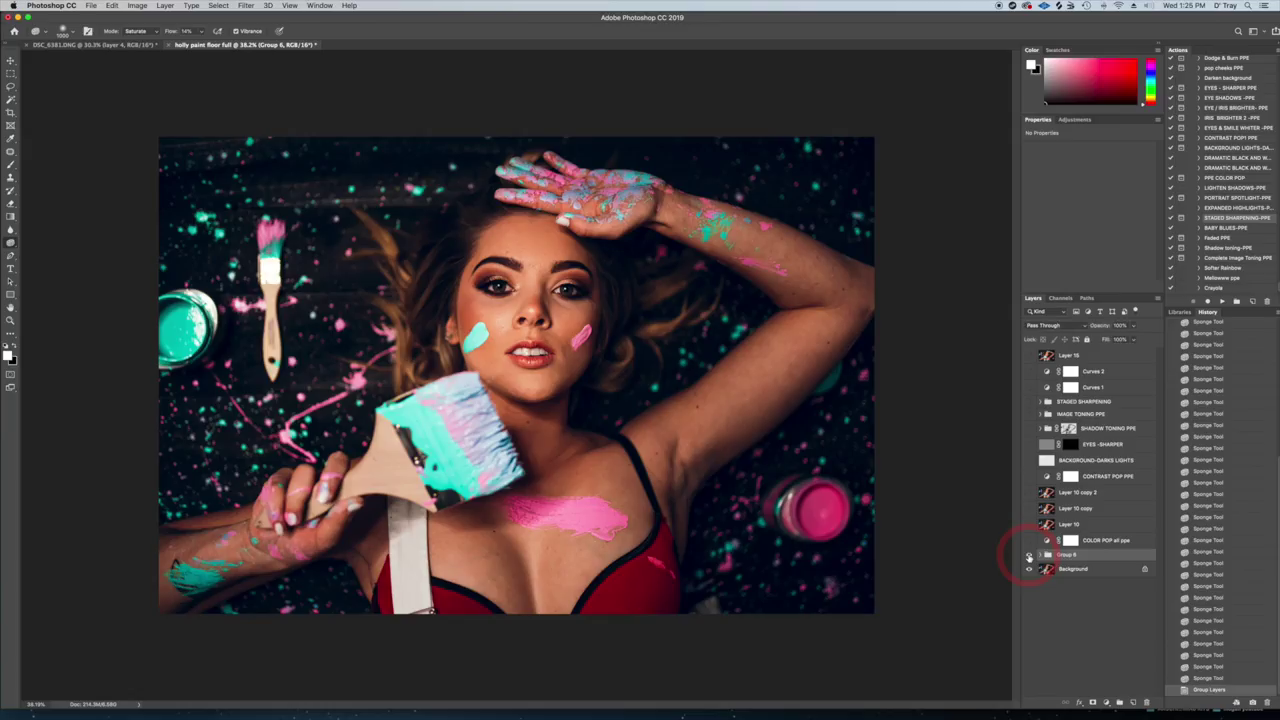
Step: Toggle the visibility of Group 6 to compare the image with and without its edits
left_click(1029, 555)
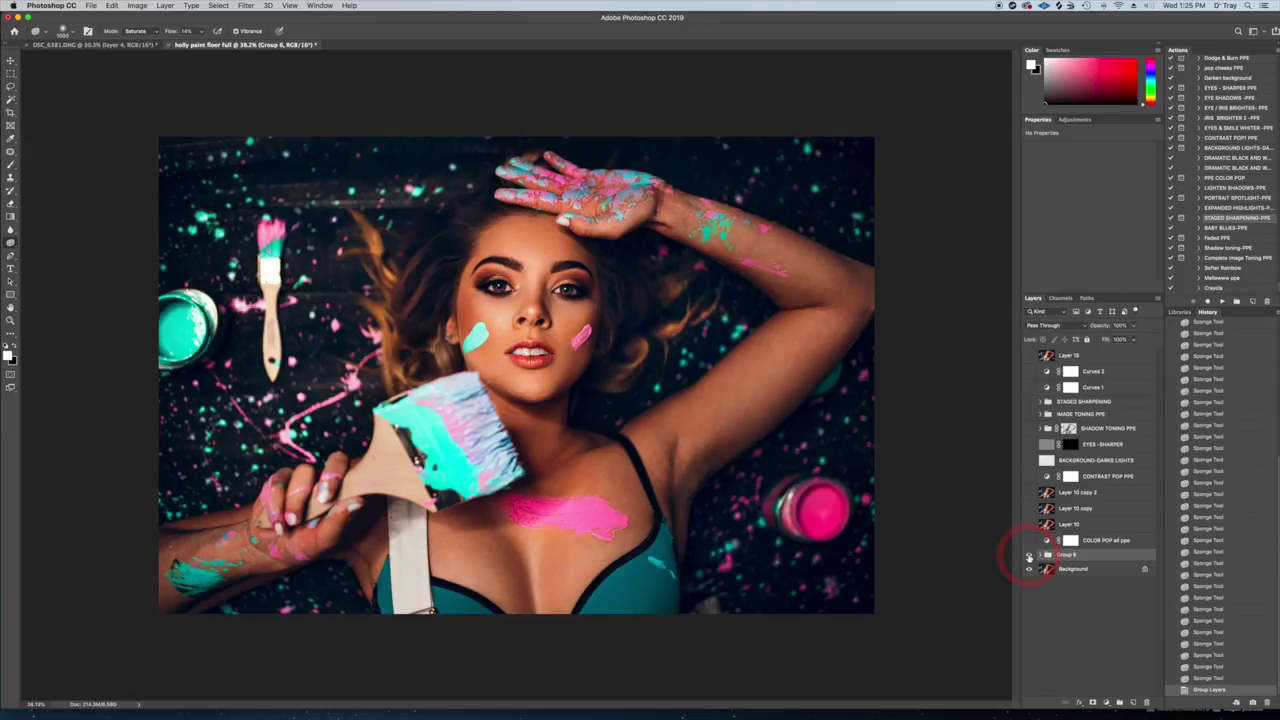
left_click(1029, 556)
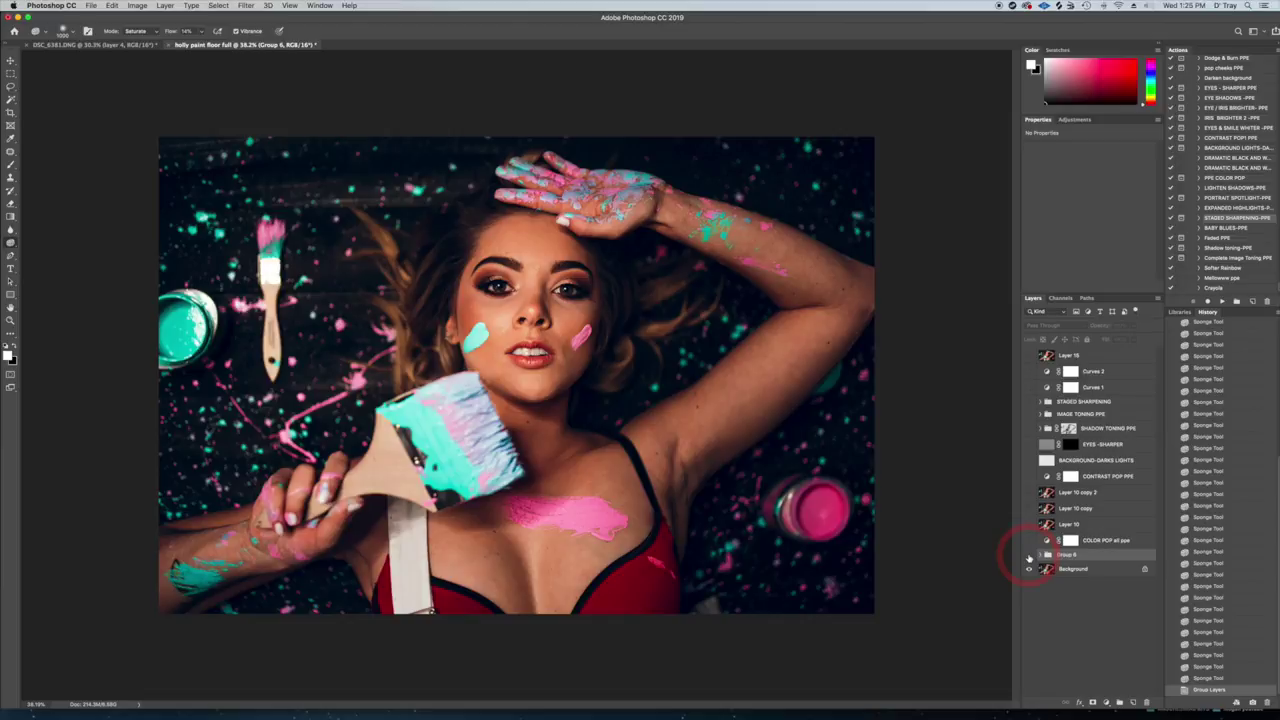
left_click(1029, 556)
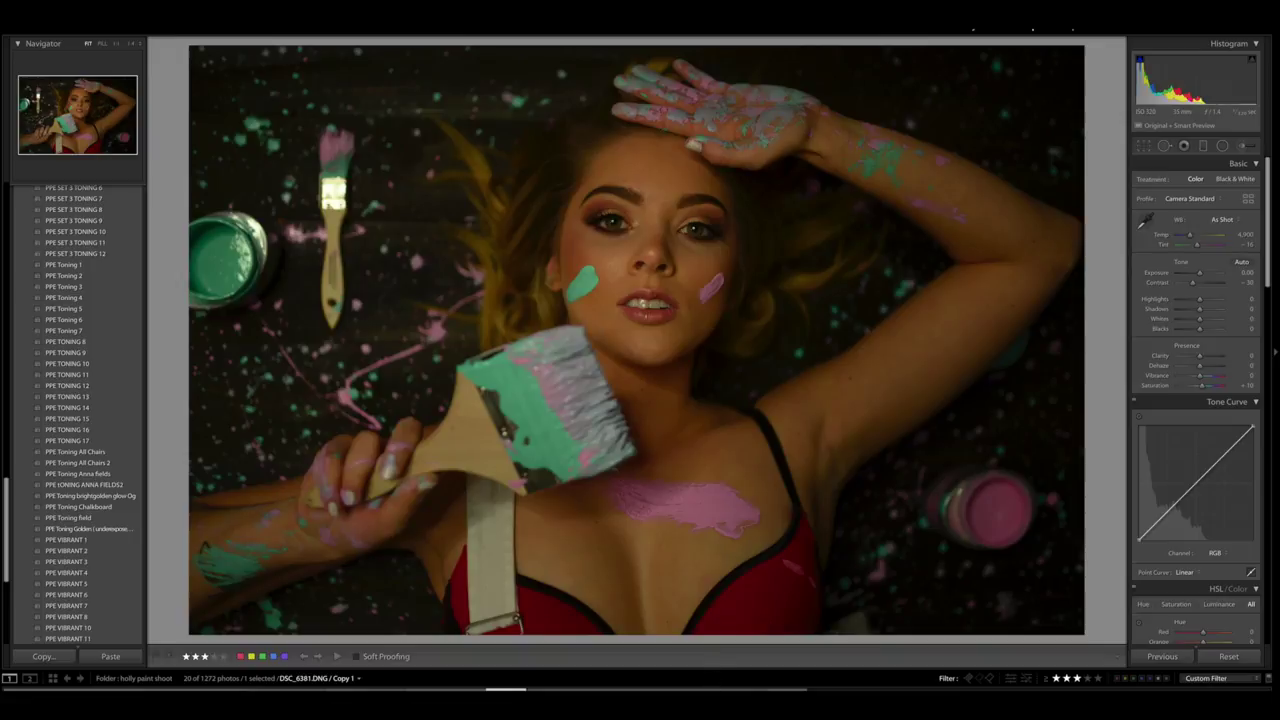
Step: Compare the unedited DSC_6381 virtual copy with the finished, retouched version of the same photo
left_click(706, 691)
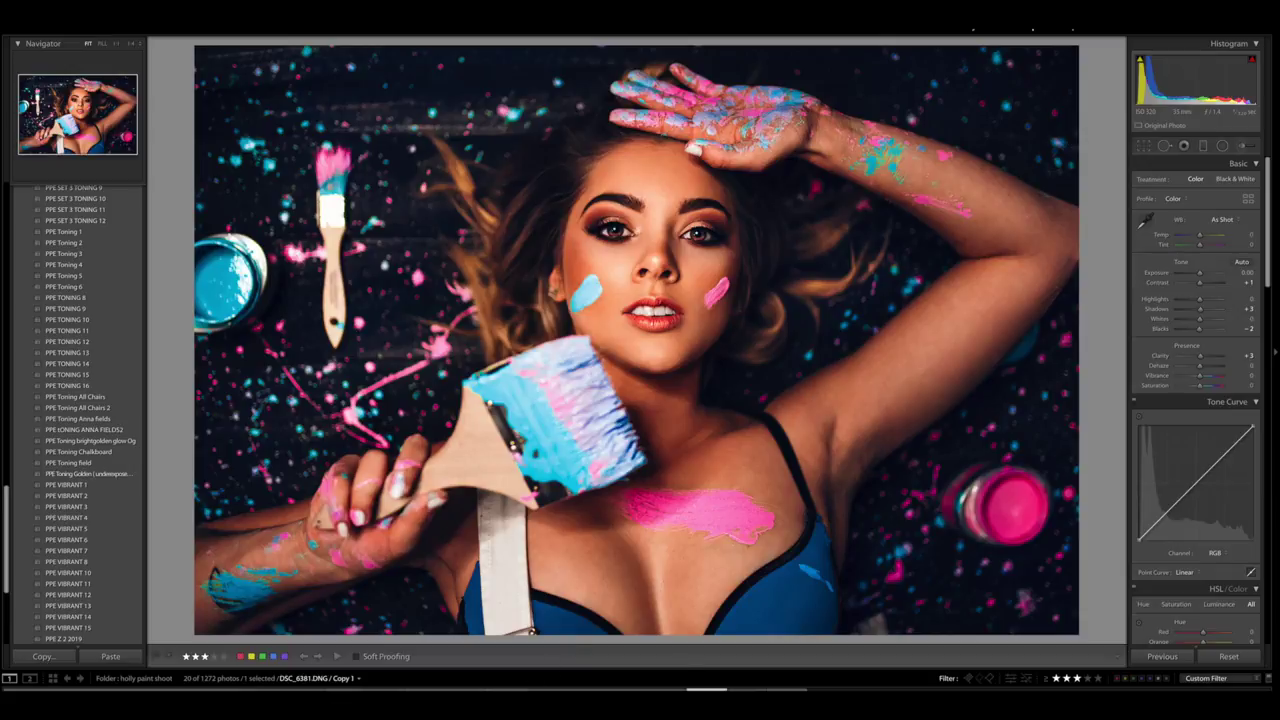
left_click(507, 701)
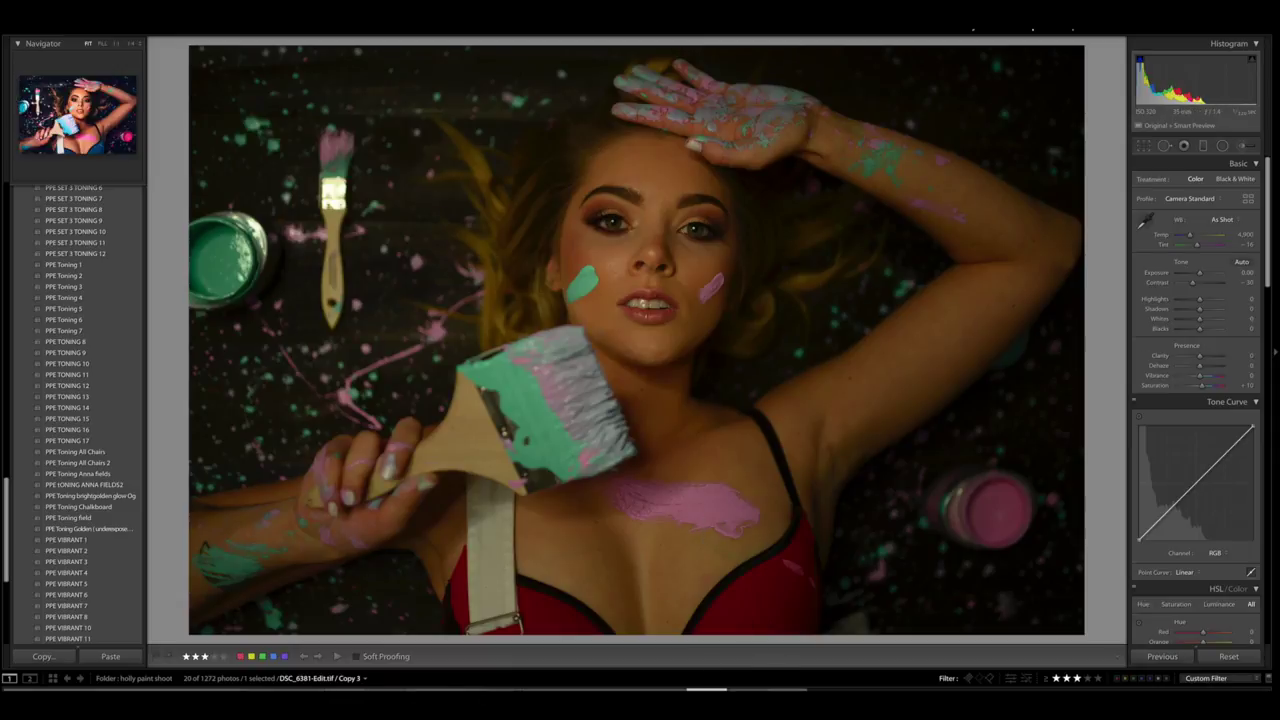
left_click(707, 704)
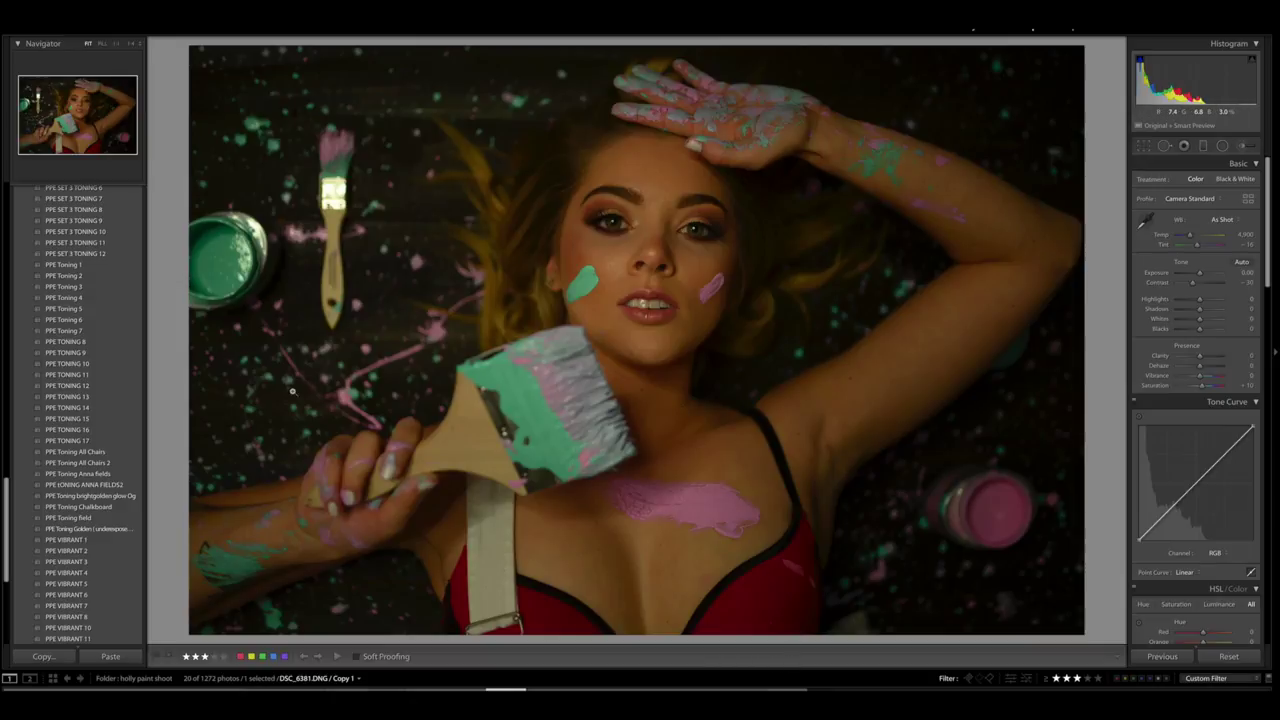
Step: Browse the toned photos of the paint shoot from the first one in the filmstrip onward
left_click(25, 702)
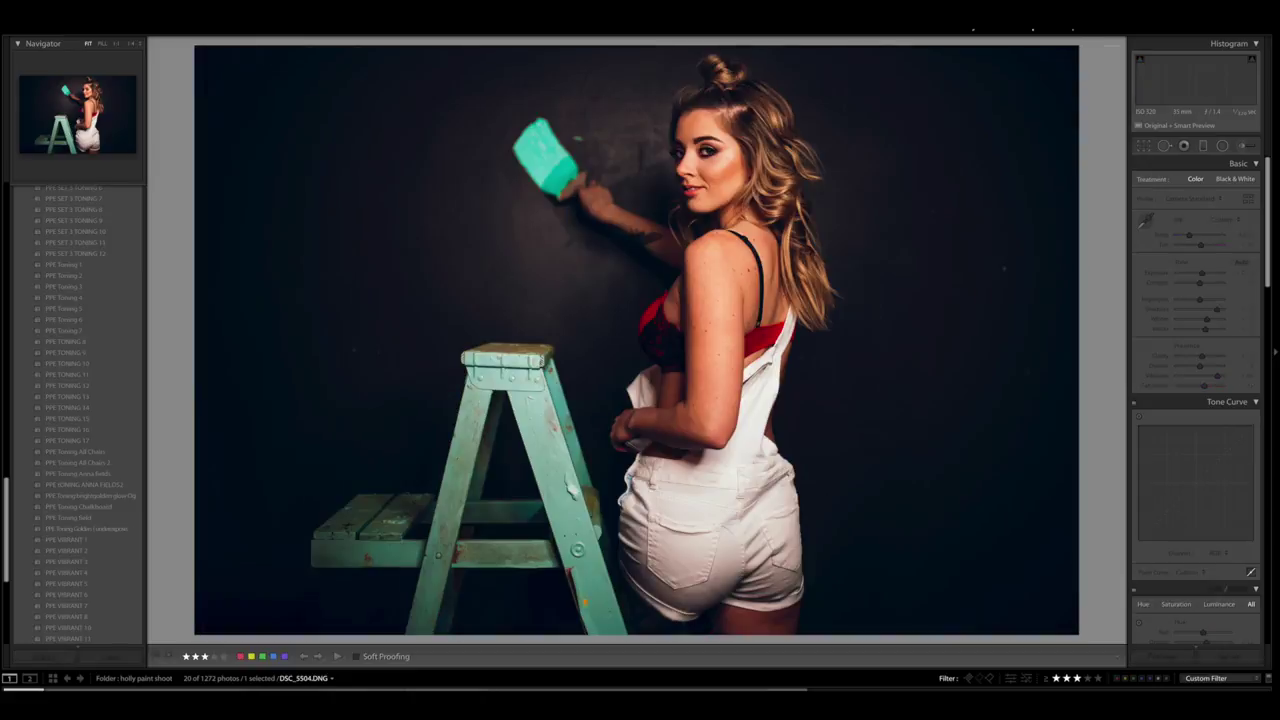
key("Right")
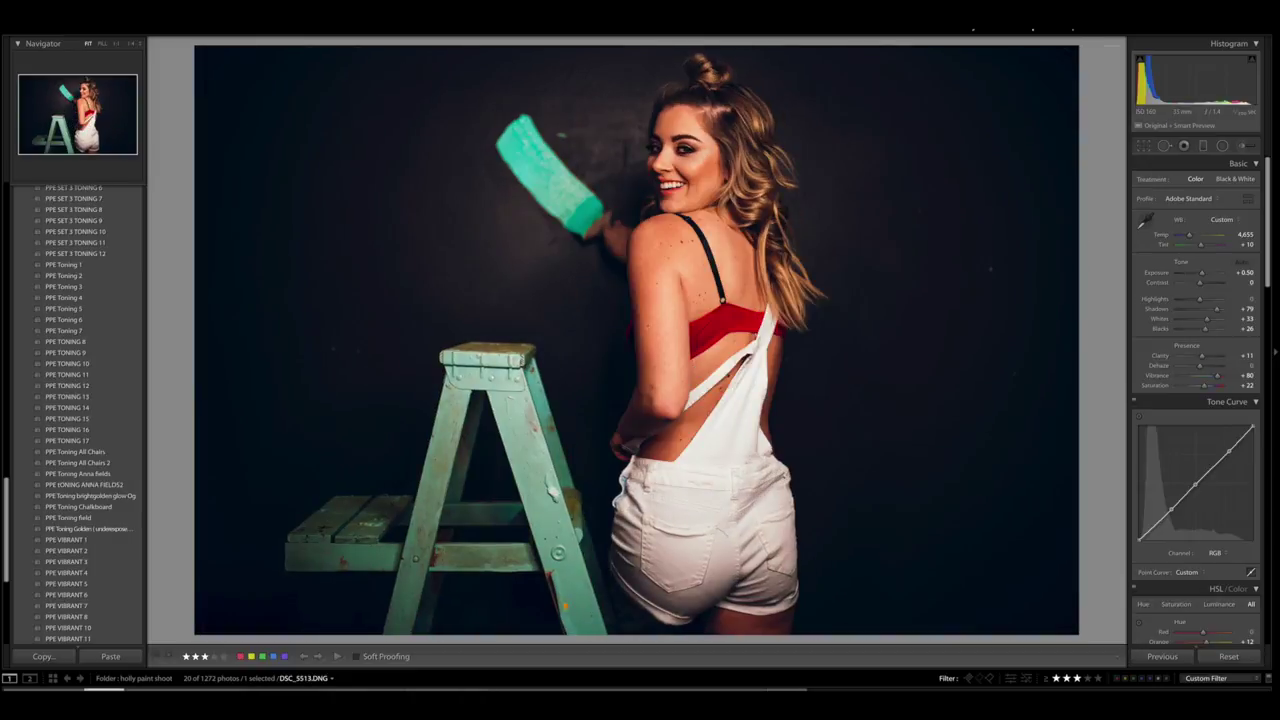
key("Right")
key("Right")
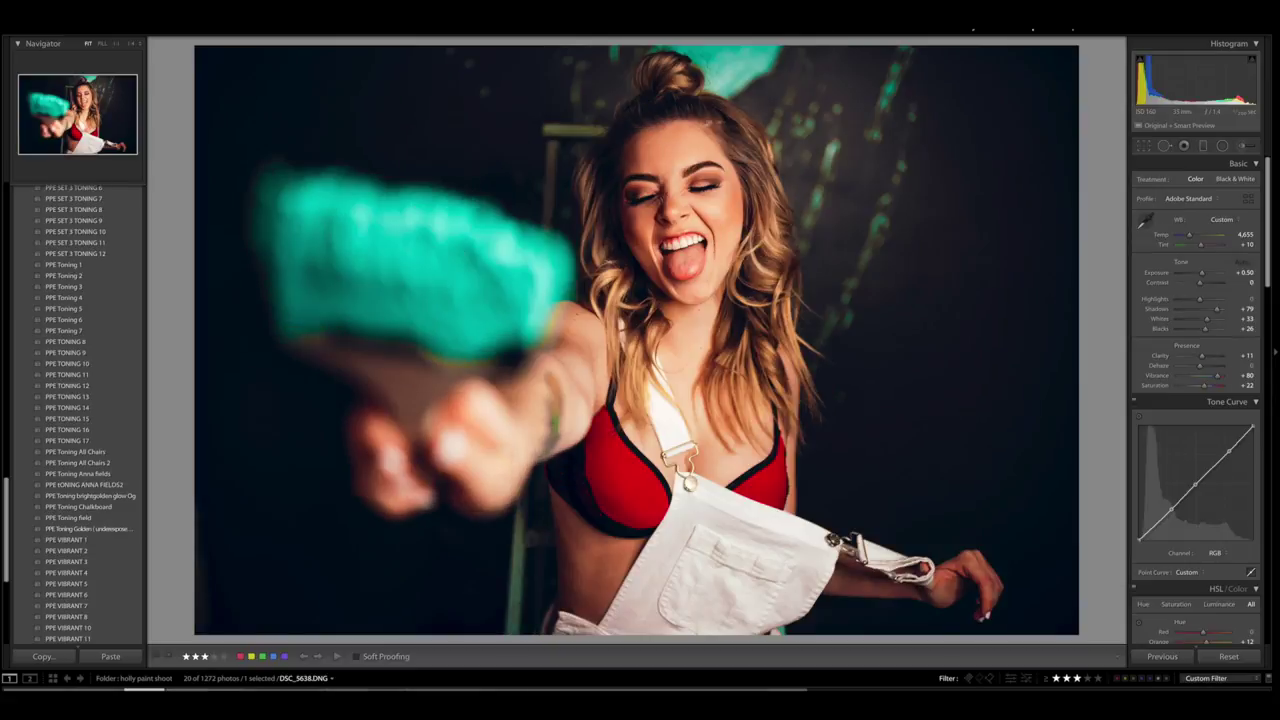
key("Right")
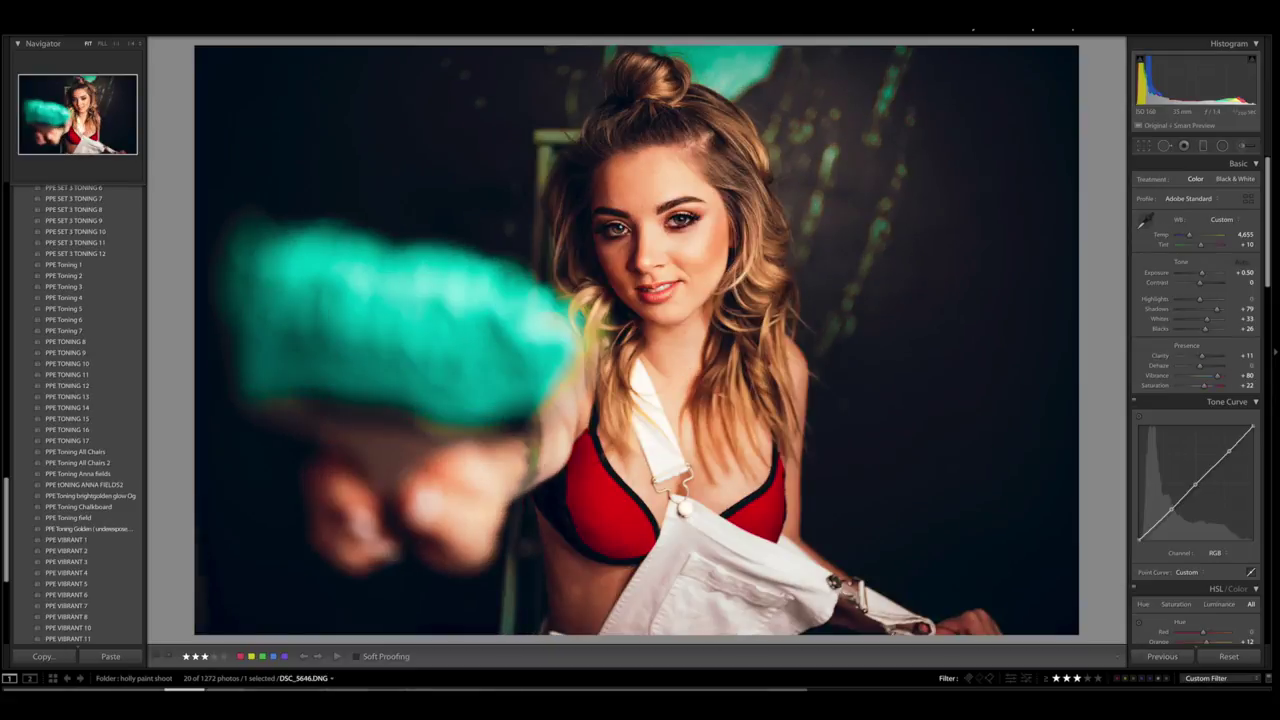
key("Right")
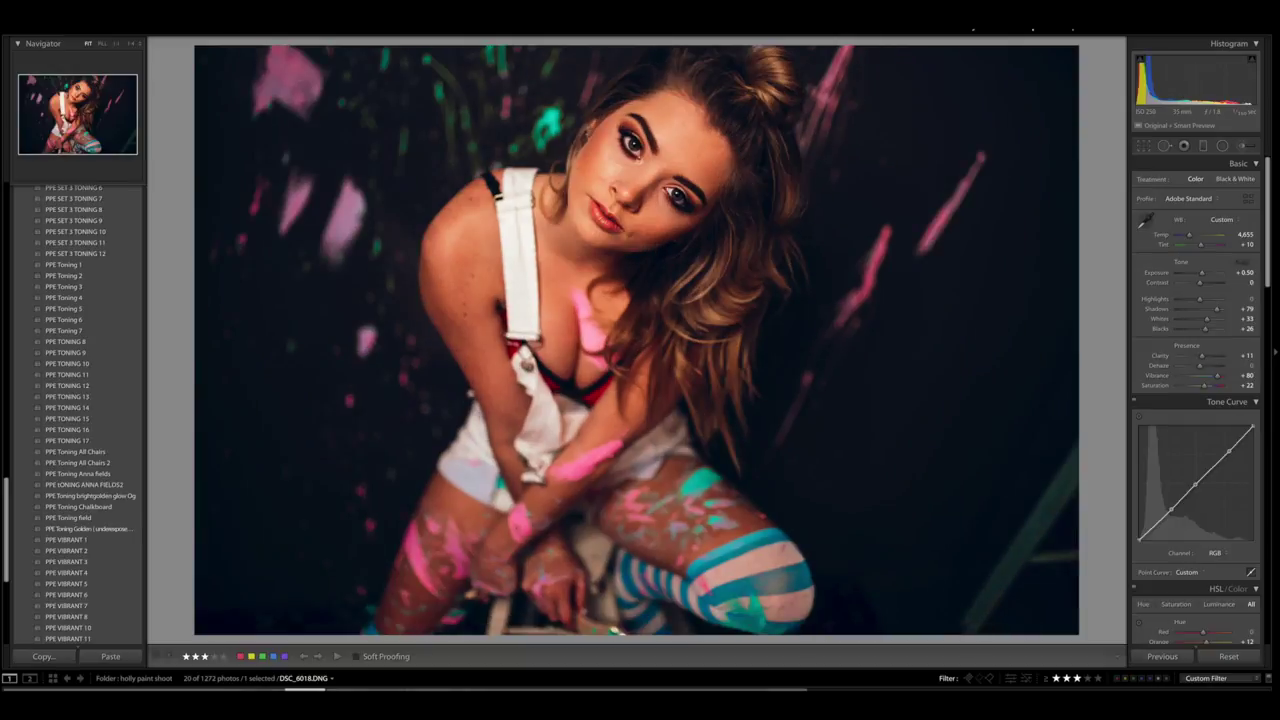
key("Right")
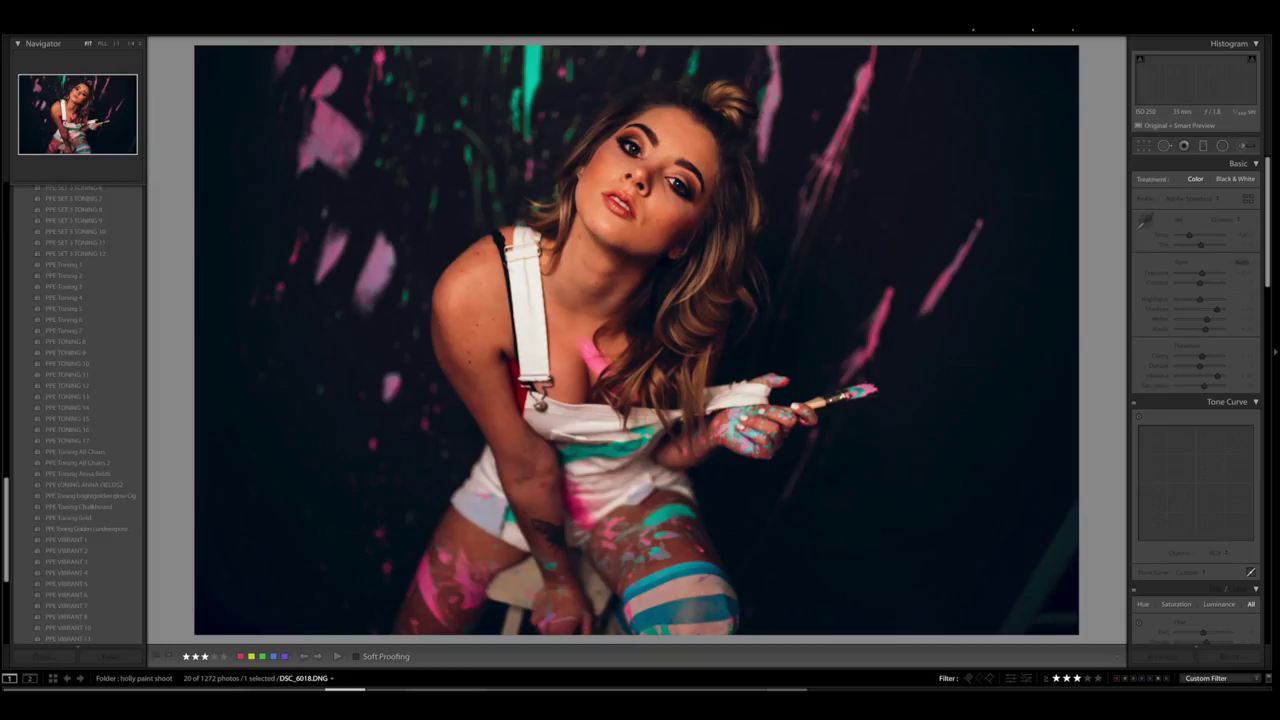
key("Right")
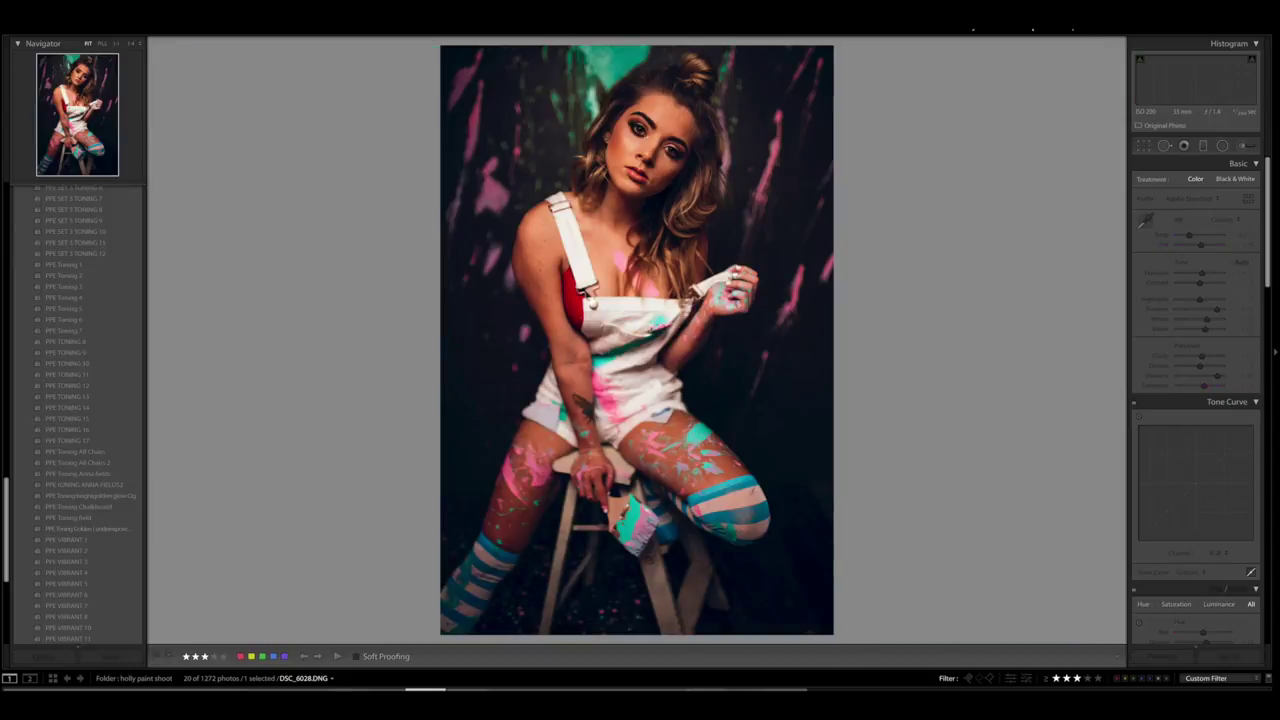
key("Right")
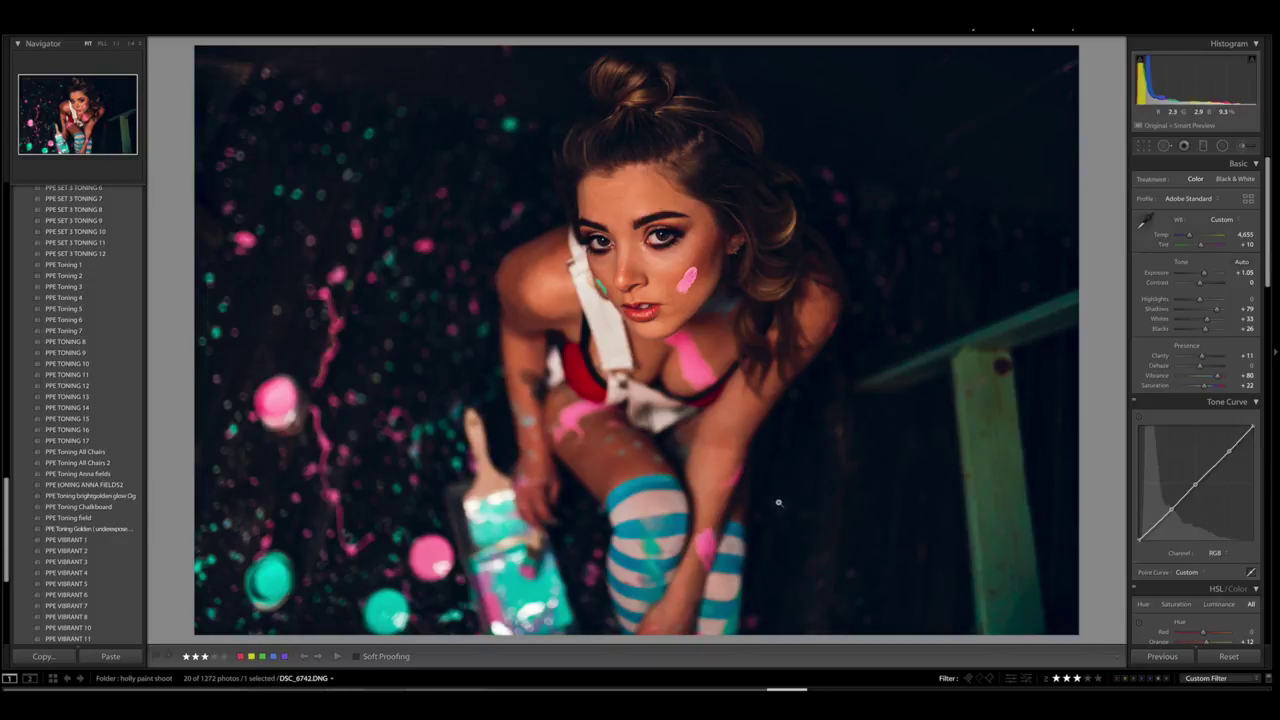
Step: Apply the PPE Toning 1 preset to the unedited DSC_6381 virtual copy and set its exposure to +0.50
left_click(507, 703)
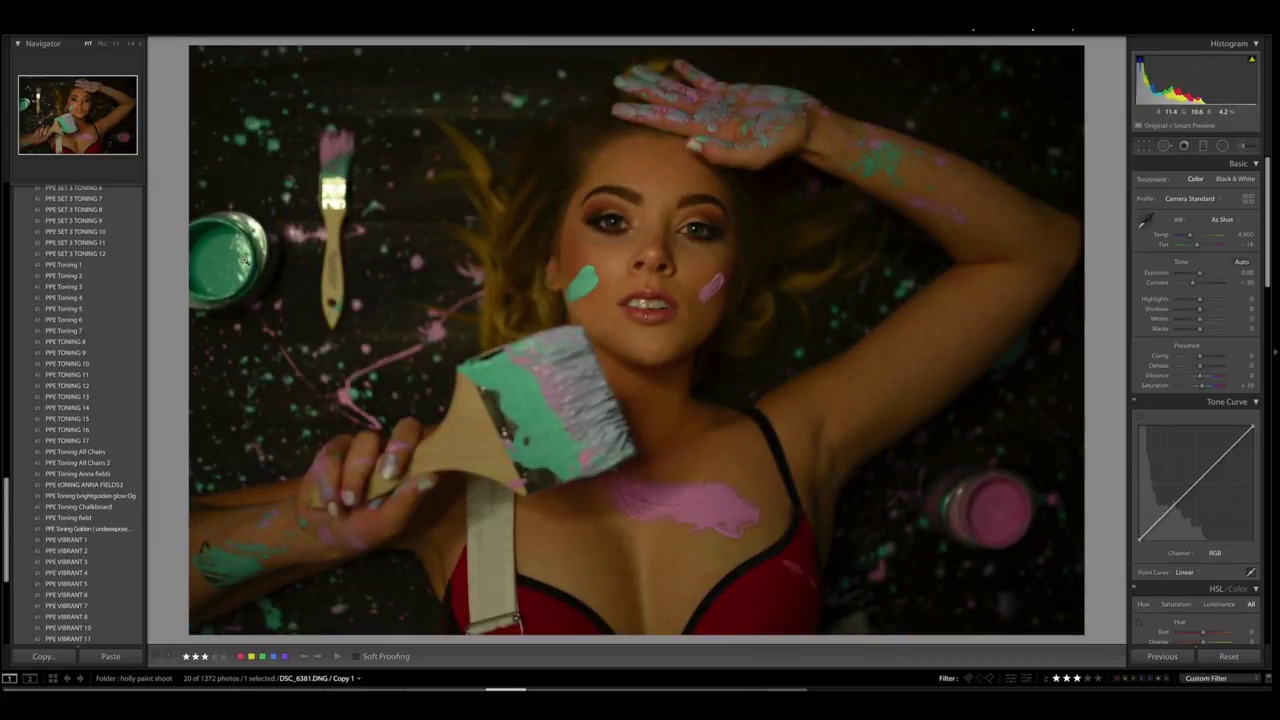
left_click(74, 266)
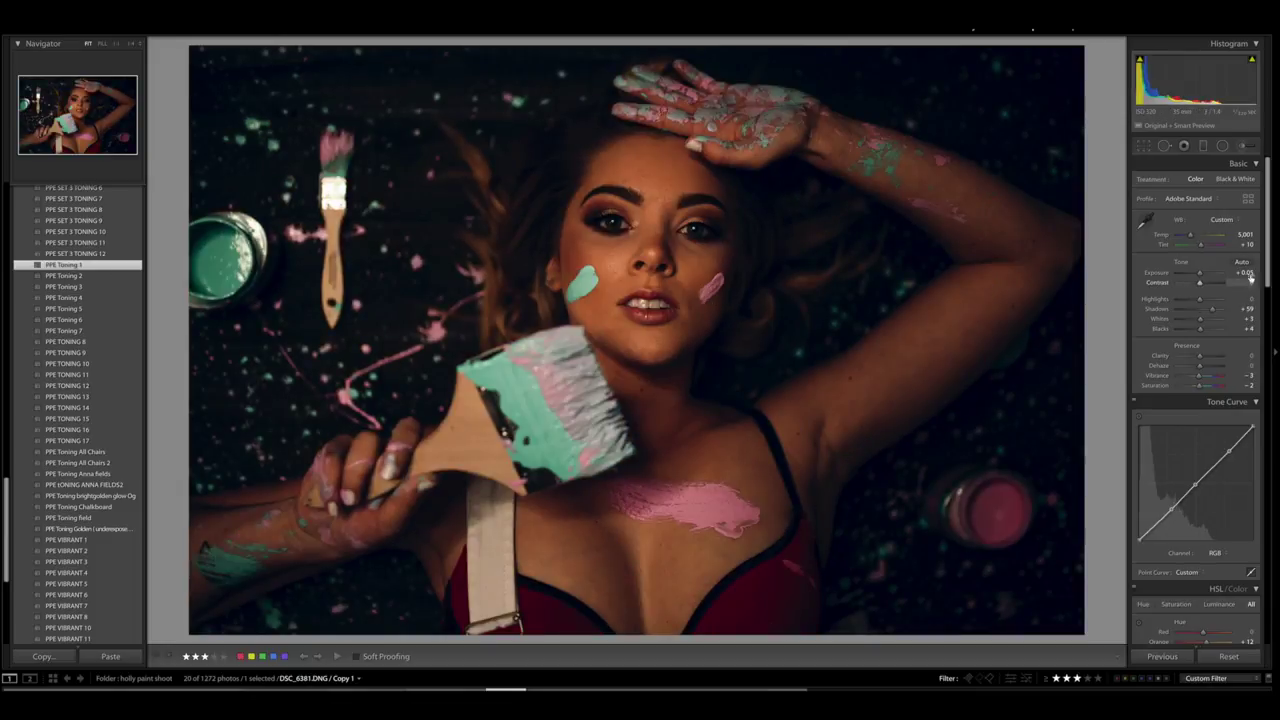
left_click_drag(1199, 277, 1202, 277)
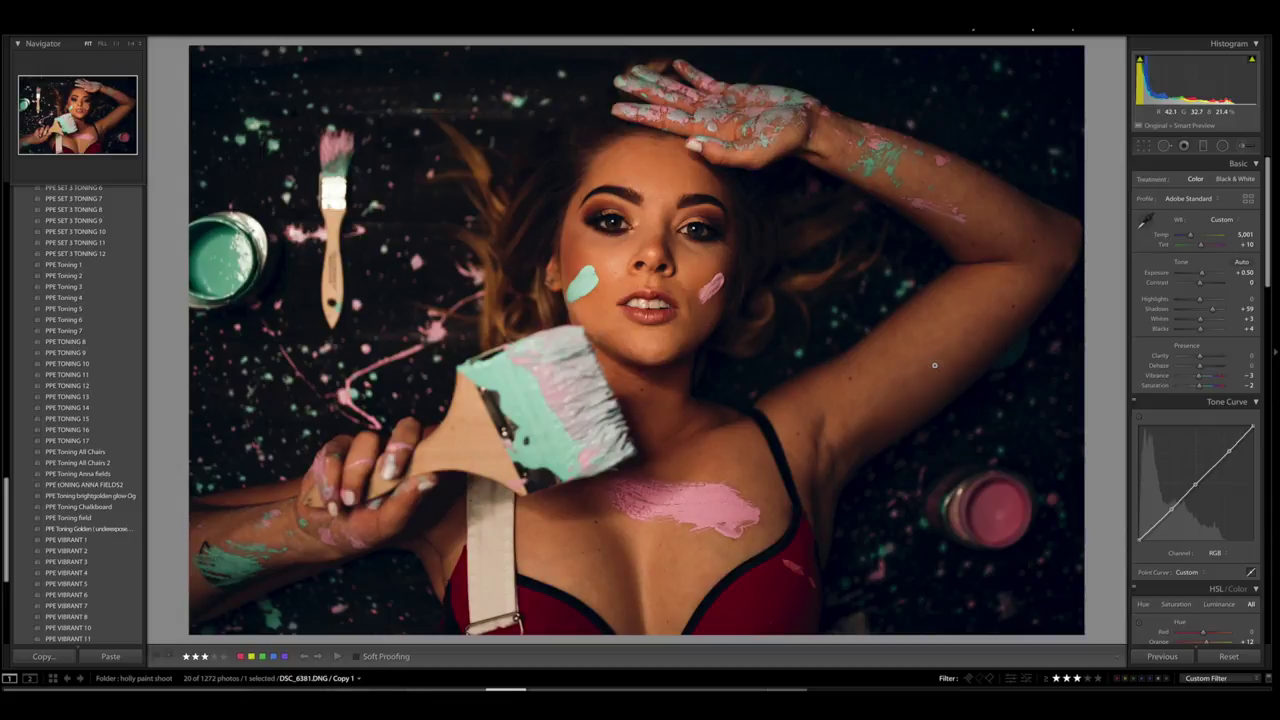
Step: Compare the copy's HSL and Basic settings with those of the finished DSC_6381 edit
scroll(1148, 401, "down", 4)
scroll(1148, 401, "down", 5)
scroll(1148, 401, "down", 1)
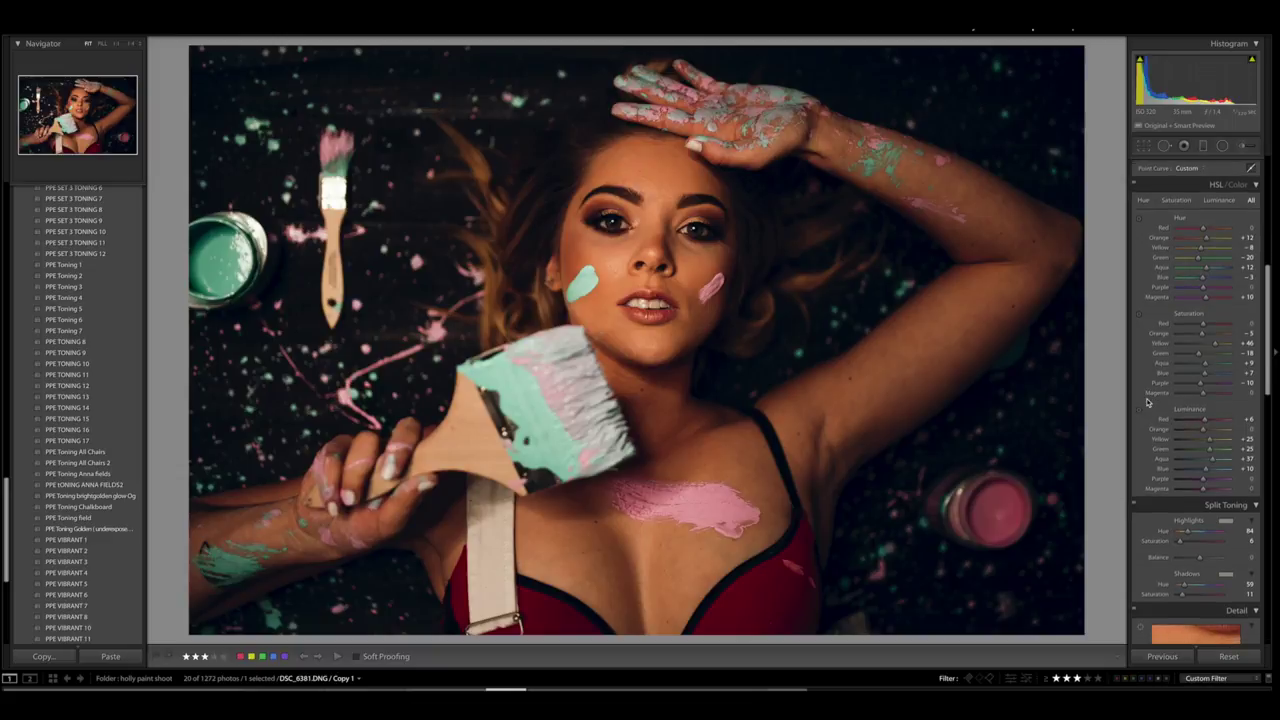
key("Left")
left_click(747, 702)
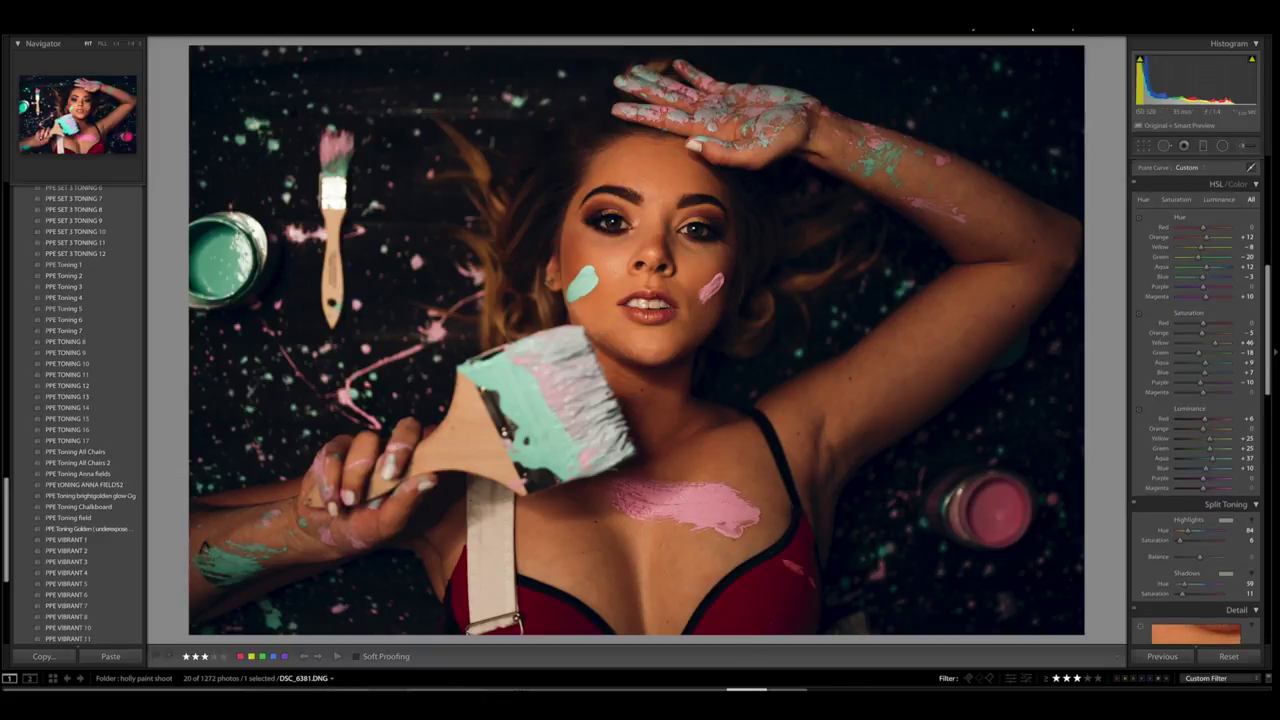
key("Right")
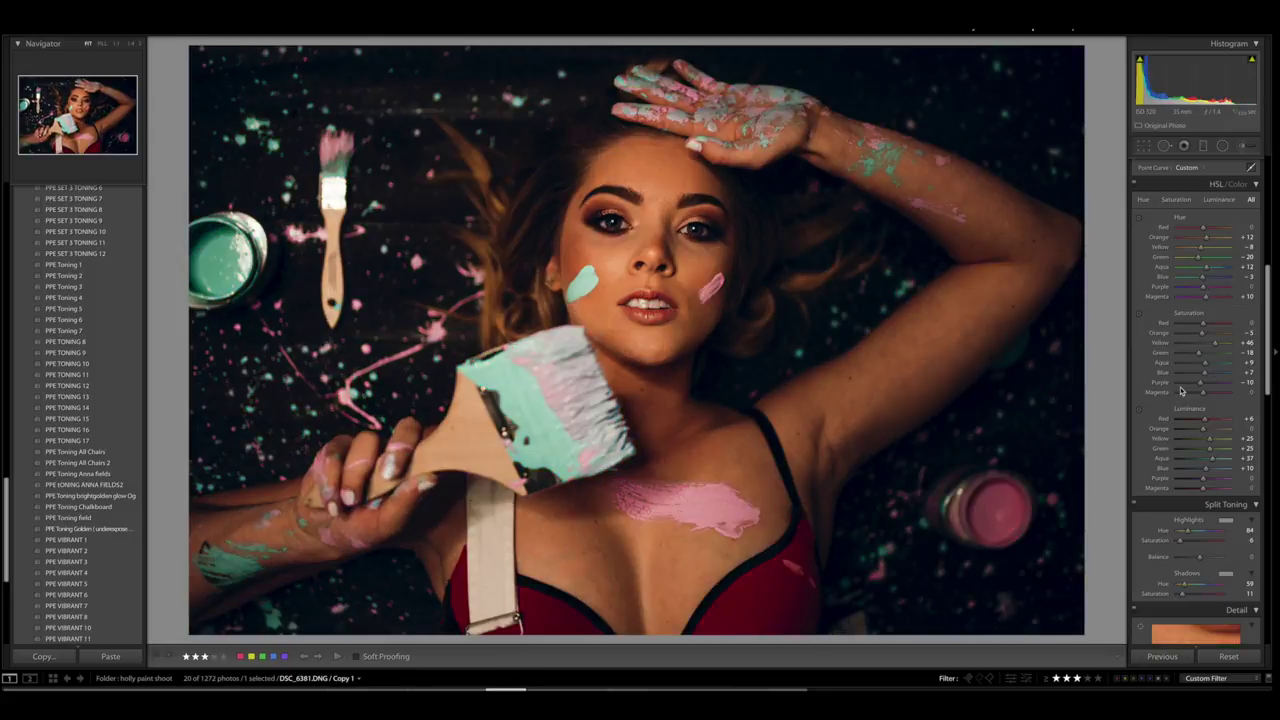
scroll(1181, 391, "up", 5)
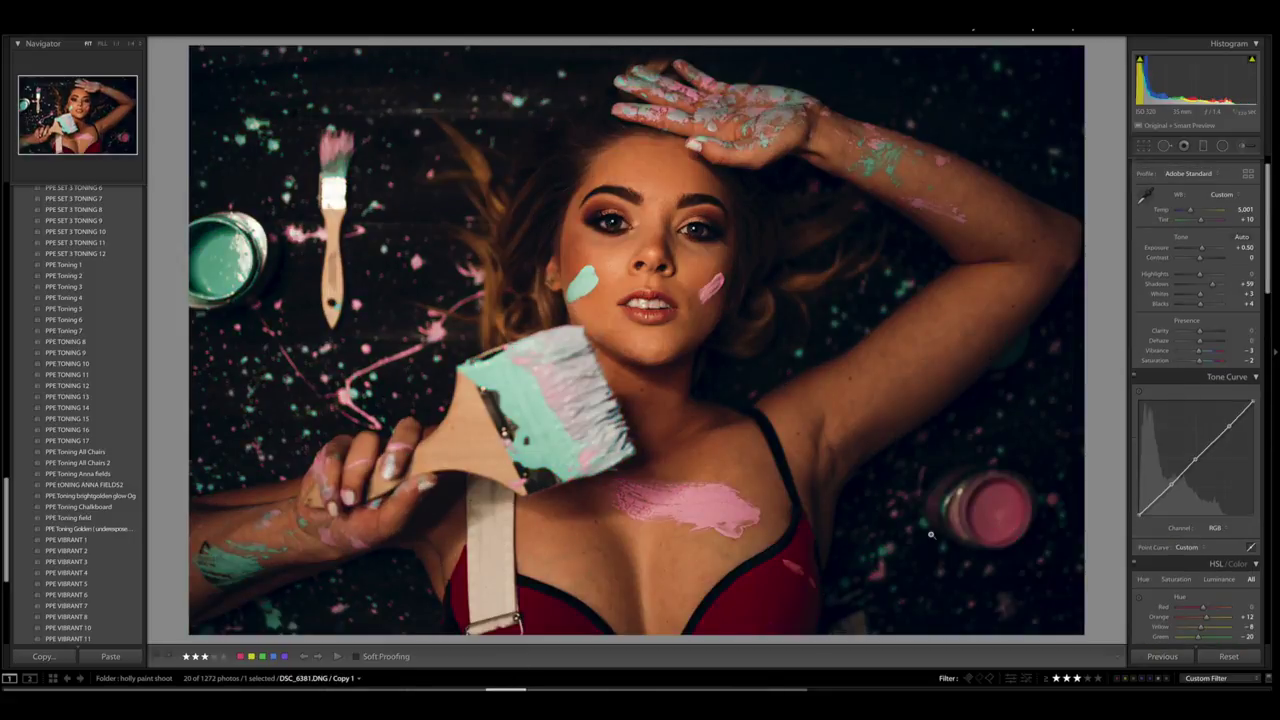
key("Left")
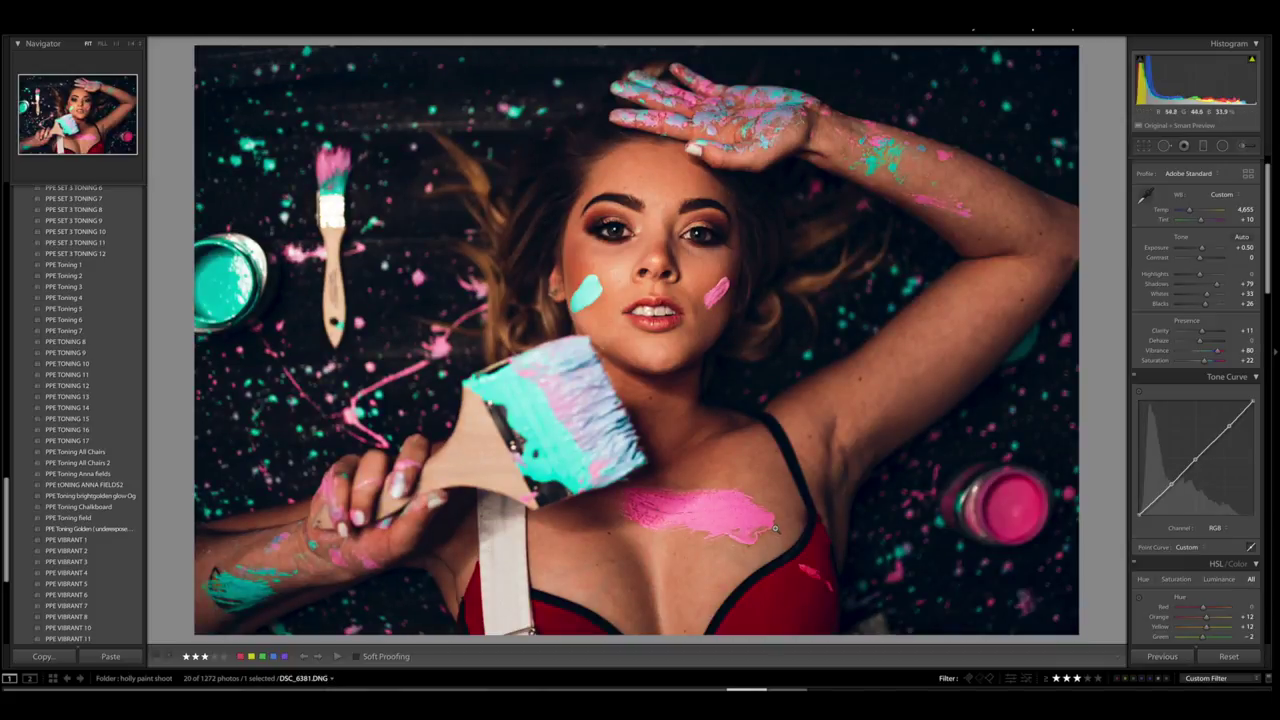
key("Right")
key("Left")
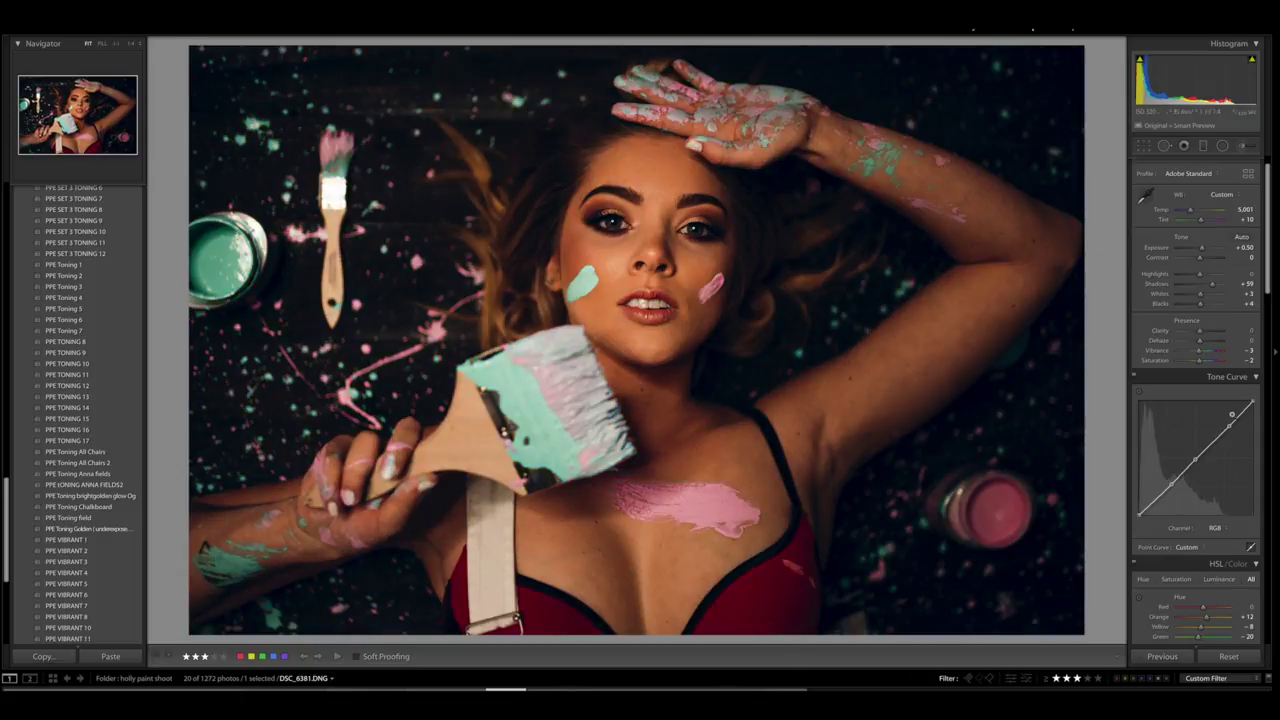
Step: Set the copy's Shadows to +79
left_click(1249, 284)
type("79")
key("Return")
Step: Match the copy to the finished edit's Basic values: Whites +33, Blacks +26 and Clarity +11
key("Left")
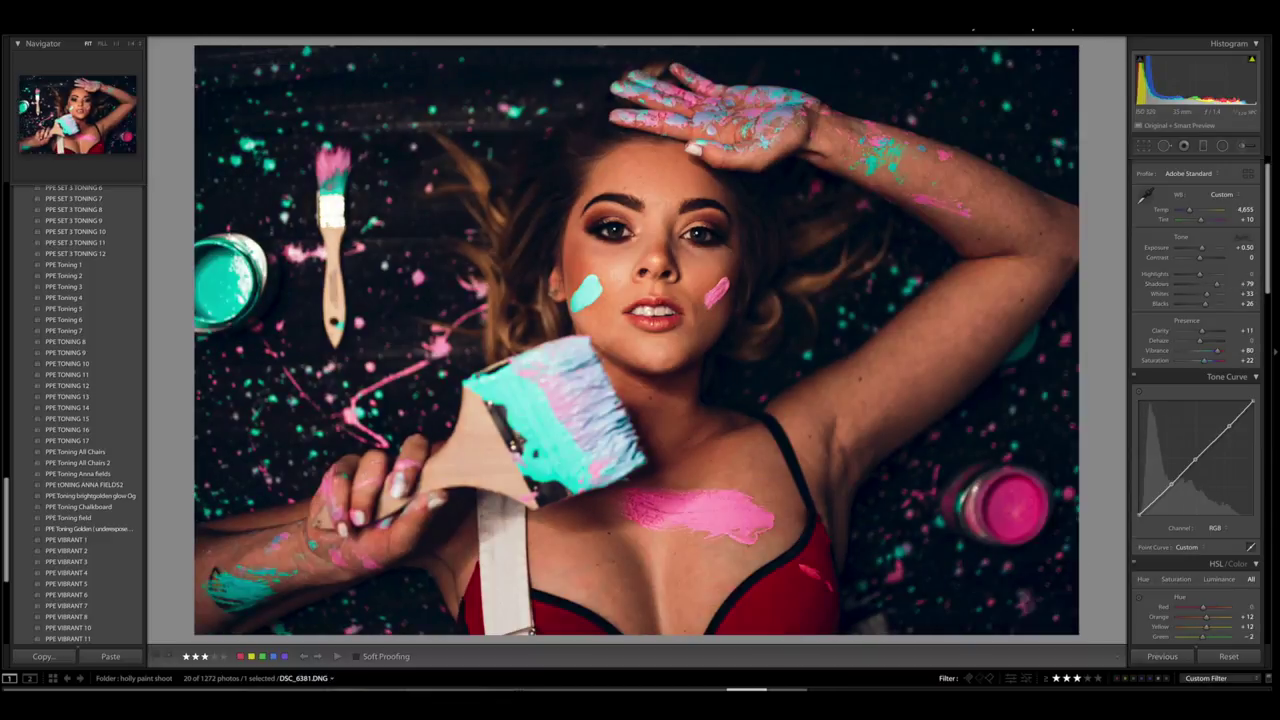
key("Right")
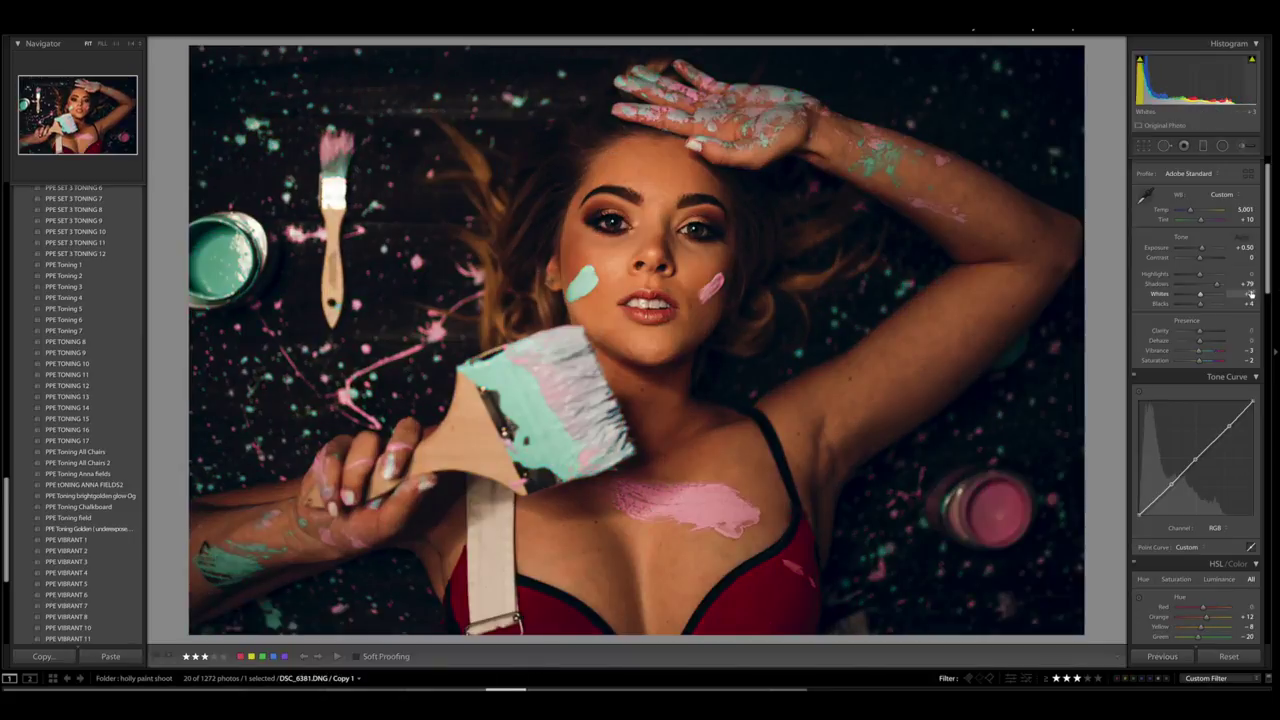
left_click(1240, 293)
type("33")
key("Tab")
type("26")
key("Tab")
type("1")
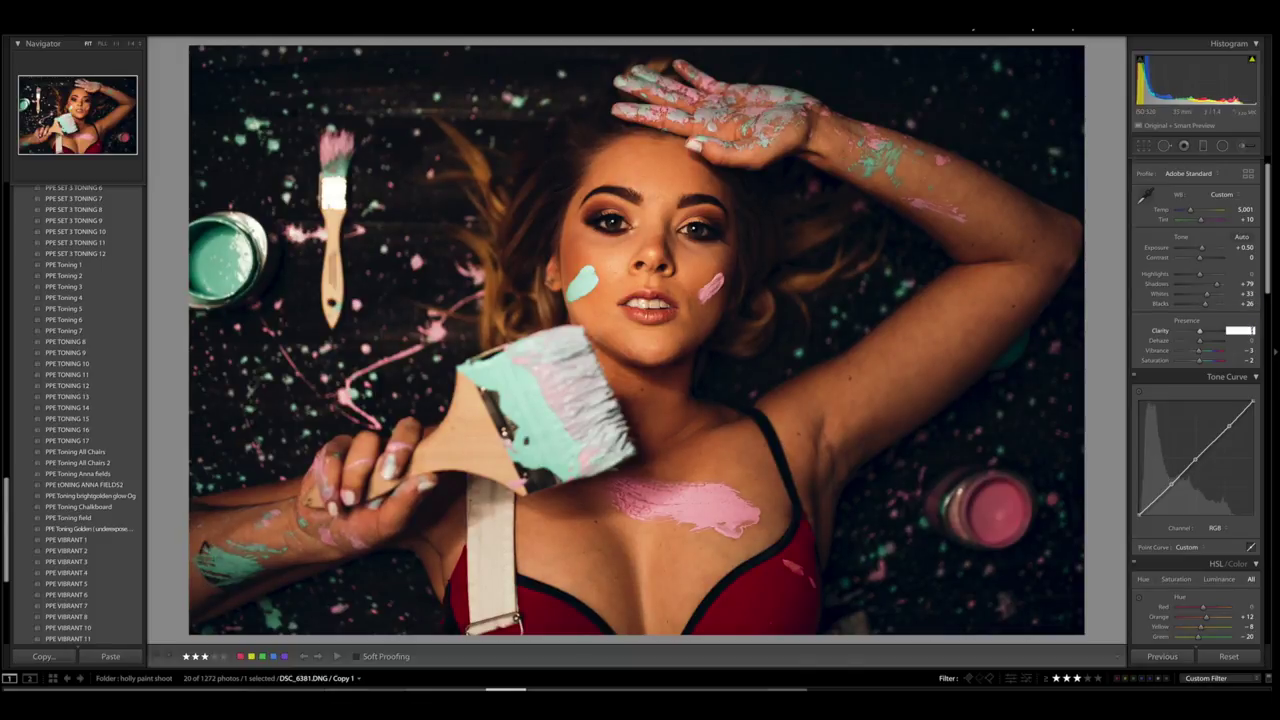
type("1")
key("Return")
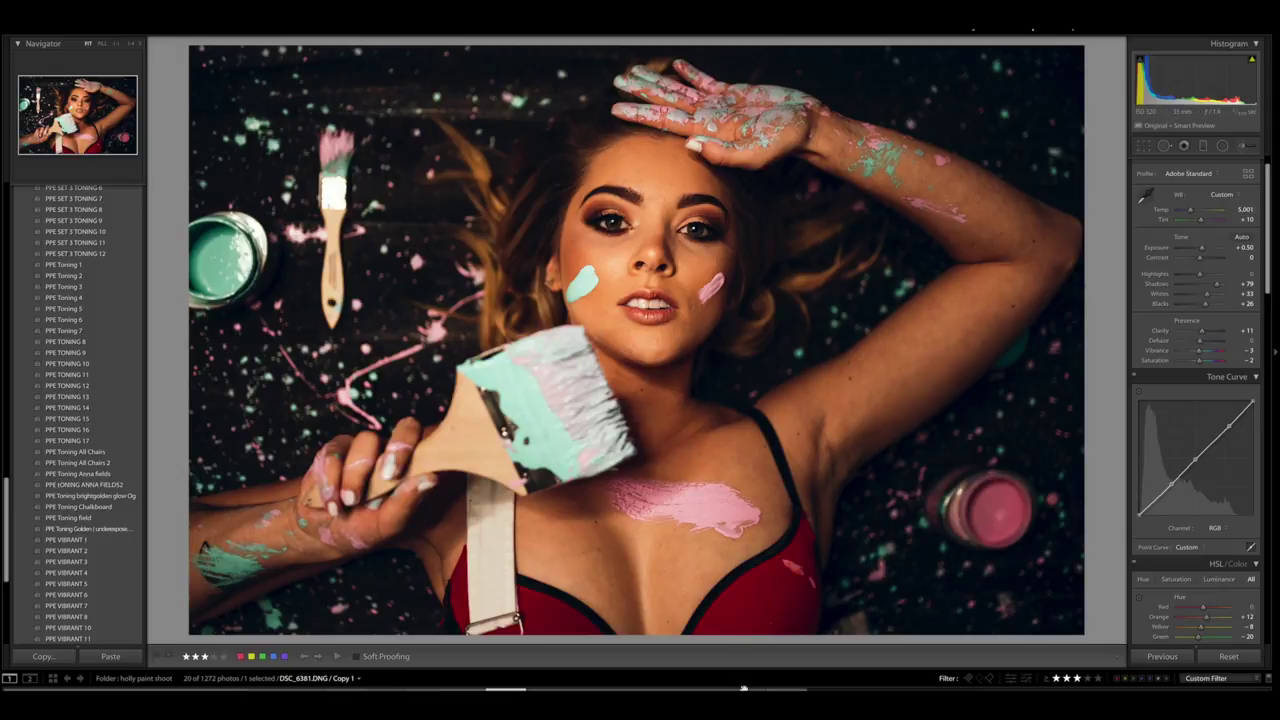
Step: Check the finished edit's Presence values and set the copy's Vibrance to +80 and Saturation to +22
key("Left")
key("Right")
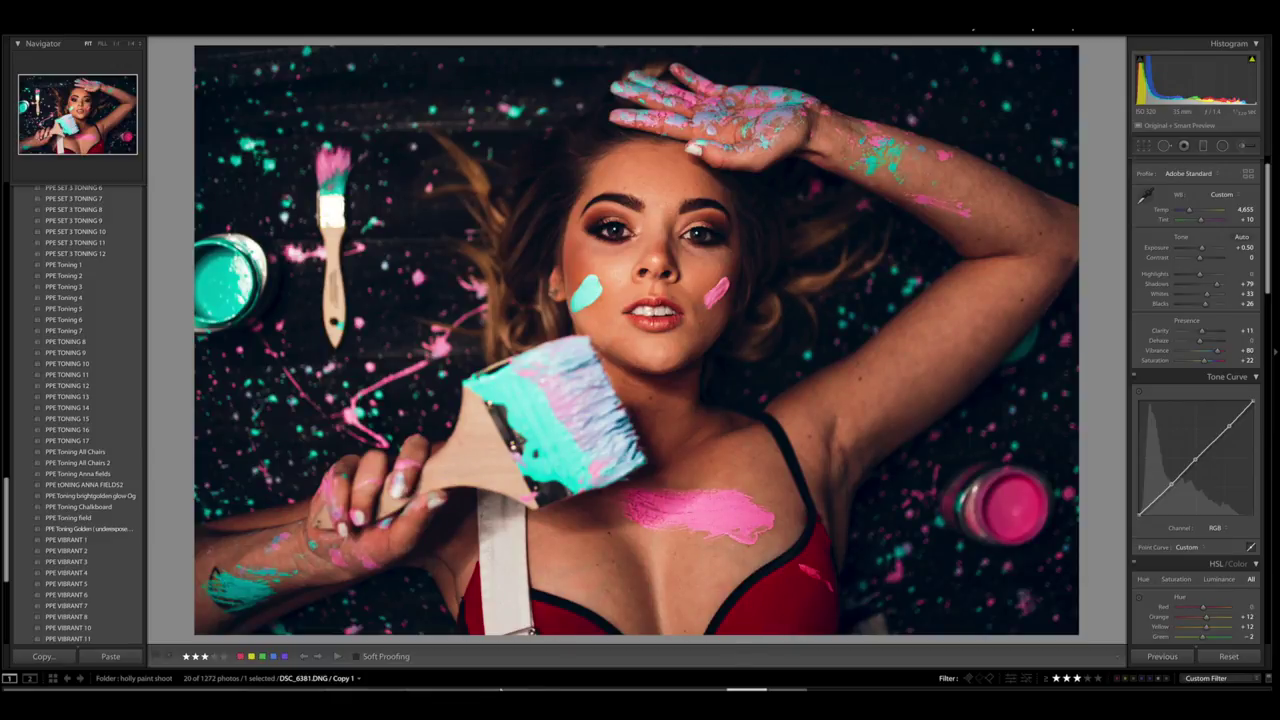
key("Left")
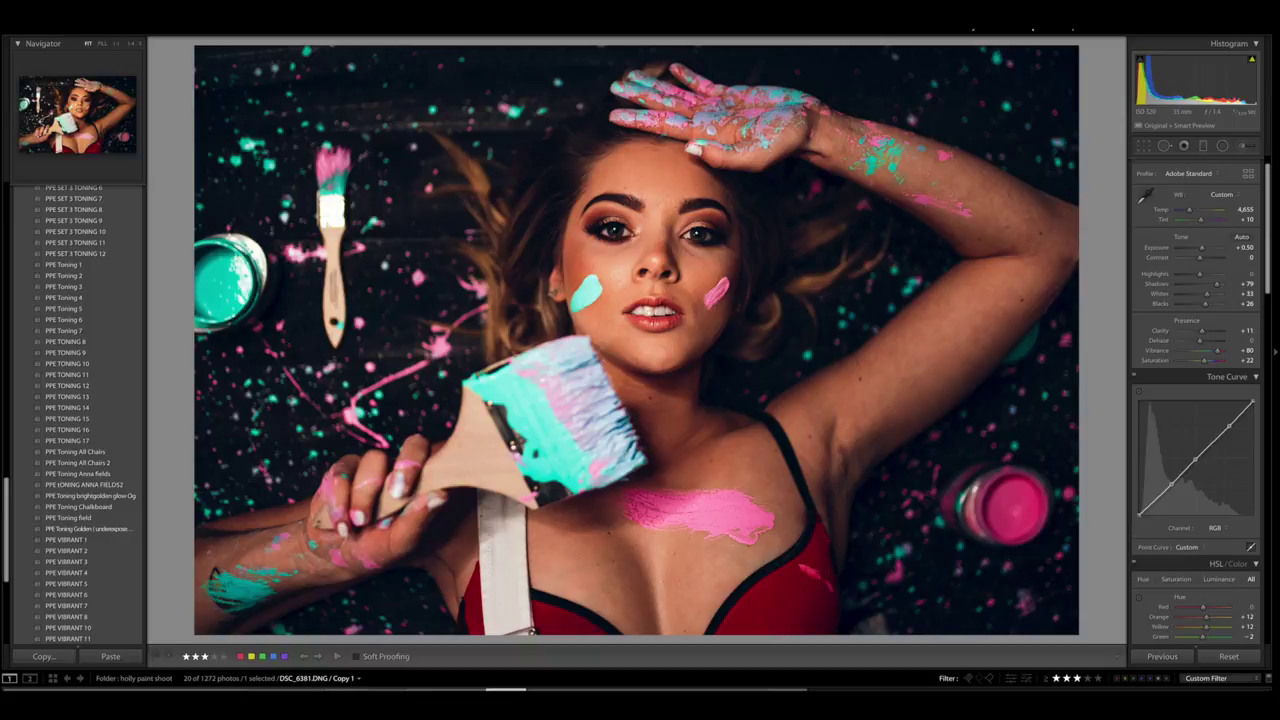
left_click(1249, 351)
type("80")
key("Tab")
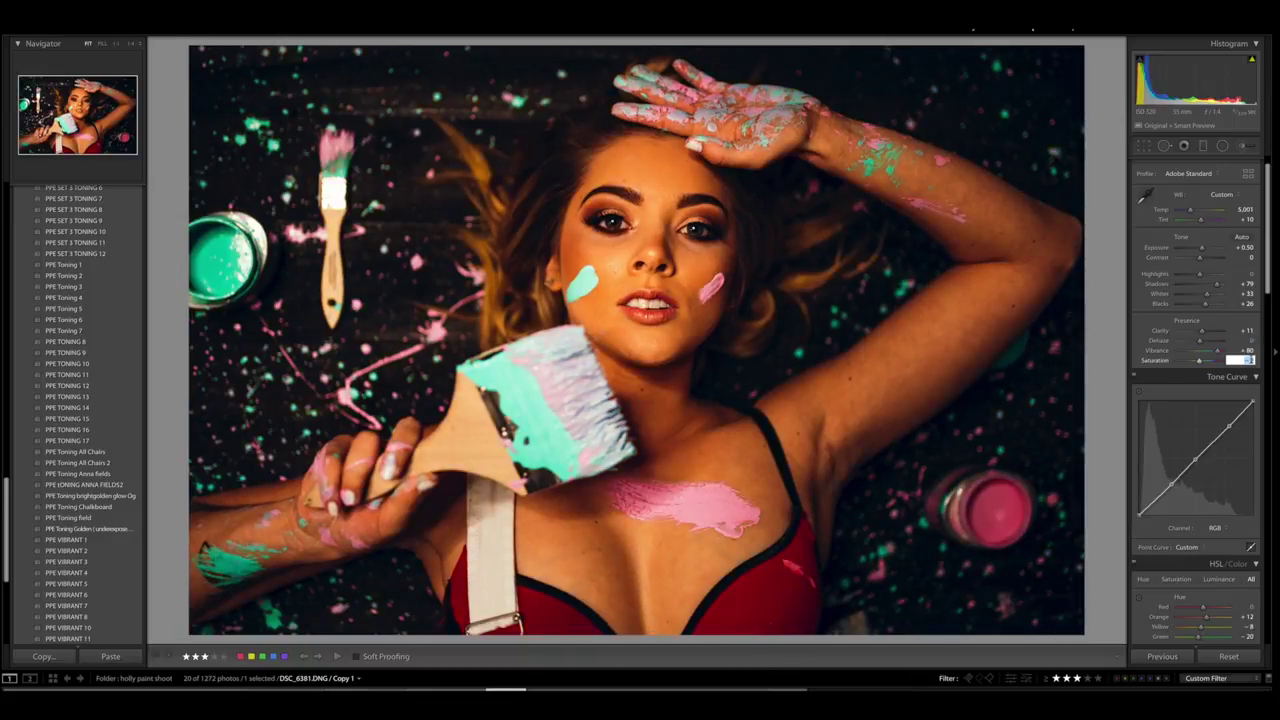
type("22")
key("Return")
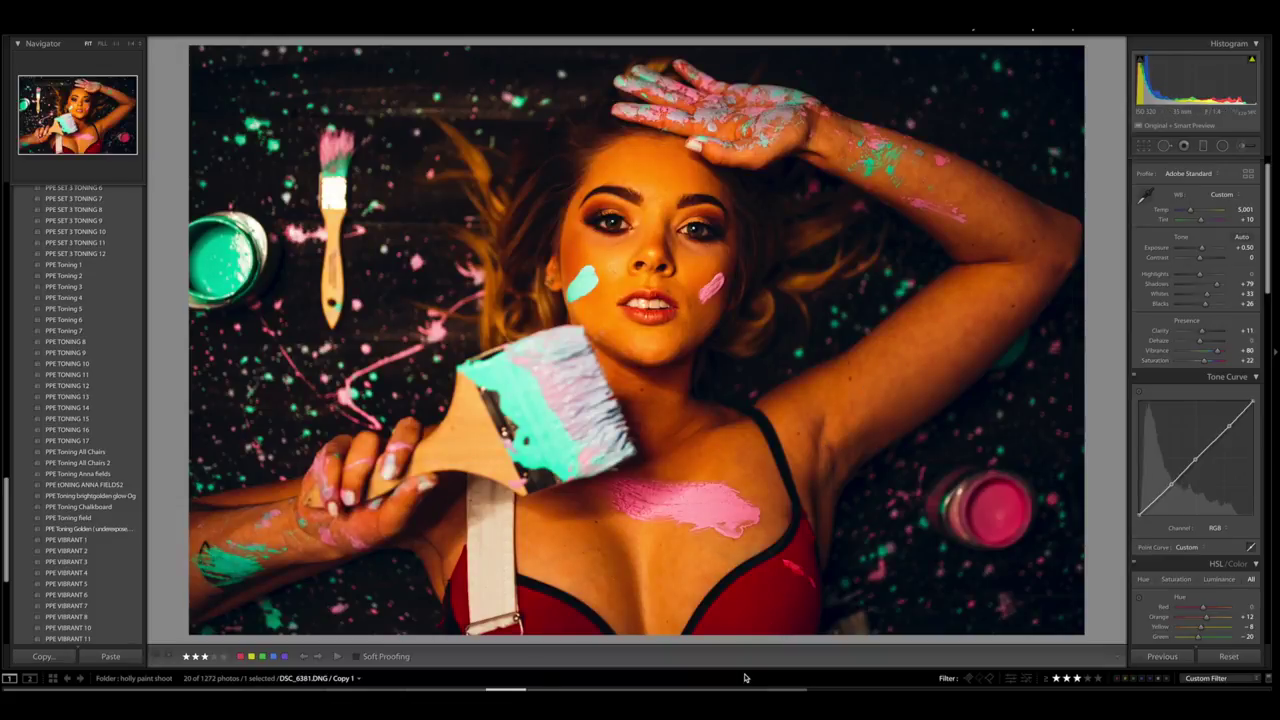
Step: Compare the copy with the finished DSC_6381 edit and examine that edit's HSL values
key("Left")
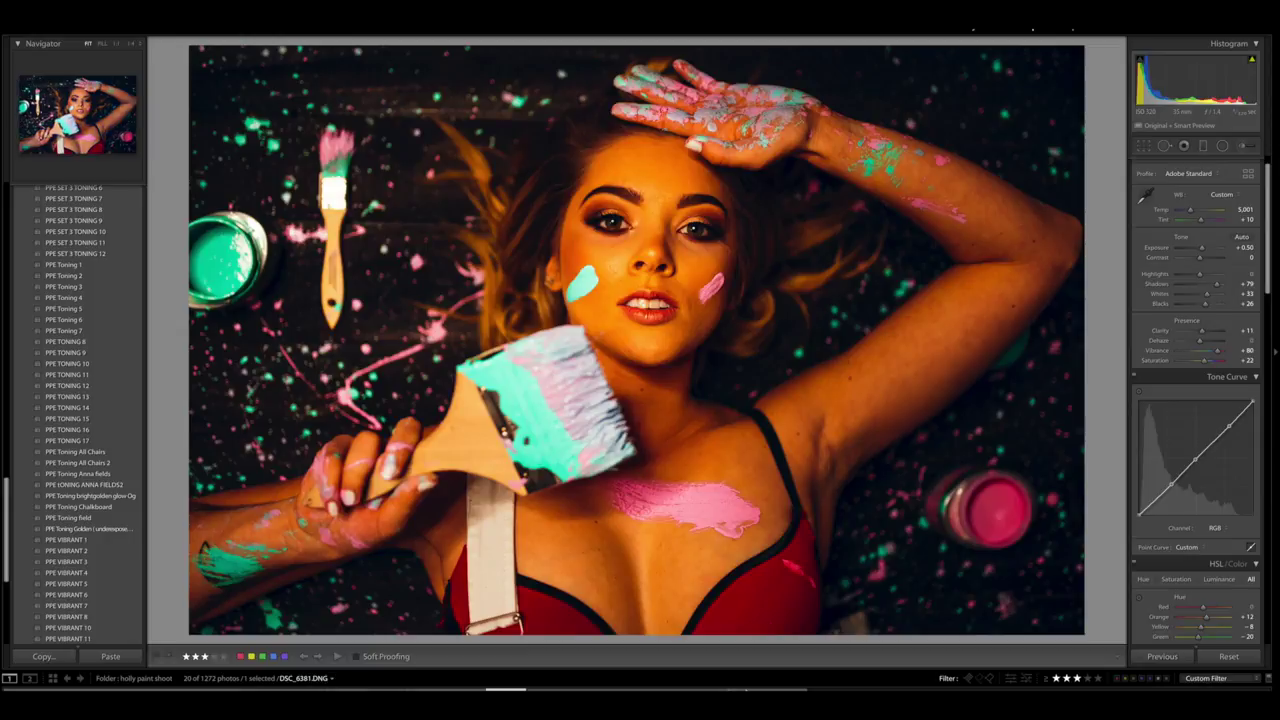
key("Right")
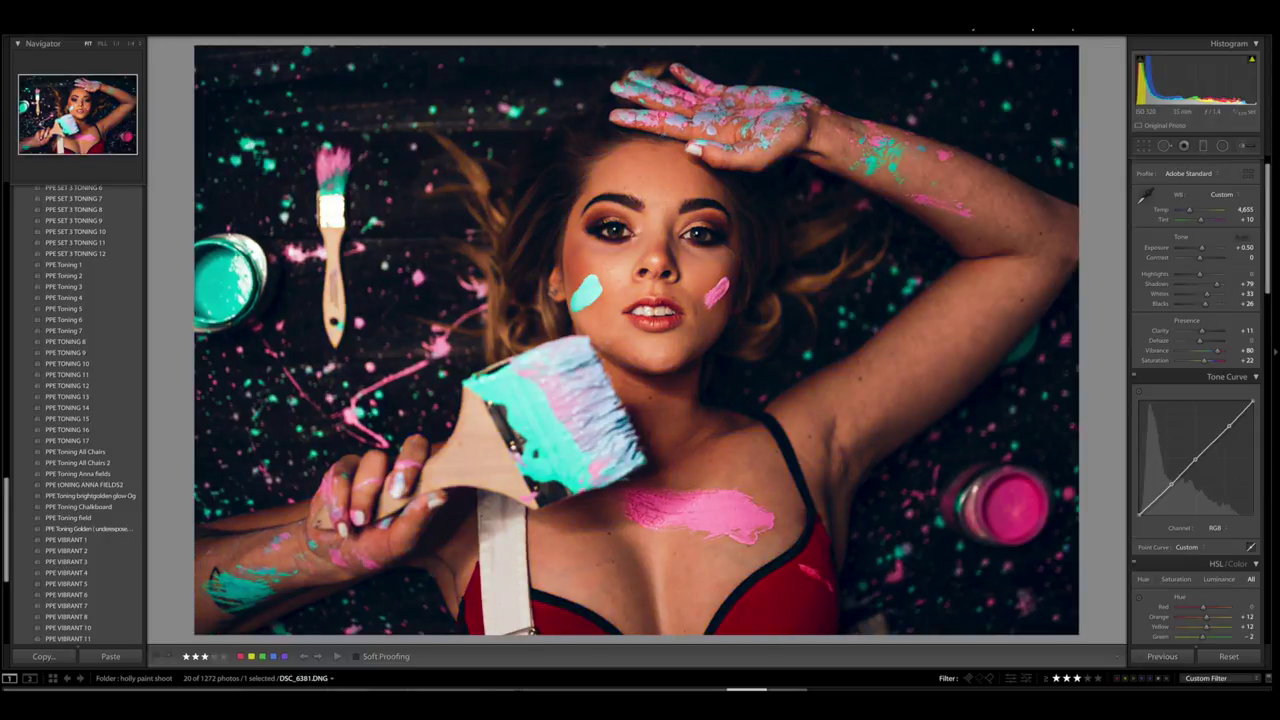
left_click_drag(1268, 333, 1268, 363)
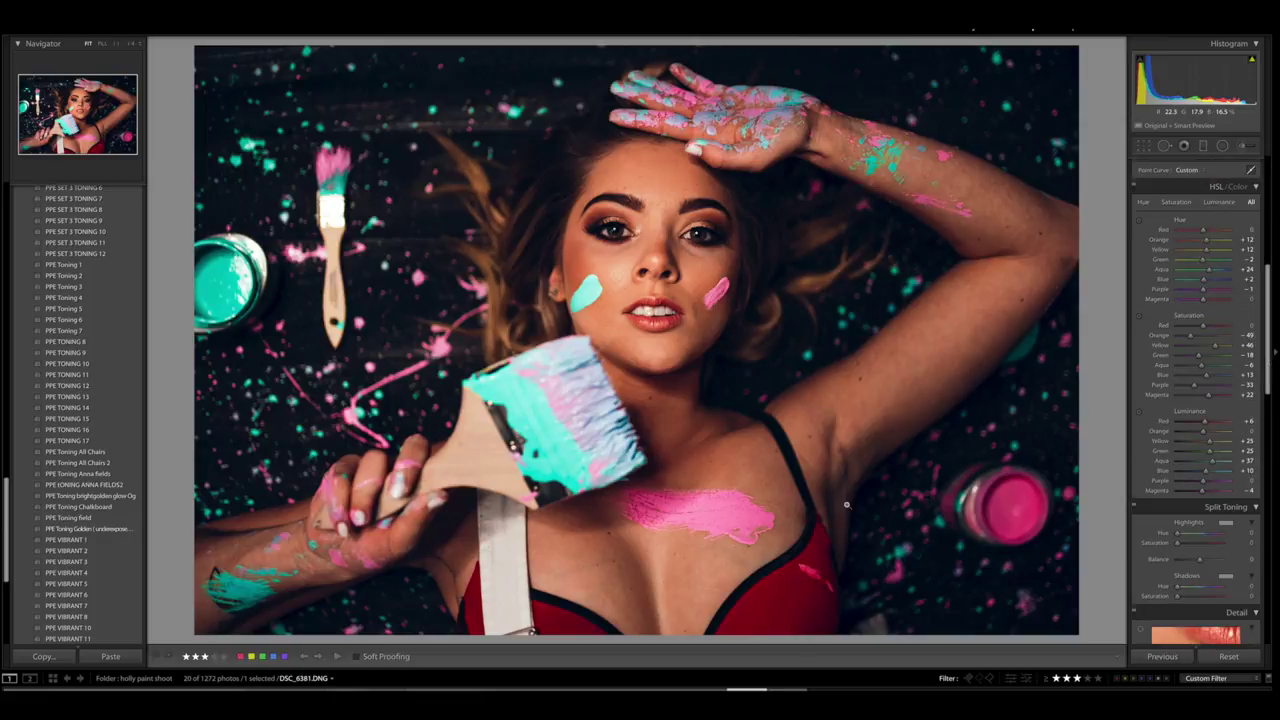
key("ctrl+apostrophe")
left_click(505, 698)
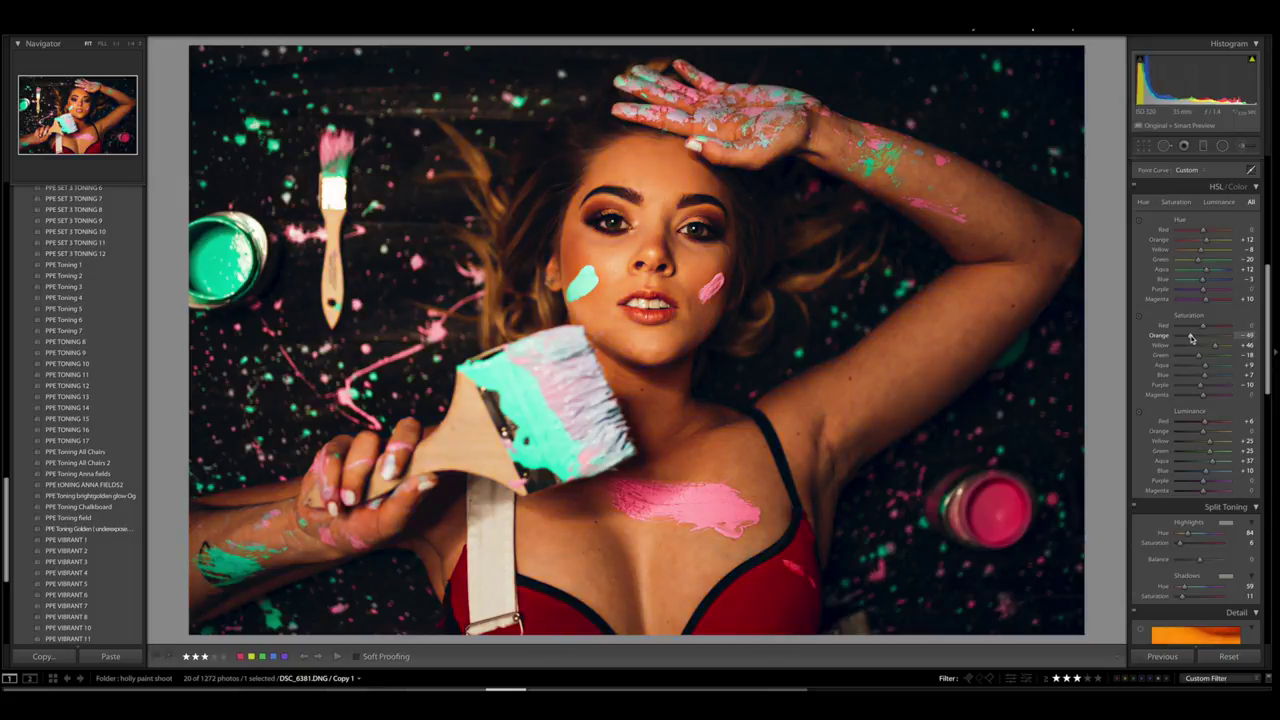
Step: Check the finished edit's HSL hues and set the copy's Yellow hue to +12
key("Left")
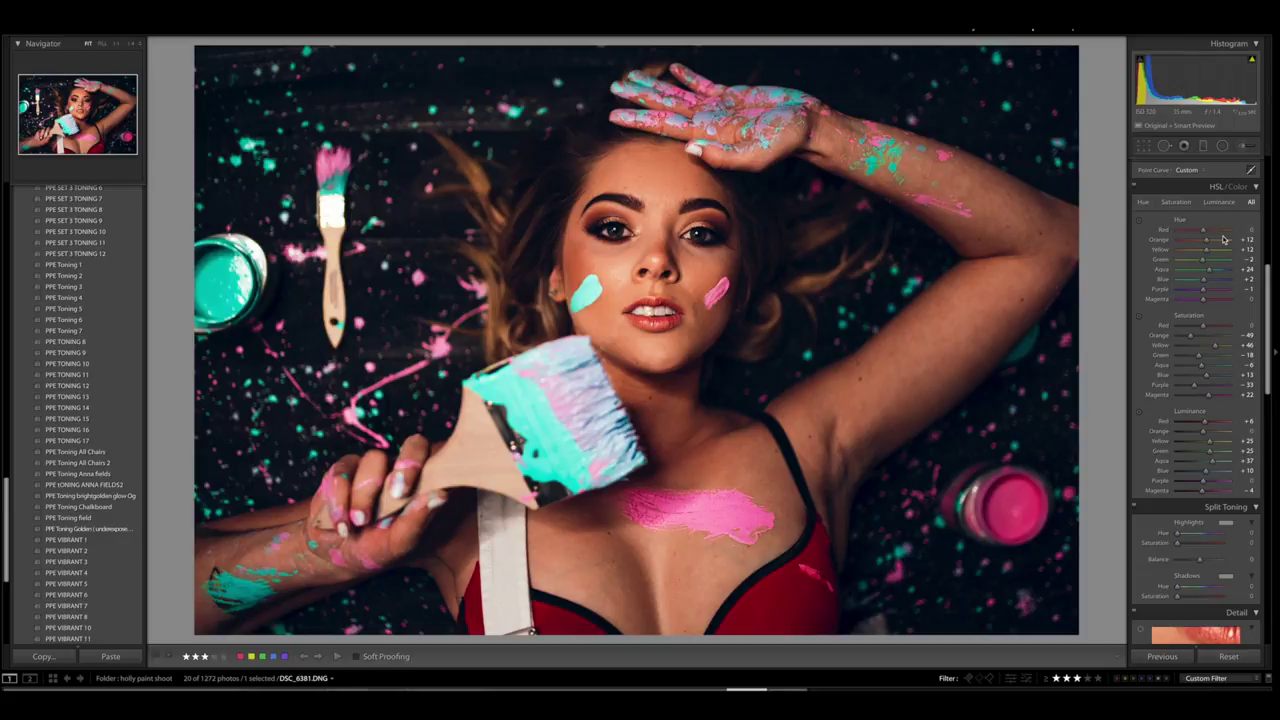
key("Right")
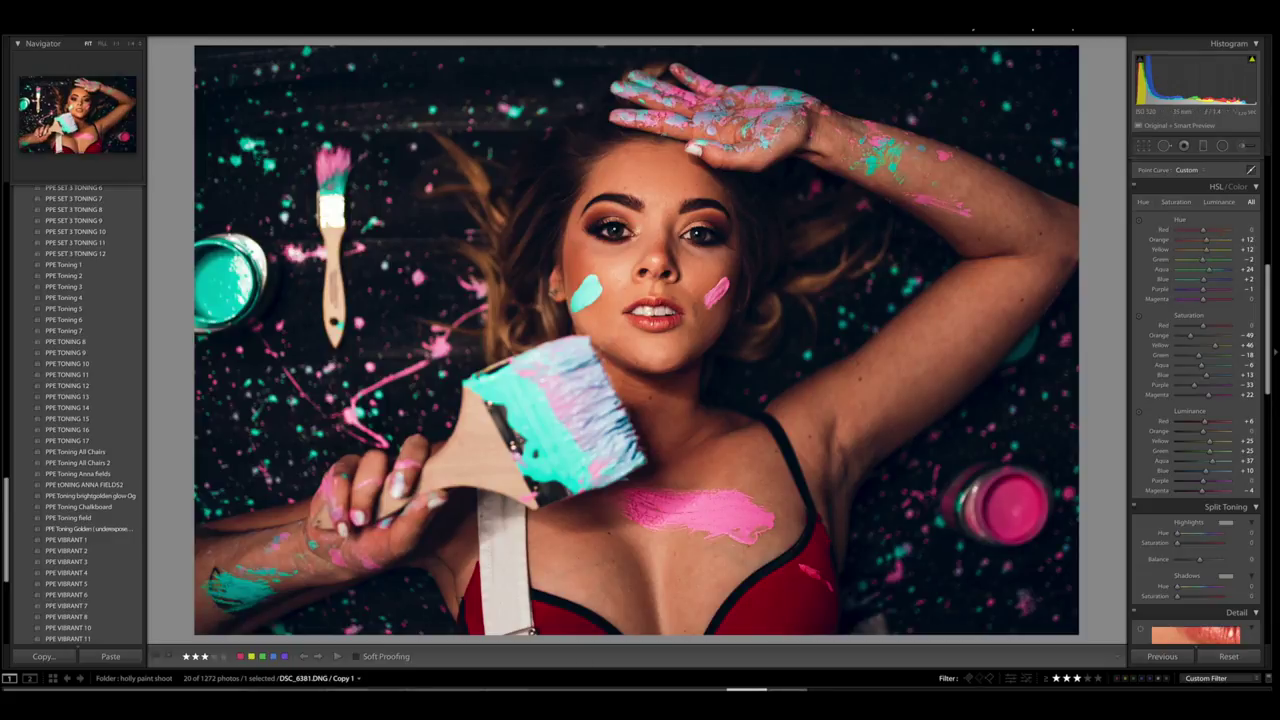
left_click(1247, 250)
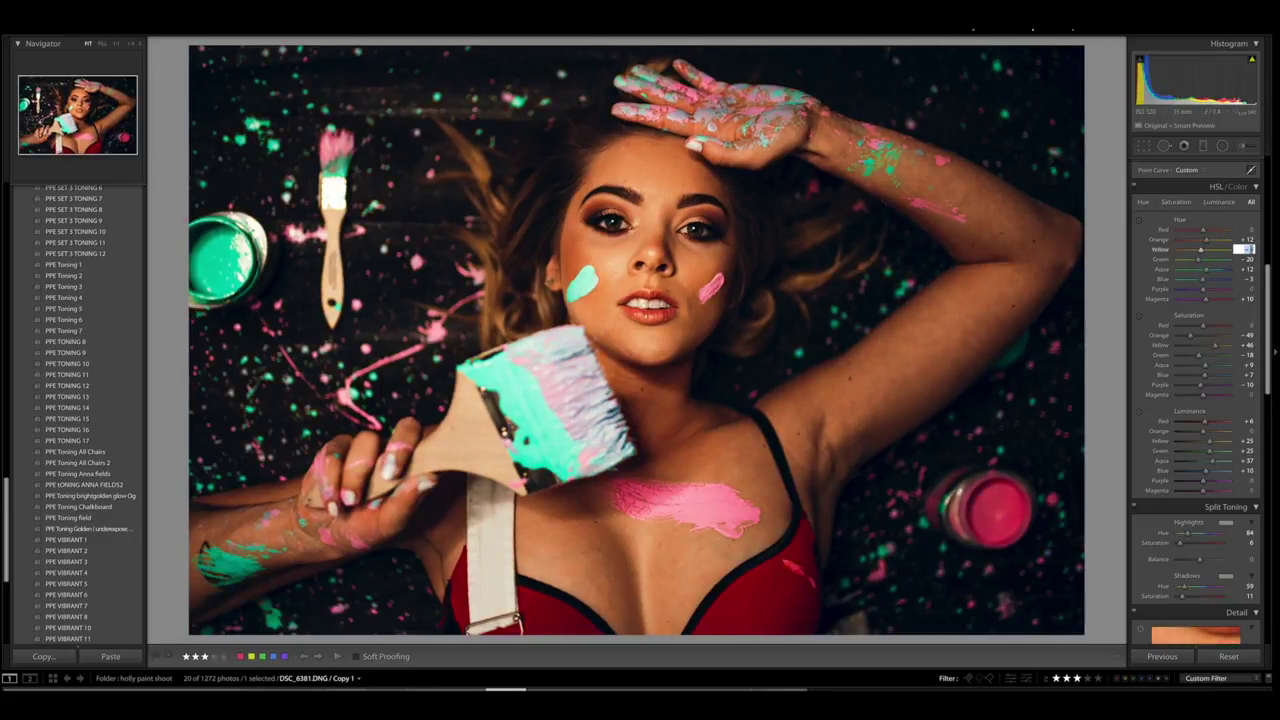
key("Return")
key("Left")
Step: Set the copy's Green hue to -2 to match the finished DSC_6381 edit
left_click(745, 690)
key("Right")
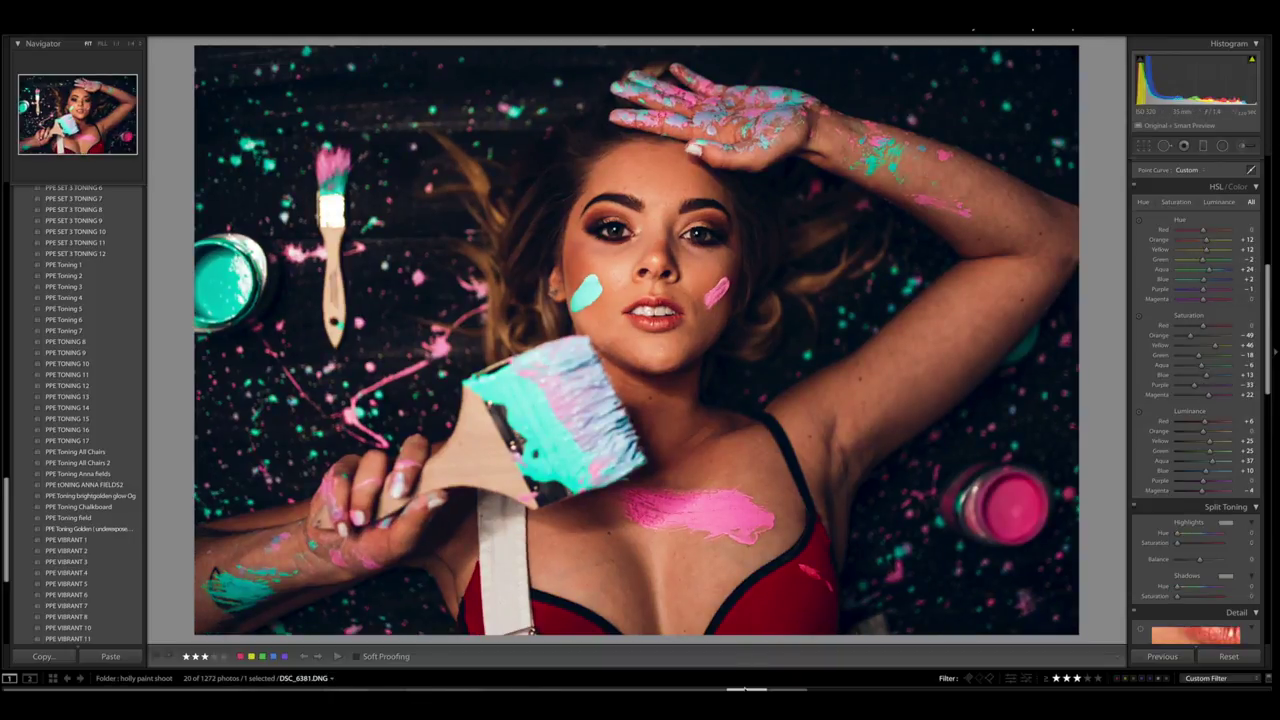
key("Right")
left_click(502, 689)
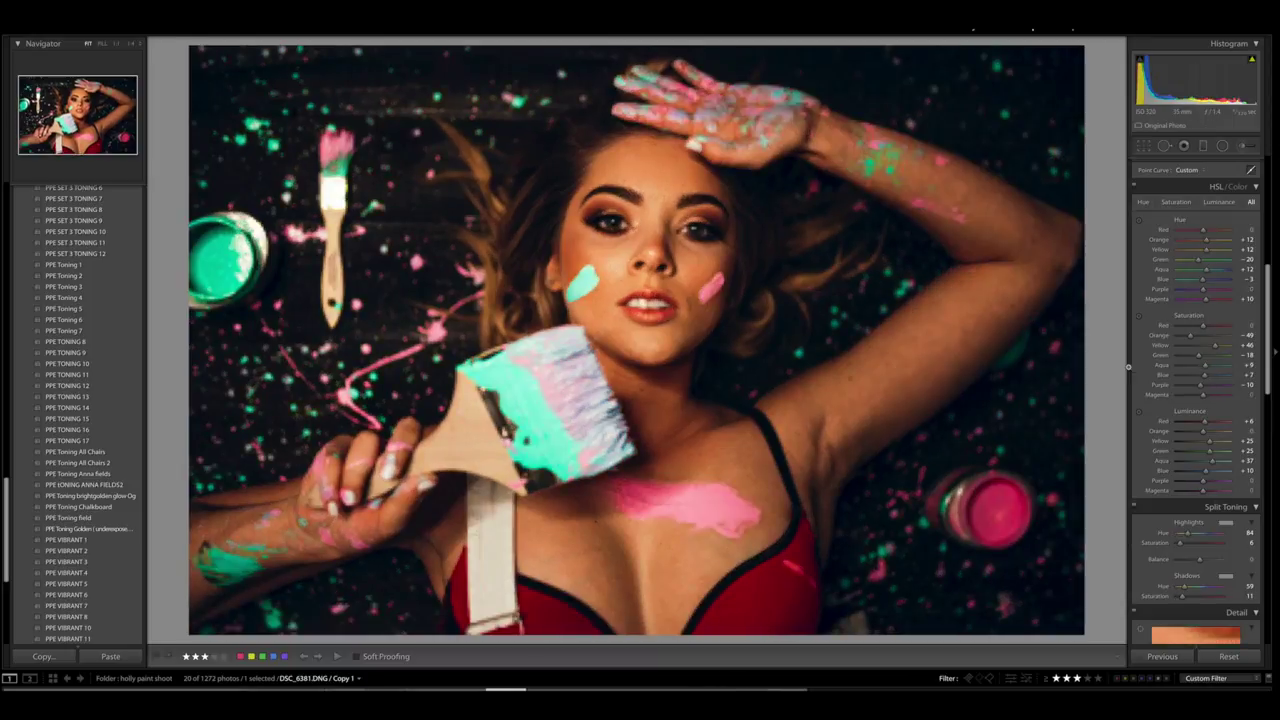
left_click(1245, 259)
type("-")
Step: Match the copy to the finished edit's hues with Aqua at +24 and Blue at +2
left_click(747, 689)
left_click(505, 689)
left_click(1245, 269)
type("24")
left_click(747, 689)
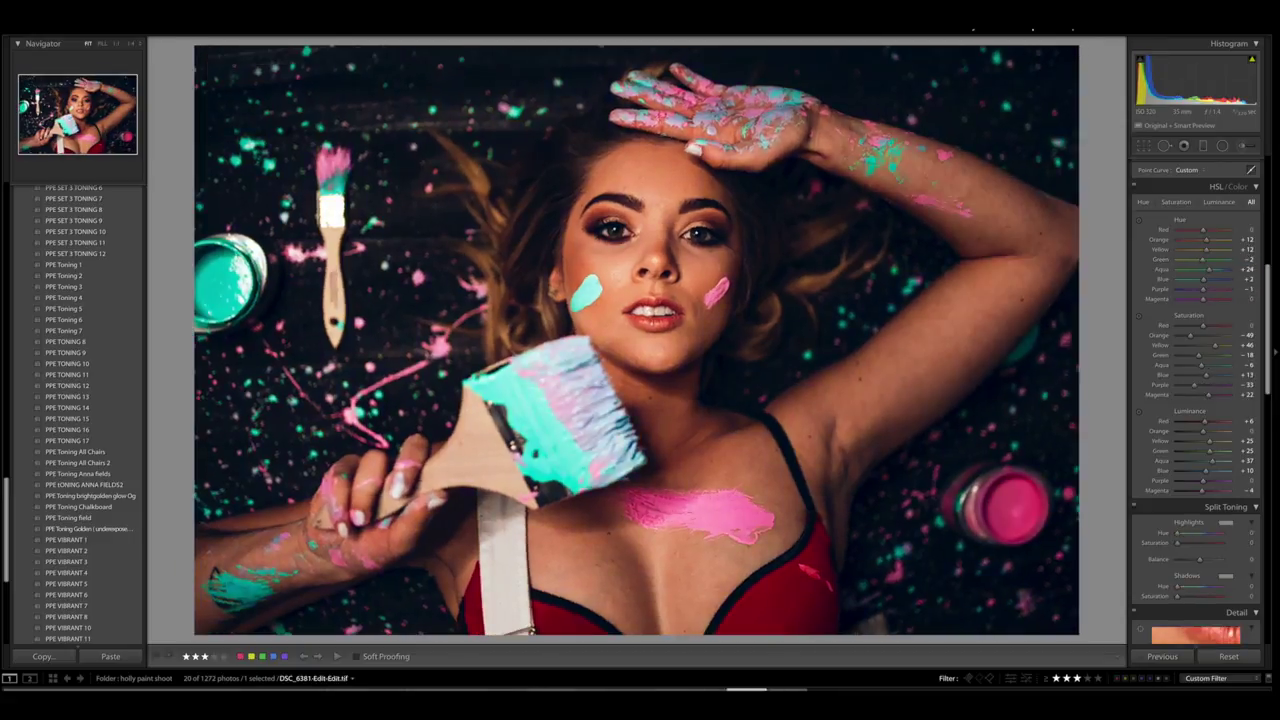
left_click(505, 689)
type("2")
Step: Set the copy's Purple hue to -1 and Magenta hue to 0, following the finished edit
left_click(1245, 289)
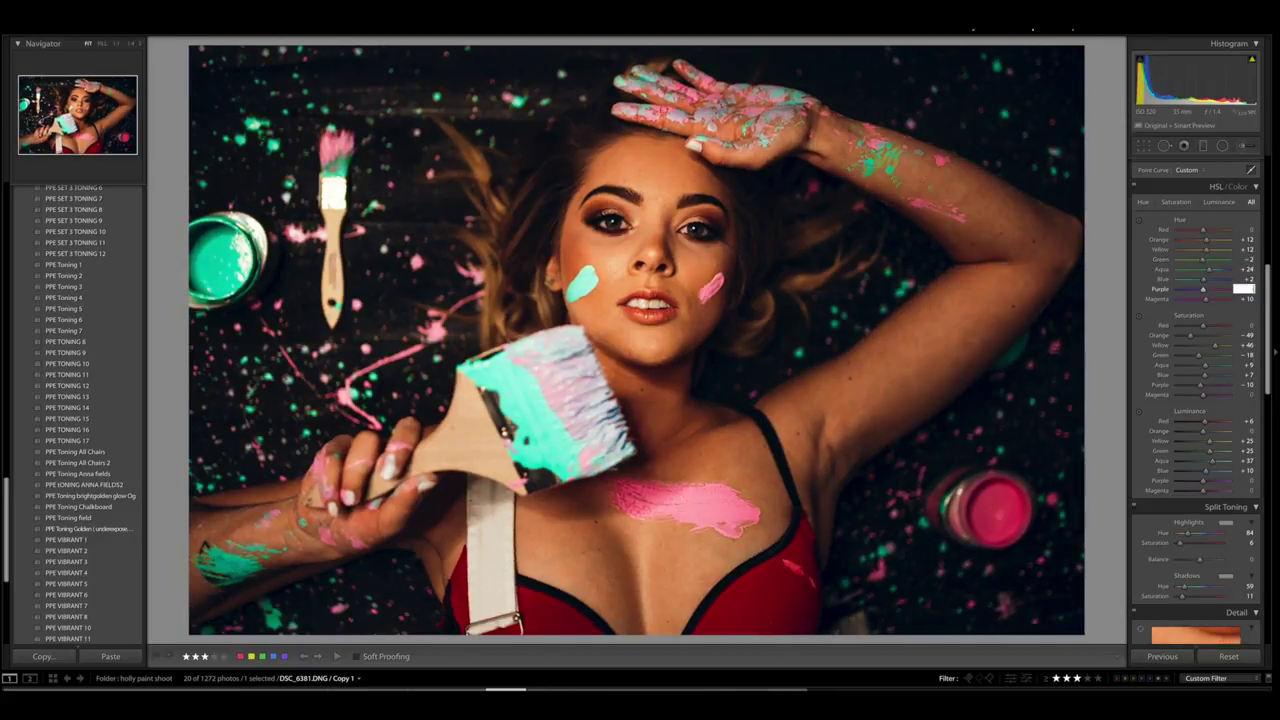
key("Return")
left_click(747, 689)
key("Right")
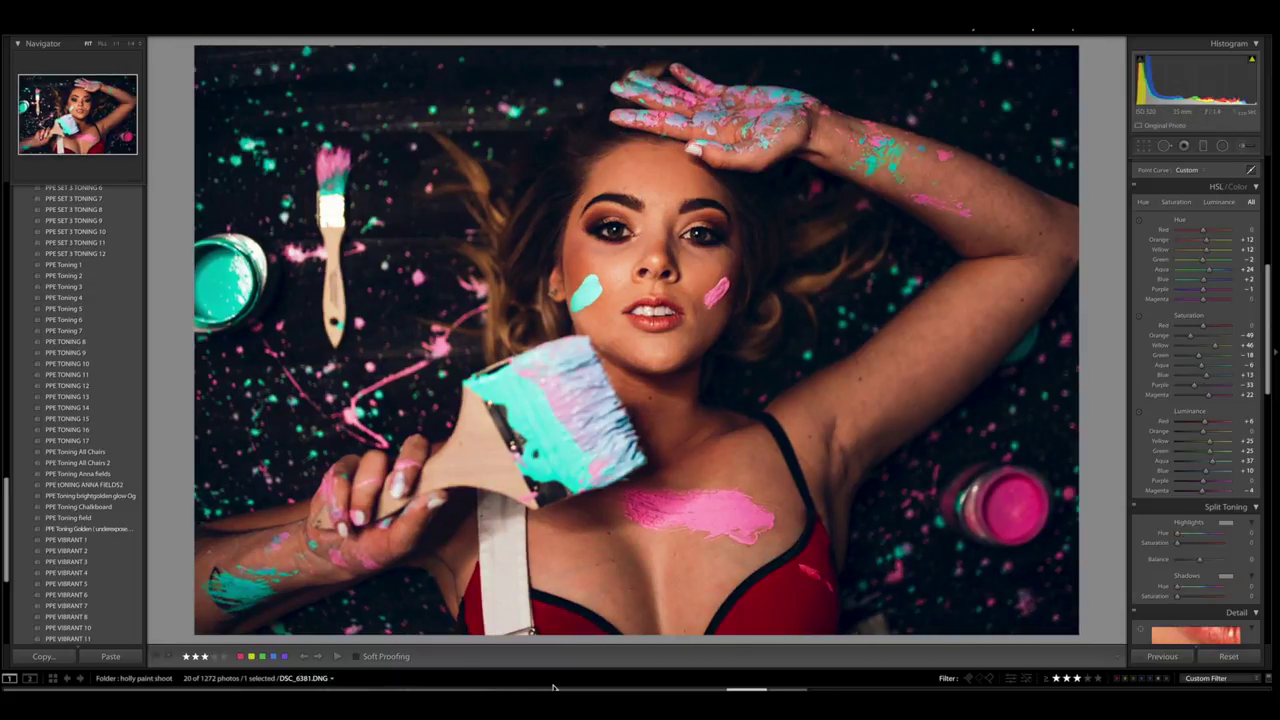
key("Left")
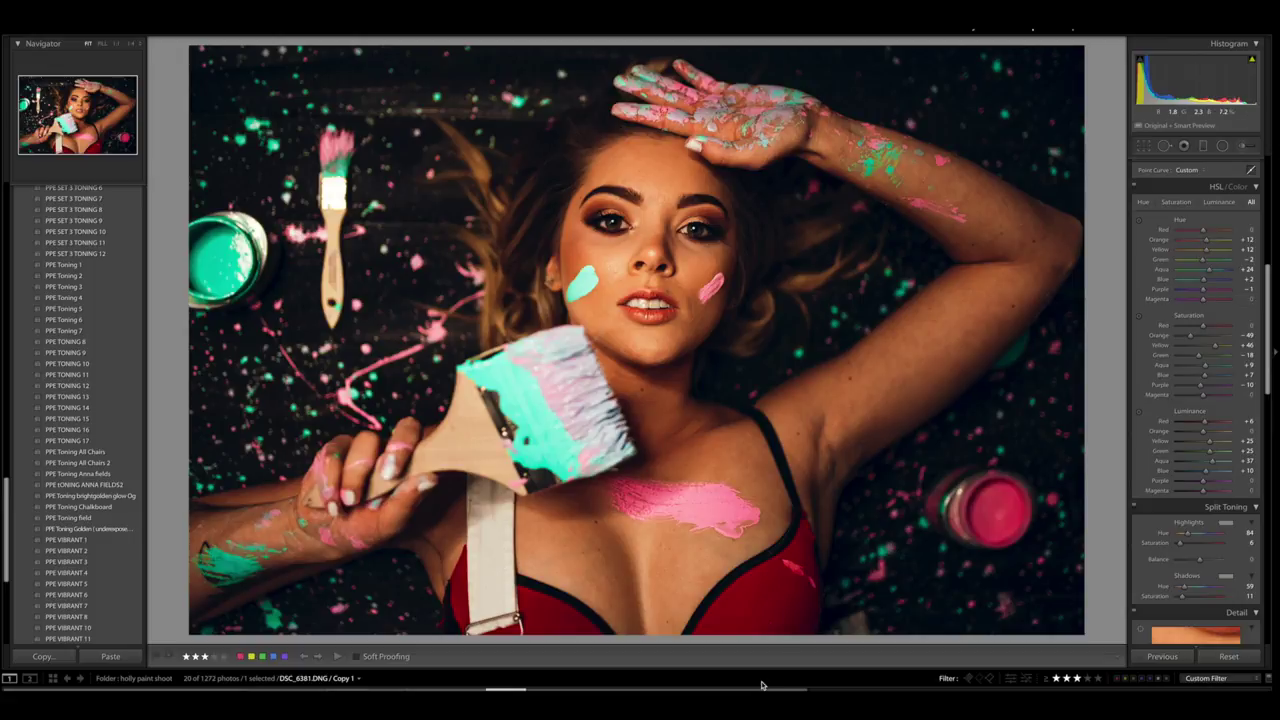
Step: Compare the copy's HSL and Split Toning with the finished edit and turn off the copy's Split Toning
key("Left")
key("Right")
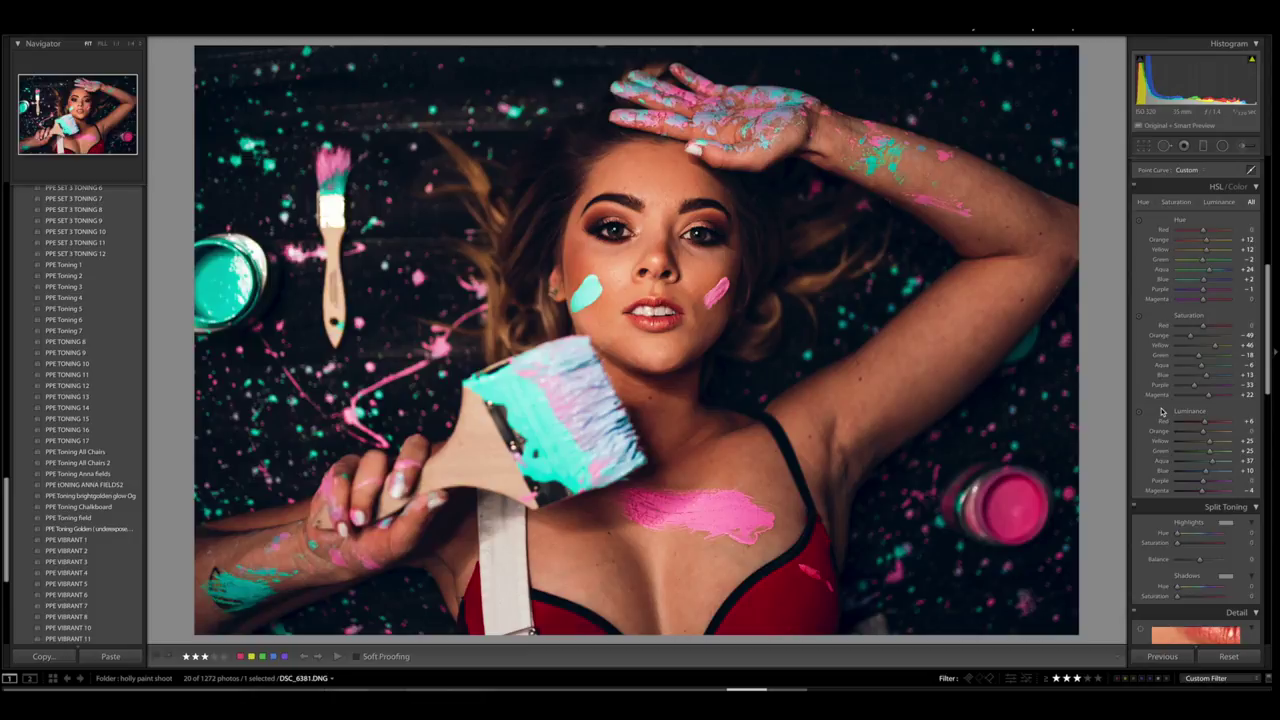
key("Left")
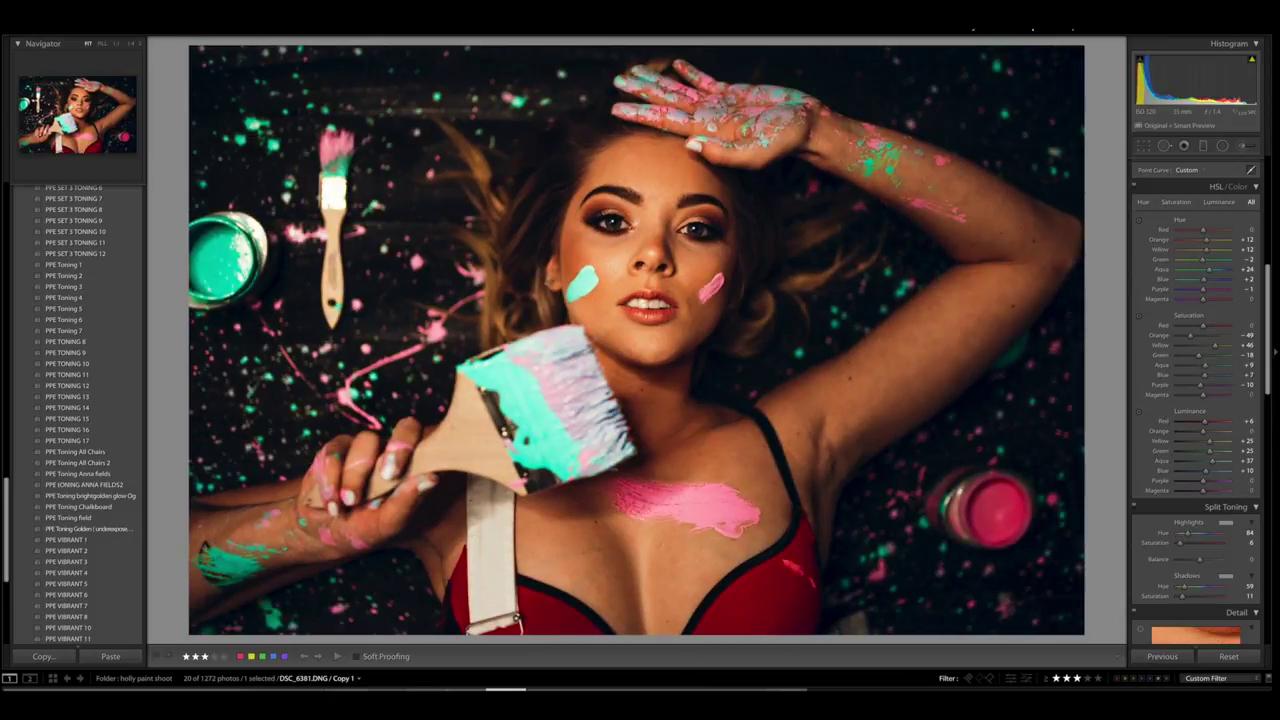
left_click(1134, 507)
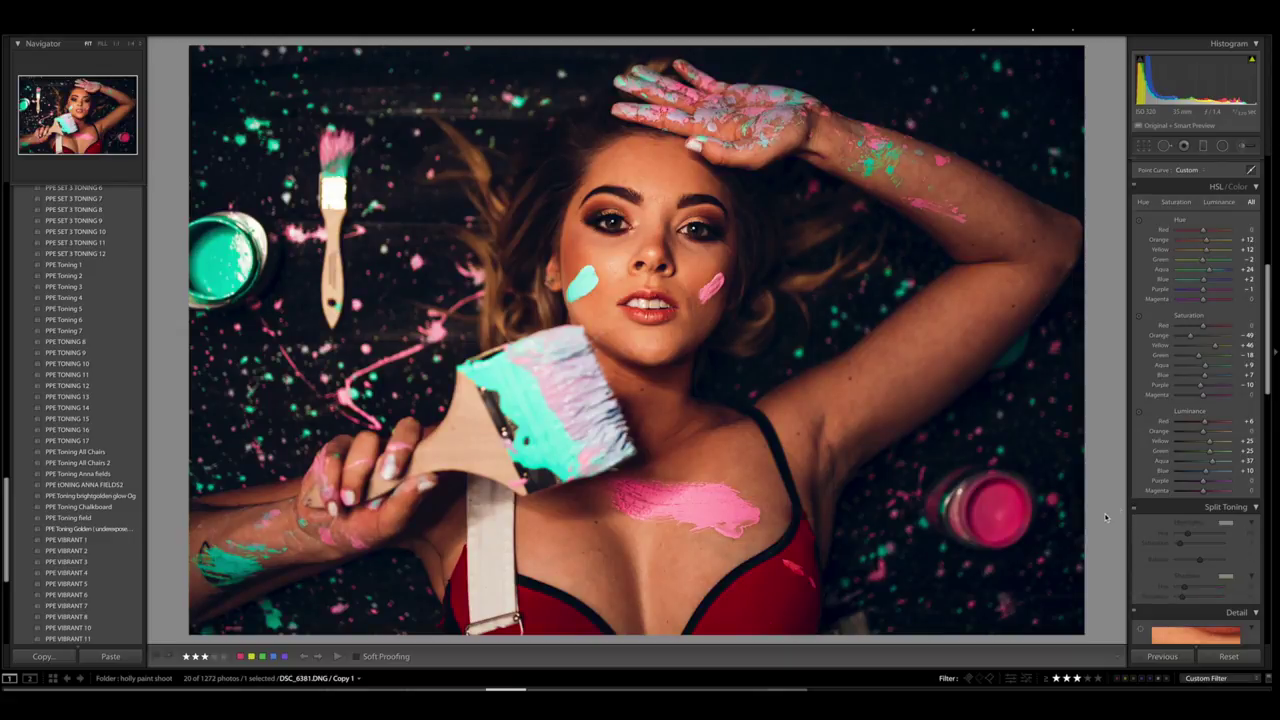
Step: Compare the copy's Calibration and Basic values with the finished edit and set the copy's Temp to 4650
left_click_drag(1268, 307, 1267, 593)
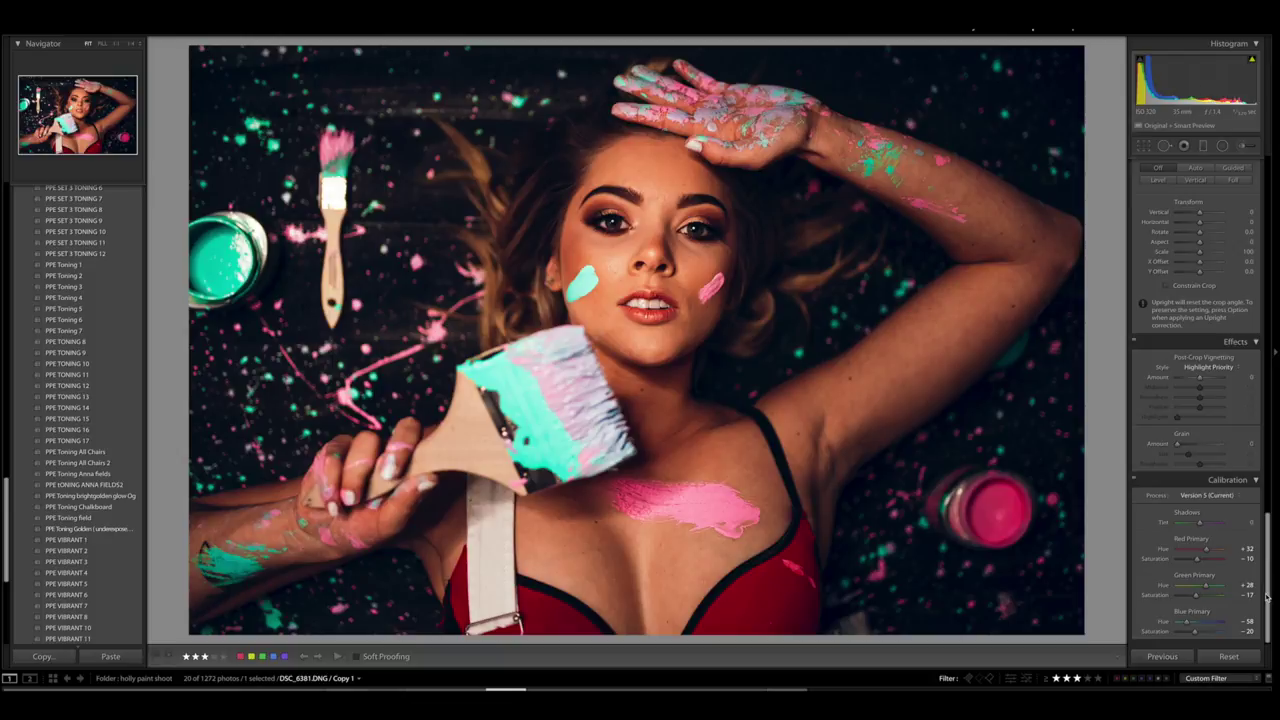
left_click(747, 688)
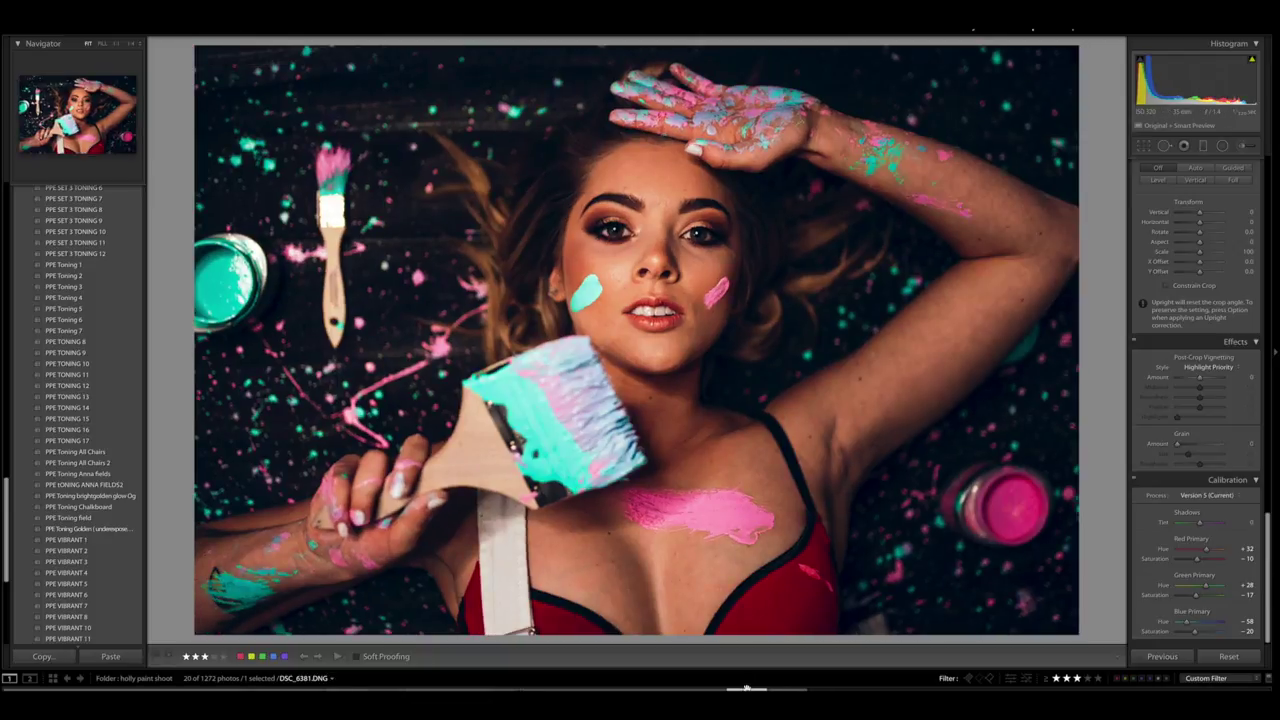
key("Right")
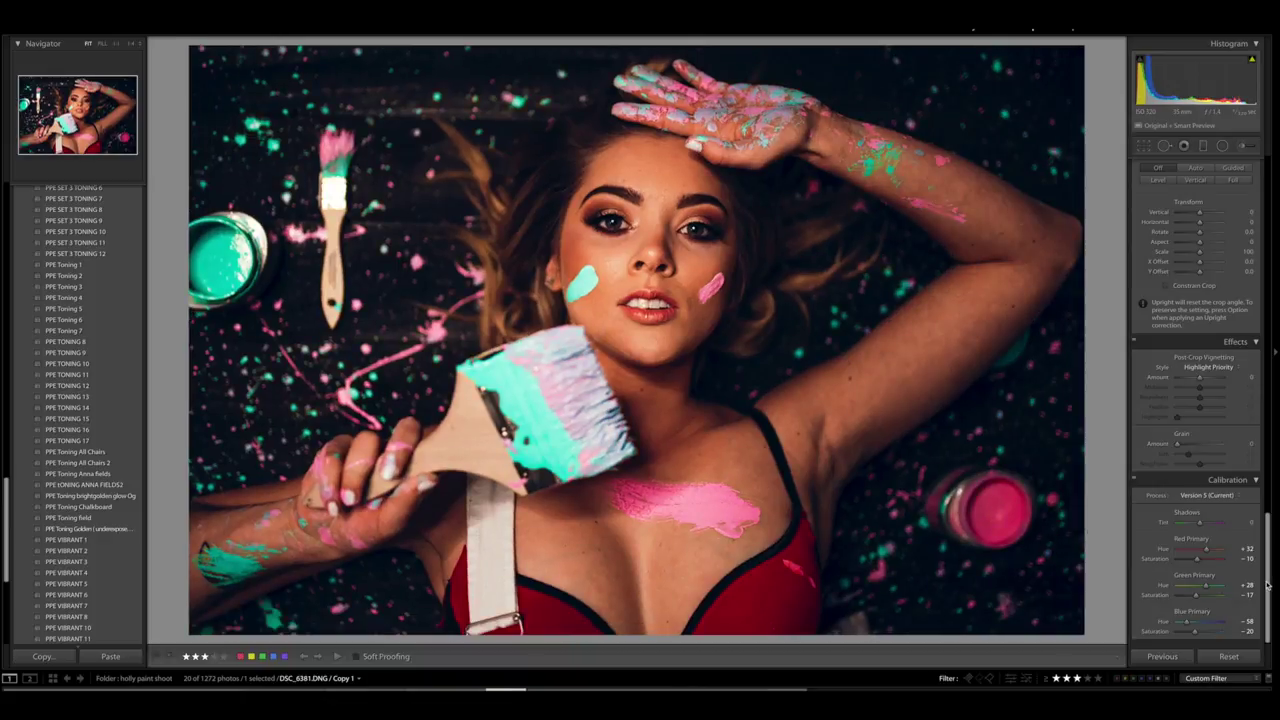
left_click_drag(1268, 594, 1272, 228)
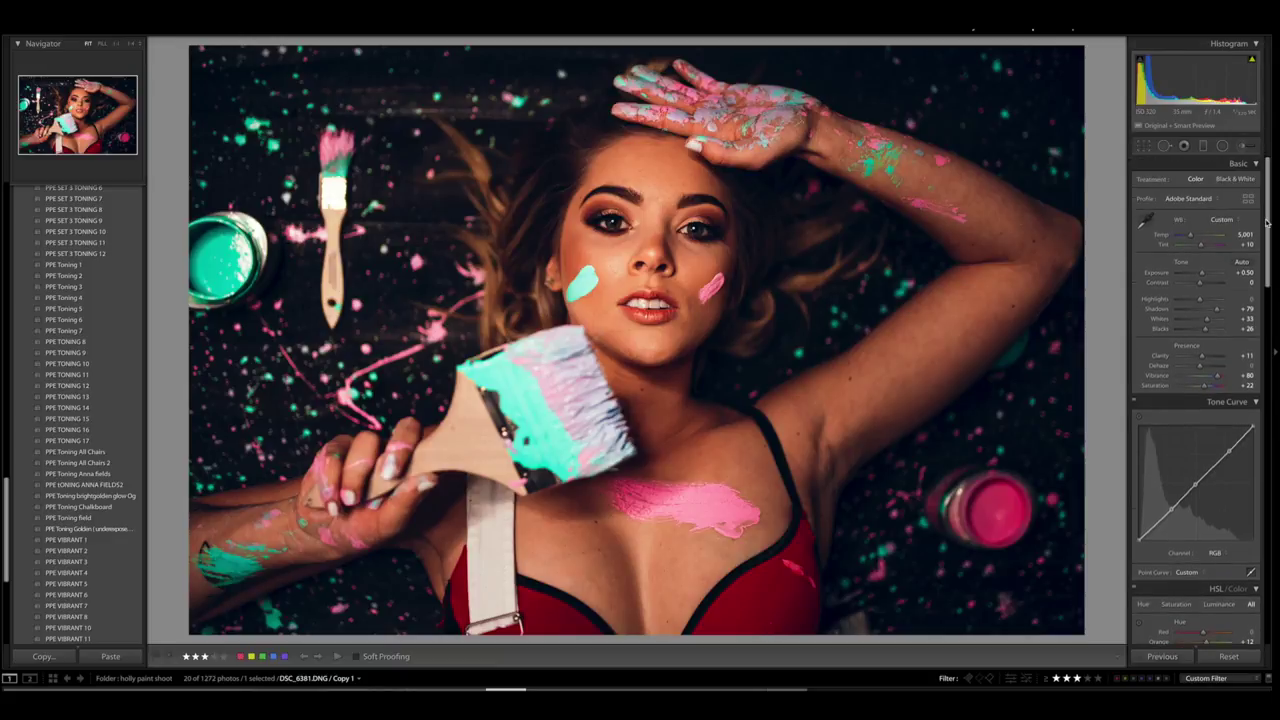
left_click(750, 694)
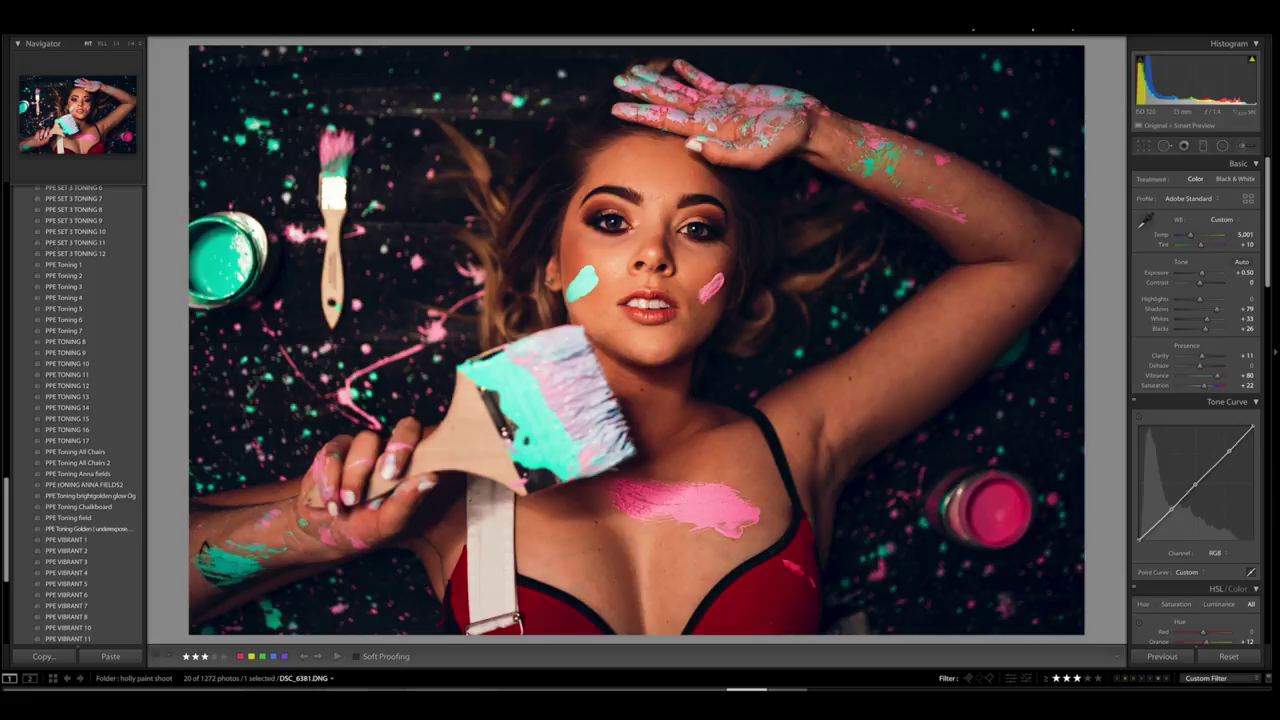
key("Right")
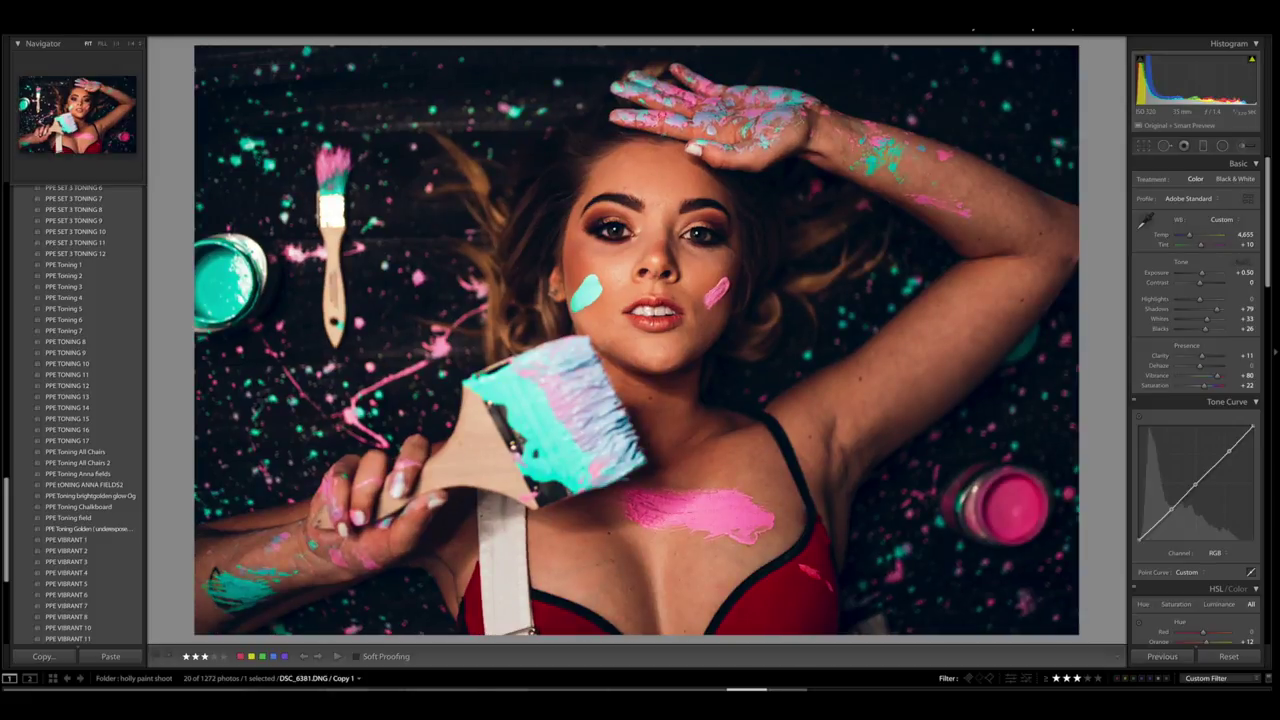
left_click(508, 692)
left_click(1248, 235)
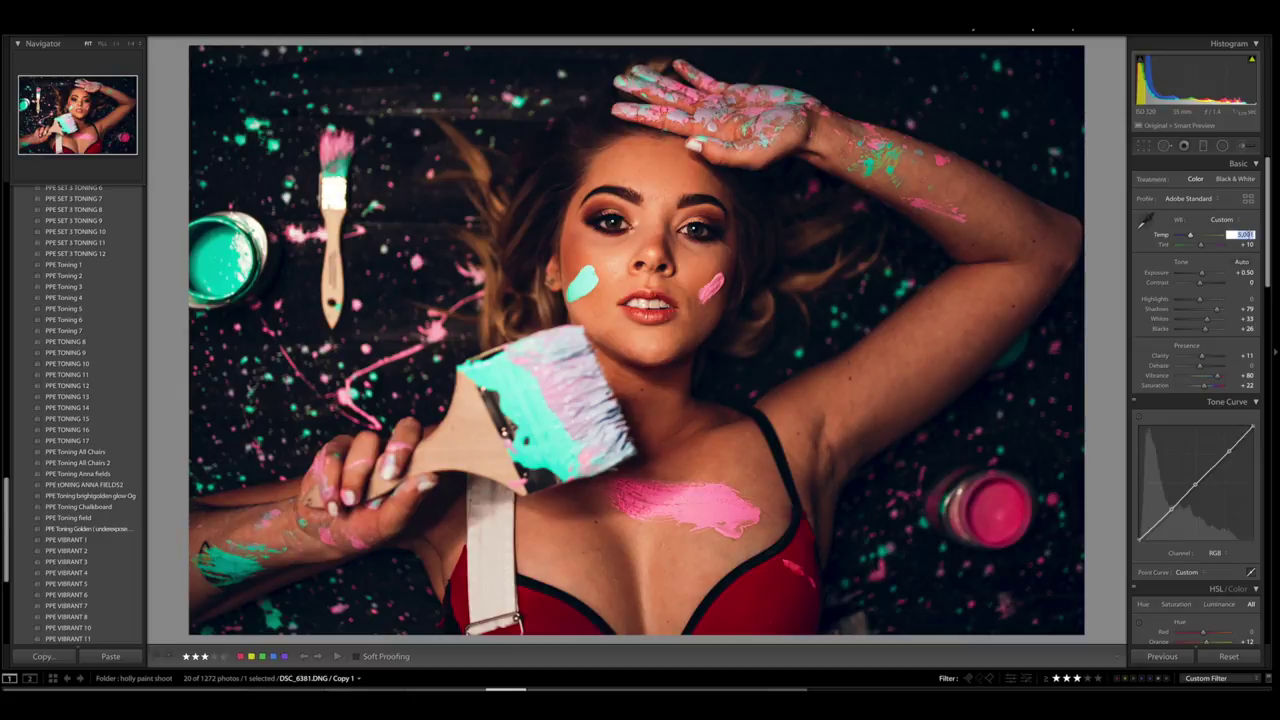
type("4650")
key("Return")
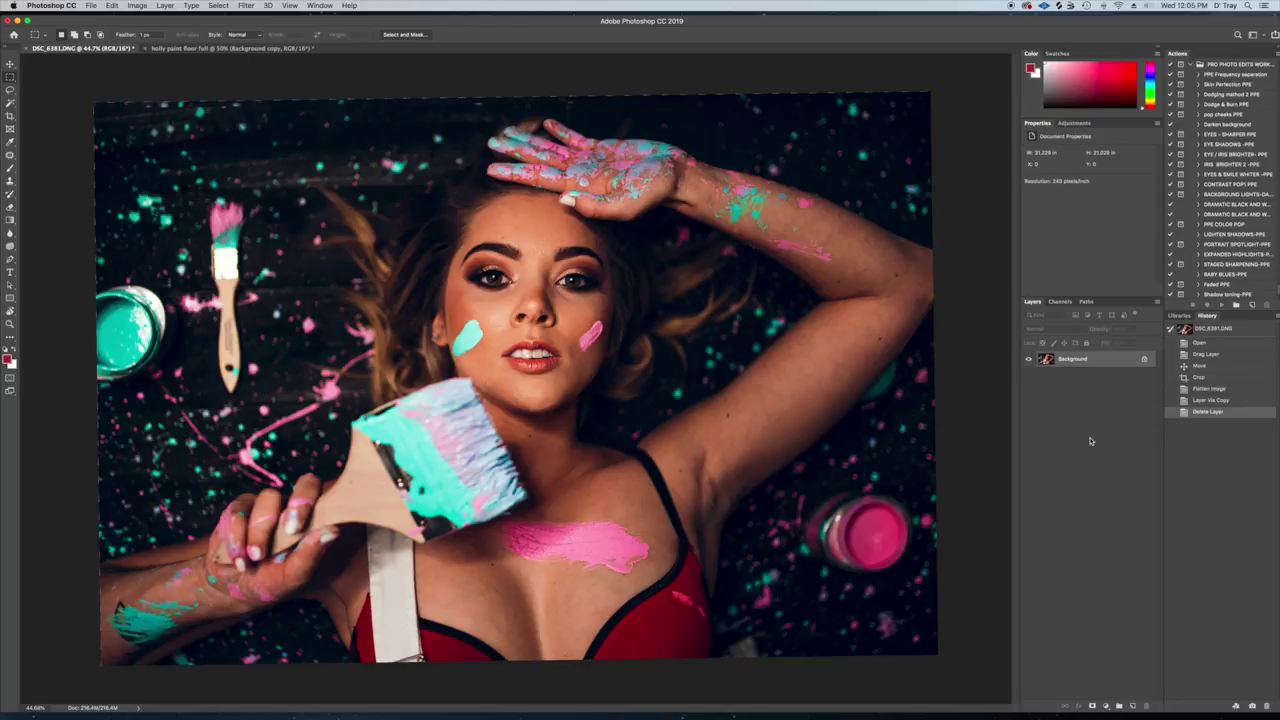
Step: In Photoshop, duplicate the Background layer of DSC_6381 and make the duplicate the active layer
key("super+j")
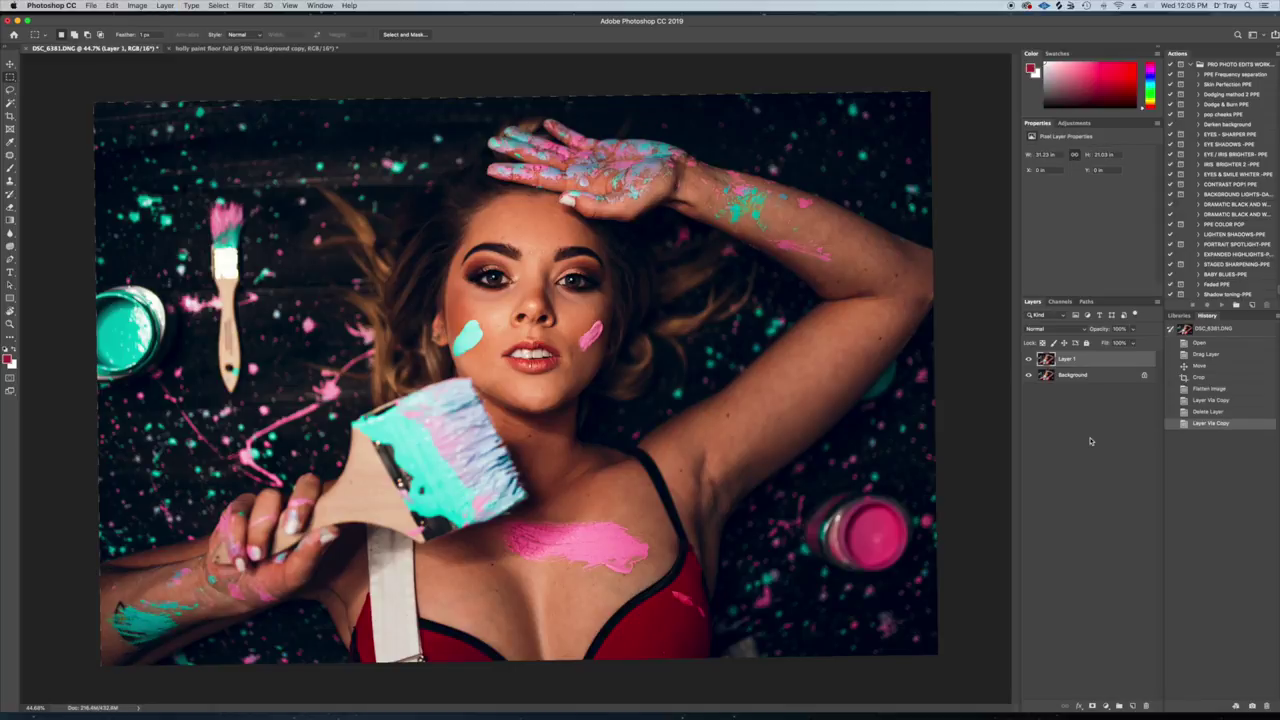
right_click(1084, 376)
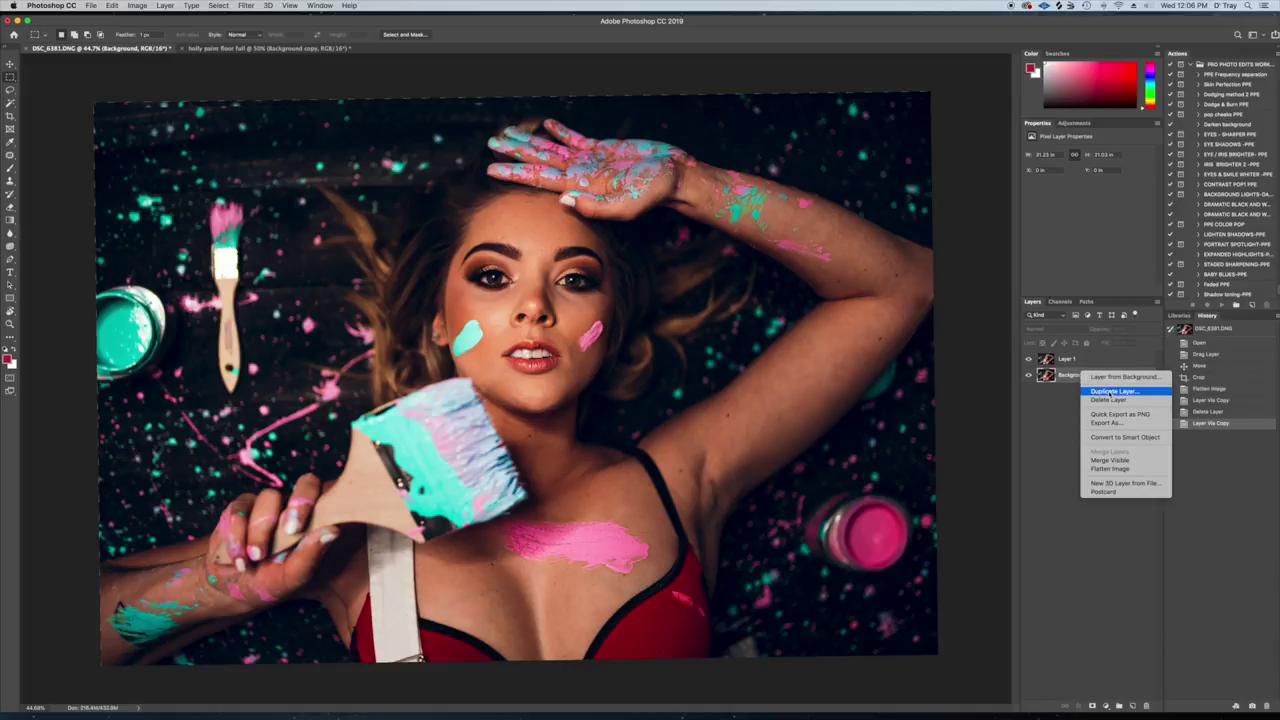
left_click(1048, 438)
left_click(1075, 358)
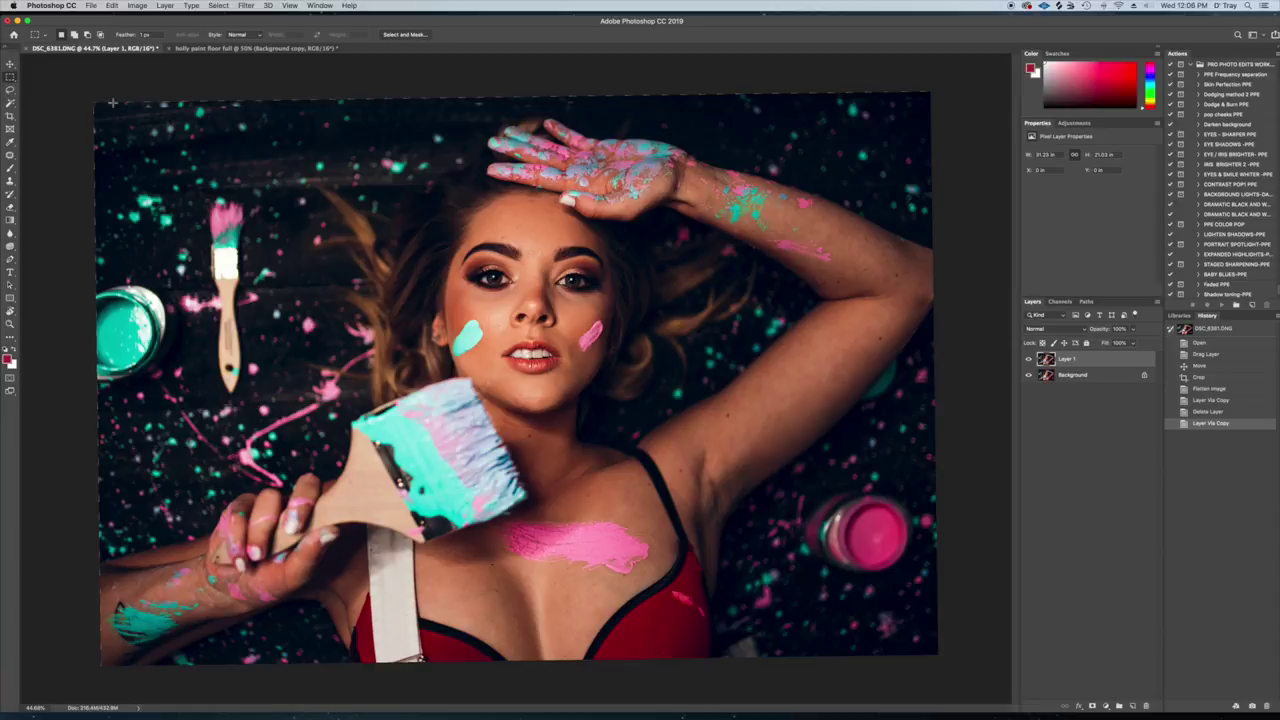
Step: Patch the blemish on the turquoise-painted cheek beside the nose with the Patch tool, then clear the selection
left_click(10, 156)
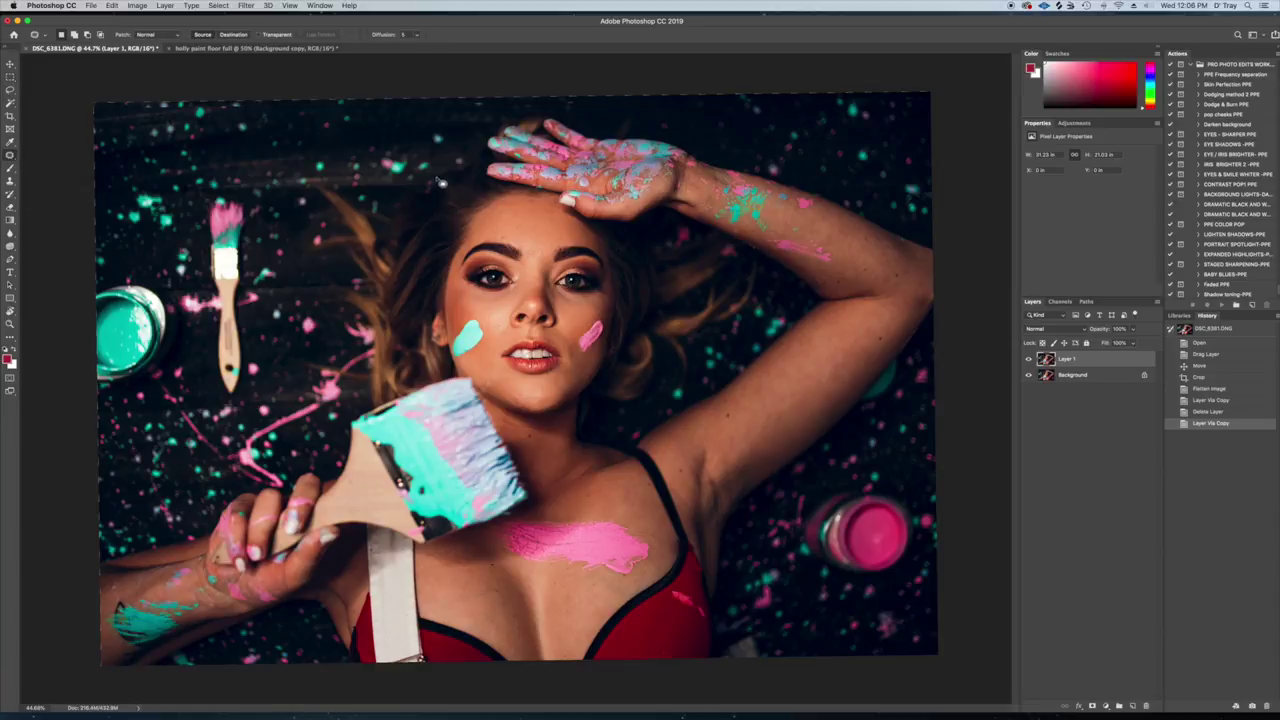
key("super+plus")
key("super+plus")
key("super+plus")
key("super+plus")
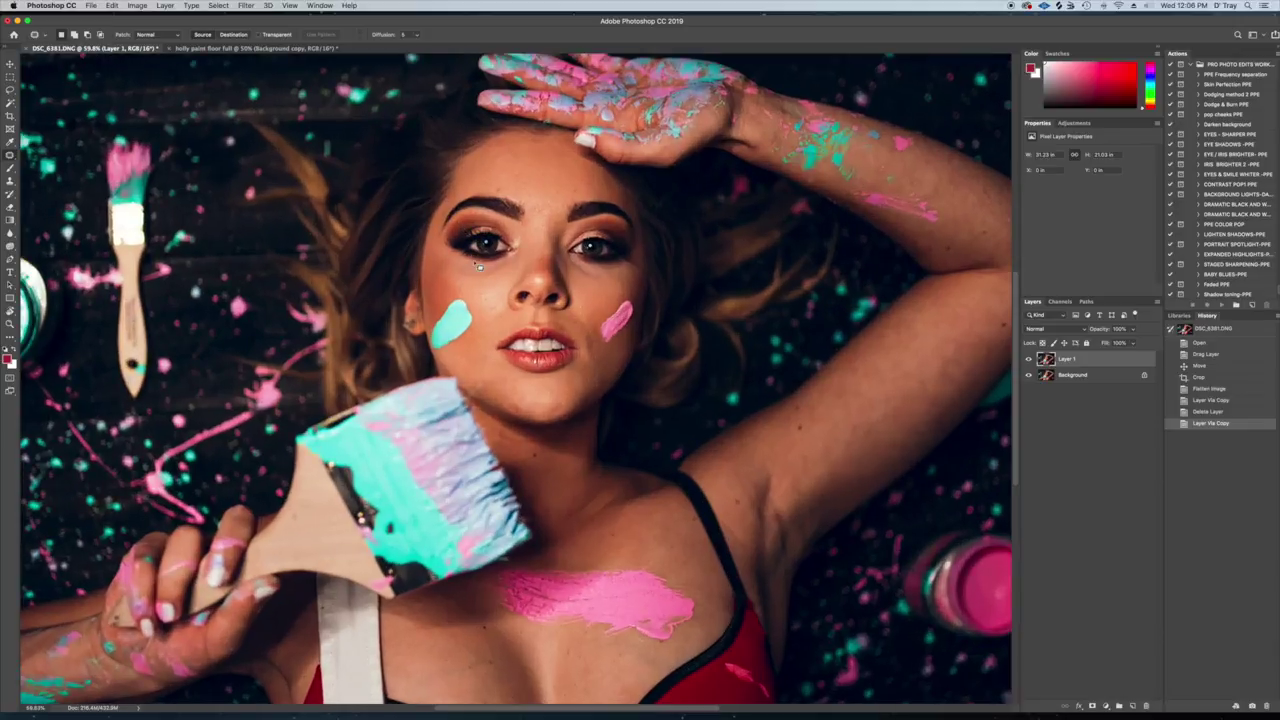
scroll(479, 267, "up", 5)
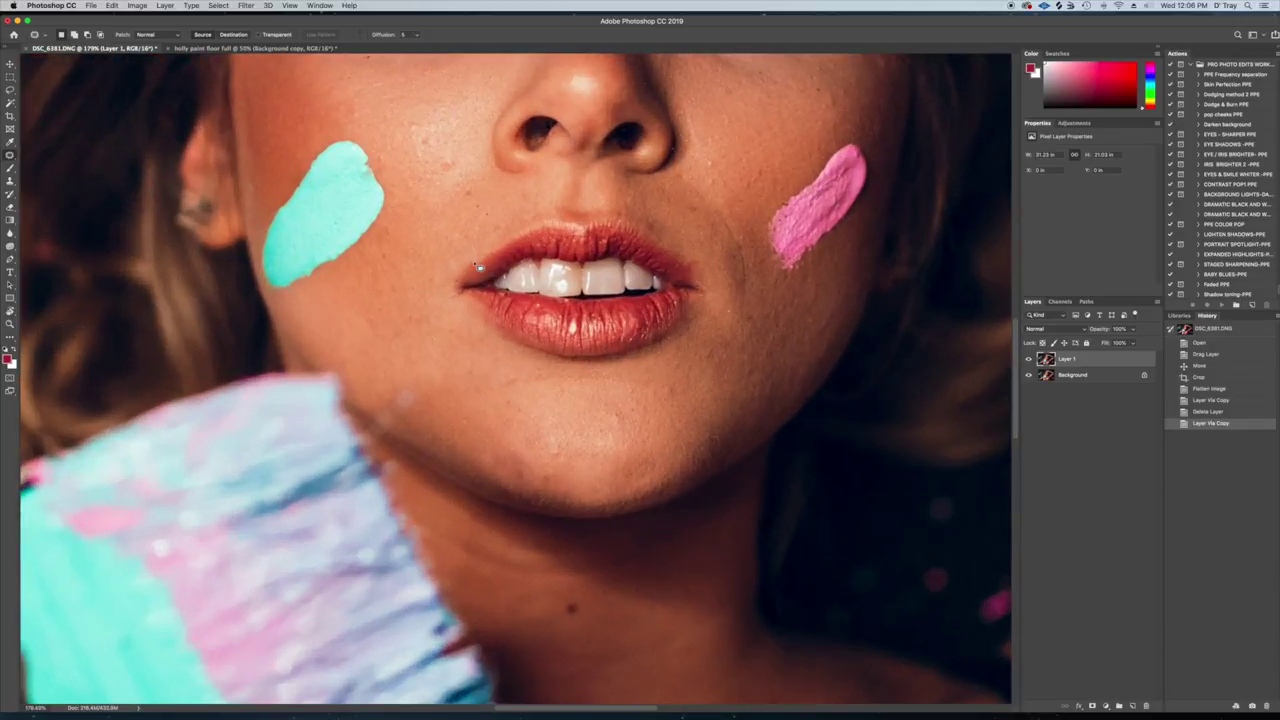
scroll(479, 267, "down", 2)
mouse_move(498, 212)
left_mouse_down()
mouse_move(507, 402)
mouse_move(469, 409)
mouse_move(482, 414)
left_mouse_up()
left_click_drag(480, 414, 493, 388)
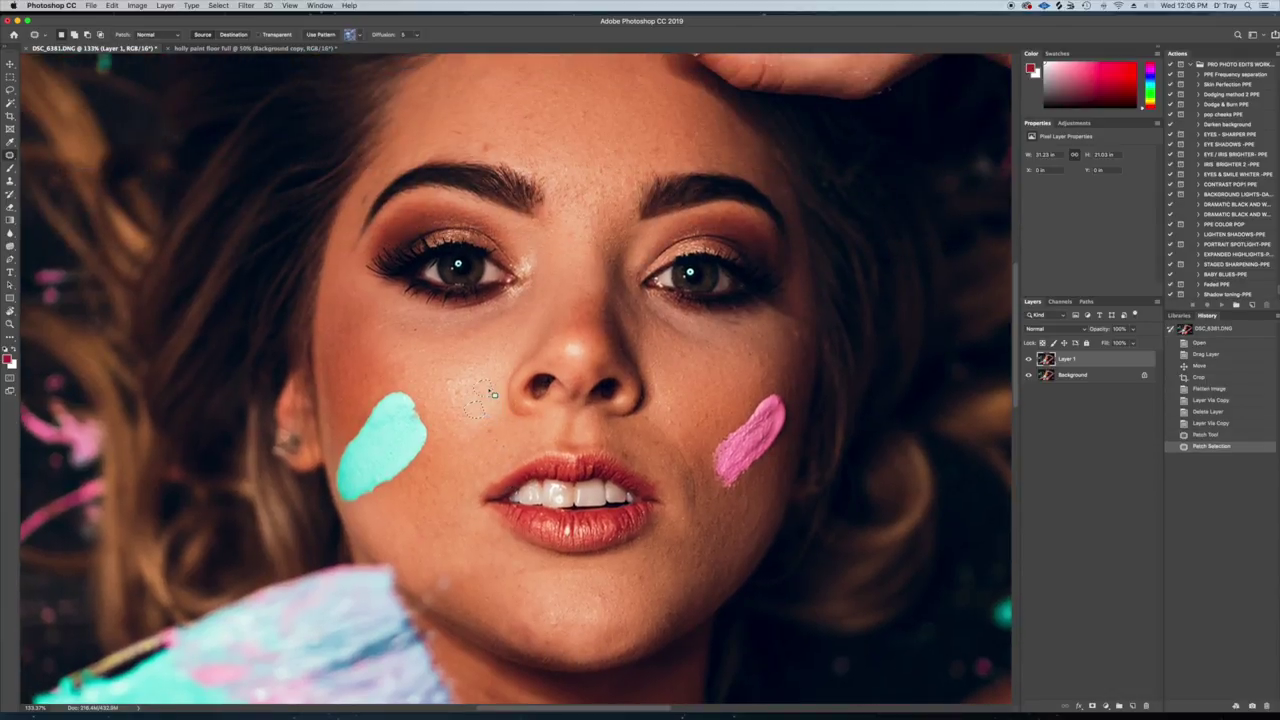
key("ctrl+d")
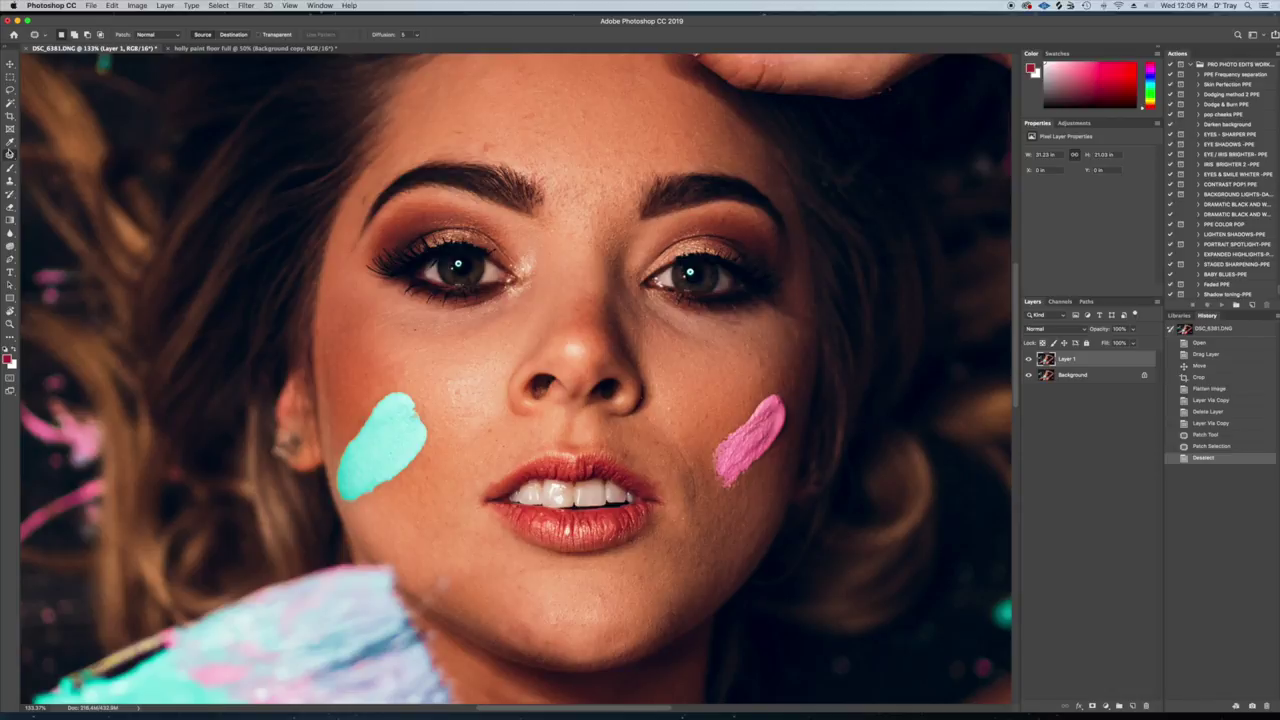
Step: Patch the small spots on the turquoise-painted cheek between the nose and the corner of the mouth
mouse_move(460, 388)
left_mouse_down()
mouse_move(448, 379)
mouse_move(446, 390)
mouse_move(465, 377)
mouse_move(452, 408)
mouse_move(497, 434)
left_mouse_up()
key("ctrl+d")
key("ctrl+d")
left_click_drag(496, 432, 507, 435)
key("ctrl+d")
Step: Patch the blemishes on the forehead above the eyebrow on the turquoise-painted side and toward its centre
left_click_drag(489, 142, 491, 144)
mouse_move(488, 148)
left_mouse_down()
mouse_move(499, 135)
mouse_move(452, 138)
mouse_move(540, 118)
mouse_move(520, 112)
mouse_move(526, 129)
mouse_move(535, 122)
left_mouse_up()
key("ctrl+d")
key("ctrl+d")
key("ctrl+d")
key("ctrl+d")
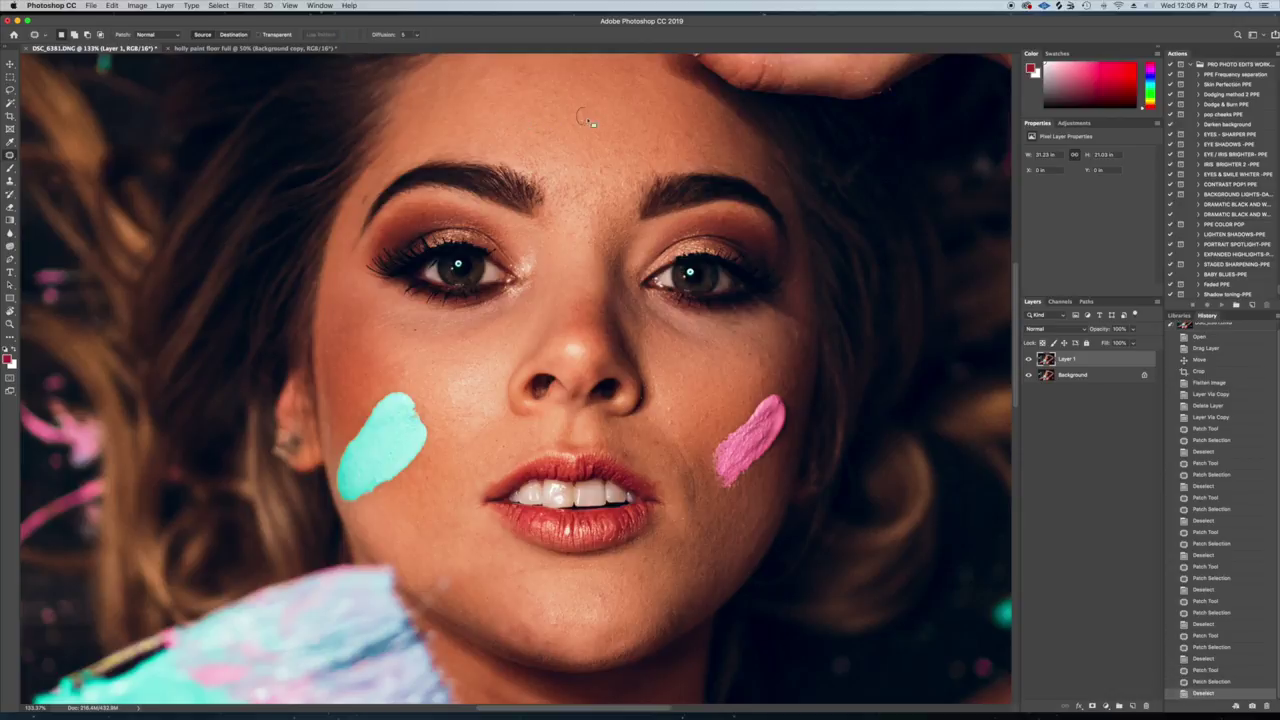
Step: Patch the forehead blemishes below the raised hand and just above the gap between the eyebrows
mouse_move(689, 128)
left_mouse_down()
mouse_move(701, 142)
mouse_move(690, 130)
left_mouse_up()
mouse_move(692, 135)
left_mouse_down()
mouse_move(684, 117)
mouse_move(680, 155)
mouse_move(673, 126)
mouse_move(697, 143)
mouse_move(691, 132)
left_mouse_up()
key("ctrl+d")
key("ctrl+d")
key("super+d")
left_click_drag(691, 136, 685, 122)
key("super+d")
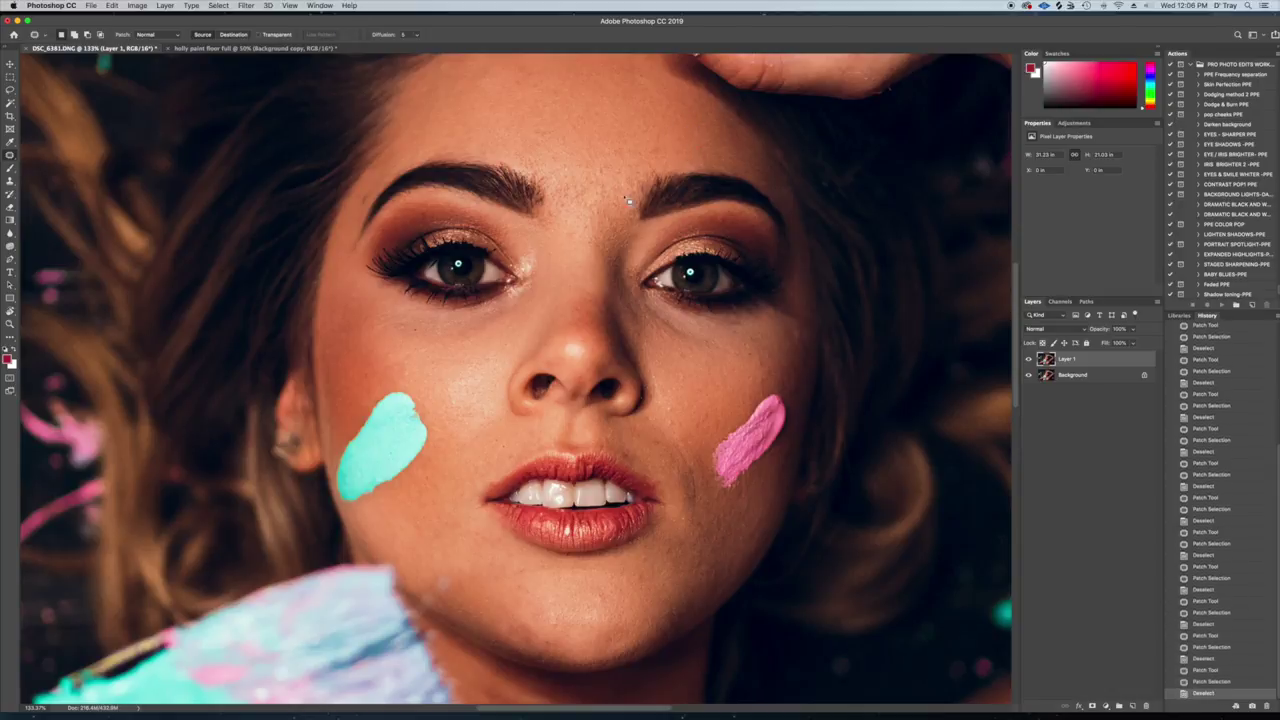
left_click_drag(603, 169, 624, 178)
key("super+d")
Step: Patch the spots on the pink-painted cheek, below the eye and between the nostril and the paint stroke
left_click_drag(734, 335, 759, 361)
key("super+d")
left_click_drag(760, 363, 752, 371)
key("super+d")
left_click_drag(673, 413, 673, 411)
mouse_move(673, 411)
left_mouse_down()
mouse_move(675, 399)
mouse_move(672, 423)
left_mouse_up()
key("super+d")
left_click_drag(672, 423, 671, 413)
key("super+d")
Step: Patch the small spot on the forehead just above the inner eyebrow on the pink-painted side
left_click_drag(661, 149, 662, 150)
left_click_drag(664, 153, 677, 151)
key("super+d")
Step: Remove the small spots above the inner eyebrow on the pink-painted side and between the eyebrows with the Spot Healing Brush
left_click(10, 156)
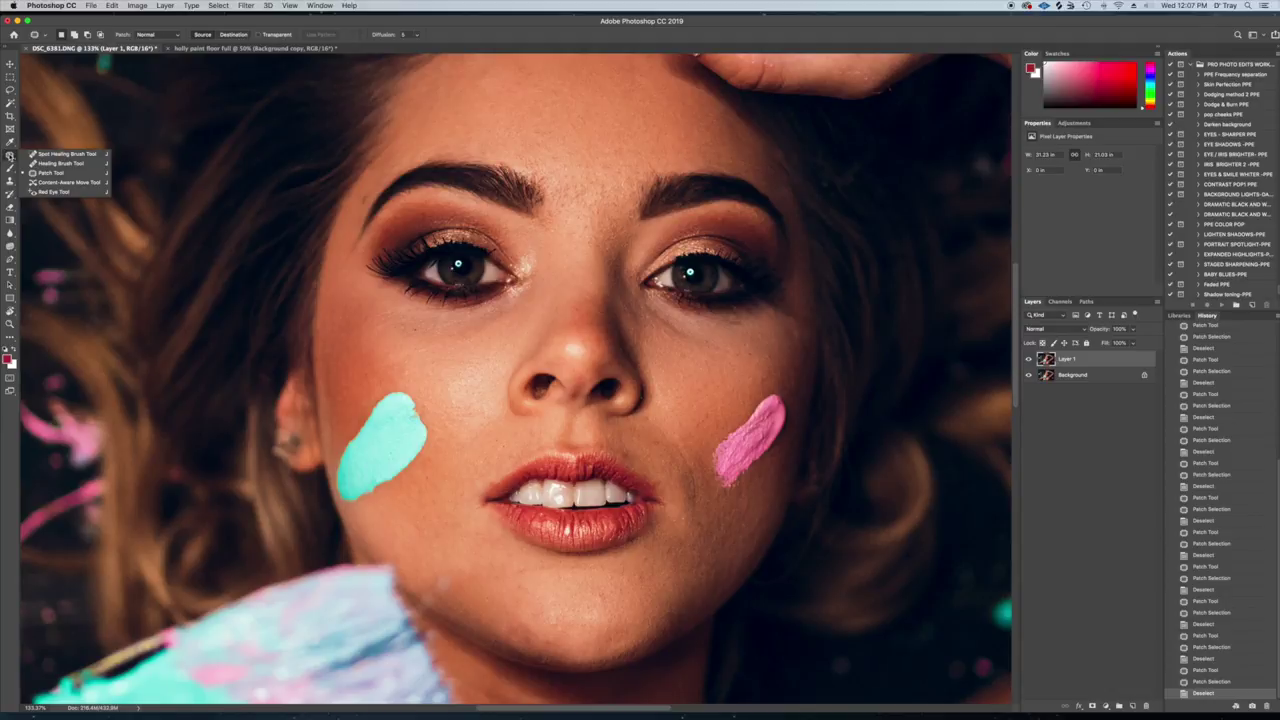
left_click(55, 155)
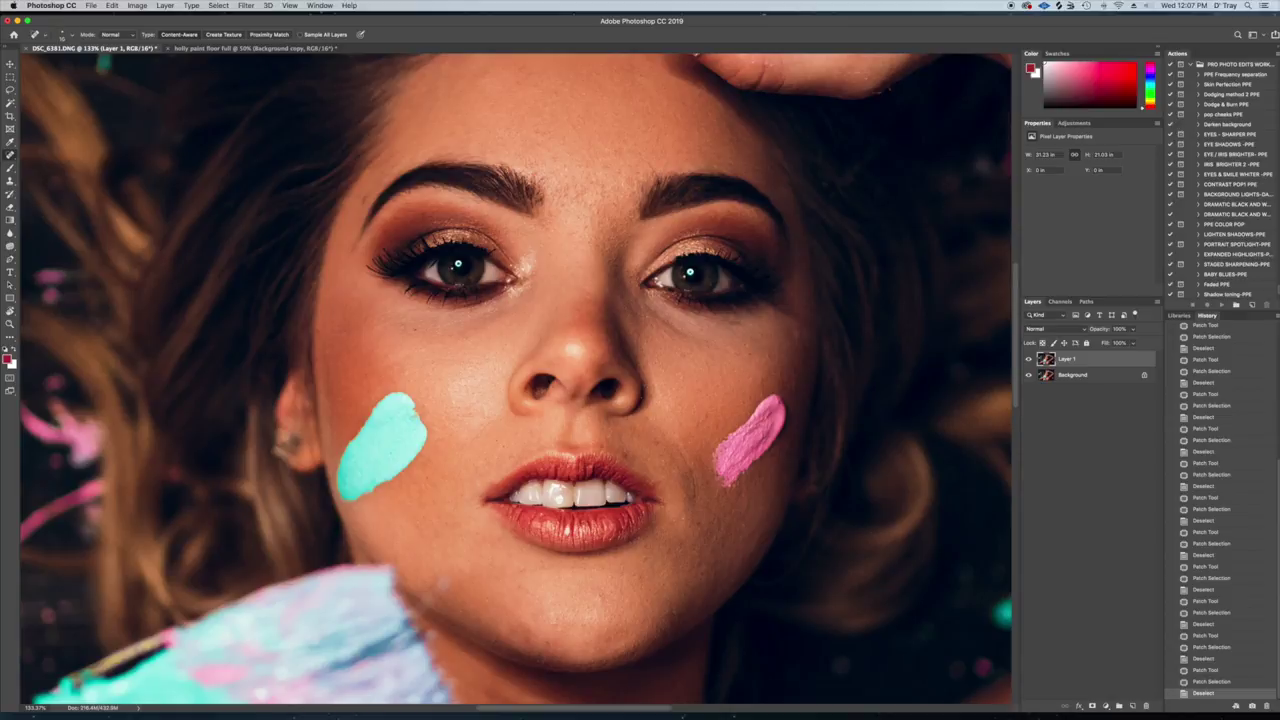
mouse_move(648, 160)
left_mouse_down()
mouse_move(657, 178)
mouse_move(654, 139)
left_mouse_up()
left_click_drag(611, 203, 617, 208)
left_click(619, 205)
left_click(614, 203)
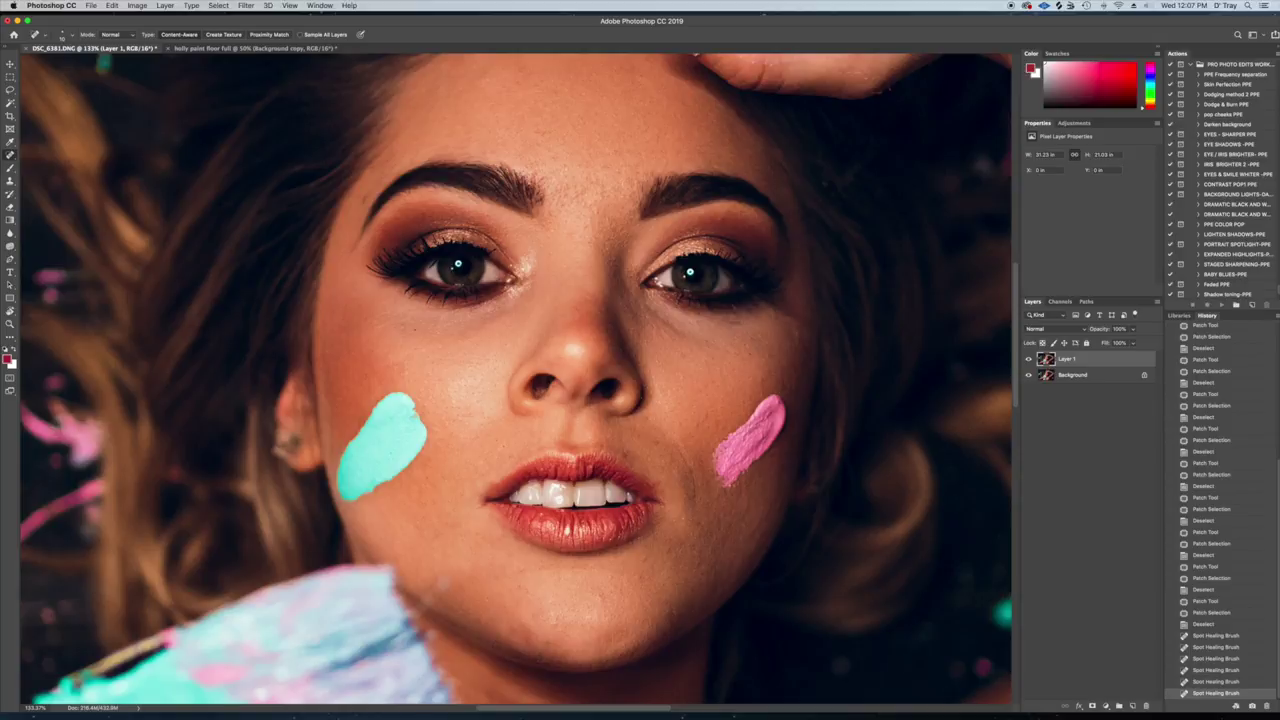
Step: Spot-heal the remaining fine blemishes between the eyebrows and on the lower forehead just above them
left_click_drag(588, 461, 600, 379)
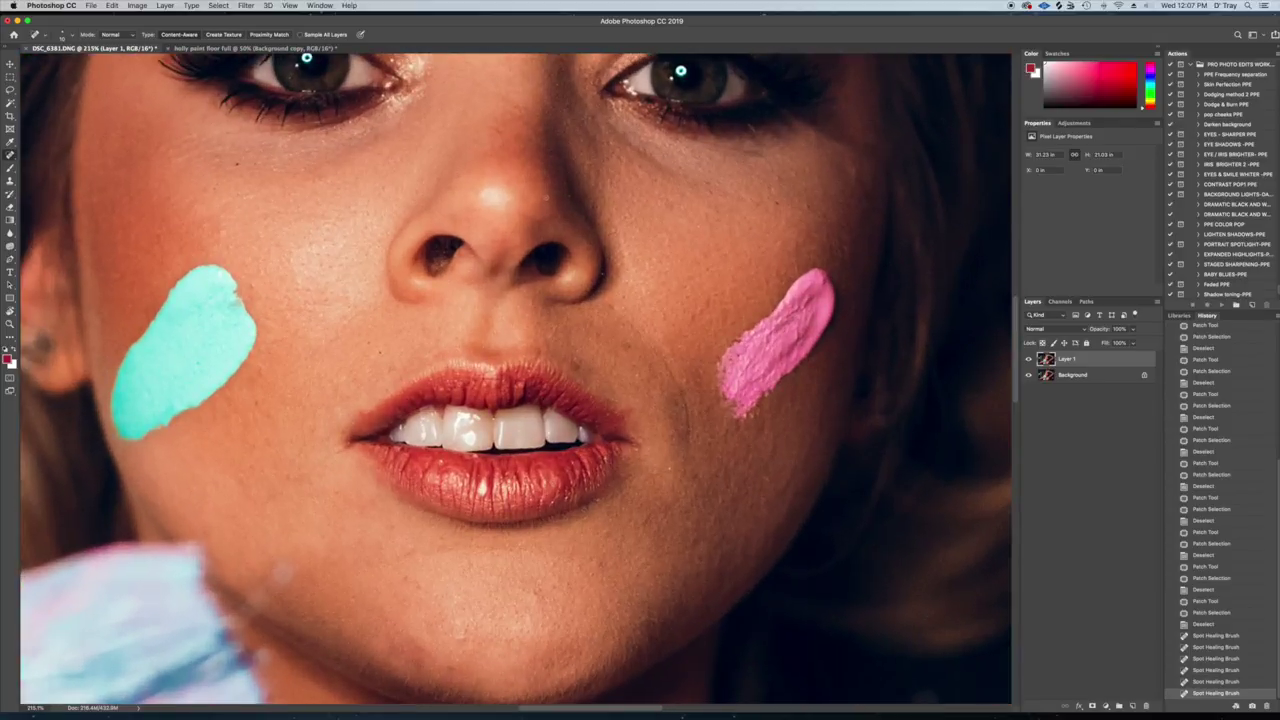
scroll(531, 171, "up", 5)
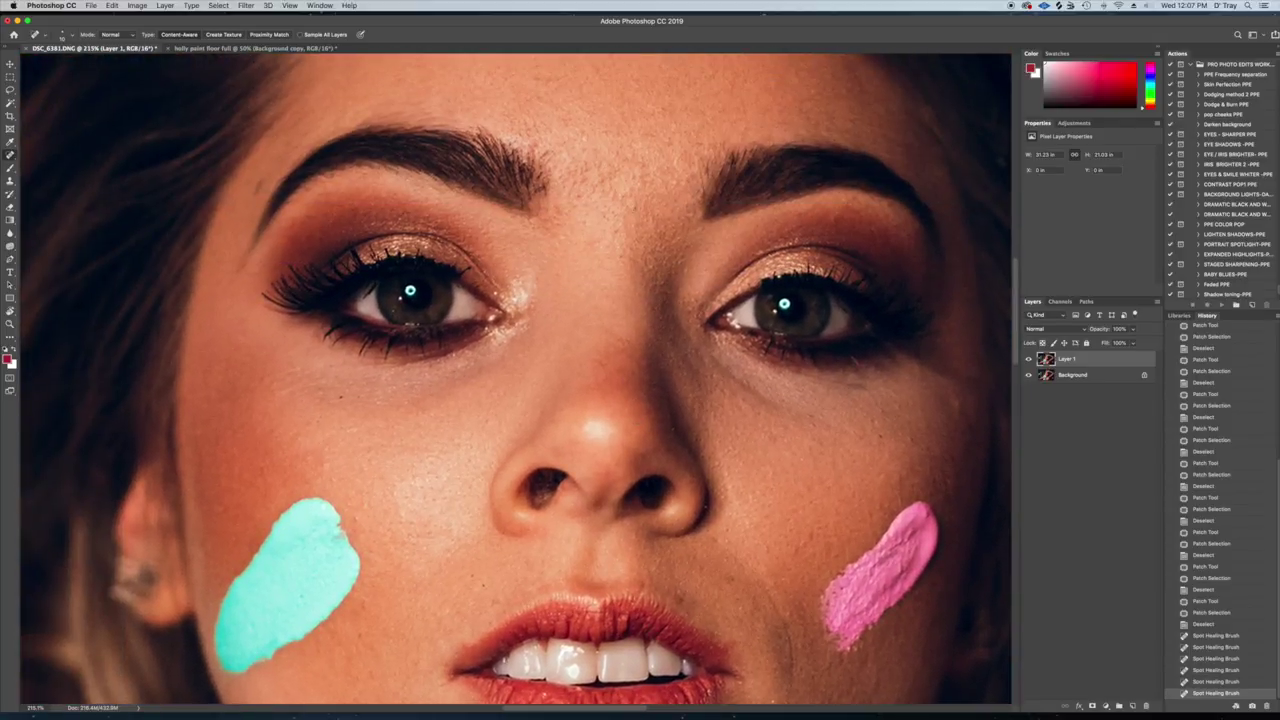
left_click(632, 206)
left_click(623, 196)
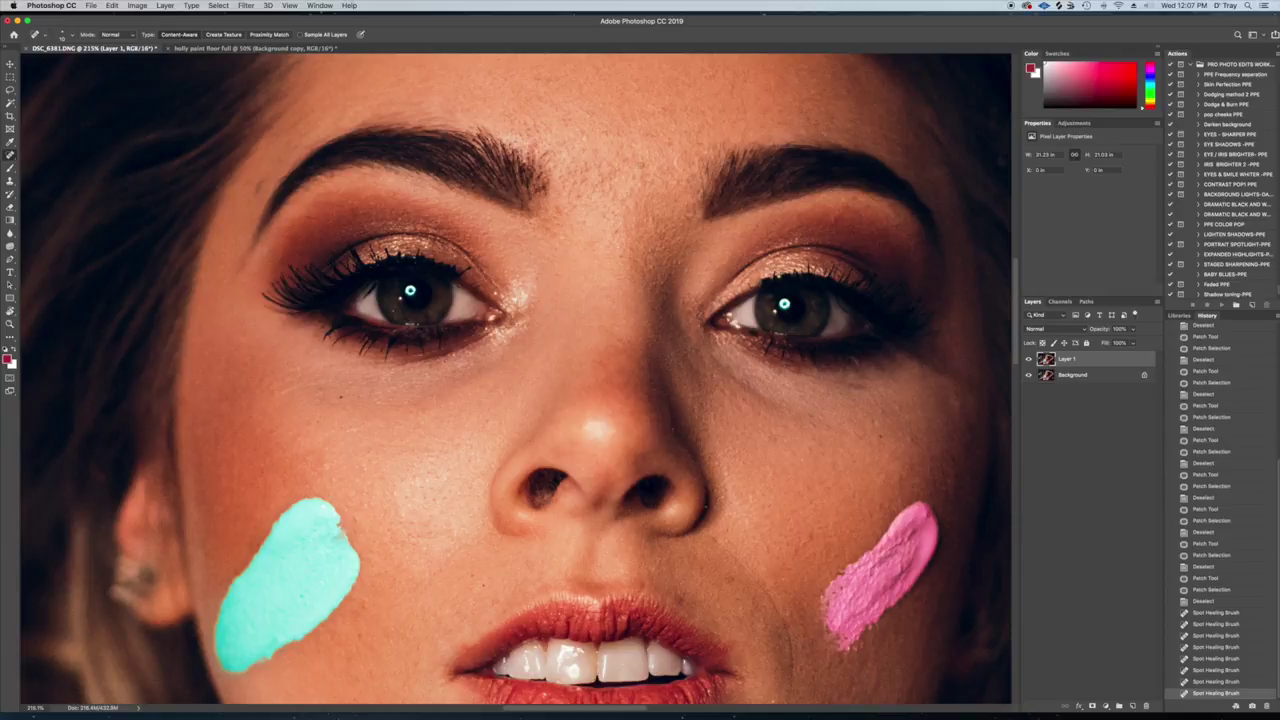
left_click(643, 158)
left_click(676, 161)
left_click(603, 162)
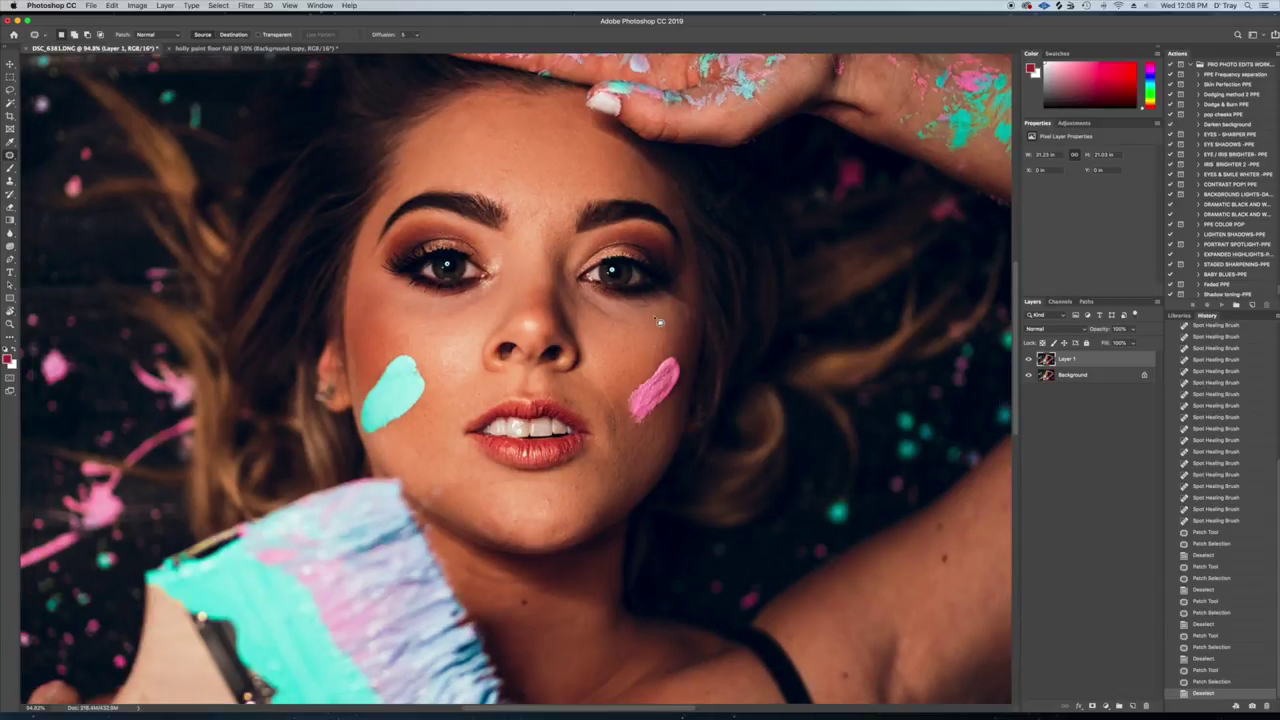
Step: Patch the blemishes on the pink-painted side, below the eye, along the jaw and around the paint stroke
mouse_move(659, 321)
left_mouse_down()
mouse_move(640, 308)
mouse_move(660, 319)
left_mouse_up()
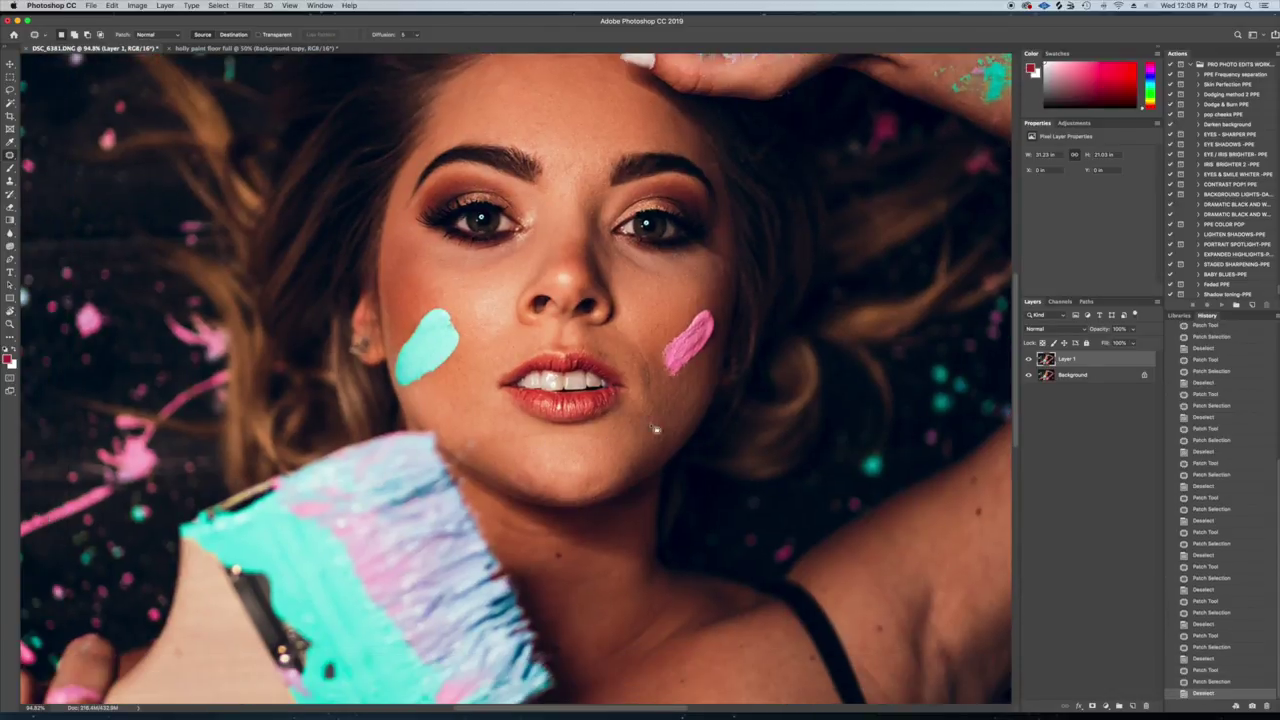
left_click_drag(655, 428, 687, 468)
left_click_drag(700, 369, 702, 371)
left_click_drag(700, 369, 690, 384)
key("super+d")
Step: Patch the uneven skin beside the upper nose bridge and on the chin below the lips
left_click_drag(600, 234, 597, 220)
key("super+d")
left_click_drag(568, 524, 534, 417)
left_click_drag(534, 417, 545, 402)
key("super+d")
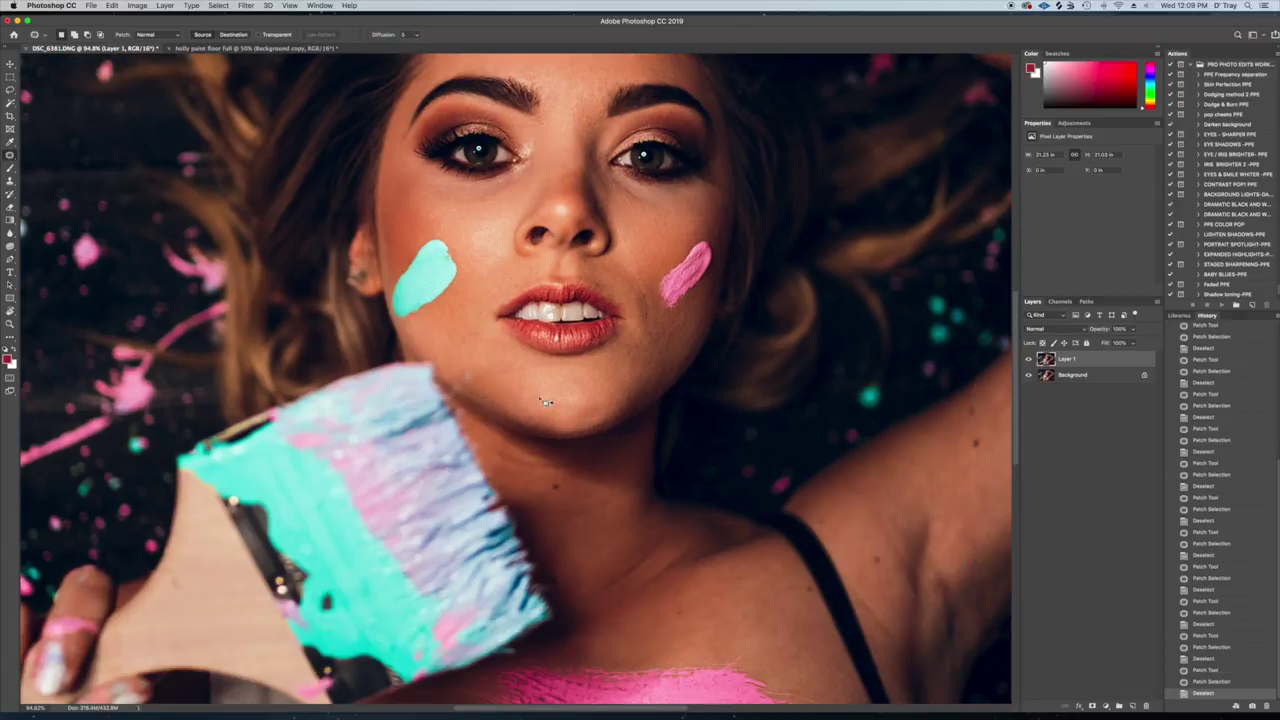
Step: Fit the whole image in view and duplicate Layer 1
left_click_drag(646, 241, 648, 371)
key("super+0")
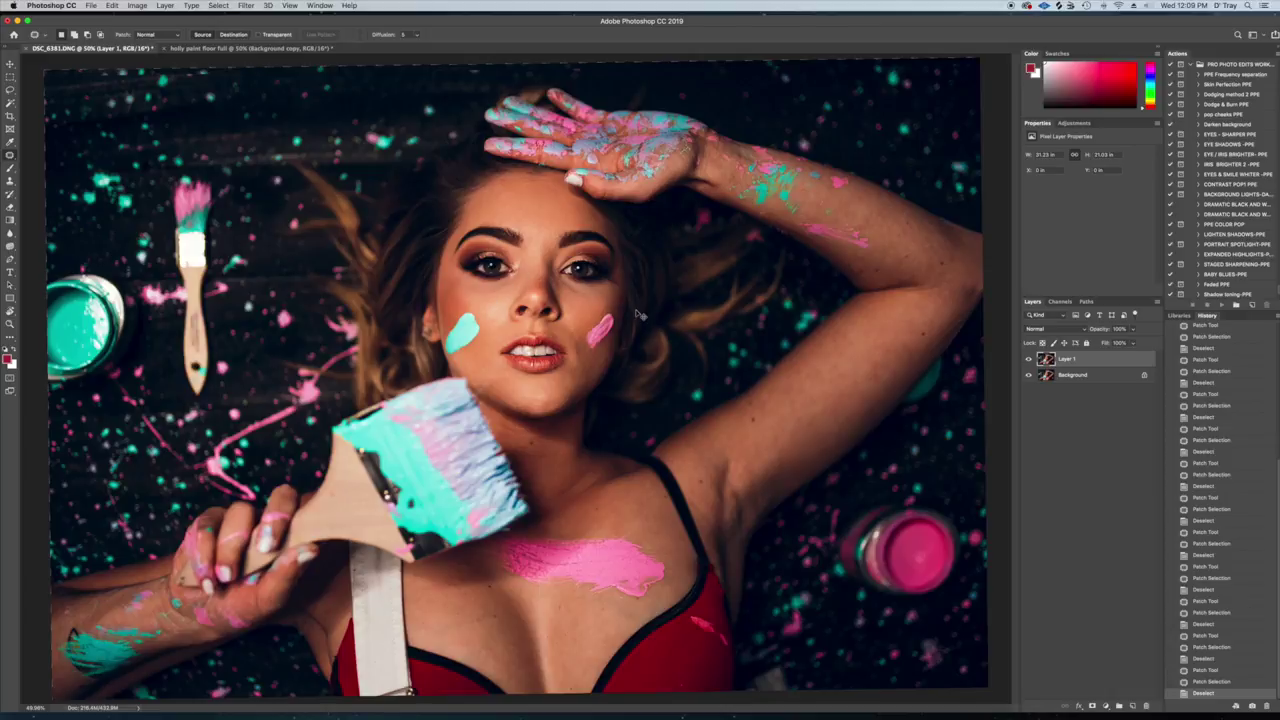
key("super+j")
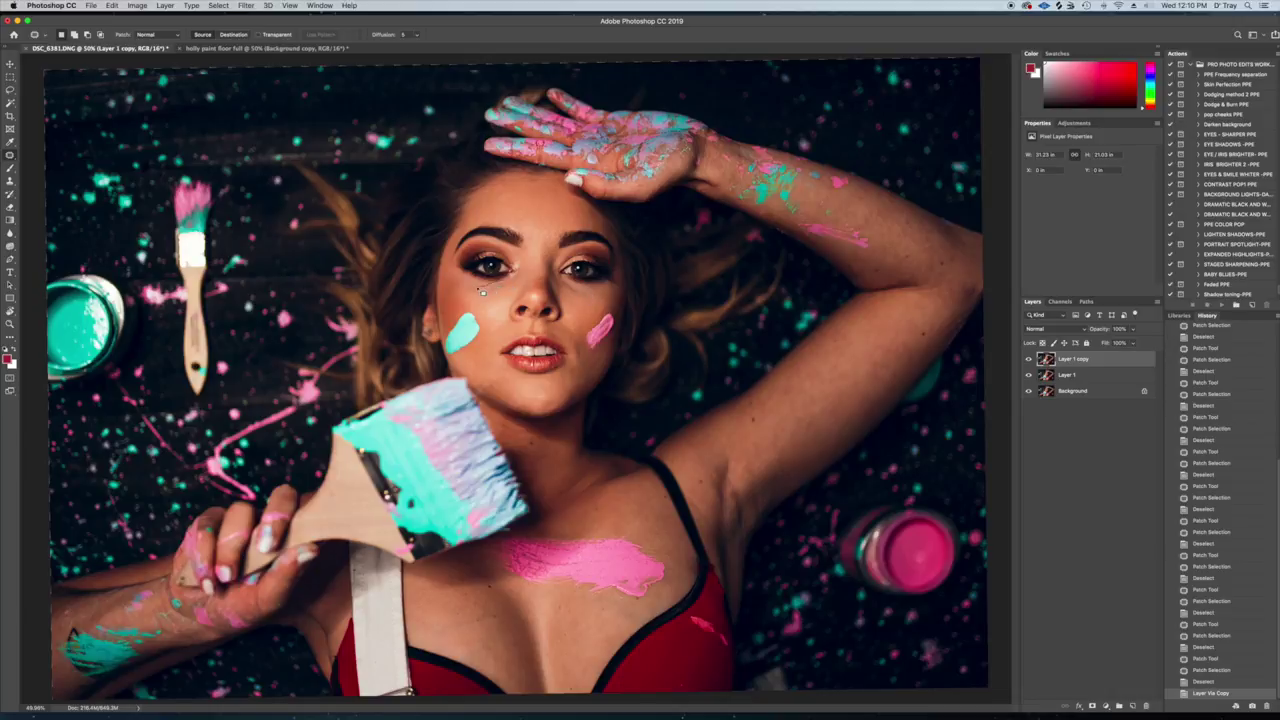
Step: Patch the under-eye areas on both sides of the face on the duplicated layer
mouse_move(469, 290)
left_mouse_down()
mouse_move(517, 287)
mouse_move(496, 300)
mouse_move(500, 318)
mouse_move(498, 297)
mouse_move(467, 293)
mouse_move(485, 307)
mouse_move(473, 297)
mouse_move(560, 299)
mouse_move(496, 300)
left_mouse_up()
key("super+d")
key("super+d")
key("super+d")
key("super+d")
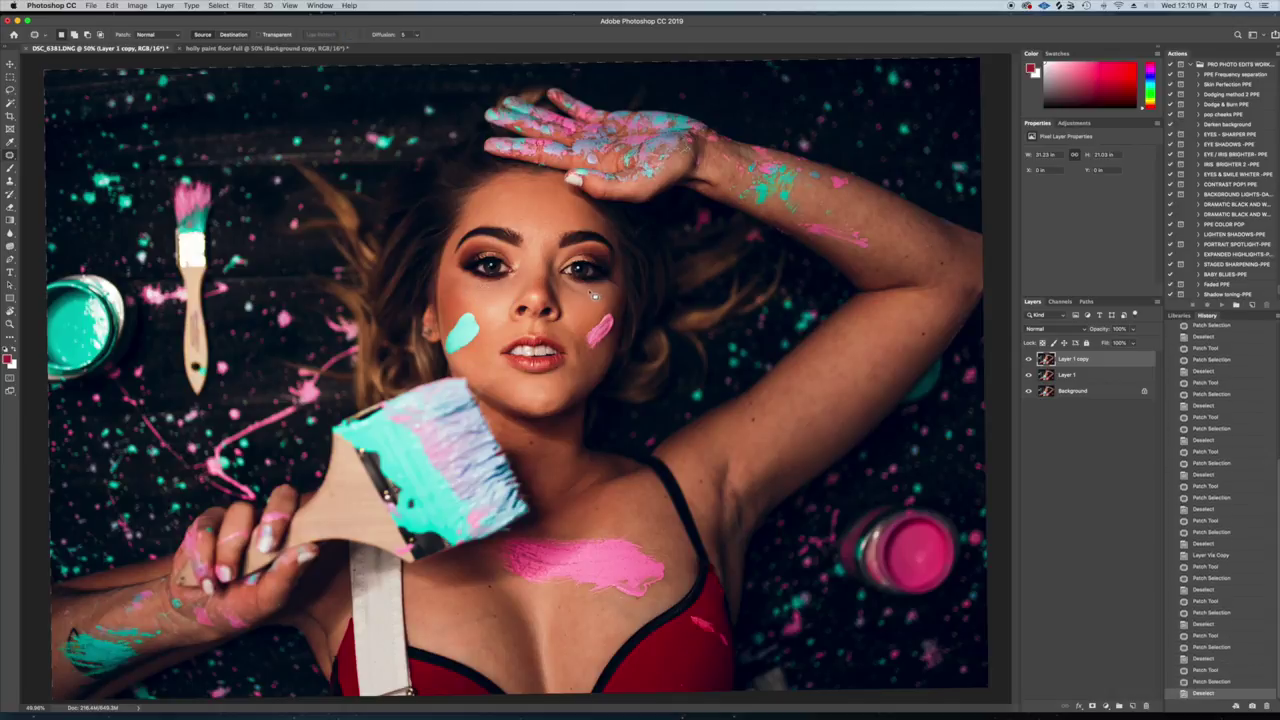
mouse_move(587, 296)
left_mouse_down()
mouse_move(565, 290)
mouse_move(598, 302)
mouse_move(566, 287)
mouse_move(600, 308)
left_mouse_up()
key("ctrl+d")
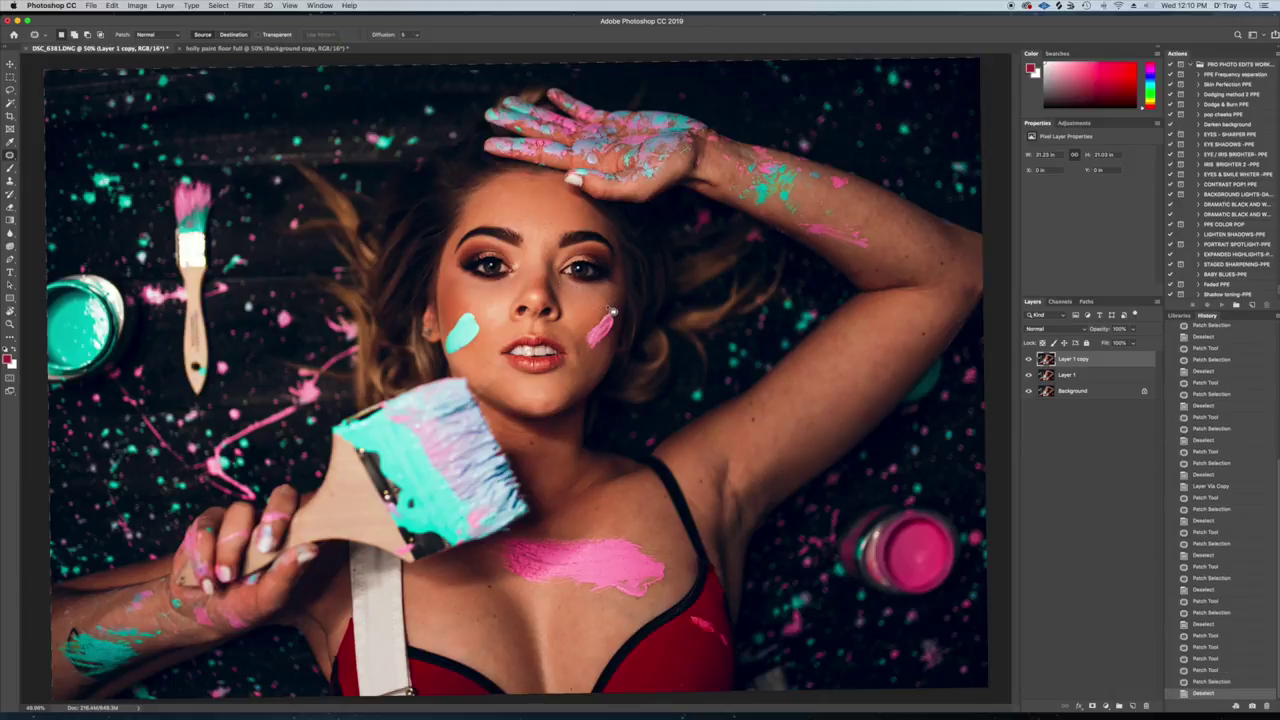
Step: Lower the opacity of Layer 1 copy to 82% to soften the under-eye patching
left_click(1133, 331)
left_click_drag(1129, 344, 1036, 345)
mouse_move(1133, 343)
left_mouse_down()
mouse_move(1100, 344)
mouse_move(1119, 344)
left_mouse_up()
left_click_drag(1121, 343, 1124, 343)
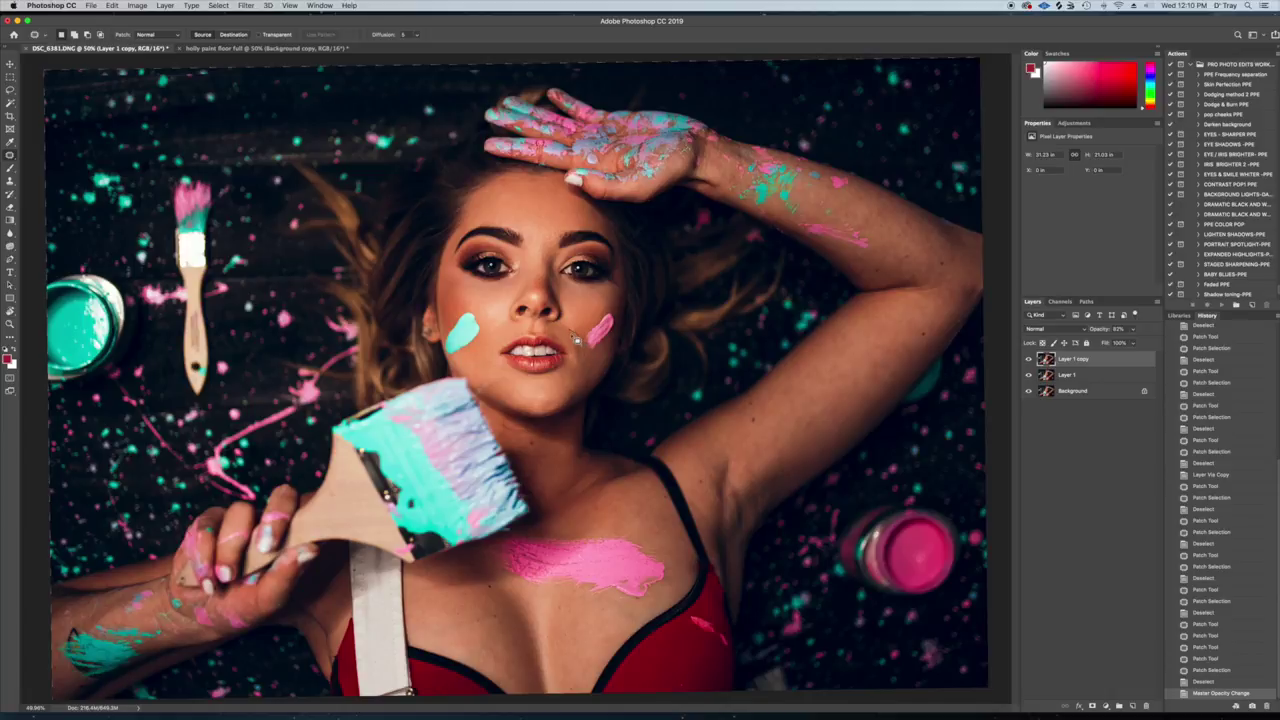
Step: Patch the crease beside the corner of the mouth, below the pink paint stroke
mouse_move(579, 352)
left_mouse_down()
mouse_move(586, 370)
mouse_move(589, 358)
left_mouse_up()
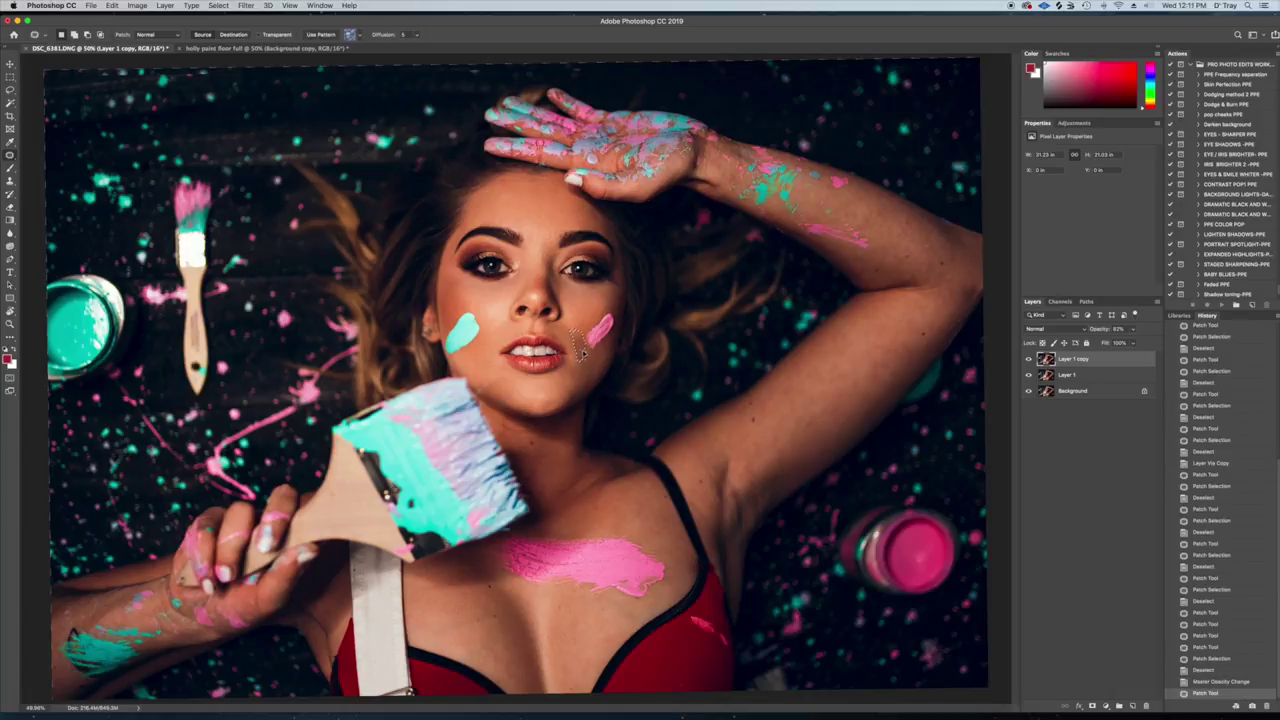
key("ctrl+d")
mouse_move(580, 352)
left_mouse_down()
mouse_move(604, 330)
mouse_move(586, 350)
left_mouse_up()
key("ctrl+d")
key("ctrl+d")
left_click_drag(588, 352, 595, 361)
key("ctrl+d")
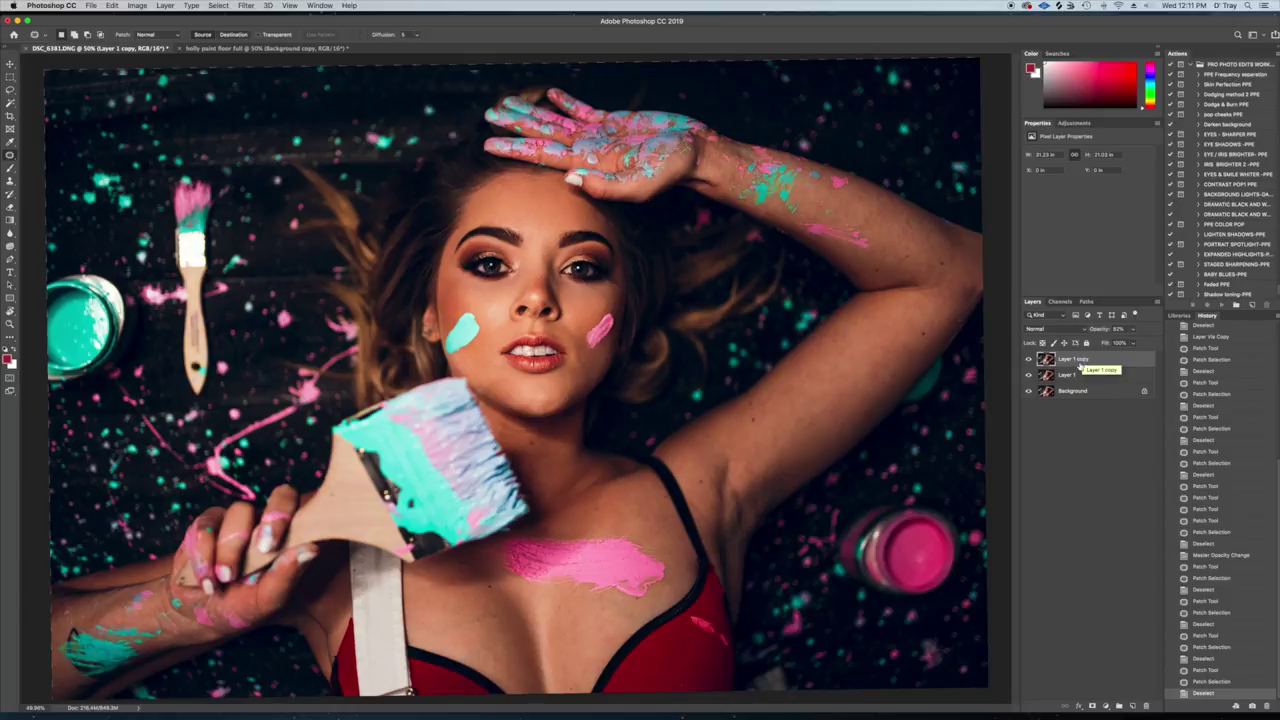
Step: Run the PPE Frequency separation action, applying Dust & Scratches with a 10-pixel radius
left_click(1238, 76)
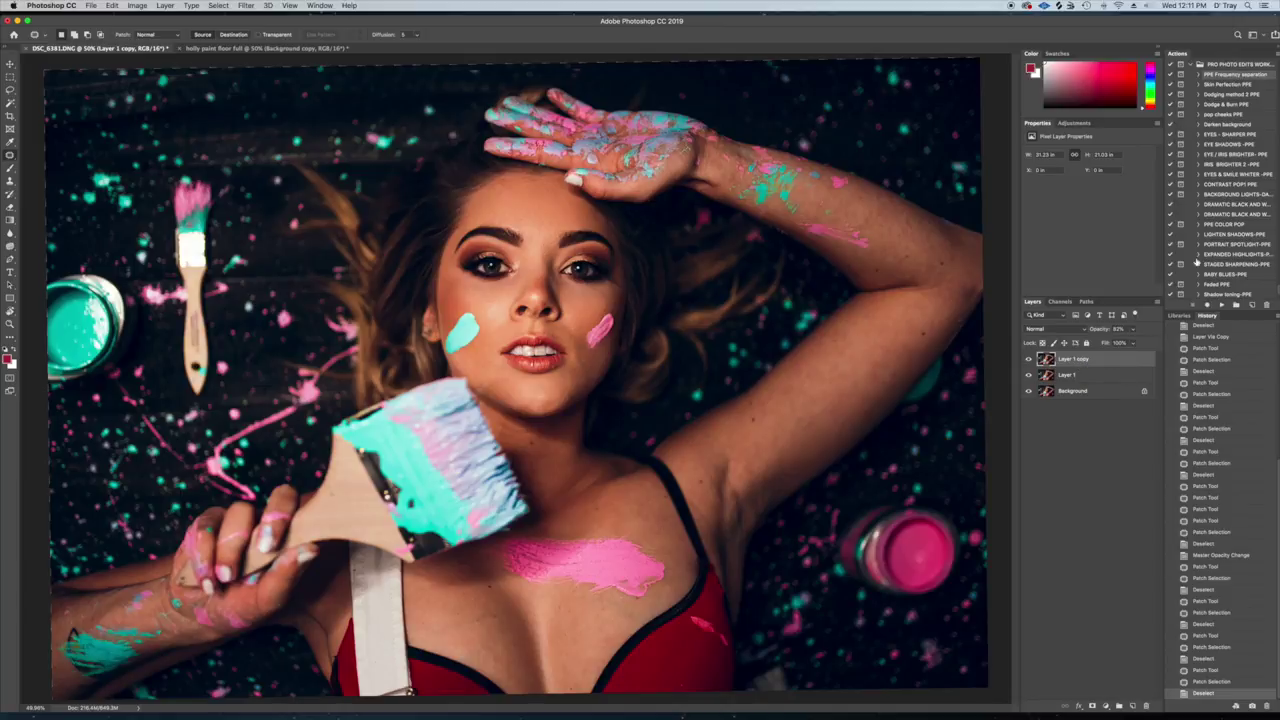
left_click(1222, 306)
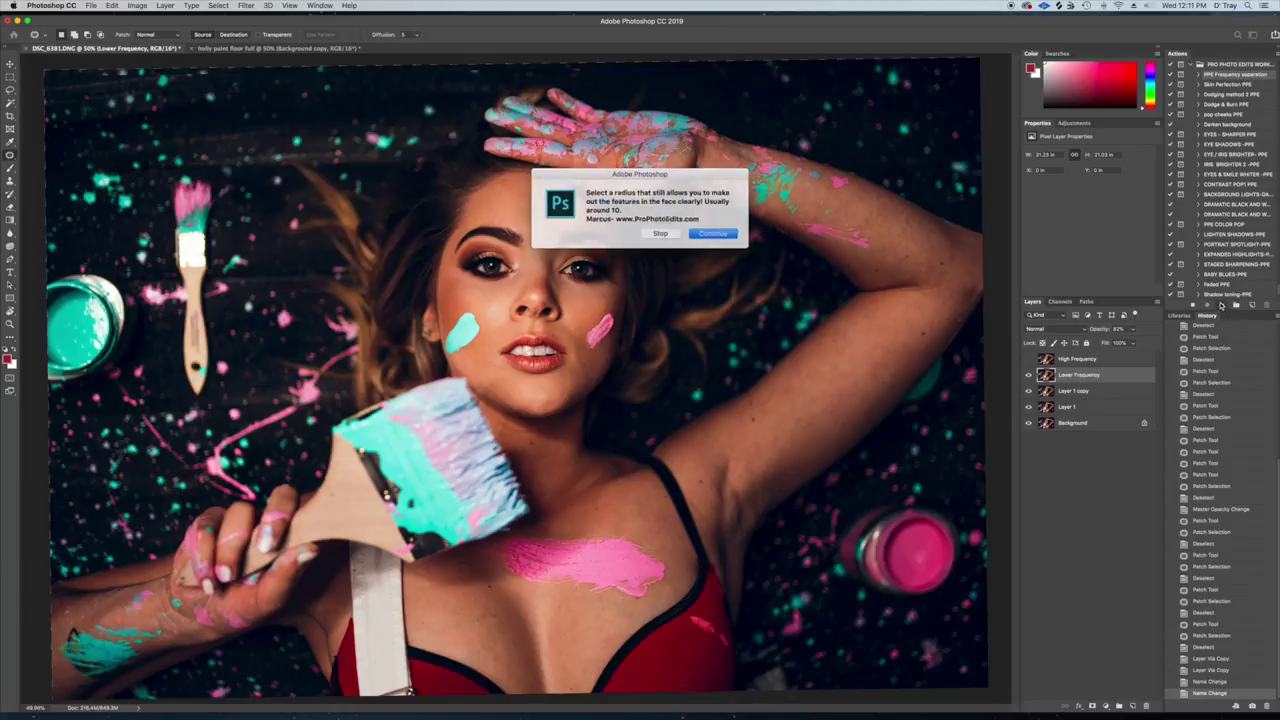
left_click(727, 233)
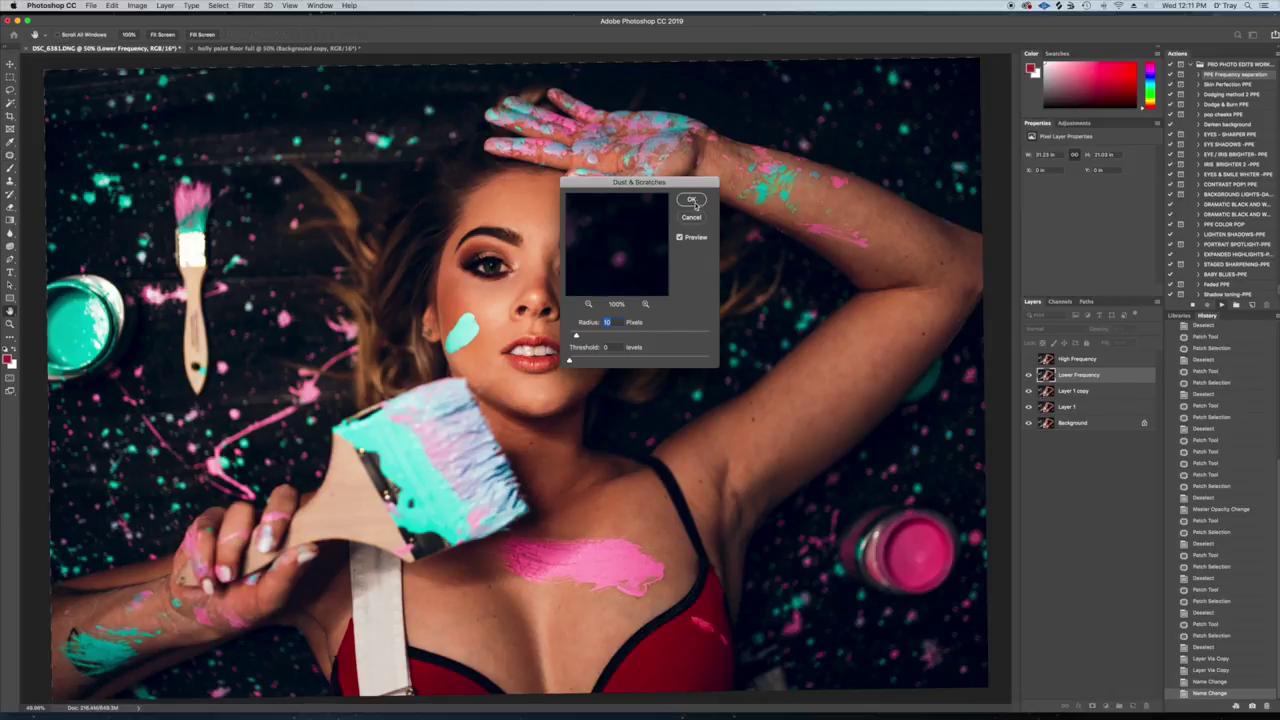
left_click_drag(664, 185, 787, 177)
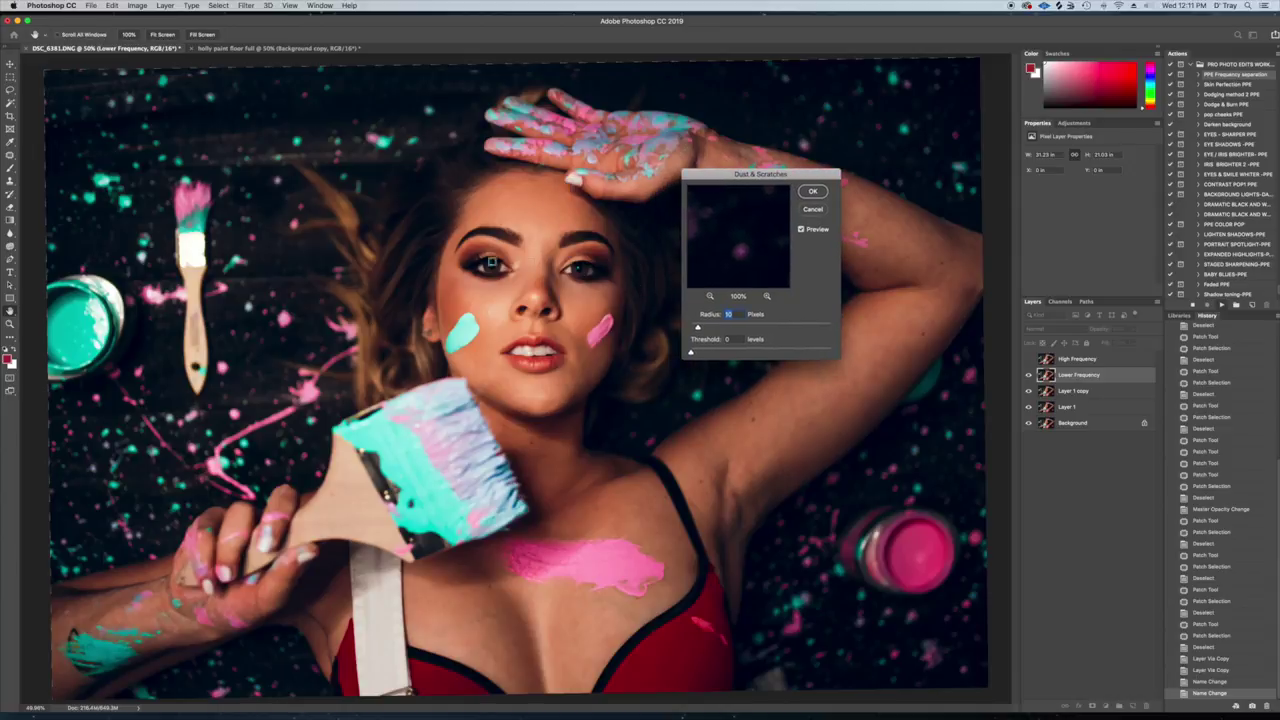
left_click(733, 316)
left_click_drag(716, 318, 784, 314)
left_click(813, 192)
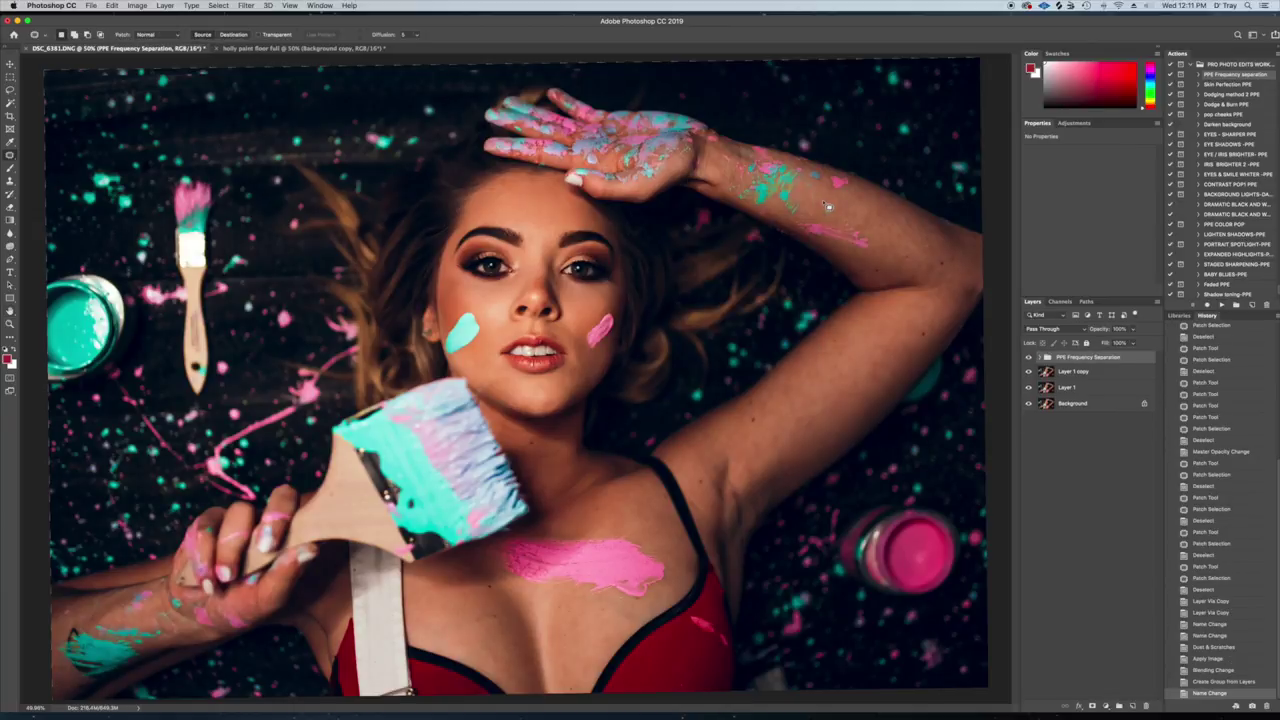
Step: Select the Lower Frequency layer inside the PPE Frequency Separation group and set the Lasso feather to 12 px
left_click(1037, 358)
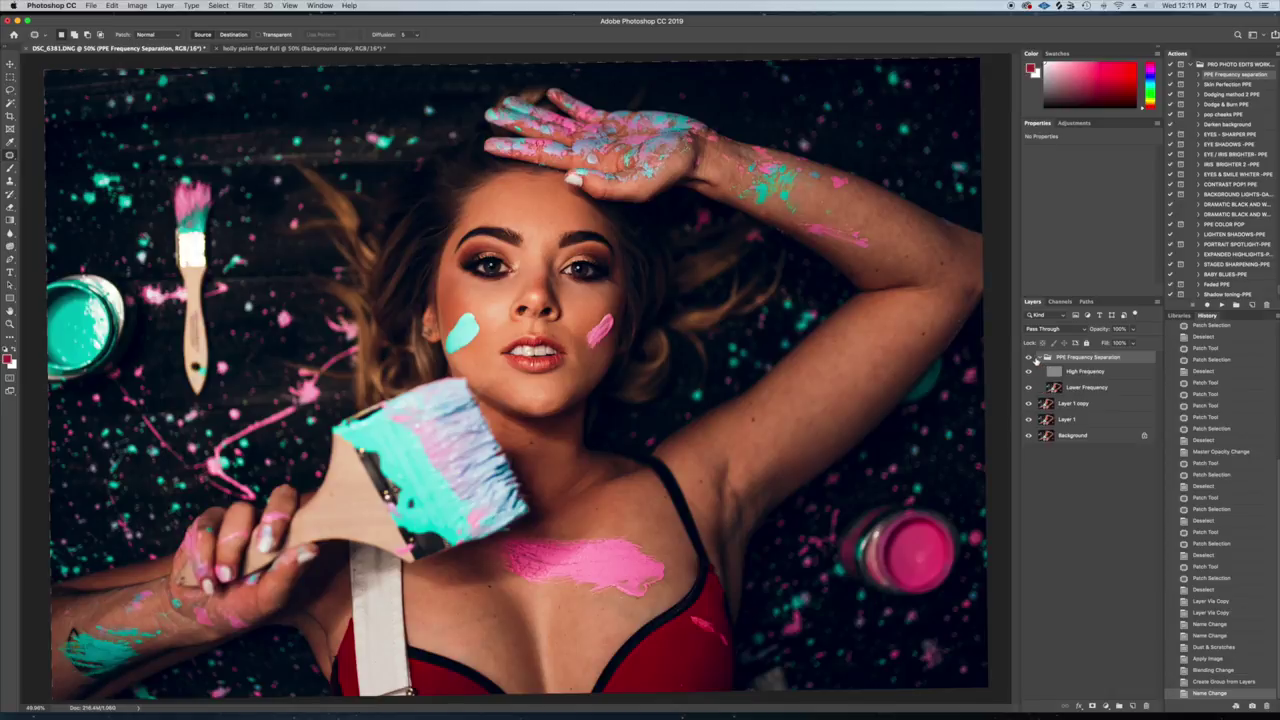
left_click(1083, 388)
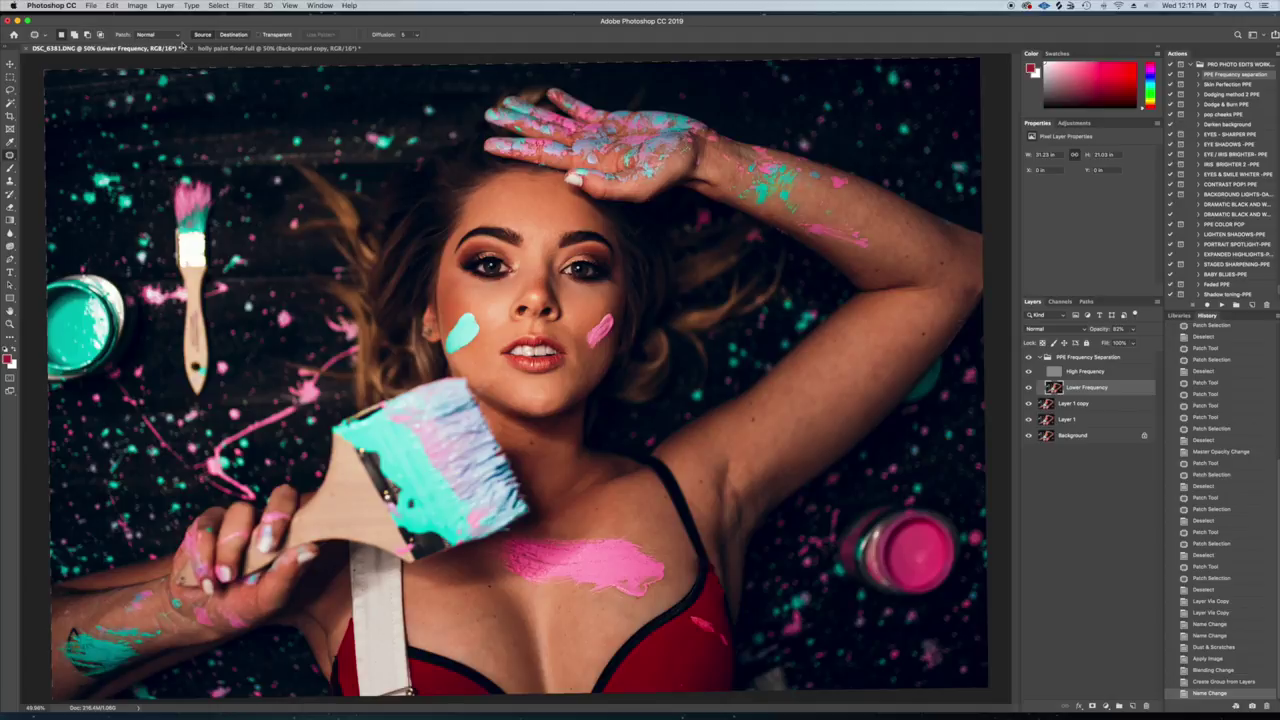
left_click(11, 91)
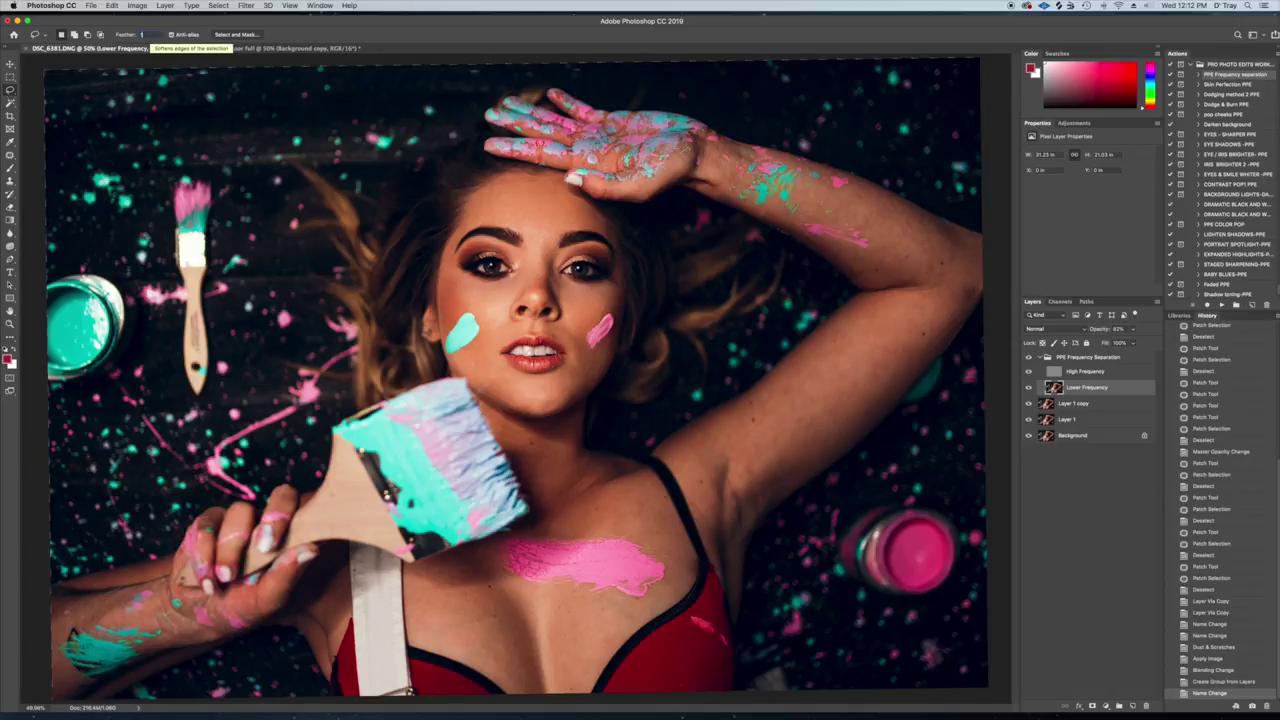
key("Return")
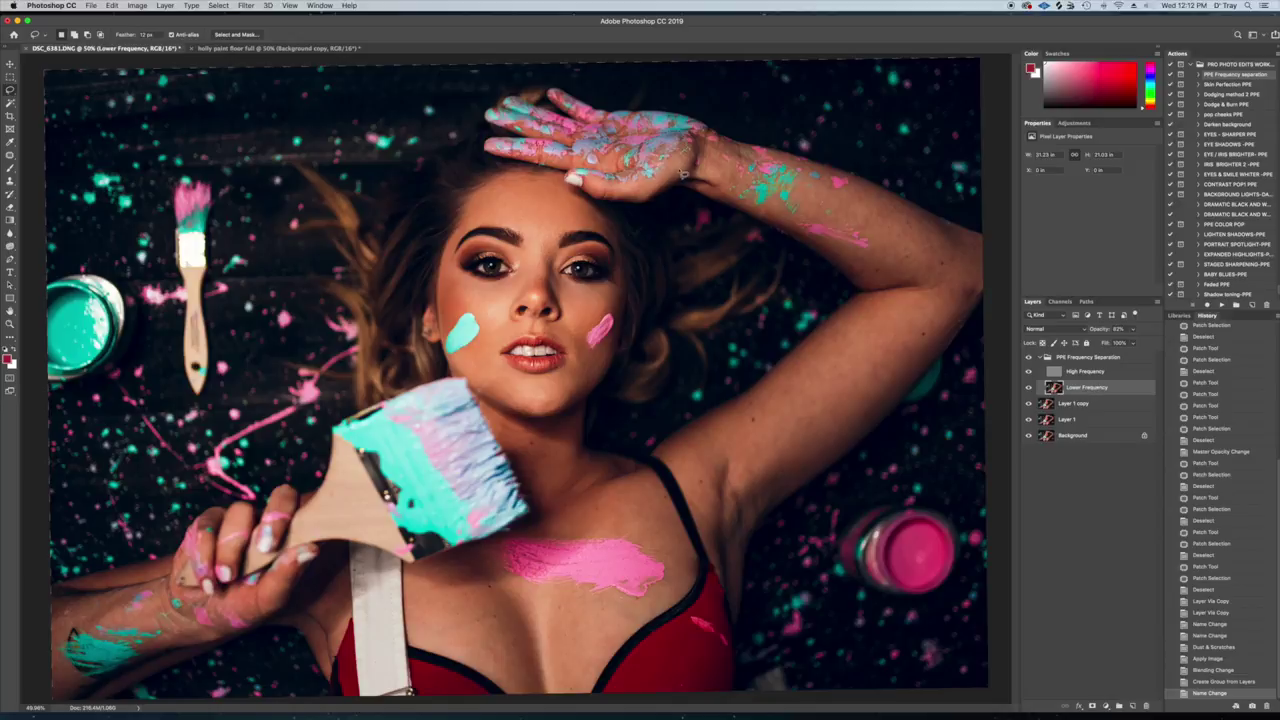
Step: Lasso the forehead and nose bridge and smooth them with a stronger Gaussian Blur
mouse_move(562, 178)
left_mouse_down()
mouse_move(494, 186)
mouse_move(470, 235)
mouse_move(508, 230)
left_mouse_up()
mouse_move(528, 296)
left_mouse_down()
mouse_move(555, 298)
mouse_move(572, 232)
mouse_move(612, 234)
mouse_move(556, 176)
left_mouse_up()
left_click(247, 7)
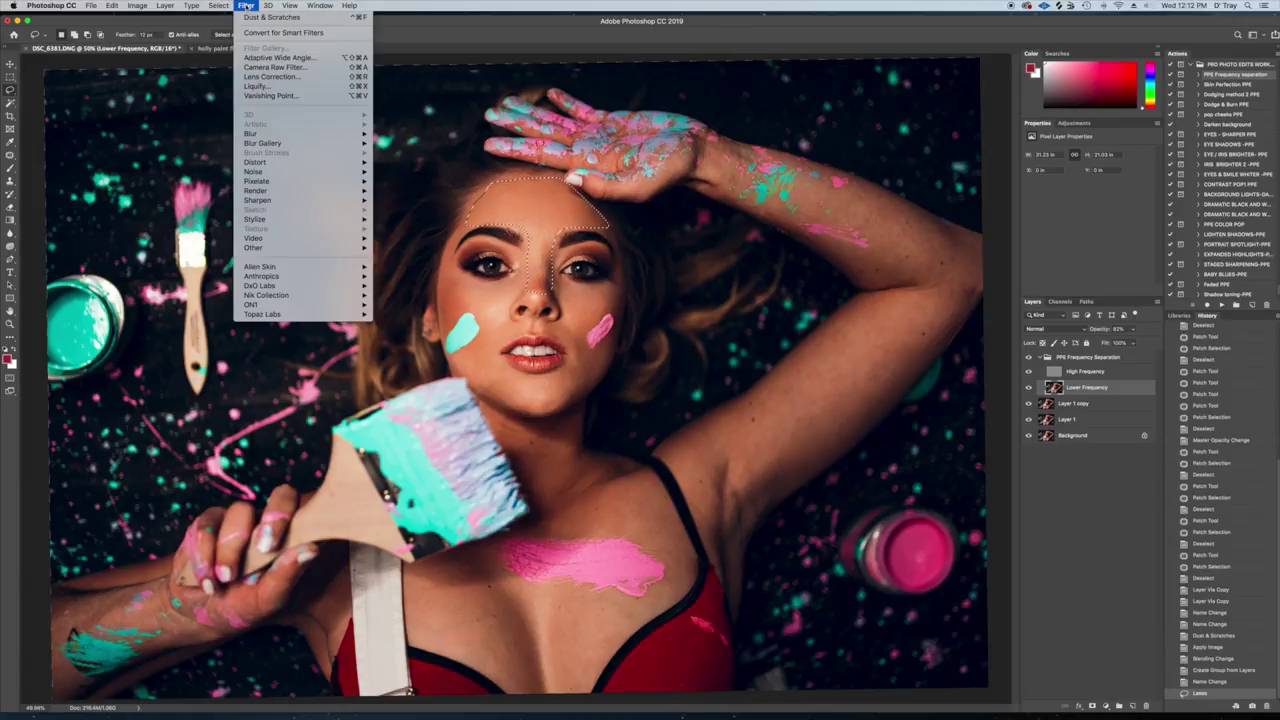
mouse_move(275, 135)
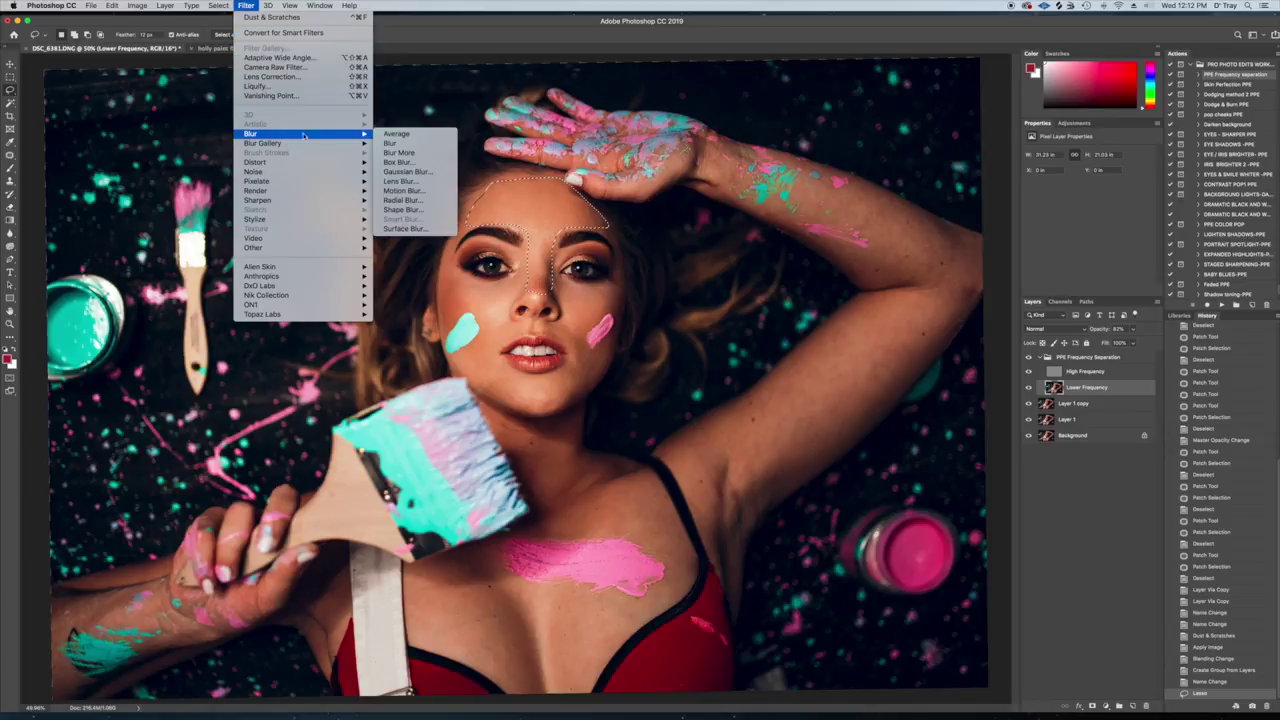
left_click(427, 173)
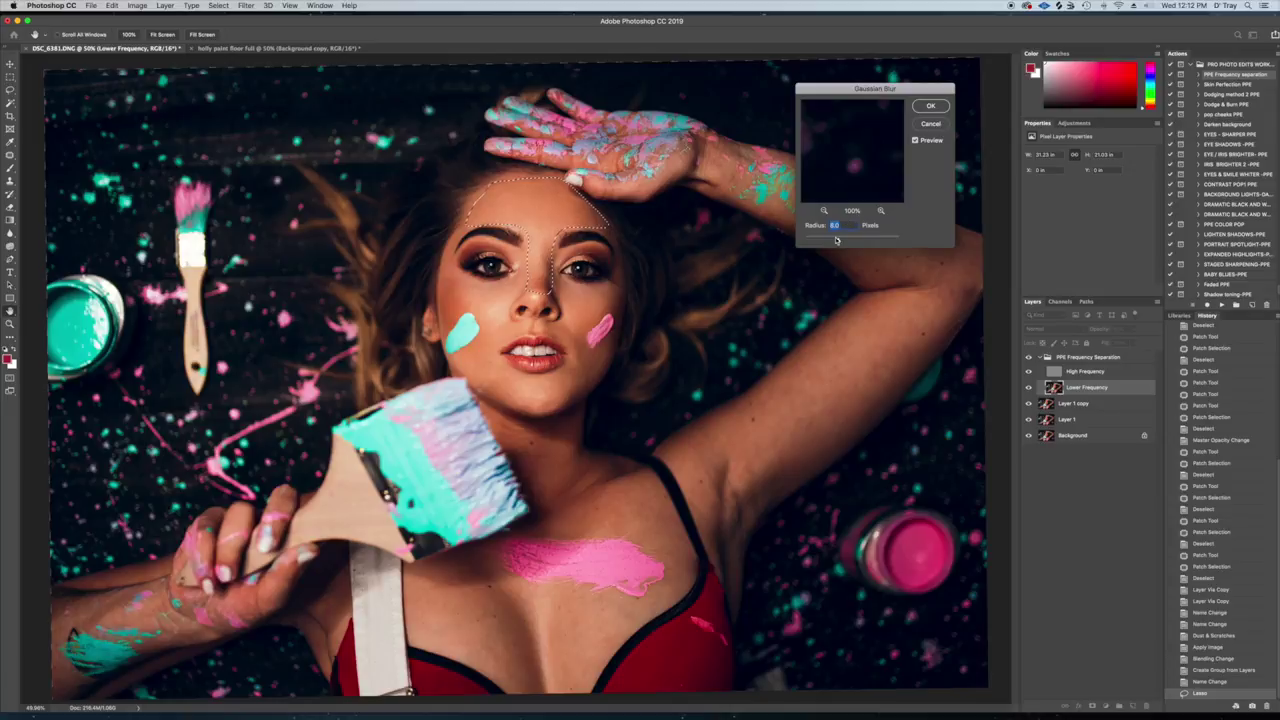
left_click_drag(834, 241, 866, 241)
left_click(932, 105)
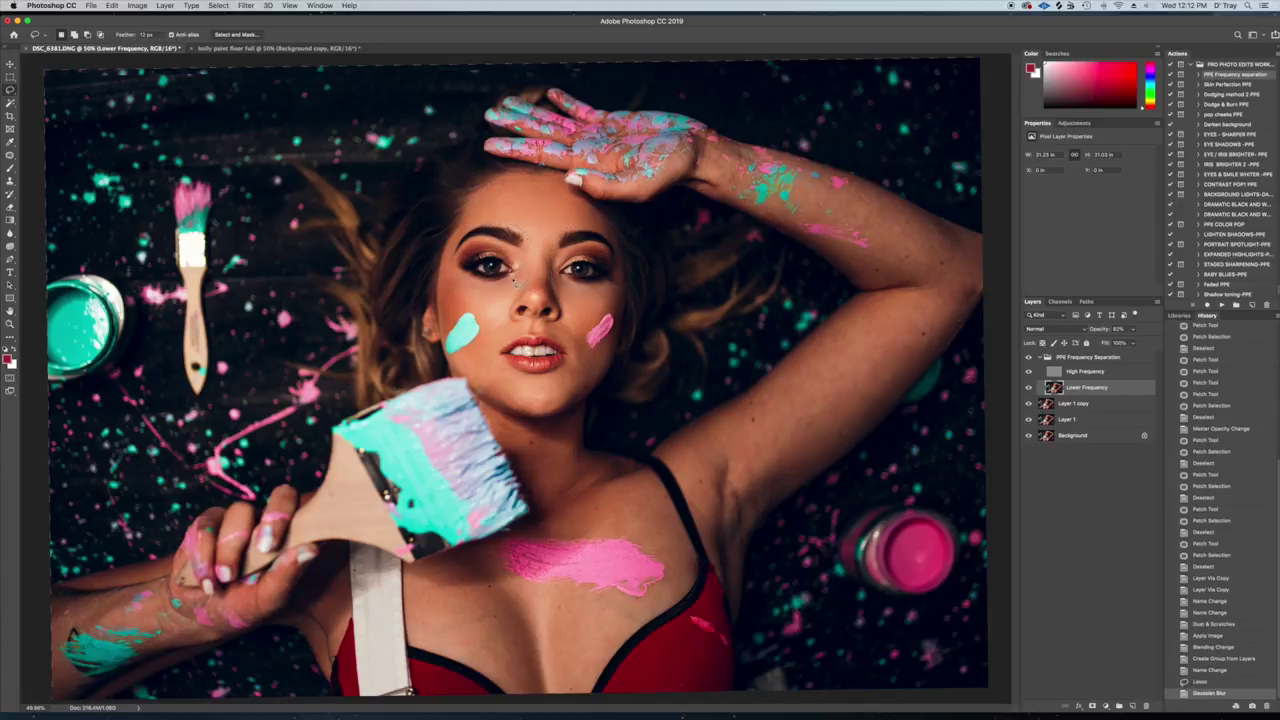
Step: Lasso the turquoise-painted cheek below the eye and apply the same Gaussian Blur
left_click_drag(446, 268, 440, 338)
left_click_drag(527, 284, 521, 276)
left_click(246, 6)
left_click(255, 17)
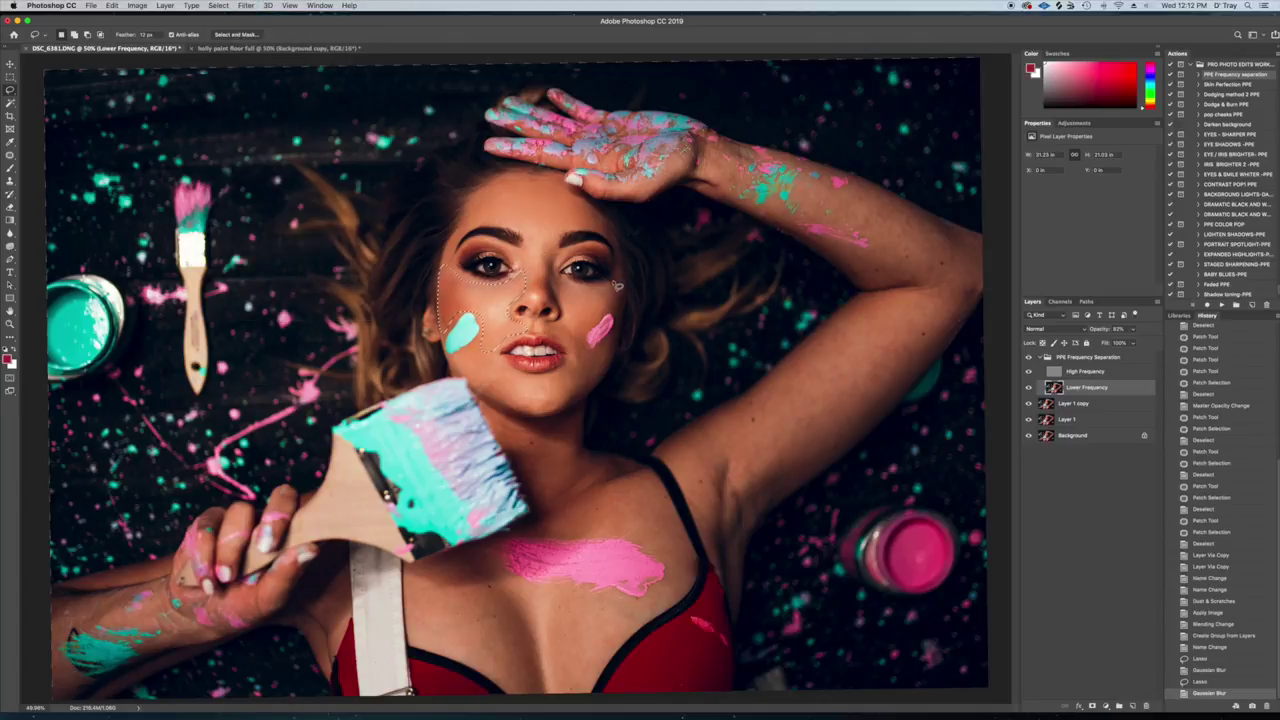
Step: Lasso the pink-painted cheek and side of the nose, apply the same Gaussian Blur, and clear the selection
left_click_drag(552, 268, 556, 290)
left_click_drag(572, 366, 596, 371)
left_click_drag(618, 318, 622, 286)
left_click(245, 5)
left_click(270, 18)
key("super+d")
Step: Lasso the skin between the nose and upper lip, repeat the Gaussian Blur, and clear the selection
left_click_drag(518, 334, 566, 336)
left_click(246, 5)
left_click(270, 18)
key("super+d")
Step: Lasso the chin and the skin around the lower lip, repeat the Gaussian Blur, and clear the selection
mouse_move(480, 378)
left_mouse_down()
mouse_move(524, 412)
mouse_move(572, 410)
mouse_move(594, 362)
mouse_move(578, 352)
left_mouse_up()
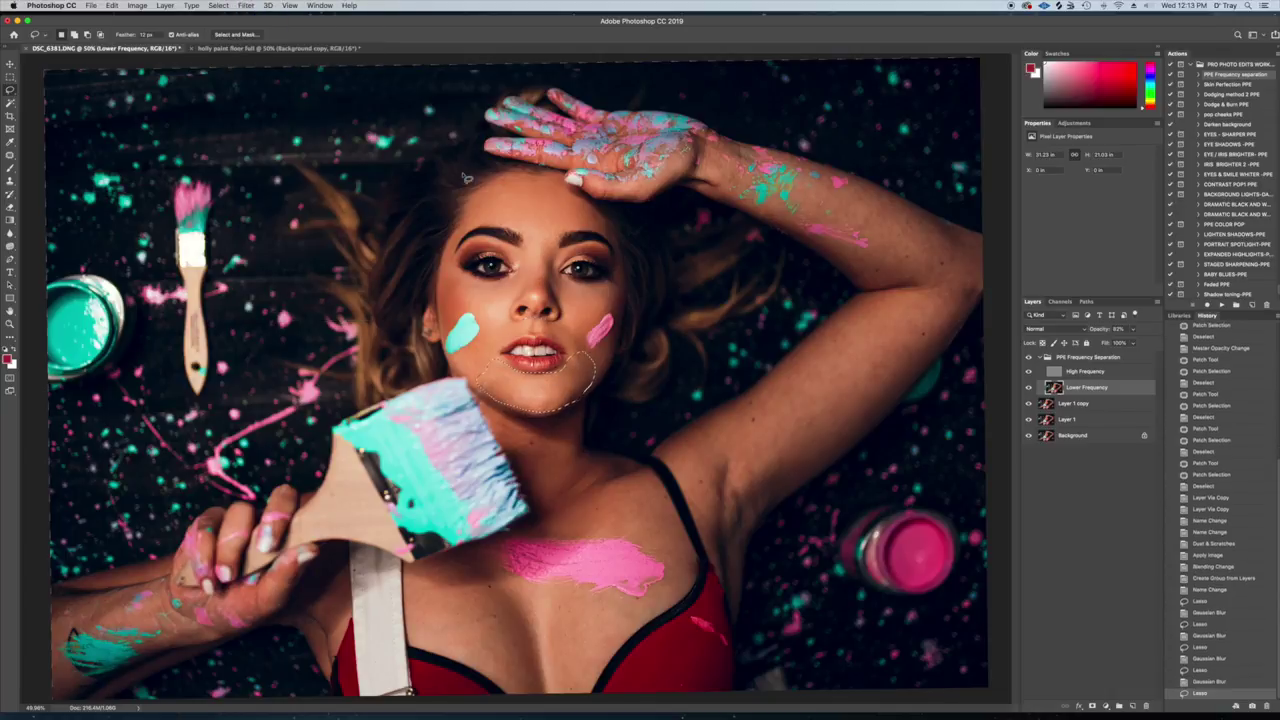
left_click(246, 5)
left_click(270, 18)
key("super+d")
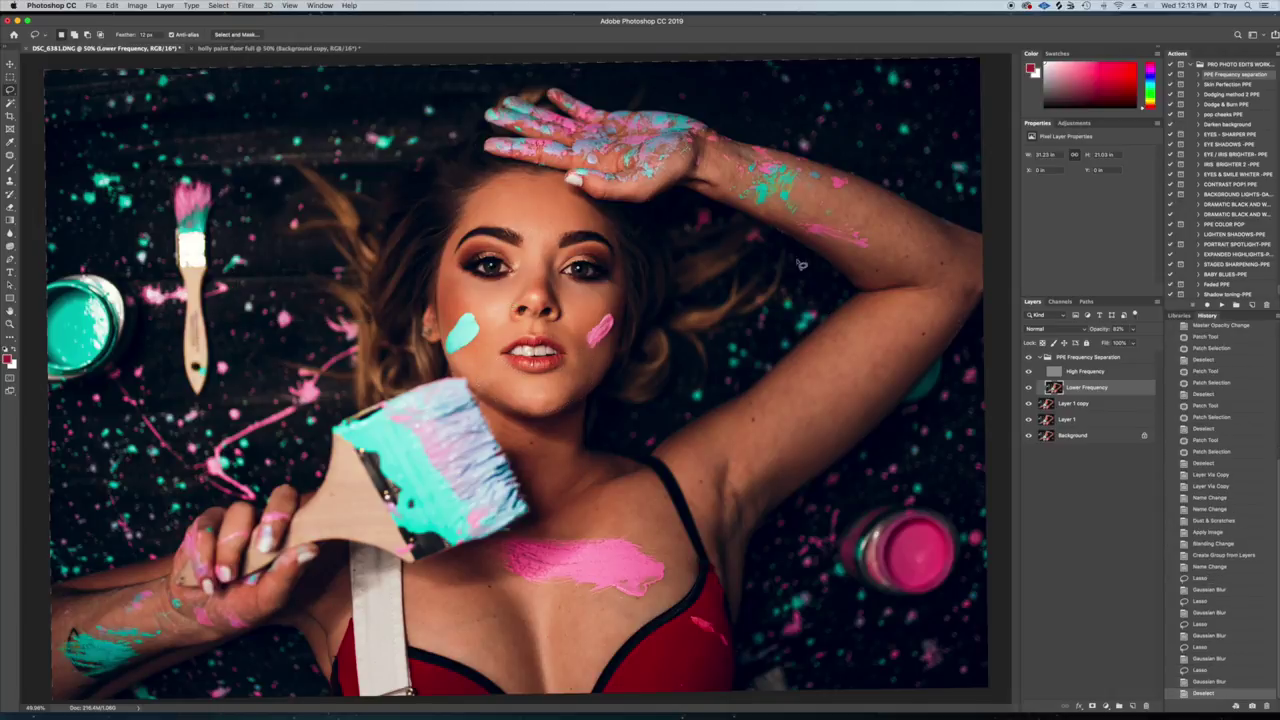
Step: Lasso the raised arm from the forearm paint to the armpit and apply the same Gaussian Blur
mouse_move(822, 184)
left_mouse_down()
mouse_move(886, 196)
mouse_move(986, 256)
mouse_move(967, 312)
mouse_move(901, 391)
mouse_move(752, 531)
mouse_move(740, 492)
mouse_move(697, 487)
mouse_move(676, 452)
mouse_move(810, 370)
mouse_move(874, 298)
mouse_move(927, 289)
mouse_move(858, 280)
mouse_move(836, 251)
mouse_move(878, 252)
mouse_move(837, 210)
mouse_move(812, 188)
left_mouse_up()
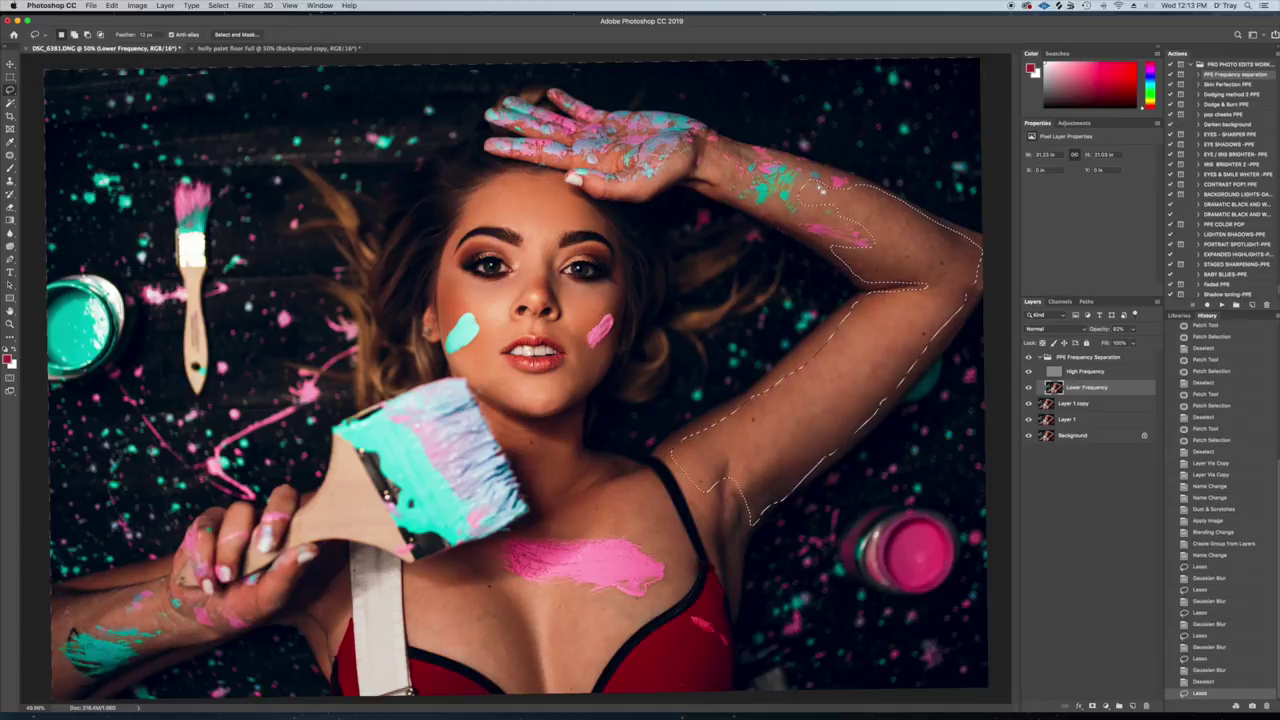
left_click(246, 6)
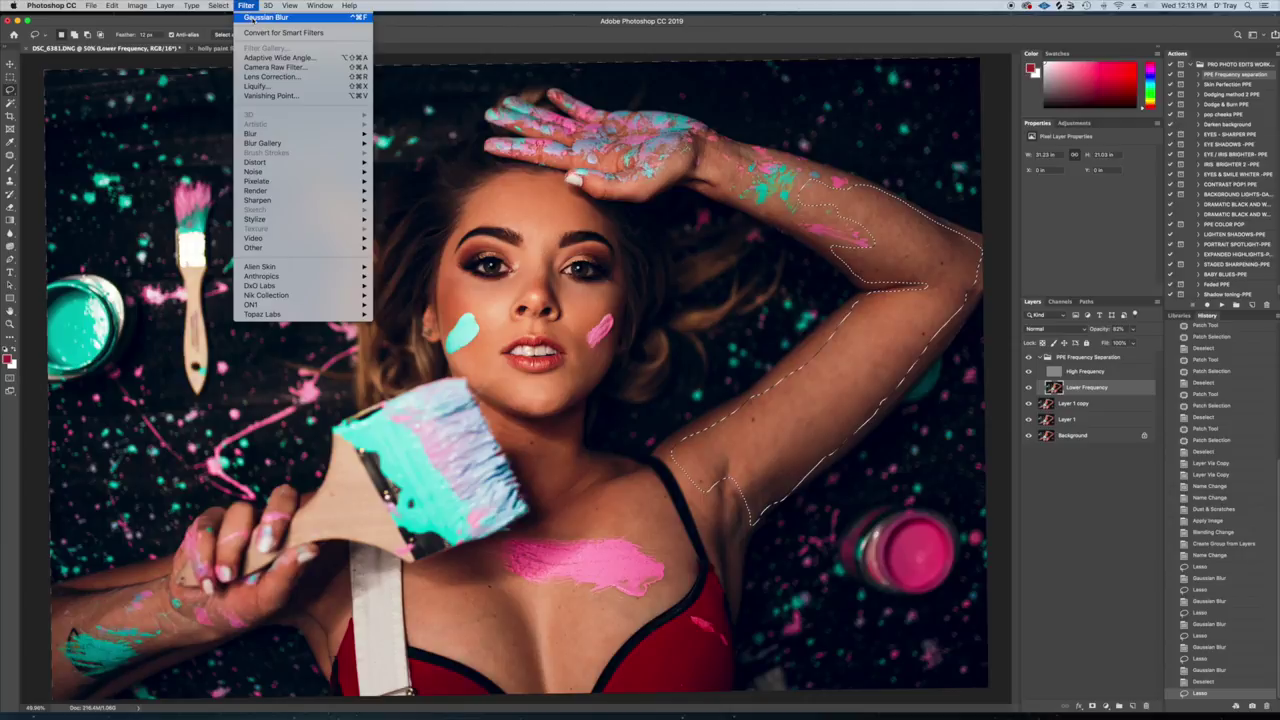
left_click(253, 18)
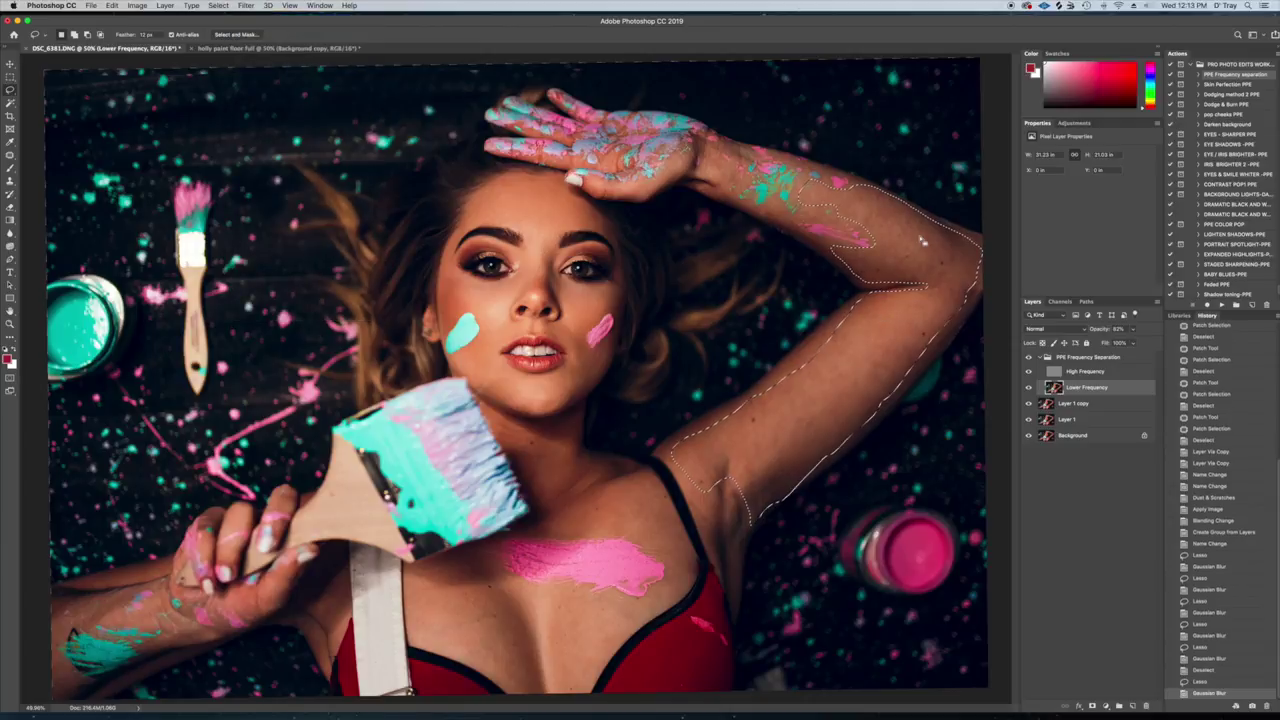
Step: Clear the arm selection, lasso the chest skin around the pink paint beside the raised-arm strap, and apply the same Gaussian Blur
key("ctrl+d")
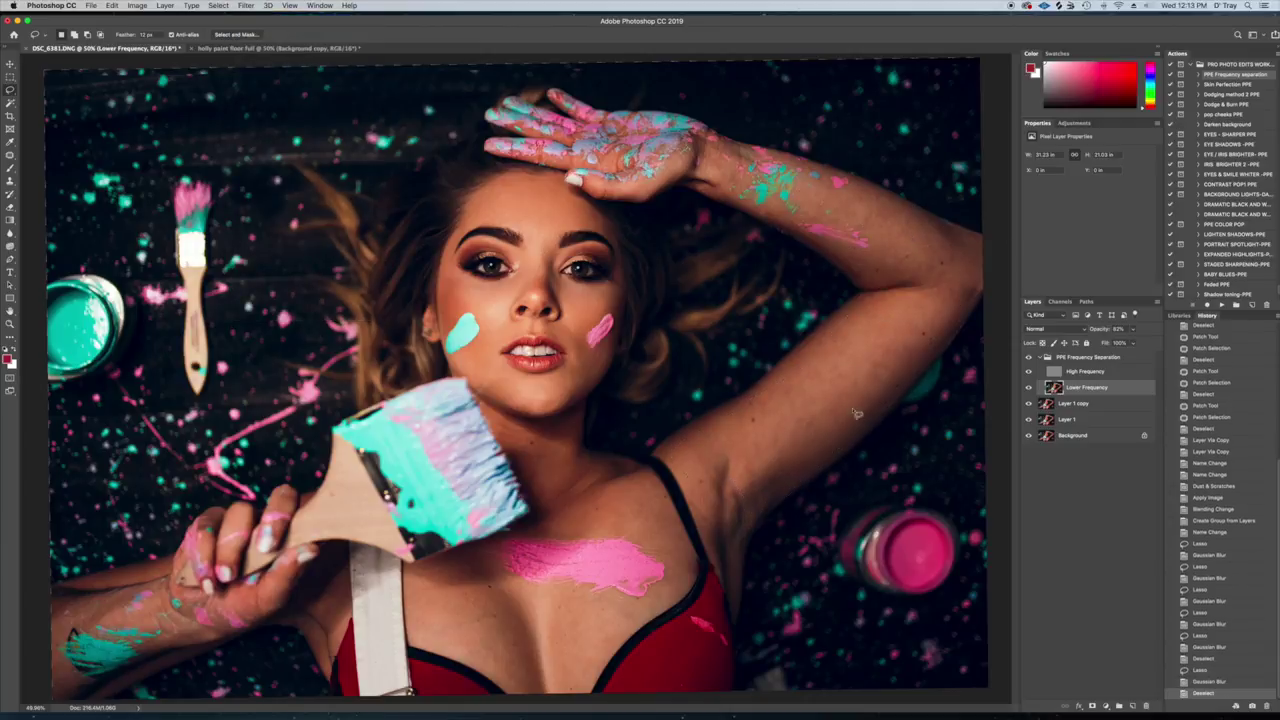
mouse_move(670, 510)
left_mouse_down()
mouse_move(627, 480)
mouse_move(552, 533)
mouse_move(636, 539)
mouse_move(664, 555)
mouse_move(680, 579)
mouse_move(648, 606)
left_mouse_up()
mouse_move(566, 694)
left_mouse_down()
mouse_move(694, 594)
mouse_move(699, 568)
mouse_move(672, 503)
left_mouse_up()
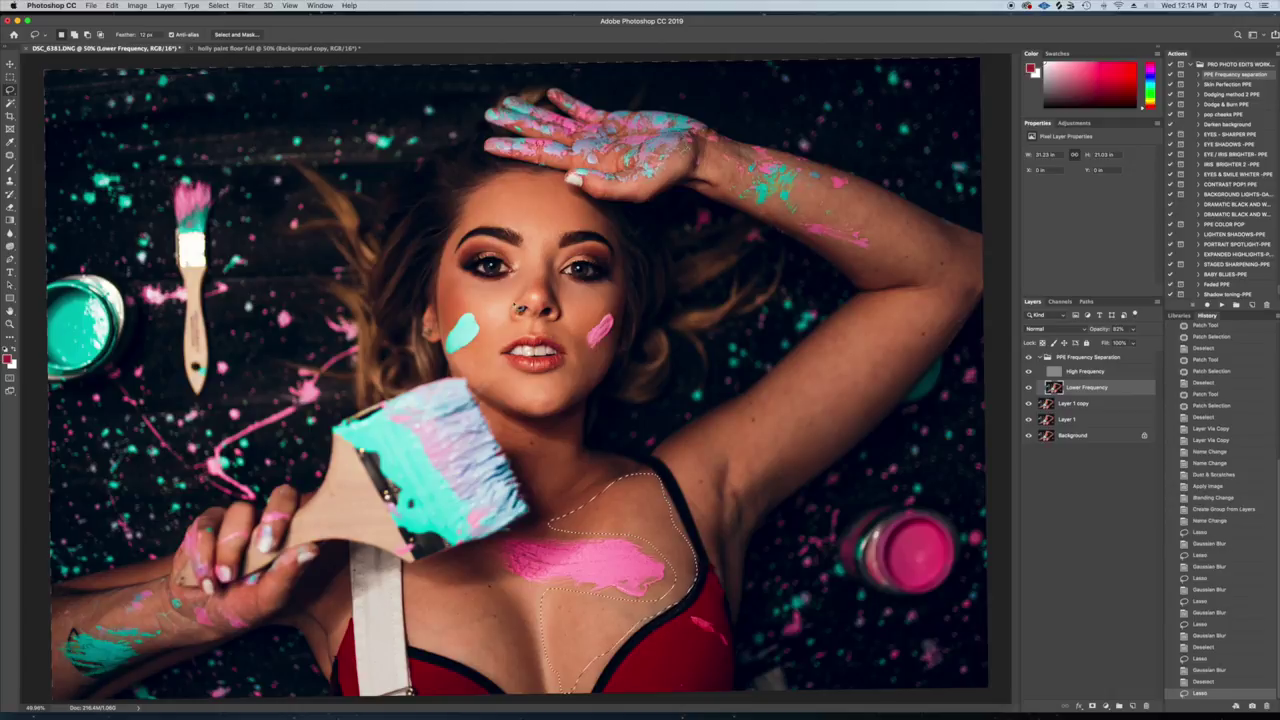
left_click(245, 5)
left_click(256, 17)
Step: Lasso the chest skin between the white overall strap and the cleavage, and repeat the Gaussian Blur
mouse_move(536, 585)
left_mouse_down()
mouse_move(458, 565)
mouse_move(424, 572)
left_mouse_up()
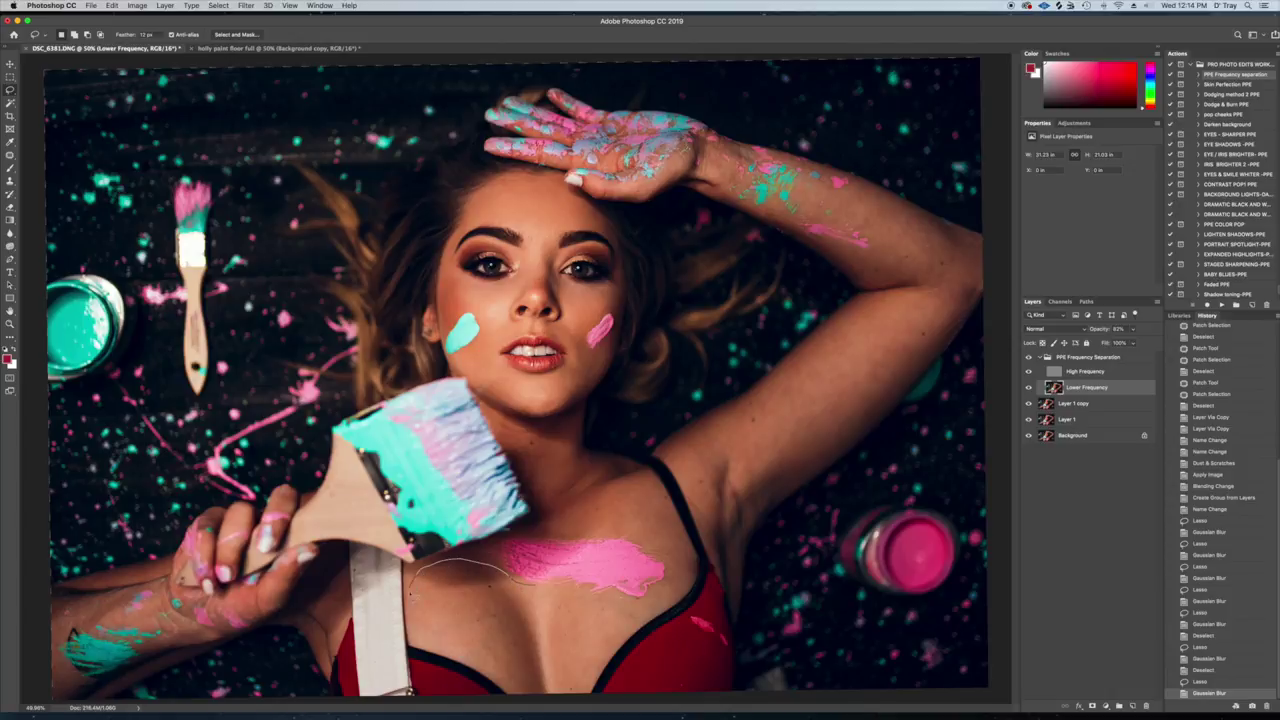
left_click_drag(422, 650, 546, 699)
left_click_drag(540, 642, 536, 586)
left_click(246, 5)
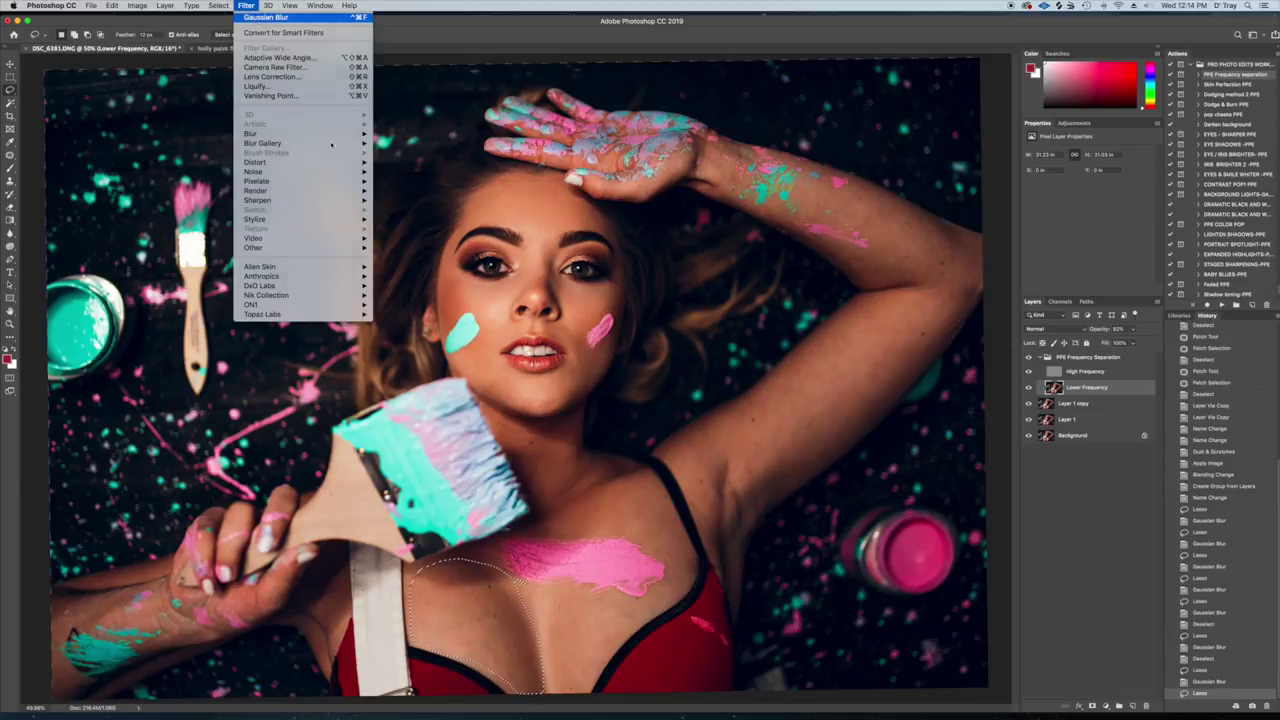
left_click(256, 17)
Step: Lasso the neck and the narrow underarm strip beside the red bra in turn, applying the same Gaussian Blur to each
mouse_move(575, 416)
left_mouse_down()
mouse_move(487, 414)
mouse_move(543, 530)
mouse_move(568, 533)
mouse_move(631, 471)
mouse_move(580, 457)
mouse_move(576, 411)
left_mouse_up()
left_click(246, 6)
left_click(257, 17)
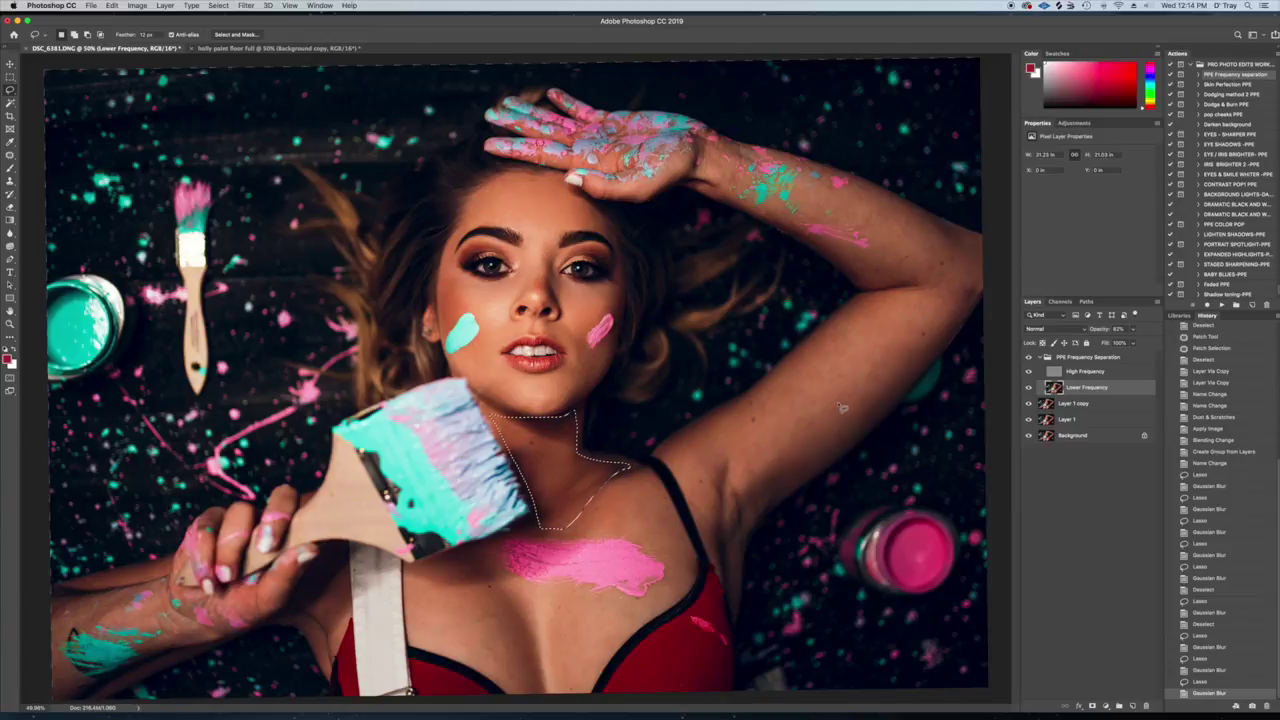
mouse_move(744, 558)
left_mouse_down()
mouse_move(727, 526)
mouse_move(734, 616)
mouse_move(744, 558)
left_mouse_up()
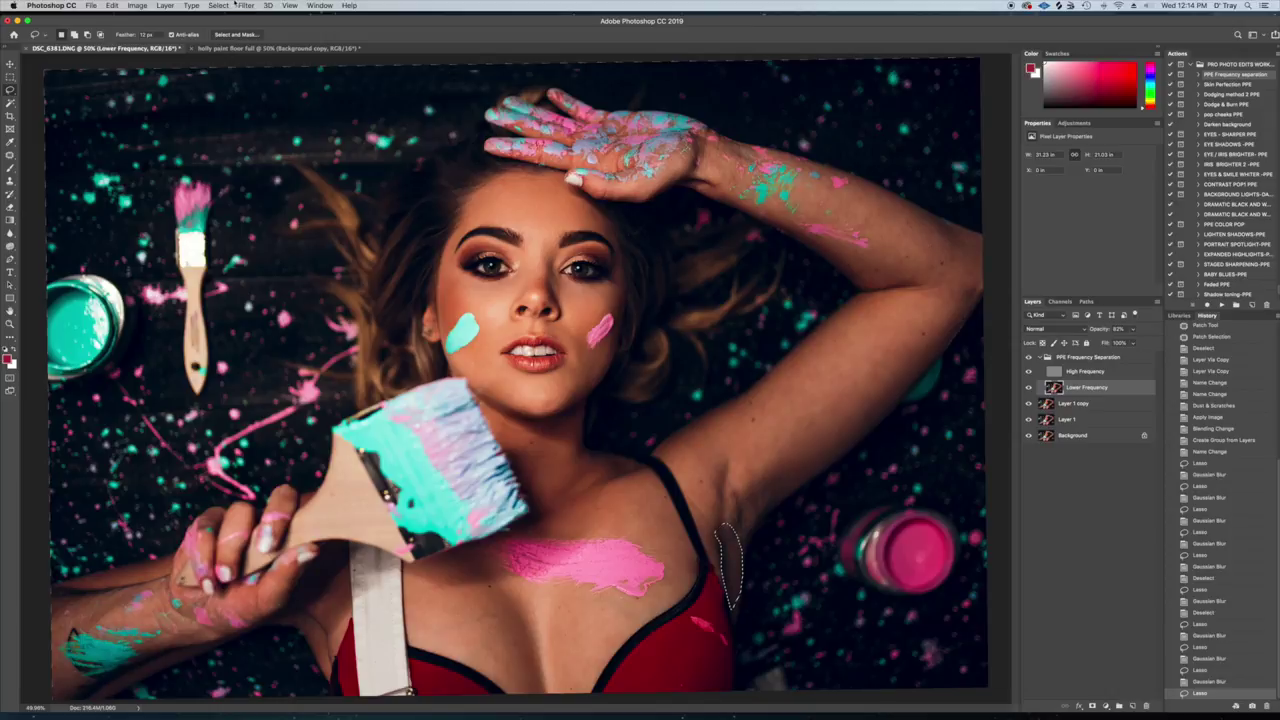
left_click(244, 5)
left_click(270, 15)
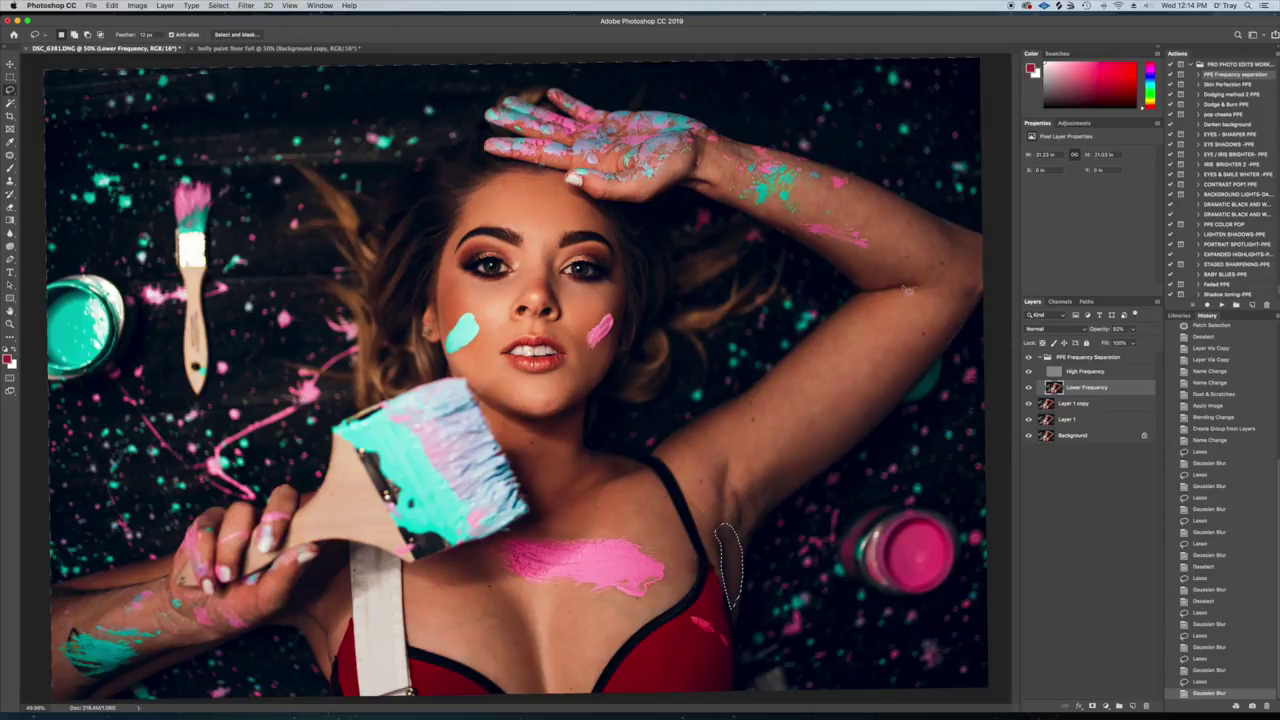
mouse_move(914, 258)
left_mouse_down()
mouse_move(869, 266)
mouse_move(878, 293)
mouse_move(854, 327)
mouse_move(914, 327)
mouse_move(948, 245)
left_mouse_up()
key("super+d")
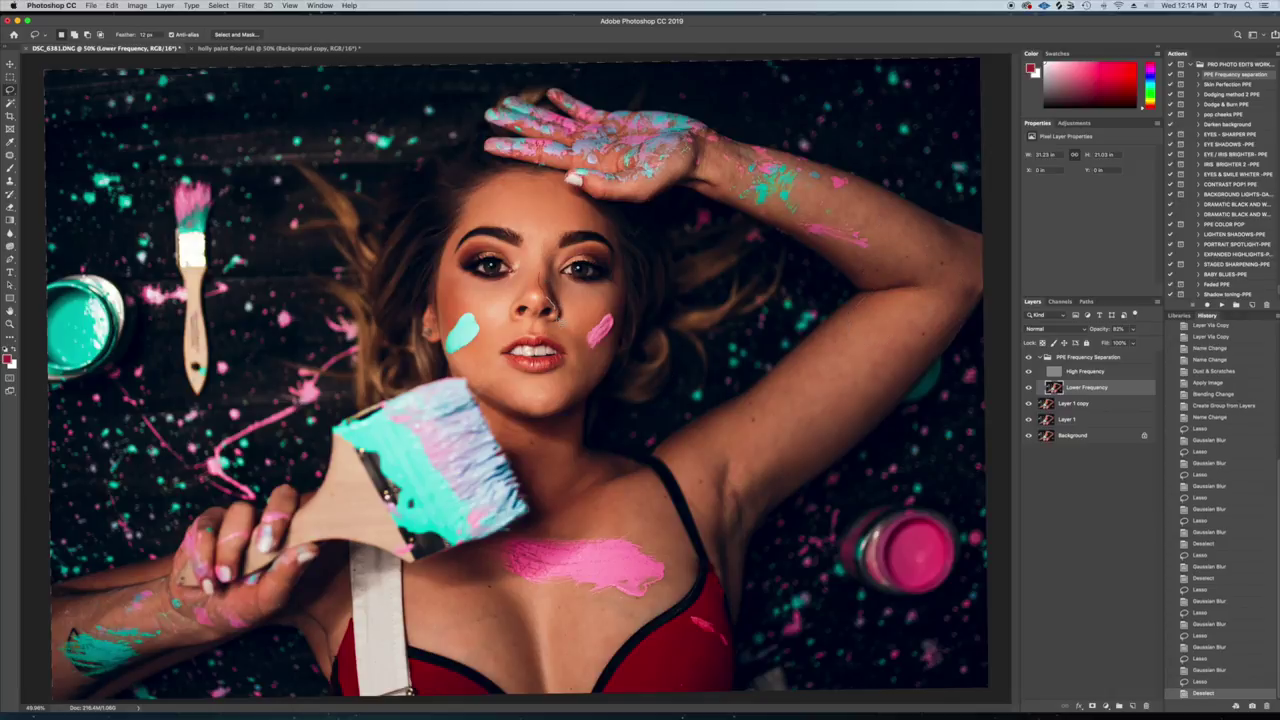
left_click_drag(560, 297, 548, 284)
key("super+d")
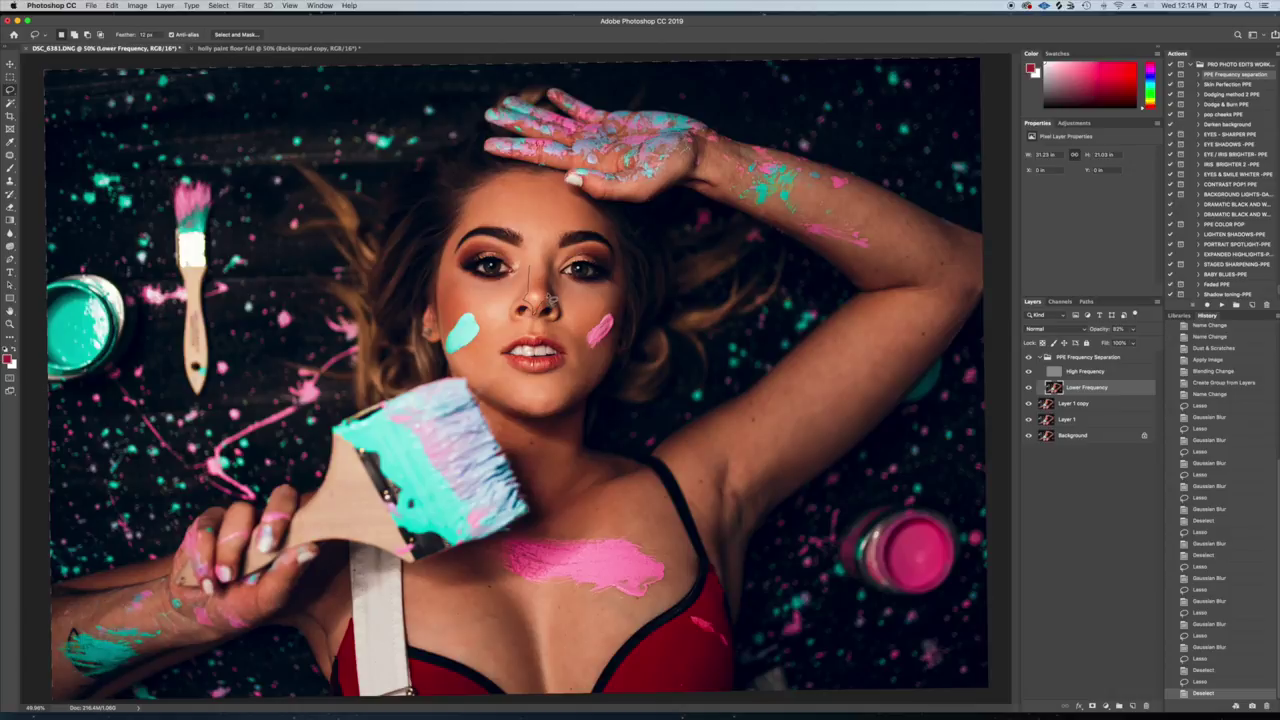
left_click_drag(538, 268, 542, 272)
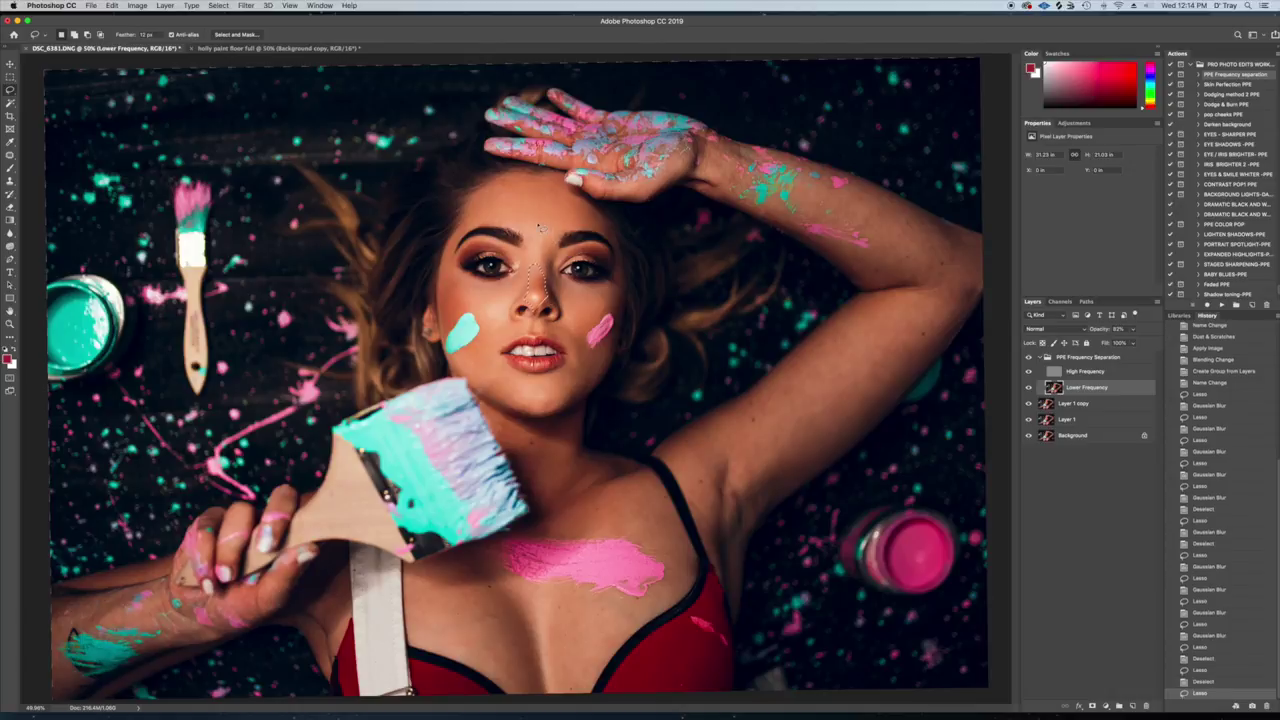
key("super+d")
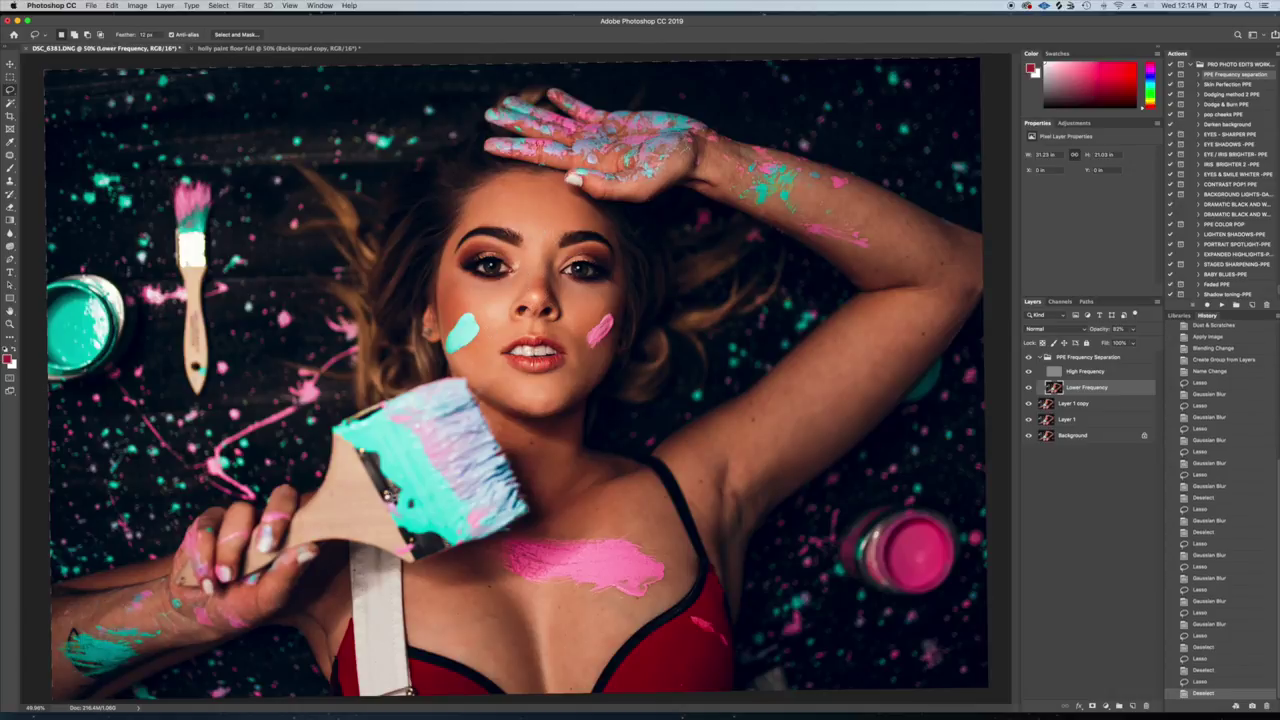
Step: Lasso the upper edge and the painted skin of the brush-holding forearm in turn, applying the same Gaussian Blur to each
mouse_move(168, 564)
left_mouse_down()
mouse_move(85, 591)
mouse_move(138, 592)
mouse_move(172, 565)
left_mouse_up()
left_click(241, 6)
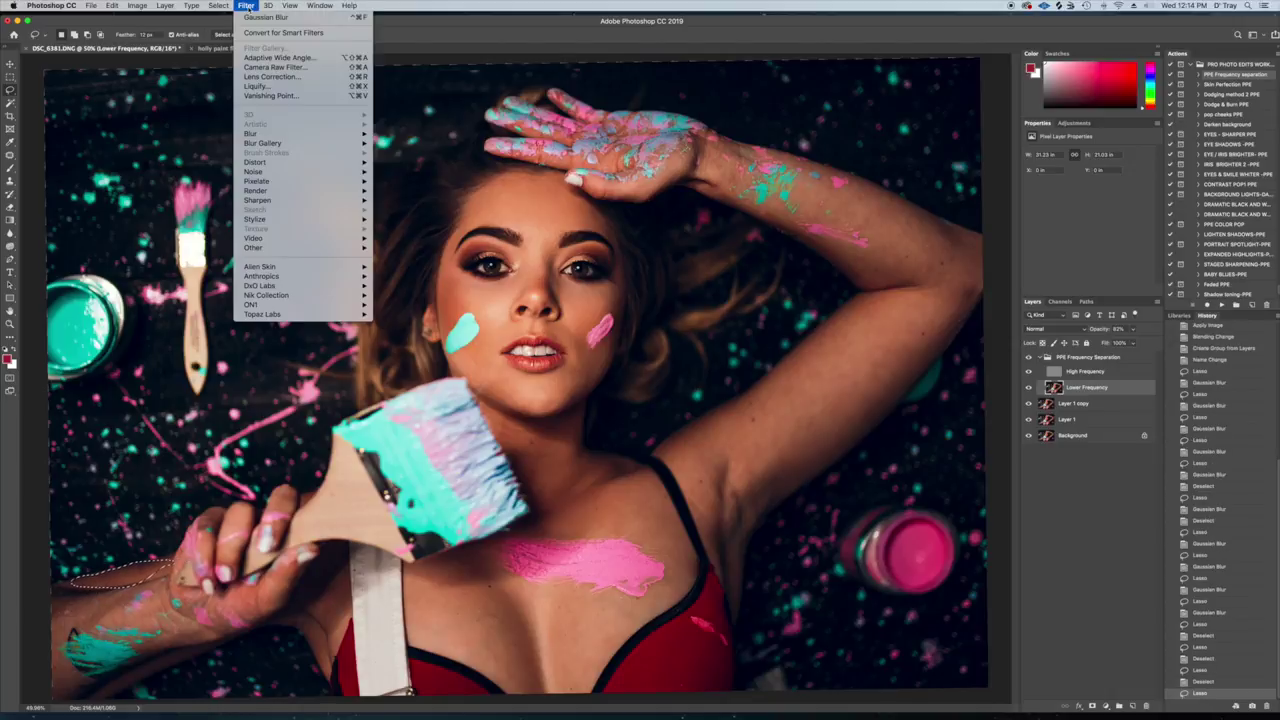
left_click(262, 27)
mouse_move(160, 593)
left_mouse_down()
mouse_move(128, 608)
mouse_move(80, 600)
mouse_move(56, 640)
mouse_move(82, 626)
mouse_move(198, 644)
mouse_move(166, 626)
mouse_move(160, 595)
left_mouse_up()
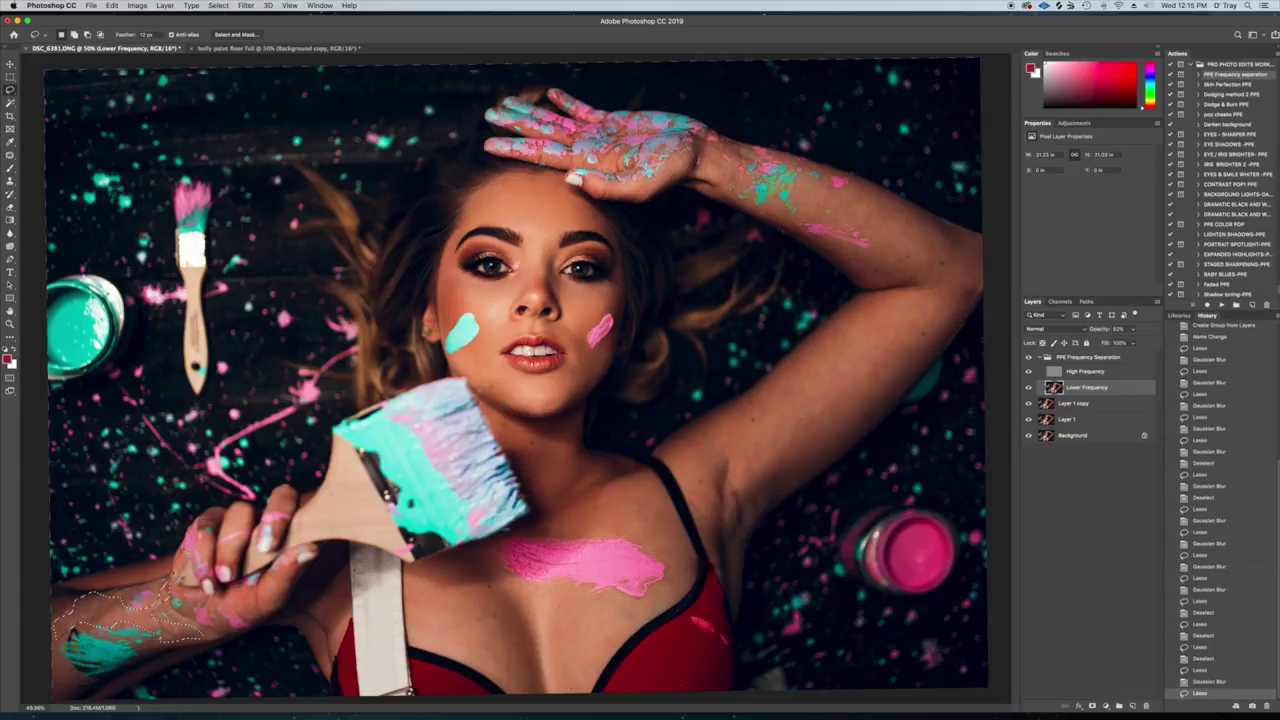
left_click(246, 5)
left_click(256, 16)
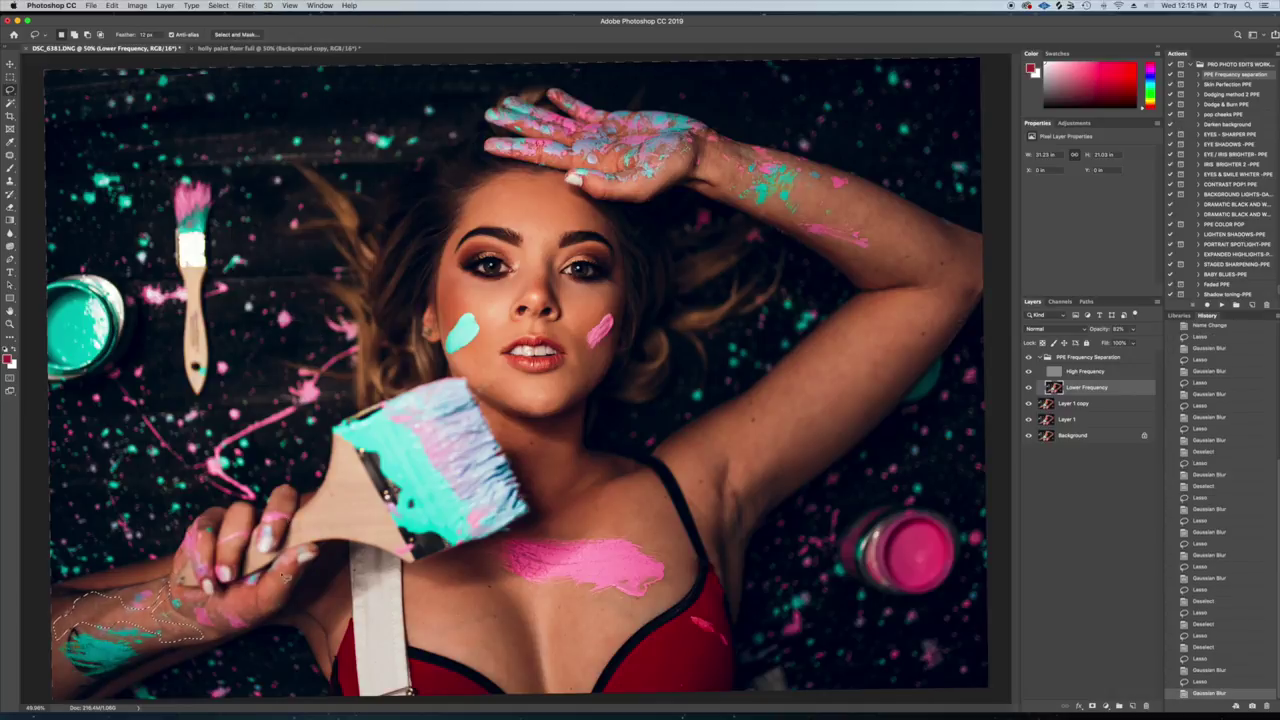
Step: Lasso the lower part of the hand holding the paintbrush, repeat the Gaussian Blur, and clear the selection
mouse_move(256, 592)
left_mouse_down()
mouse_move(220, 598)
mouse_move(258, 614)
mouse_move(286, 594)
mouse_move(300, 552)
left_mouse_up()
left_click(246, 5)
left_click(256, 16)
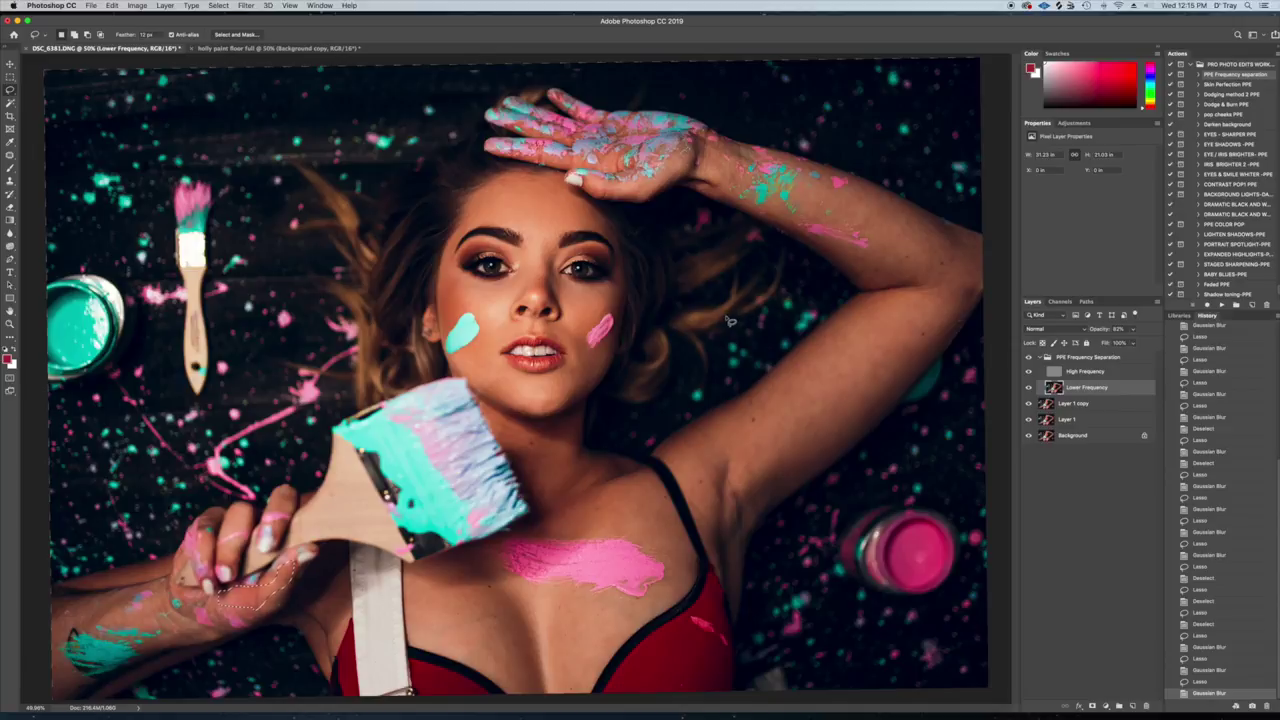
key("super+d")
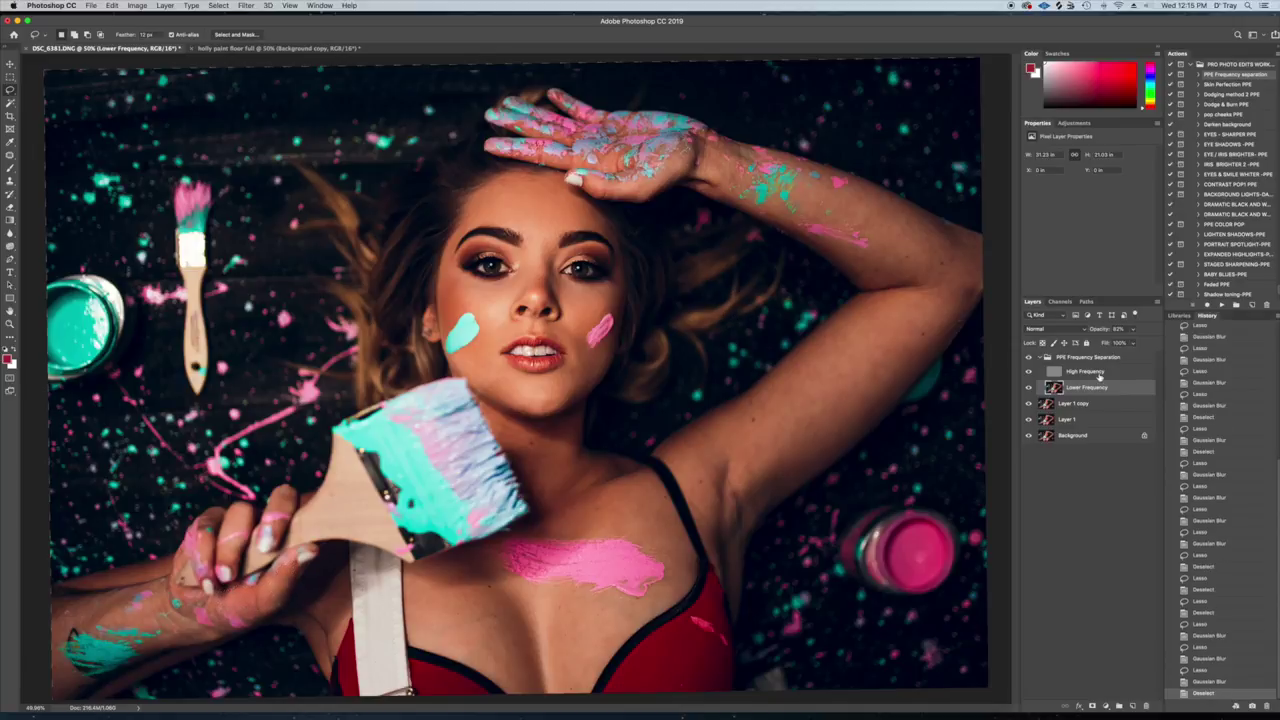
Step: Collapse the PPE Frequency Separation group and stamp all visible layers into a new layer above it
left_click(1040, 357)
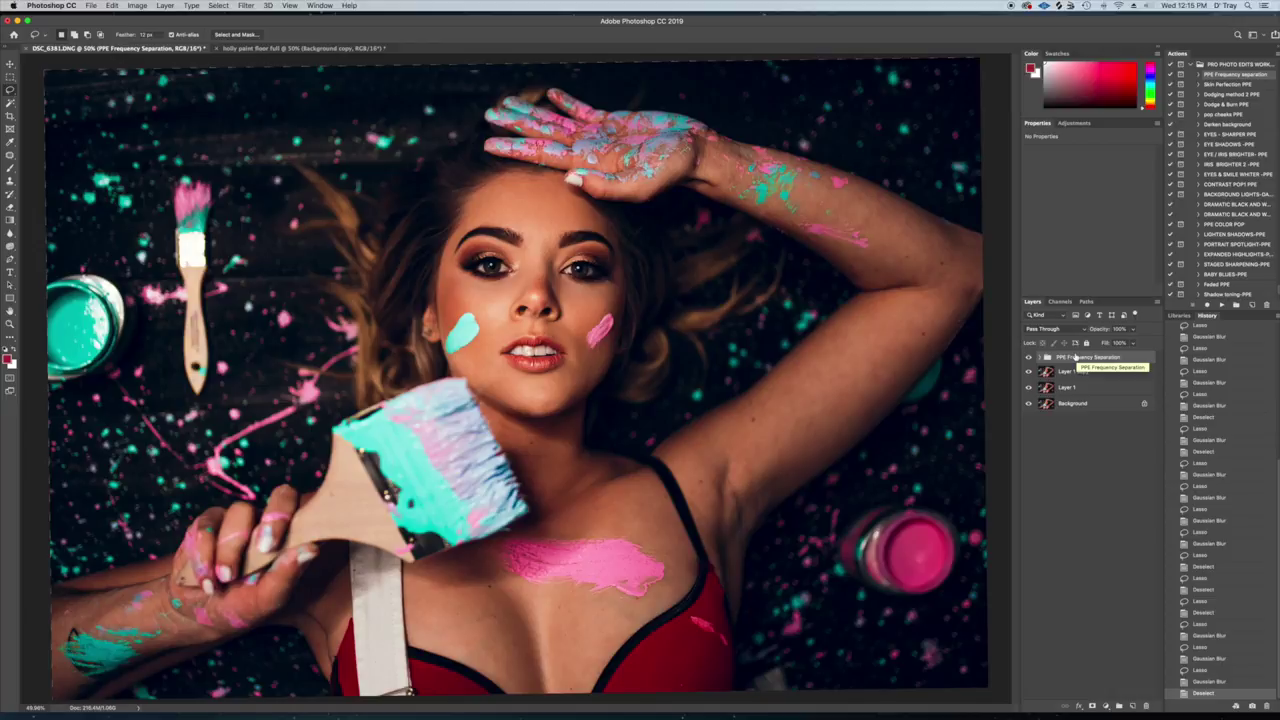
key("super+alt+shift+e")
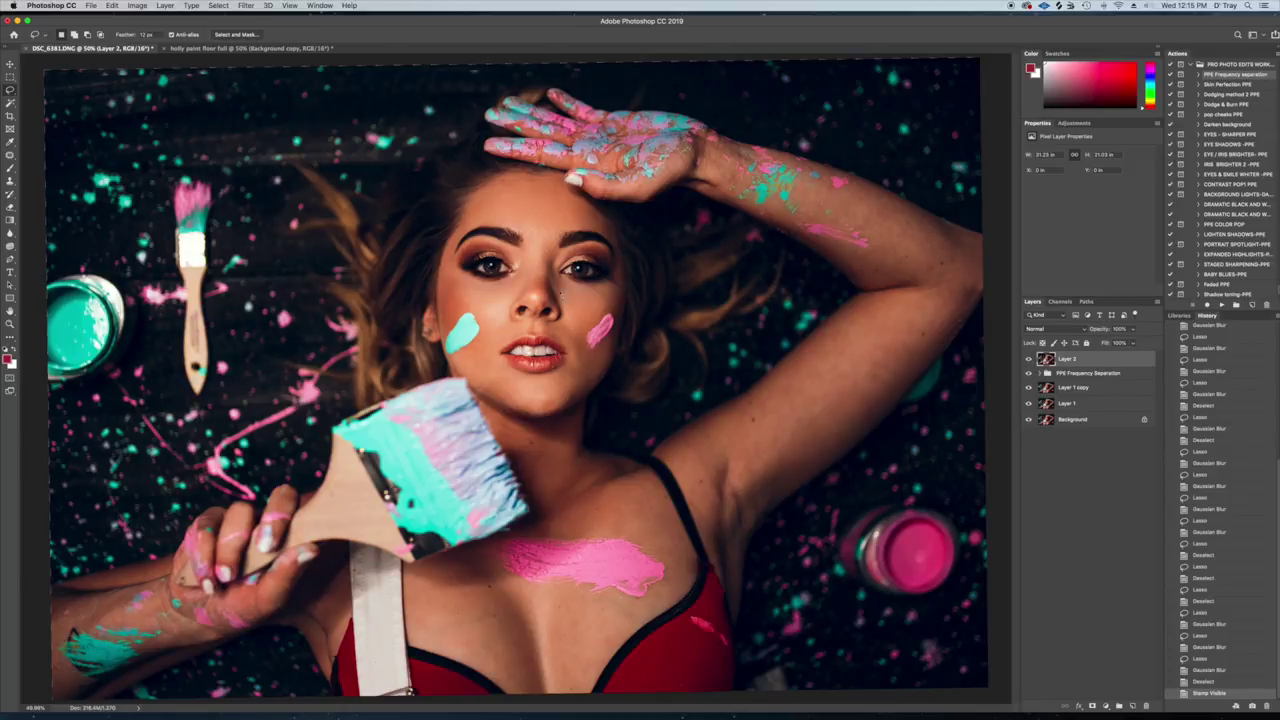
Step: Patch the creases and blemishes on the breast beside the white overall strap with the Patch tool
left_click(10, 155)
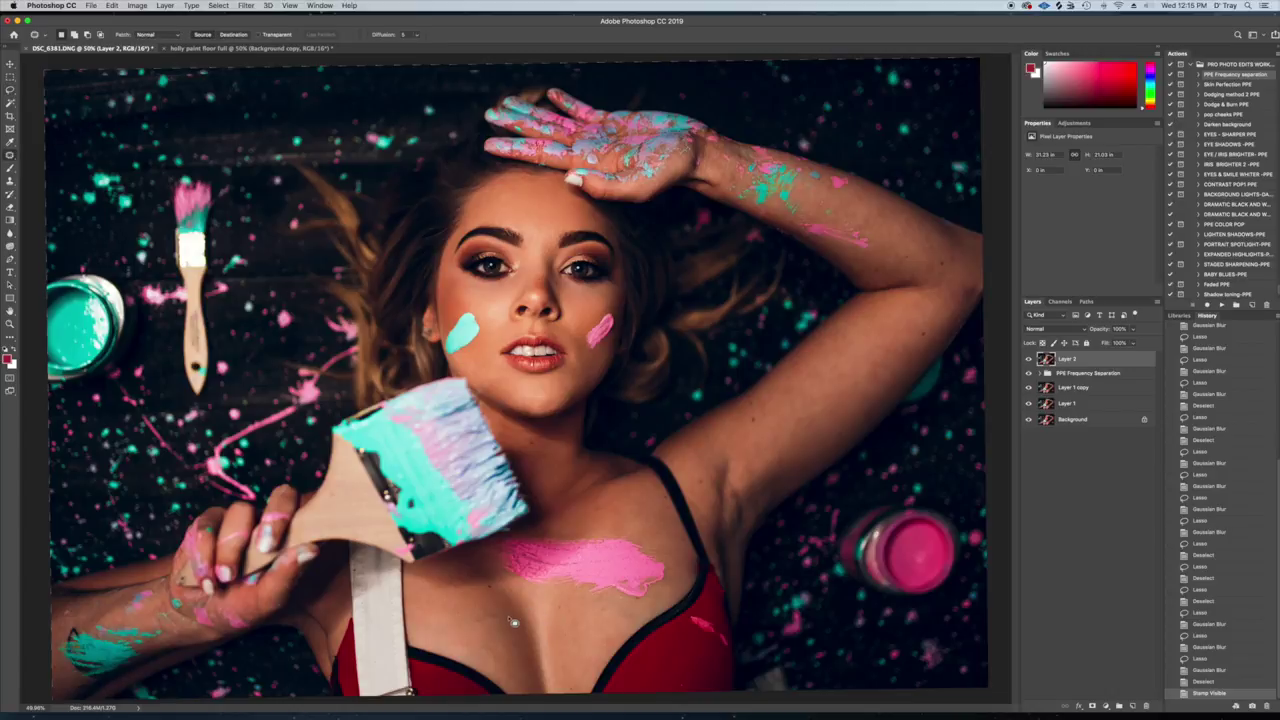
mouse_move(493, 614)
left_mouse_down()
mouse_move(433, 643)
mouse_move(461, 645)
mouse_move(512, 617)
mouse_move(491, 624)
mouse_move(477, 604)
mouse_move(495, 601)
mouse_move(490, 634)
left_mouse_up()
key("ctrl+d")
key("ctrl+d")
left_click_drag(492, 654, 482, 627)
key("super+d")
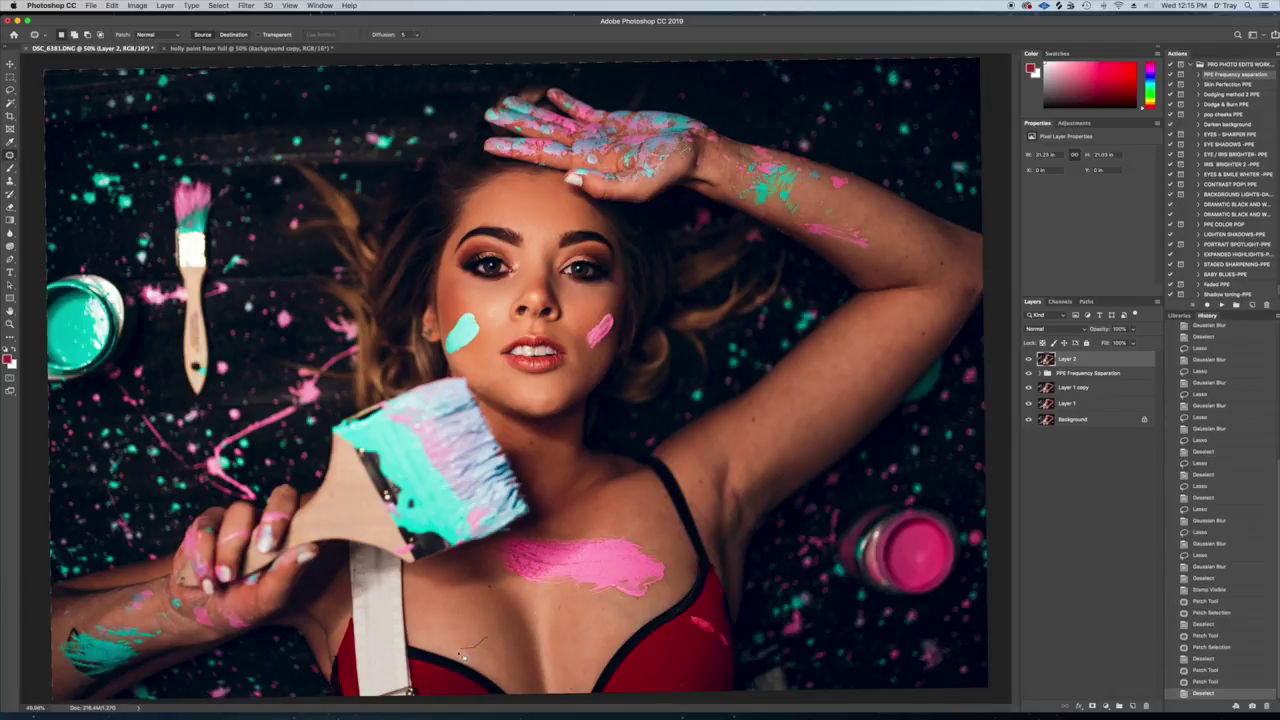
left_click_drag(506, 648, 500, 652)
mouse_move(488, 646)
left_mouse_down()
mouse_move(484, 630)
mouse_move(505, 648)
mouse_move(488, 642)
left_mouse_up()
key("ctrl+d")
key("ctrl+d")
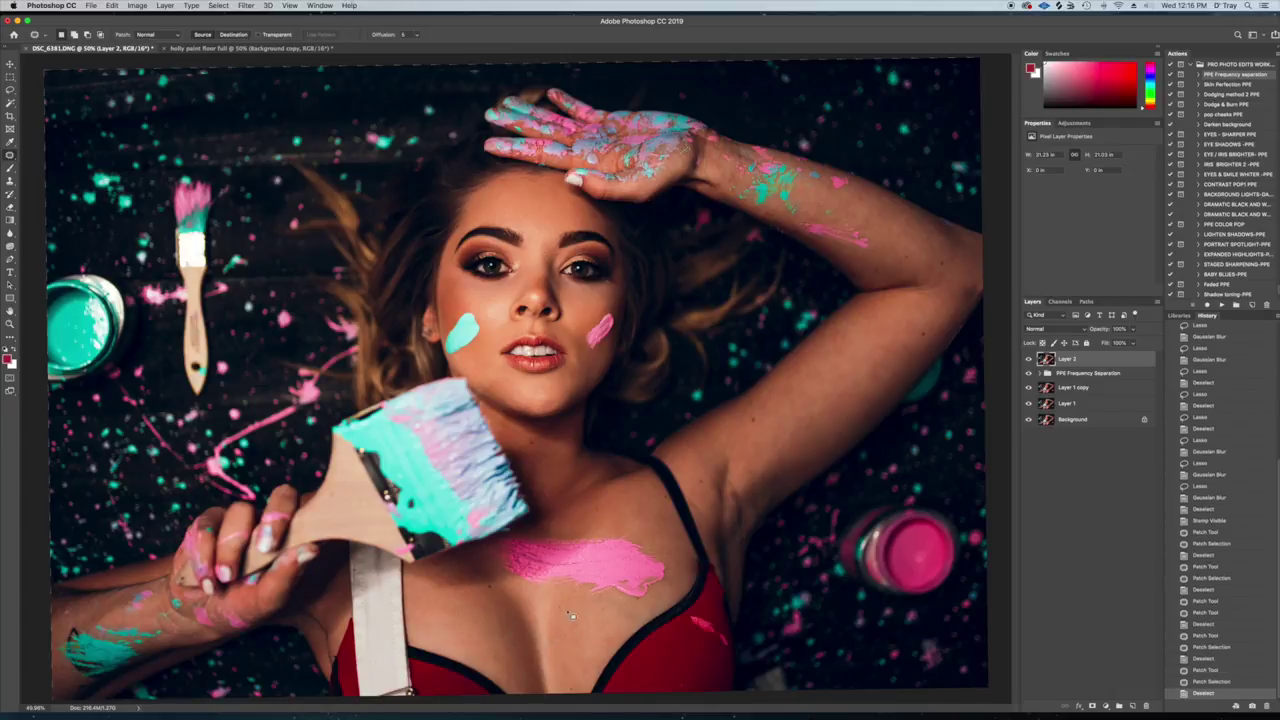
Step: Patch the remaining blemishes on the chest below the pink paint and around the cleavage, plus the armpit area of the raised arm
left_click_drag(488, 590, 498, 597)
key("ctrl+d")
left_click_drag(562, 611, 560, 606)
left_click_drag(560, 609, 580, 686)
key("super+d")
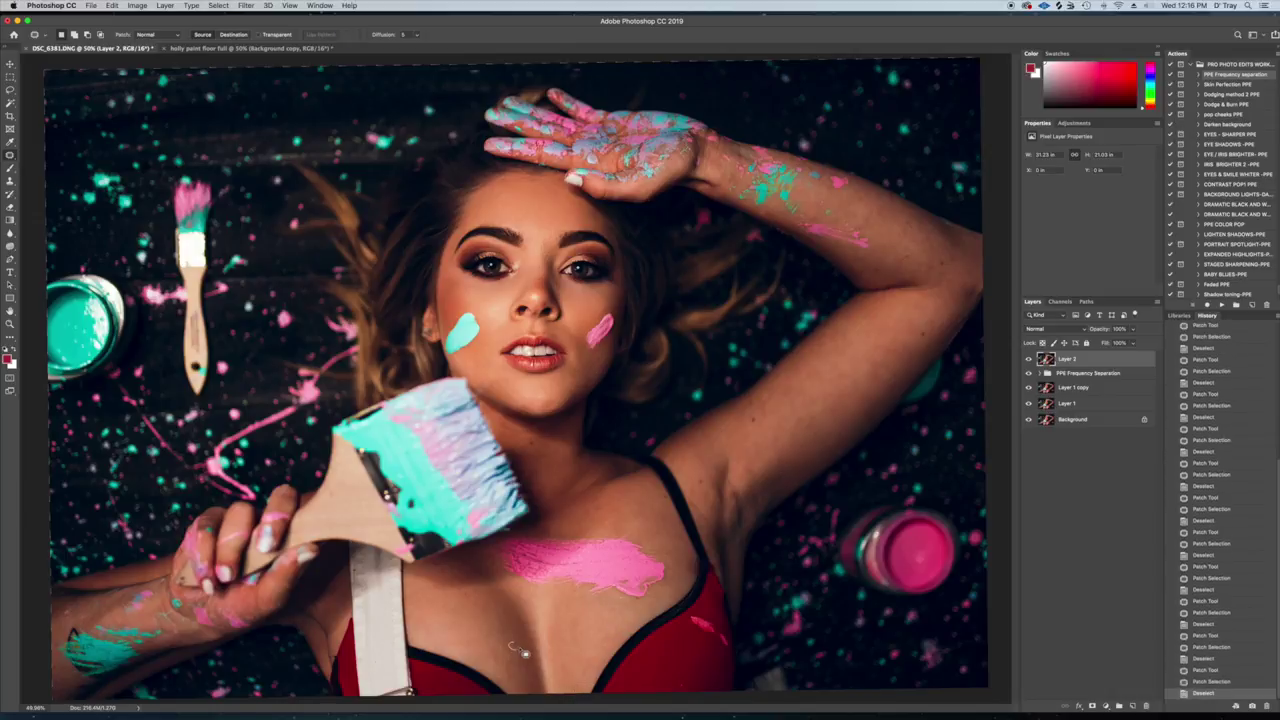
key("ctrl+d")
mouse_move(586, 622)
left_mouse_down()
mouse_move(574, 630)
mouse_move(586, 655)
left_mouse_up()
key("ctrl+d")
mouse_move(760, 478)
left_mouse_down()
mouse_move(750, 468)
mouse_move(738, 482)
left_mouse_up()
key("ctrl+d")
Step: Run the Skin Perfection PPE action, accepting the layer name SKIN PERFECTION LAYER and continuing through its prompts
left_click(1226, 85)
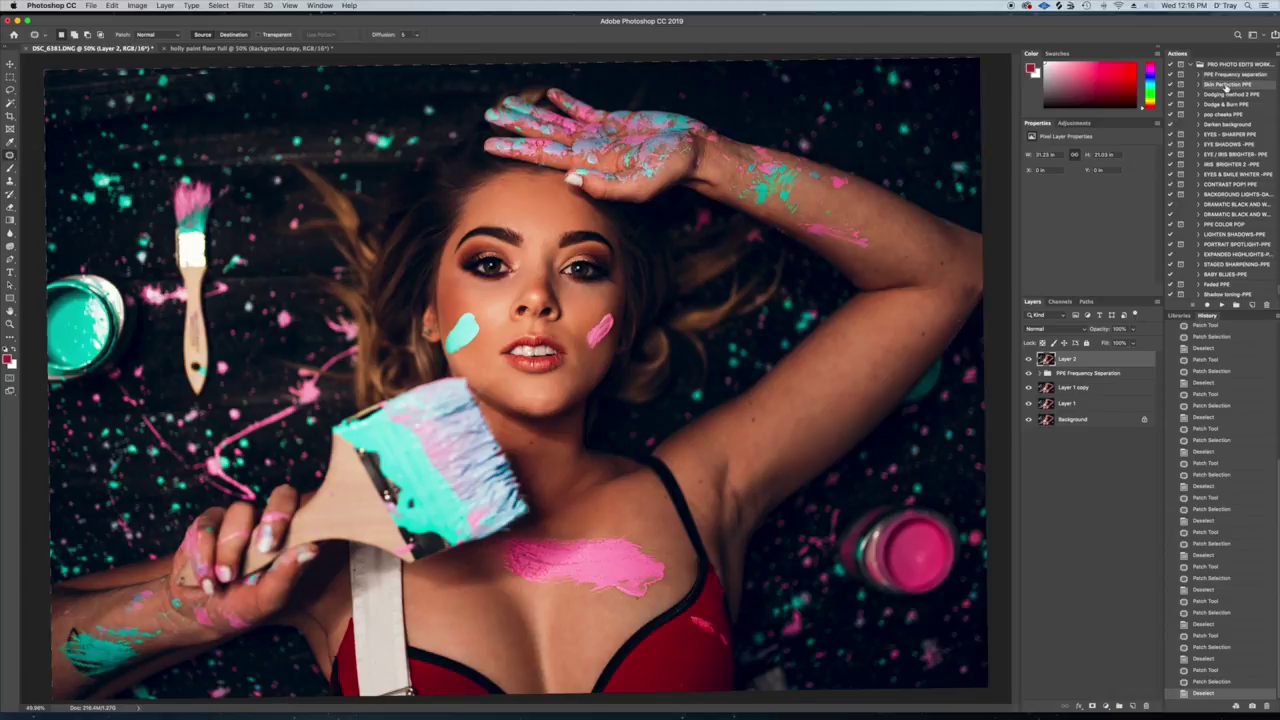
left_click(1222, 307)
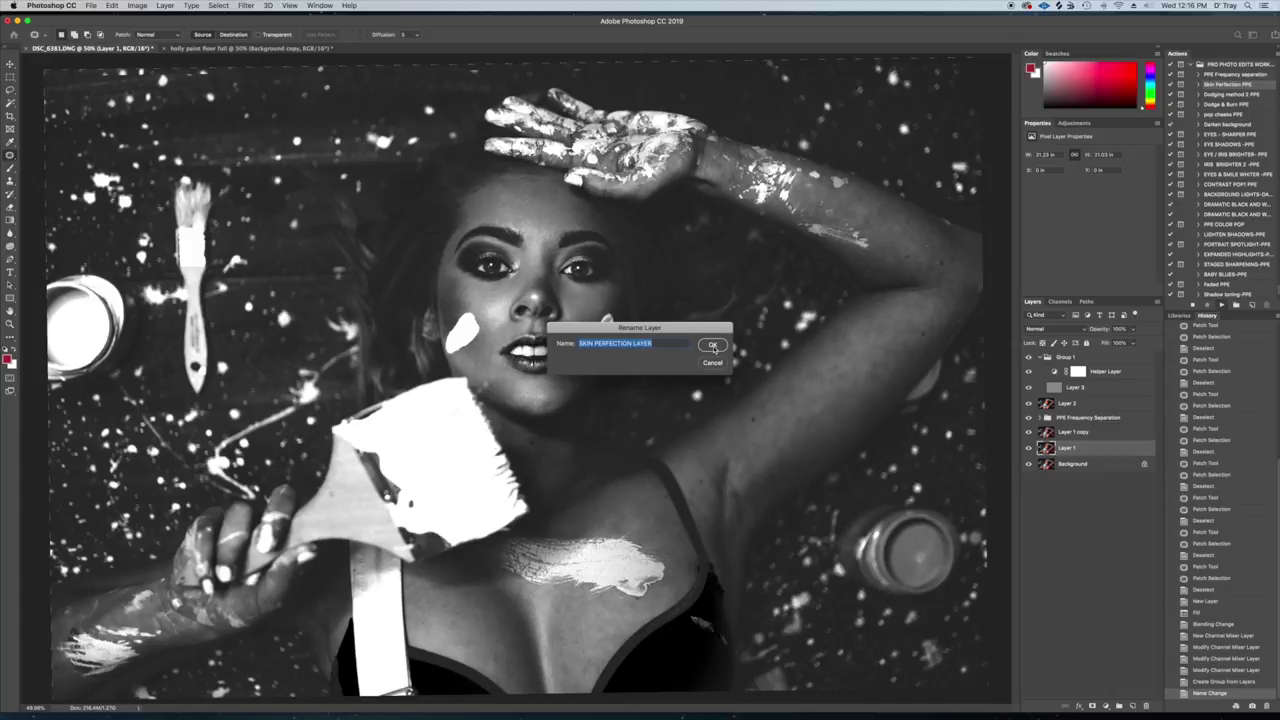
left_click(713, 346)
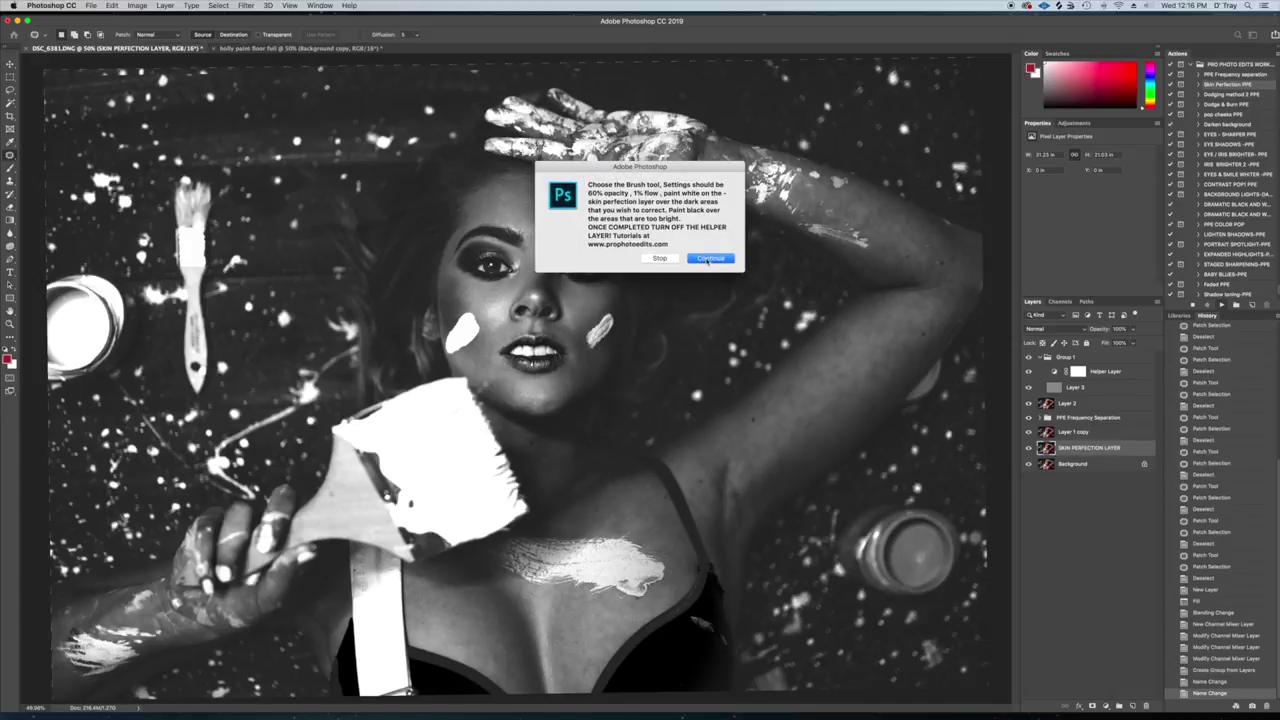
left_click(709, 258)
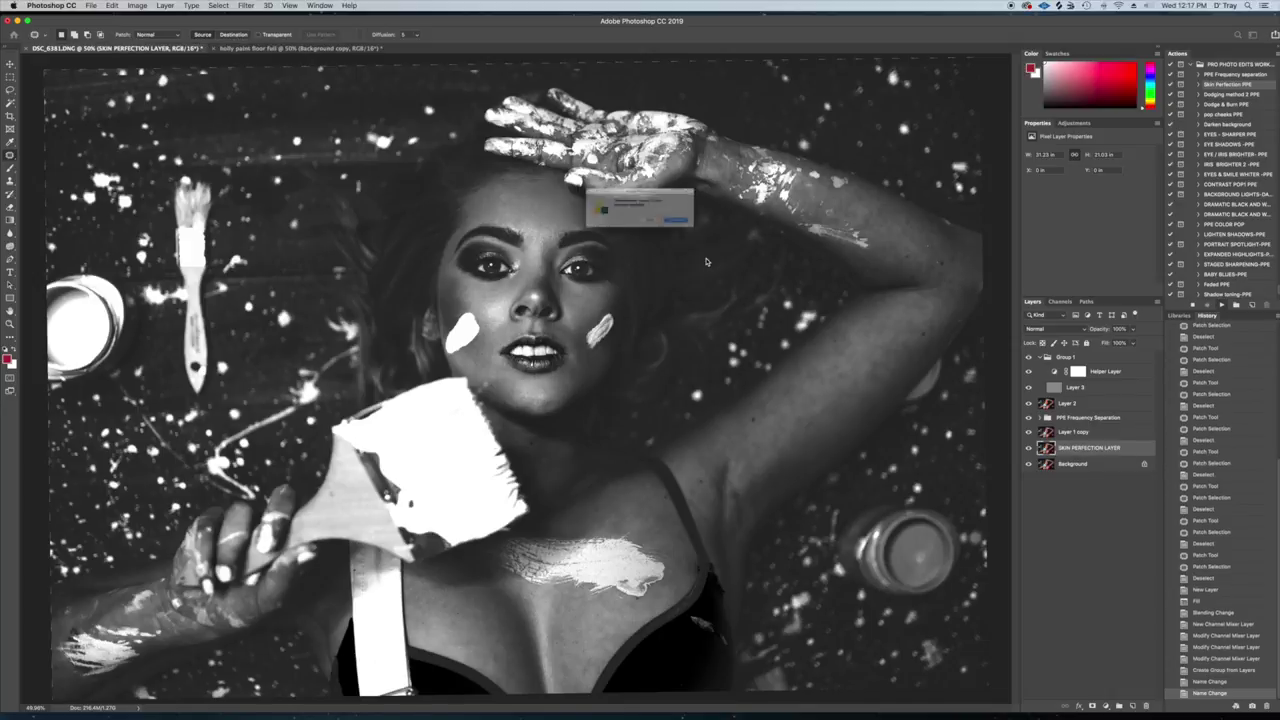
left_click(714, 231)
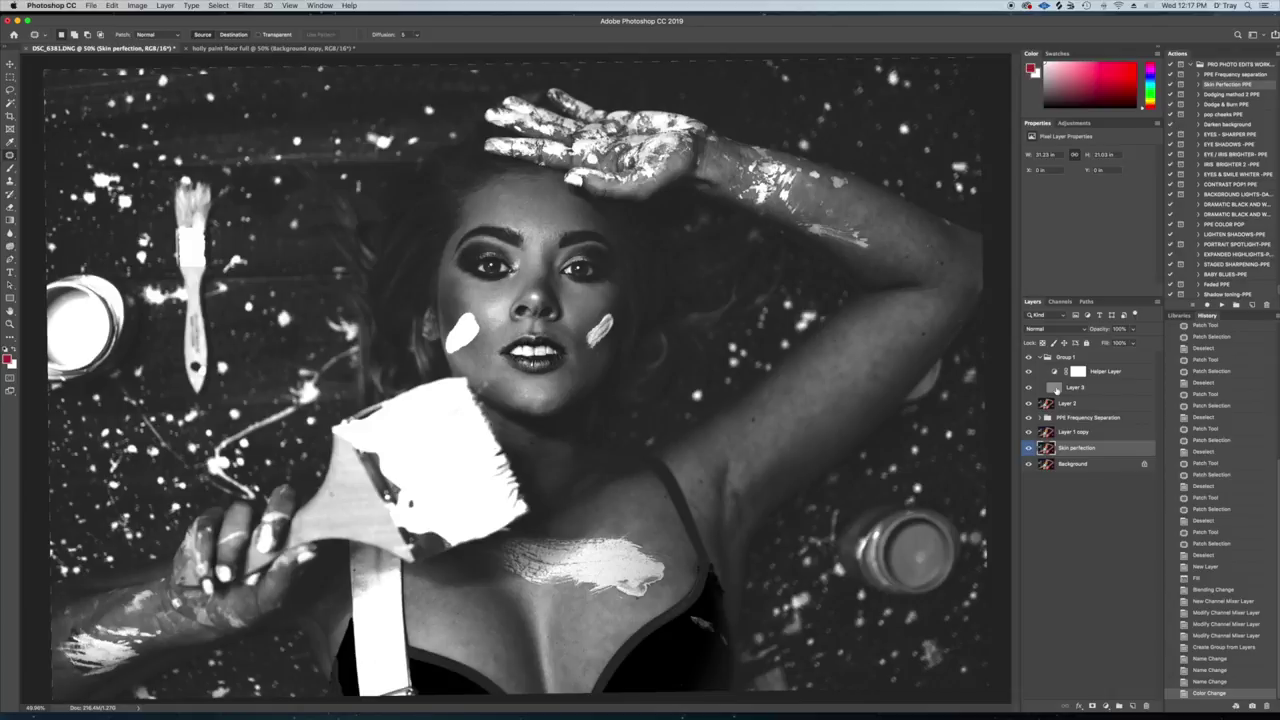
Step: Select the gray Layer 3 in Group 1 and ready the Brush tool with white as the foreground color
left_click(1056, 389)
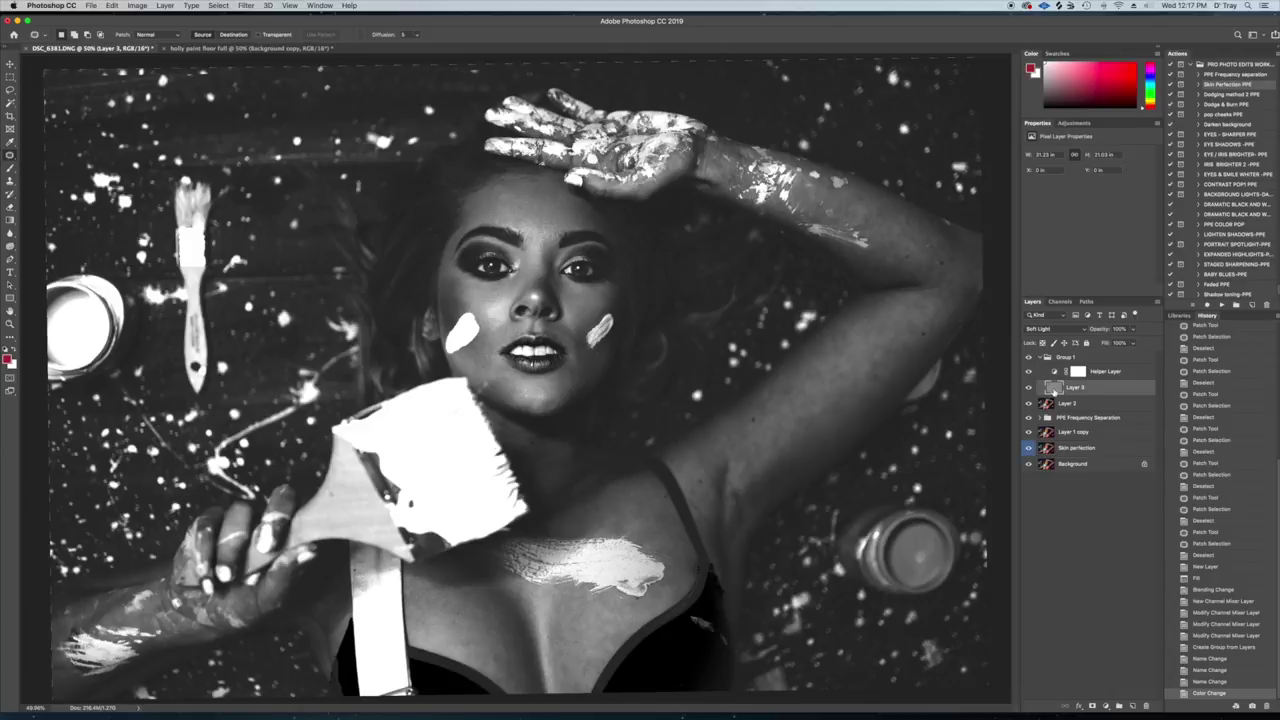
left_click(9, 168)
left_click(6, 350)
left_click(15, 350)
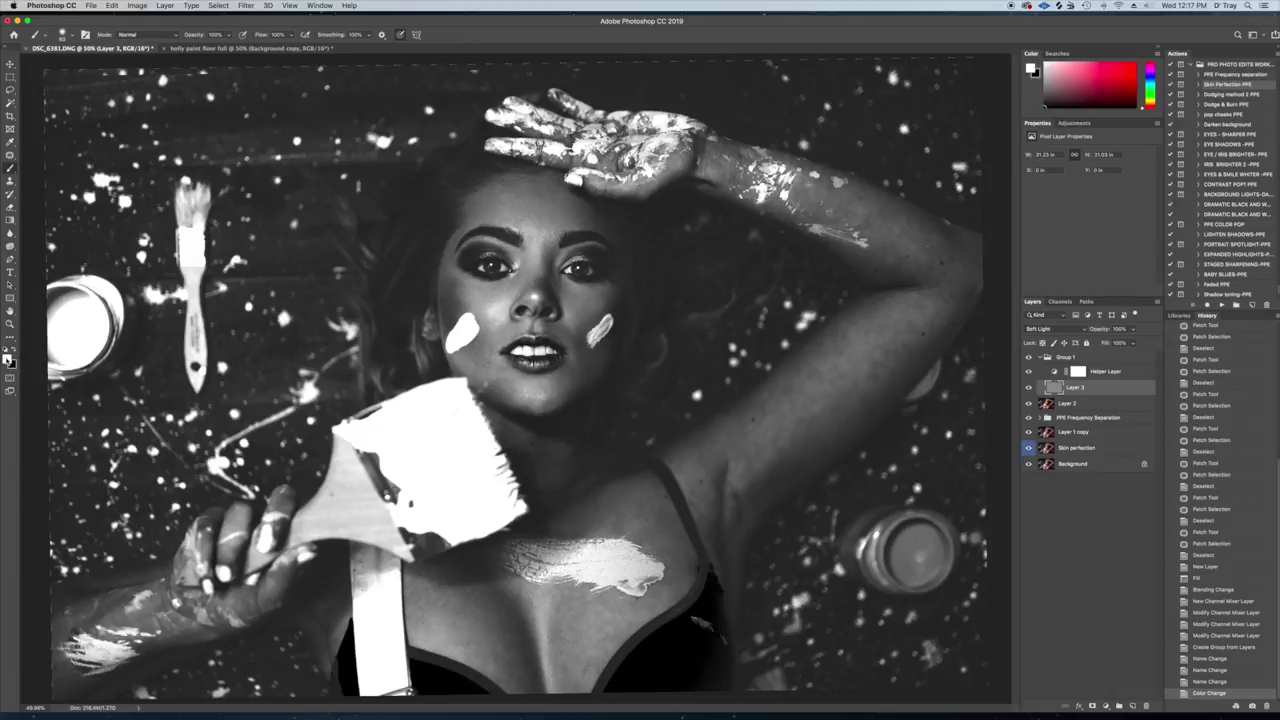
Step: Swap the foreground and background colors back and forth between white and black
key("x")
key("x")
key("x")
key("x")
key("x")
key("x")
Step: Set the brush to 70% opacity and 1% flow
type("70")
key("Tab")
type("1")
Step: Toggle the Helper Layer's visibility repeatedly to compare the color image with its black-and-white view
left_click(1028, 371)
left_click(1028, 371)
left_click(1028, 371)
left_click(1028, 371)
left_click(1029, 372)
left_click(1029, 372)
left_click(1029, 372)
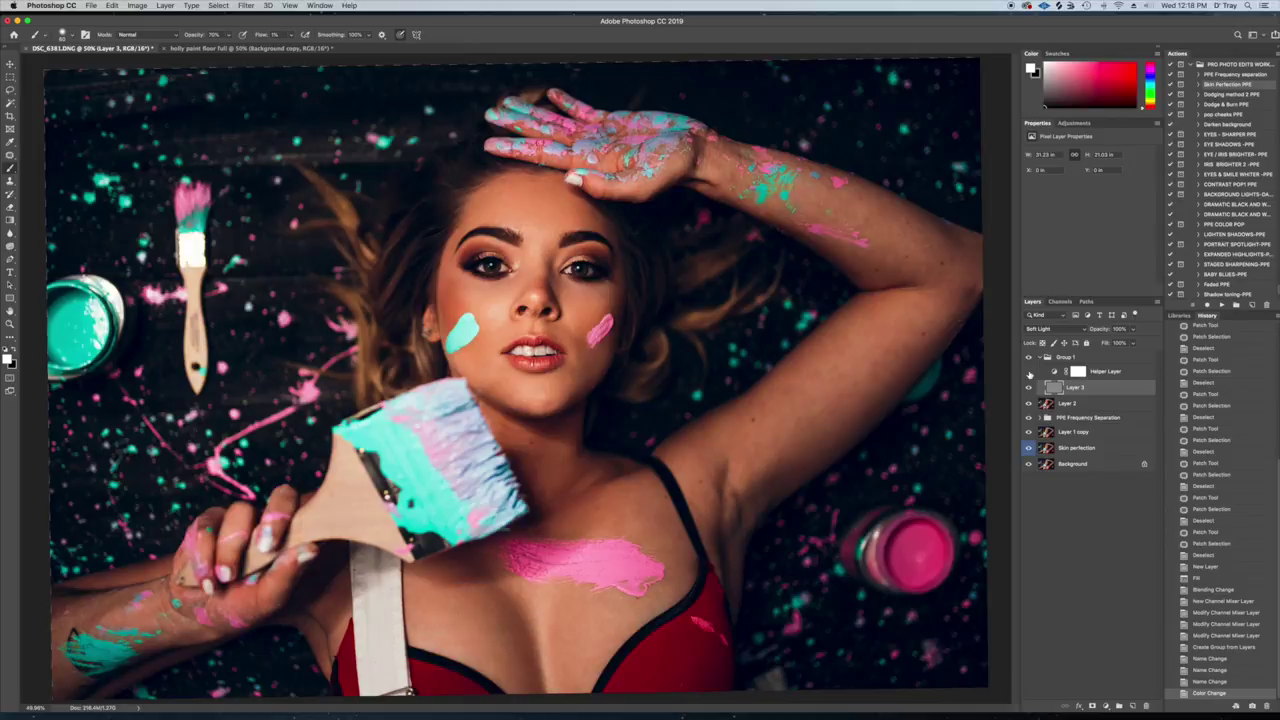
left_click(1029, 372)
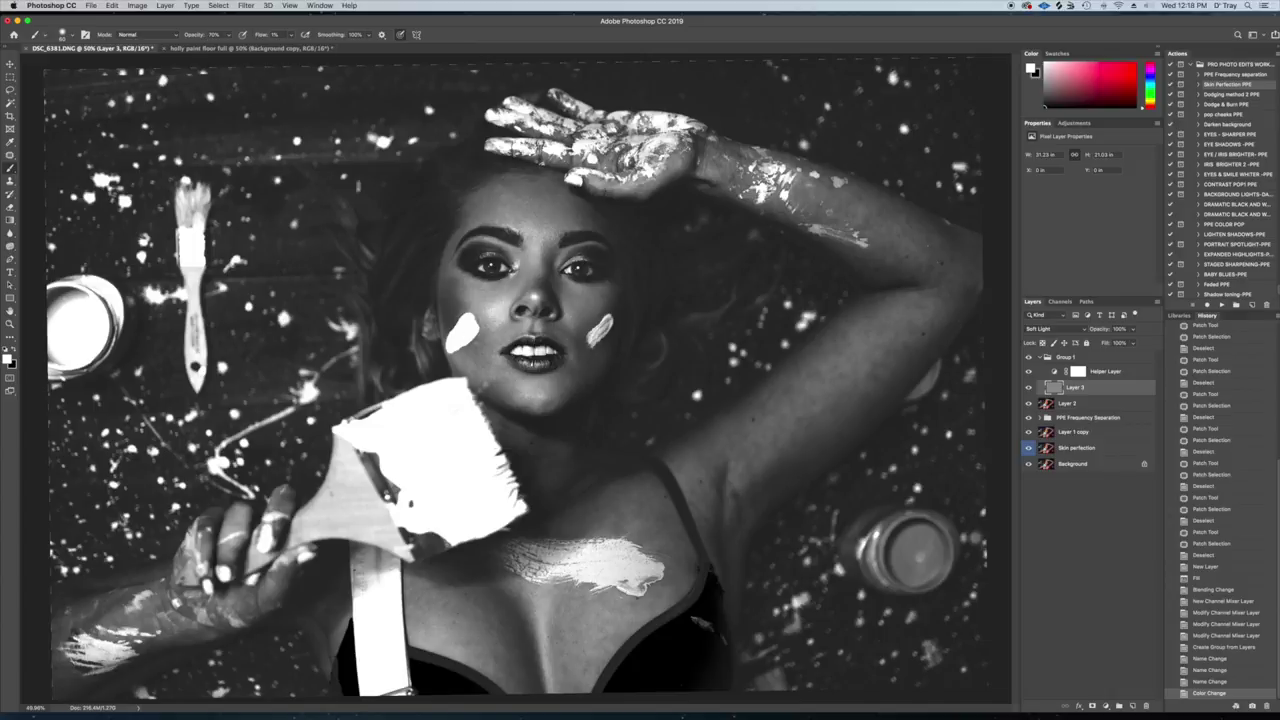
Step: Paint white low-flow strokes on Layer 3 to even out the upper forehead and the bridge of the nose
key("super+plus")
key("super+plus")
key("super+plus")
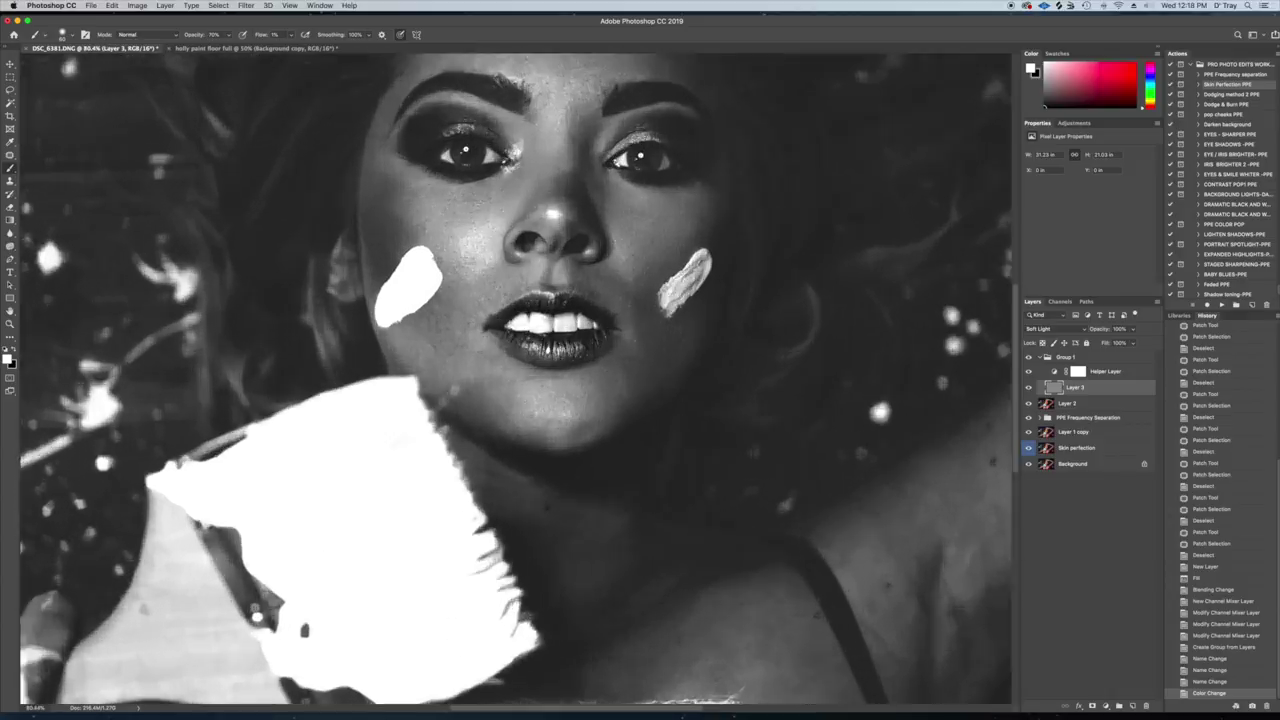
scroll(516, 379, "up", 5)
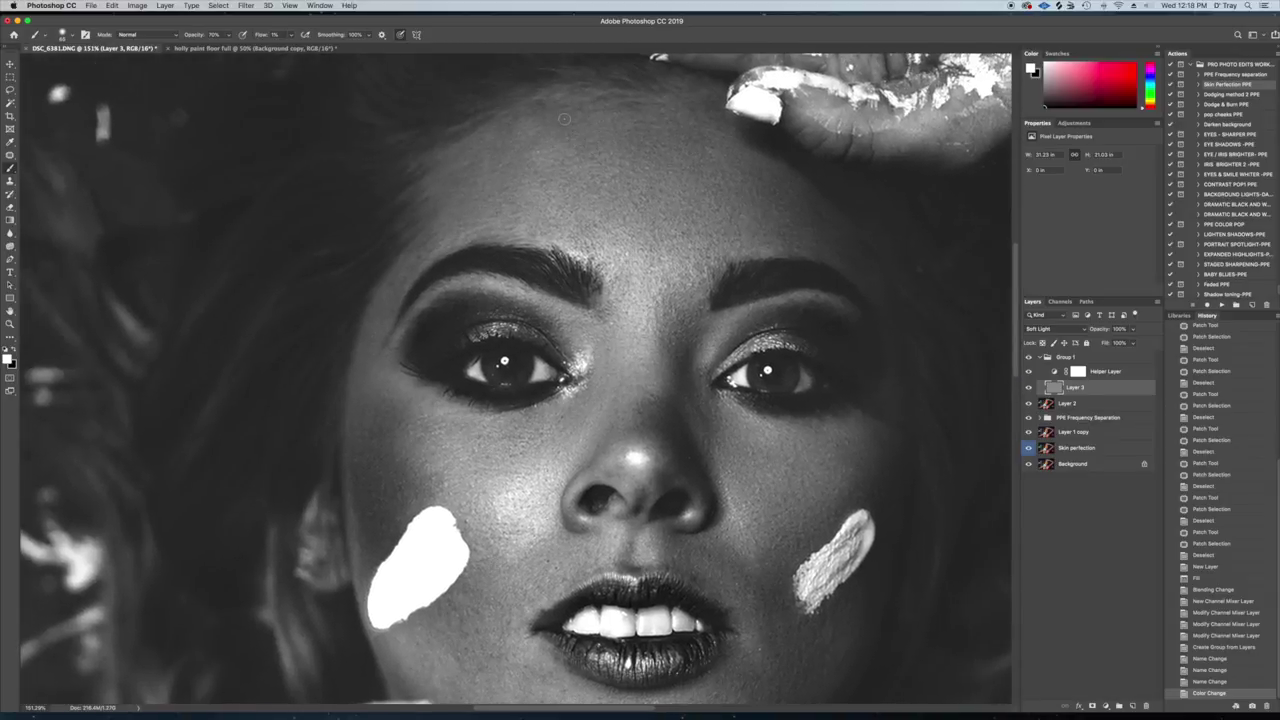
mouse_move(566, 113)
left_mouse_down()
mouse_move(564, 130)
mouse_move(540, 104)
mouse_move(572, 104)
mouse_move(550, 104)
mouse_move(547, 128)
mouse_move(569, 116)
mouse_move(556, 140)
mouse_move(509, 143)
mouse_move(511, 123)
mouse_move(545, 112)
mouse_move(572, 115)
mouse_move(592, 141)
mouse_move(646, 135)
mouse_move(607, 157)
left_mouse_up()
mouse_move(682, 345)
left_mouse_down()
mouse_move(677, 366)
mouse_move(683, 354)
left_mouse_up()
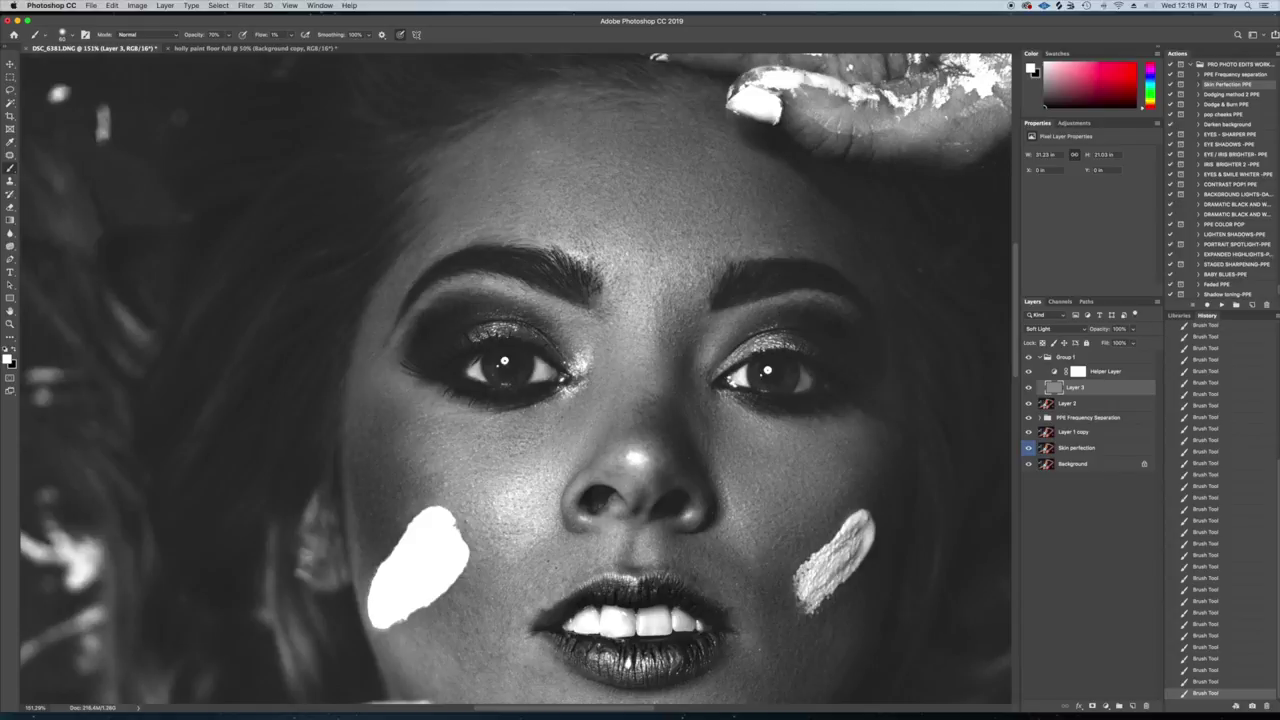
Step: Dodge the uneven patches of the forehead above the brows on Layer 3, resizing the white brush to suit each area
key("bracketright")
key("bracketright")
mouse_move(1268, 240)
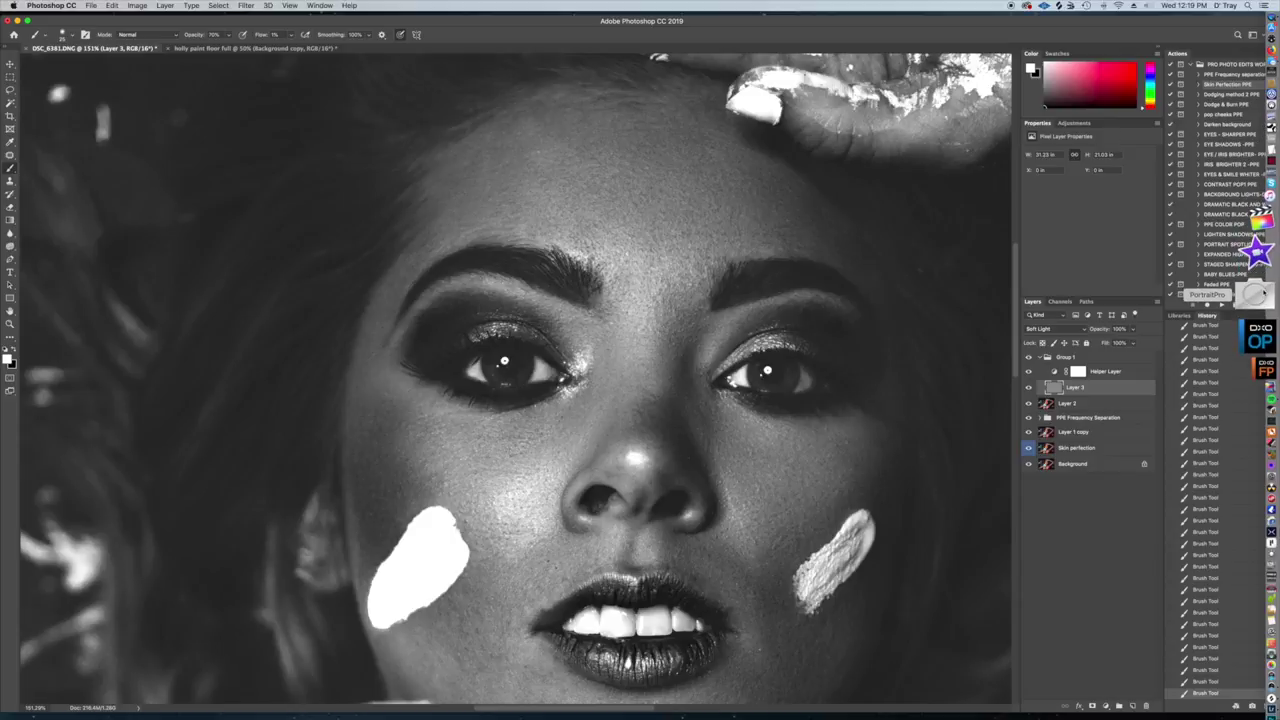
left_click(1256, 445)
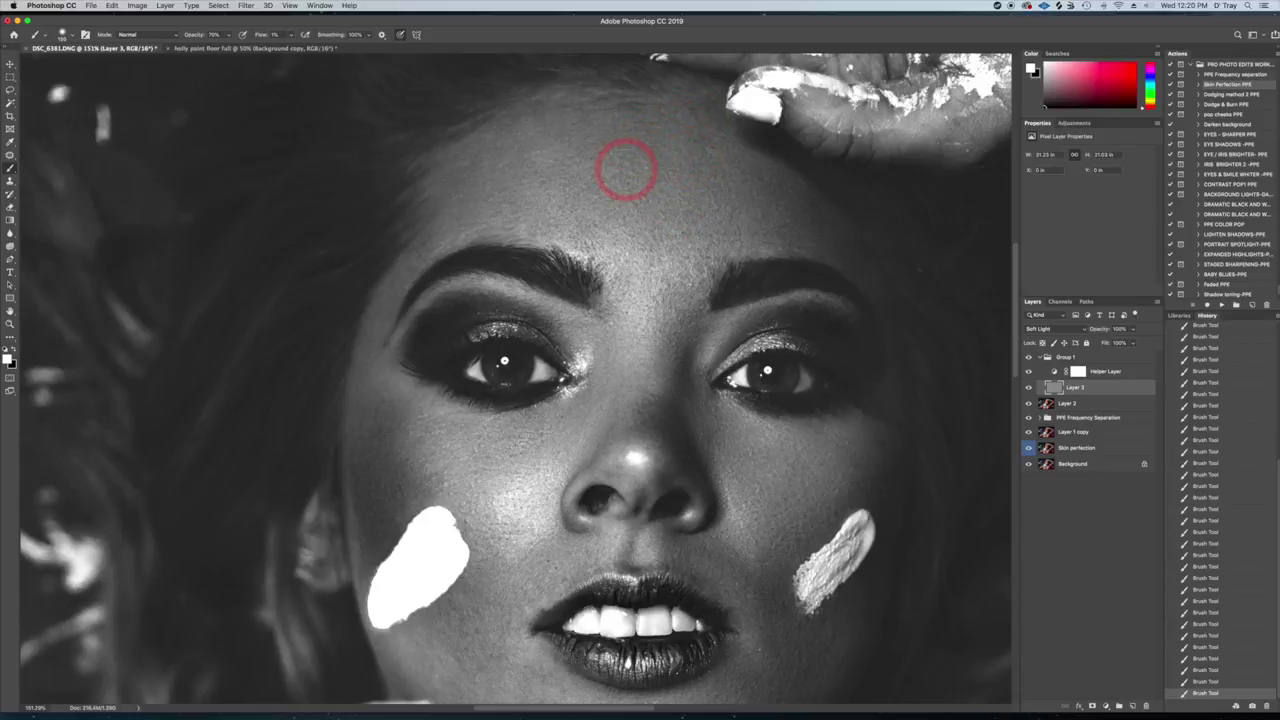
key("bracketright")
key("bracketright")
key("bracketright")
key("bracketright")
key("bracketleft")
key("bracketleft")
key("bracketleft")
key("bracketleft")
key("bracketleft")
left_click_drag(806, 214, 786, 230)
key("bracketleft")
key("bracketleft")
key("bracketleft")
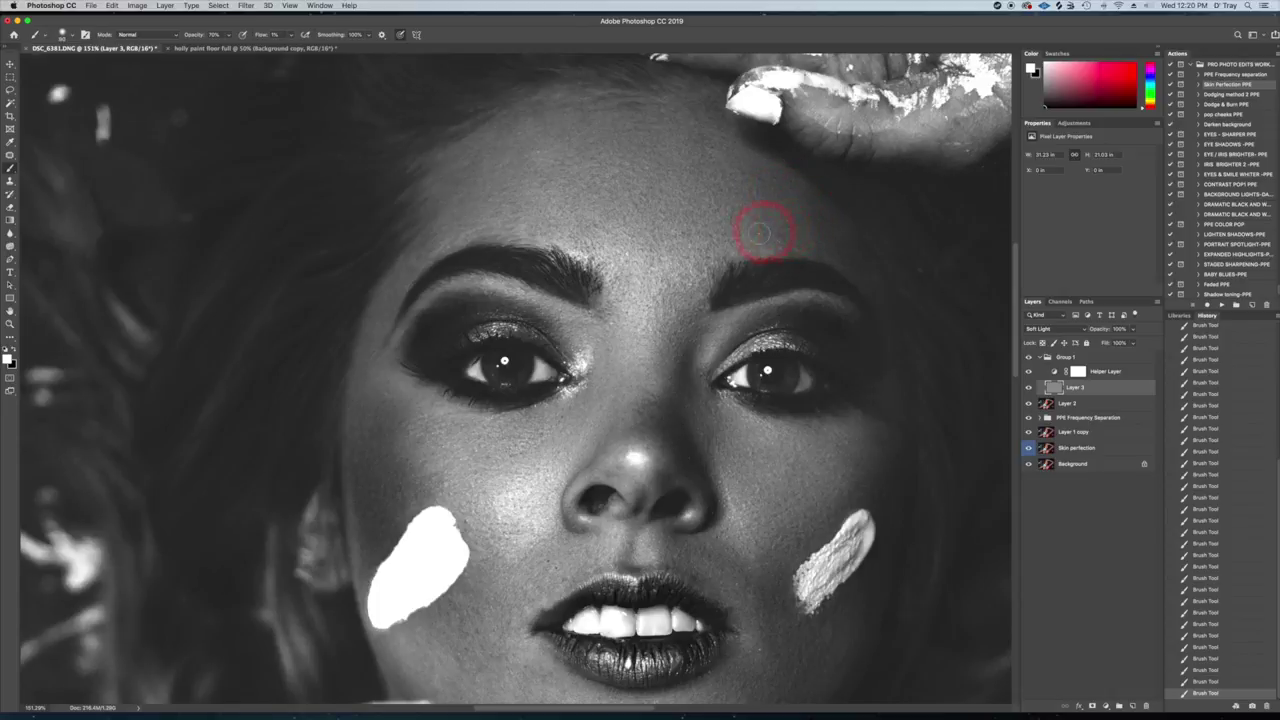
Step: Dodge the outer side of the face and the cheek between the nose and the textured paint smear on Layer 3
key("bracketleft")
key("bracketleft")
key("bracketleft")
key("bracketleft")
mouse_move(912, 430)
left_mouse_down()
mouse_move(863, 414)
mouse_move(877, 403)
mouse_move(896, 424)
mouse_move(883, 449)
mouse_move(894, 429)
mouse_move(940, 440)
mouse_move(851, 409)
mouse_move(909, 429)
left_mouse_up()
left_click_drag(746, 604, 744, 408)
key("bracketright")
key("bracketright")
key("bracketright")
key("bracketright")
mouse_move(723, 345)
left_mouse_down()
mouse_move(738, 370)
mouse_move(723, 368)
mouse_move(749, 386)
mouse_move(771, 380)
mouse_move(751, 400)
mouse_move(766, 443)
mouse_move(766, 374)
mouse_move(762, 385)
mouse_move(777, 363)
mouse_move(769, 349)
mouse_move(740, 374)
mouse_move(719, 350)
mouse_move(731, 266)
mouse_move(766, 434)
mouse_move(777, 289)
mouse_move(803, 206)
mouse_move(766, 174)
mouse_move(750, 213)
mouse_move(766, 189)
mouse_move(566, 214)
mouse_move(557, 194)
mouse_move(502, 192)
mouse_move(505, 171)
mouse_move(560, 243)
mouse_move(860, 449)
mouse_move(769, 191)
mouse_move(500, 163)
mouse_move(391, 134)
mouse_move(503, 168)
mouse_move(709, 157)
mouse_move(666, 200)
mouse_move(709, 291)
mouse_move(529, 166)
mouse_move(530, 155)
mouse_move(757, 269)
mouse_move(723, 271)
mouse_move(723, 257)
mouse_move(751, 294)
mouse_move(755, 408)
mouse_move(749, 374)
mouse_move(720, 349)
mouse_move(767, 403)
mouse_move(768, 453)
mouse_move(771, 400)
mouse_move(749, 374)
mouse_move(760, 360)
mouse_move(740, 380)
mouse_move(757, 357)
mouse_move(740, 383)
mouse_move(808, 371)
mouse_move(771, 406)
mouse_move(772, 455)
mouse_move(777, 380)
mouse_move(749, 380)
mouse_move(777, 358)
mouse_move(751, 366)
mouse_move(694, 343)
mouse_move(690, 378)
mouse_move(694, 343)
mouse_move(723, 357)
mouse_move(751, 380)
mouse_move(773, 437)
mouse_move(766, 386)
mouse_move(789, 380)
left_mouse_up()
Step: Fine-tune the red and blue amounts of the Helper Layer's Channel Mixer to adjust the contrast of the black-and-white view
left_click(1052, 390)
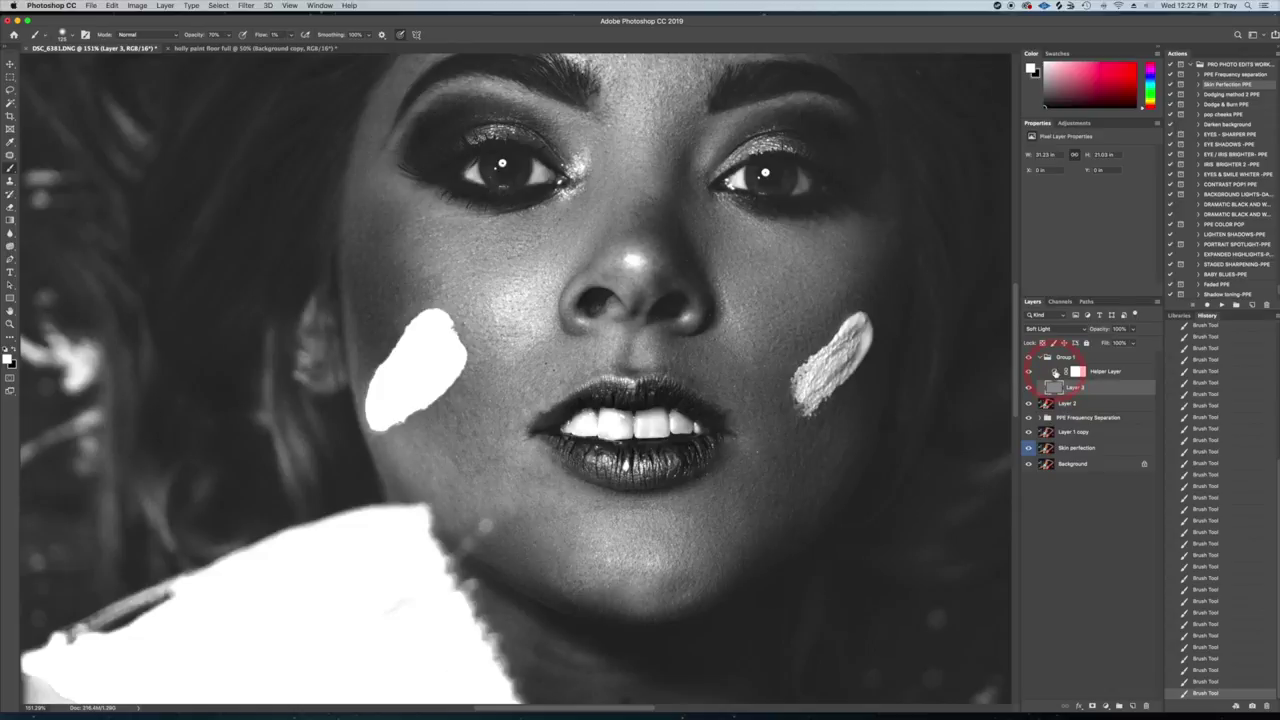
left_click(1056, 372)
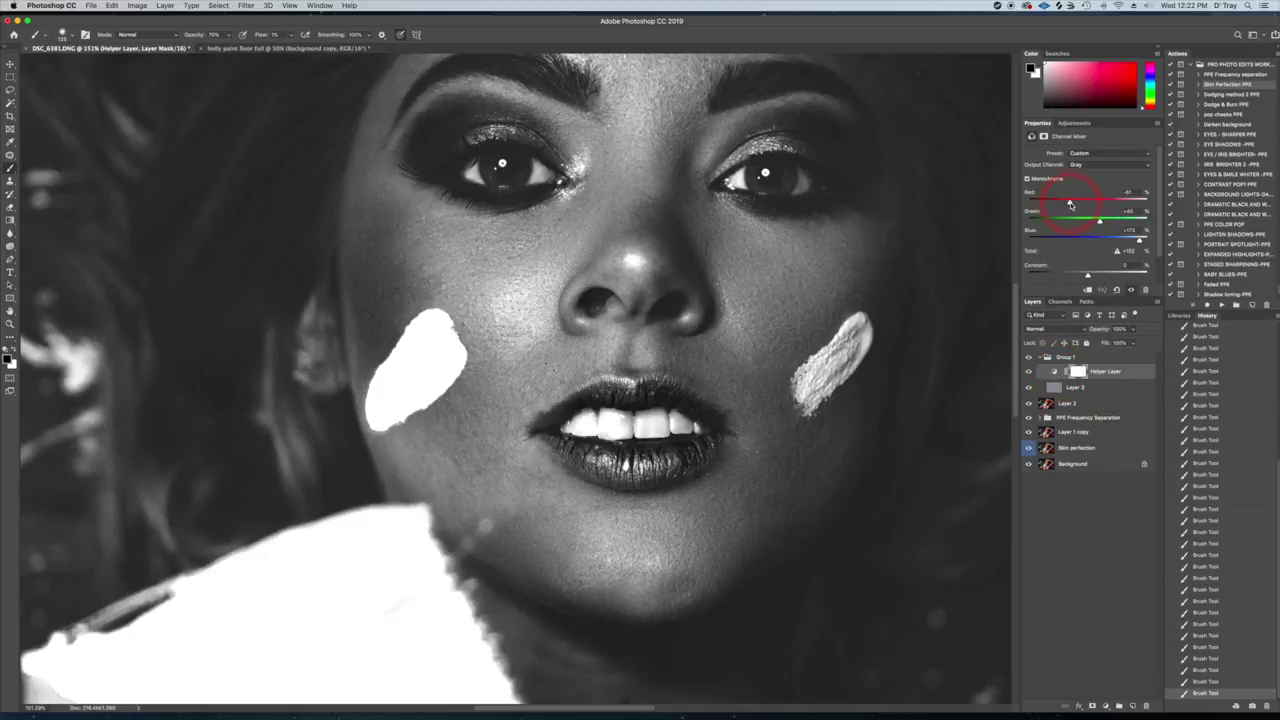
left_click_drag(1070, 204, 1068, 205)
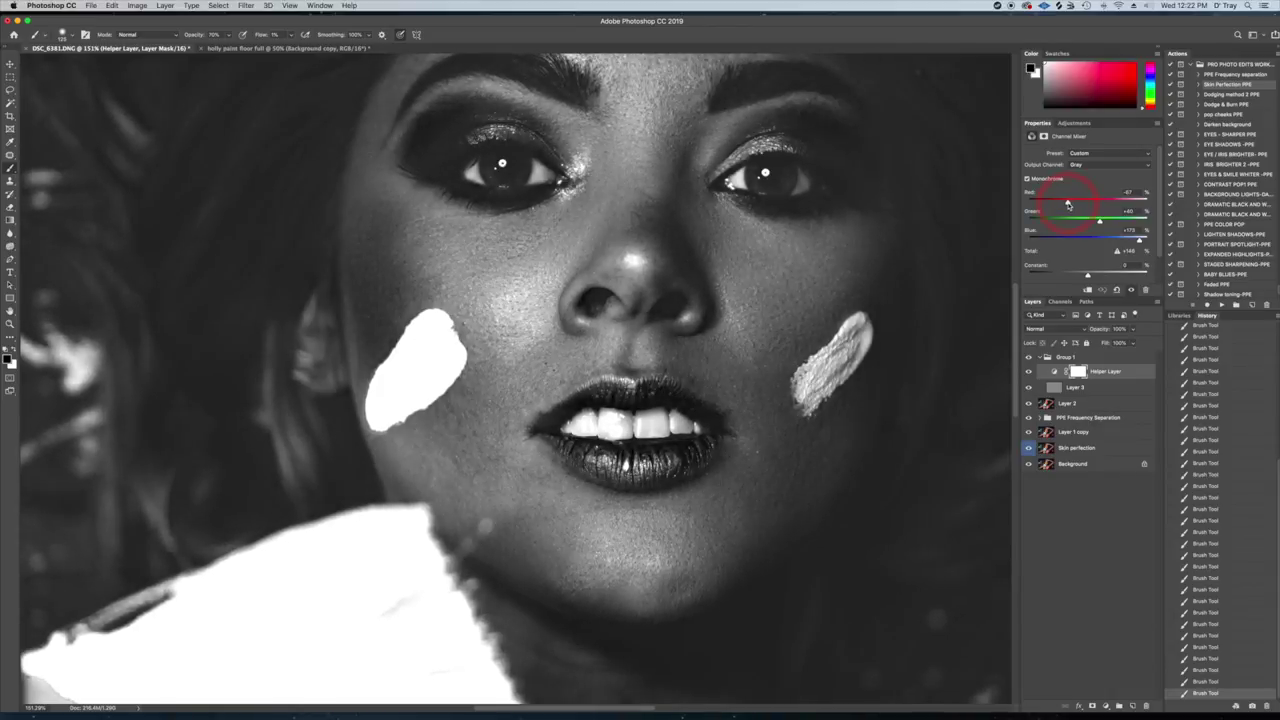
left_click_drag(1066, 205, 1062, 204)
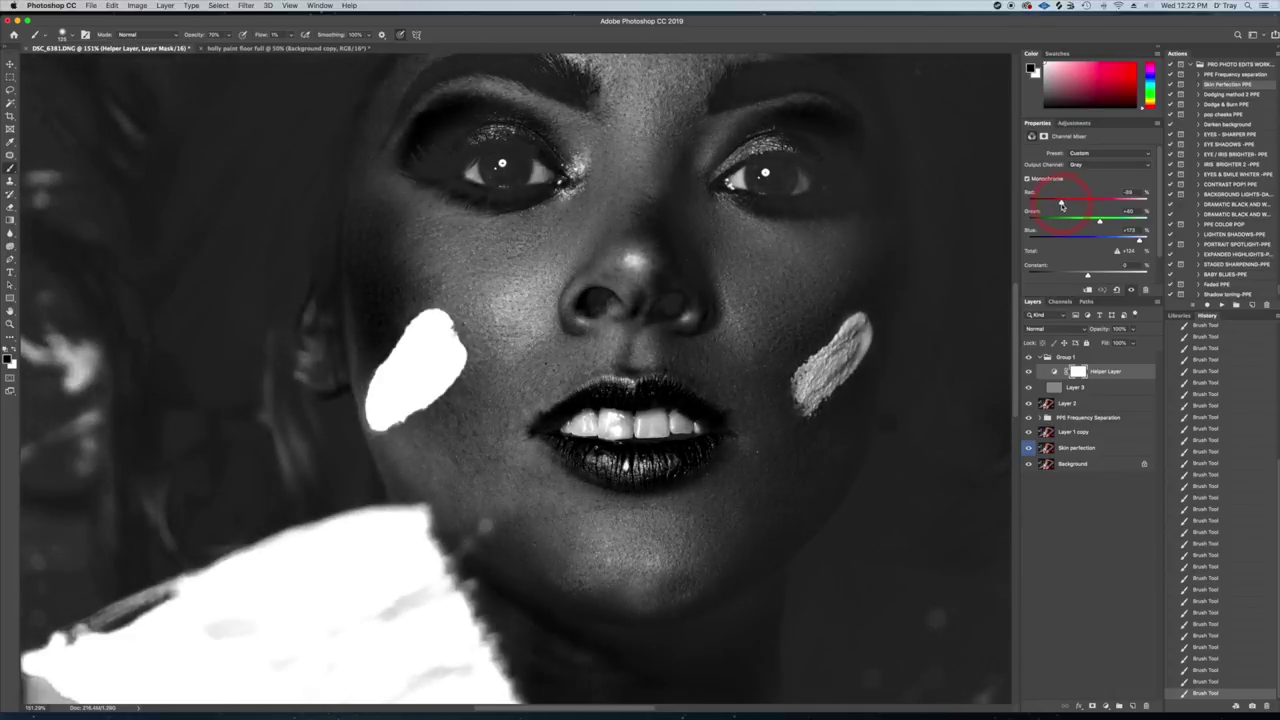
left_click_drag(1062, 205, 1069, 205)
left_click_drag(1140, 244, 1143, 244)
Step: Toggle Layer 3's visibility and examine how the dodging has evened out the face
left_click(1030, 386)
left_click(1032, 386)
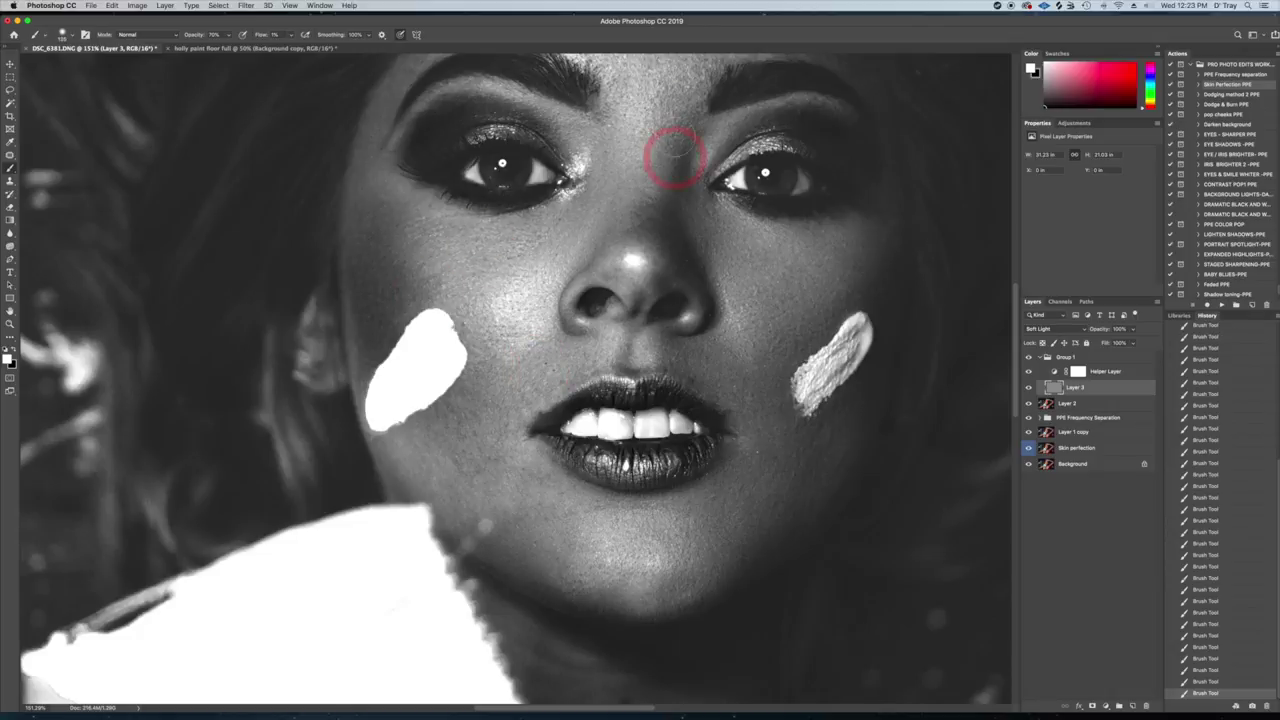
scroll(558, 455, "up", 5)
scroll(487, 300, "down", 5)
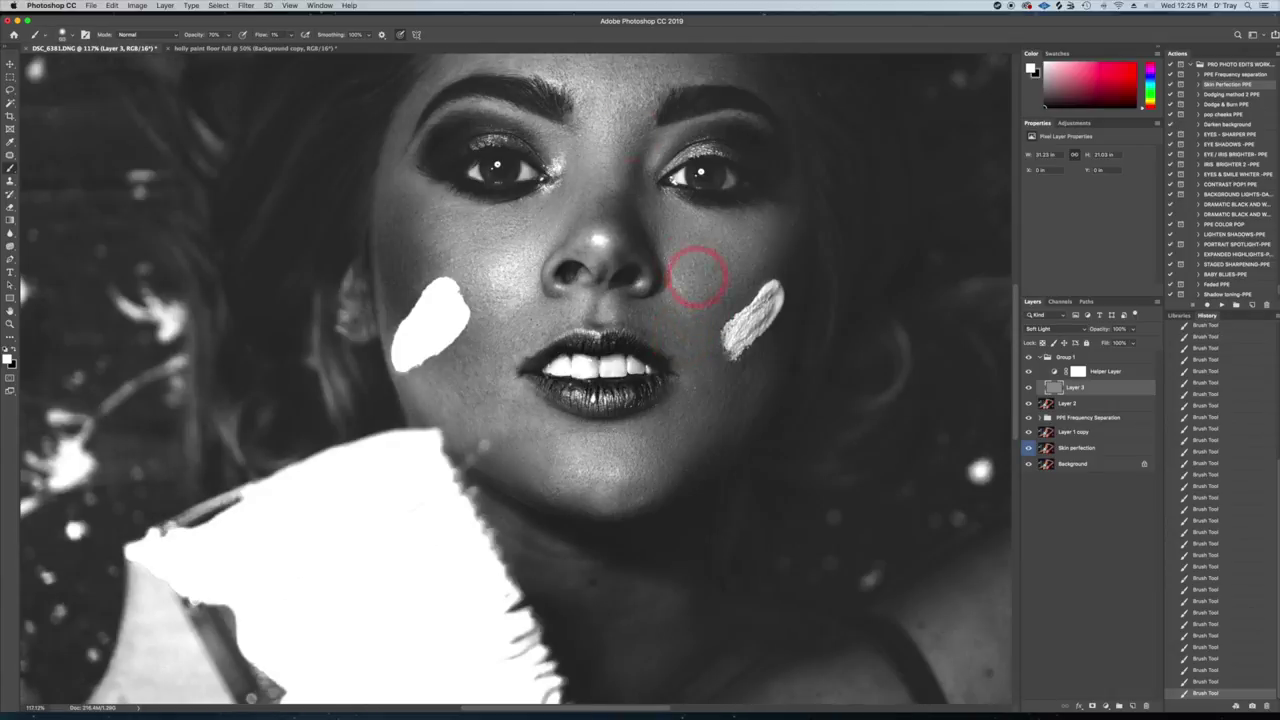
scroll(463, 222, "down", 5)
scroll(650, 320, "down", 4)
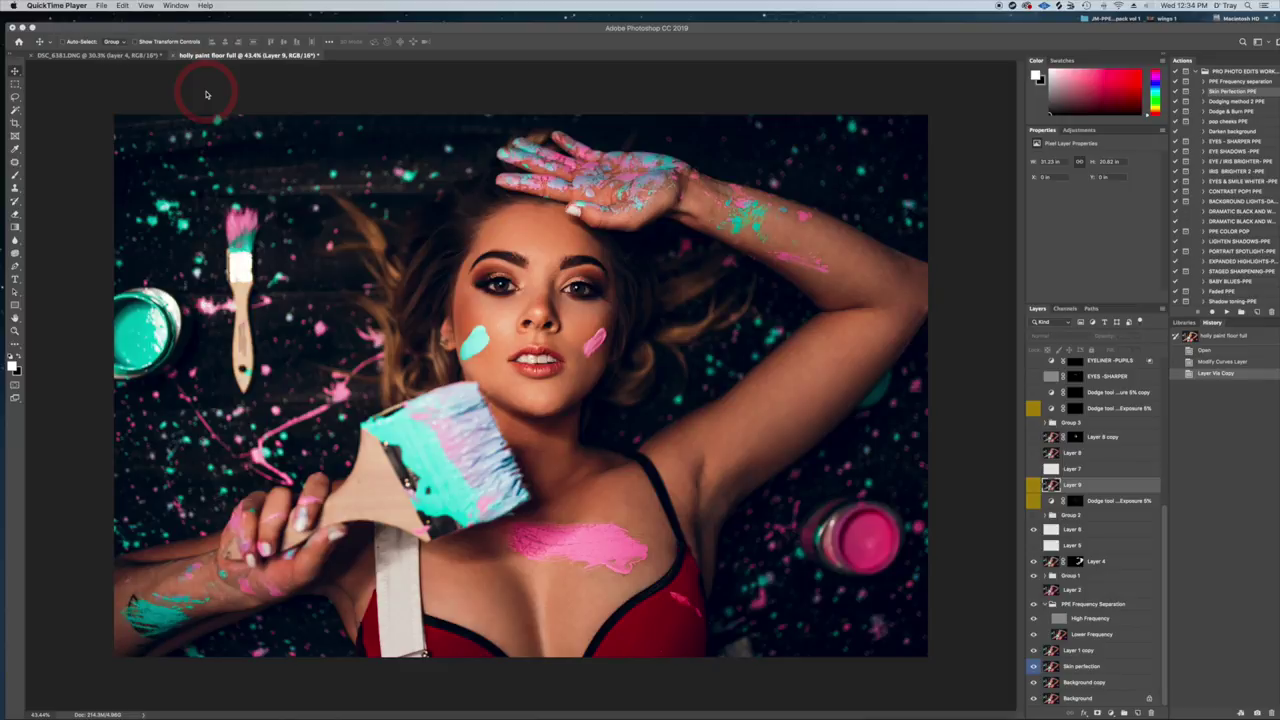
Step: In the holly paint floor full document, expand Group 1 and toggle the Helper Layer to inspect the finished skin in black and white
left_click(322, 28)
mouse_move(316, 27)
left_mouse_down()
mouse_move(314, 50)
mouse_move(305, 29)
left_mouse_up()
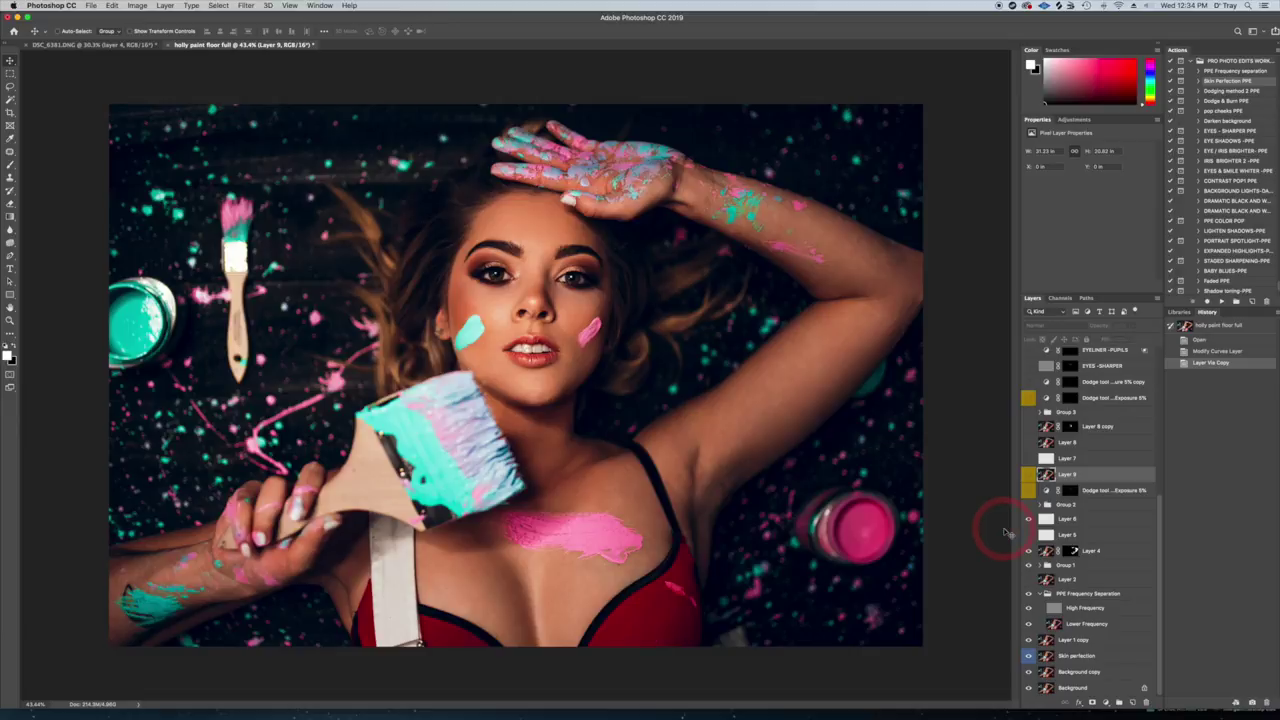
left_click_drag(998, 531, 994, 534)
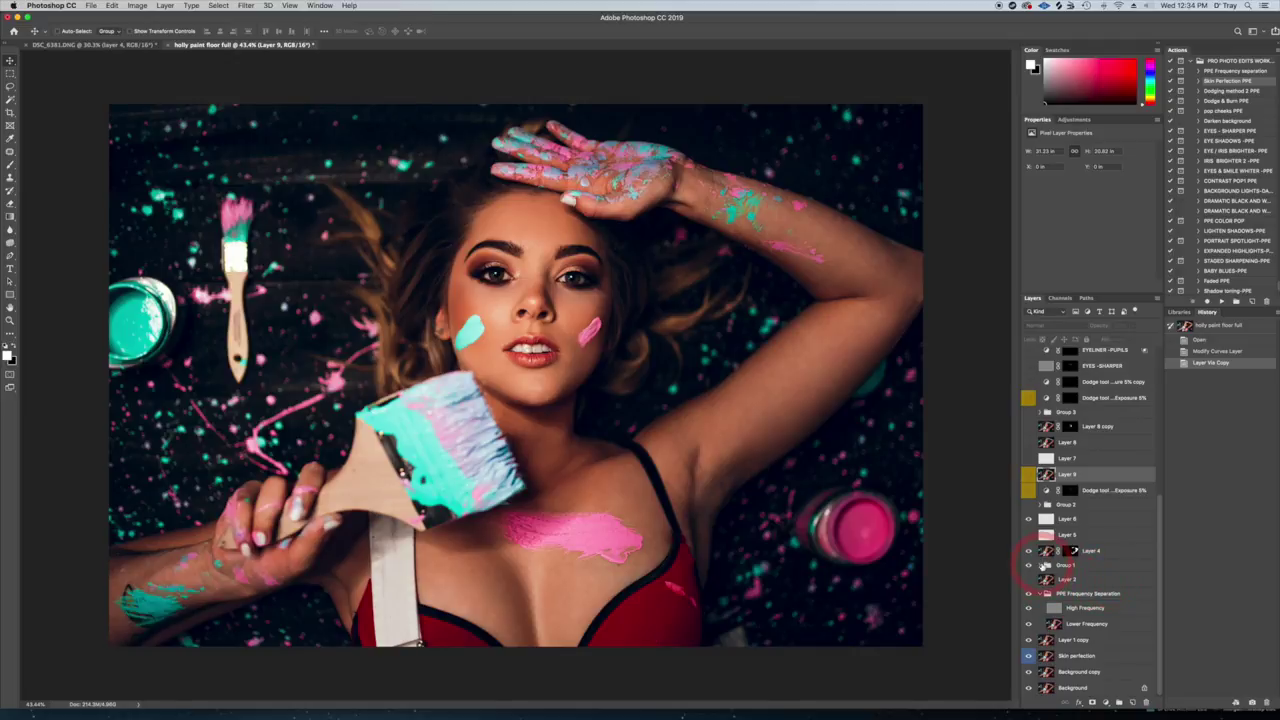
left_click_drag(1043, 566, 1043, 567)
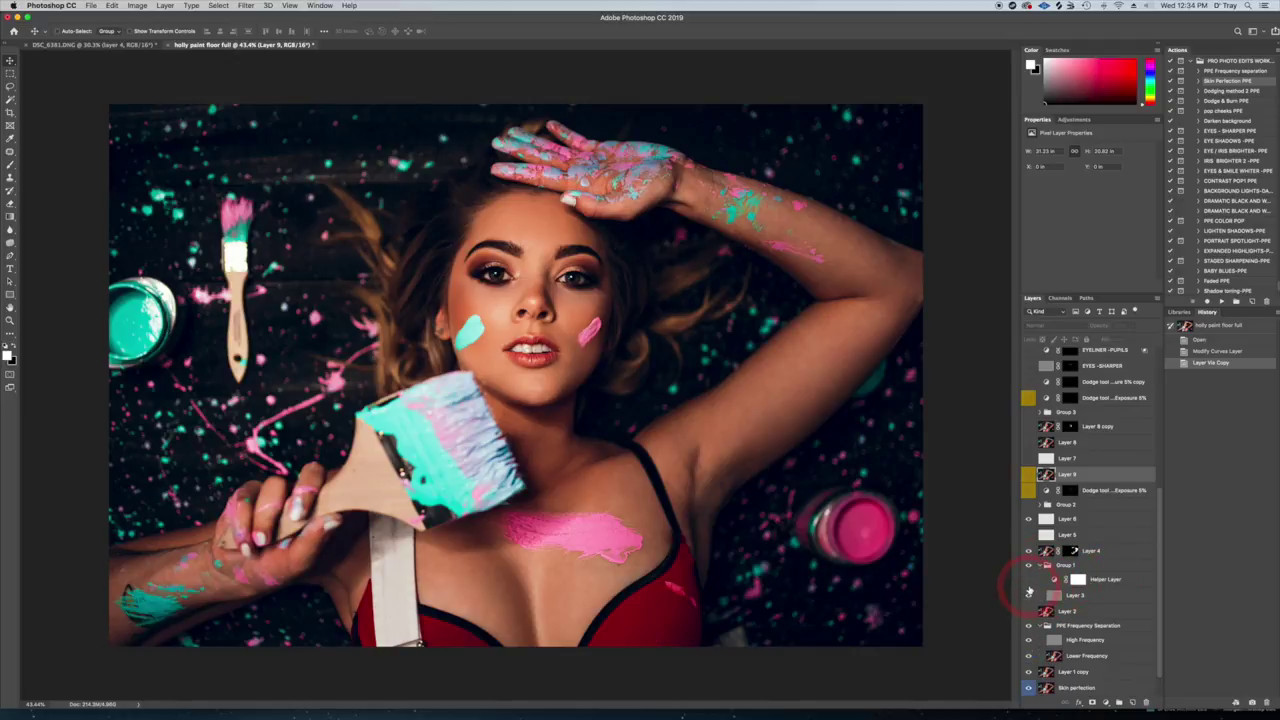
left_click_drag(1029, 596, 1029, 581)
left_click(1029, 581)
left_click(1029, 581)
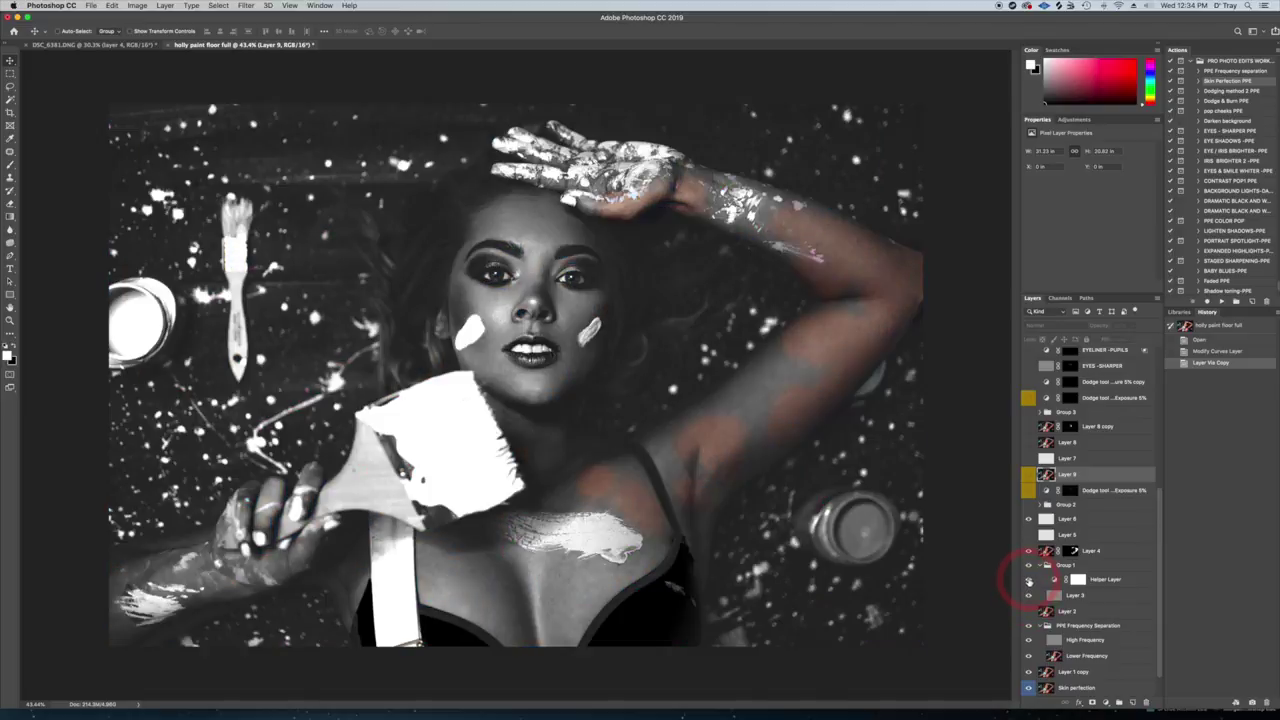
left_click(1029, 581)
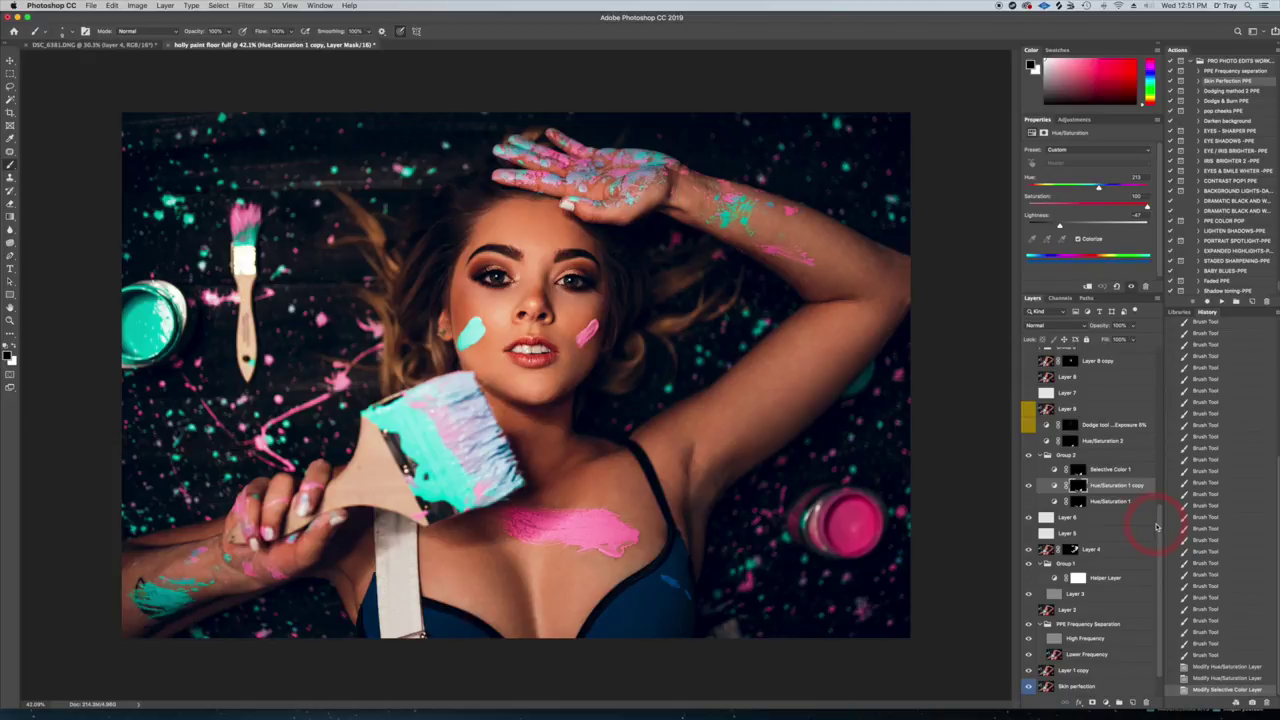
Step: Show Selective Color 1 in Group 2, compare the bra with and without the group's recoloring, and leave Group 2 hidden
left_click(1028, 456)
left_click(1028, 470)
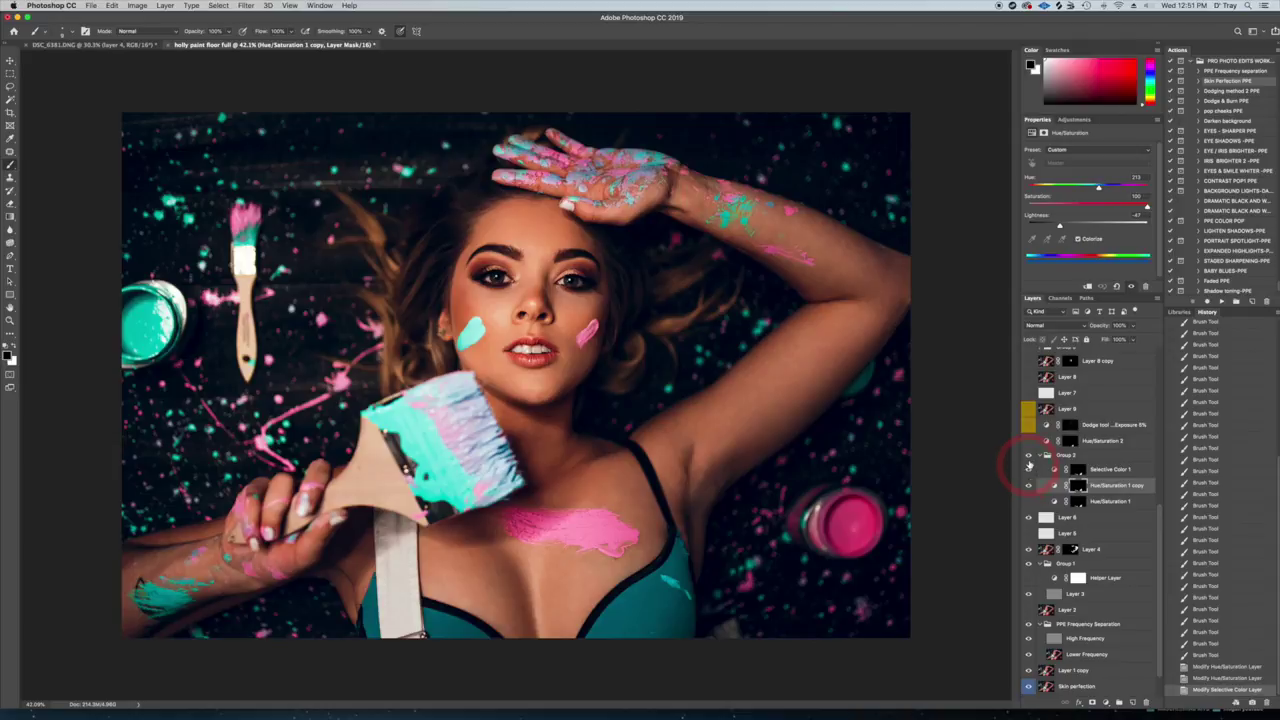
left_click(1029, 457)
left_click(1029, 457)
left_click(1029, 458)
left_click(1029, 458)
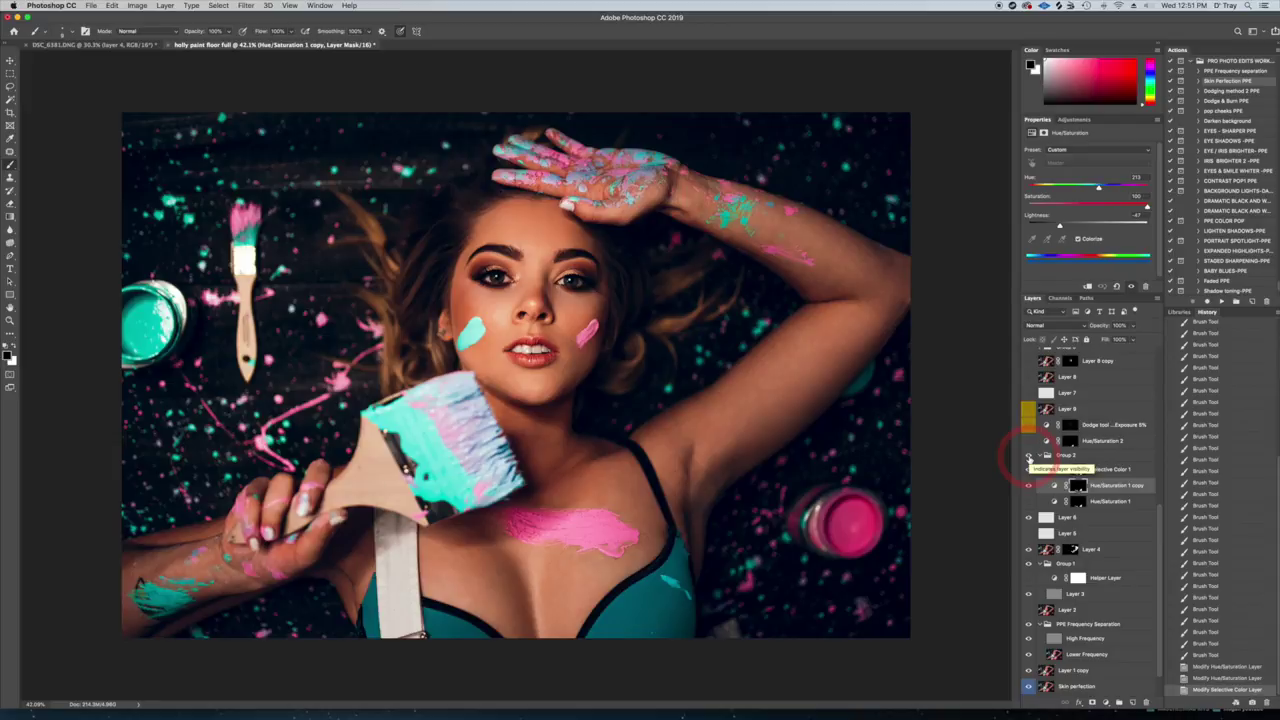
left_click(1029, 457)
Step: Delete the layer mask of the Hue/Saturation 2 adjustment layer
left_click(1116, 447)
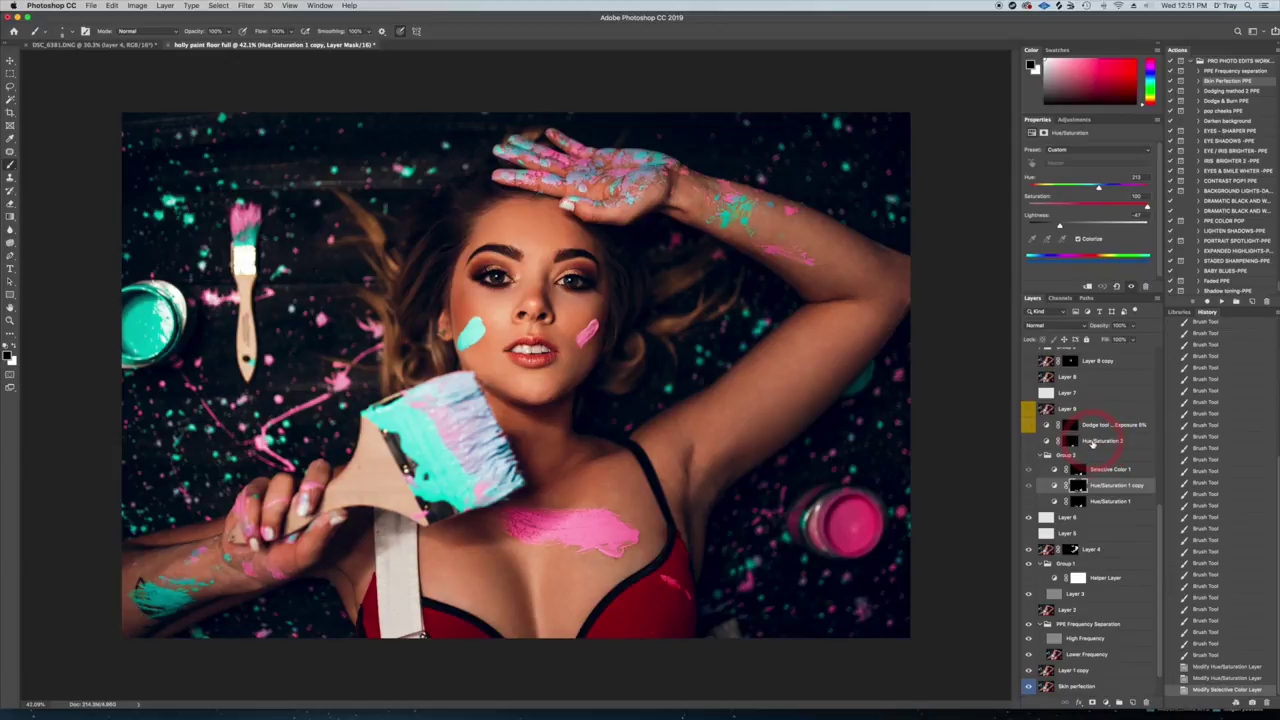
left_click(1092, 443)
left_click(1148, 702)
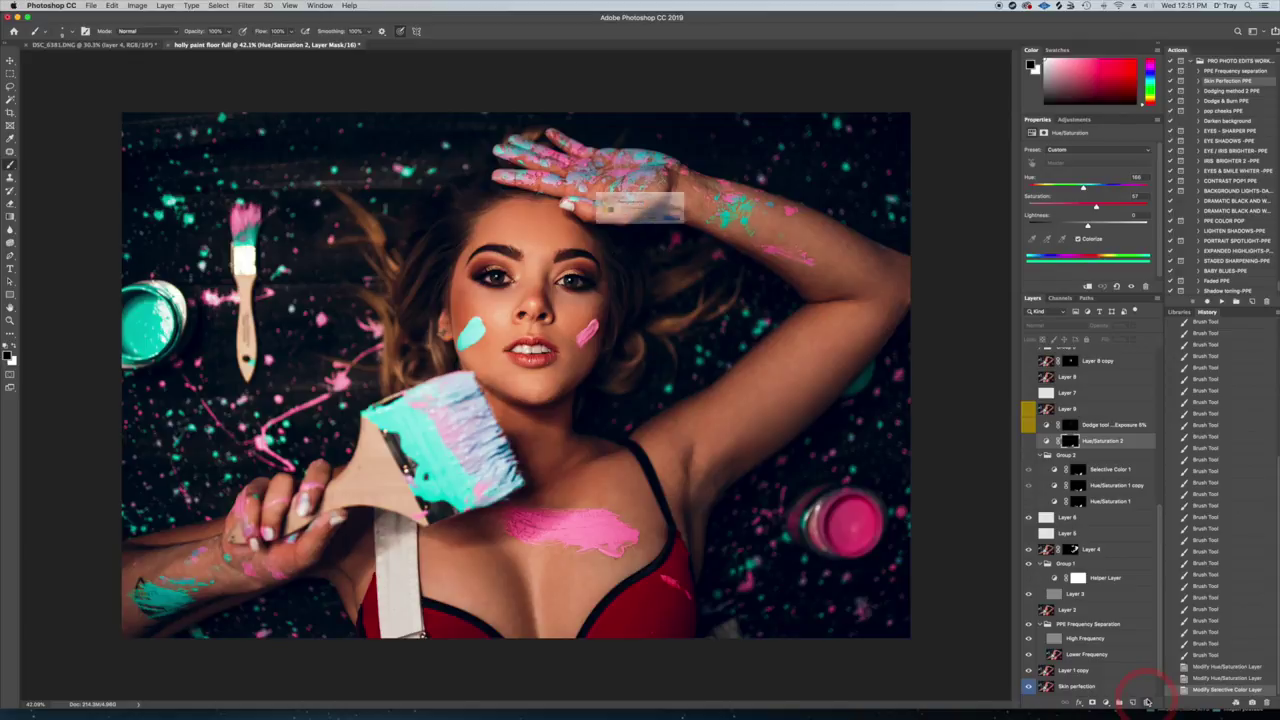
left_click(714, 230)
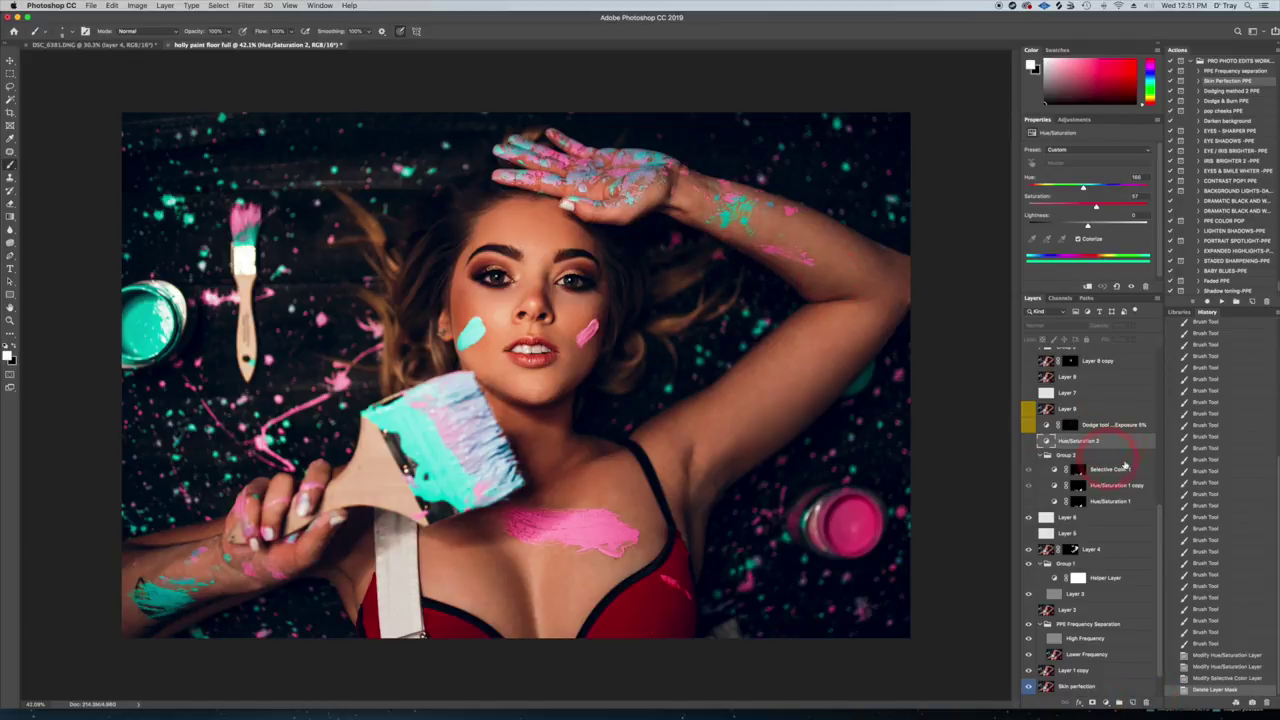
Step: Add a new Hue/Saturation adjustment layer above Hue/Saturation 2 with Colorize enabled and the hue set to 248
left_click(1073, 120)
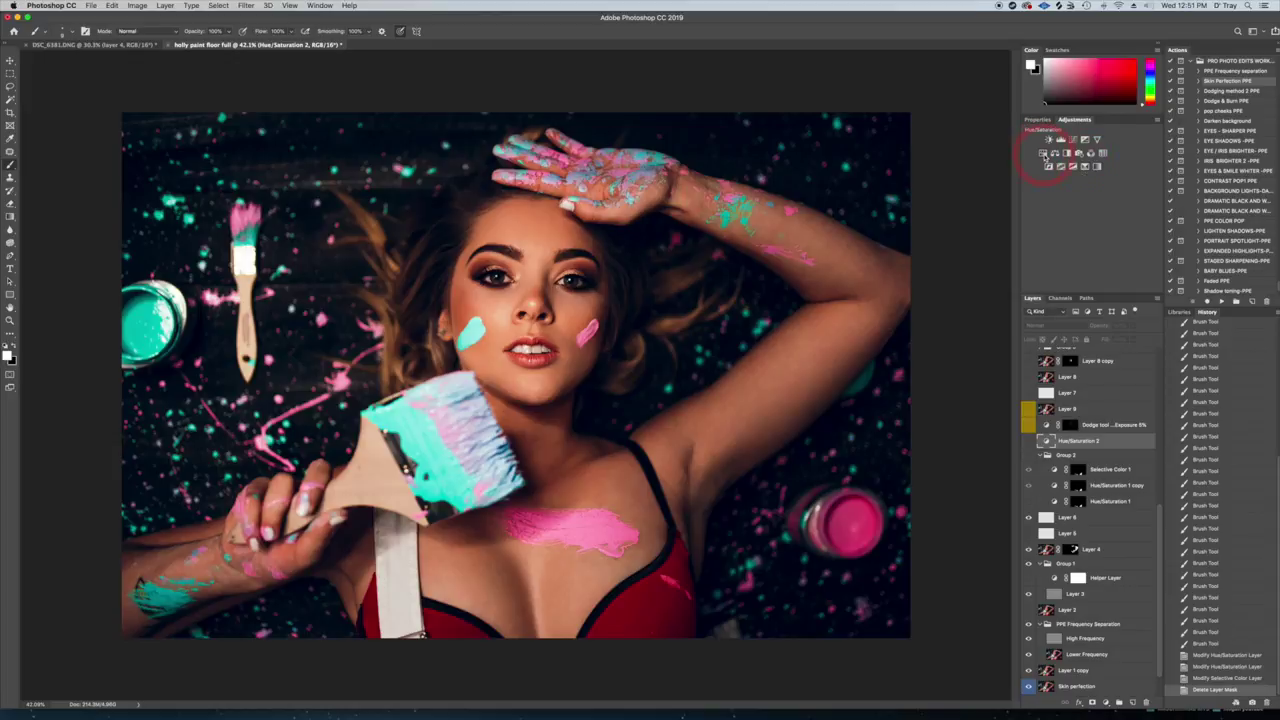
left_click(1042, 153)
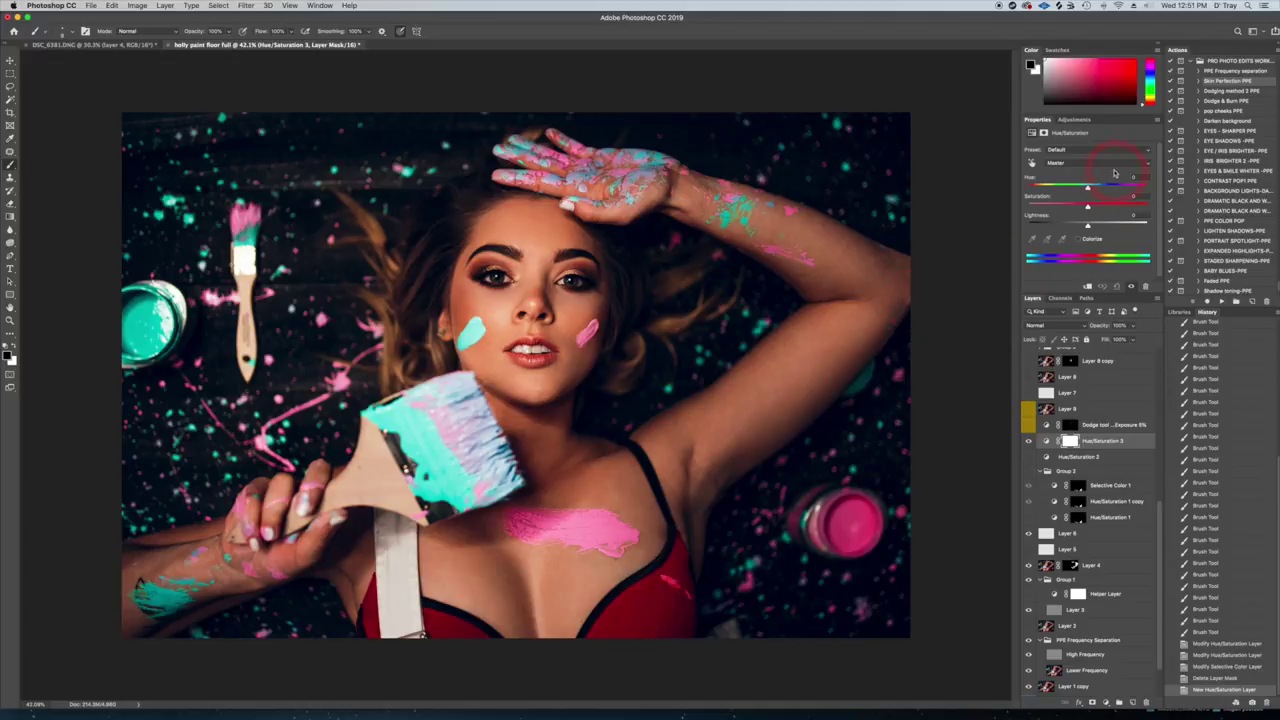
left_click(1078, 240)
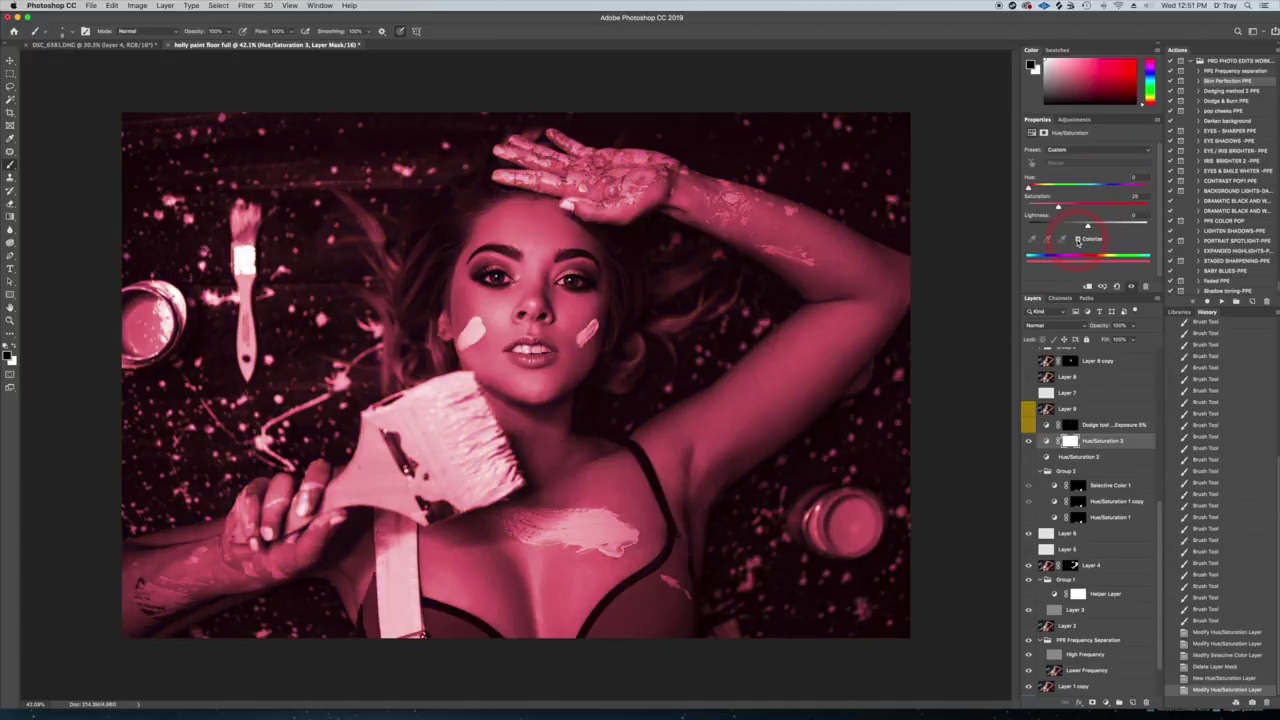
left_click_drag(1028, 190, 1113, 196)
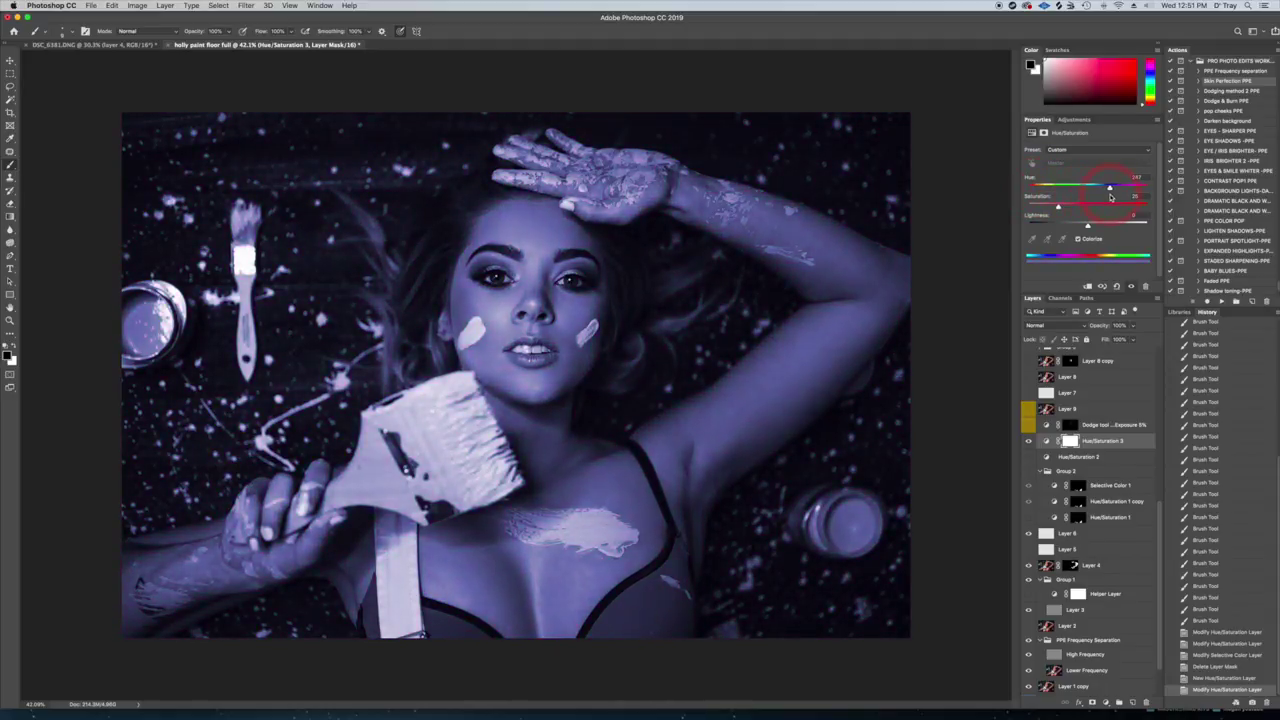
Step: Invert the new Hue/Saturation layer's mask to black and make white the foreground color
left_click(1072, 443)
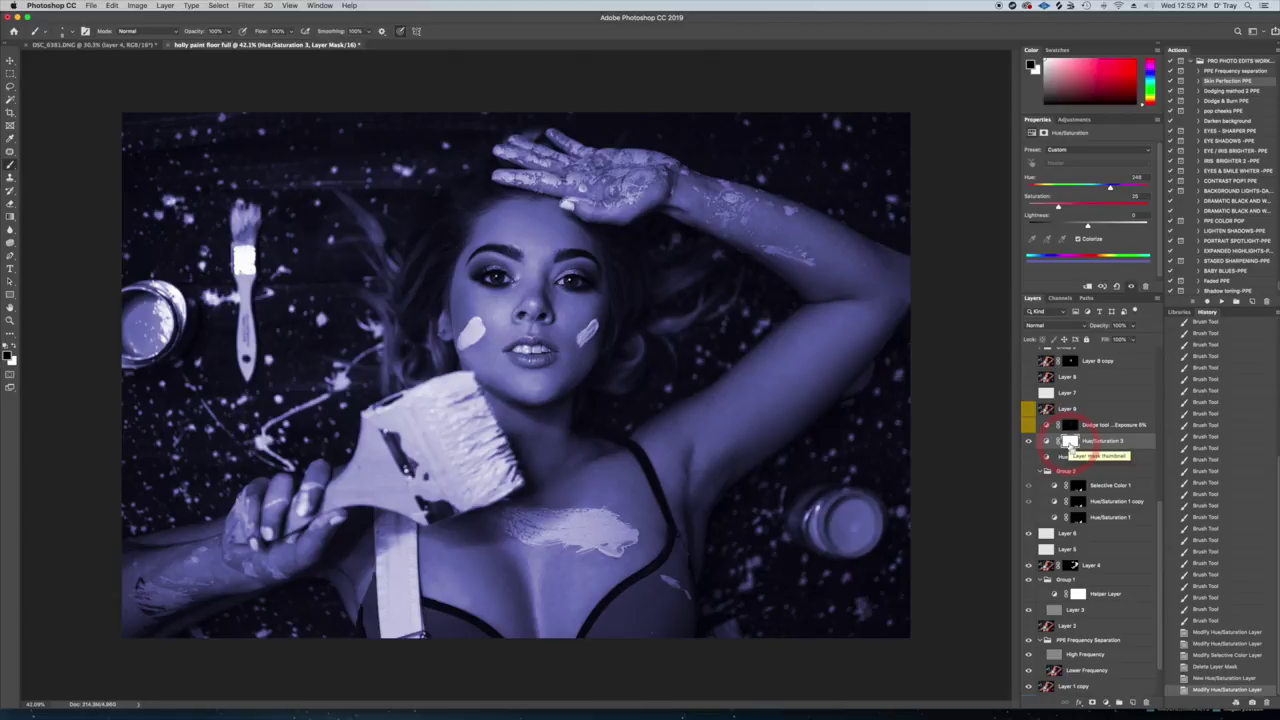
key("super+i")
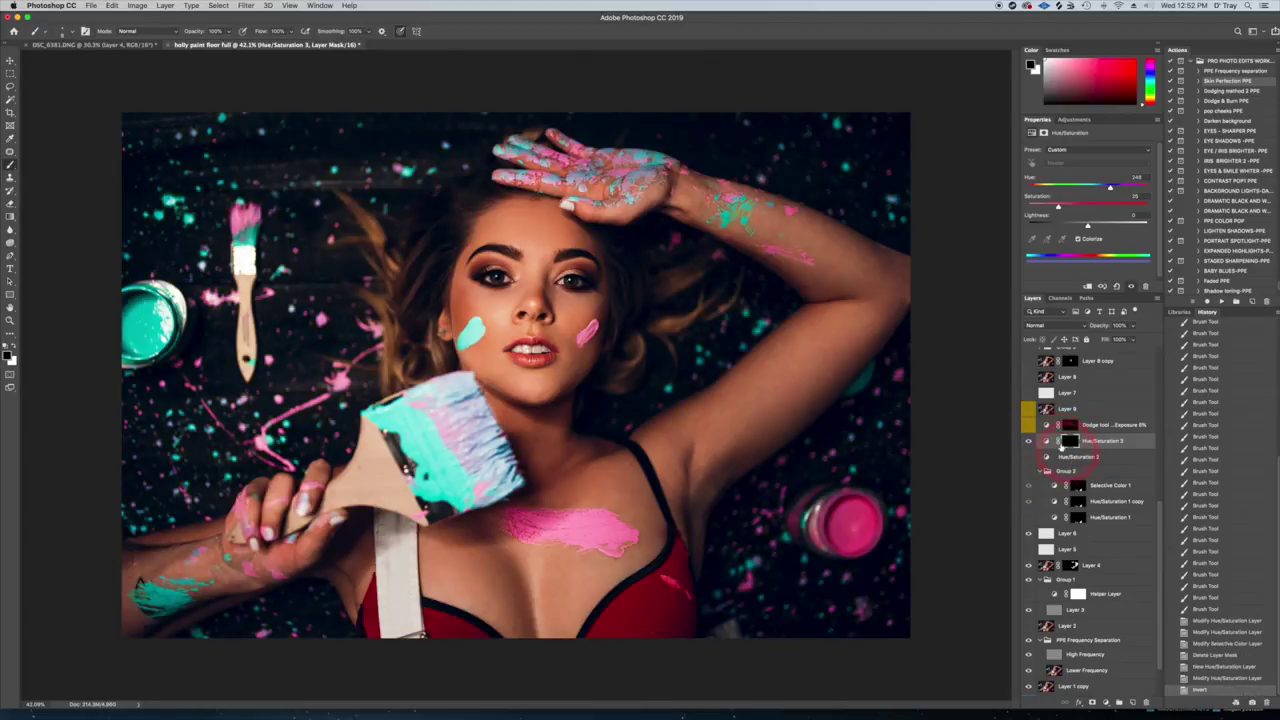
left_click(15, 347)
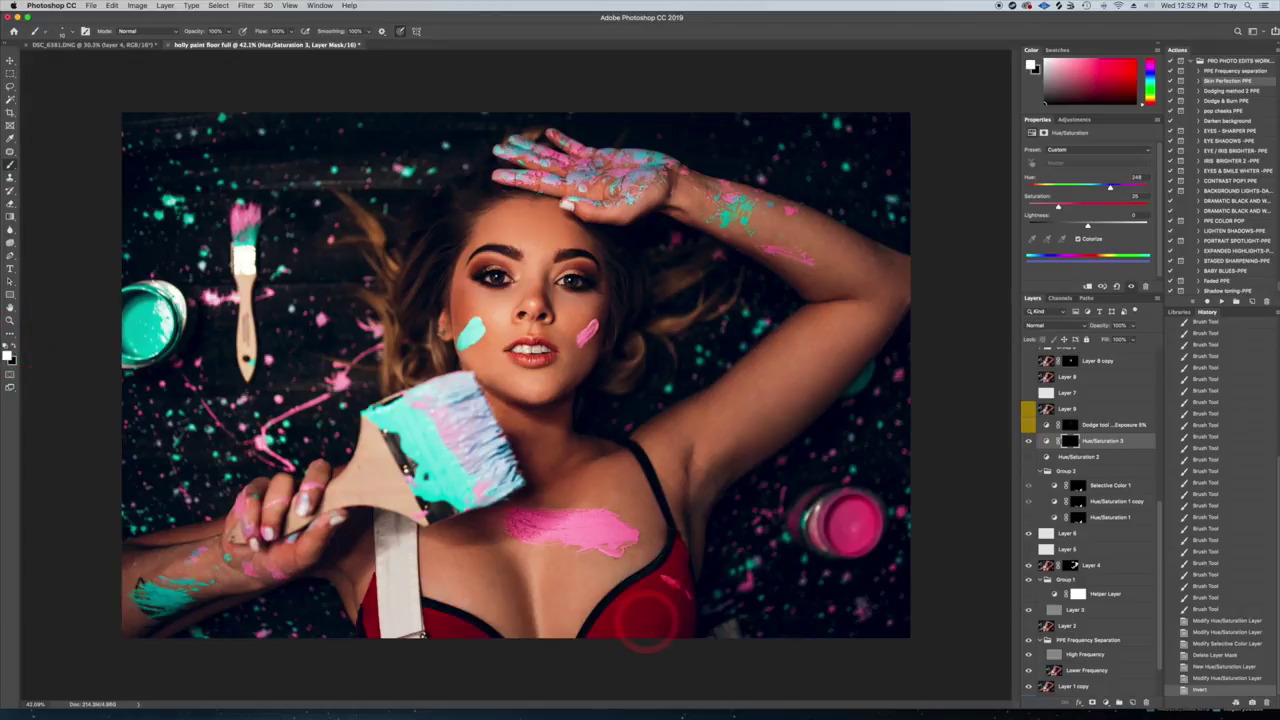
Step: Paint white on the adjustment's mask over the red bra cup beneath the raised arm to recolor it purple-blue
key("bracketright")
key("bracketright")
key("bracketright")
mouse_move(650, 606)
left_mouse_down()
mouse_move(633, 650)
mouse_move(658, 654)
mouse_move(672, 622)
mouse_move(681, 640)
mouse_move(685, 628)
mouse_move(641, 638)
mouse_move(655, 634)
mouse_move(654, 614)
mouse_move(597, 646)
mouse_move(661, 612)
mouse_move(669, 644)
mouse_move(673, 580)
mouse_move(618, 630)
mouse_move(657, 599)
mouse_move(676, 649)
mouse_move(660, 614)
left_mouse_up()
key("bracketleft")
key("bracketleft")
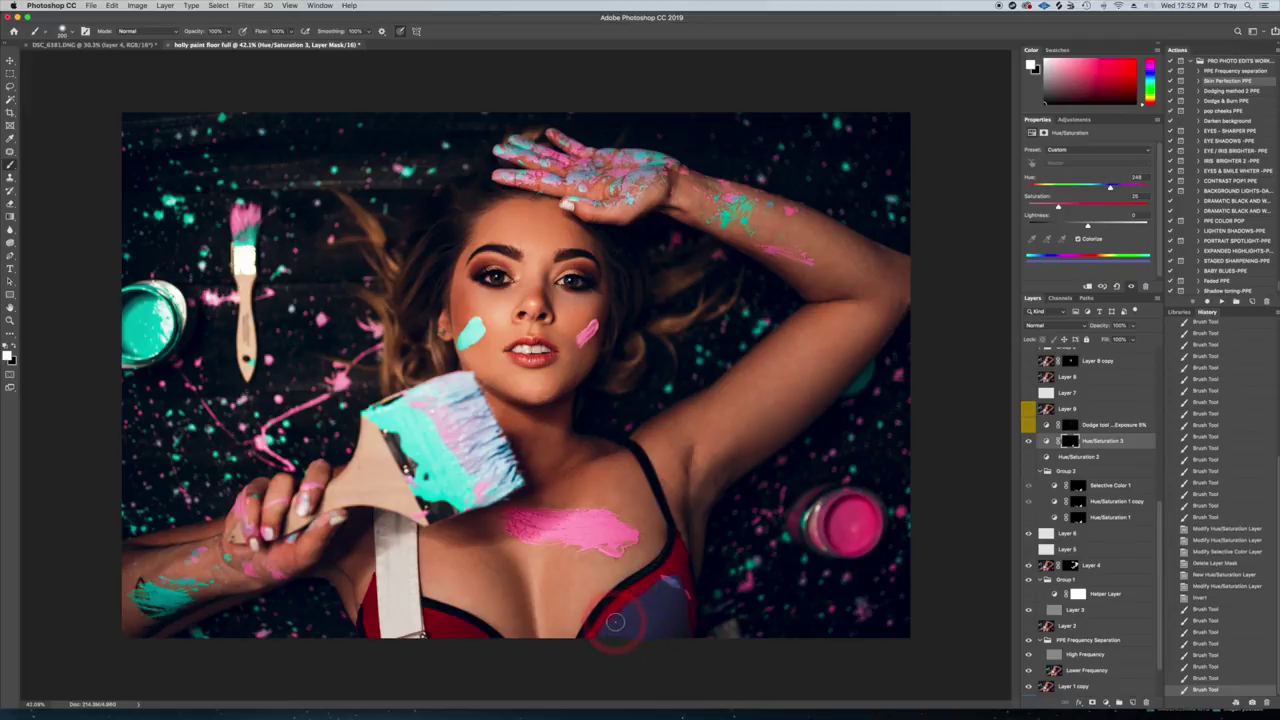
mouse_move(591, 650)
left_mouse_down()
mouse_move(651, 644)
mouse_move(668, 629)
mouse_move(673, 643)
mouse_move(680, 575)
mouse_move(636, 607)
mouse_move(680, 572)
left_mouse_up()
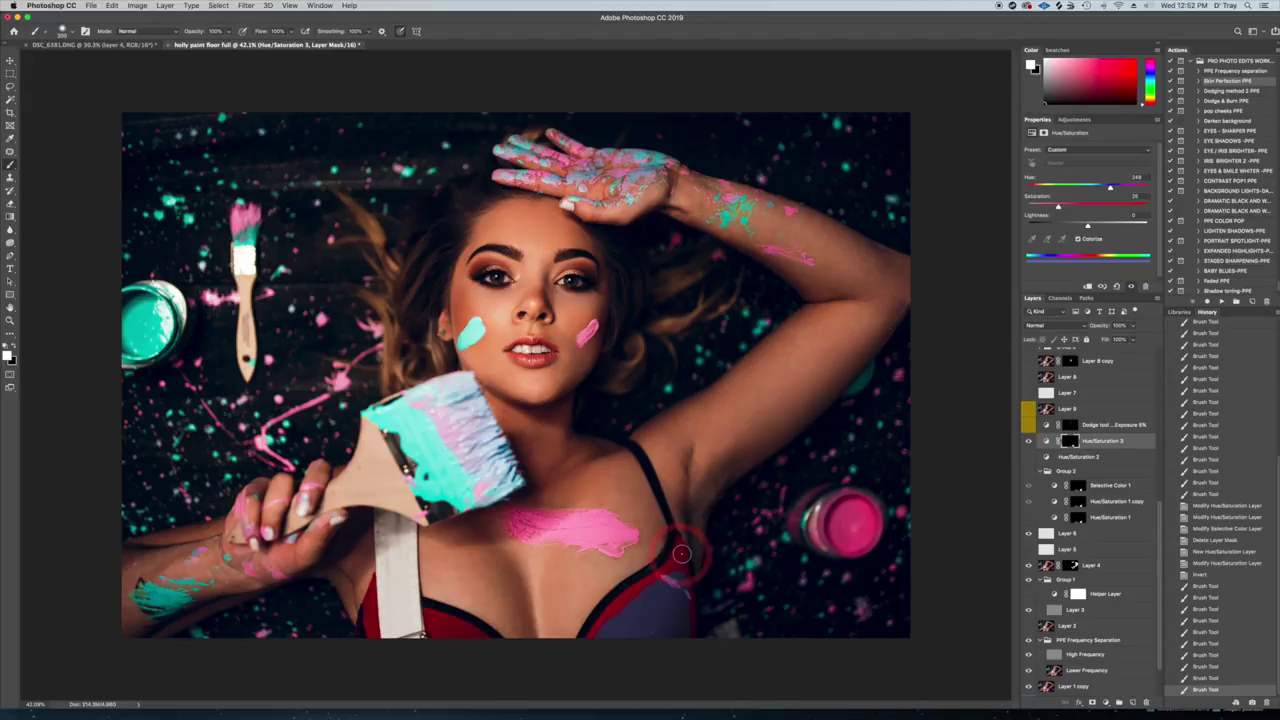
Step: Paint white on the Hue/Saturation 3 mask along the upper edge of the bra cup beneath the raised arm
scroll(672, 535, "up", 2)
scroll(680, 545, "up", 2)
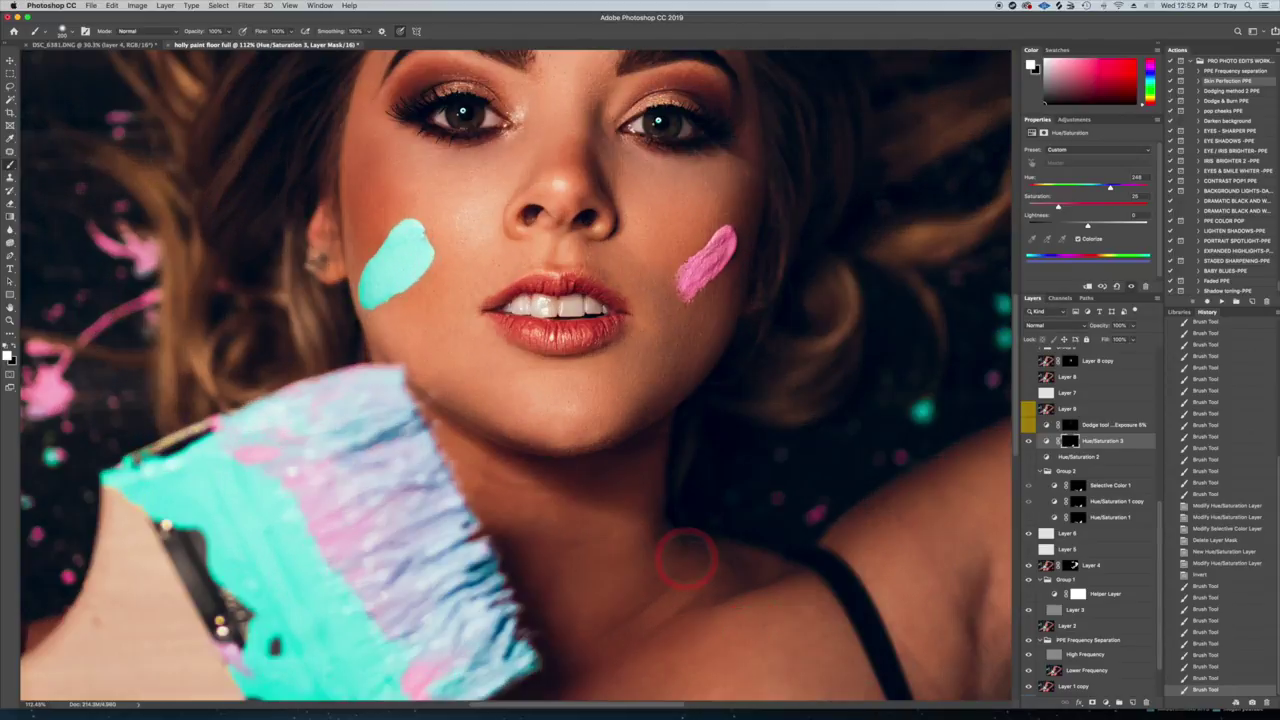
scroll(751, 609, "up", 2)
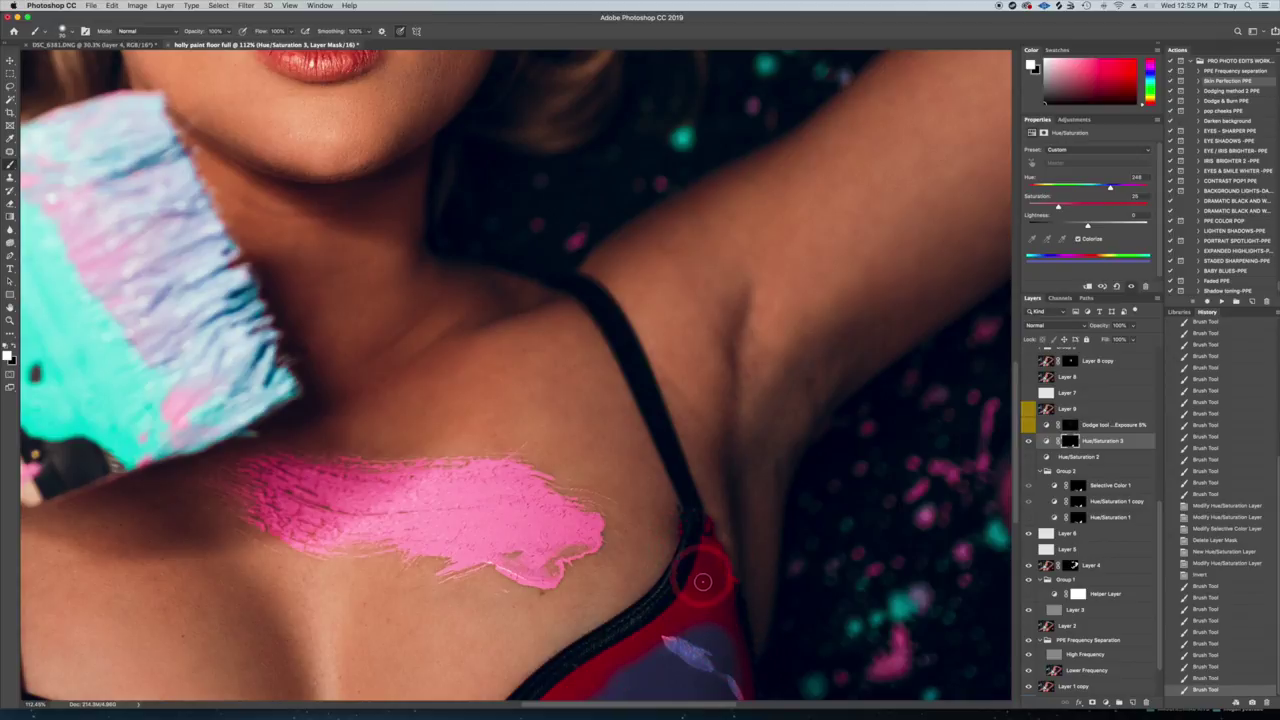
left_click_drag(642, 642, 655, 638)
left_click_drag(654, 638, 639, 640)
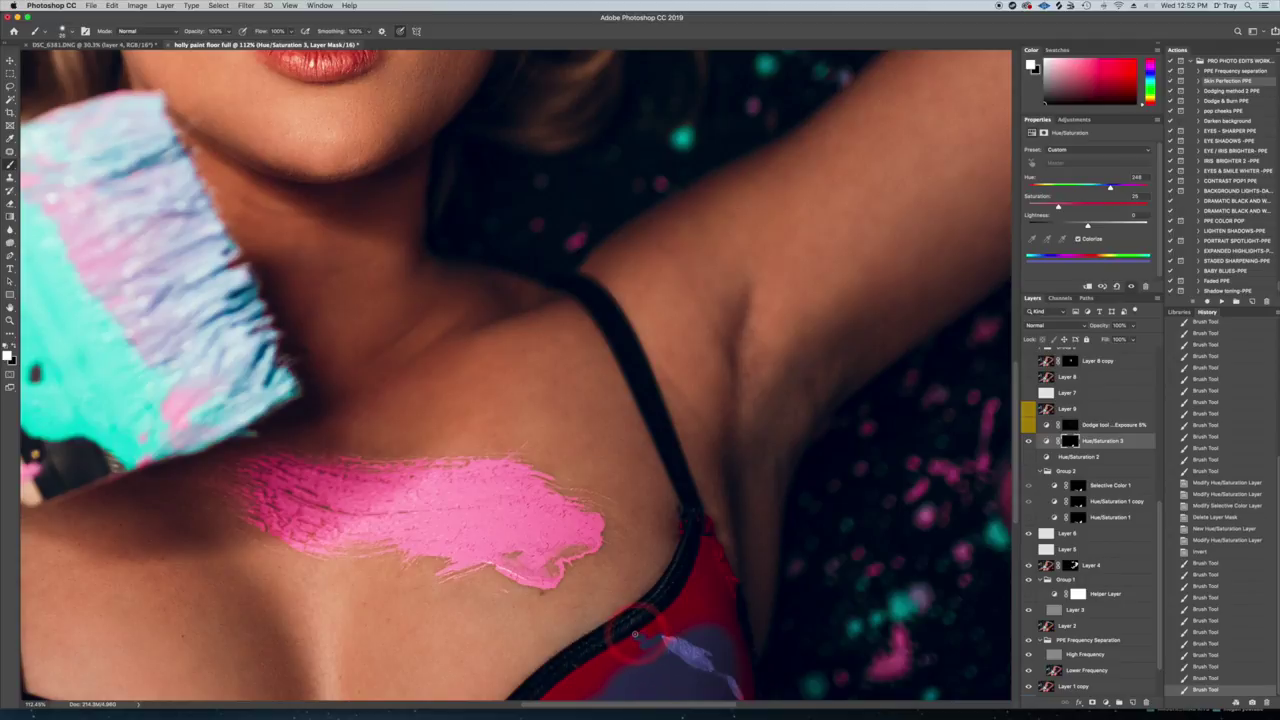
left_click(646, 627)
left_click(656, 620)
left_click(671, 611)
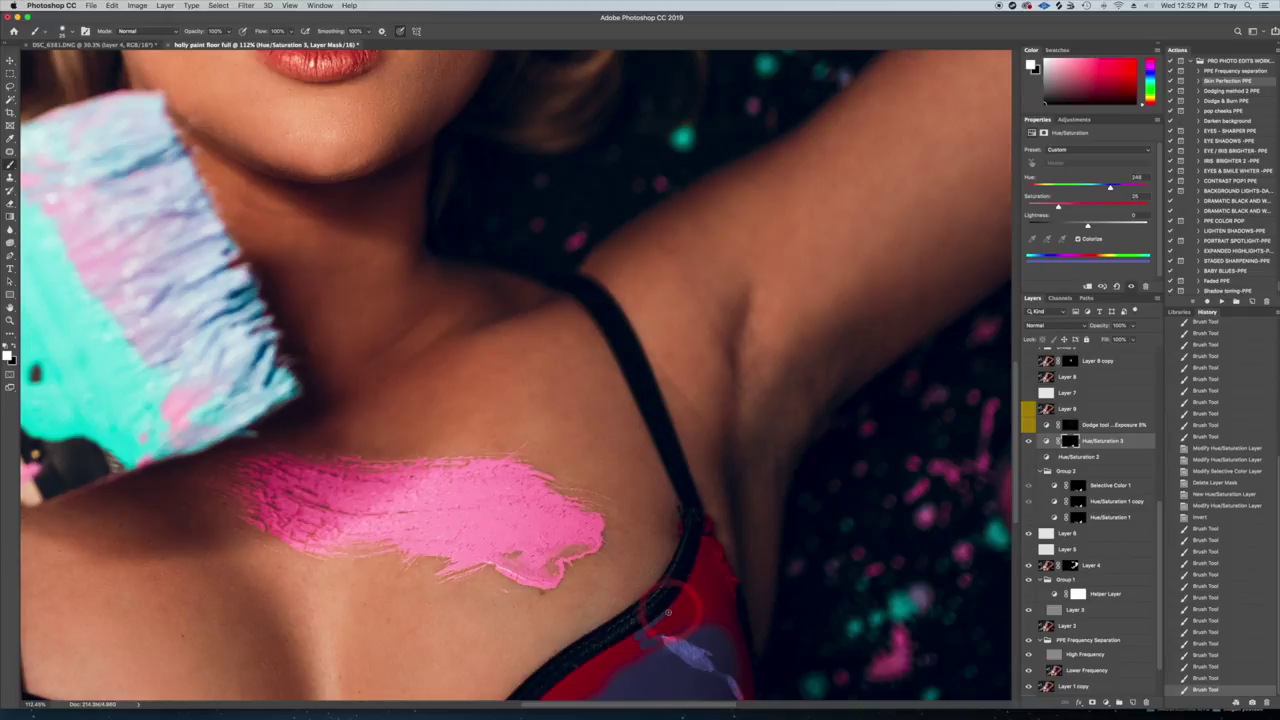
left_click(673, 605)
left_click(690, 572)
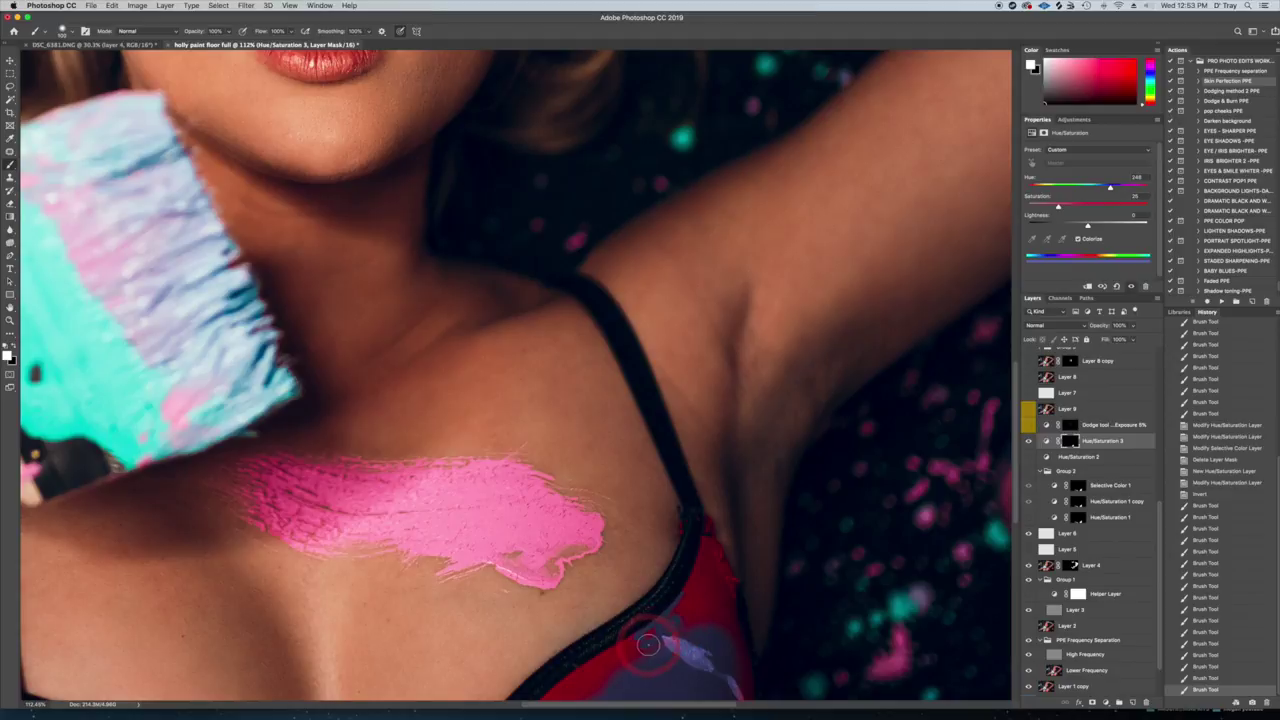
Step: Extend the purple-blue recolor with a smaller brush up the inner edge of that cup to where it meets the black strap
mouse_move(659, 637)
left_mouse_down()
mouse_move(688, 598)
mouse_move(698, 626)
mouse_move(659, 660)
mouse_move(616, 660)
mouse_move(652, 680)
mouse_move(702, 625)
mouse_move(703, 490)
left_mouse_up()
key("bracketleft")
key("bracketleft")
key("bracketleft")
key("bracketleft")
key("bracketleft")
key("bracketleft")
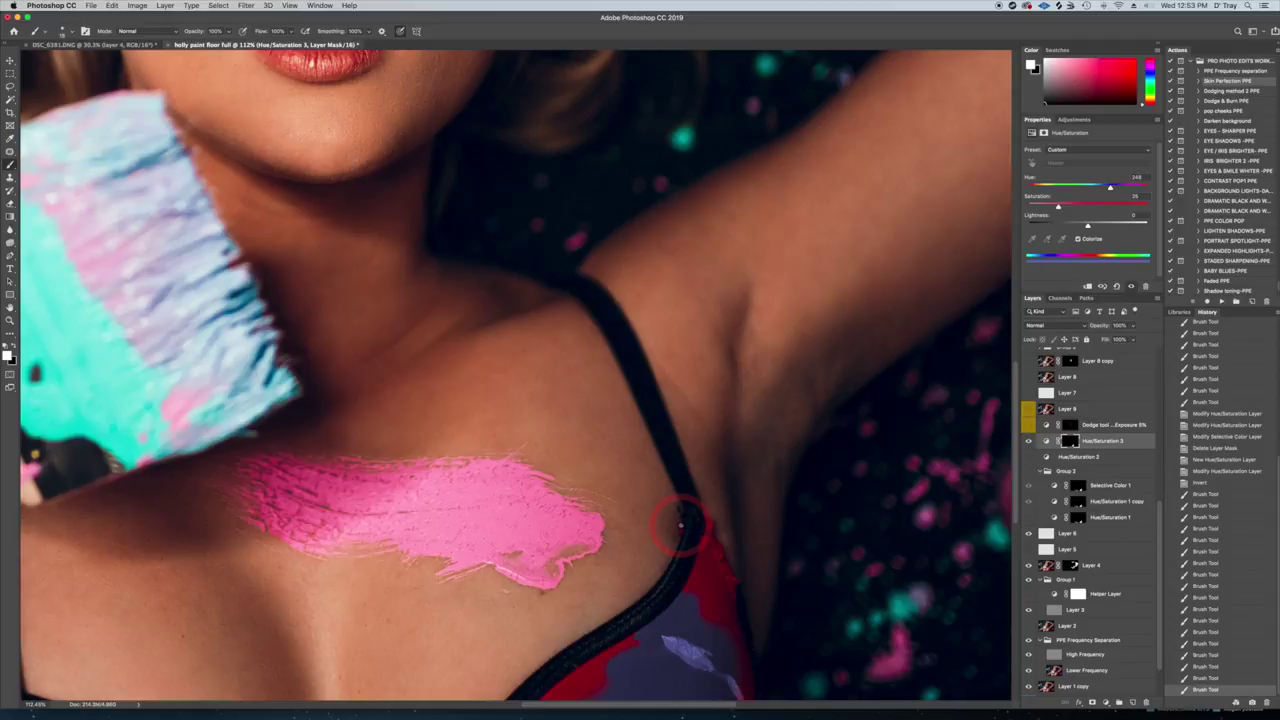
mouse_move(679, 523)
left_mouse_down()
mouse_move(682, 533)
mouse_move(690, 517)
mouse_move(716, 546)
left_mouse_up()
scroll(716, 546, "down", 5)
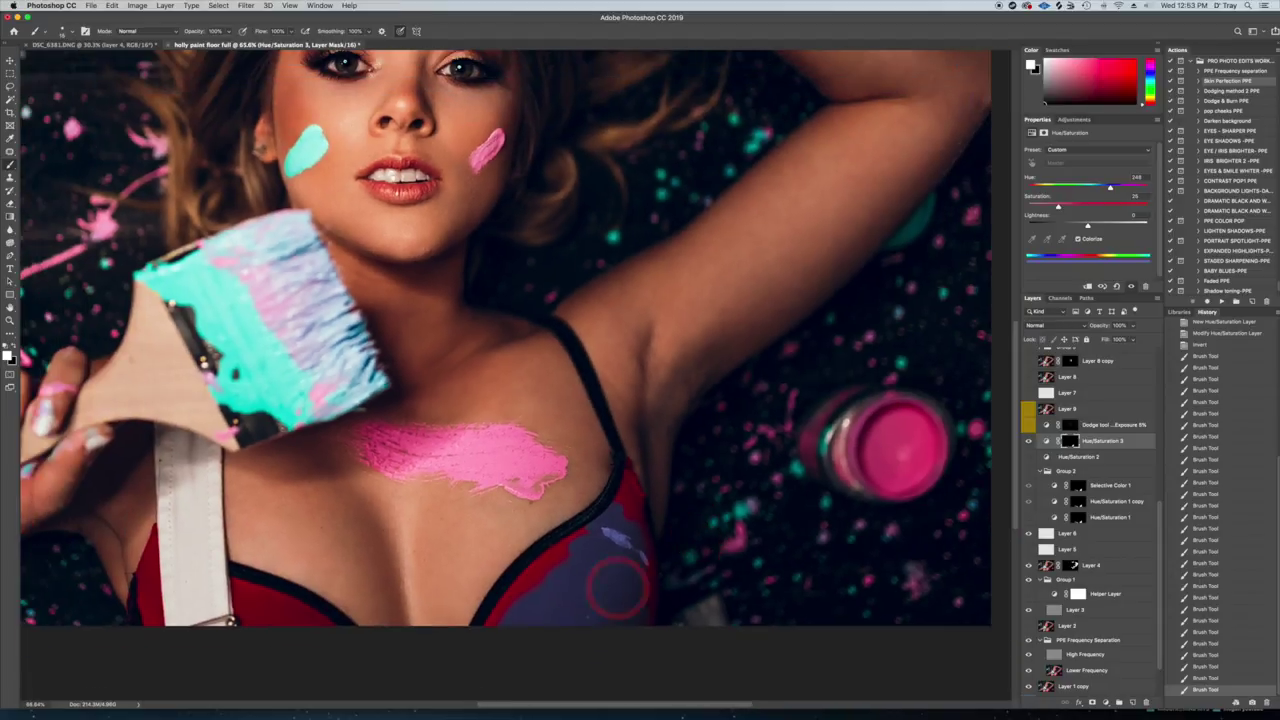
Step: Hide the Hue/Saturation 3 layer and show Hue/Saturation 1 copy in Group 2, comparing the bra with and without it
left_click(1029, 442)
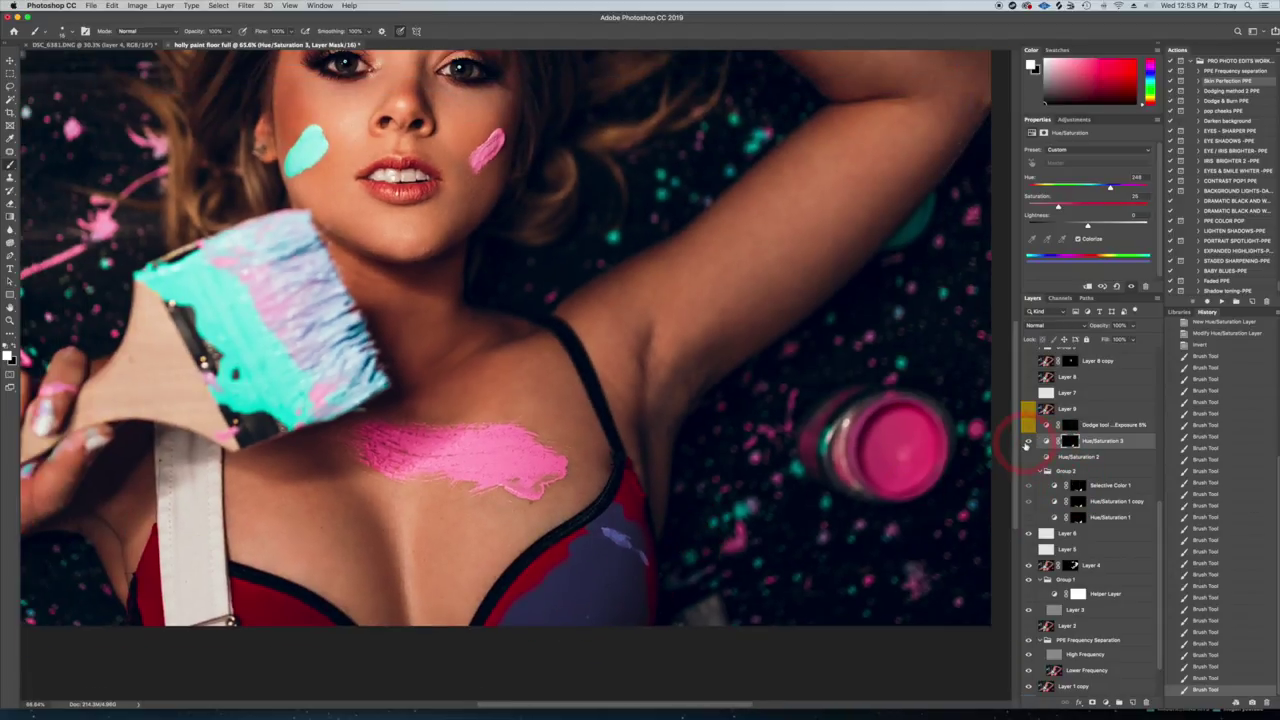
left_click(1028, 442)
left_click(1029, 502)
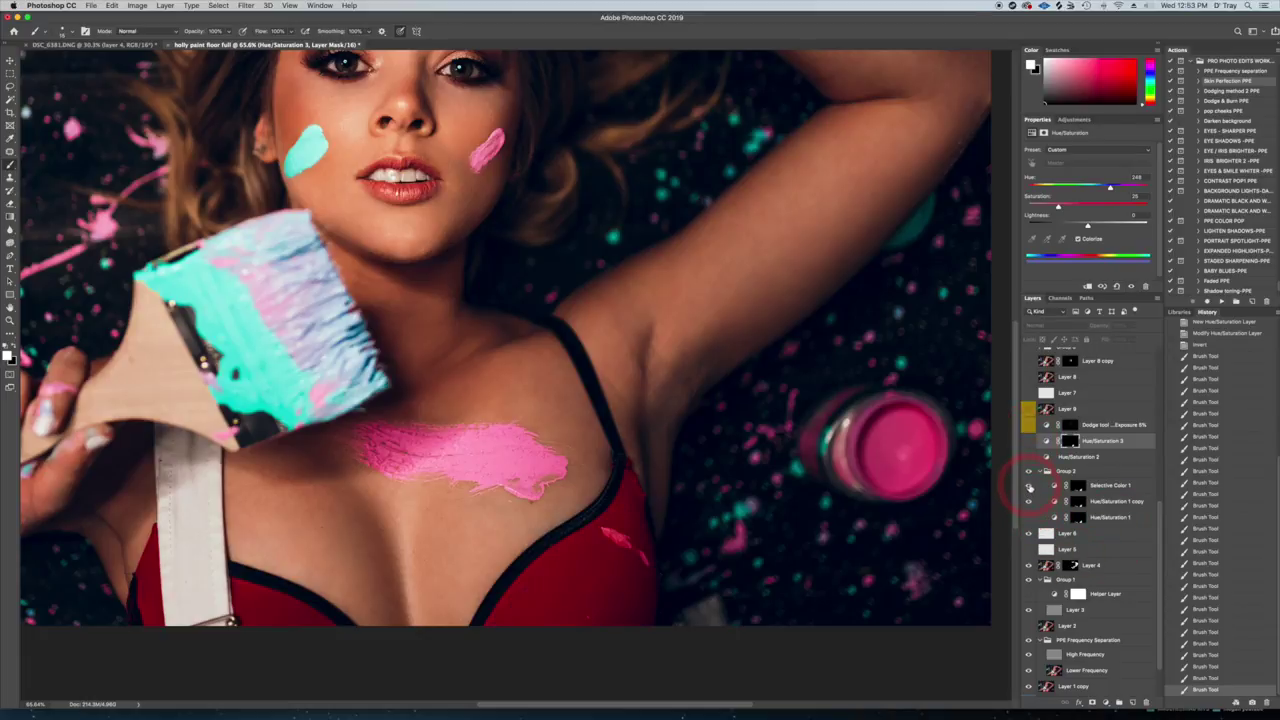
left_click(1029, 502)
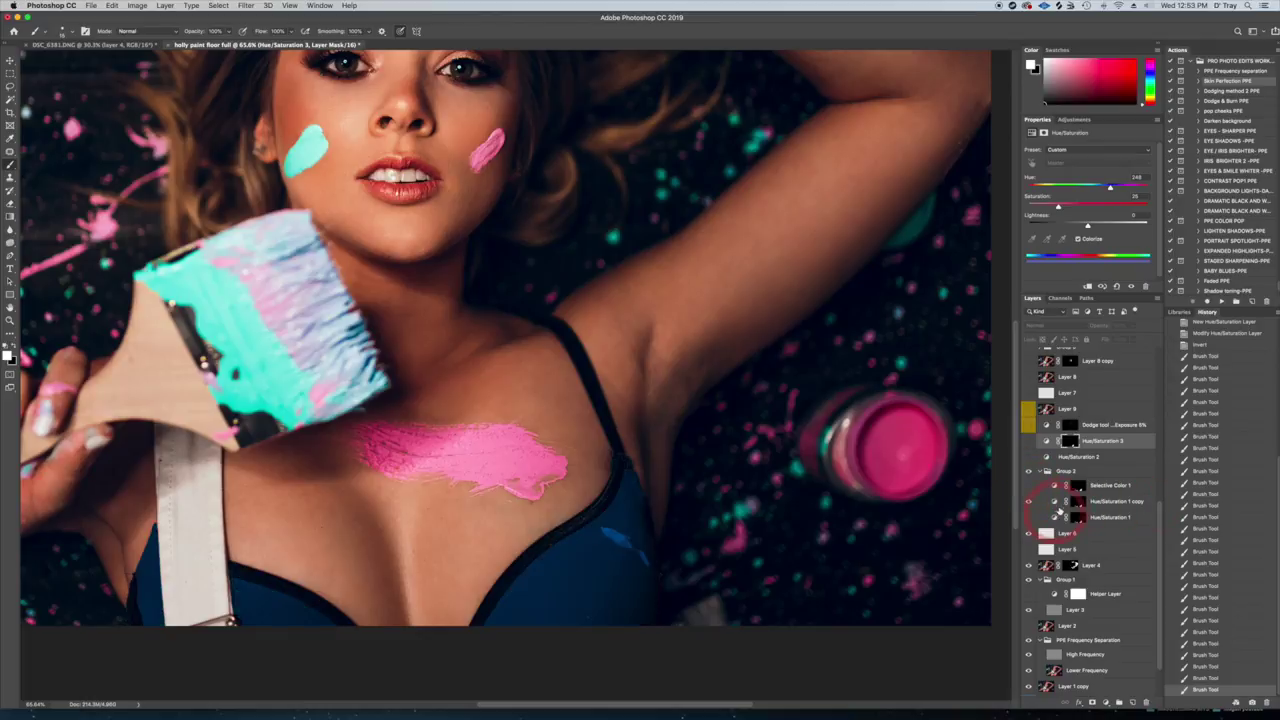
left_click(1028, 502)
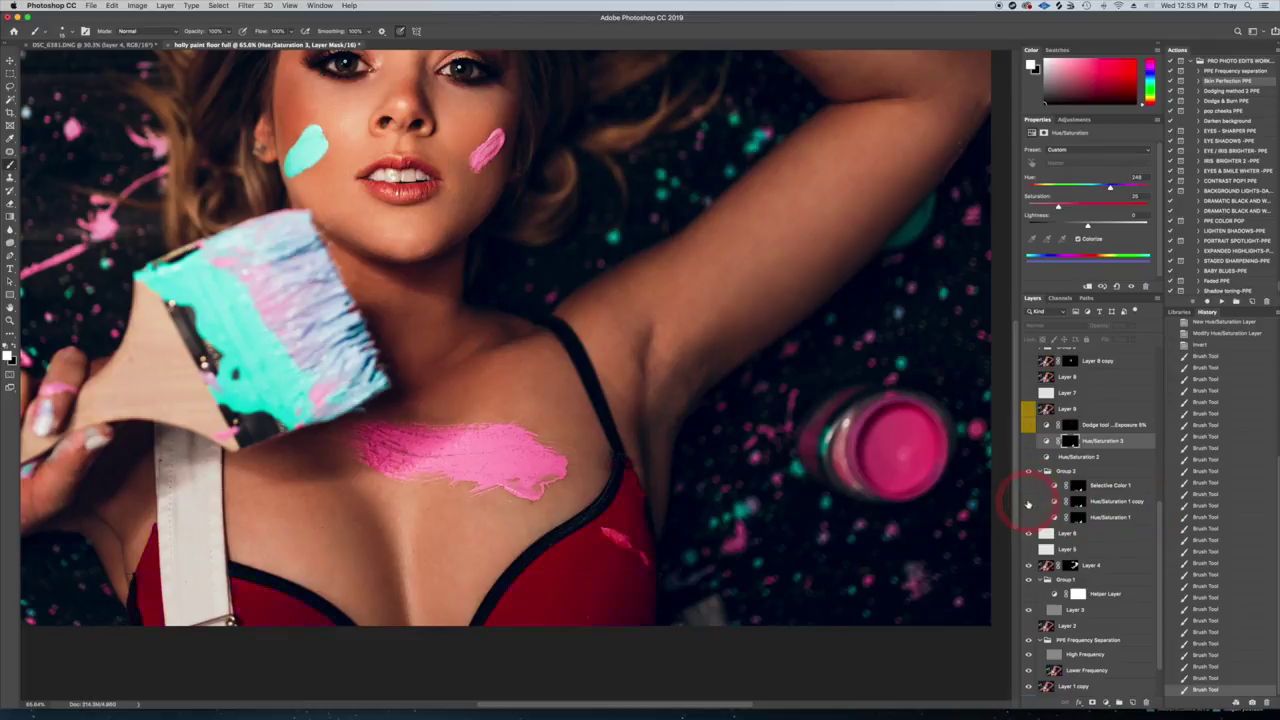
left_click(1028, 502)
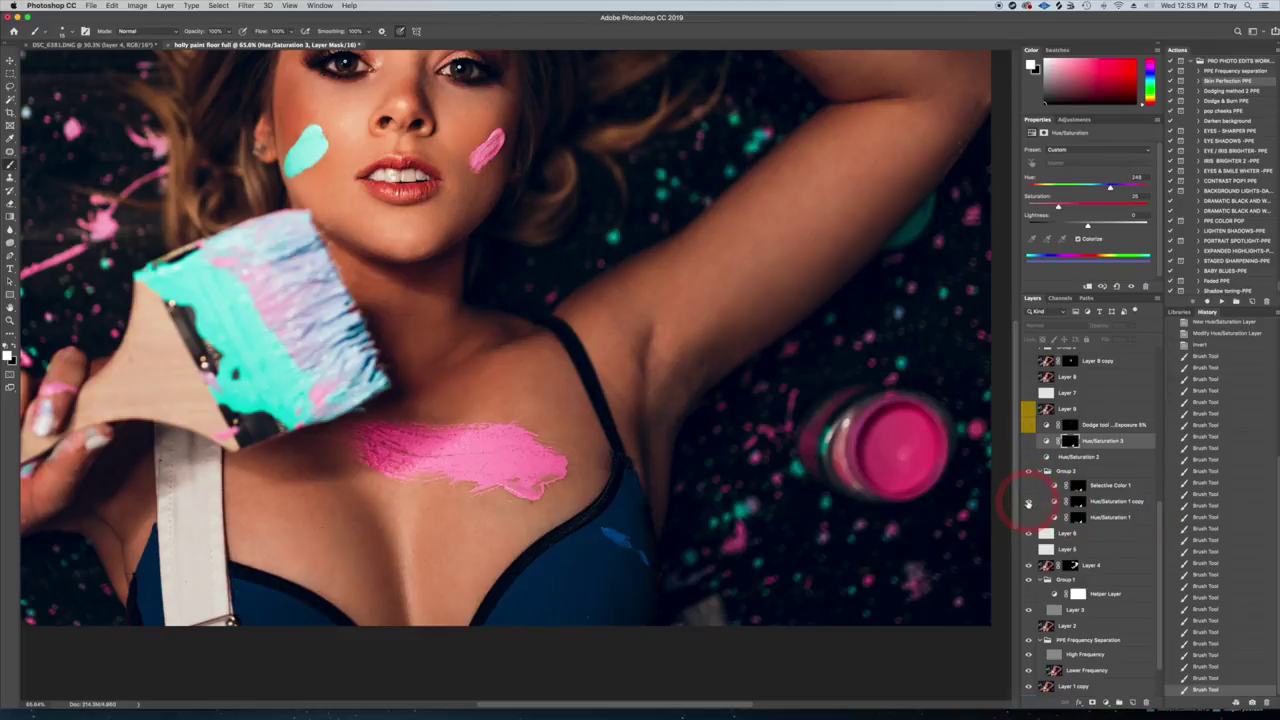
left_click(1028, 502)
left_click(1028, 502)
Step: Try green and teal hues on the Hue/Saturation 1 copy adjustment, and restore its hue to 213
left_click(1054, 502)
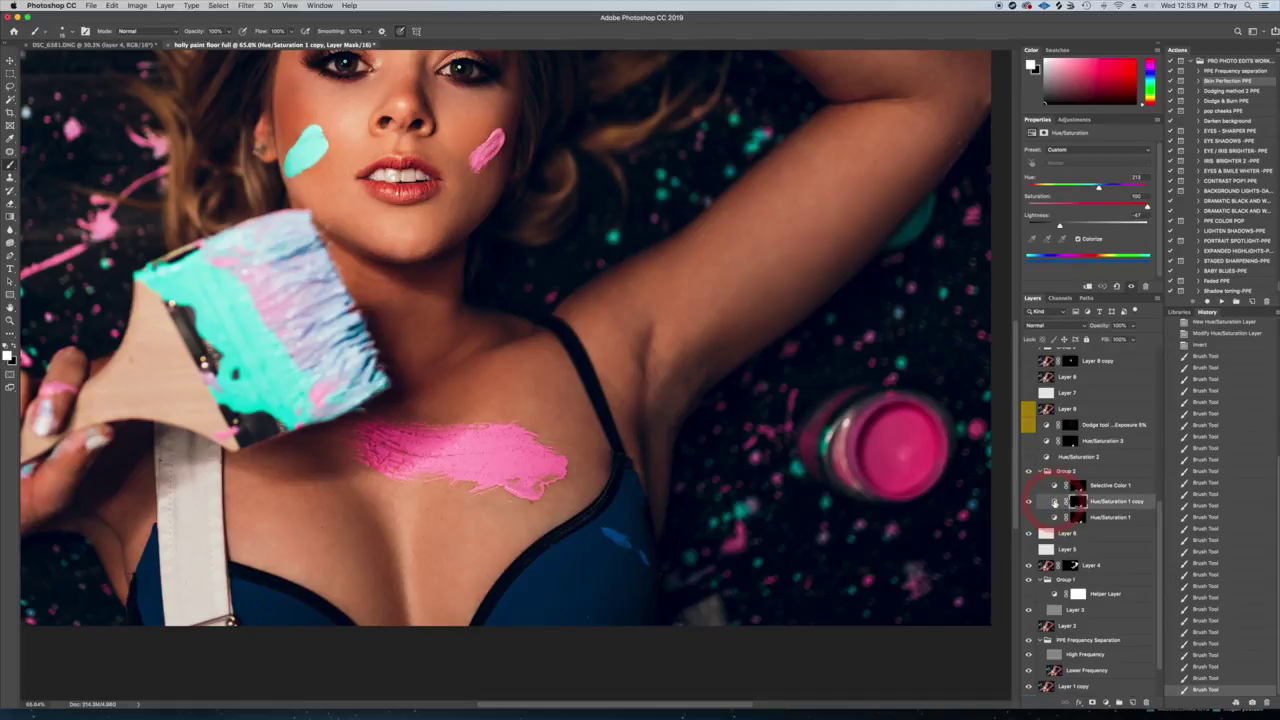
left_click(1072, 177)
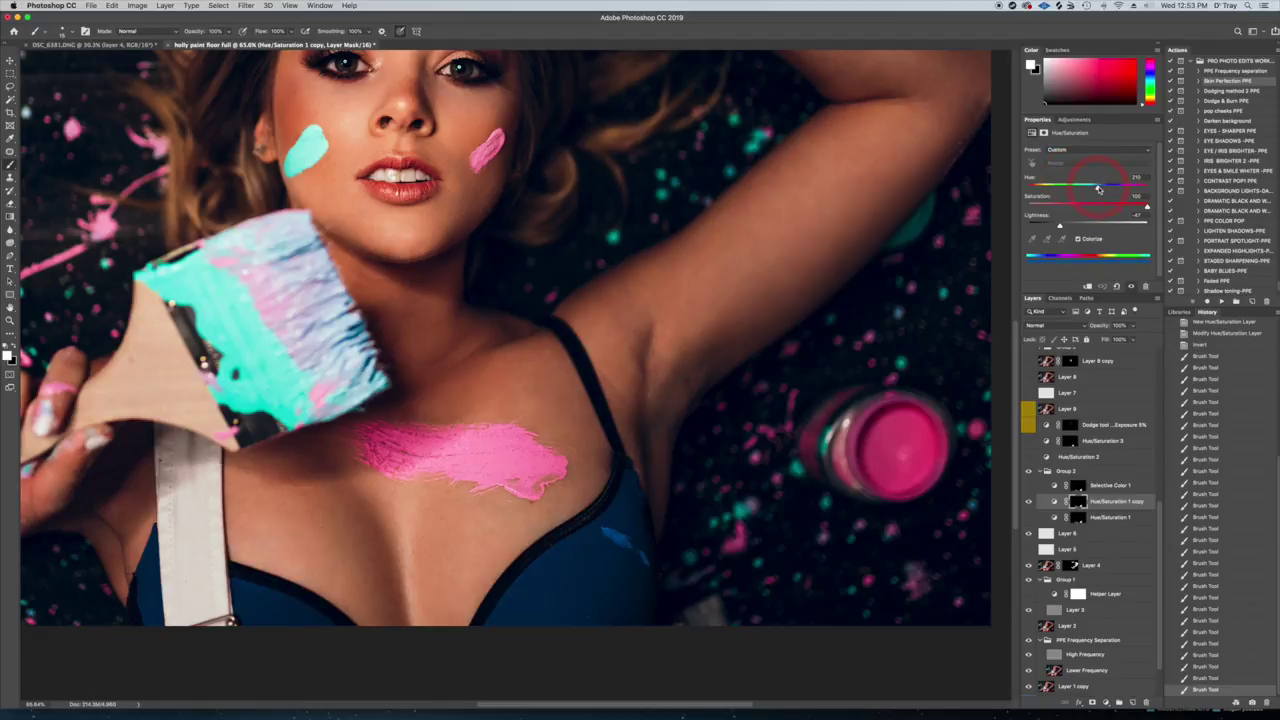
left_click_drag(1106, 189, 1085, 190)
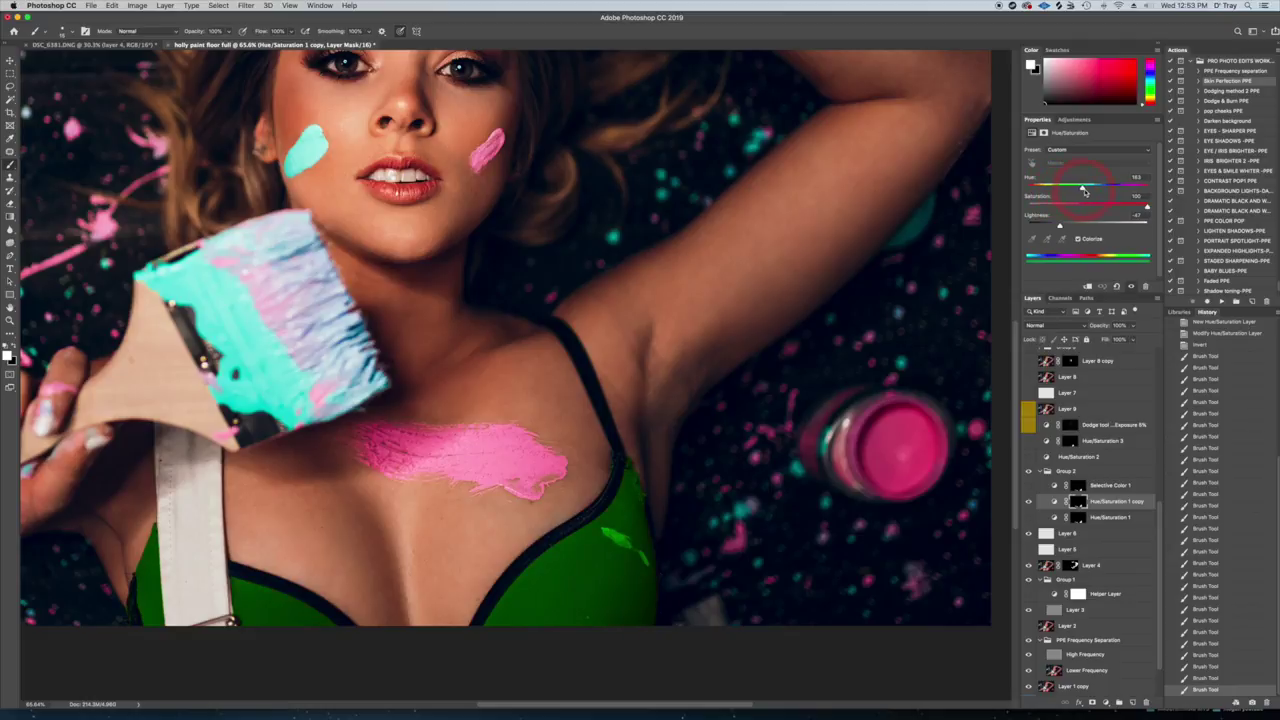
left_click_drag(1093, 190, 1091, 189)
left_click(1135, 177)
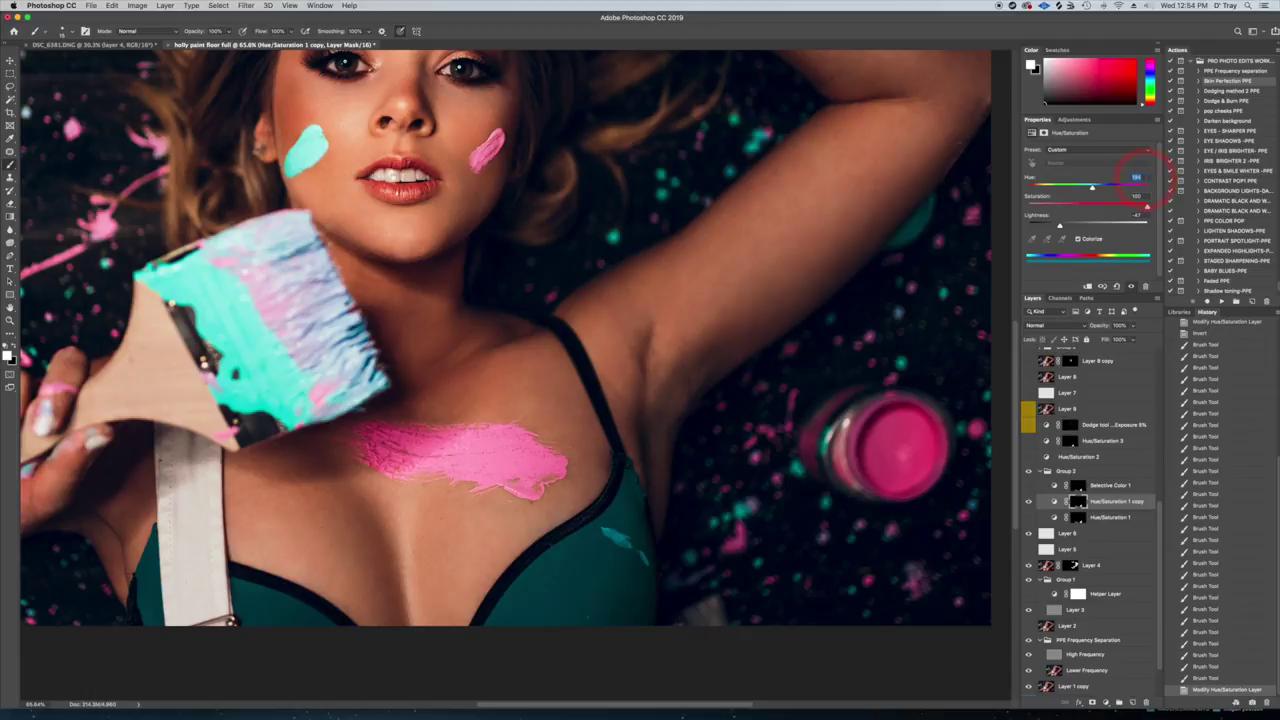
type("3")
left_click(1135, 196)
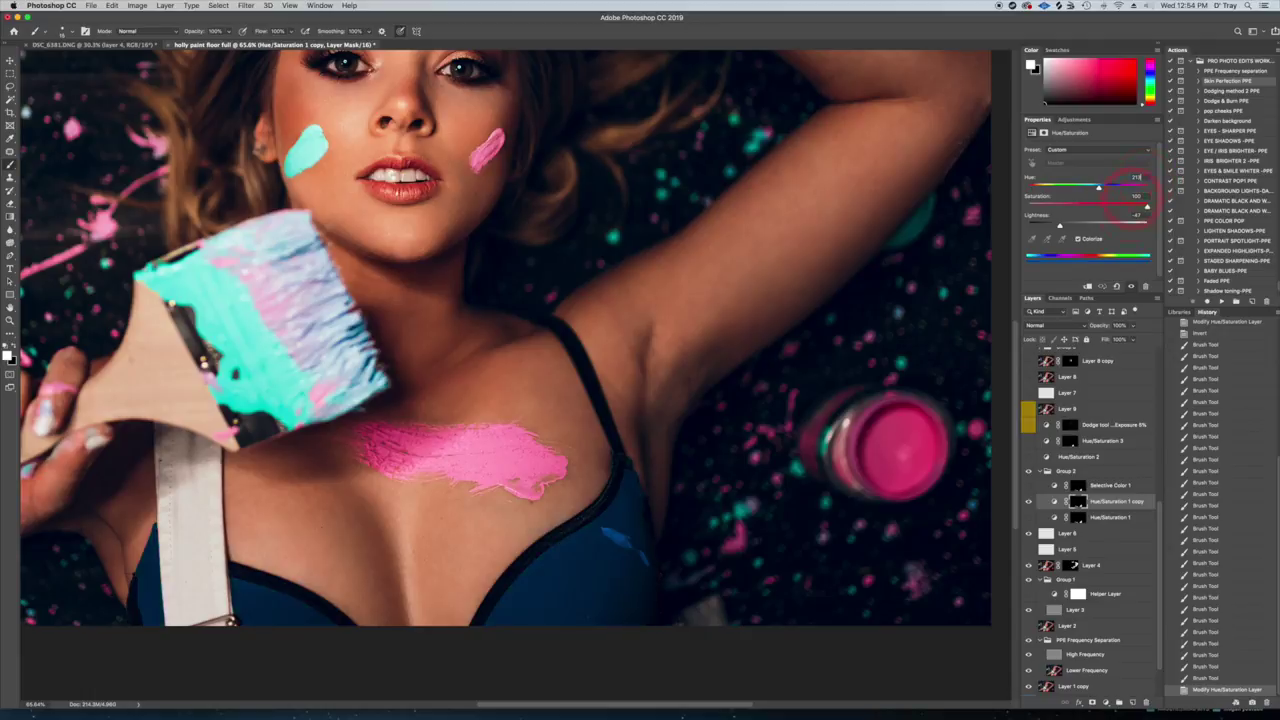
left_click(878, 340)
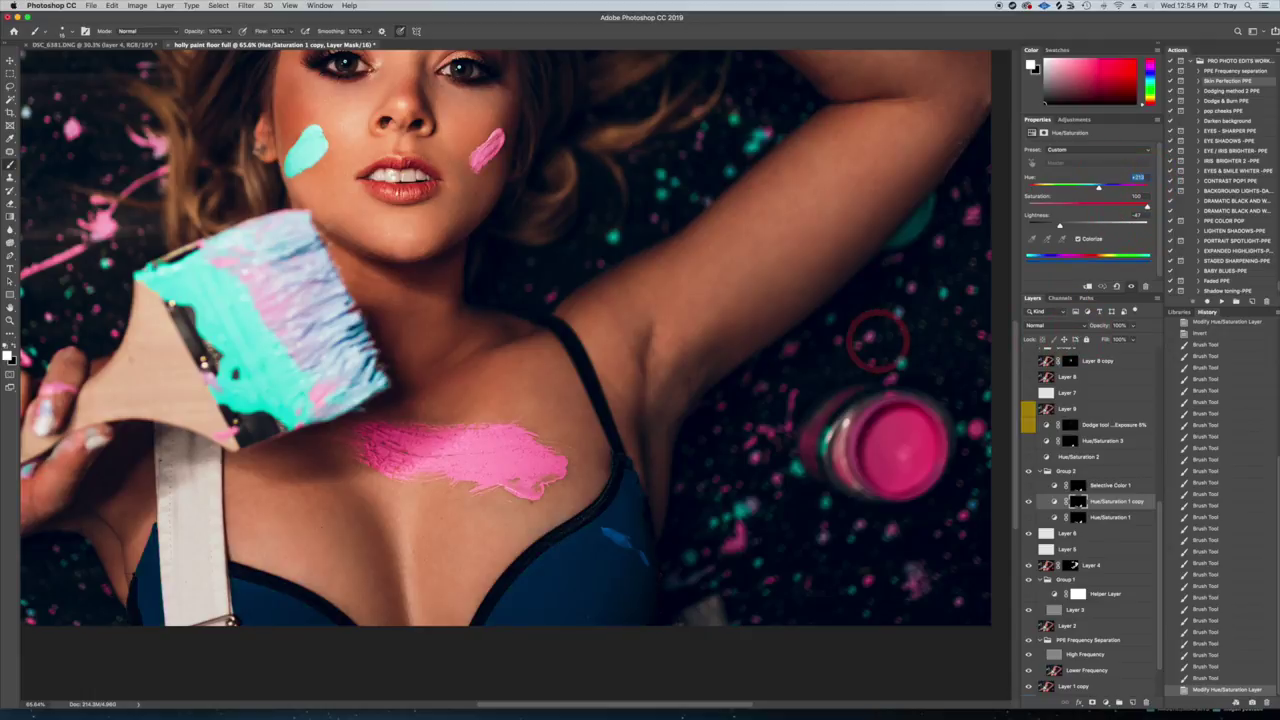
Step: Fit the whole image in view, clear the macOS upgrade notification and postpone the available system updates
key("super+0")
left_click(1097, 221)
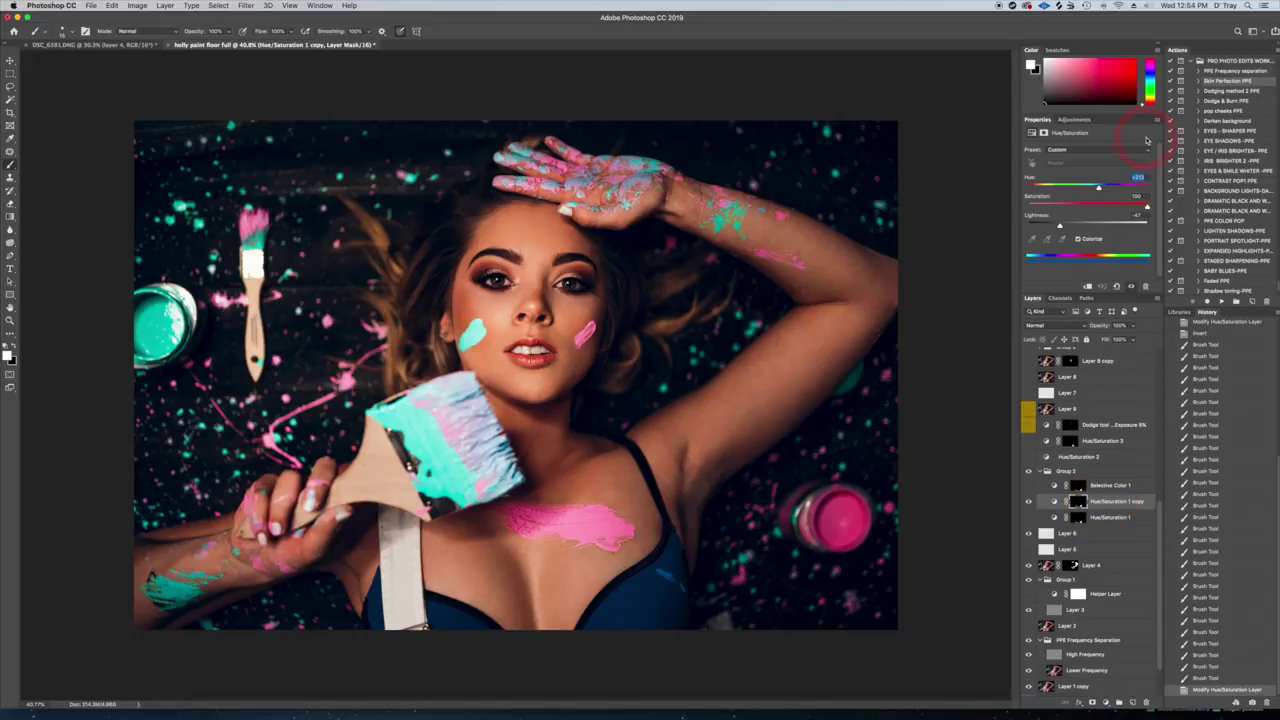
left_click(1075, 120)
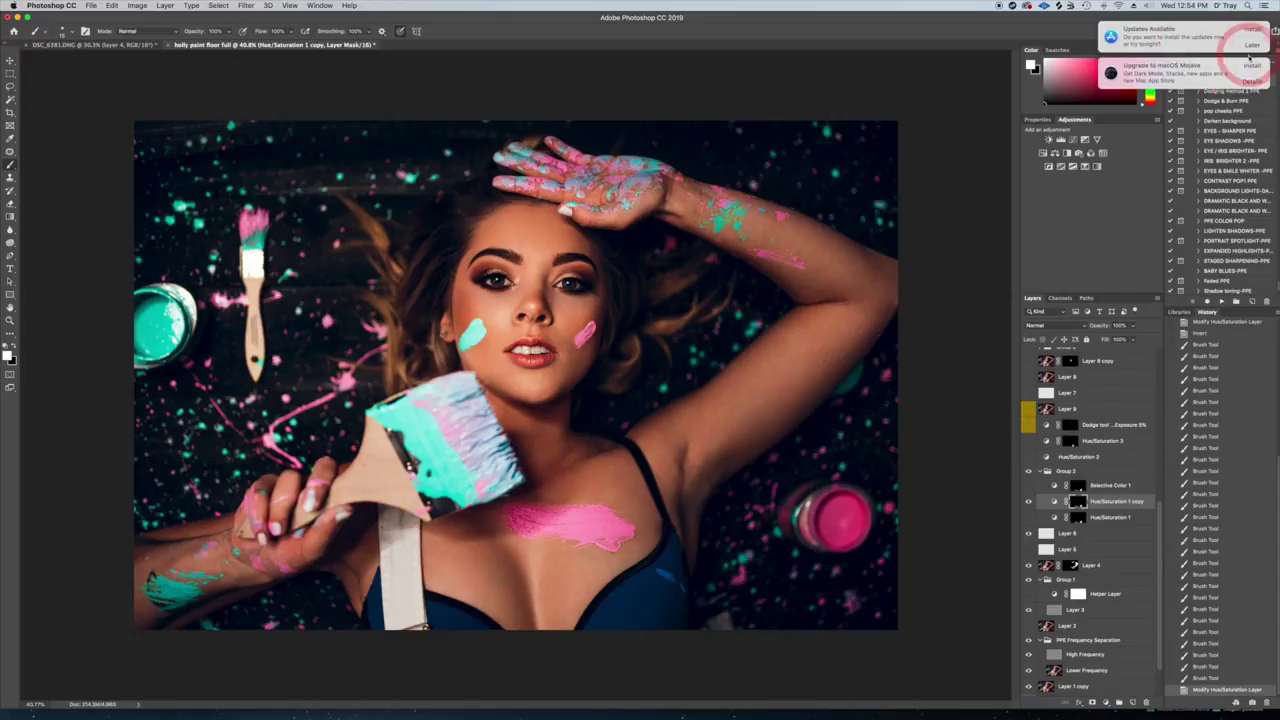
left_click(1251, 66)
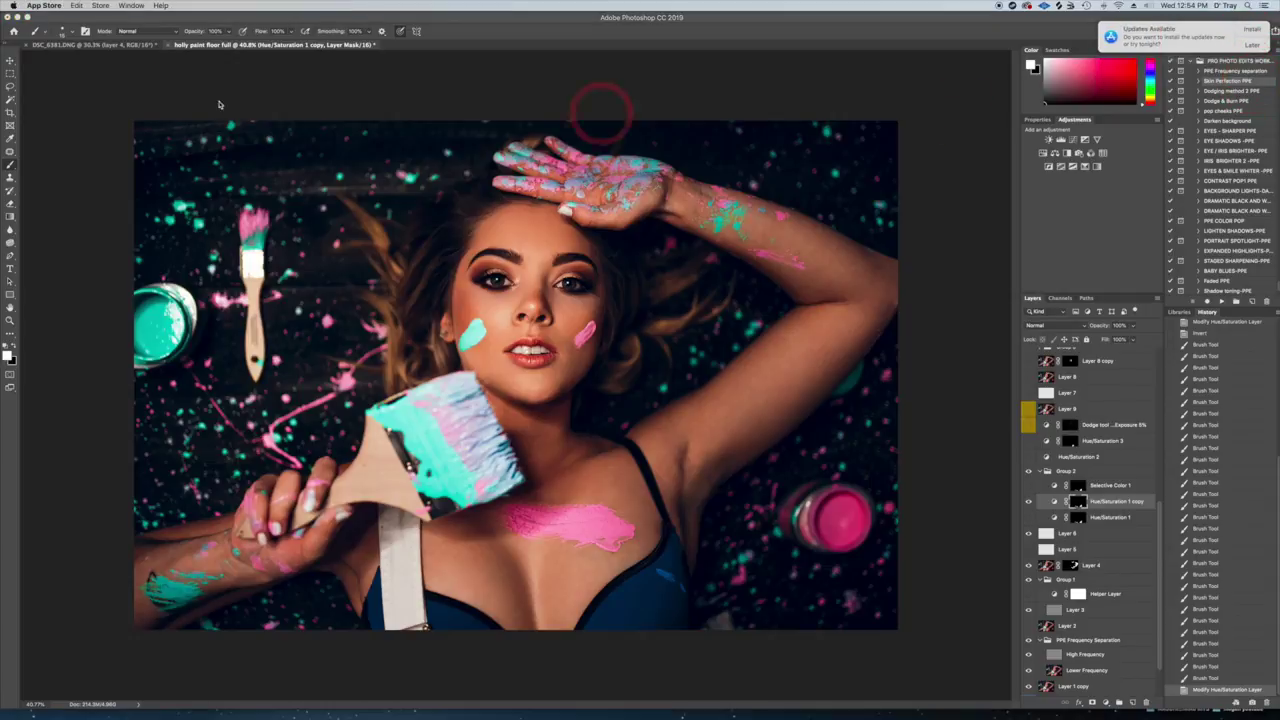
left_click(10, 172)
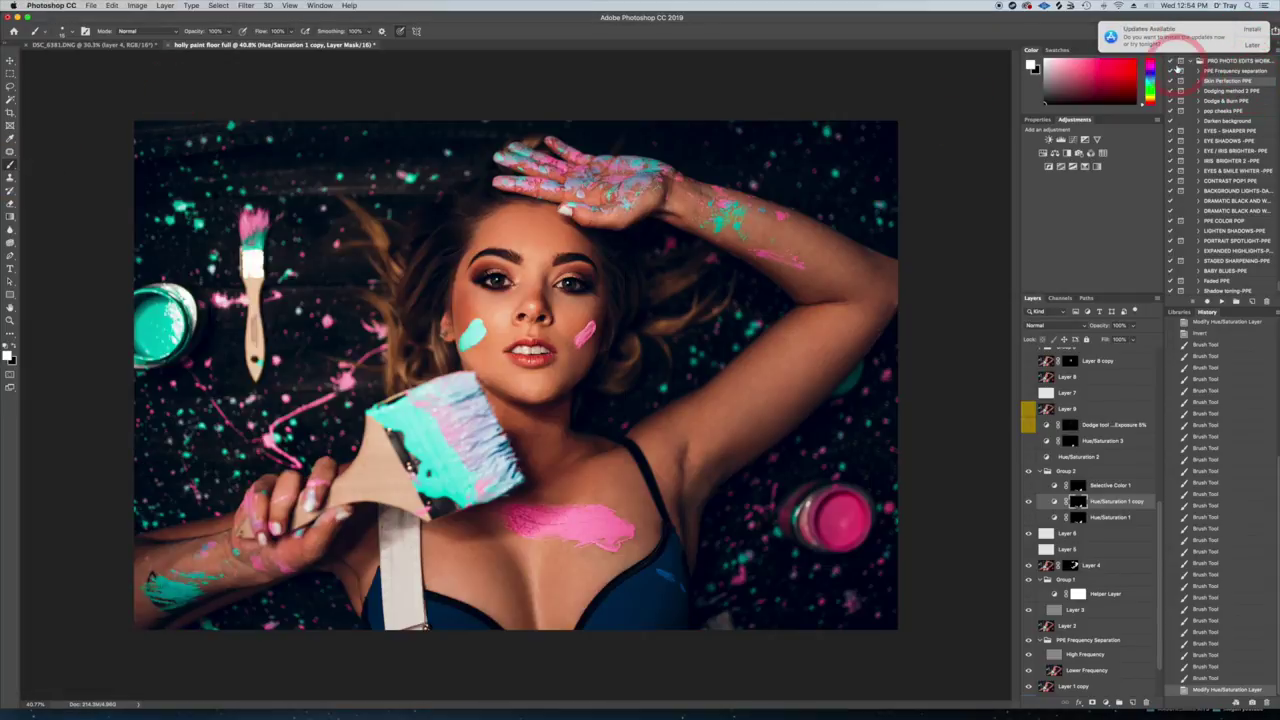
left_click(1252, 44)
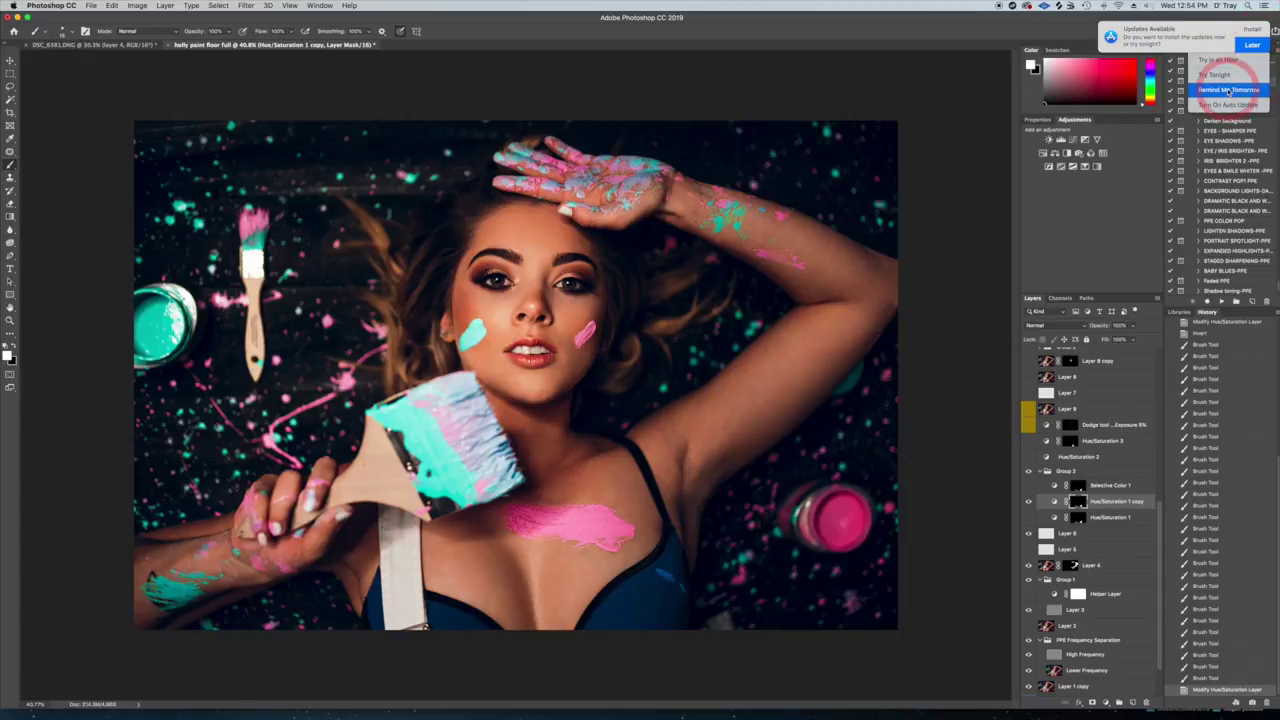
left_click(1216, 75)
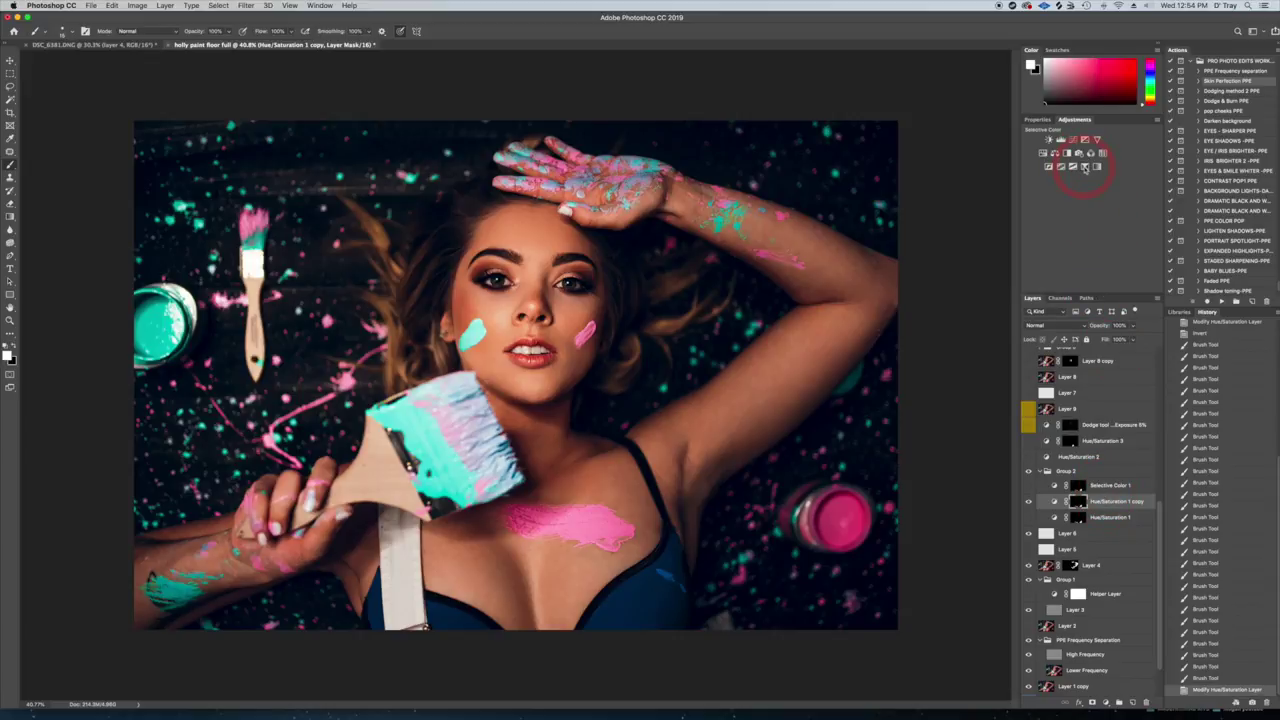
Step: Add a Selective Color adjustment layer above Hue/Saturation 1 copy and replace its mask with a copy of that layer's mask
left_click(1085, 168)
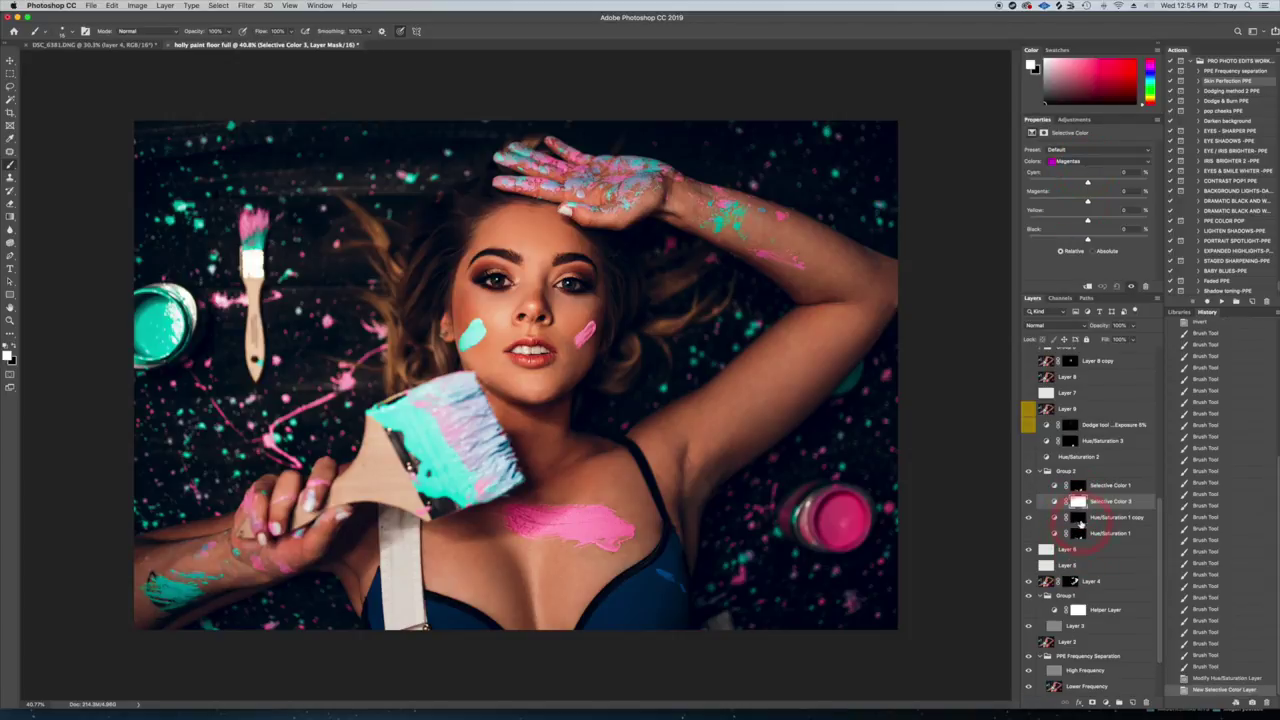
left_click(1080, 519)
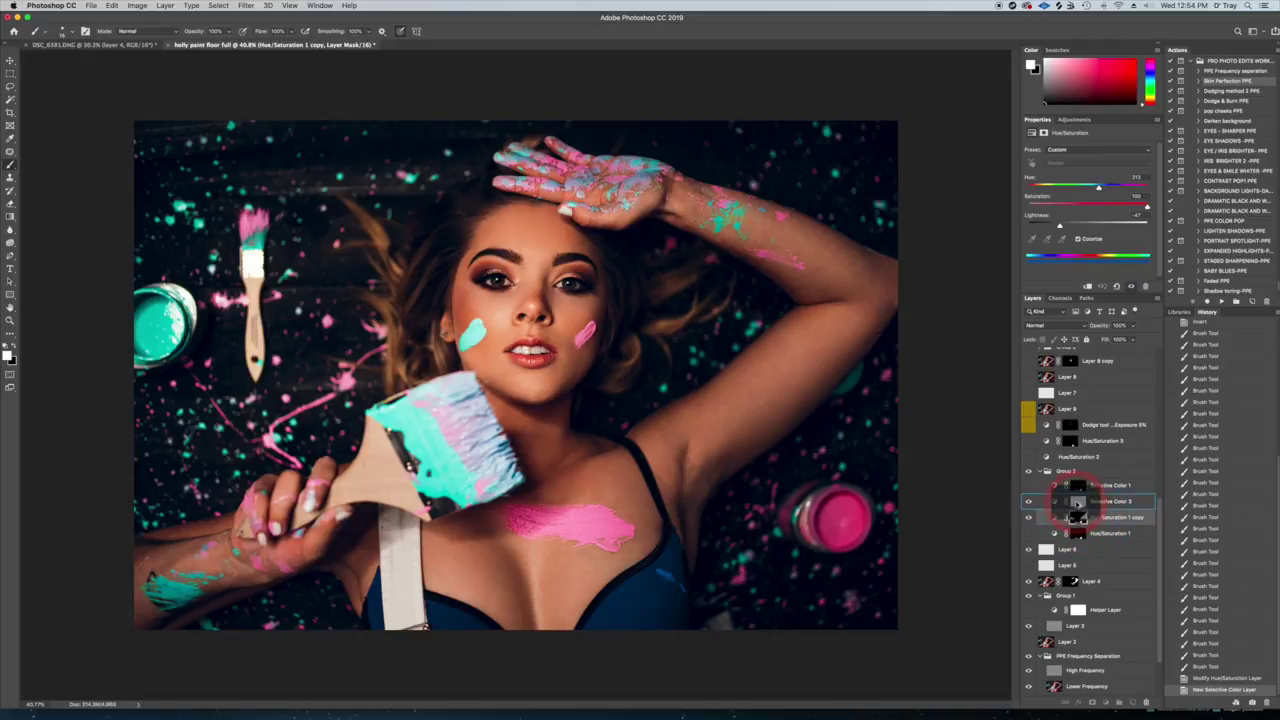
left_click_drag(1076, 498, 1076, 496)
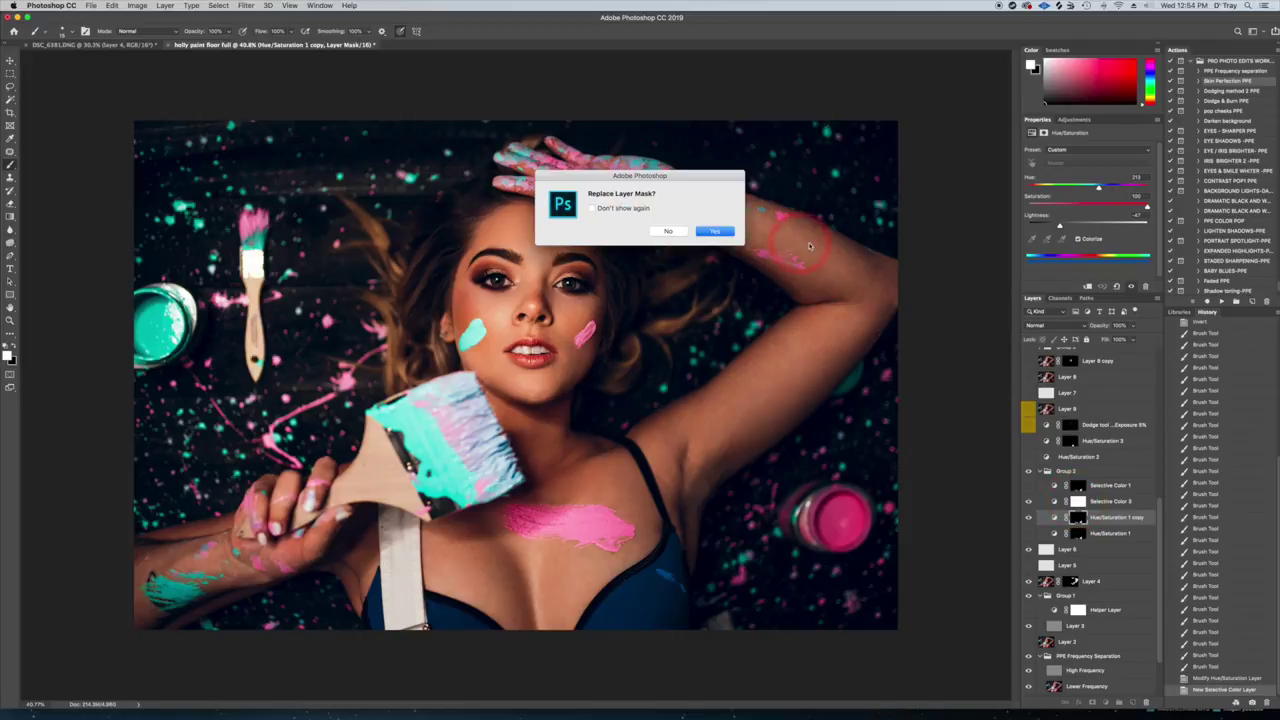
left_click(716, 232)
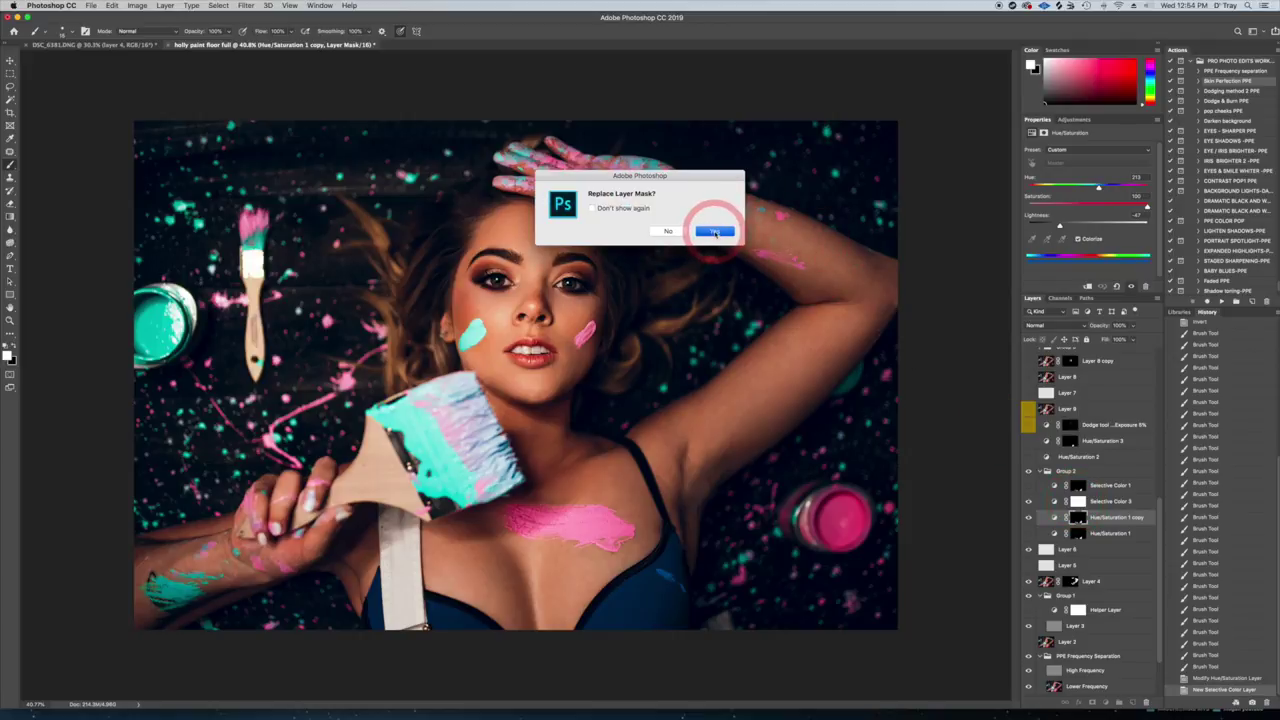
left_click(716, 232)
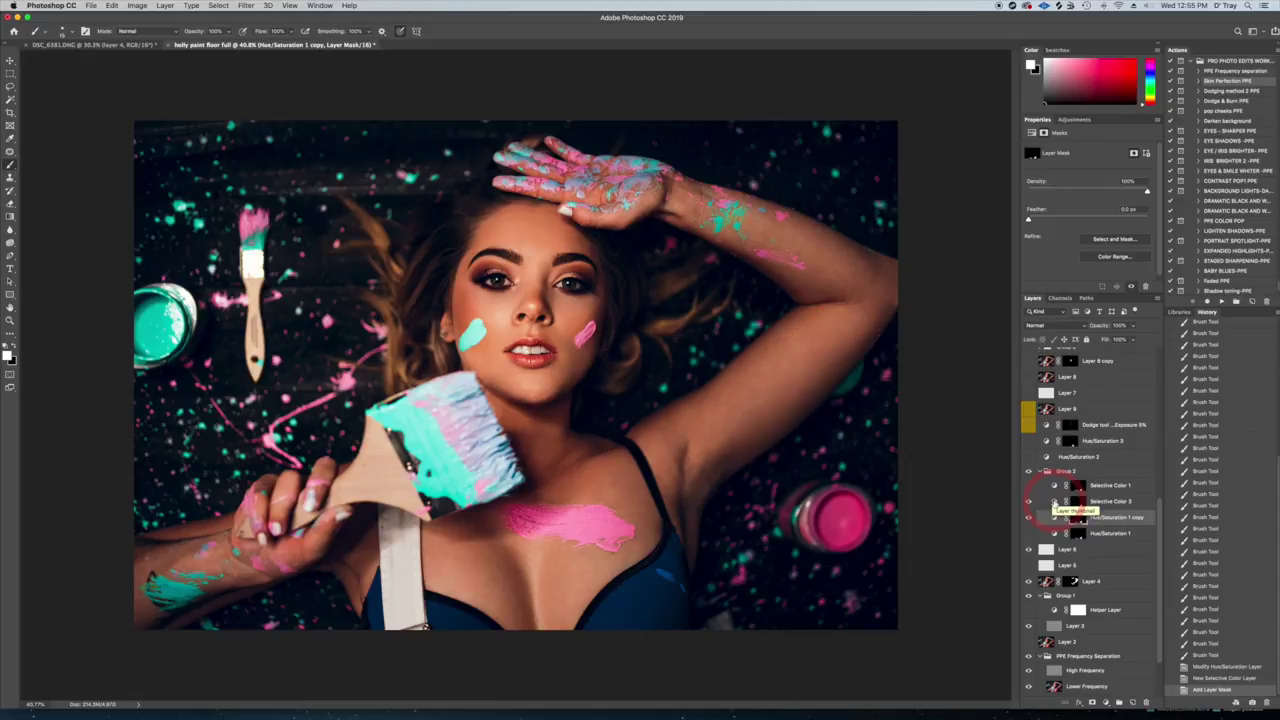
Step: Set the new Selective Color layer's Cyans to cyan -19, magenta -74, yellow -39 and black -71
left_click(1055, 502)
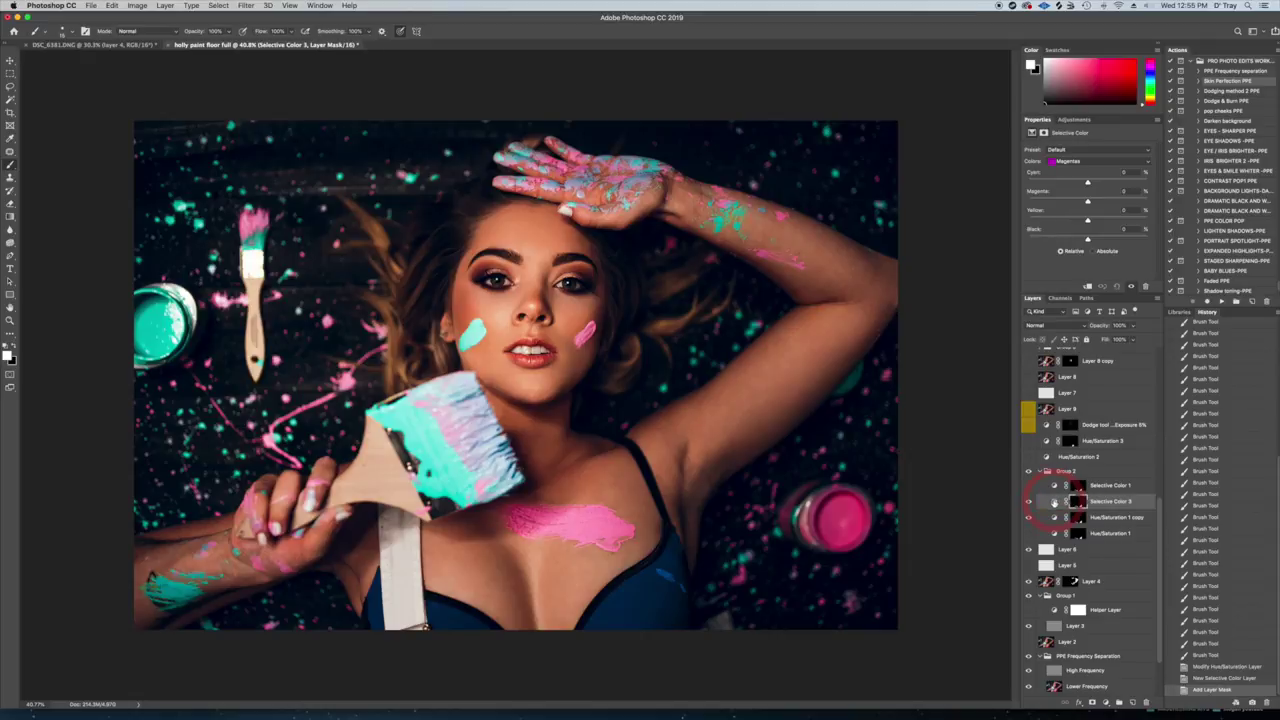
left_click(1069, 145)
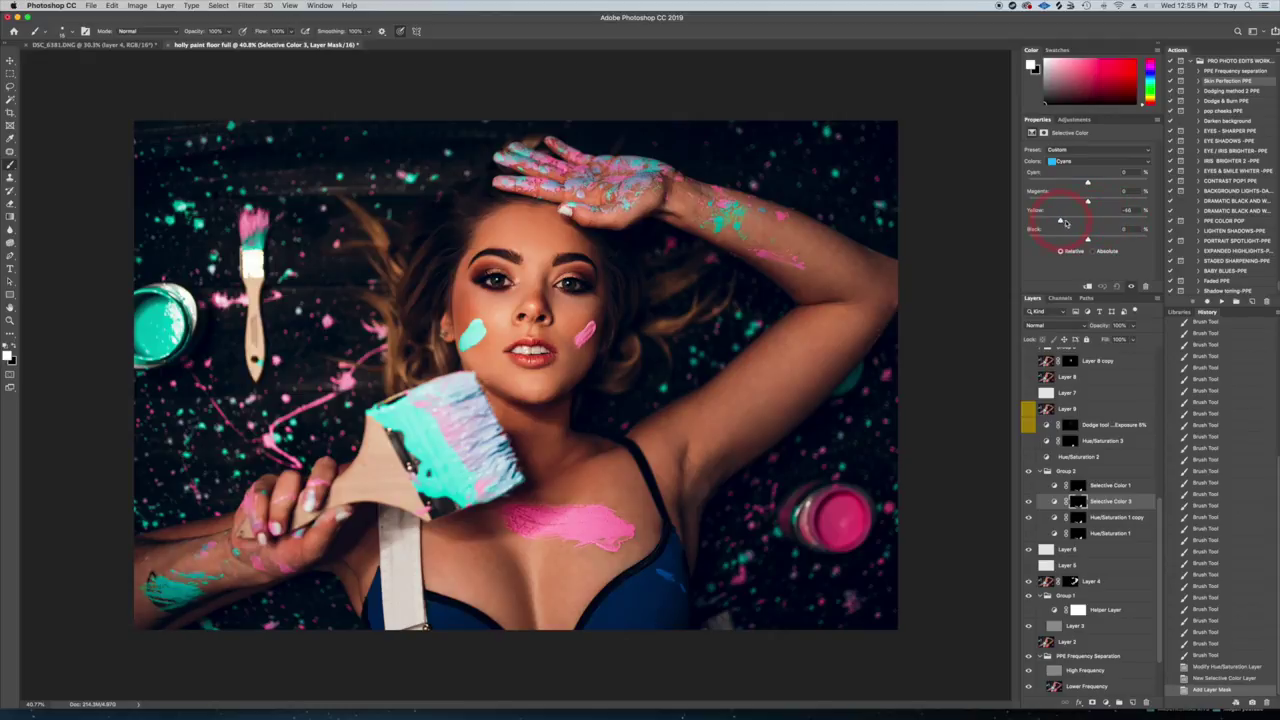
mouse_move(1050, 222)
left_mouse_down()
mouse_move(1066, 222)
mouse_move(1040, 203)
left_mouse_up()
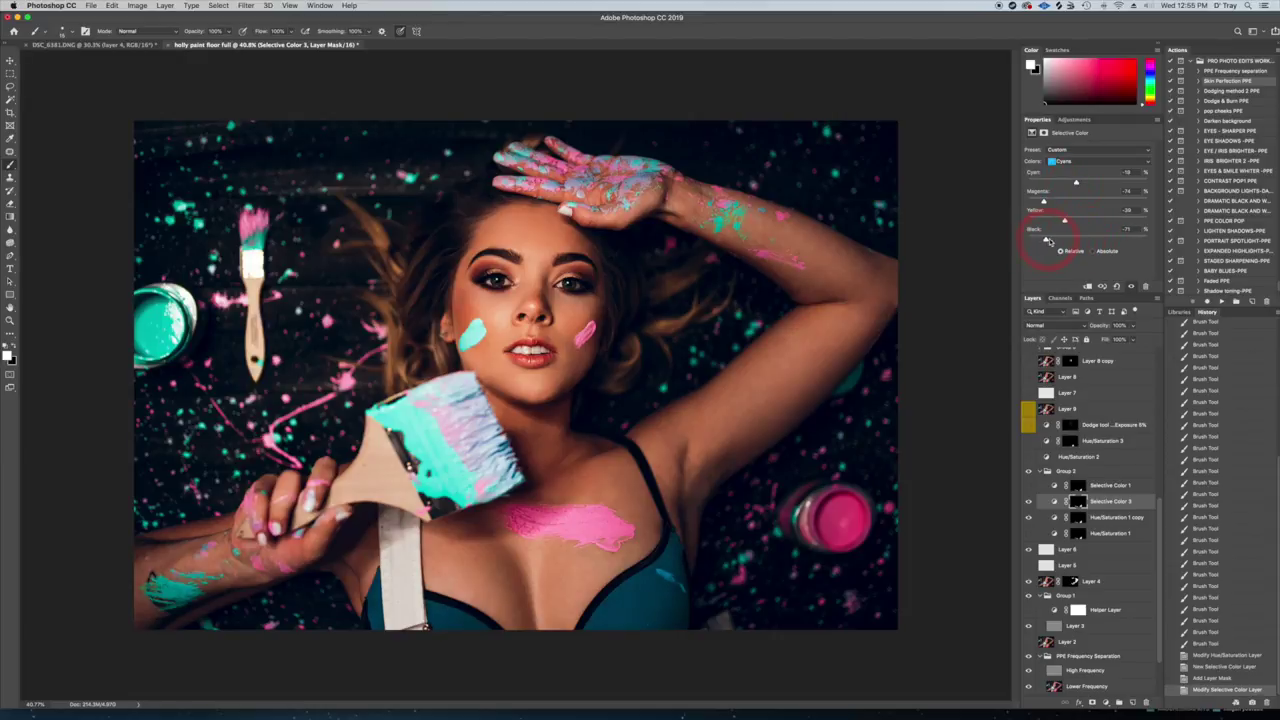
Step: Set the Selective Color 3 layer's Blues to cyan +8, magenta -16, yellow +25 and black -12
left_click(1070, 121)
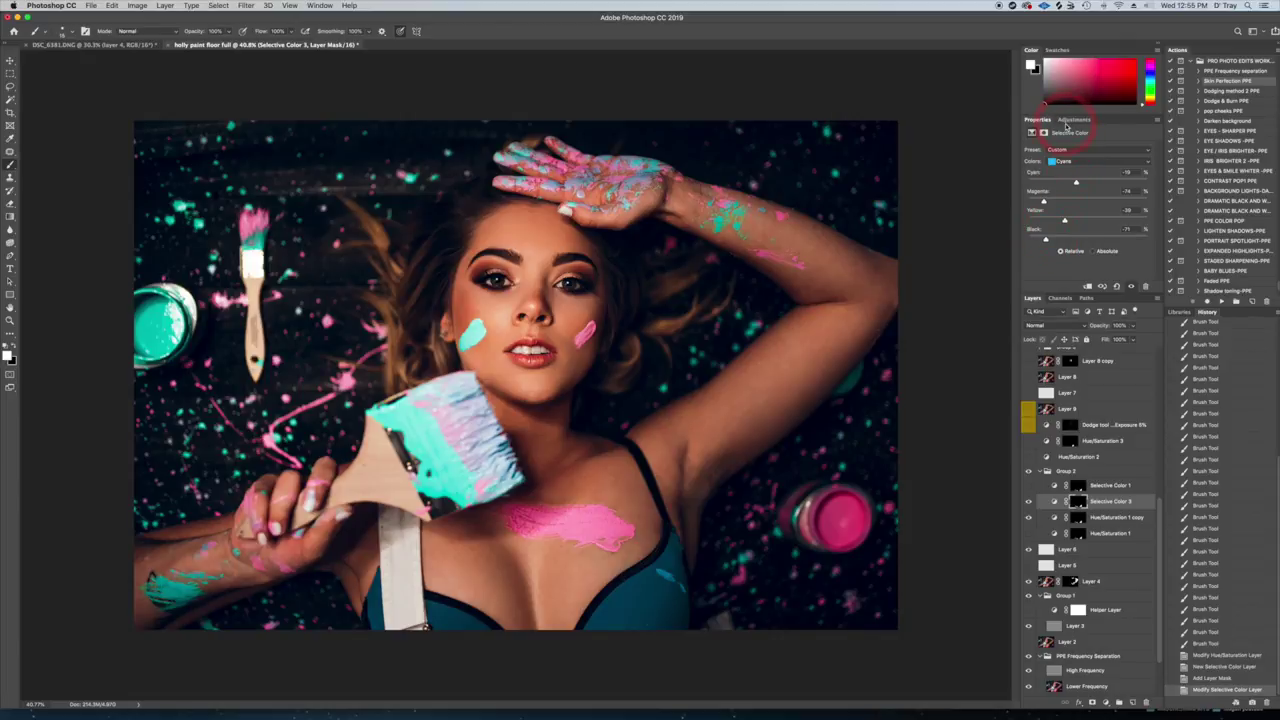
left_click(1064, 161)
left_click(1074, 170)
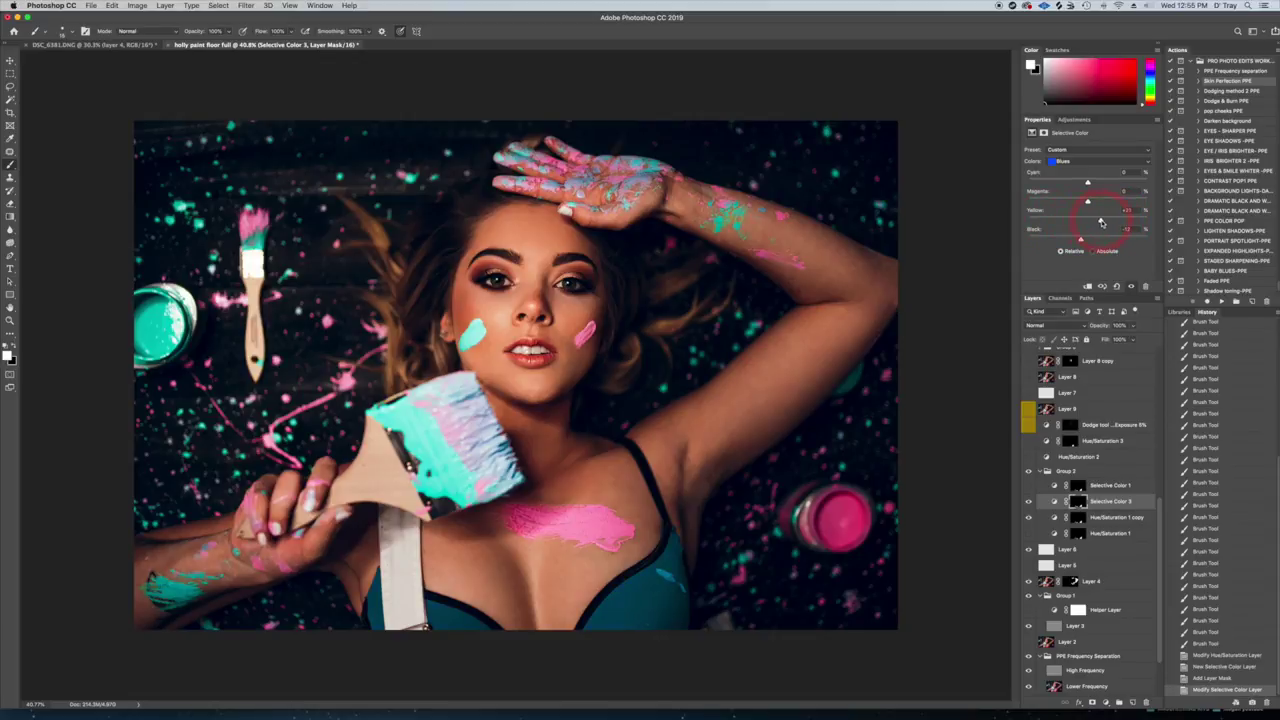
left_click_drag(1088, 203, 1116, 204)
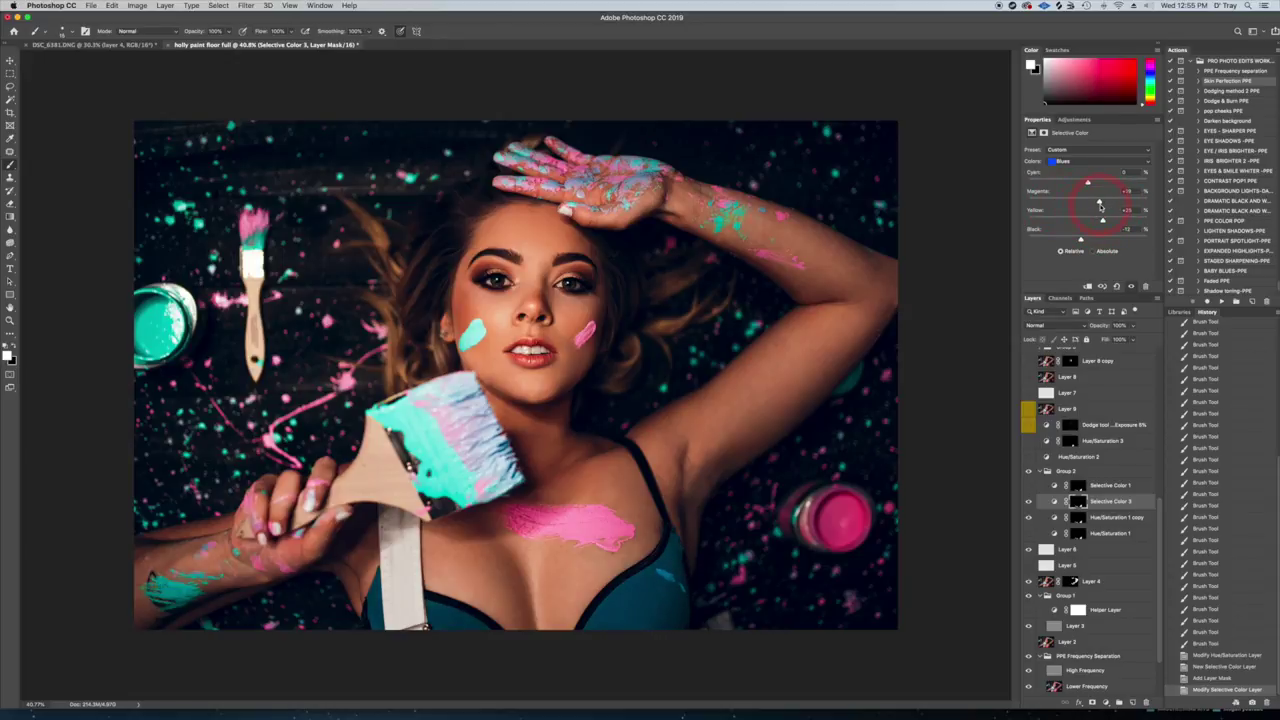
left_click_drag(1101, 206, 1067, 207)
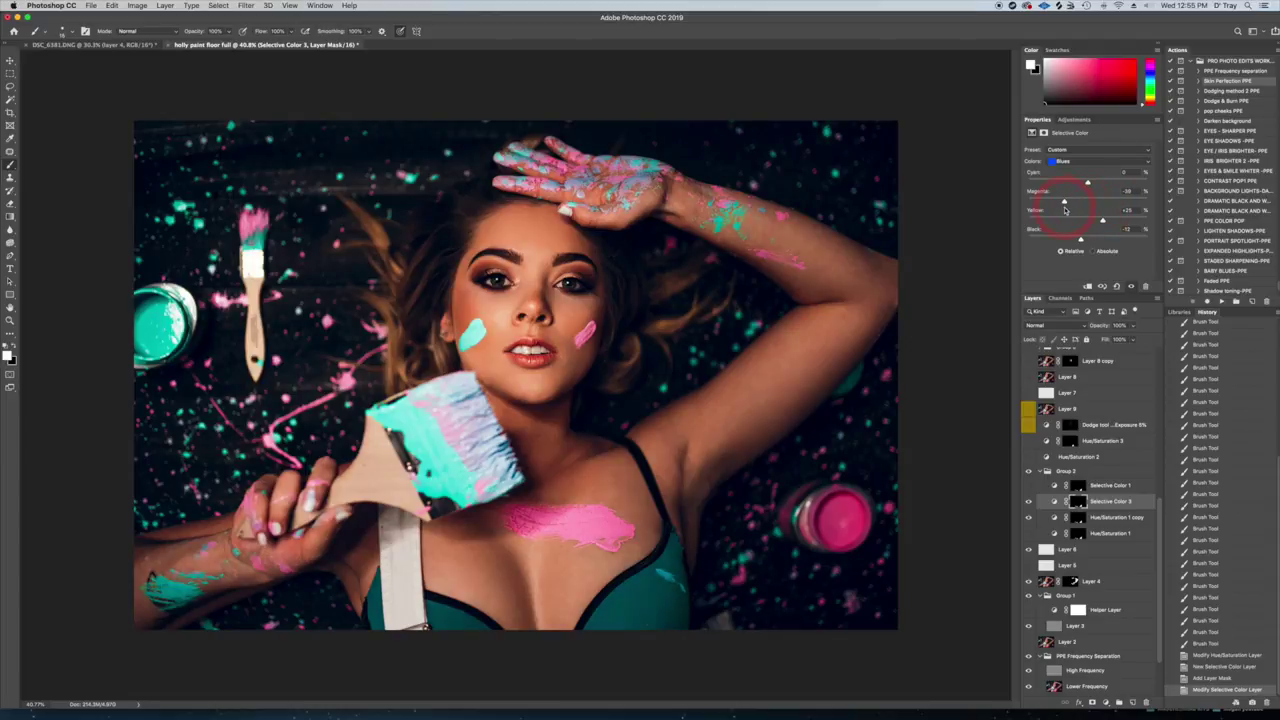
left_click_drag(1053, 209, 1081, 209)
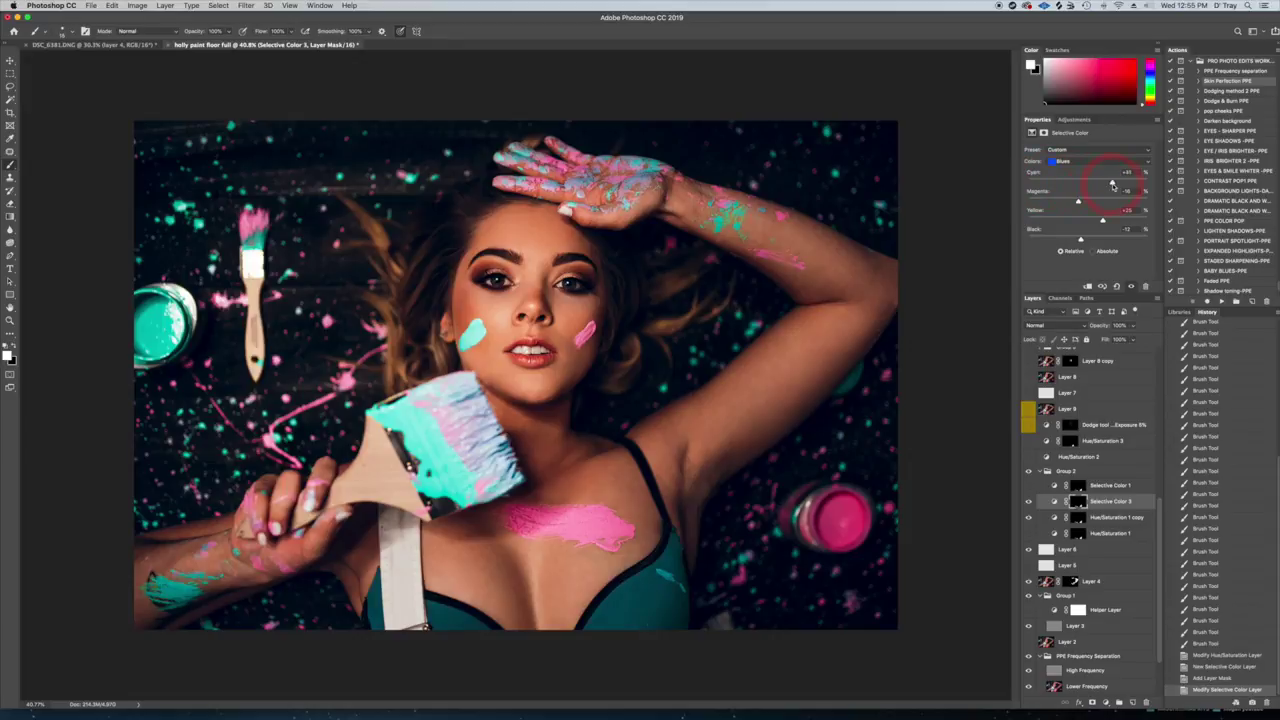
Step: Hide Selective Color 3, show Selective Color 1 in its place, and collapse Group 2
left_click(1029, 501)
left_click(1029, 501)
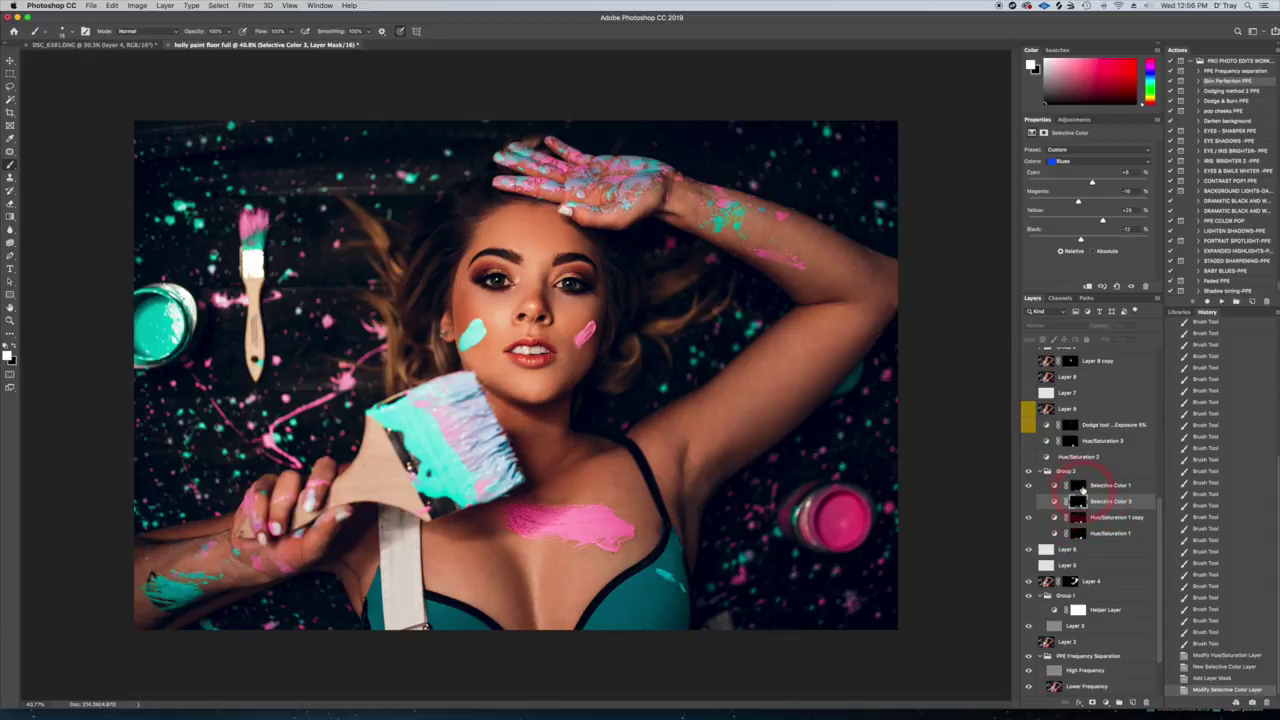
left_click(1041, 472)
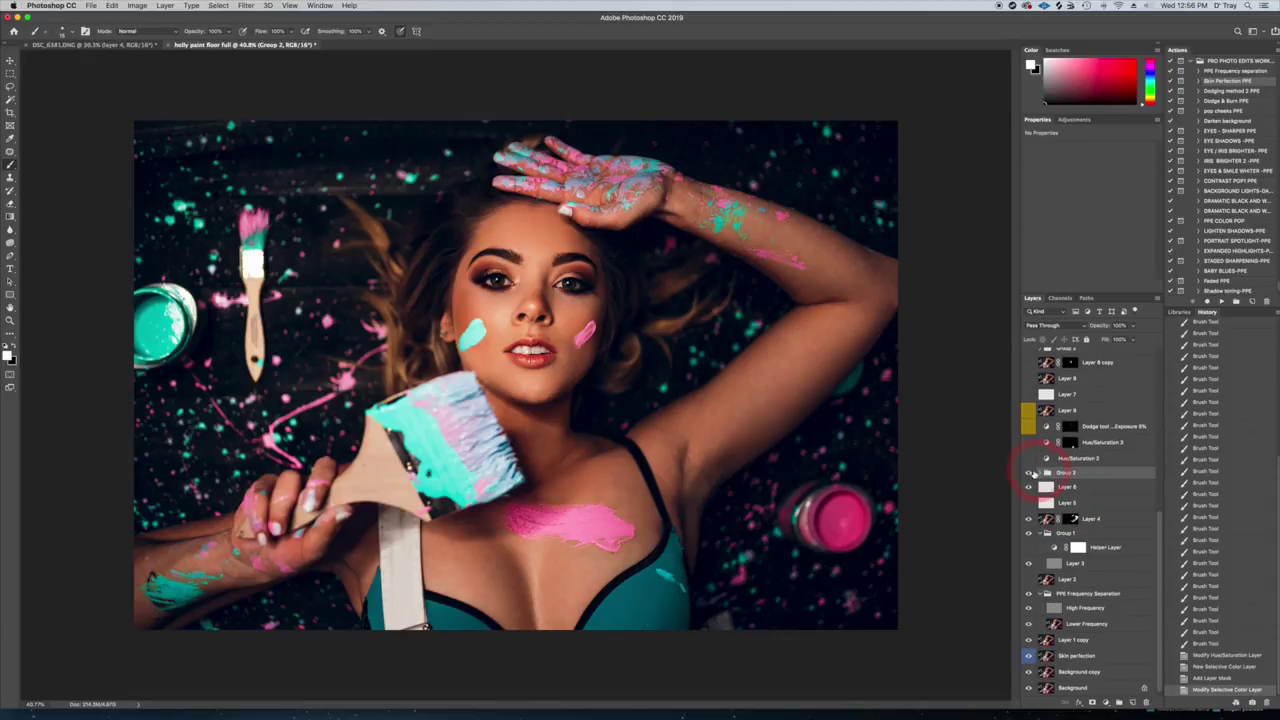
Step: Toggle Group 2's visibility off and on to compare the bra's color before and after the adjustments
left_click(1029, 472)
left_click(1029, 472)
left_click(1029, 472)
left_click(1029, 472)
left_click(1159, 505)
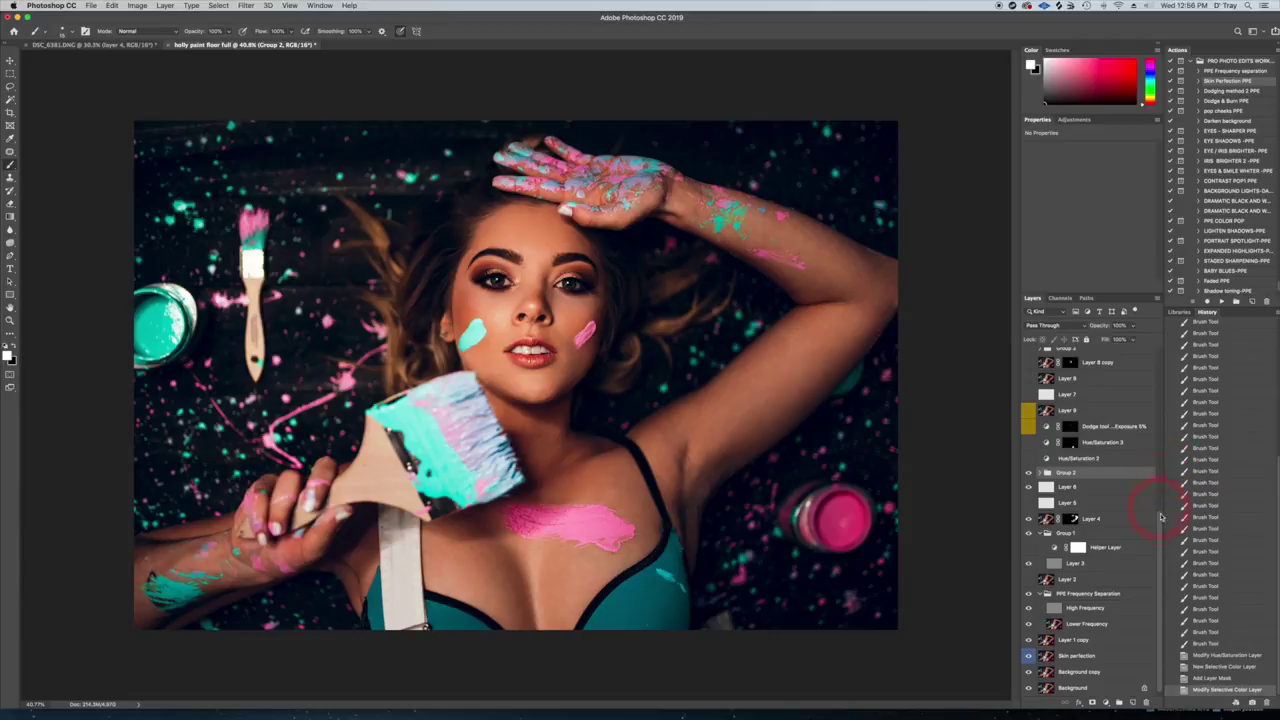
left_click_drag(1159, 546, 1160, 534)
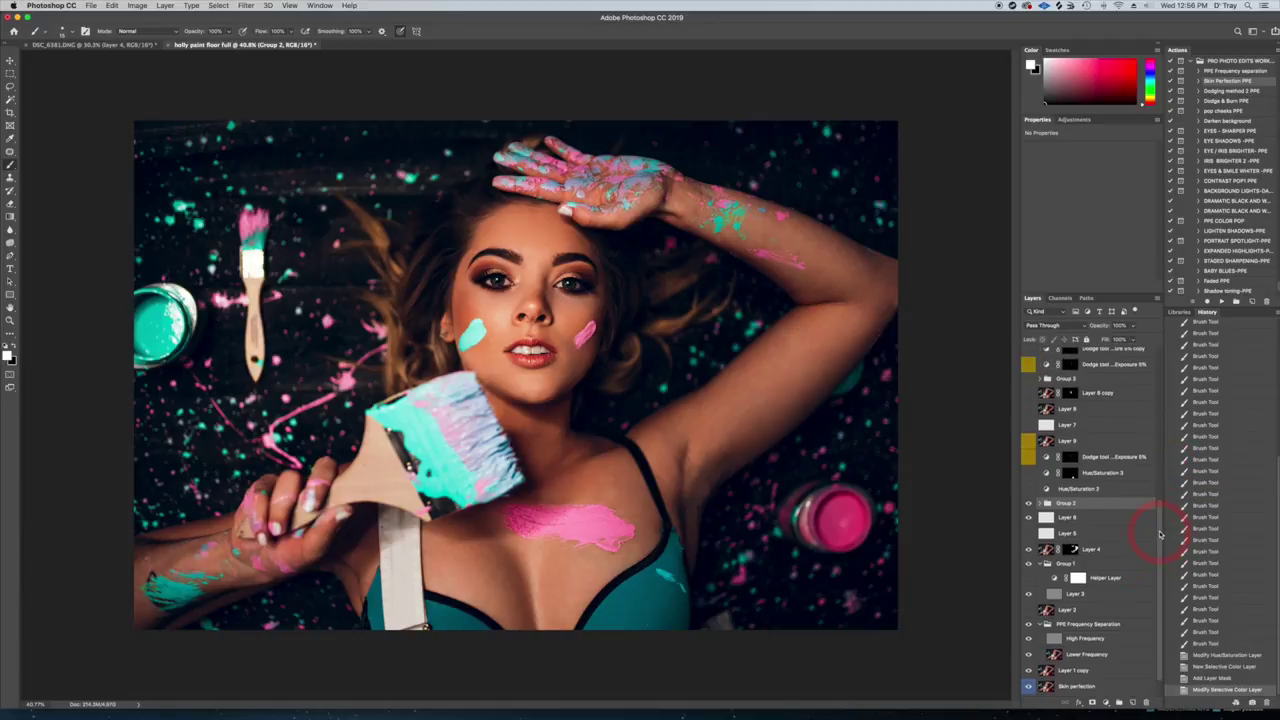
Step: Compare the portrait with and without the existing dodge curves layer above the lower groups
left_click(1029, 459)
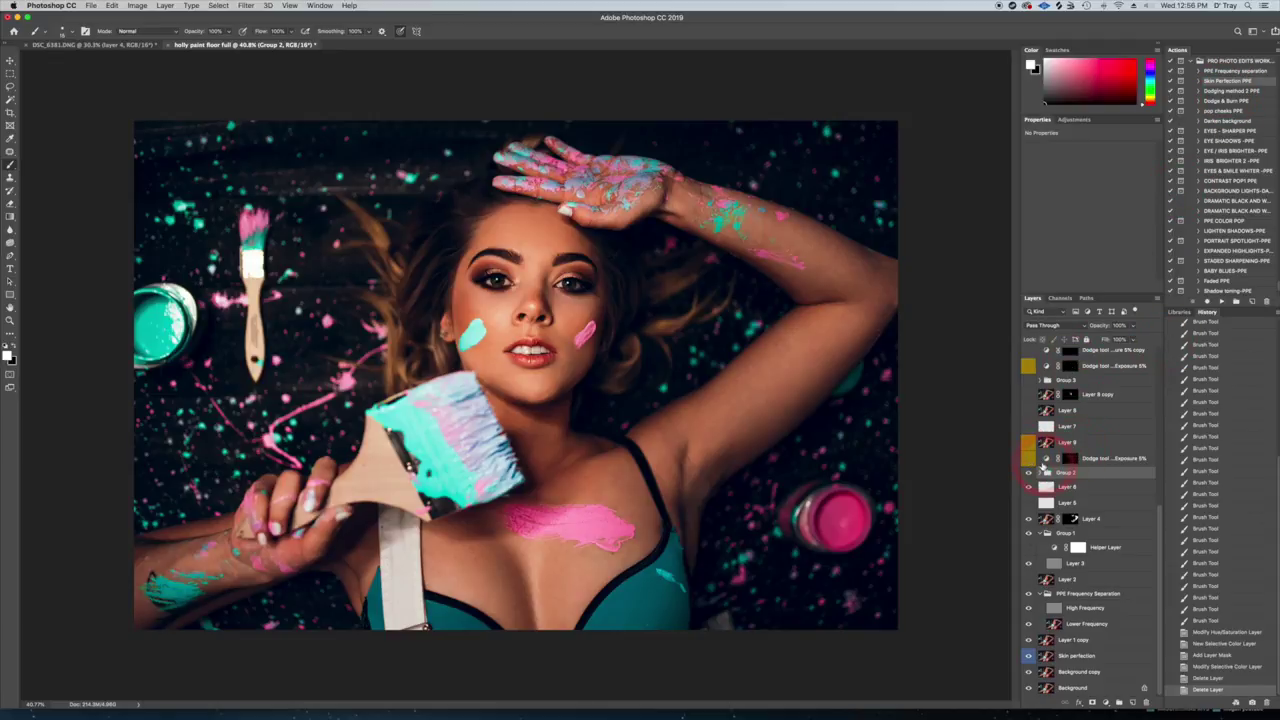
left_click(1086, 459)
left_click(1028, 459)
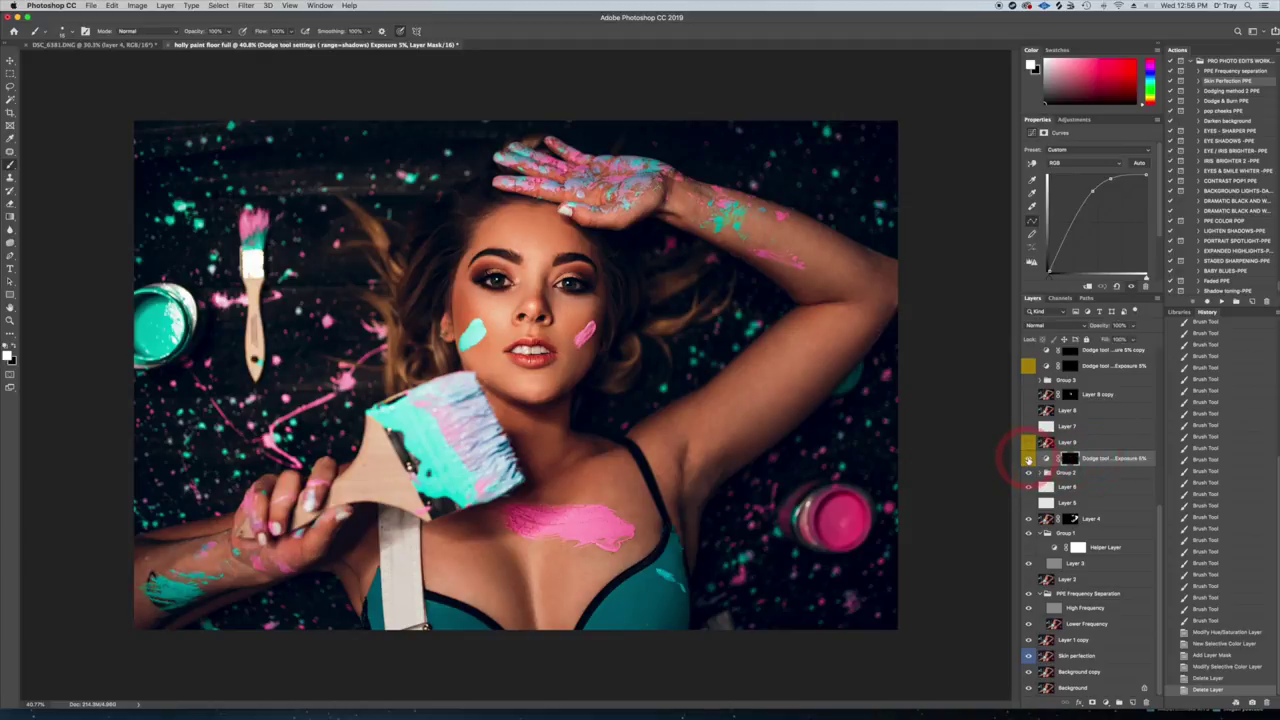
left_click(1028, 459)
left_click(1028, 459)
left_click(1028, 459)
left_click(1028, 459)
left_click(1028, 459)
Step: Run the Dodging method 2 PPE action above the existing dodge layer and activate the Dodge tool with Shadows range and 5% exposure
left_click(1103, 459)
left_click(1228, 91)
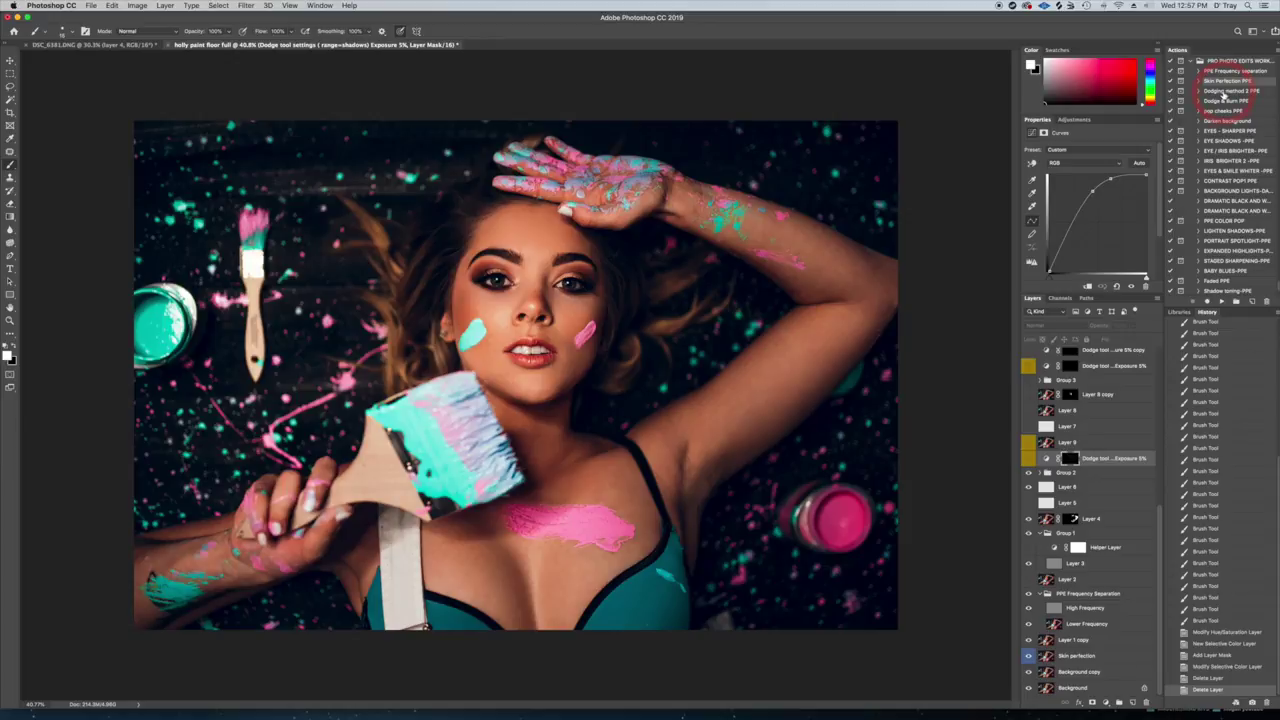
left_click(1221, 302)
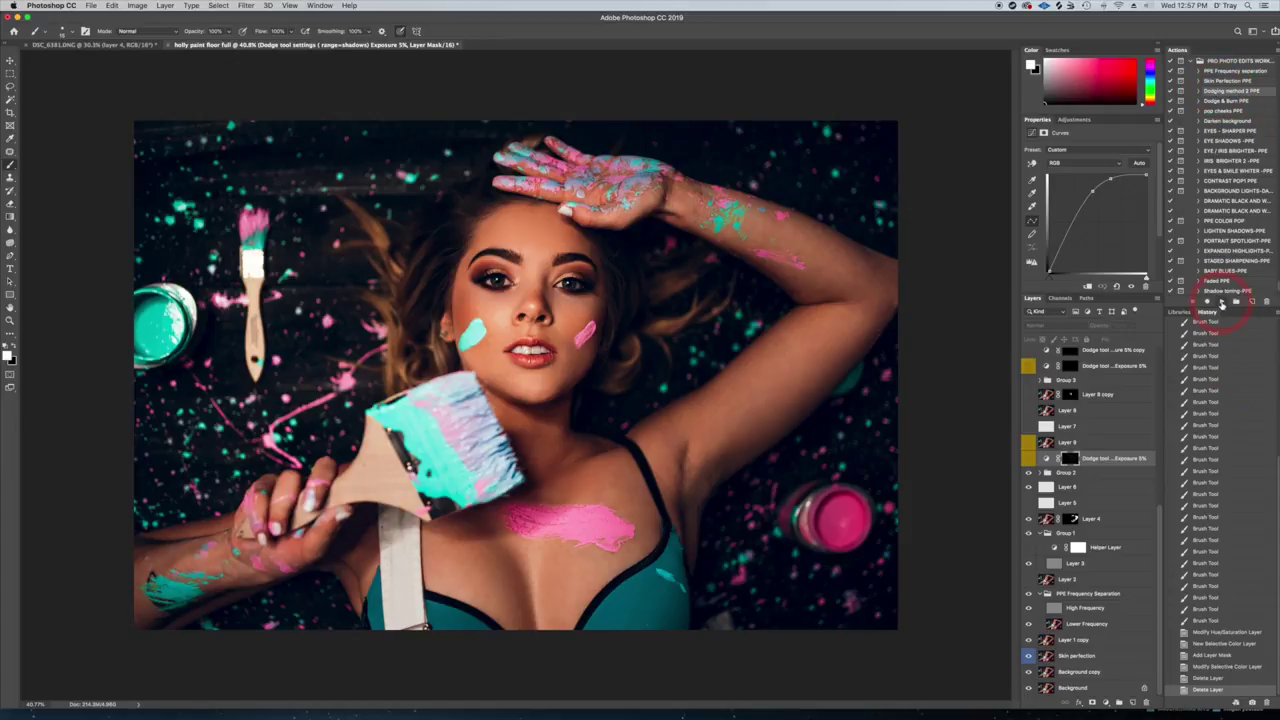
left_click(715, 231)
left_click(1100, 458)
left_click(10, 243)
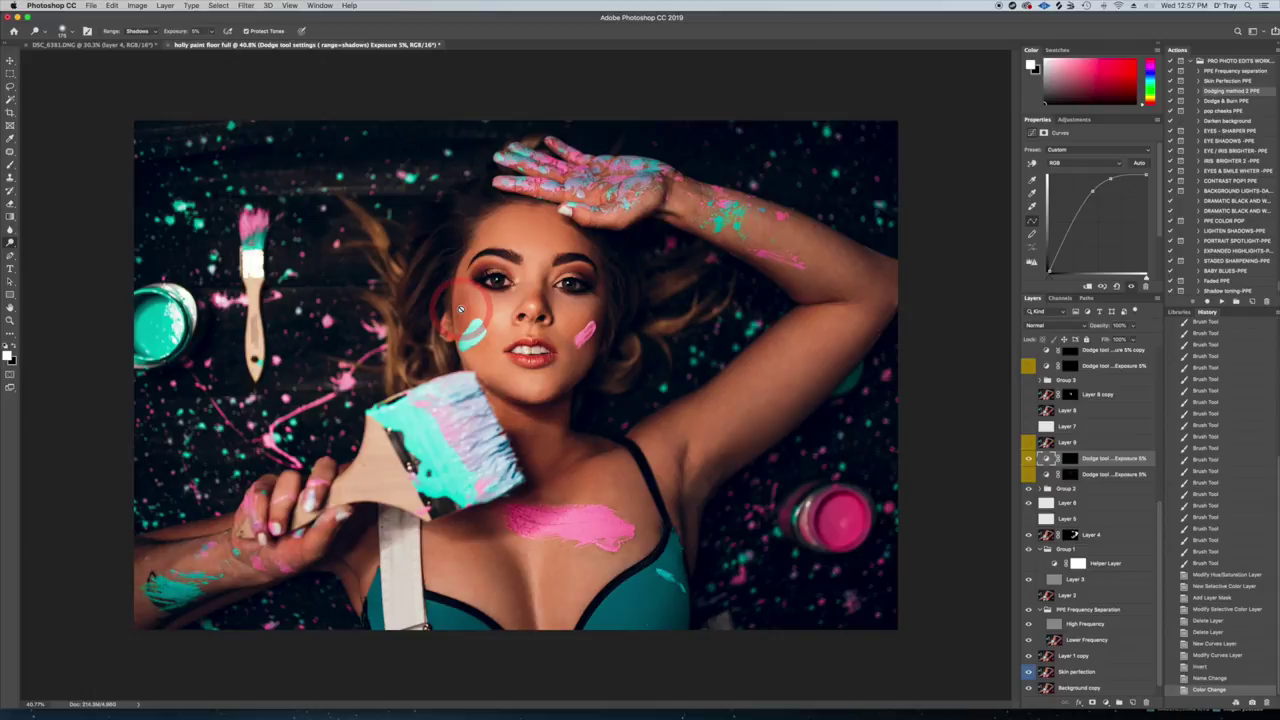
Step: Dodge the forehead and nose bridge on the new dodge layer's mask, shrinking the brush between strokes
left_click(1071, 460)
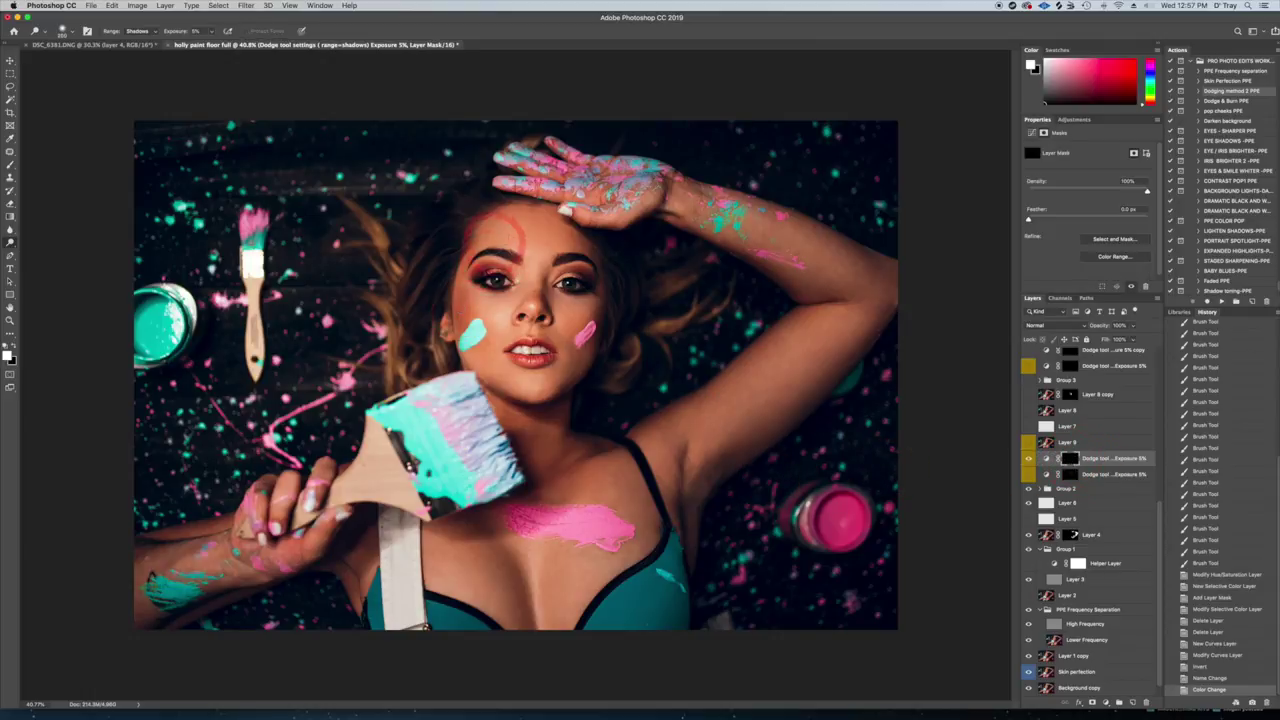
key("bracketleft")
key("bracketleft")
key("bracketleft")
left_click_drag(539, 238, 535, 310)
key("bracketleft")
key("bracketleft")
key("bracketleft")
left_click_drag(537, 266, 535, 314)
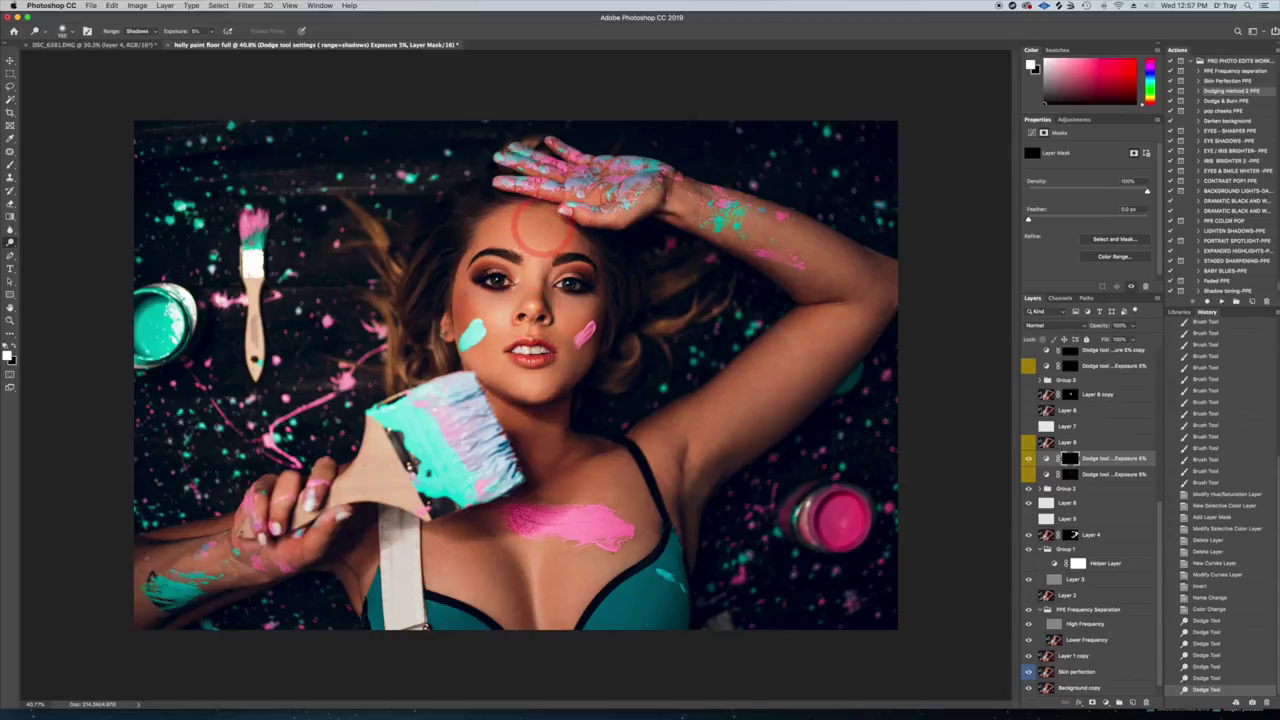
mouse_move(545, 232)
left_mouse_down()
mouse_move(531, 290)
mouse_move(548, 225)
mouse_move(523, 310)
left_mouse_up()
key("[")
mouse_move(539, 256)
left_mouse_down()
mouse_move(534, 298)
mouse_move(514, 288)
mouse_move(492, 302)
mouse_move(507, 292)
mouse_move(488, 328)
mouse_move(472, 290)
mouse_move(507, 320)
mouse_move(510, 295)
mouse_move(462, 280)
mouse_move(512, 320)
mouse_move(510, 300)
mouse_move(462, 285)
mouse_move(507, 320)
mouse_move(507, 300)
mouse_move(450, 285)
mouse_move(604, 322)
mouse_move(587, 300)
mouse_move(605, 289)
mouse_move(545, 291)
mouse_move(520, 303)
mouse_move(512, 340)
mouse_move(502, 322)
mouse_move(512, 332)
mouse_move(482, 352)
mouse_move(507, 322)
mouse_move(480, 355)
mouse_move(498, 322)
mouse_move(480, 353)
mouse_move(560, 285)
mouse_move(532, 305)
mouse_move(504, 280)
mouse_move(595, 288)
mouse_move(550, 272)
mouse_move(575, 270)
mouse_move(530, 268)
mouse_move(568, 258)
mouse_move(581, 267)
mouse_move(506, 259)
left_mouse_up()
Step: Reduce the Dodge brush size further and continue brightening the finer facial highlights on the mask
key("[")
key("[")
key("[")
key("[")
key("[")
key("[")
key("[")
key("[")
key("[")
key("[")
key("[")
key("[")
key("[")
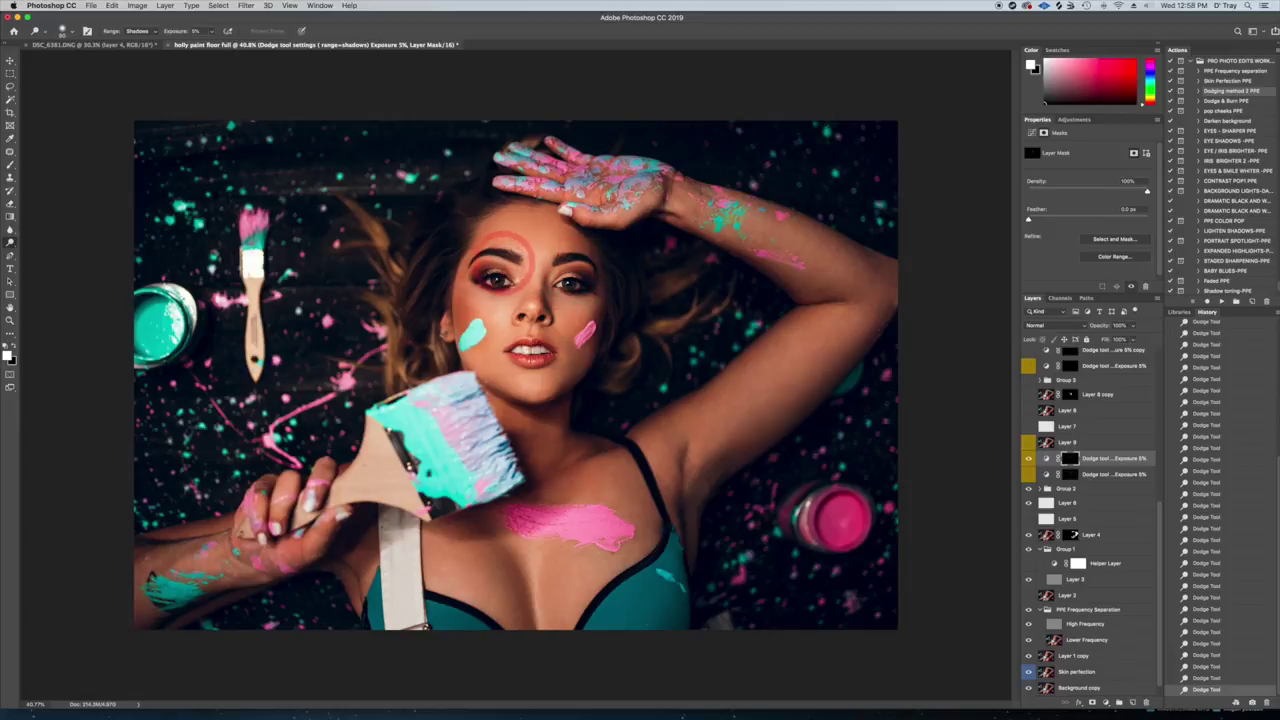
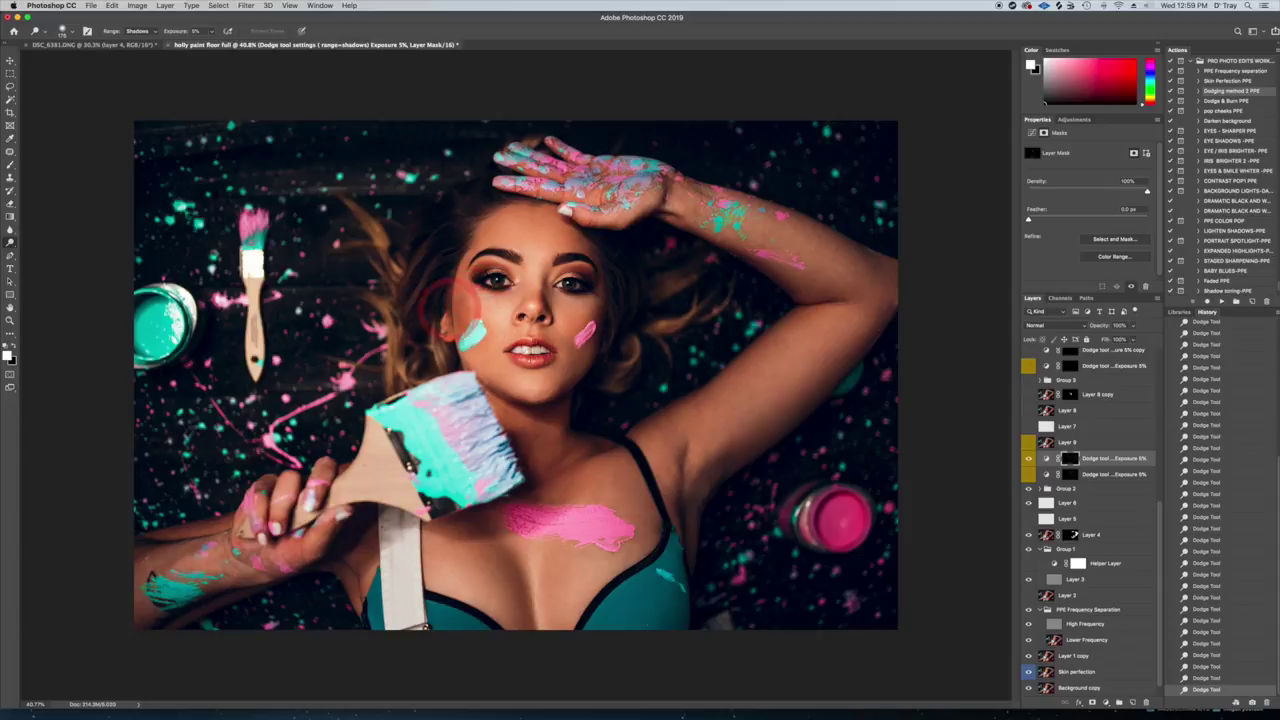
Step: Compare the face with and without the newly painted dodge layer
left_click(1028, 458)
left_click(1027, 458)
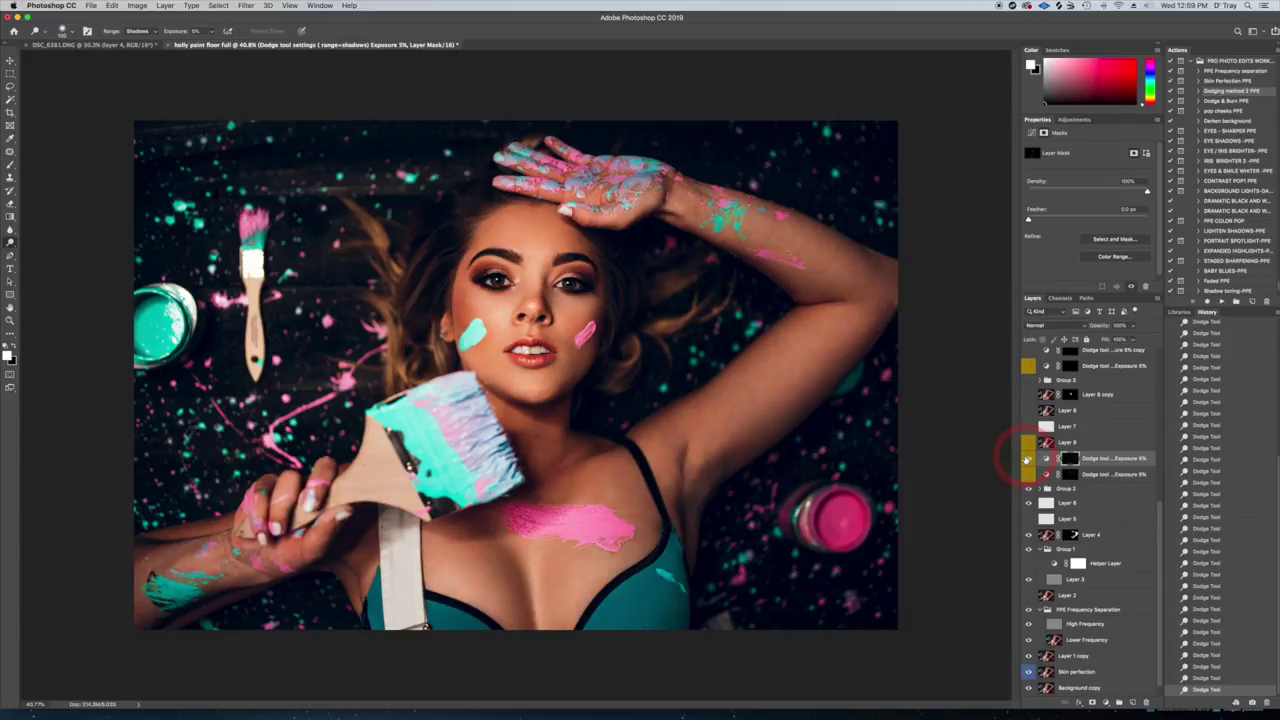
left_click(1027, 458)
left_click(1027, 458)
left_click(1027, 458)
left_click(1027, 458)
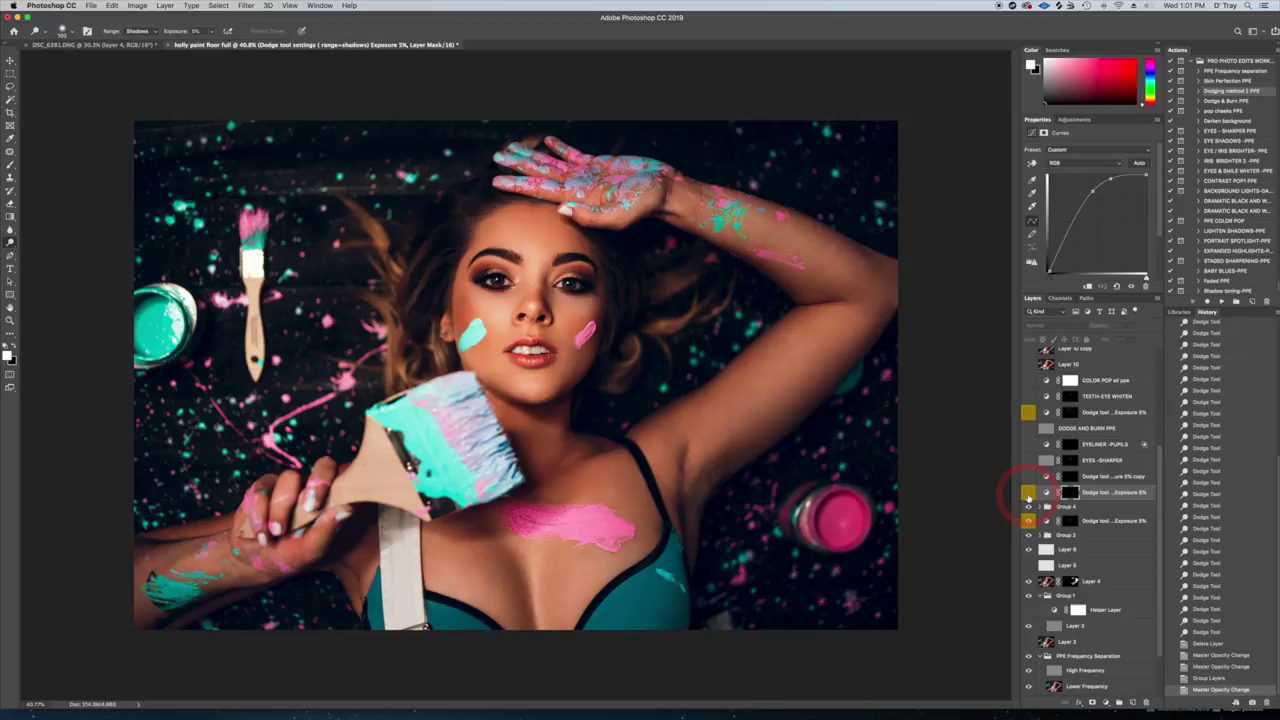
Step: Group the layers from EYELINER-PUPILS down to the dodge layer beneath EYES-SHARPER and expand the new group
left_click(1057, 495)
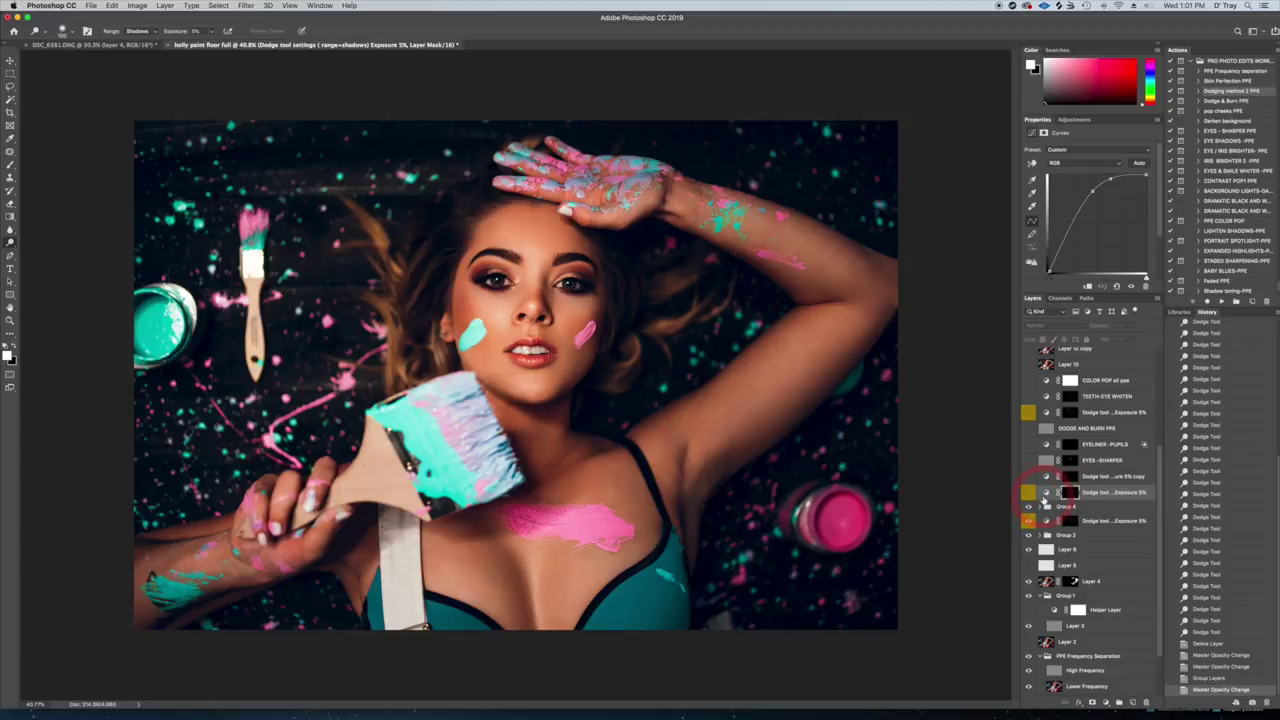
left_click(1096, 446)
left_click(1096, 497)
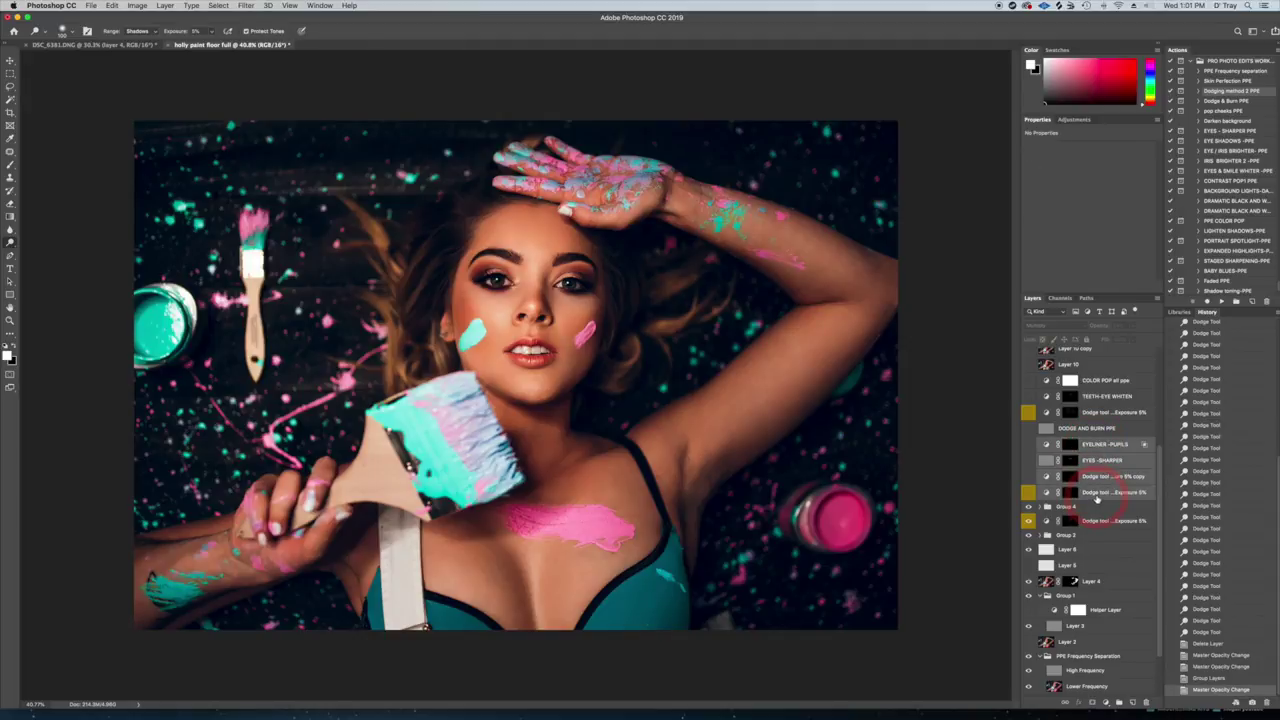
key("super+g")
left_click(1038, 445)
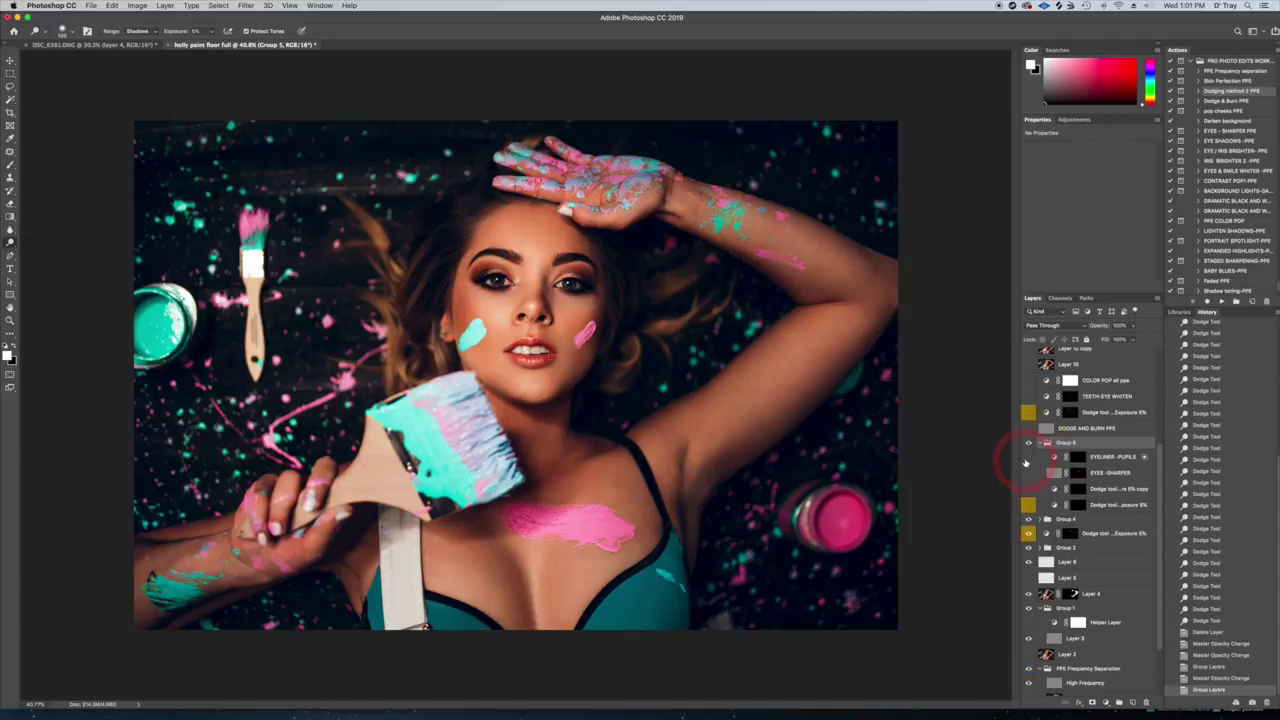
Step: Preview the combined effect of the grouped eye and dodge layers, then hide those layers again
left_click_drag(1029, 460, 1030, 505)
left_click(1029, 443)
left_click(1029, 444)
left_click(1029, 445)
left_click(1029, 446)
left_click(1029, 505)
left_click(1029, 490)
left_click(1029, 474)
Step: Run the Dodging method 2 PPE action above the group's lowest dodge layer and target the new layer's mask
left_click(1113, 507)
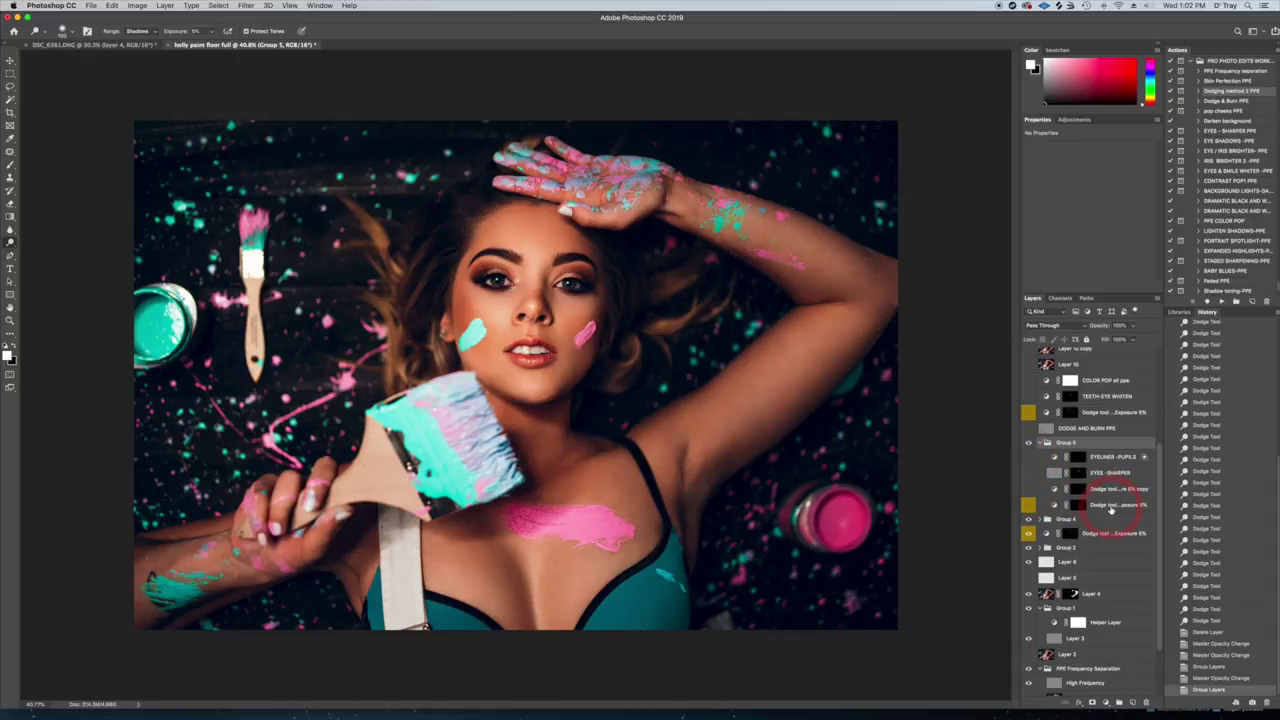
left_click(1077, 505)
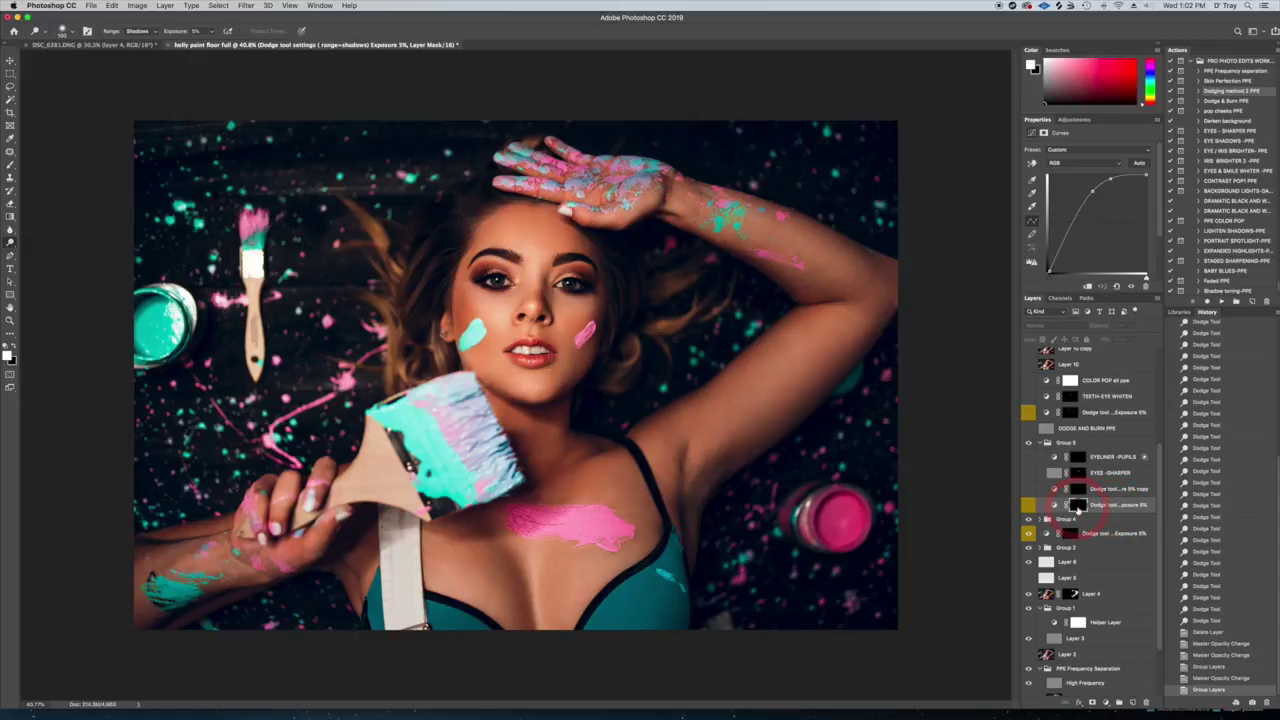
left_click(1221, 301)
left_click(709, 230)
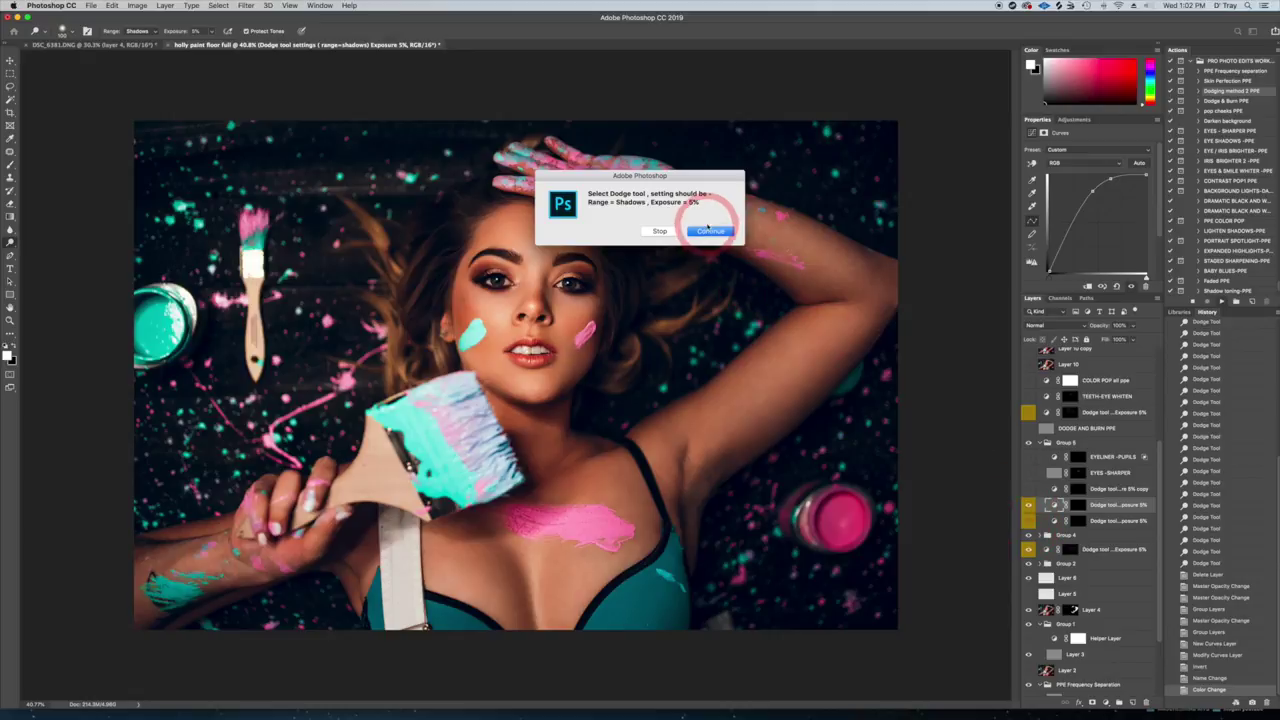
left_click(1107, 507)
left_click(1079, 507)
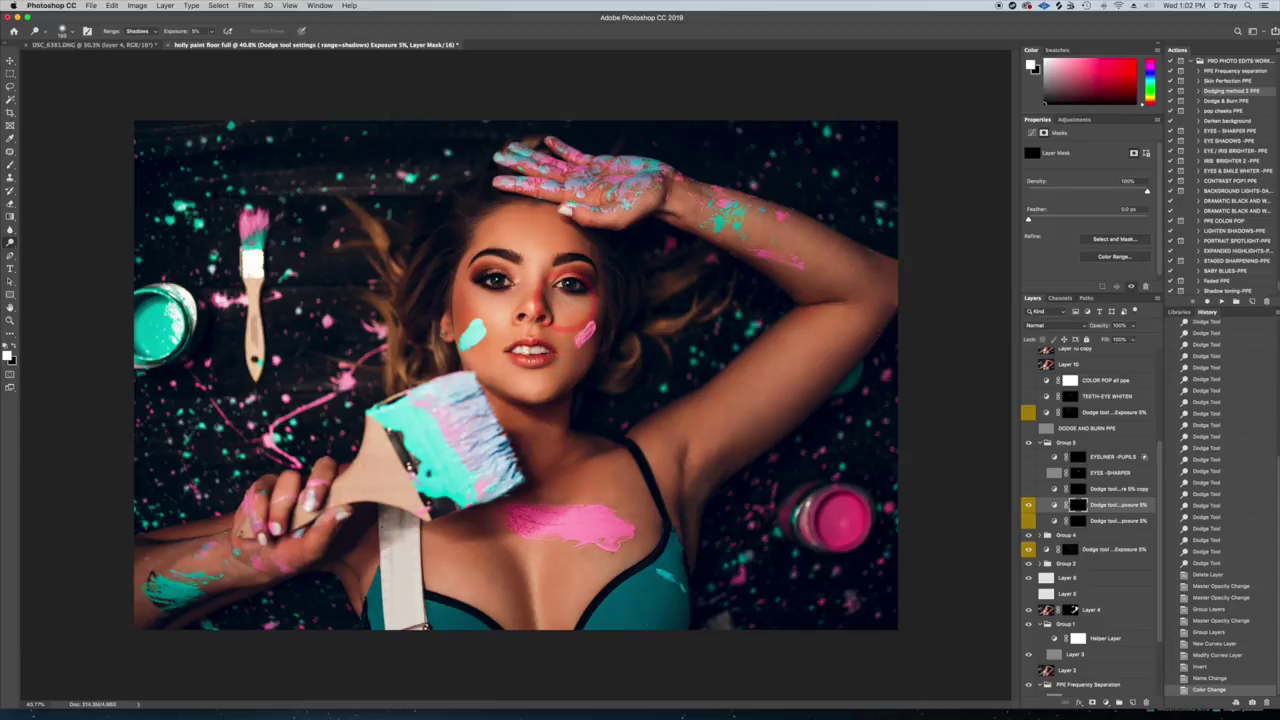
Step: Dodge the irises of both eyes on the new layer's mask with a small brush
scroll(550, 332, "up", 5)
scroll(550, 332, "up", 2)
scroll(580, 350, "up", 8)
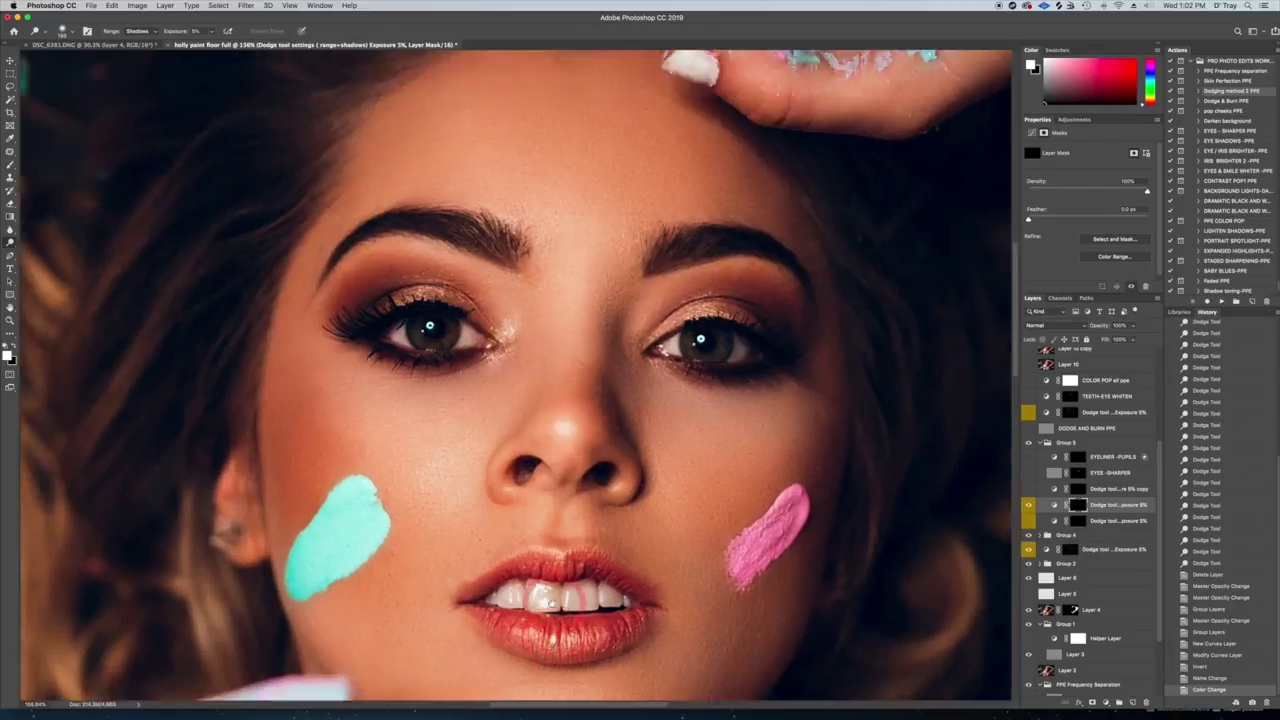
left_click(670, 507)
scroll(669, 506, "down", 5)
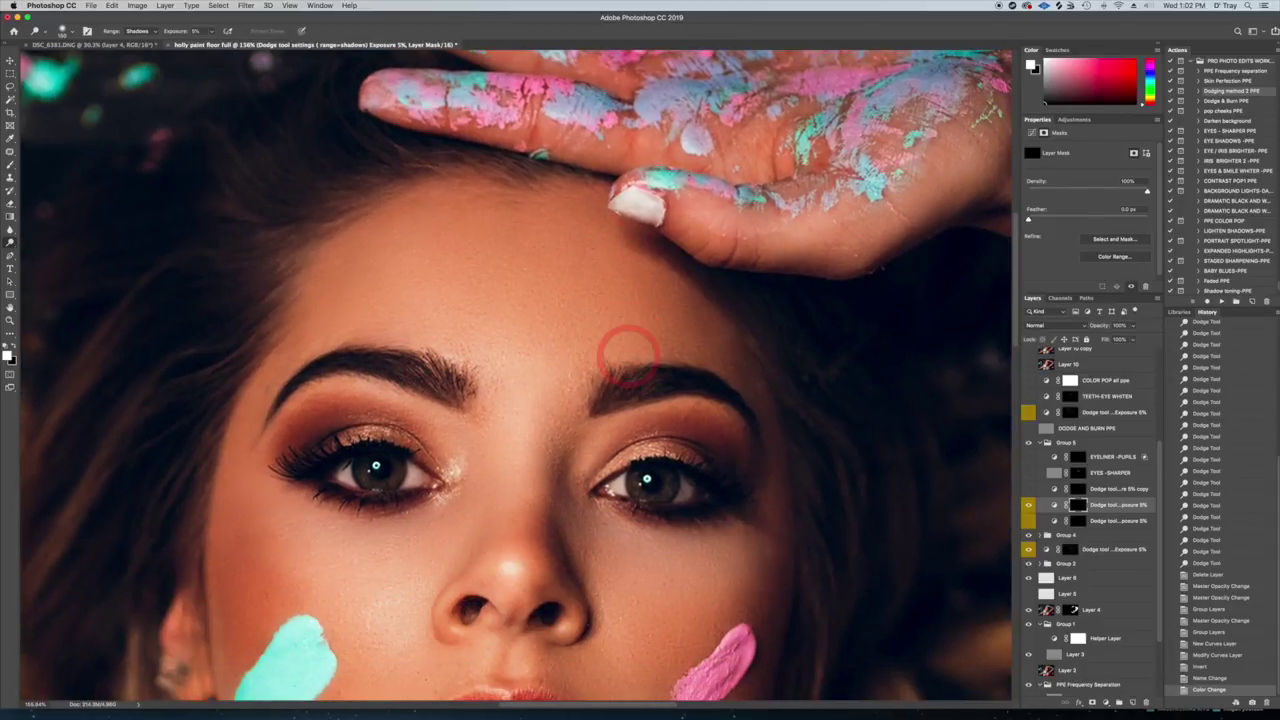
scroll(628, 355, "down", 4)
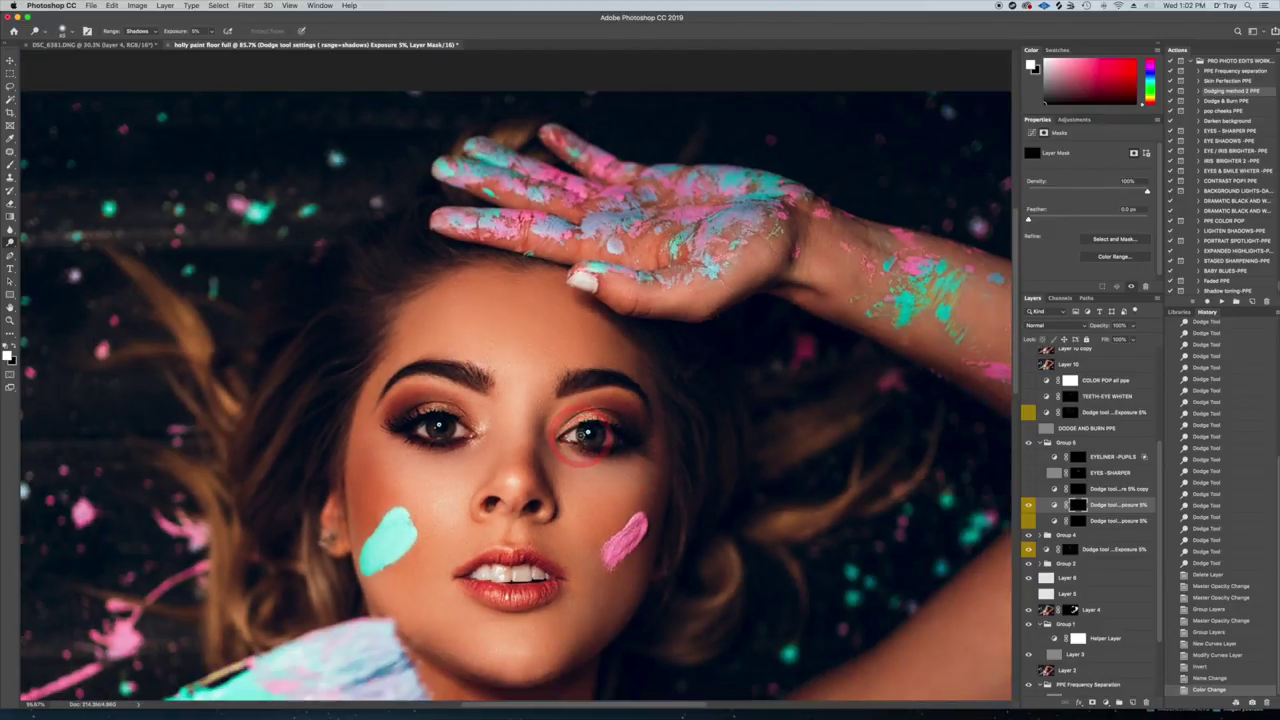
key("bracketleft")
mouse_move(584, 438)
left_mouse_down()
mouse_move(596, 437)
mouse_move(580, 438)
mouse_move(595, 468)
mouse_move(620, 432)
mouse_move(580, 437)
mouse_move(590, 442)
left_mouse_up()
left_click_drag(590, 442, 584, 442)
left_click_drag(584, 442, 587, 443)
mouse_move(432, 440)
left_mouse_down()
mouse_move(430, 452)
mouse_move(455, 428)
mouse_move(425, 455)
mouse_move(430, 432)
mouse_move(428, 455)
mouse_move(462, 425)
mouse_move(448, 452)
mouse_move(420, 456)
mouse_move(468, 415)
mouse_move(432, 456)
mouse_move(470, 420)
mouse_move(450, 455)
mouse_move(410, 425)
mouse_move(455, 452)
mouse_move(466, 420)
mouse_move(415, 450)
mouse_move(432, 430)
mouse_move(464, 432)
mouse_move(420, 428)
mouse_move(440, 452)
mouse_move(466, 438)
left_mouse_up()
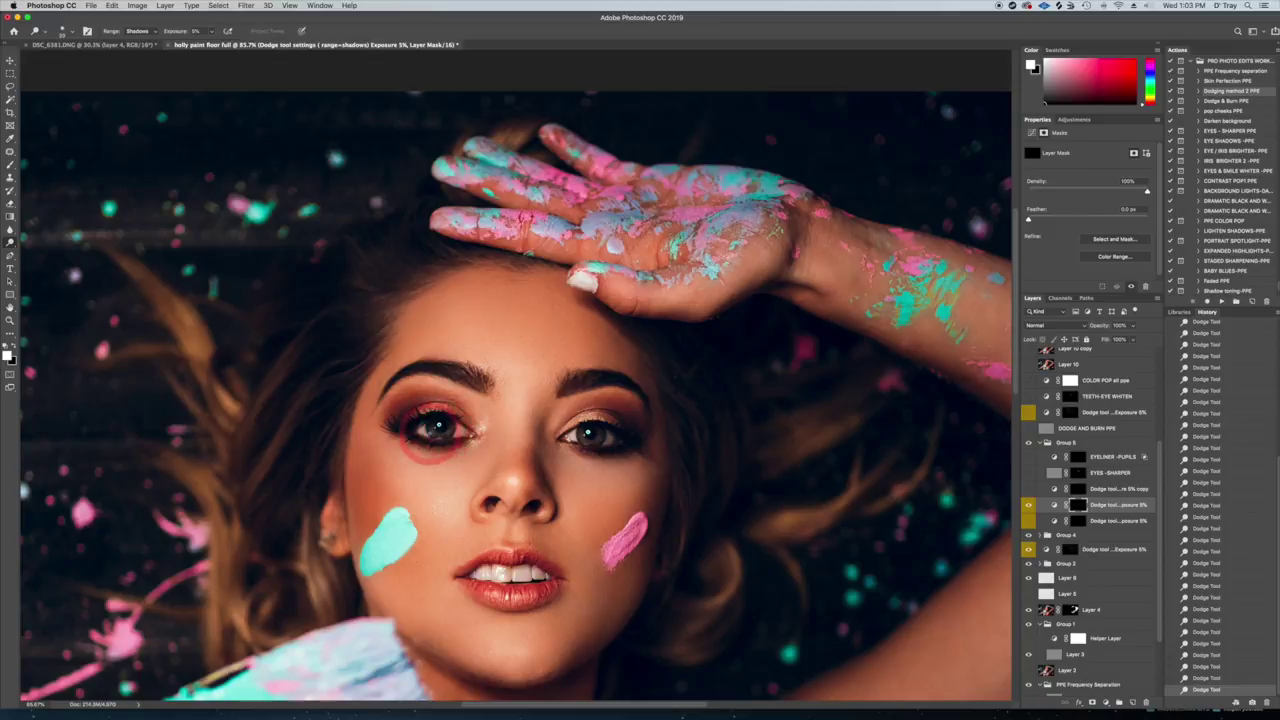
Step: Compare the eyes with and without the new dodge layer in the group
left_click(1027, 506)
left_click(1027, 506)
left_click(1027, 506)
left_click(1027, 506)
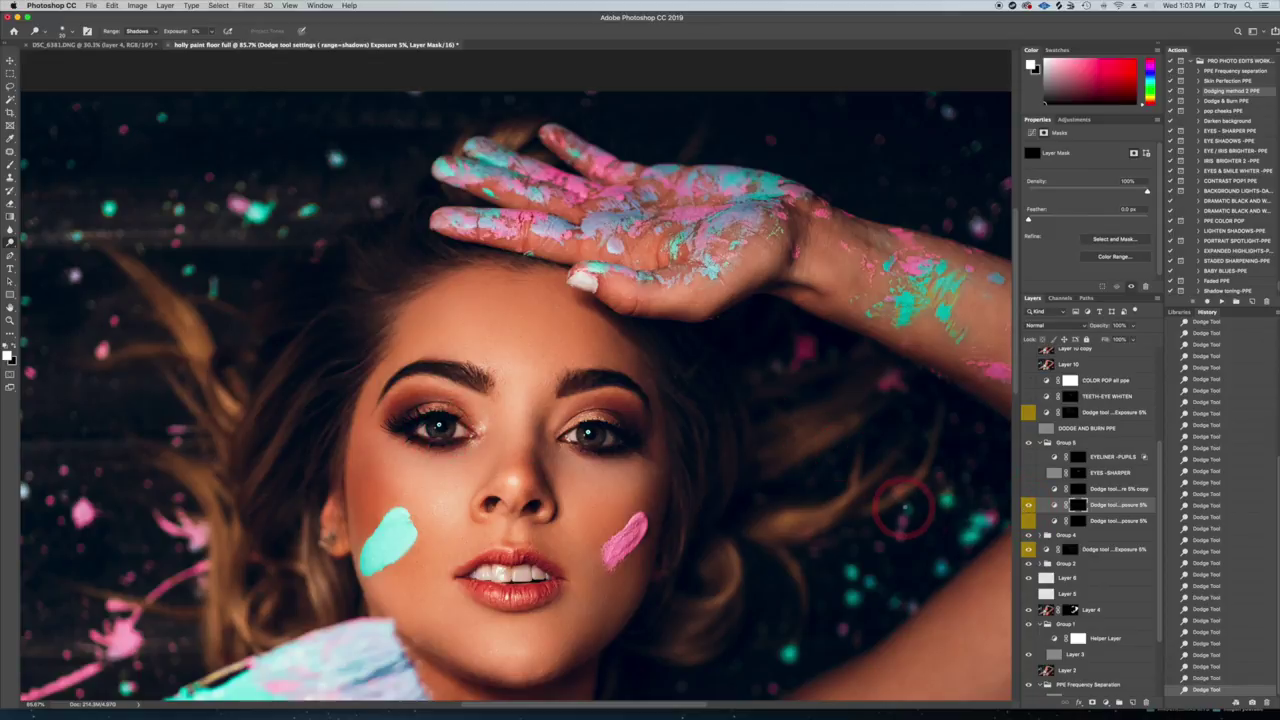
Step: Enlarge the Dodge brush
key("]")
key("]")
key("]")
key("]")
key("]")
key("]")
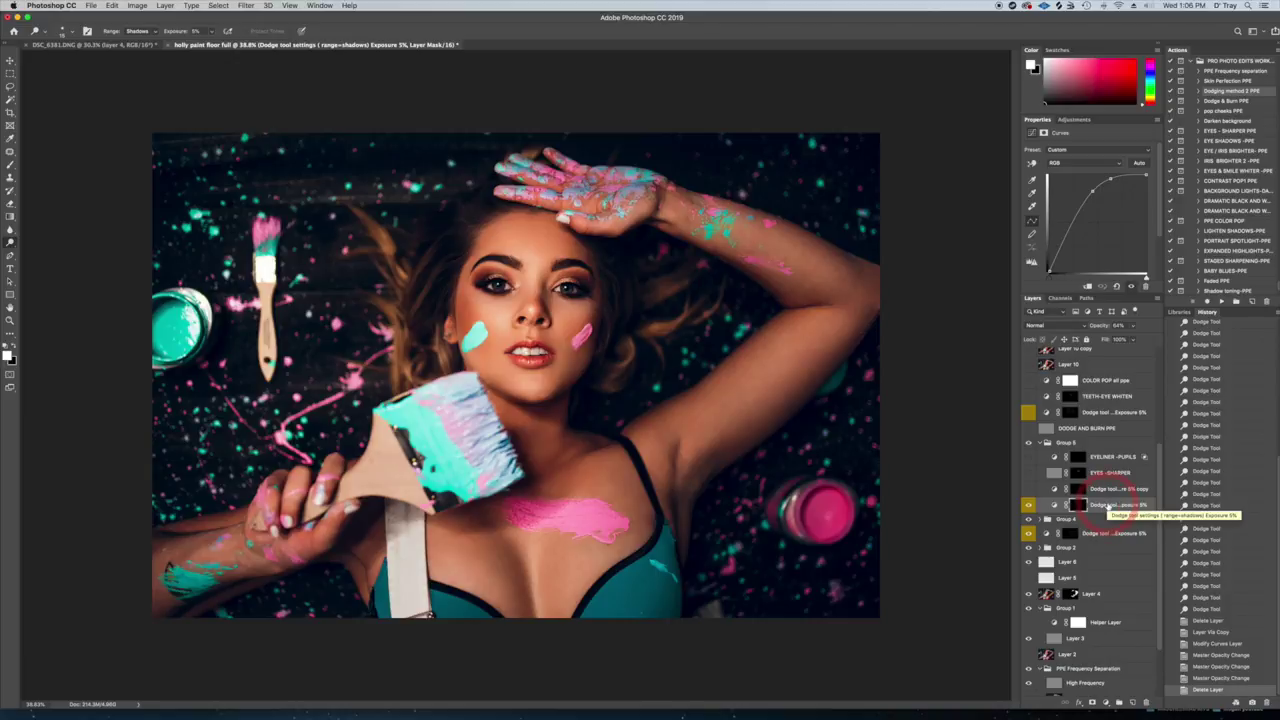
Step: Duplicate the group's visible dodge layer and apply the brown eyes curves preset to the copy
key("super+j")
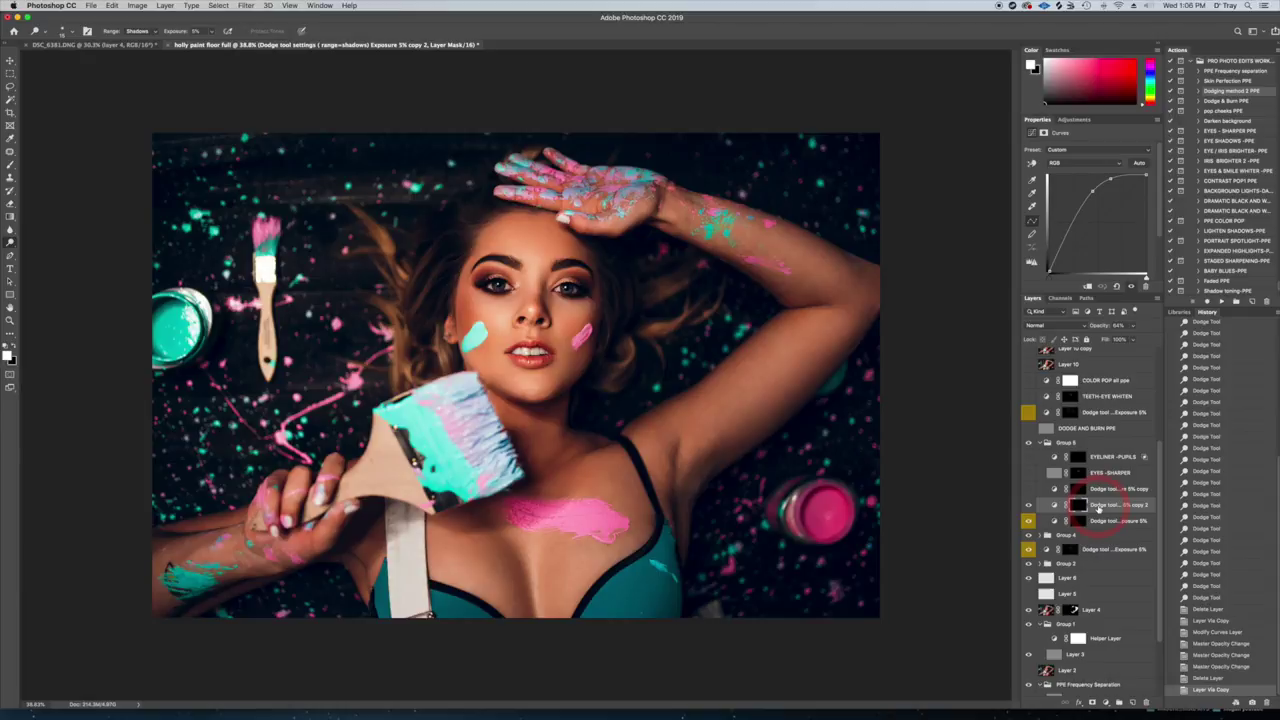
left_click(1054, 505)
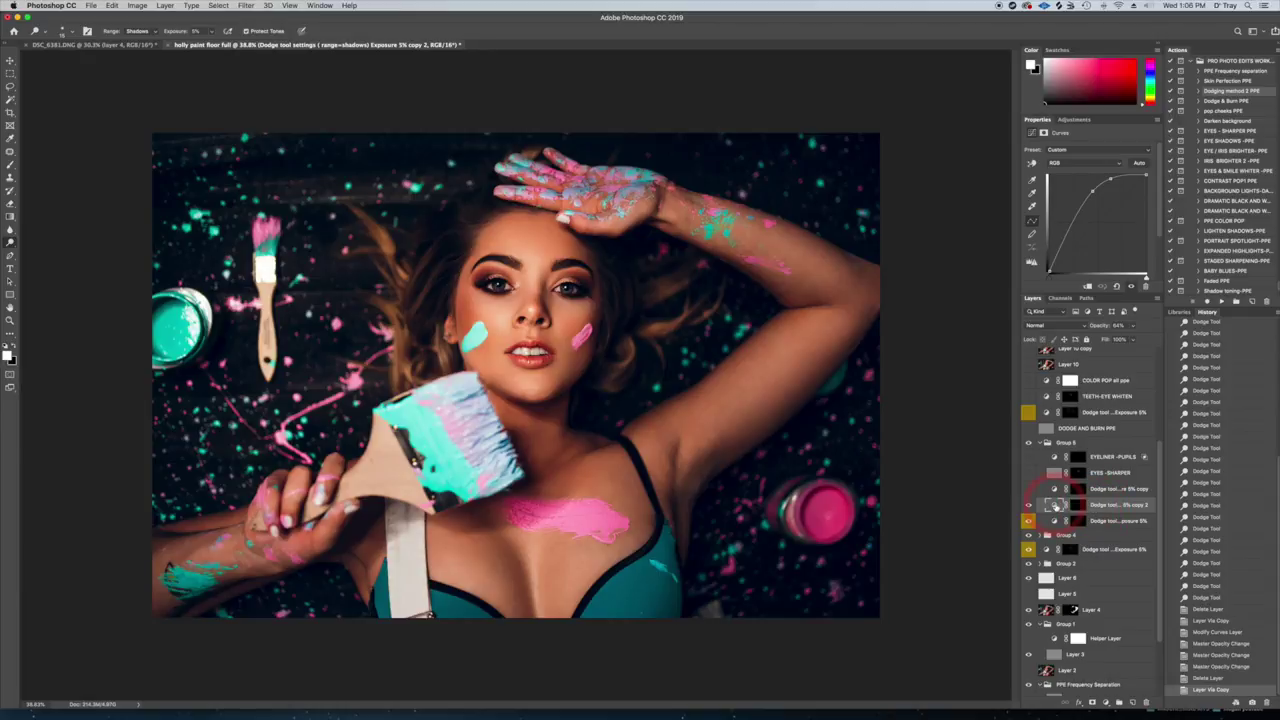
left_click(1153, 265)
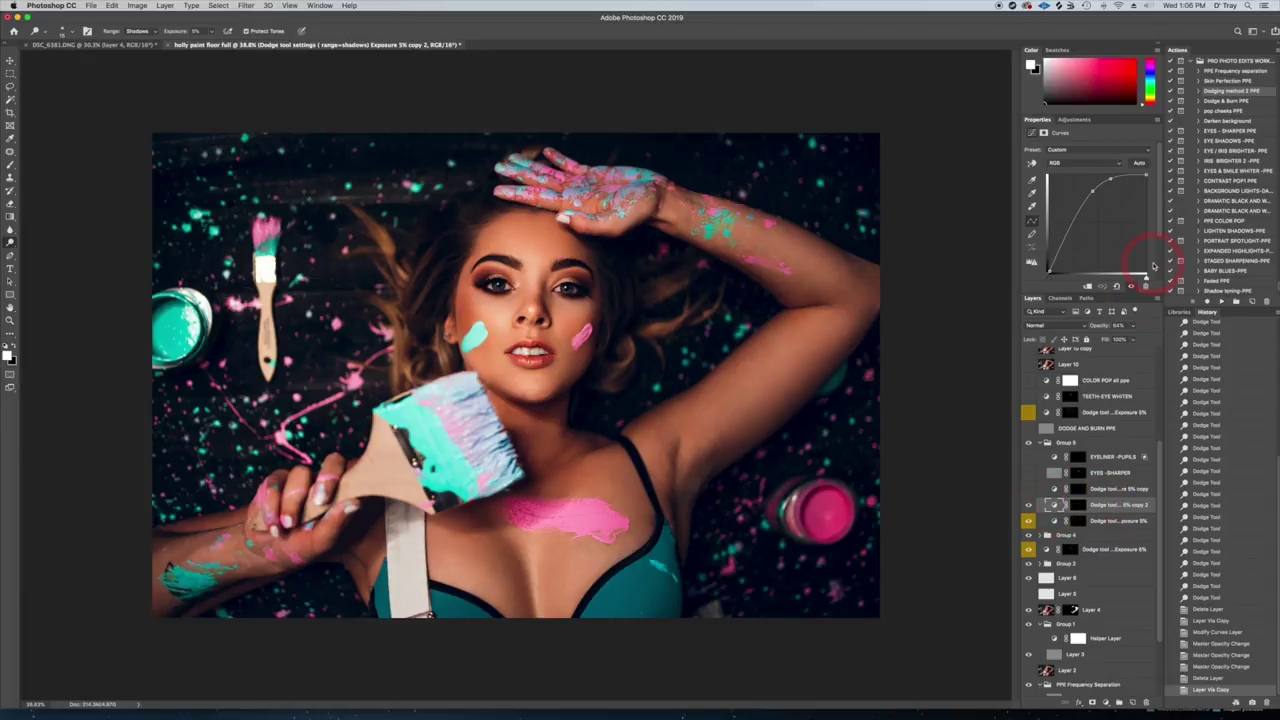
left_click(1149, 152)
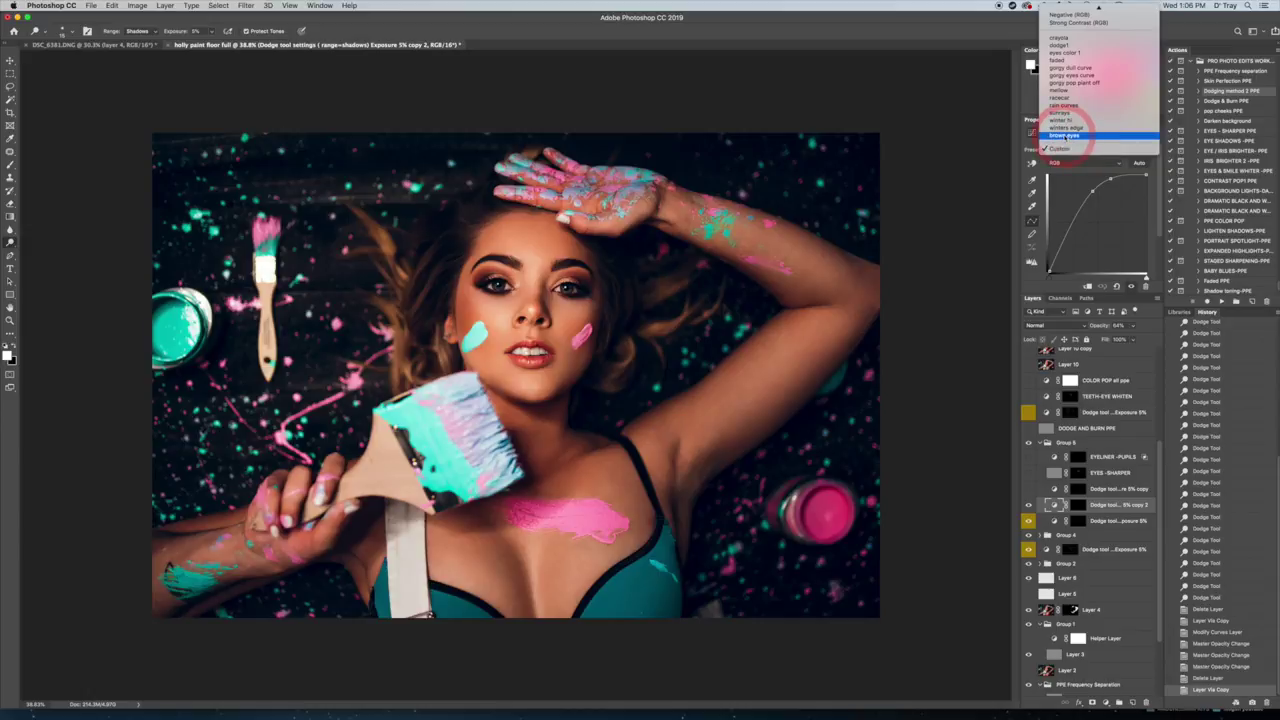
left_click(1066, 135)
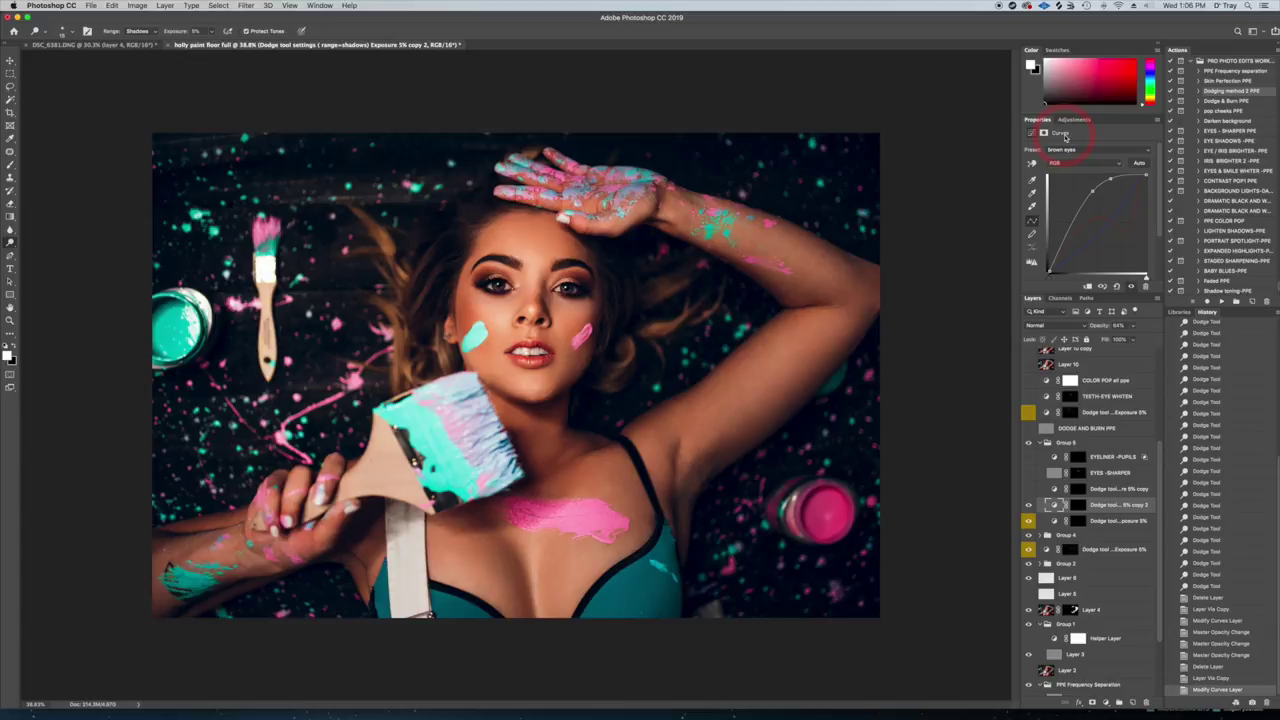
Step: Compare the image with and without the copied dodge layer, and set its opacity to 100%
left_click(1029, 505)
left_click(1029, 505)
left_click(1029, 505)
left_click(1029, 505)
left_click(1100, 507)
left_click(1134, 333)
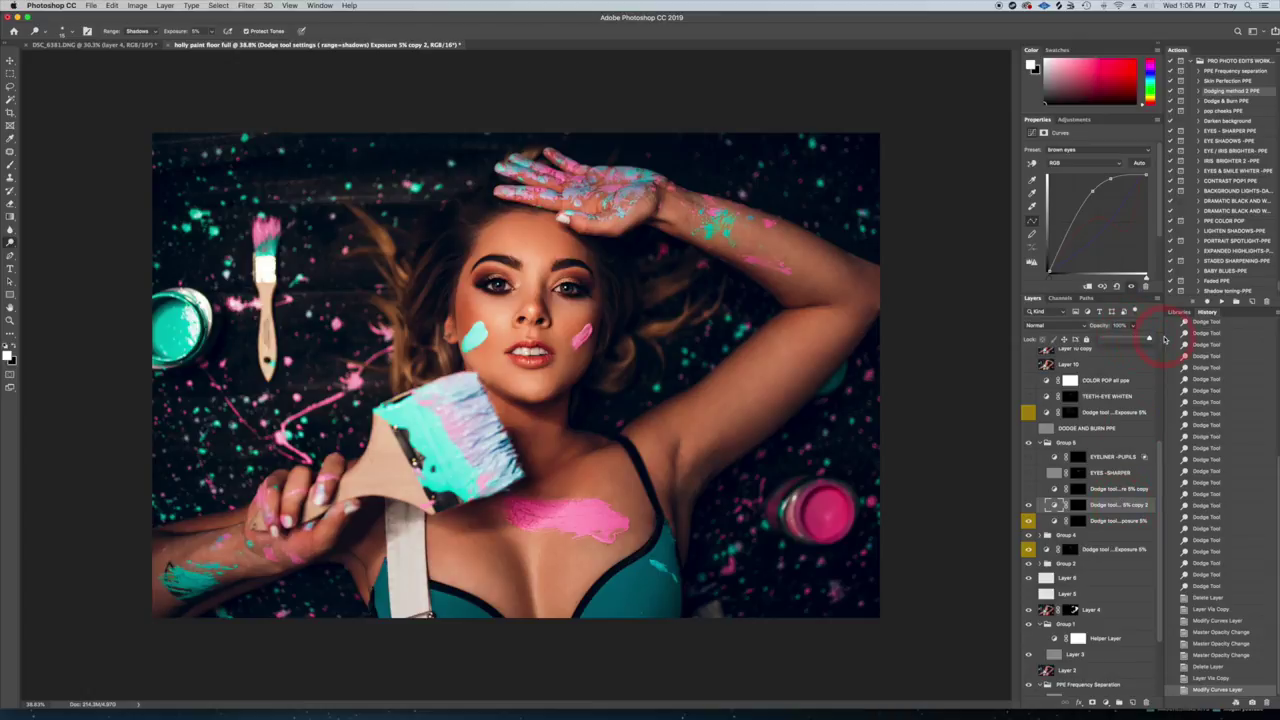
Step: Check the effect of the full-opacity copied layer by hiding and showing it
left_click(1029, 507)
left_click(1030, 507)
left_click(1030, 507)
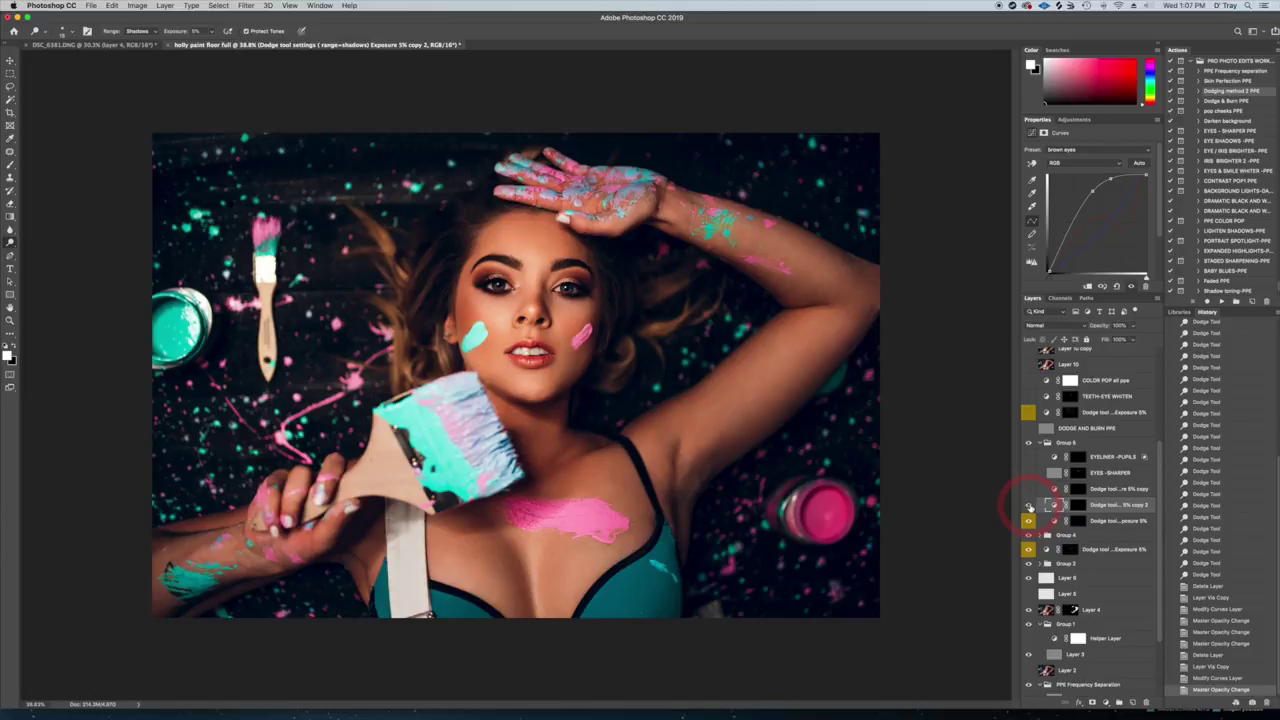
left_click(1029, 505)
left_click(1088, 245)
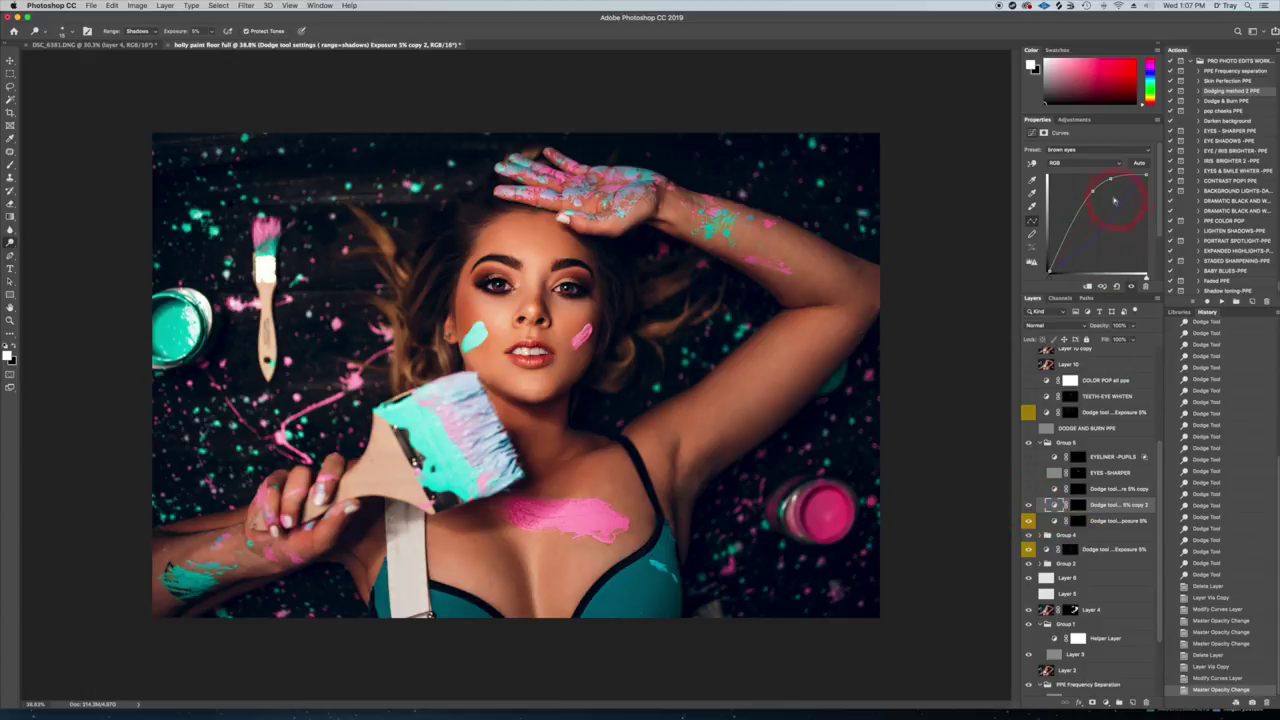
left_click(1134, 521)
left_click(1128, 548)
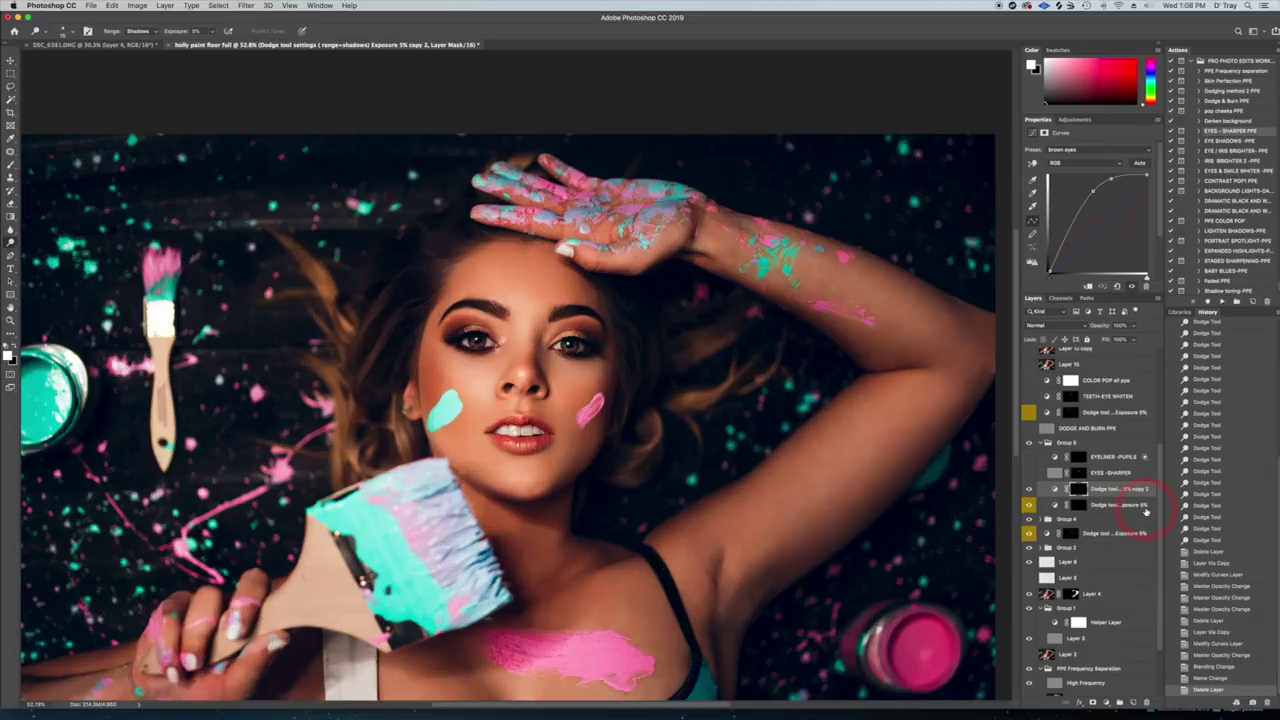
left_click(1080, 494)
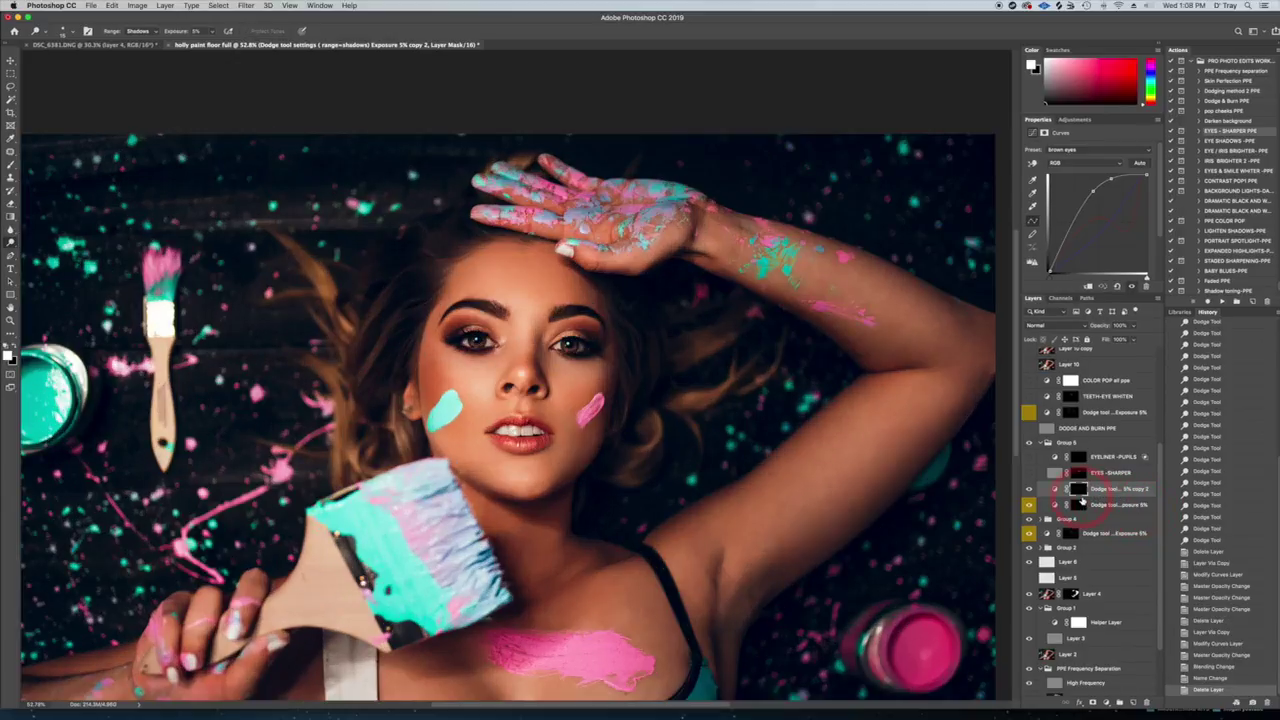
left_click(1154, 494)
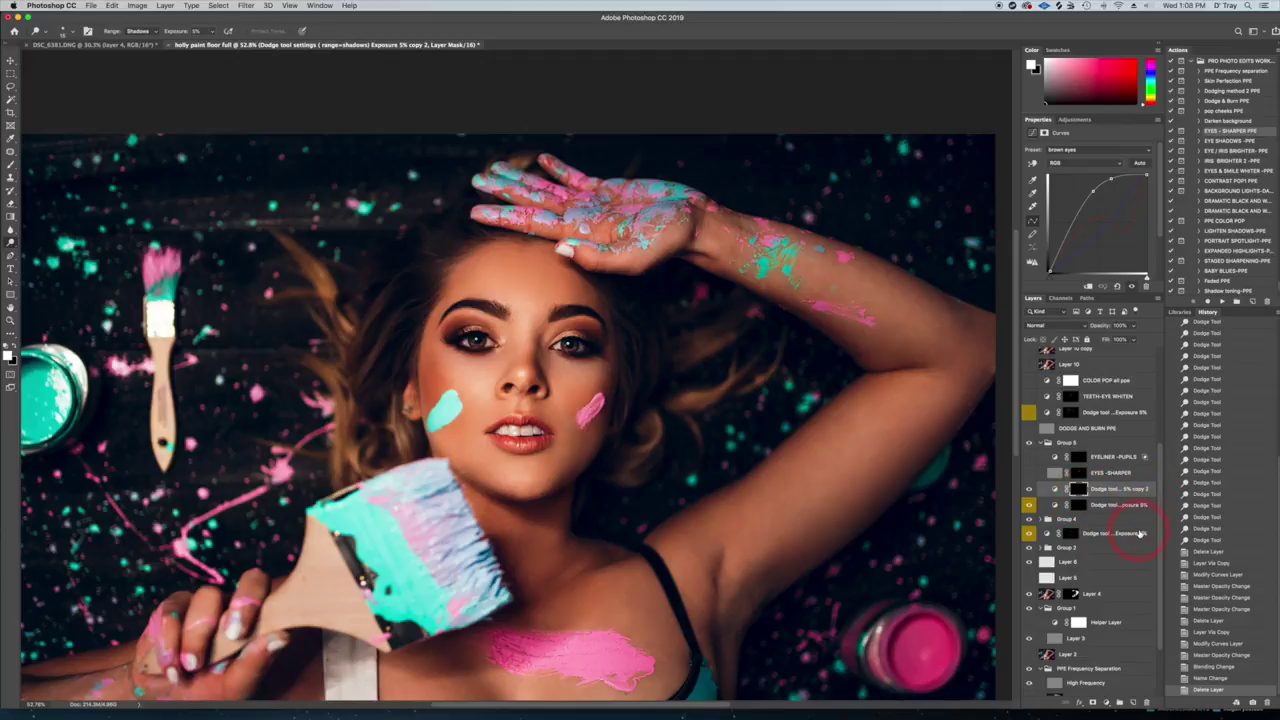
Step: Collapse the Group 5 layers and run the EYES - SHARPER PPE action above the group
left_click(1030, 476)
left_click(1043, 446)
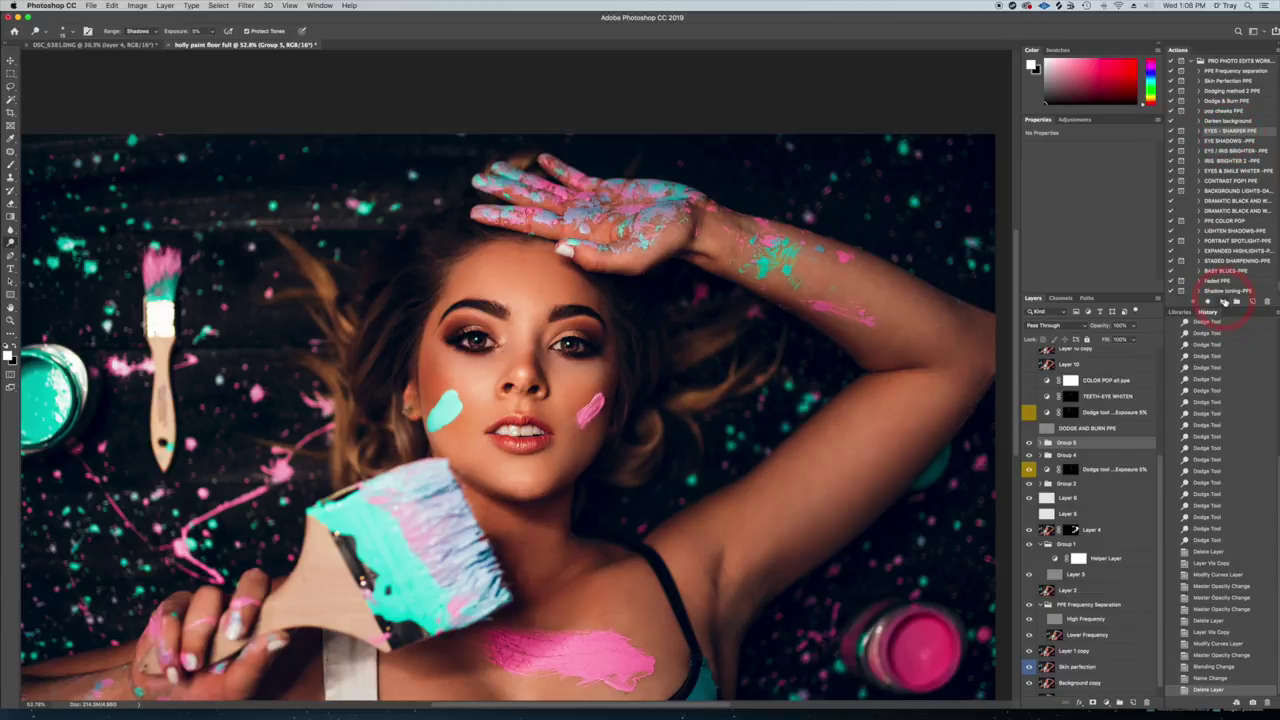
left_click(1224, 301)
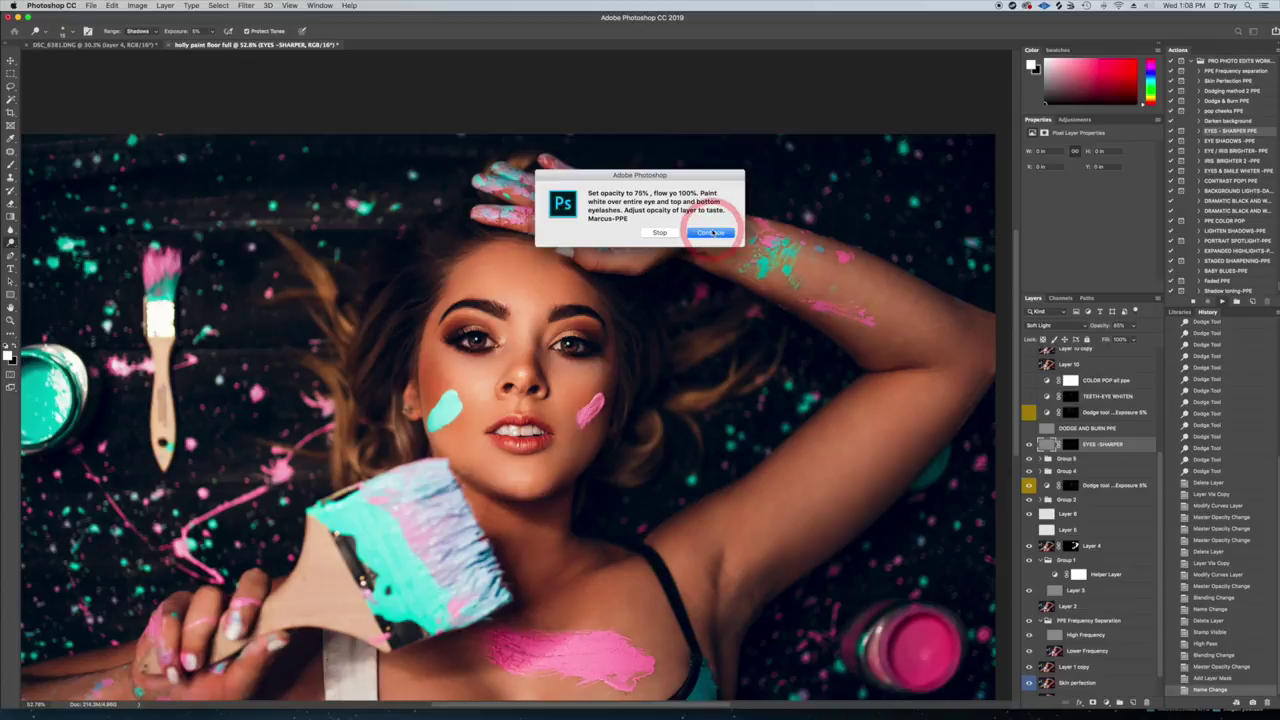
left_click(710, 232)
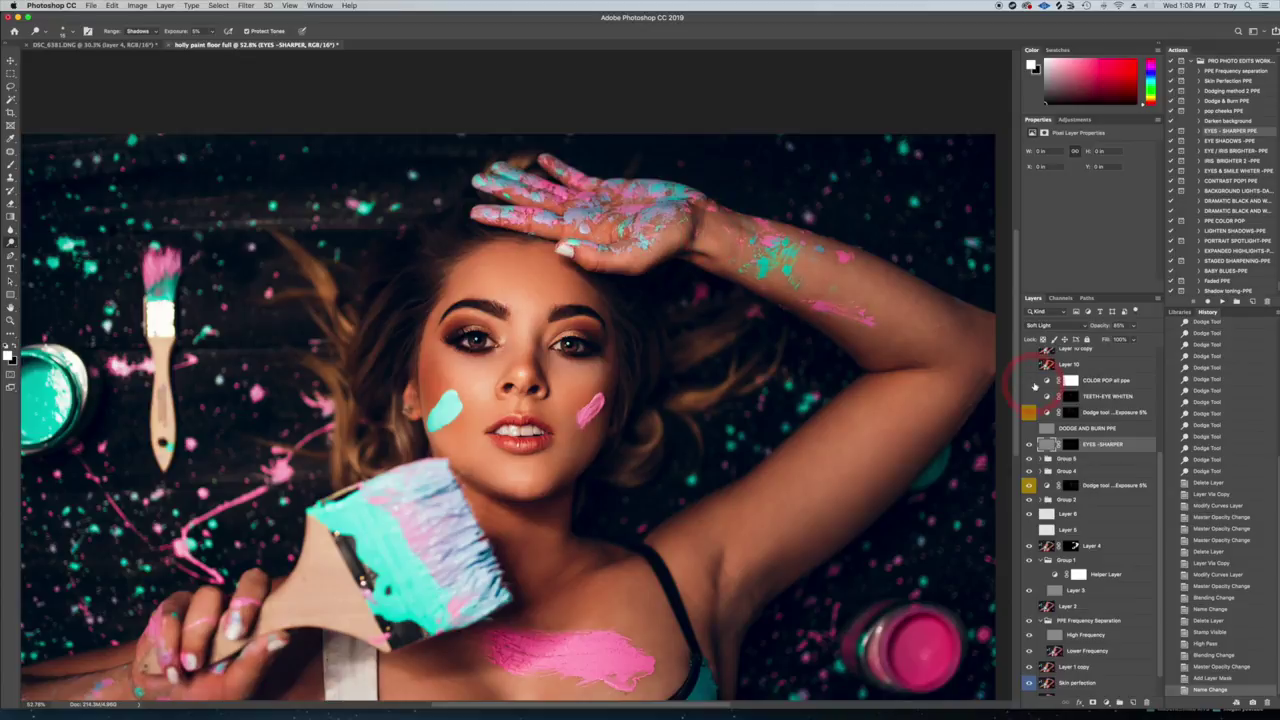
Step: Paint white over both eyes on the EYES -SHARPER layer mask with the Brush at 75% opacity
left_click(1070, 446)
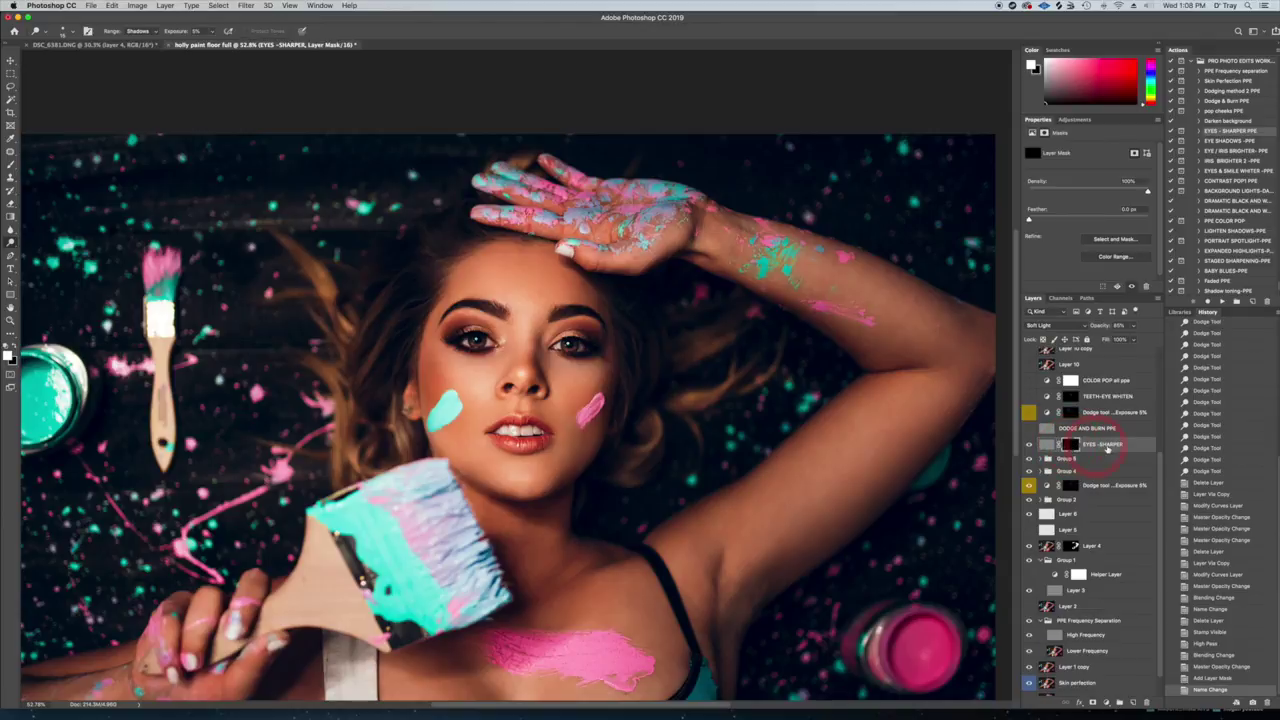
left_click(11, 164)
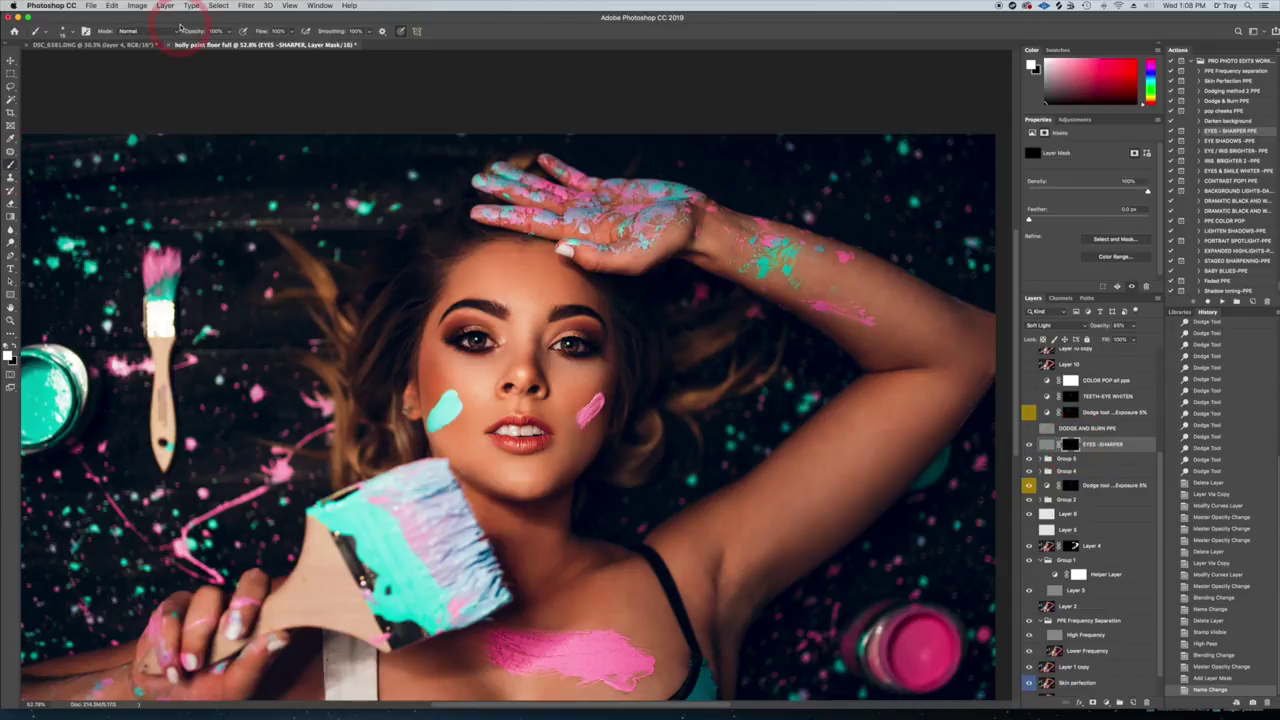
left_click(215, 31)
type("75")
key("Return")
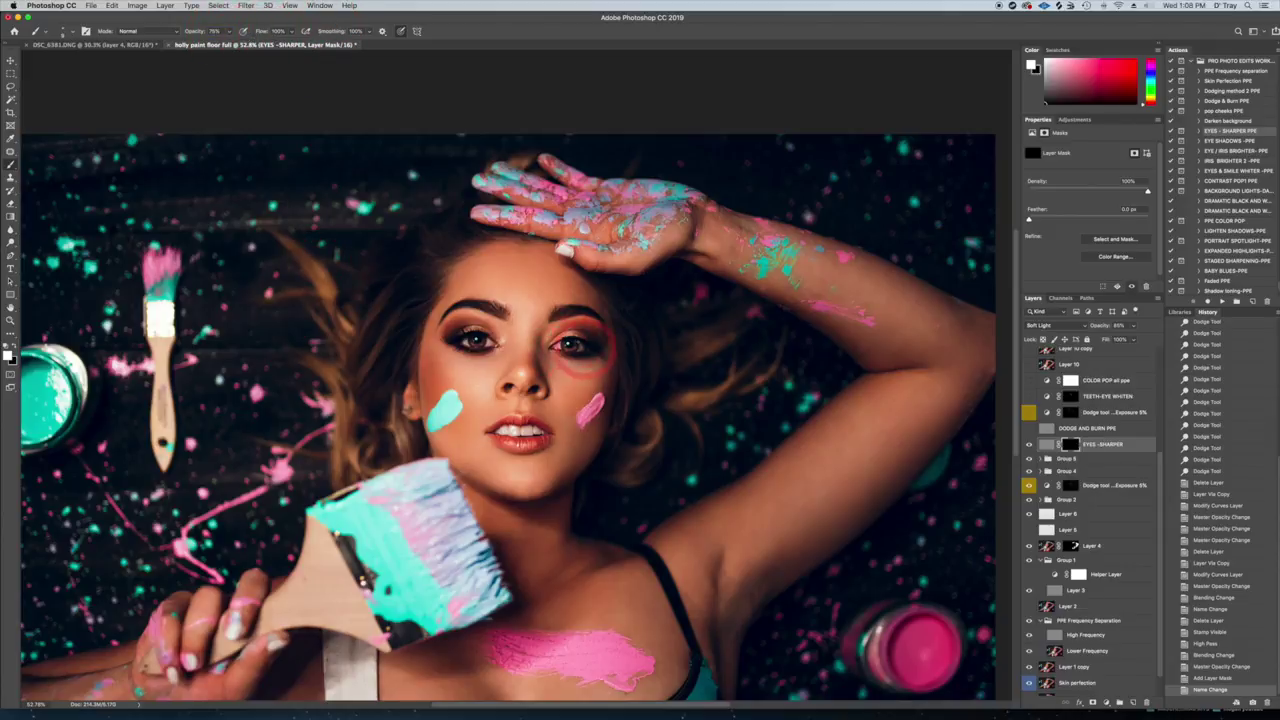
left_click_drag(583, 345, 568, 345)
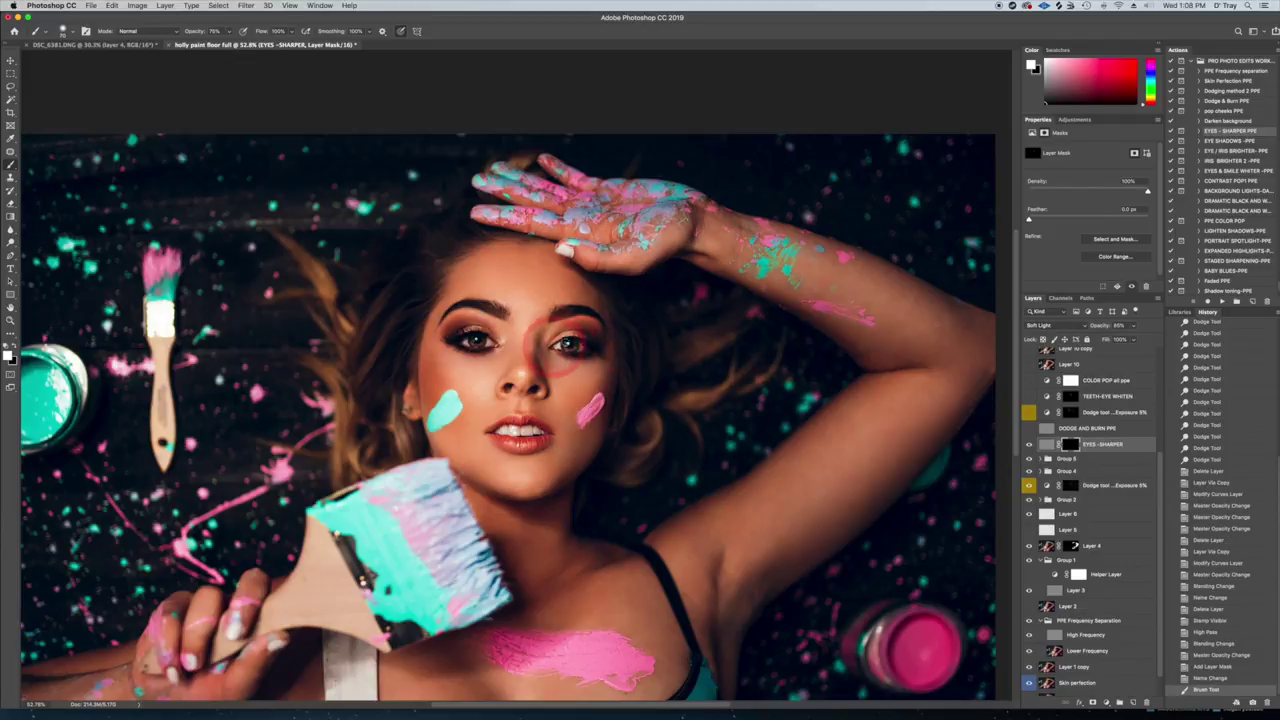
left_click_drag(571, 342, 484, 347)
Step: Compare the eyes with and without the EYES -SHARPER layer, leaving the layer visible
left_click(1028, 446)
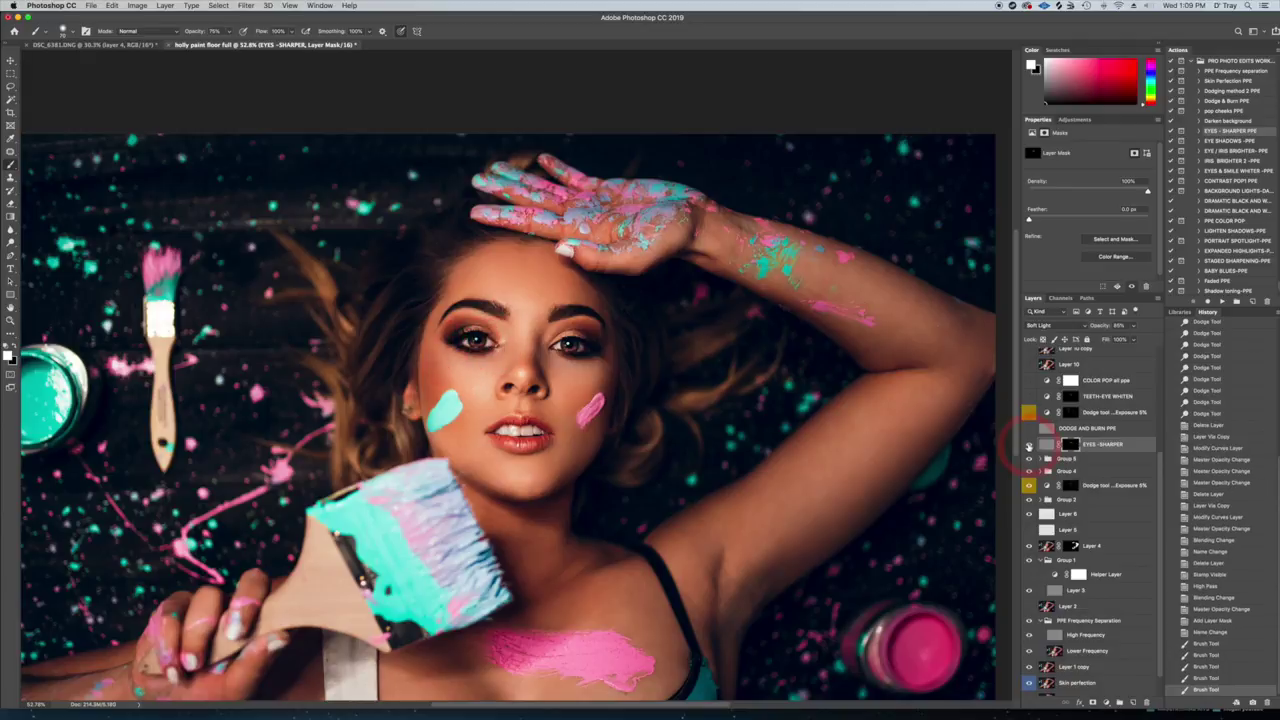
left_click(1029, 445)
left_click(1029, 445)
left_click(1029, 445)
left_click(1029, 445)
left_click(1029, 445)
left_click(1029, 445)
left_click(1140, 445)
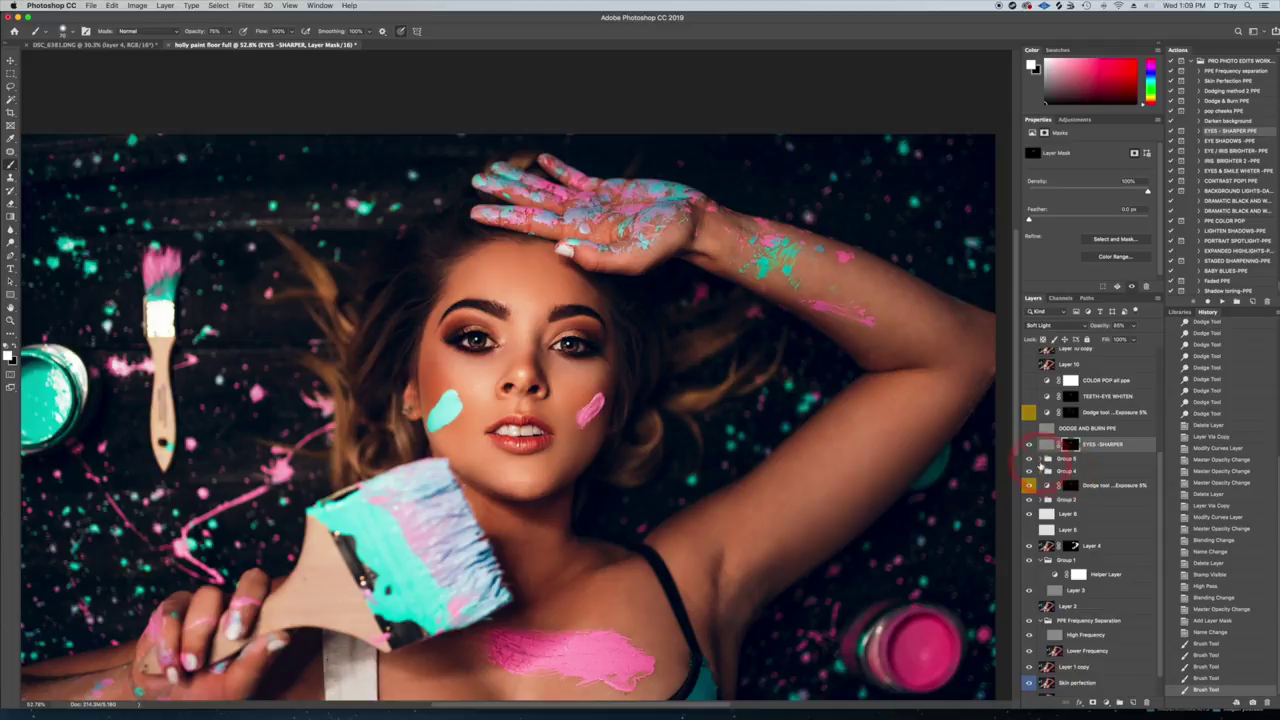
left_click(1029, 446)
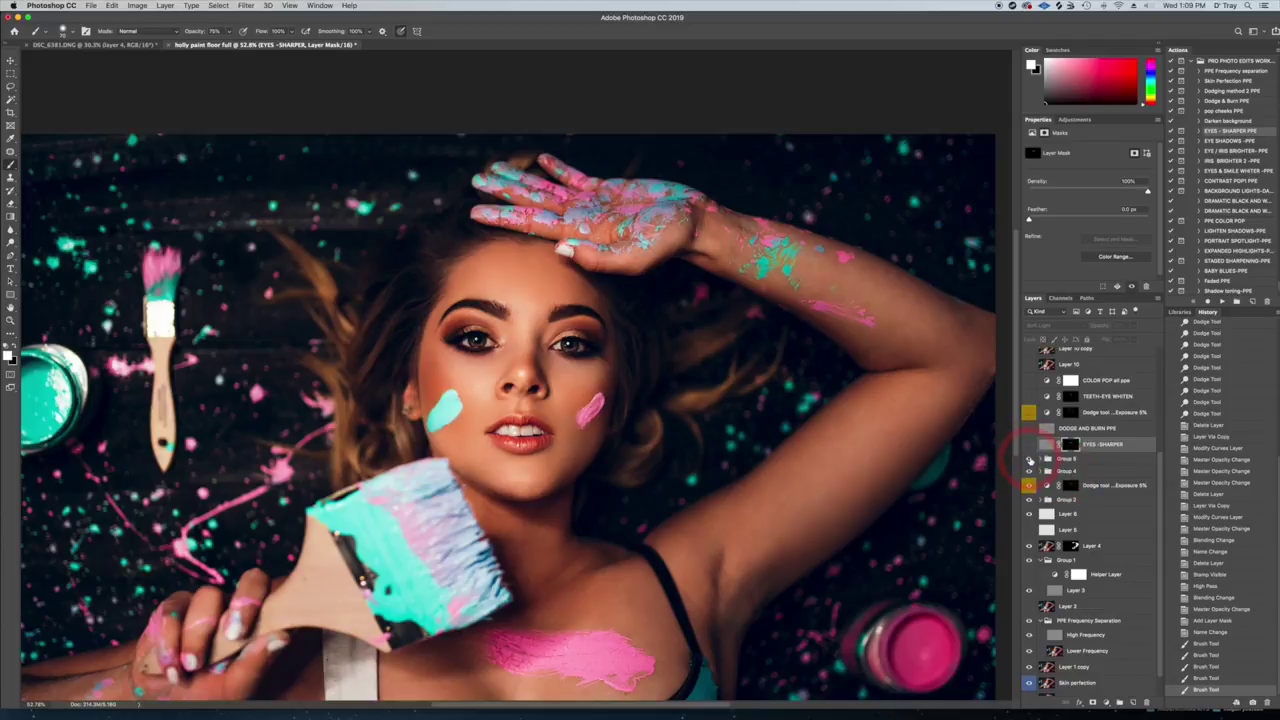
left_click(1028, 444)
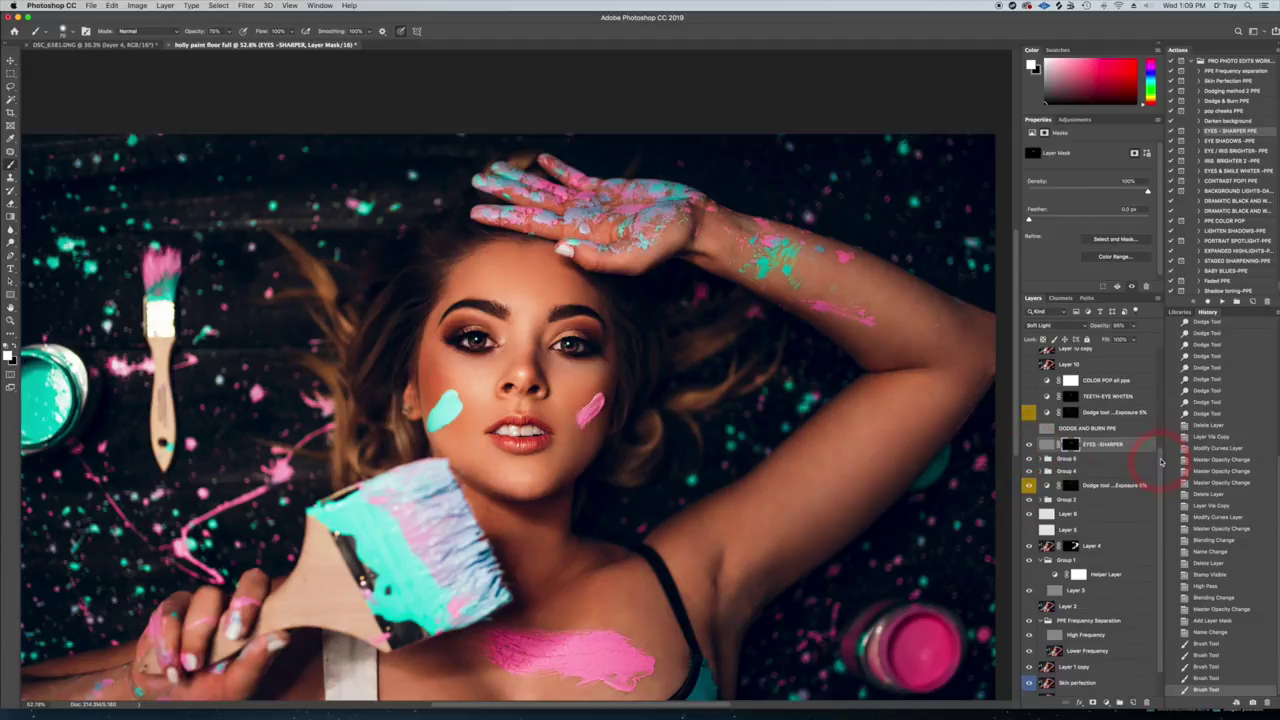
Step: Show the existing TEETH-EYE WHITEN layer and set its opacity to 100%
left_click_drag(1161, 462, 1161, 455)
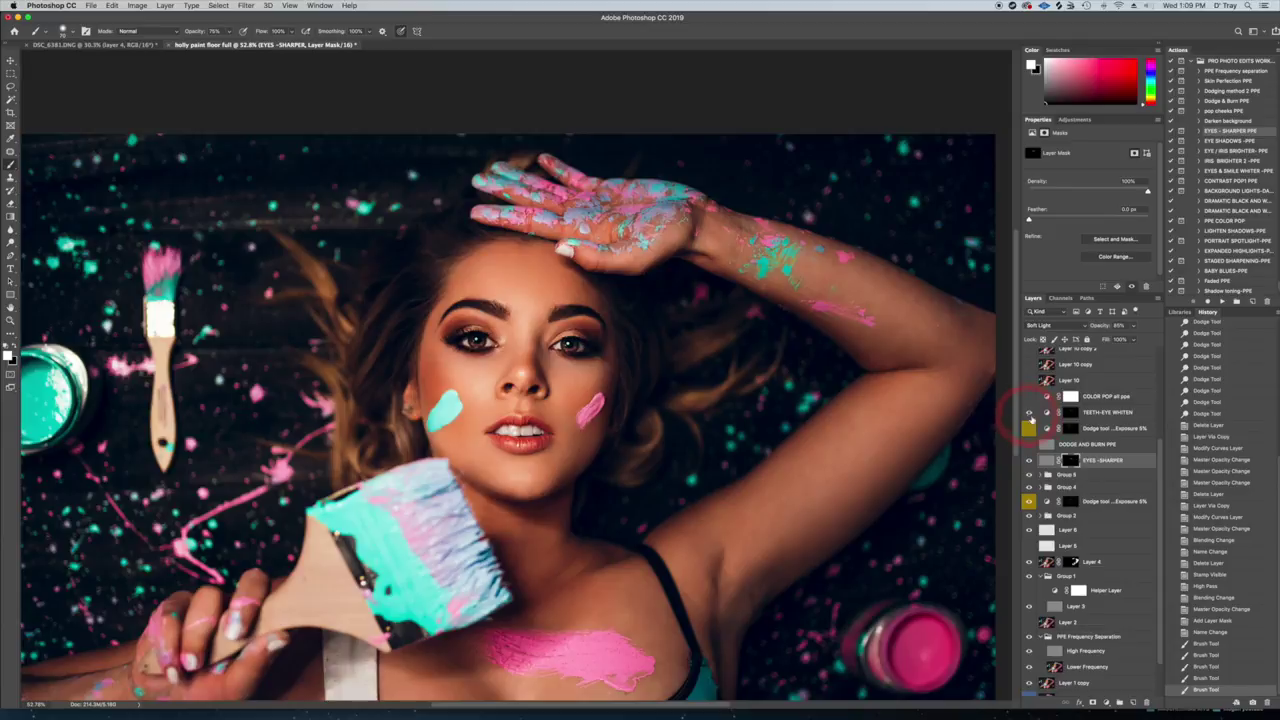
left_click(1105, 412)
left_click_drag(1134, 328, 1127, 342)
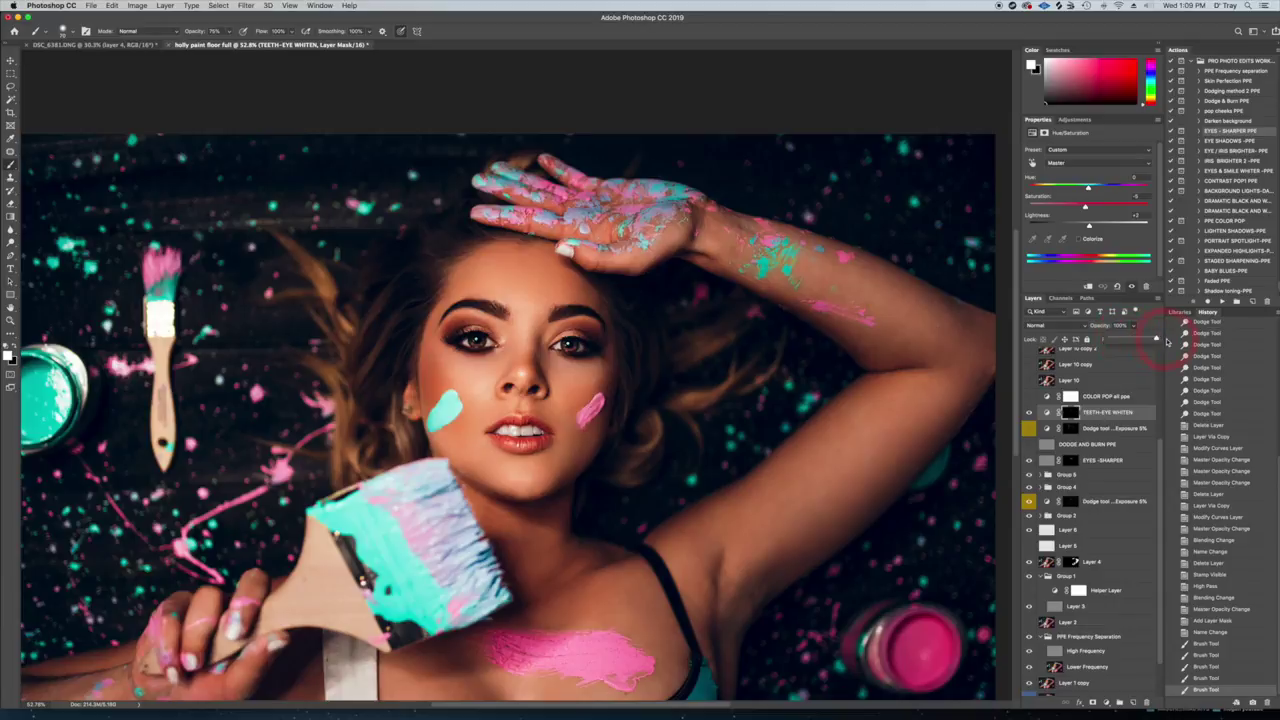
left_click_drag(1167, 341, 1160, 341)
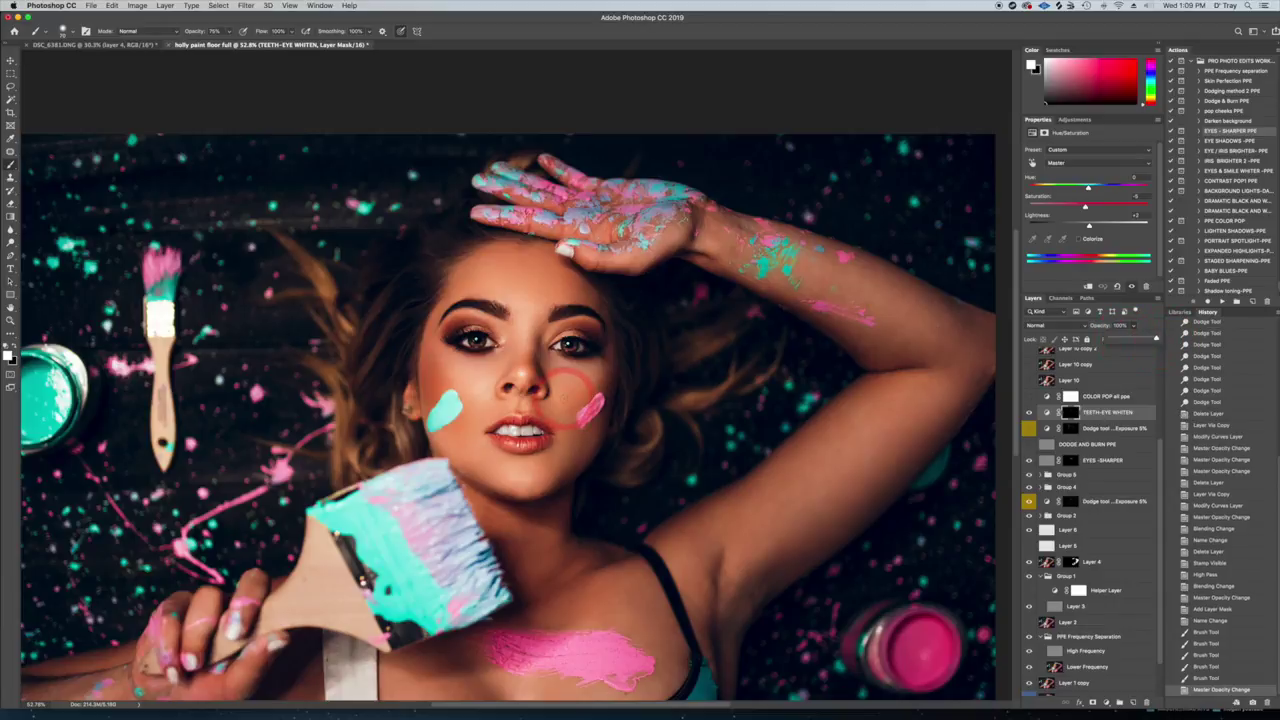
Step: Inspect the teeth and eyes up close with the existing TEETH-EYE WHITEN layer on and off, leaving it hidden
scroll(570, 396, "up", 1)
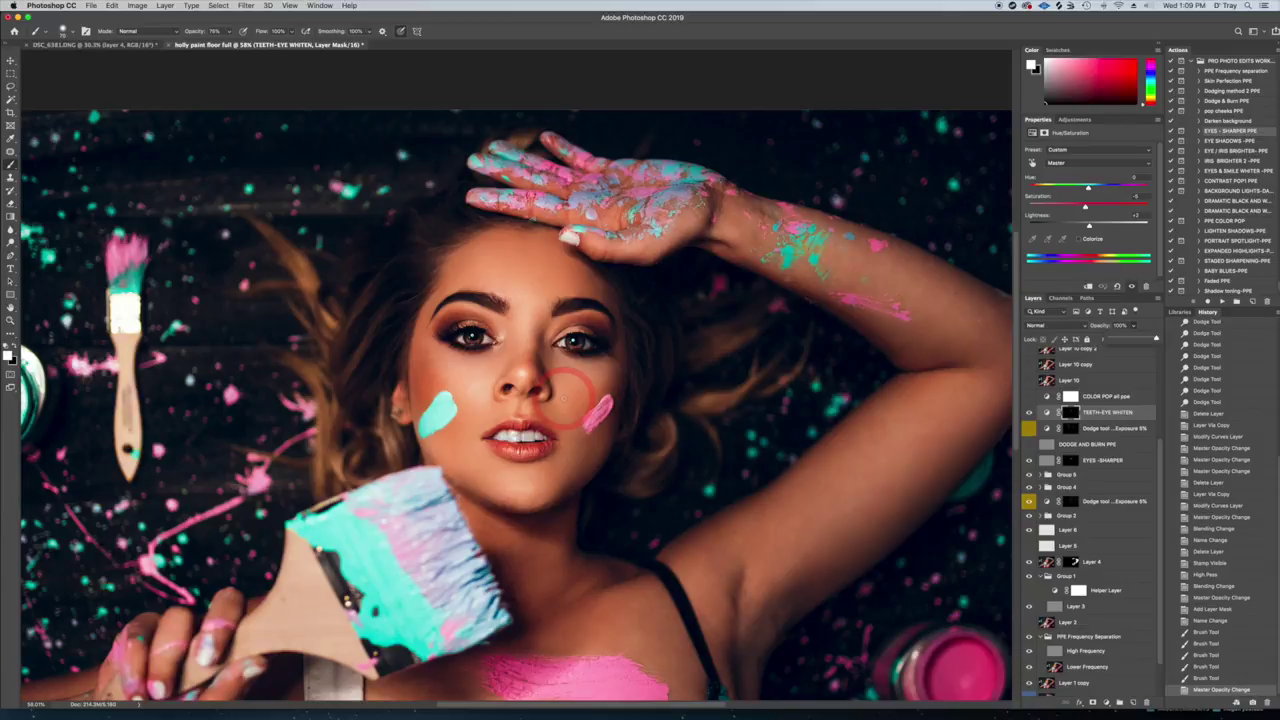
scroll(565, 396, "up", 10)
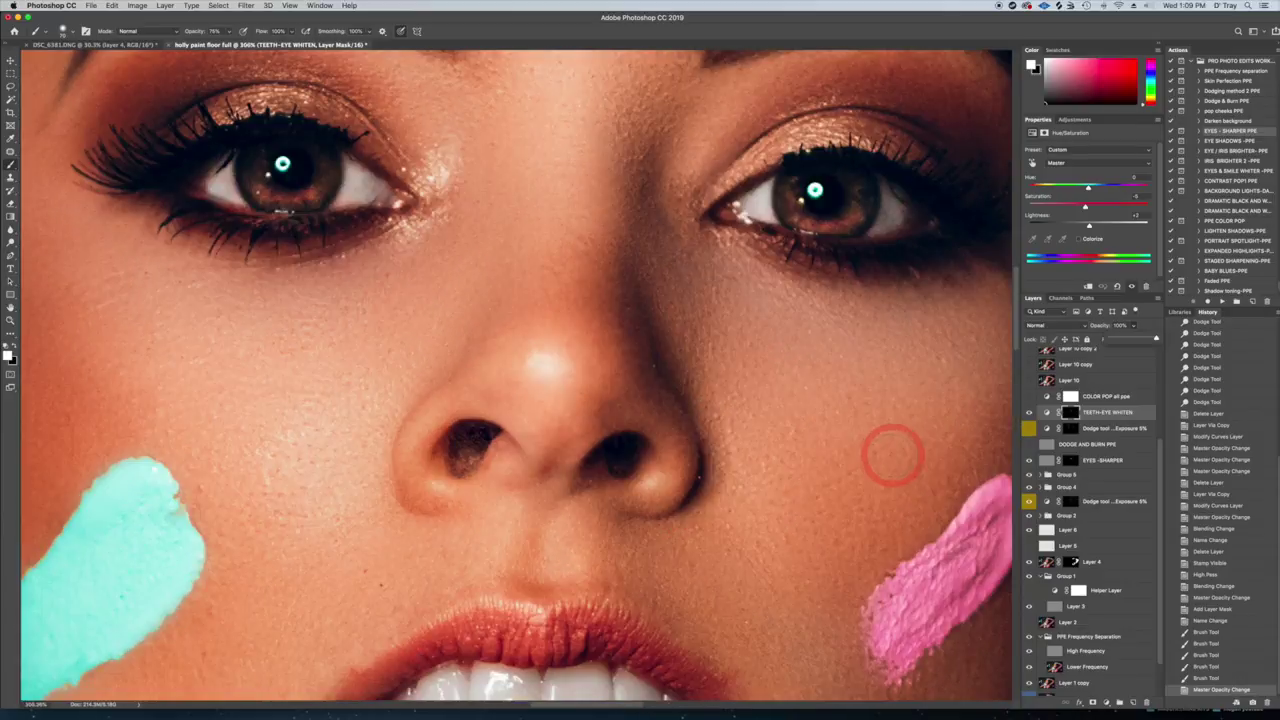
left_click_drag(851, 414, 803, 294)
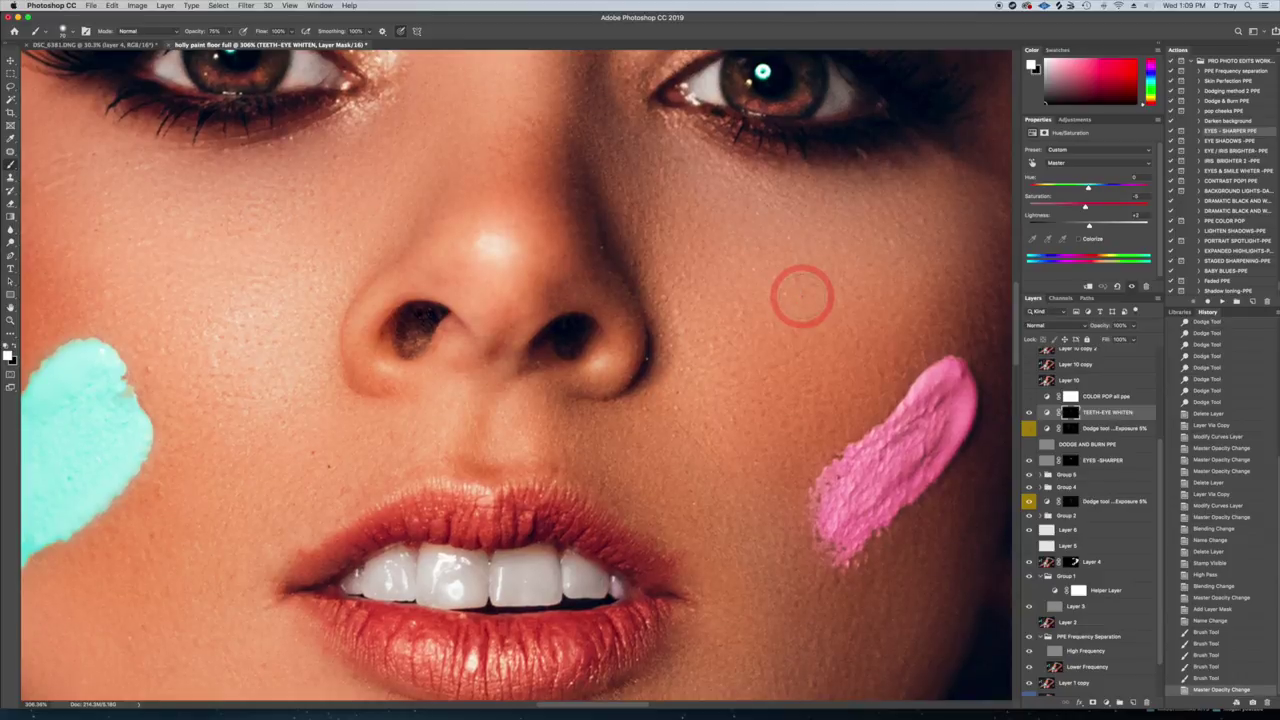
scroll(803, 294, "down", 5)
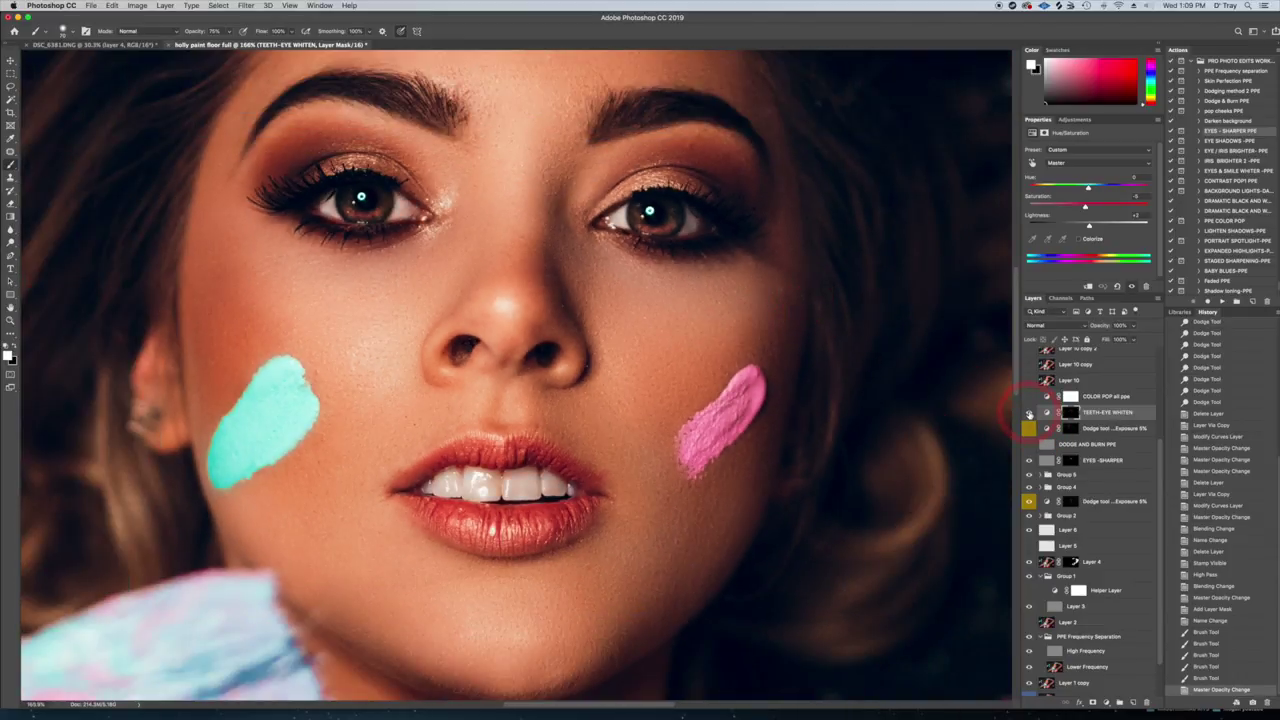
left_click(1029, 413)
left_click(1029, 413)
left_click(1029, 413)
key("backslash")
left_click(1029, 413)
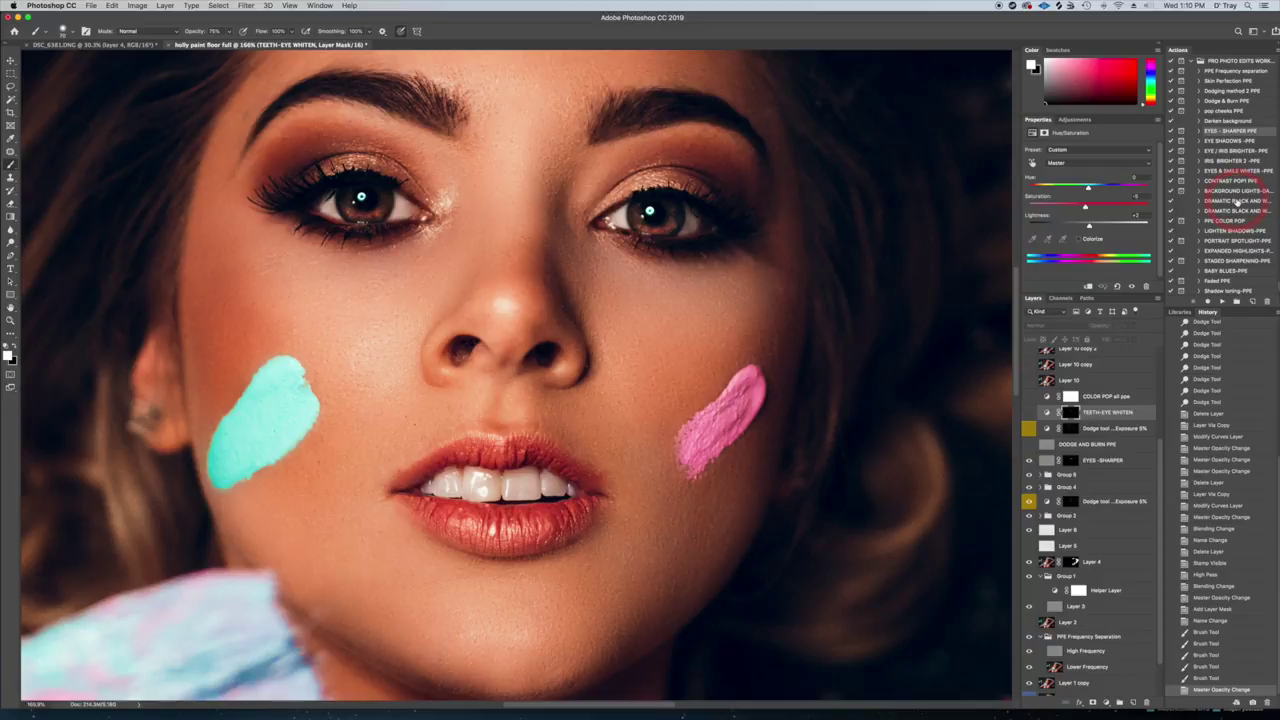
Step: Run the EYES & SMILE WHITER -PPE action and select the new whitening layer's mask
left_click(1232, 173)
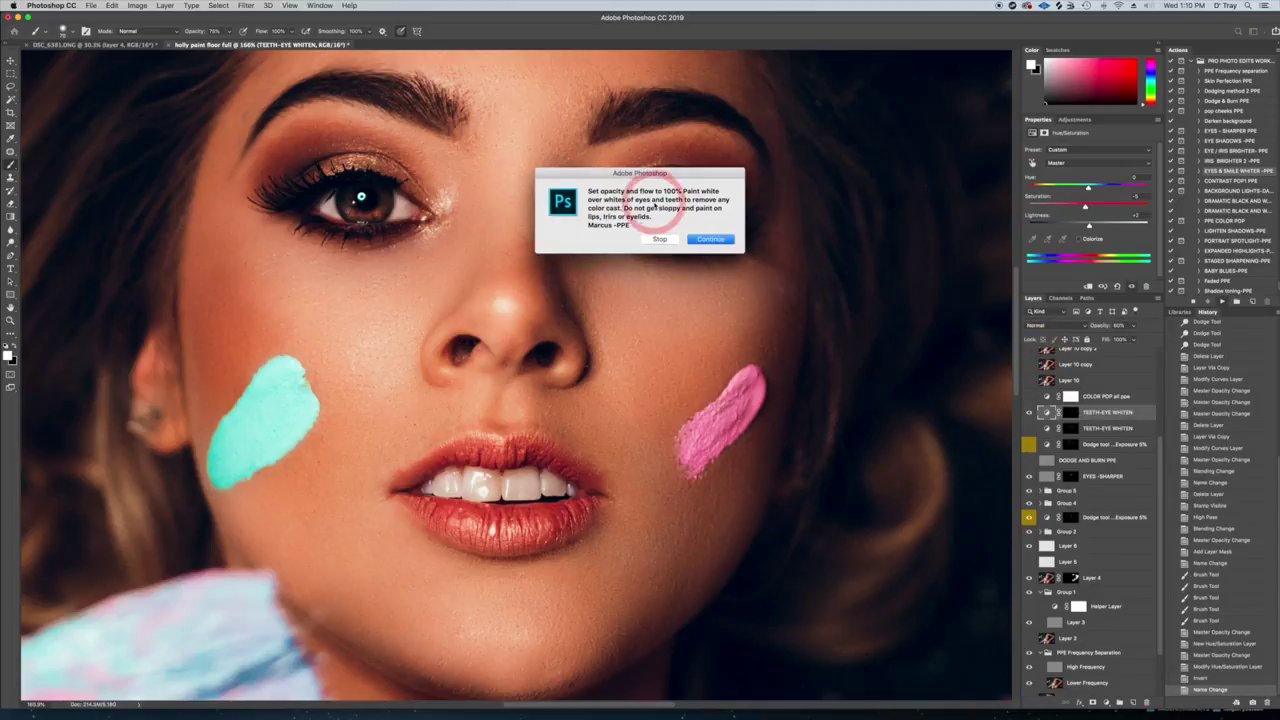
left_click(705, 238)
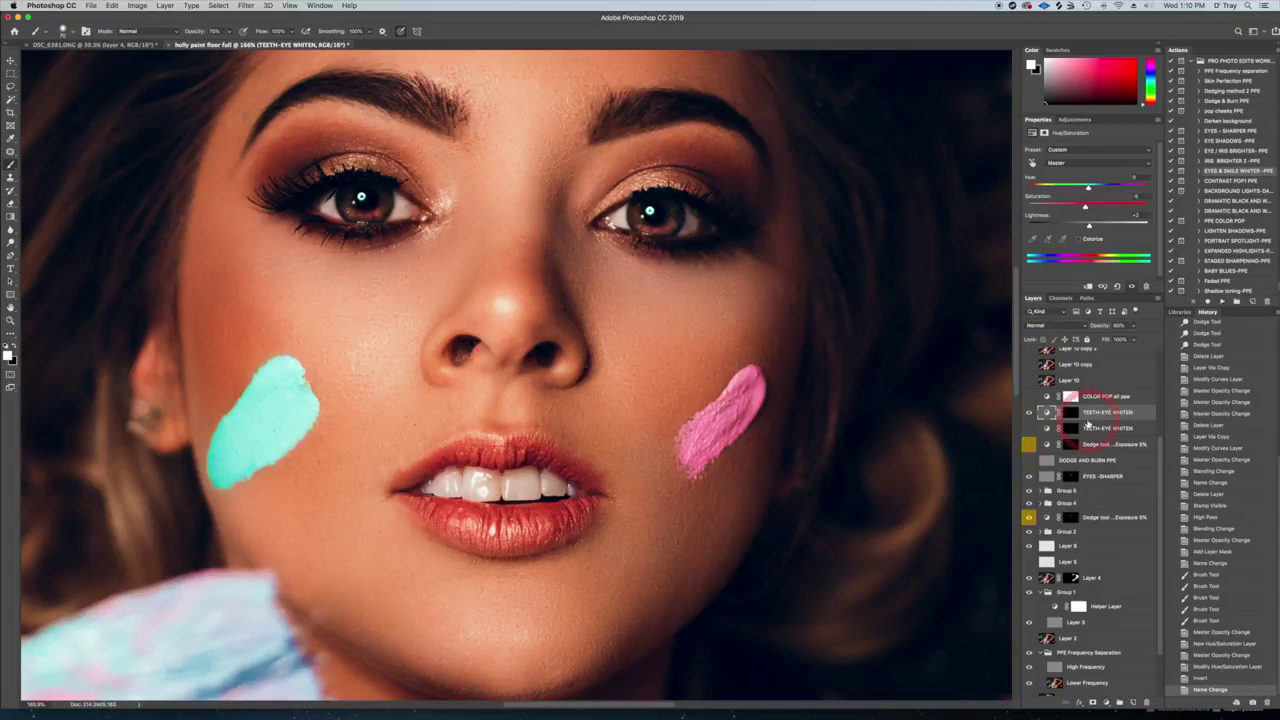
left_click(1069, 412)
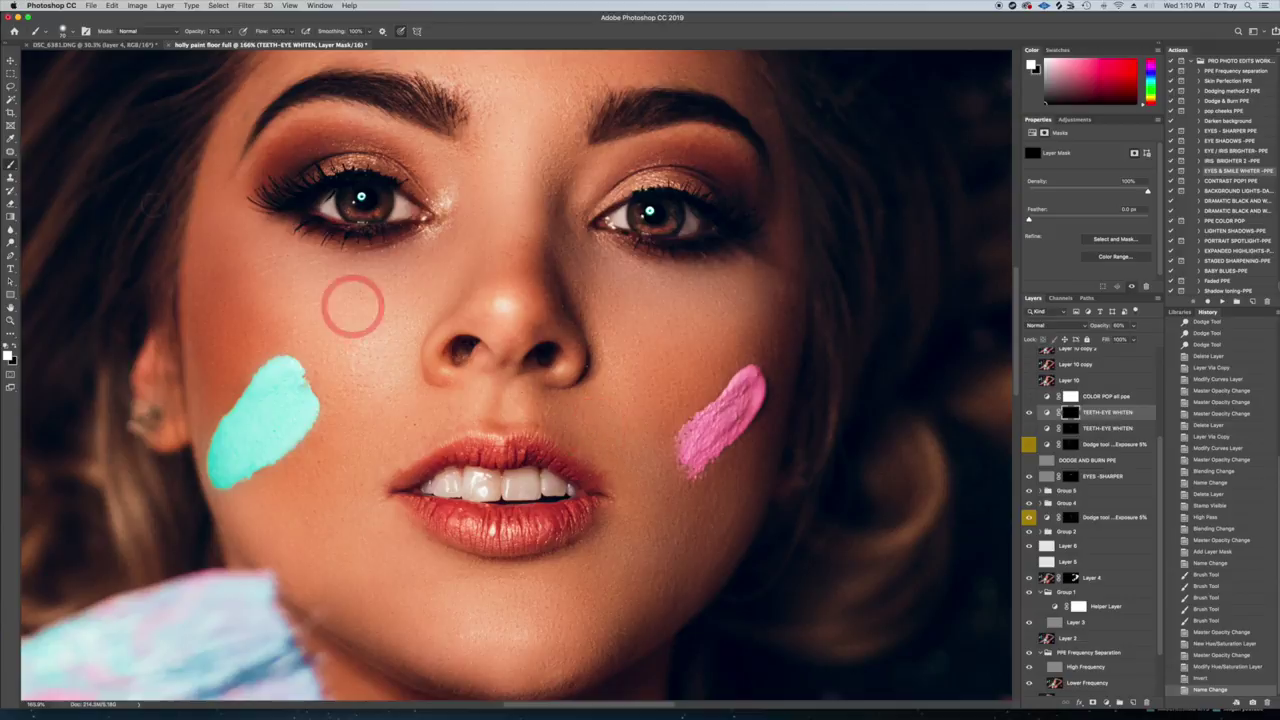
Step: Paint white over the teeth and the whites of both eyes on the mask with the Brush at 100% opacity
left_click(229, 32)
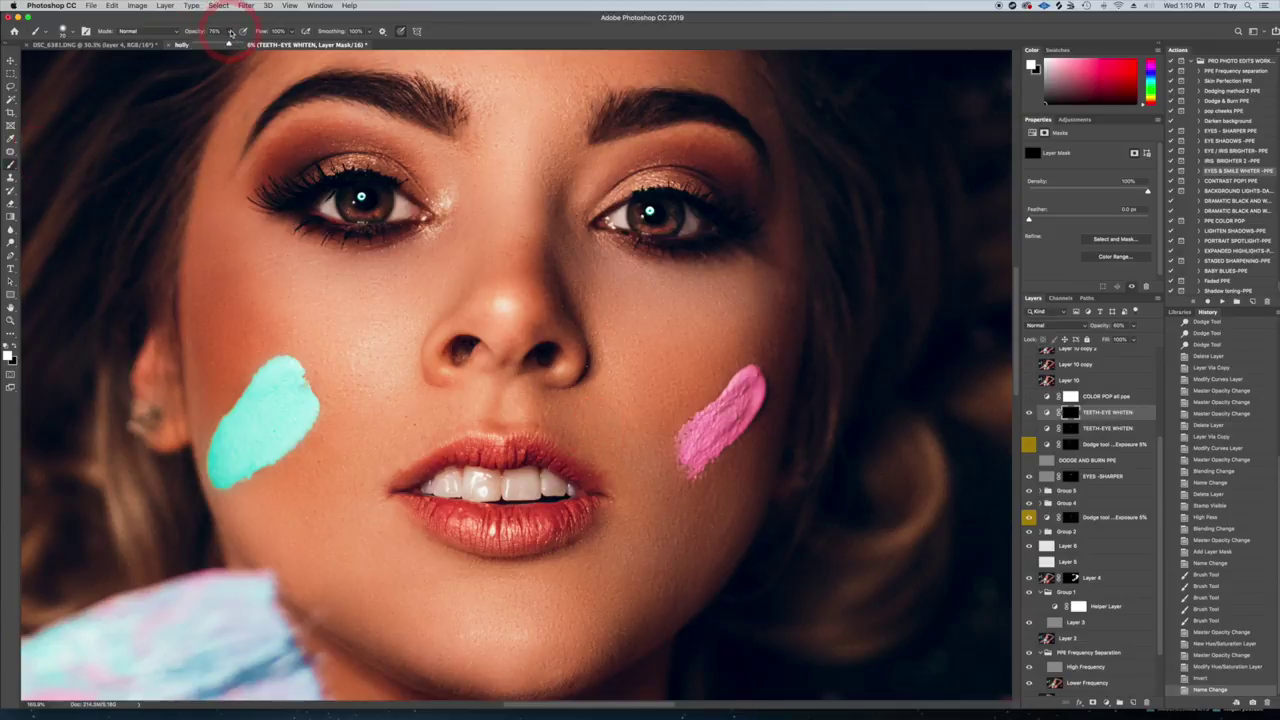
left_click_drag(229, 44, 254, 28)
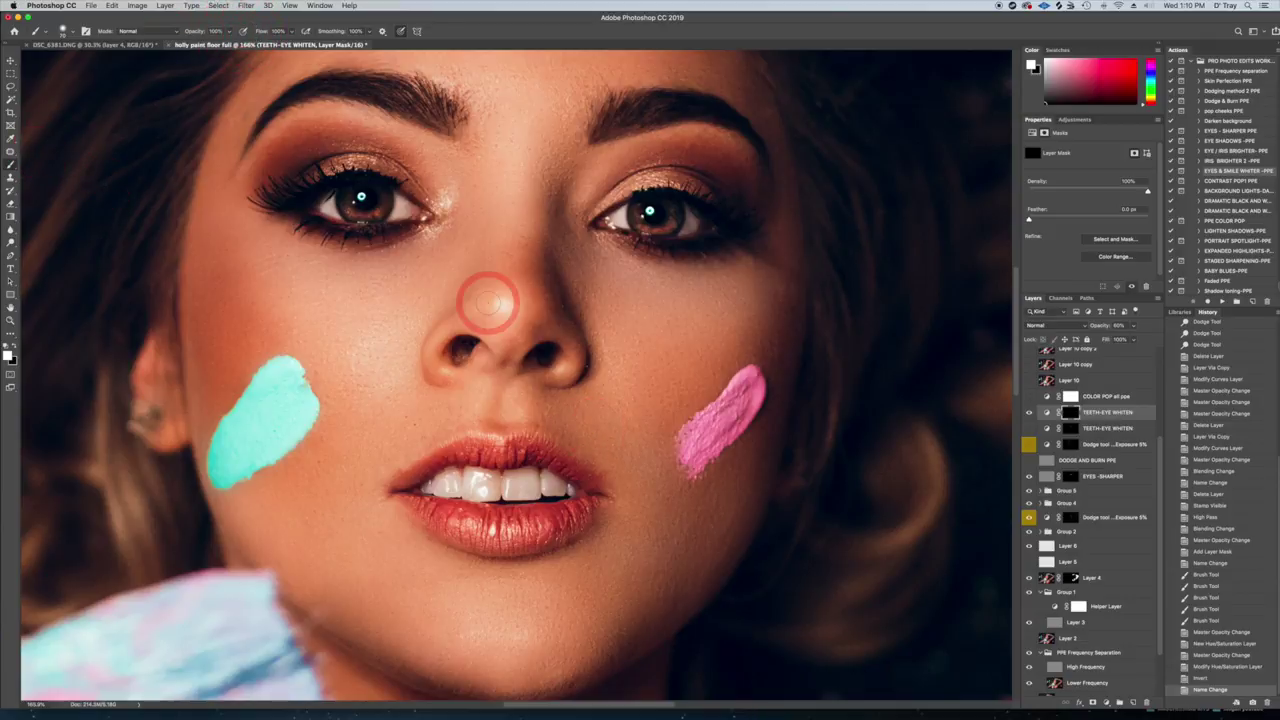
mouse_move(497, 490)
left_mouse_down()
mouse_move(550, 487)
mouse_move(452, 487)
mouse_move(527, 486)
mouse_move(455, 485)
mouse_move(505, 486)
left_mouse_up()
mouse_move(649, 210)
left_mouse_down()
mouse_move(630, 200)
mouse_move(640, 206)
mouse_move(619, 220)
mouse_move(690, 223)
left_mouse_up()
mouse_move(394, 207)
left_mouse_down()
mouse_move(408, 214)
mouse_move(322, 204)
mouse_move(336, 217)
mouse_move(417, 218)
mouse_move(385, 200)
mouse_move(380, 225)
mouse_move(385, 190)
mouse_move(420, 215)
mouse_move(408, 218)
left_mouse_up()
left_click_drag(310, 204, 322, 205)
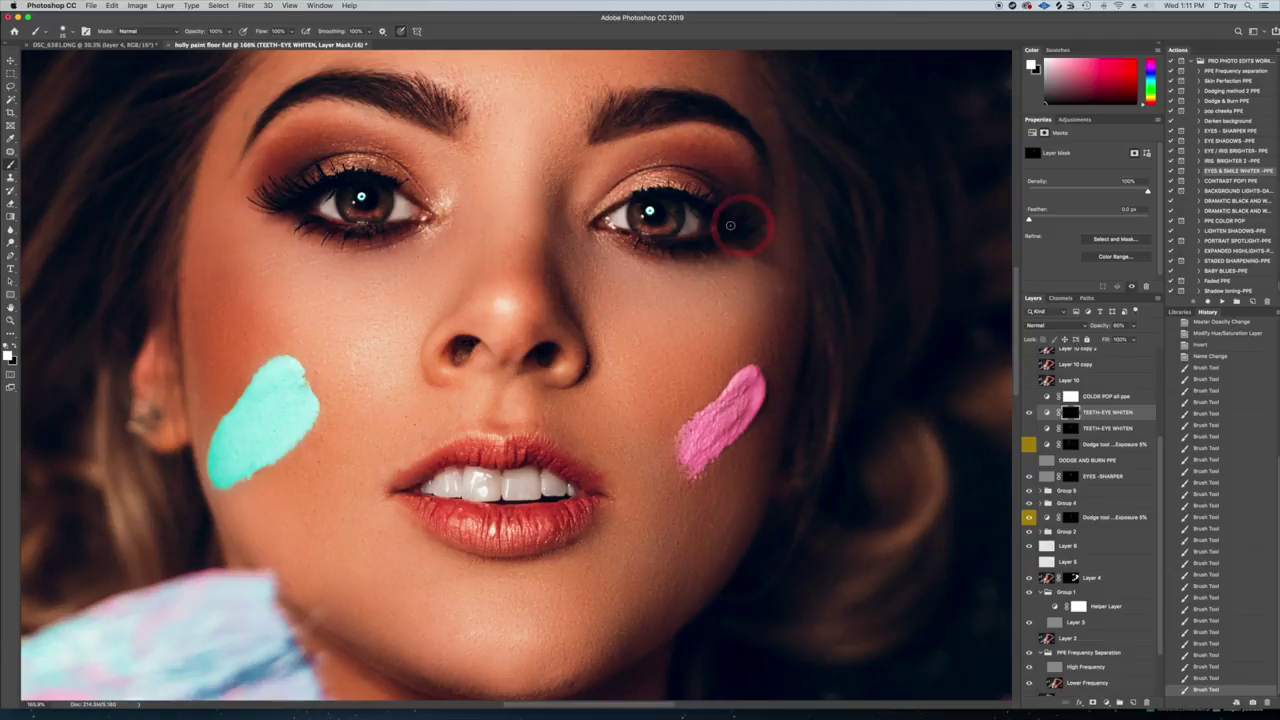
left_click_drag(687, 222, 692, 220)
left_click_drag(611, 220, 618, 217)
Step: Compare the full portrait with and without the new TEETH-EYE WHITEN layer
key("super+minus")
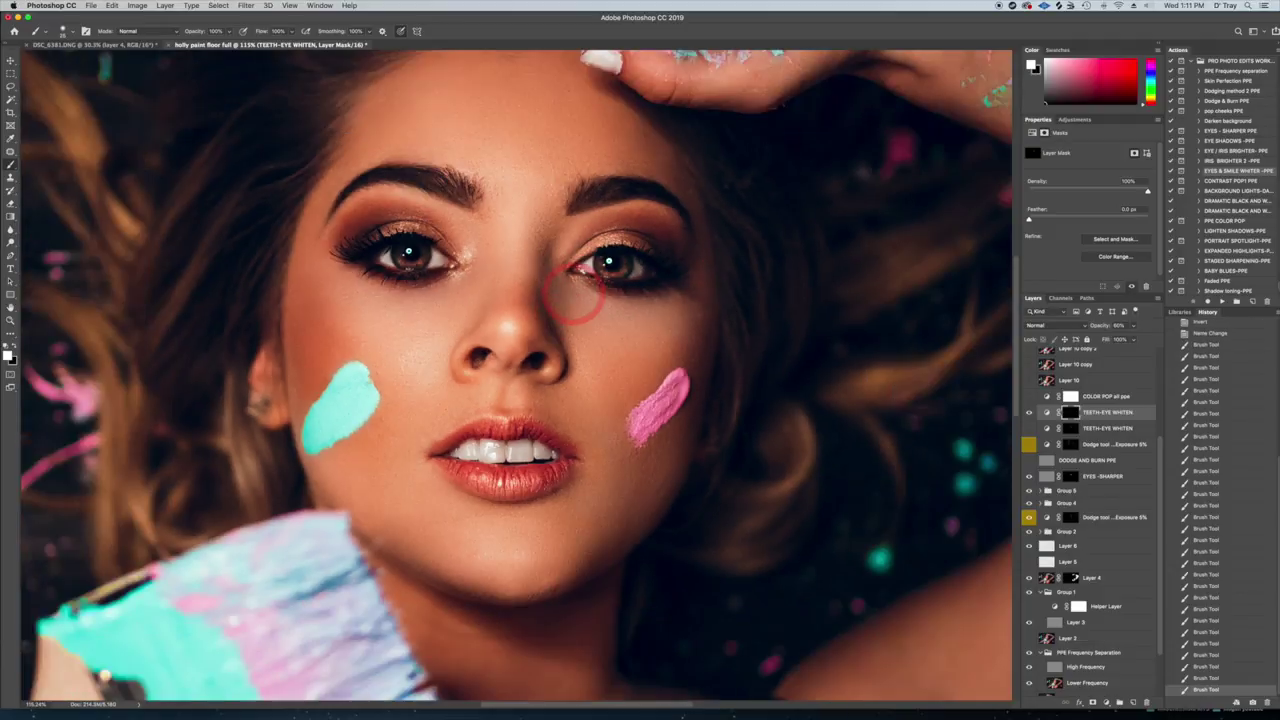
scroll(575, 295, "down", 5)
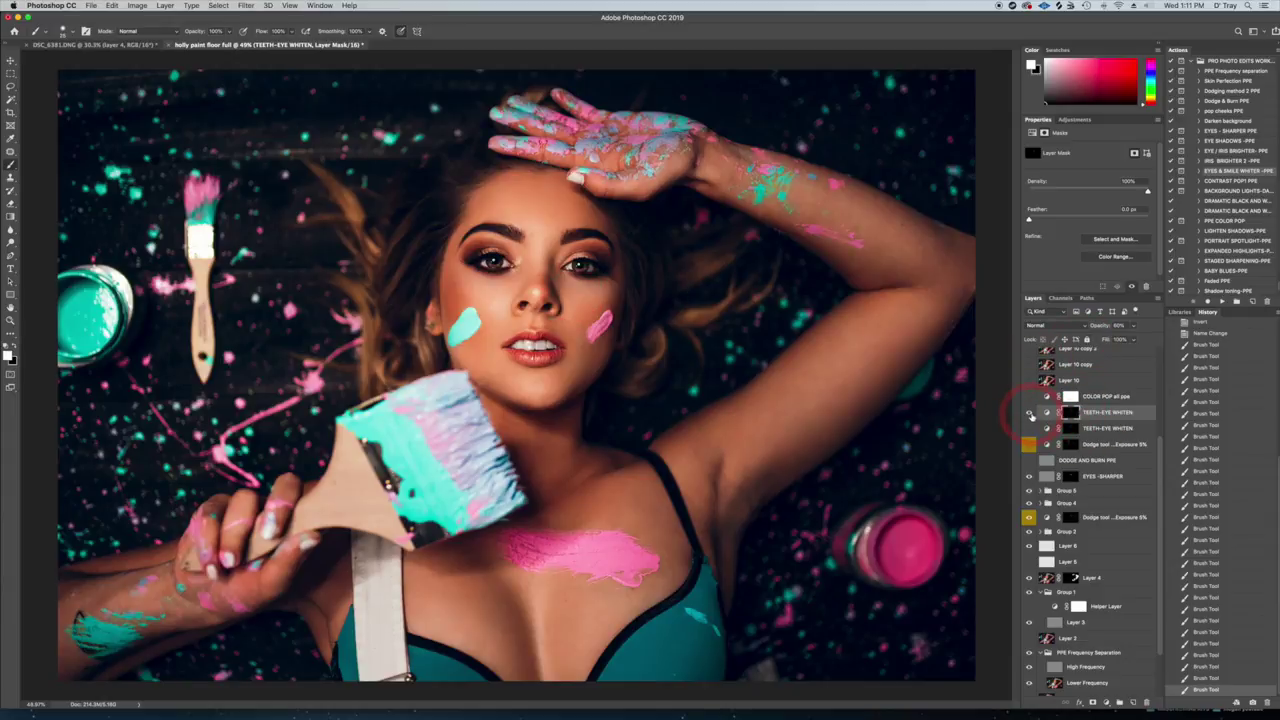
left_click(1029, 413)
left_click(1029, 413)
Step: Set the new TEETH-EYE WHITEN layer's opacity to 53%
left_click(1135, 327)
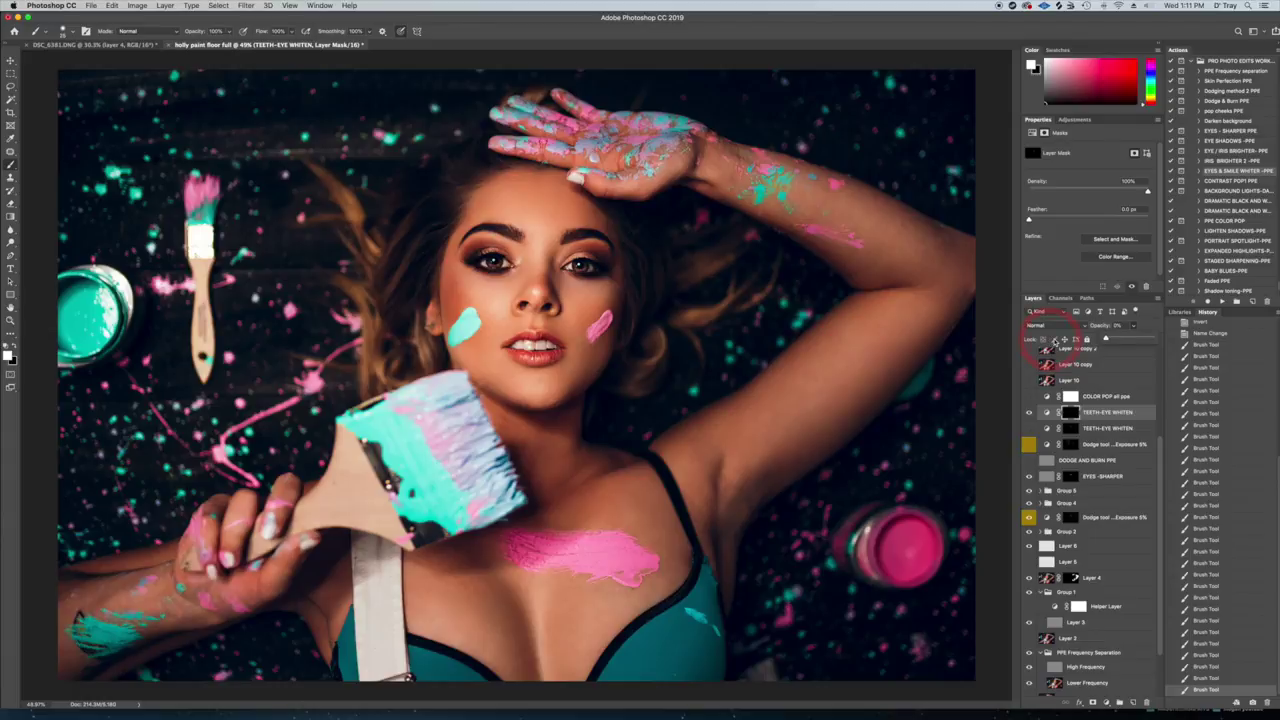
left_click_drag(1161, 346, 1094, 347)
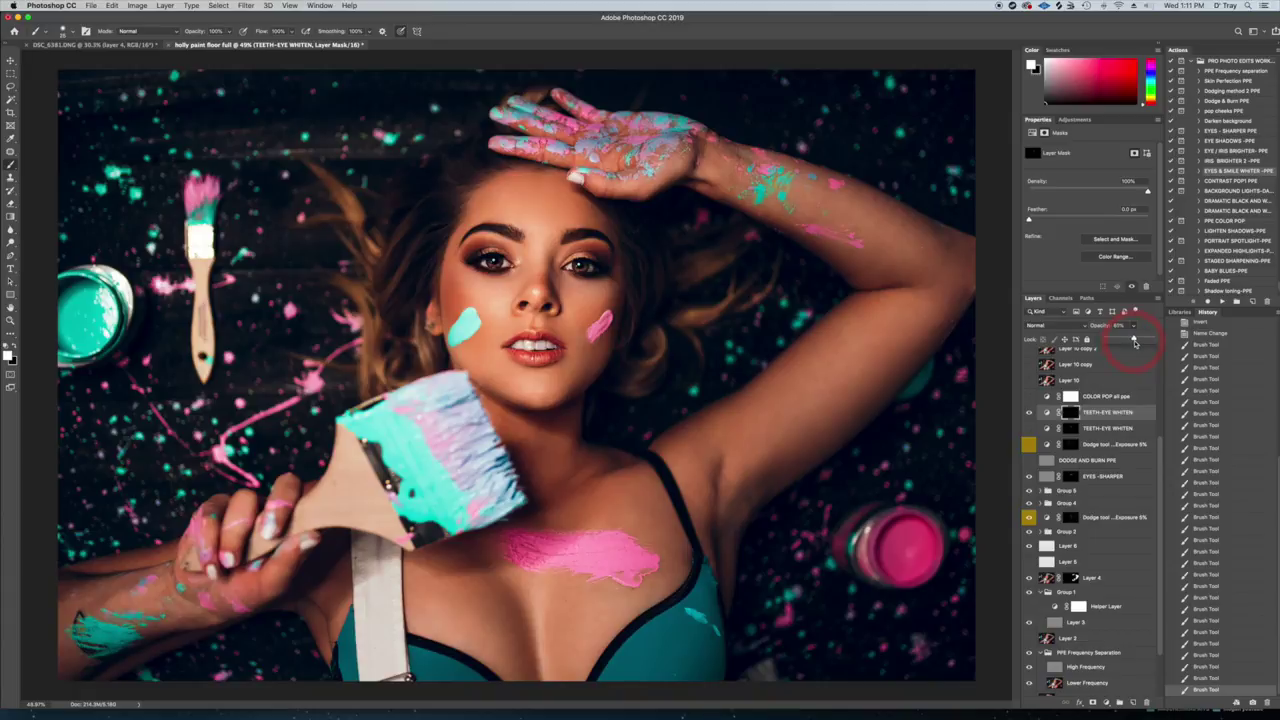
left_click_drag(1131, 343, 1130, 344)
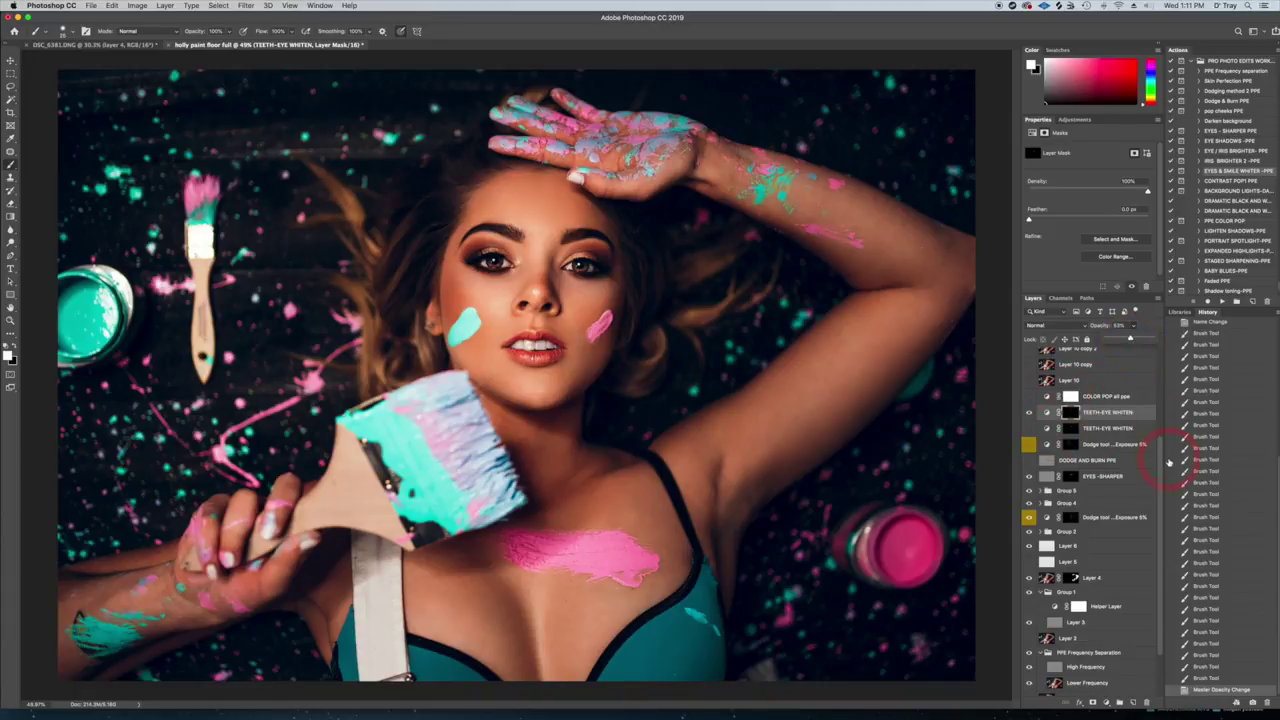
Step: Run the PPE COLOR POP action above the new TEETH-EYE WHITEN layer and hide the resulting vibrance layer
left_click_drag(1163, 471, 1164, 429)
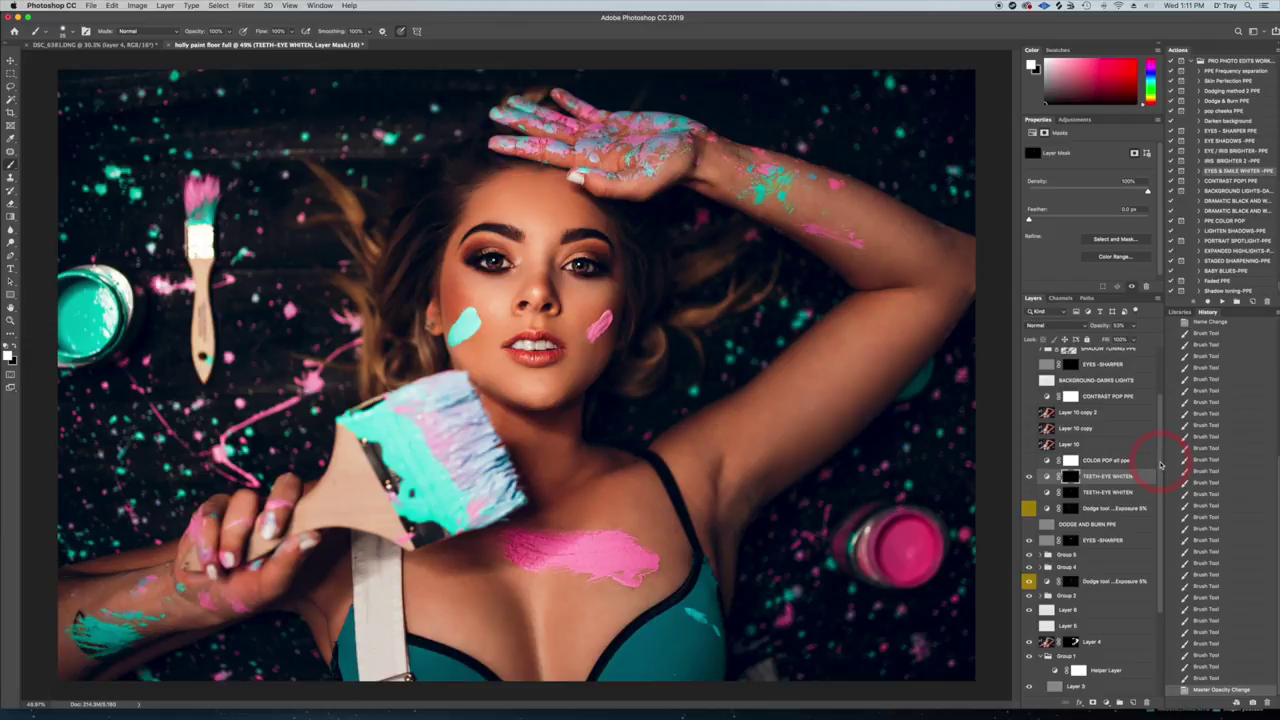
left_click_drag(1162, 472, 1162, 458)
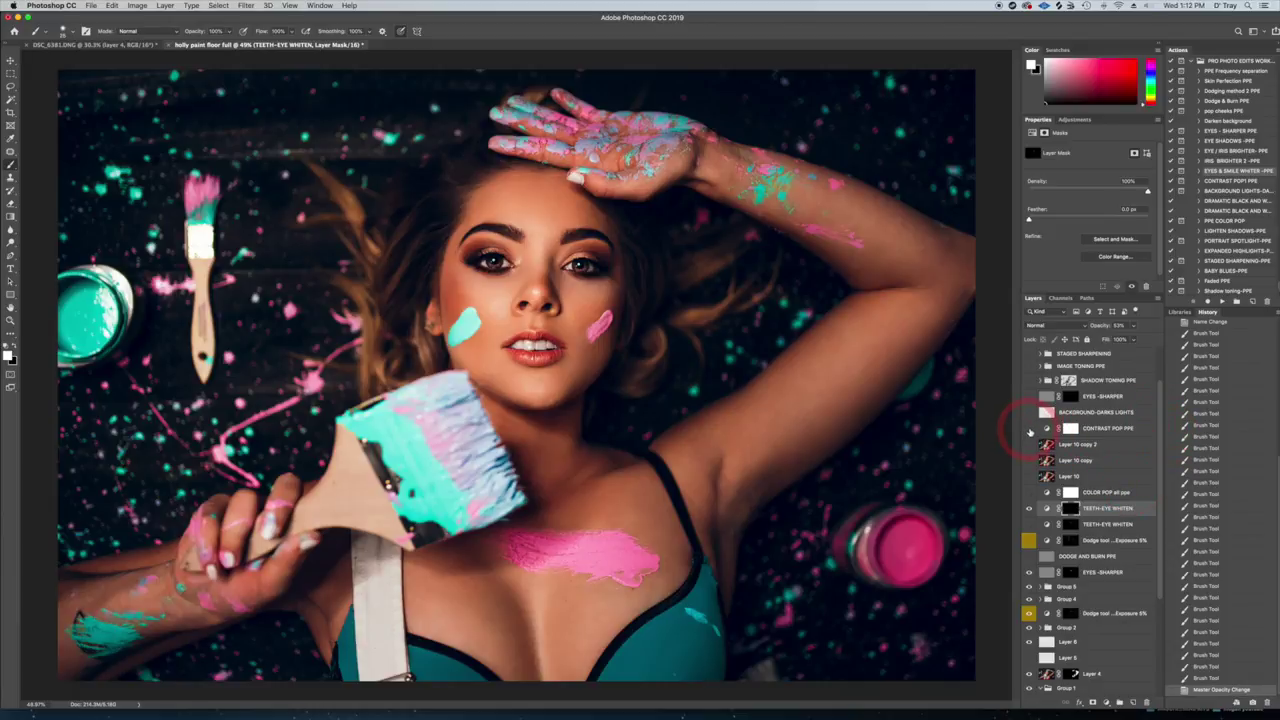
scroll(1030, 432, "down", 1)
left_click(1230, 220)
left_click(1225, 301)
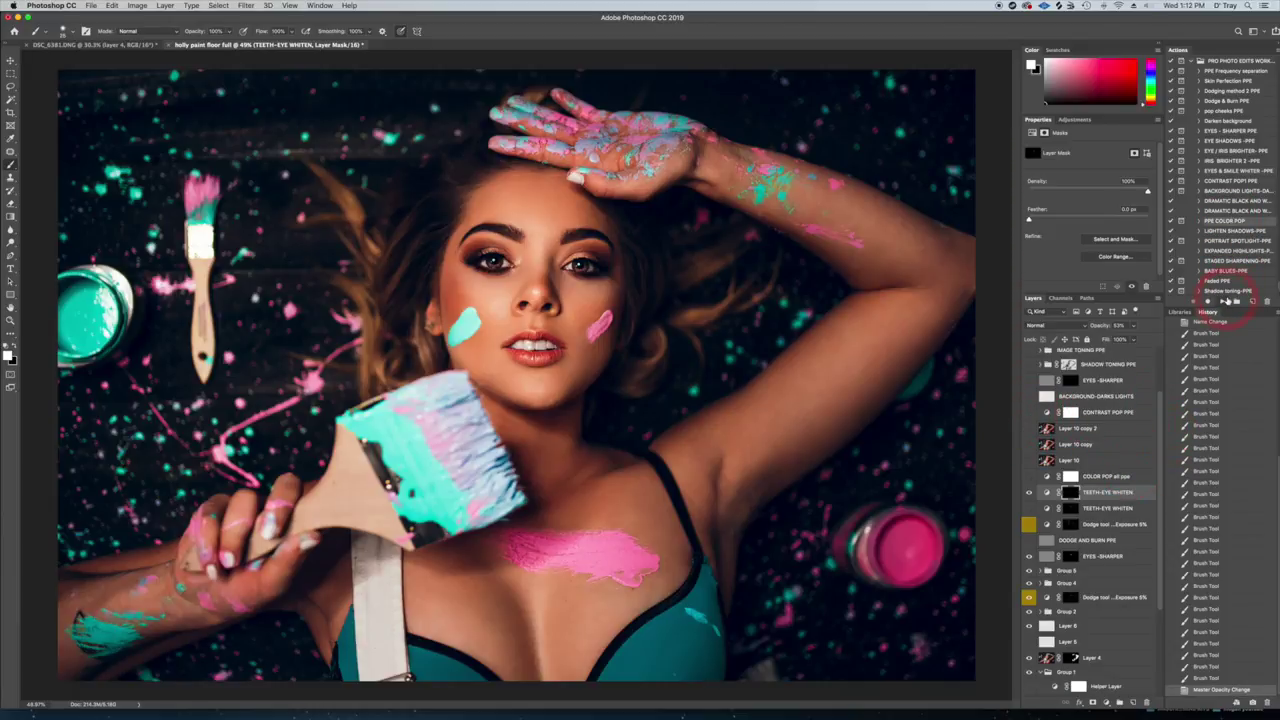
left_click(714, 232)
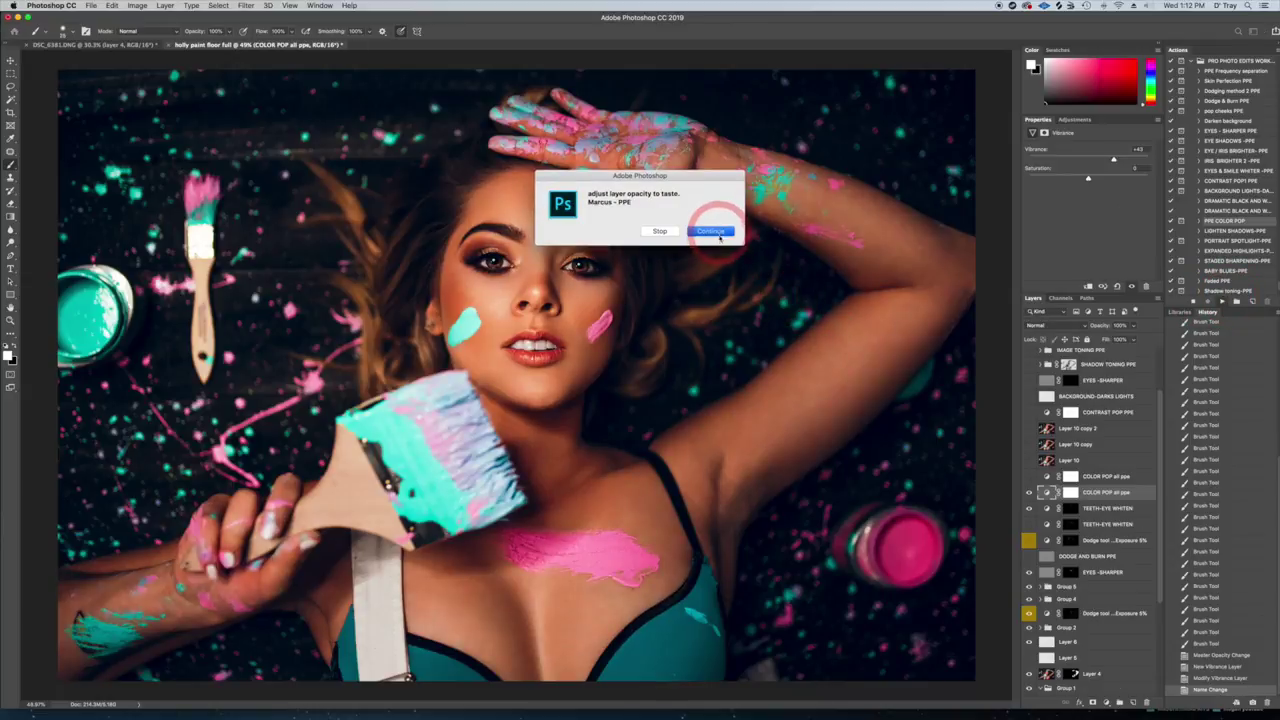
left_click(1029, 493)
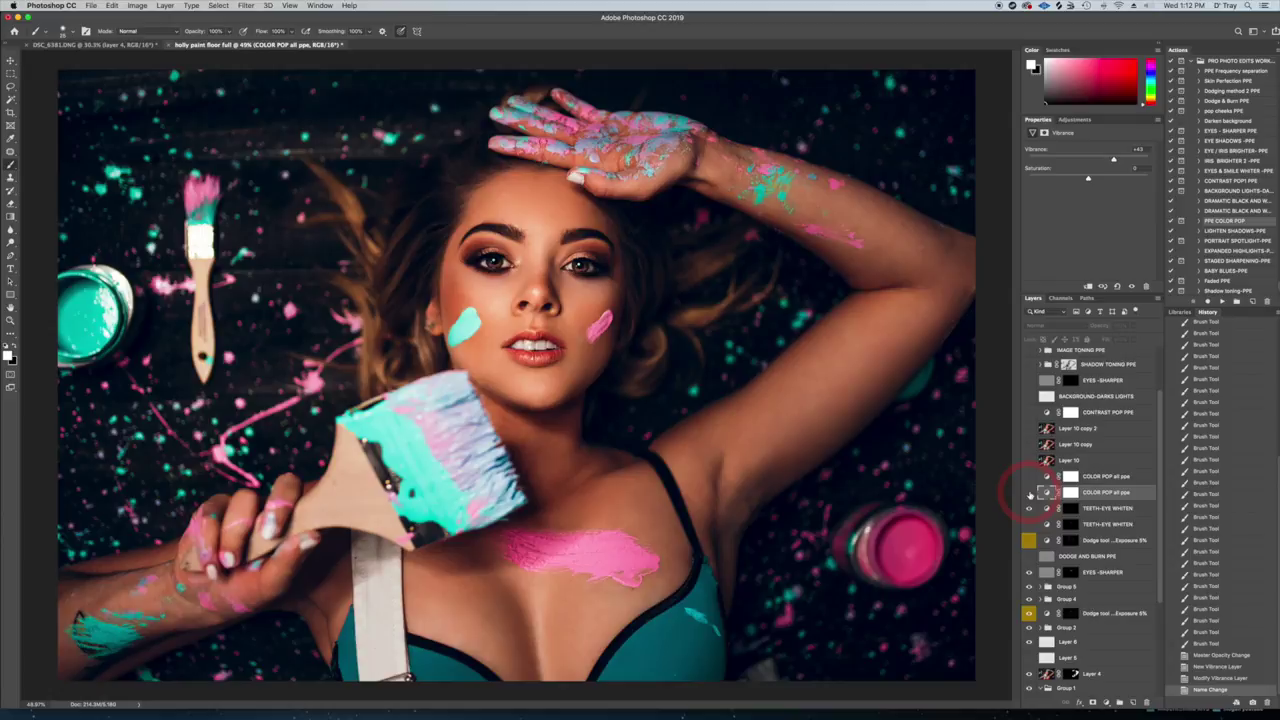
Step: Show the new COLOR POP all ppe vibrance layer and reduce its opacity to about 59%
left_click(1130, 478)
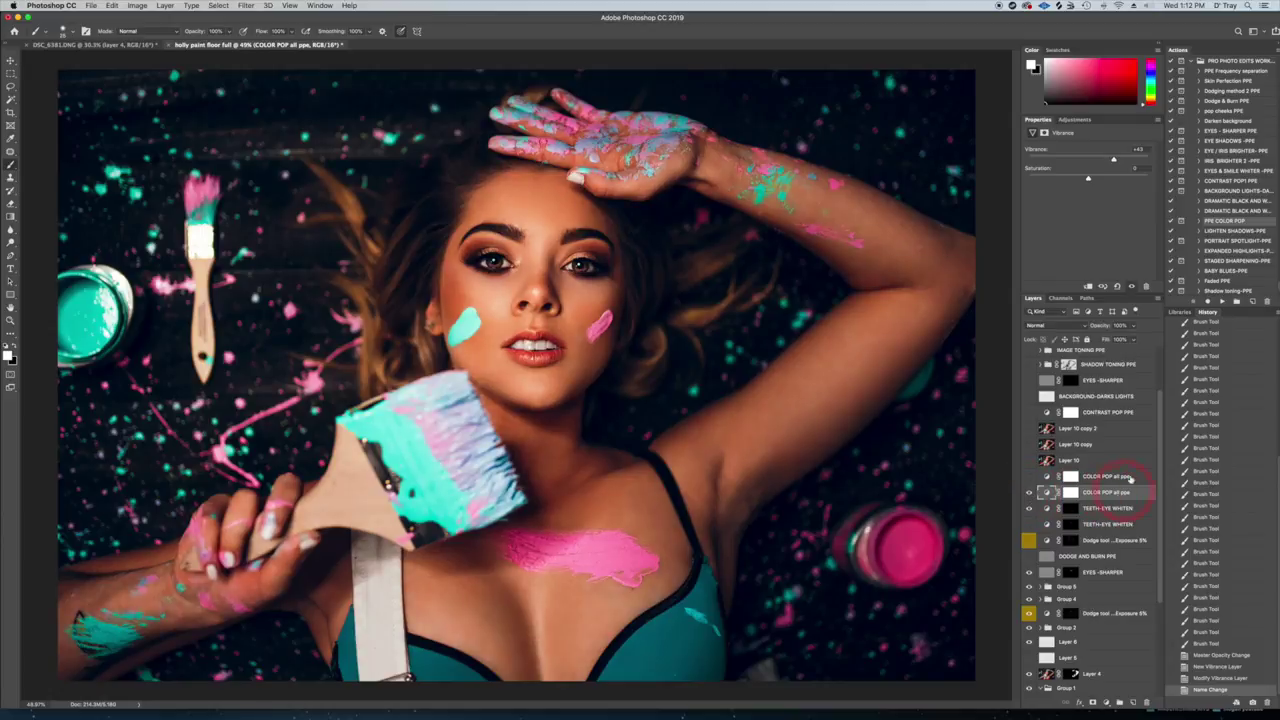
left_click(1133, 339)
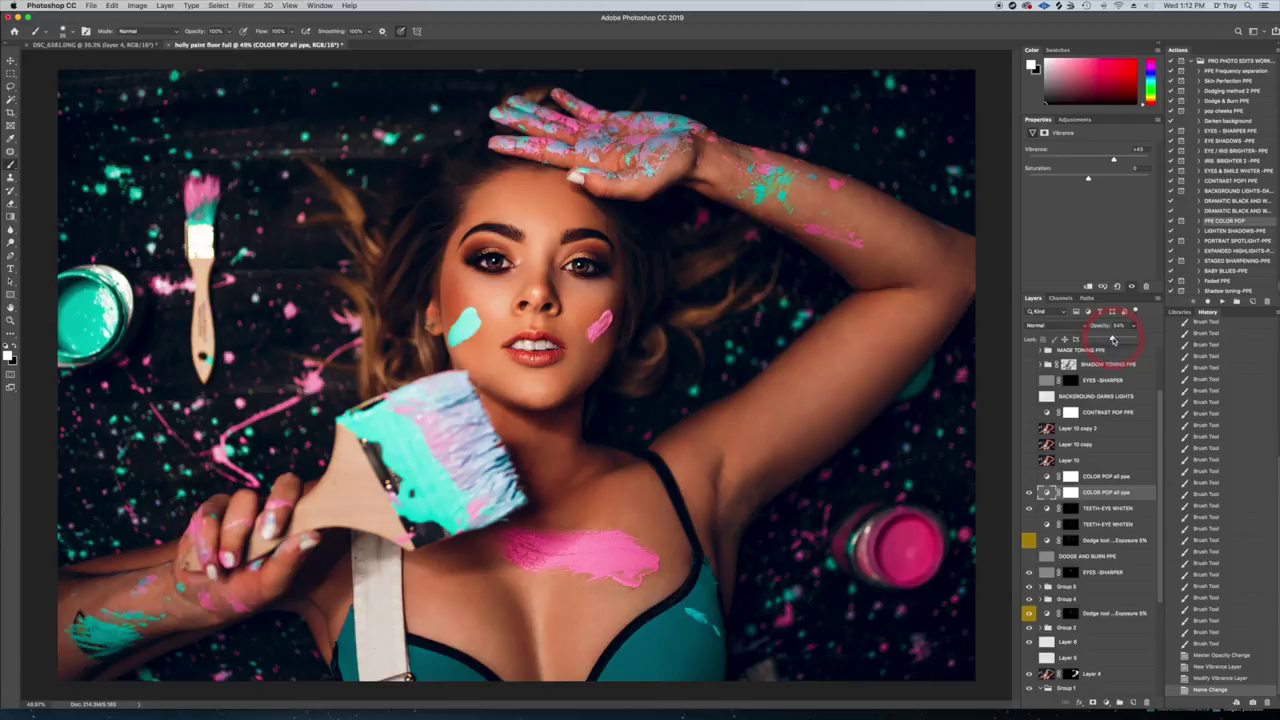
left_click(1108, 543)
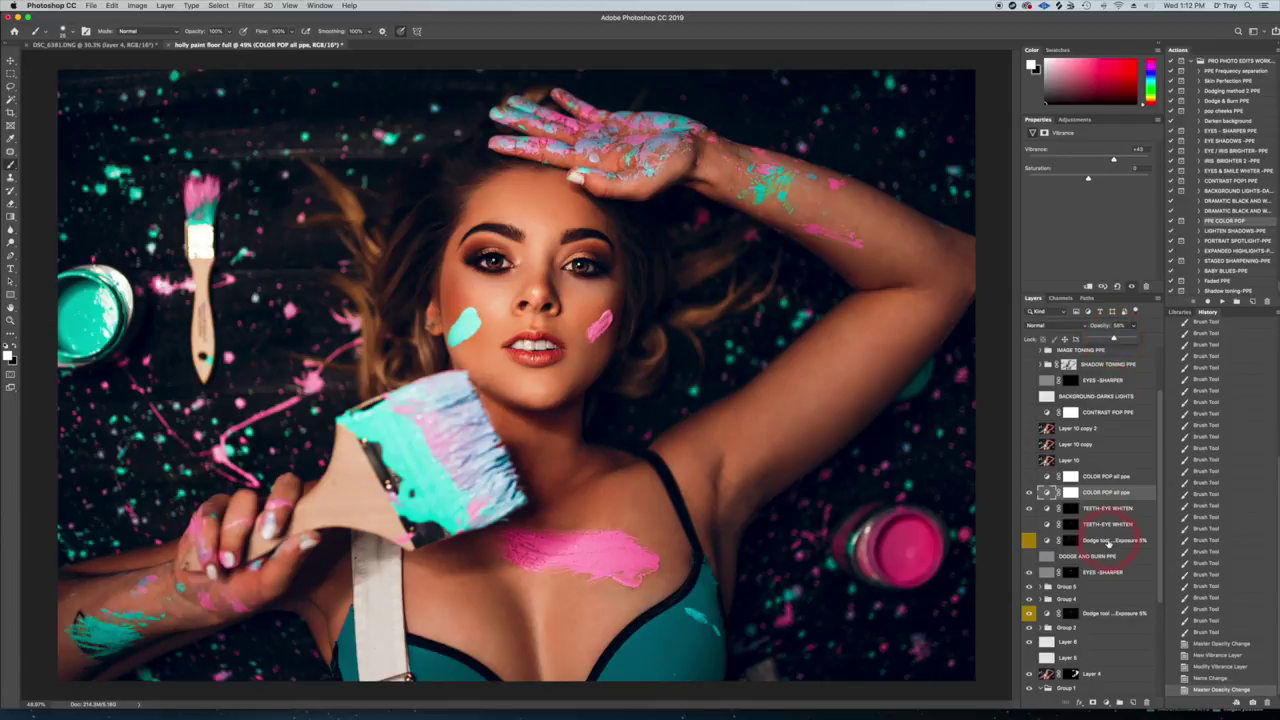
Step: Run the contrast pop PPE action above the new COLOR POP all ppe layer
left_click(1230, 181)
left_click(1235, 300)
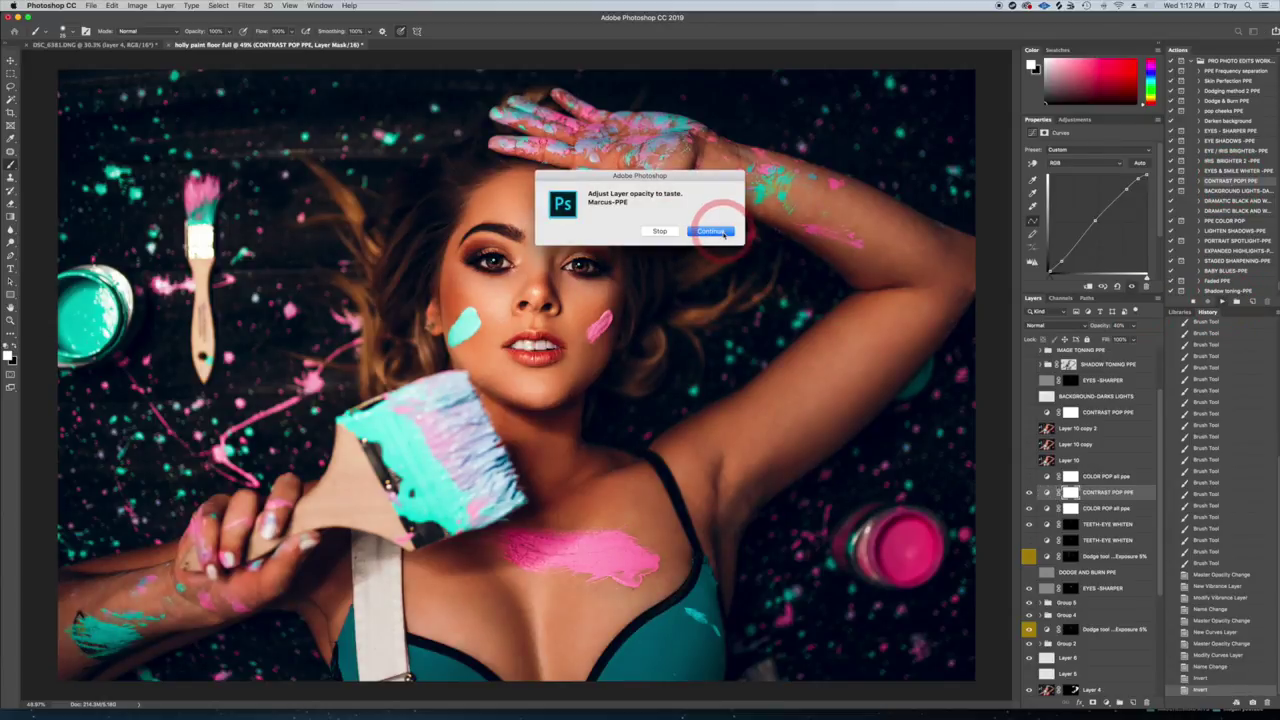
left_click(709, 234)
Step: Compare the portrait with and without the new CONTRAST POP PPE curves layer
left_click(1044, 492)
left_click(1030, 493)
left_click(1030, 494)
left_click(1030, 494)
left_click(1030, 494)
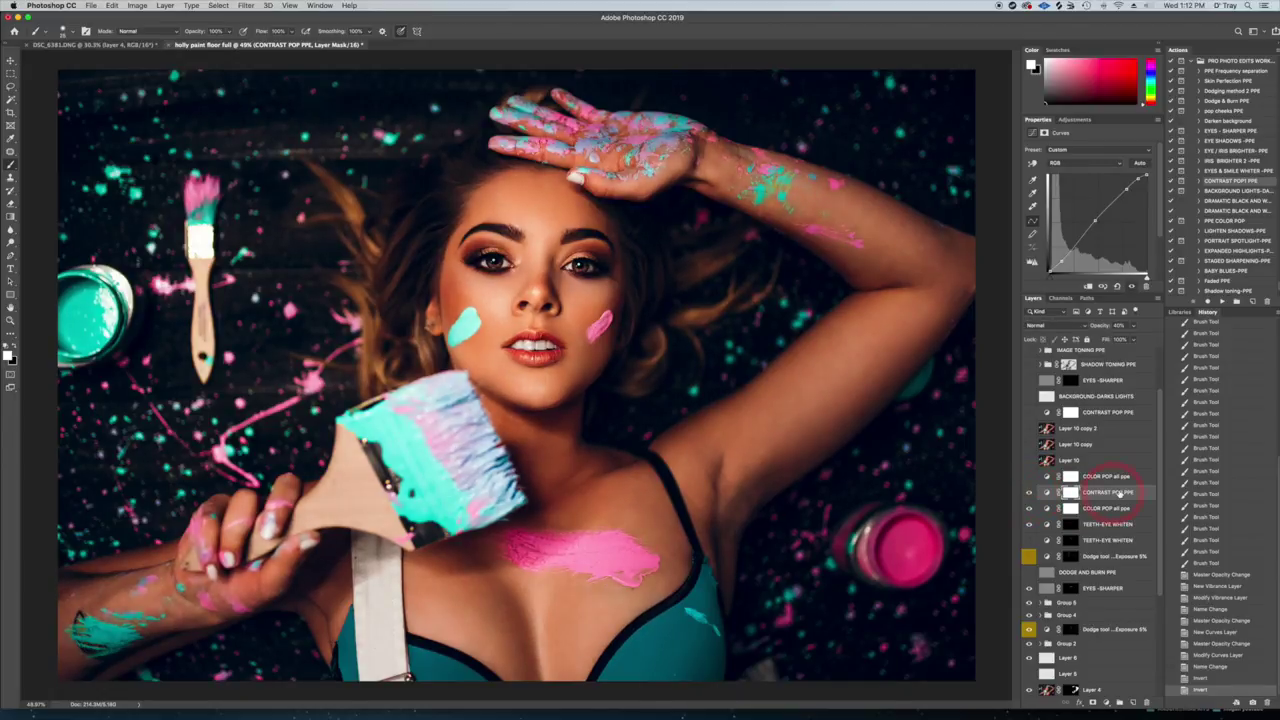
Step: Set the new CONTRAST POP PPE layer's opacity to 12% and check the effect on the full portrait
left_click(1134, 329)
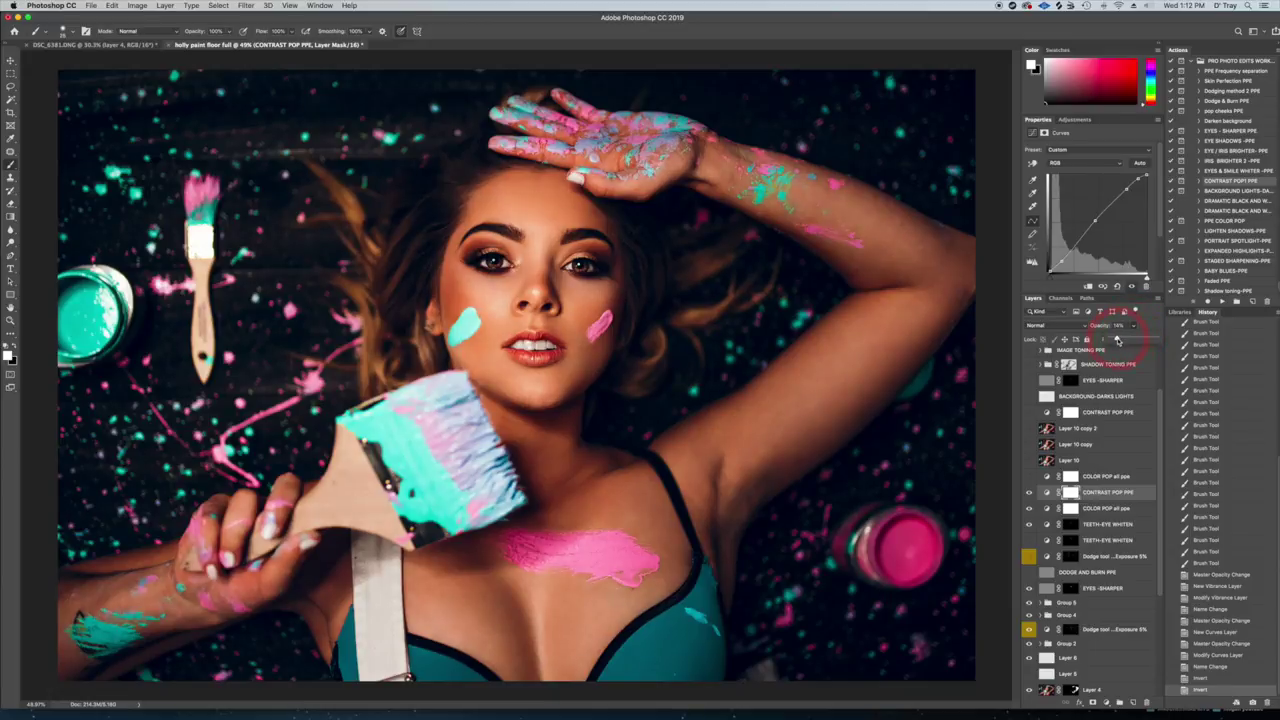
left_click(787, 350)
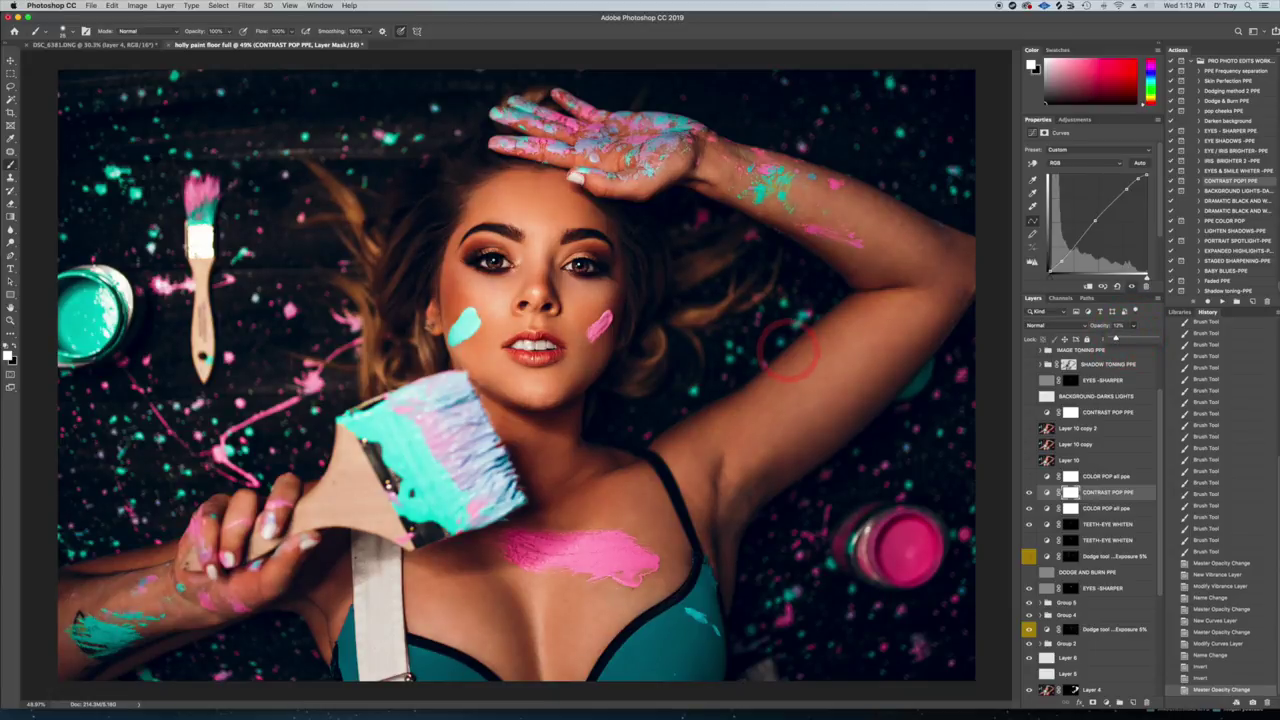
scroll(788, 352, "down", 2)
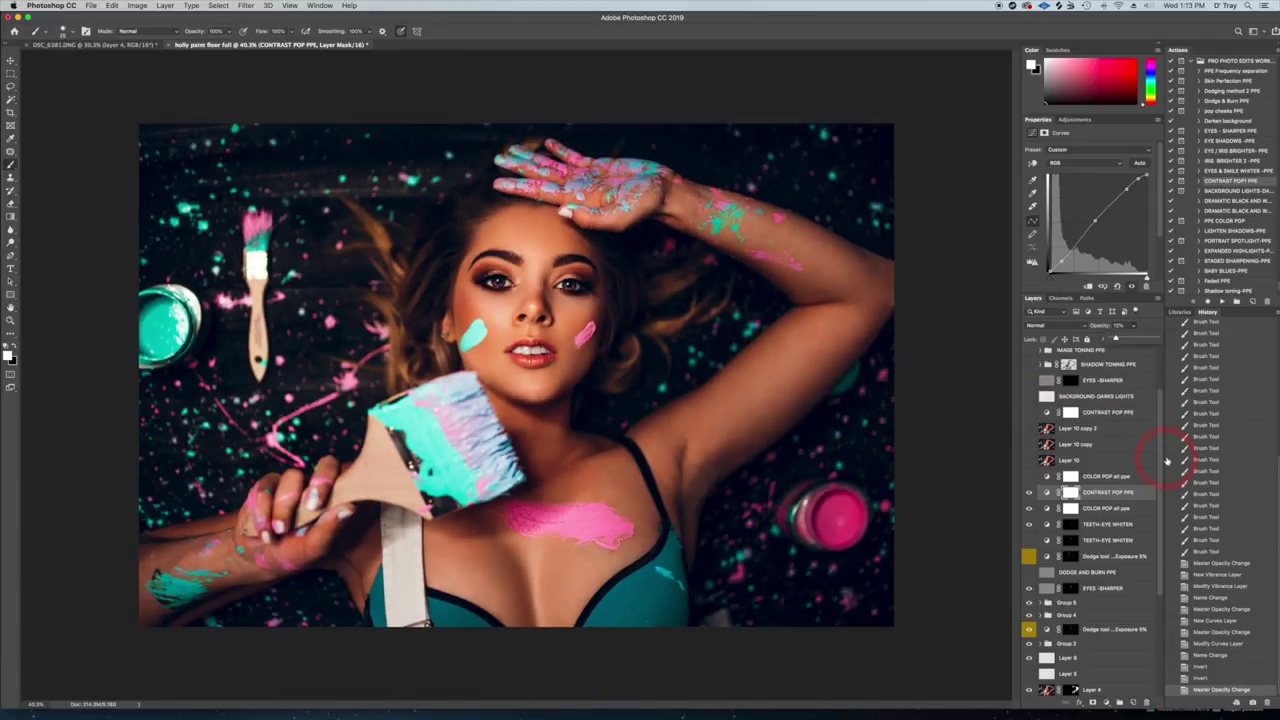
left_click(1029, 494)
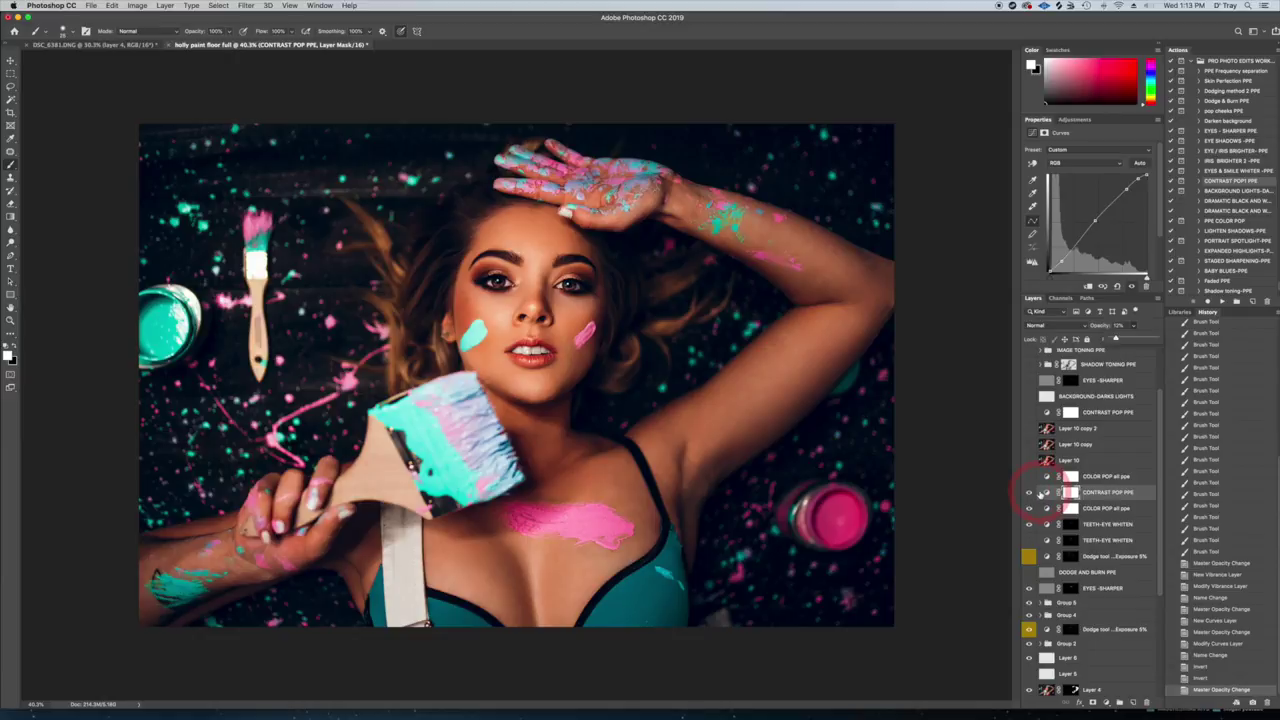
Step: Run the background lights-darks action above the new CONTRAST POP PPE layer
left_click(1230, 192)
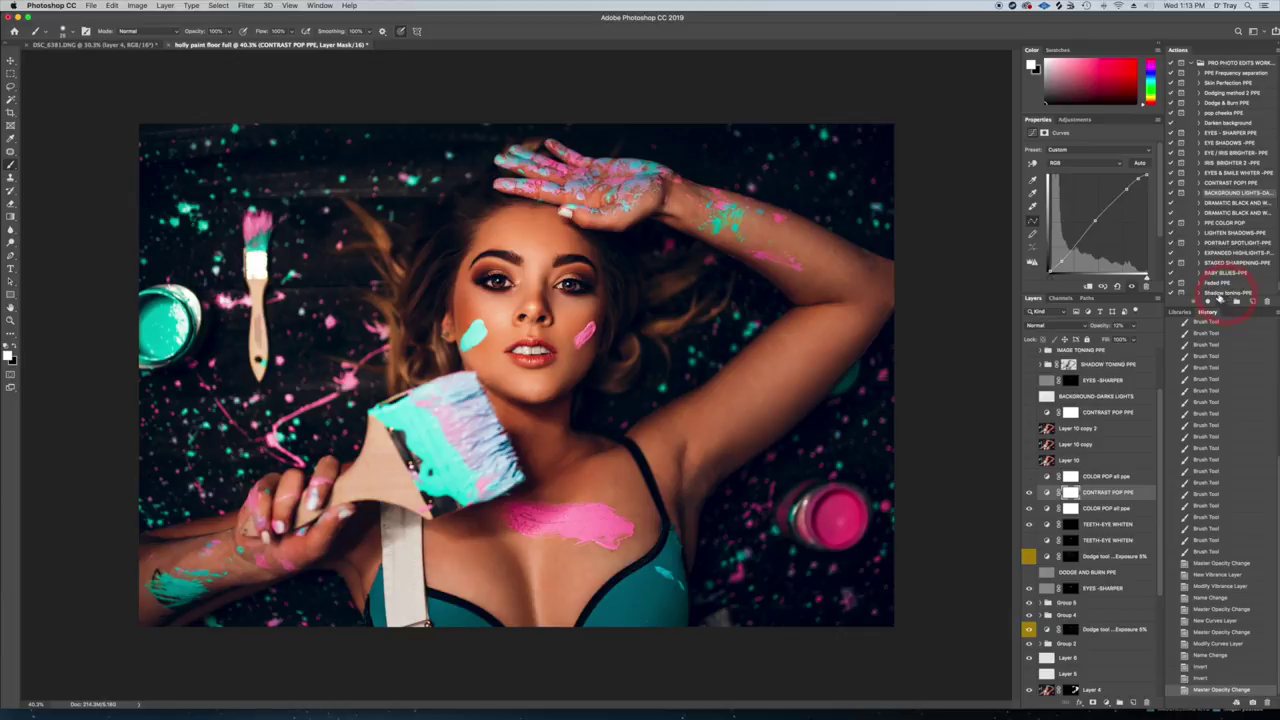
left_click(1219, 299)
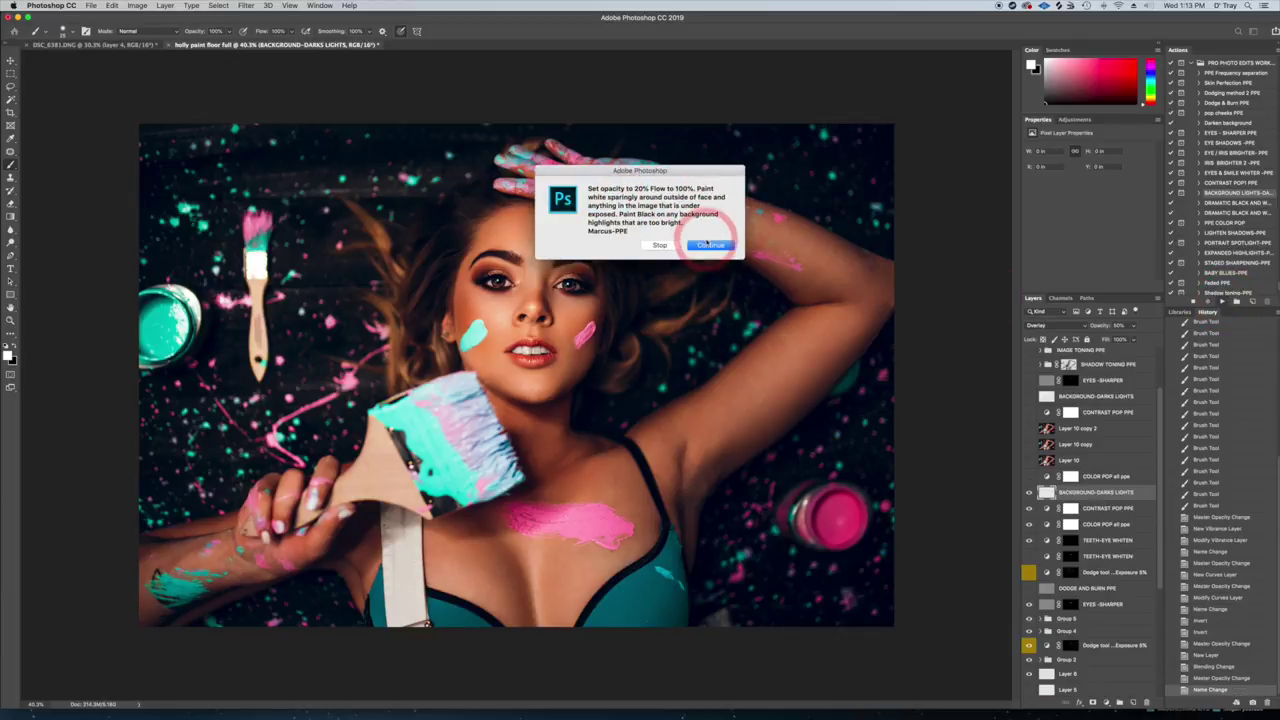
left_click(709, 245)
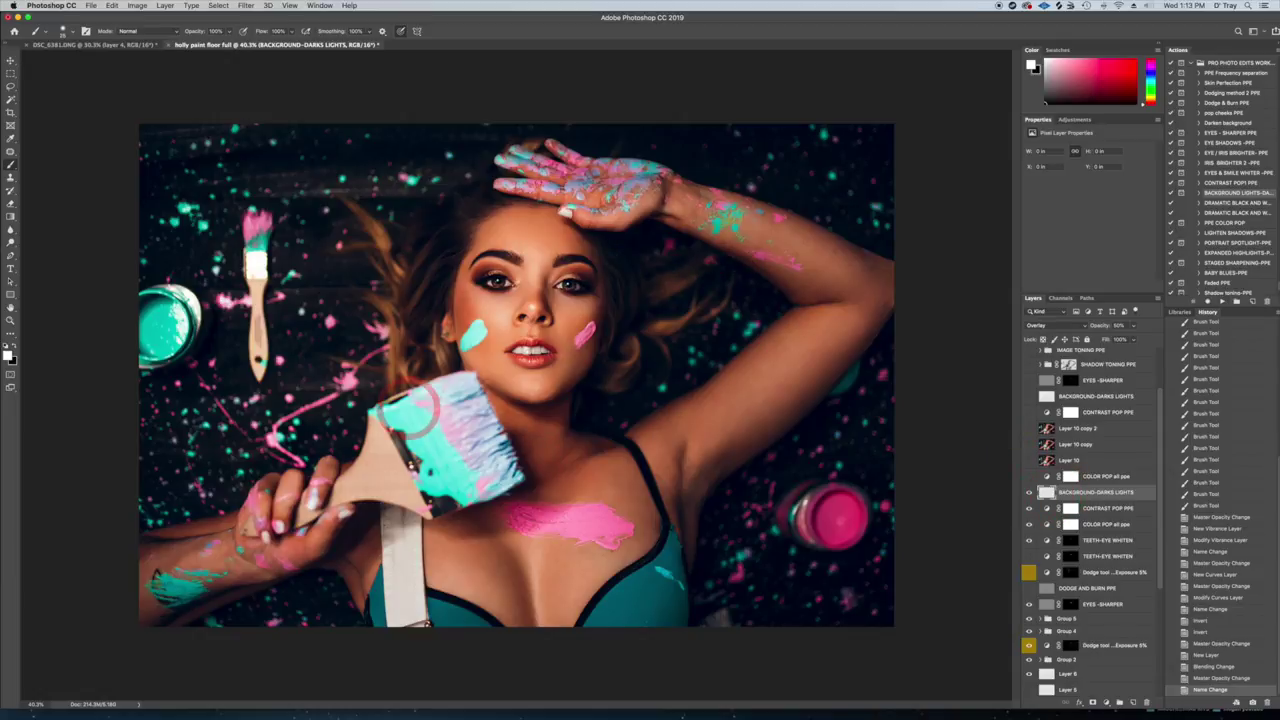
Step: Enlarge the Brush to 1000 pixels with white as the foreground colour
left_click(15, 346)
left_click(393, 197)
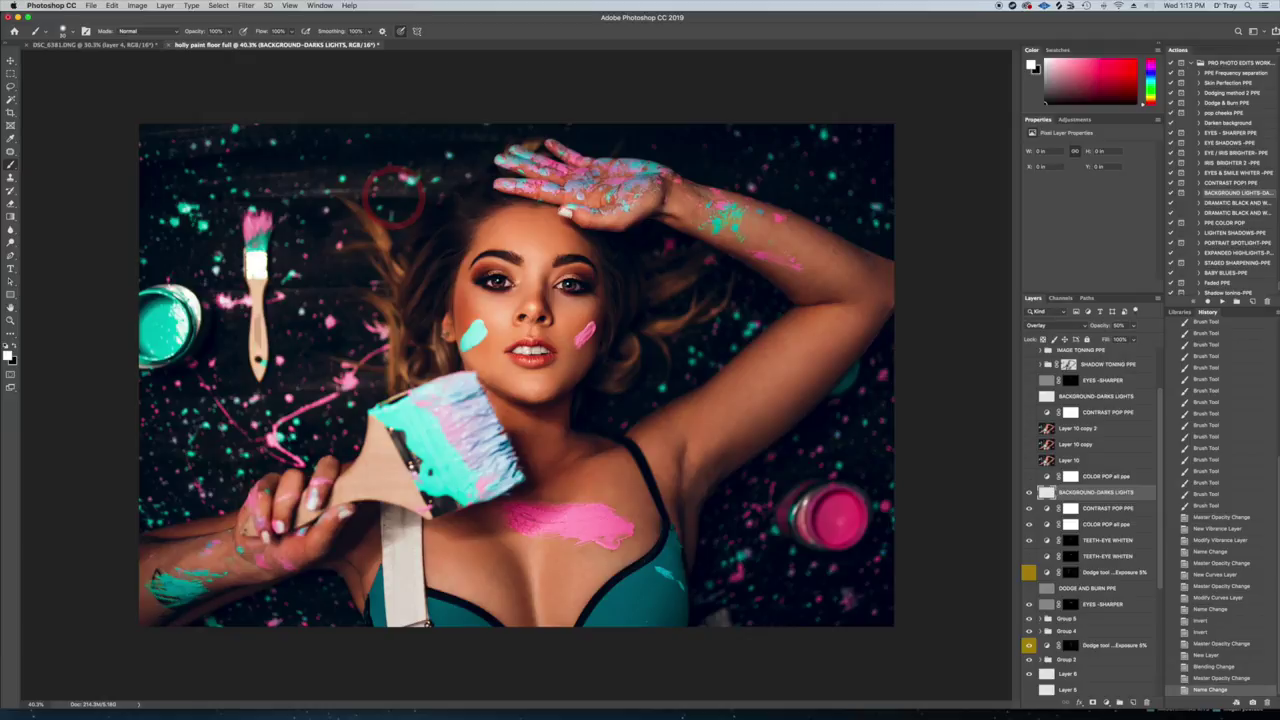
key("]")
key("]")
key("]")
key("]")
key("]")
key("]")
key("]")
key("]")
key("]")
key("]")
key("]")
key("]")
key("]")
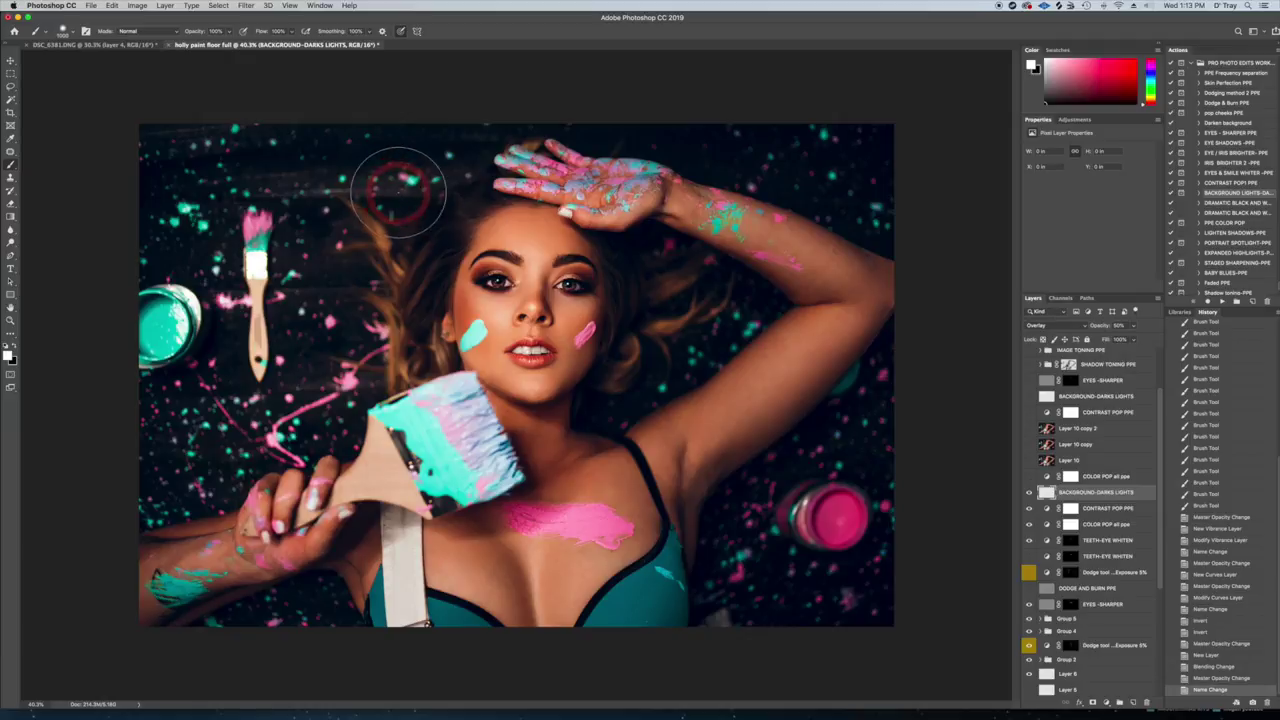
Step: Try a brush stroke at 100% opacity beside the hair, undo it, and set the Brush opacity to 20%
left_click(366, 218)
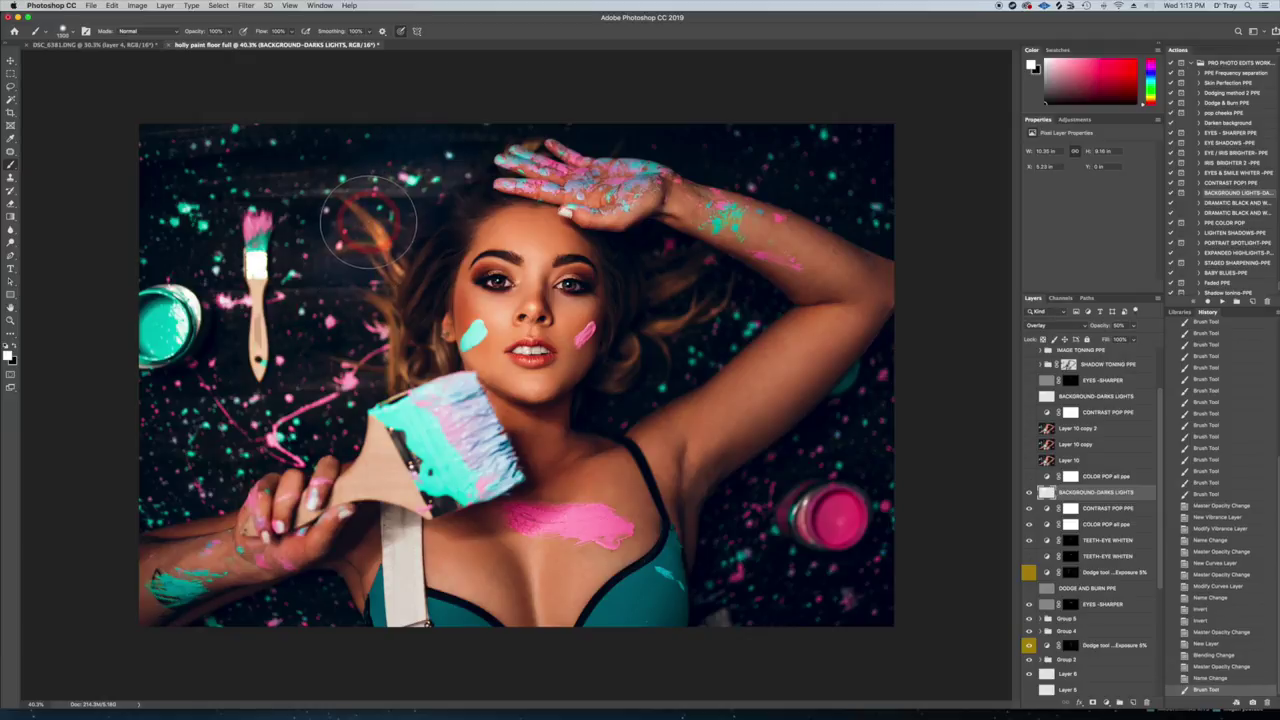
key("super+z")
left_click(260, 75)
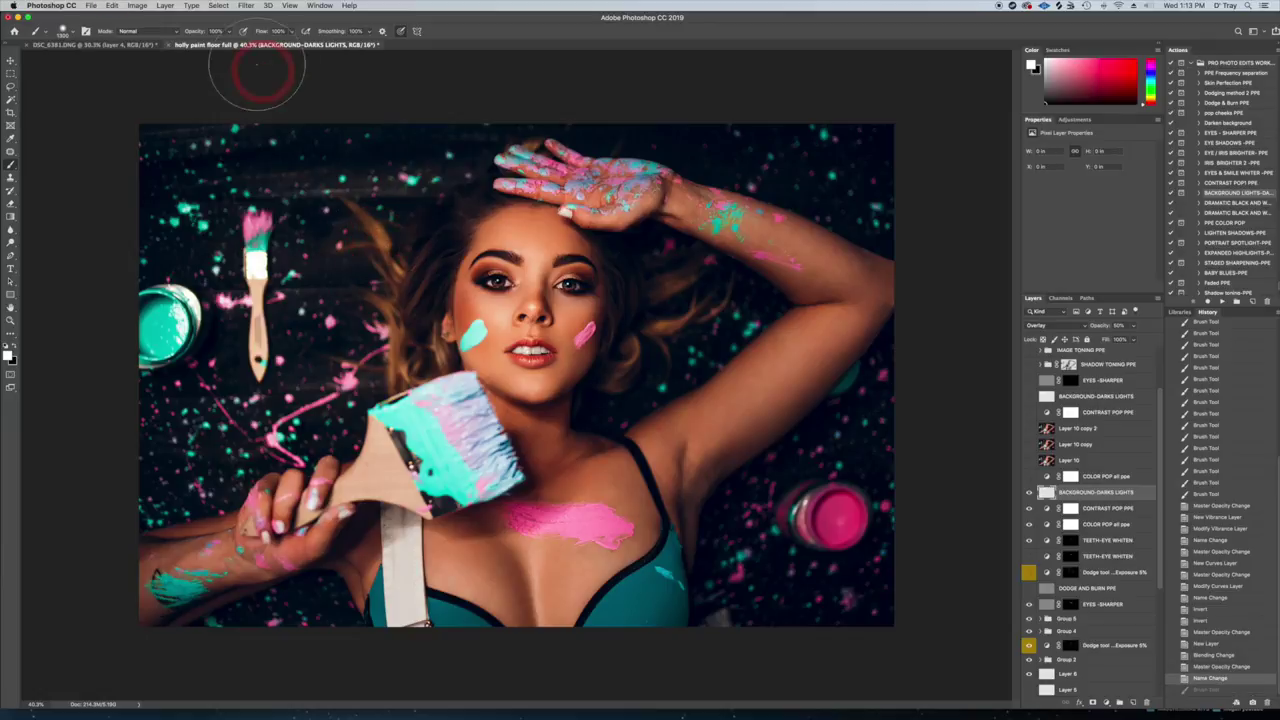
left_click(216, 31)
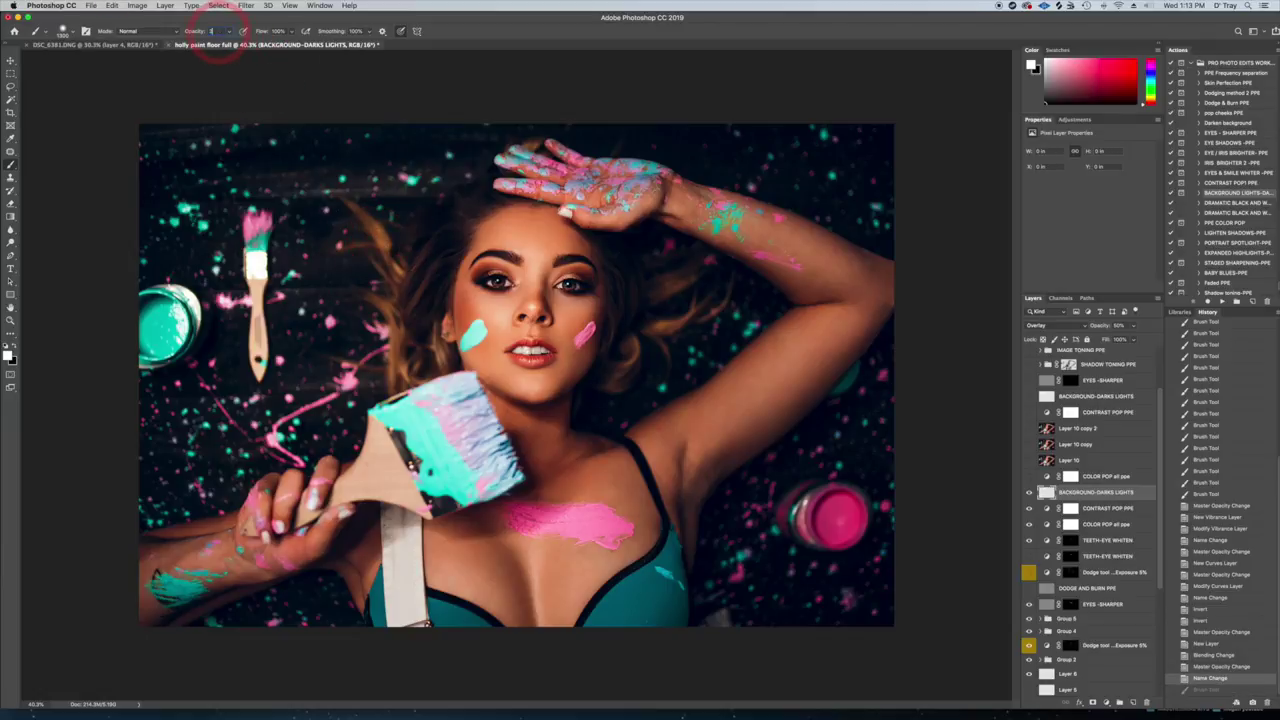
type("20")
Step: Paint white over the dark background and hair on both sides of the face on the BACKGROUND-DARKS LIGHTS layer
left_click(392, 228)
mouse_move(392, 228)
left_mouse_down()
mouse_move(352, 281)
mouse_move(384, 213)
mouse_move(345, 284)
mouse_move(400, 199)
mouse_move(333, 271)
mouse_move(325, 317)
left_mouse_up()
left_click(225, 255)
left_click(656, 290)
mouse_move(657, 317)
left_mouse_down()
mouse_move(706, 310)
mouse_move(692, 304)
mouse_move(722, 317)
mouse_move(702, 268)
left_mouse_up()
Step: Paint white with a slightly smaller brush over the background above the raised arm and above the head
key("bracketleft")
key("bracketleft")
mouse_move(760, 155)
left_mouse_down()
mouse_move(677, 143)
mouse_move(724, 150)
left_mouse_up()
mouse_move(508, 121)
left_mouse_down()
mouse_move(480, 128)
mouse_move(403, 196)
left_mouse_up()
Step: Shrink the brush further and paint white over the hair around the face and near the raised arm
key("bracketleft")
key("bracketleft")
key("bracketleft")
key("bracketleft")
mouse_move(411, 277)
left_mouse_down()
mouse_move(477, 163)
mouse_move(416, 287)
mouse_move(438, 254)
left_mouse_up()
left_click_drag(630, 252, 622, 256)
left_click(624, 362)
left_click(696, 341)
left_click(469, 197)
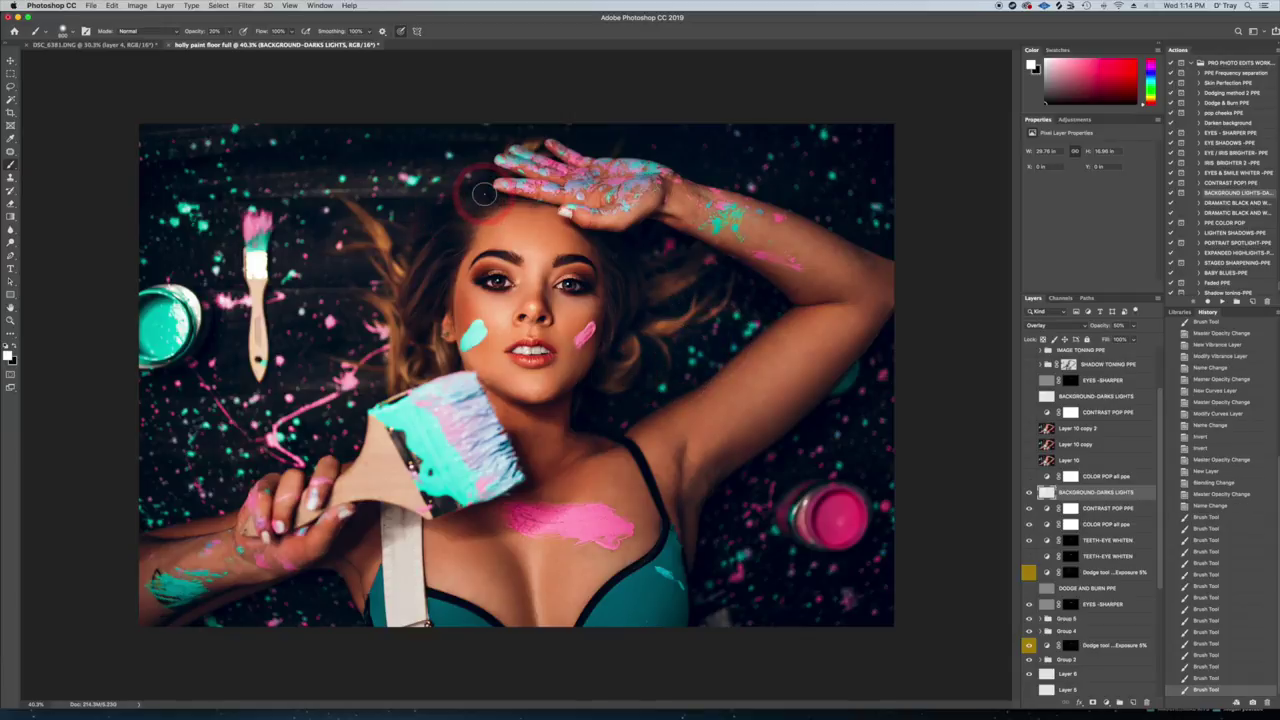
Step: Brush more white along the hair from the hairline downward and on the strands under the raised arm
mouse_move(480, 185)
left_mouse_down()
mouse_move(438, 243)
mouse_move(430, 304)
left_mouse_up()
mouse_move(440, 220)
left_mouse_down()
mouse_move(476, 189)
mouse_move(431, 240)
left_mouse_up()
left_click(609, 277)
left_click(665, 320)
left_click(718, 302)
Step: Lighten the background around the pink paint jar, the small paintbrush and the lower forearm with white brush dabs
left_click(785, 565)
left_click(815, 468)
left_click(700, 330)
left_click(355, 212)
left_click(316, 364)
left_click(408, 182)
left_click(180, 445)
left_click(298, 610)
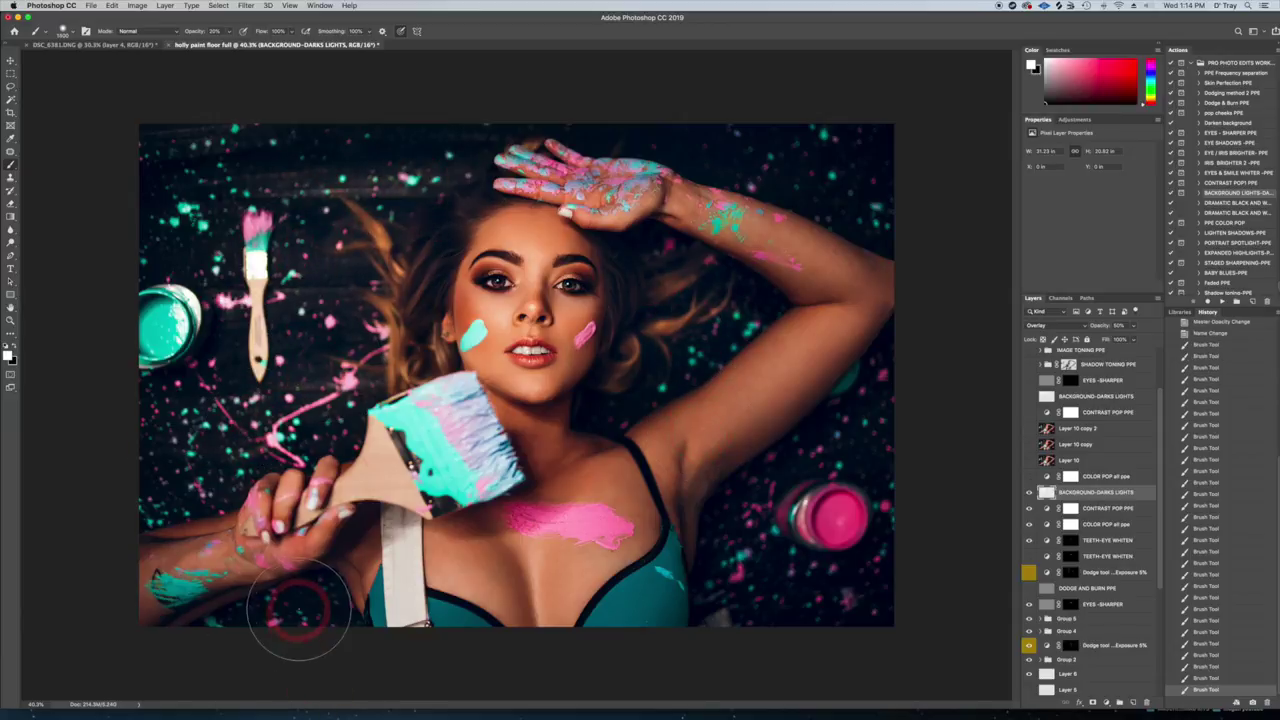
Step: Build up more white across the hair, the upper background and the lower corners to lift the dark areas evenly
left_click(352, 358)
left_click(237, 122)
left_click(430, 118)
mouse_move(714, 112)
left_mouse_down()
mouse_move(690, 109)
mouse_move(760, 156)
mouse_move(821, 152)
mouse_move(816, 205)
left_mouse_up()
left_click(718, 333)
left_click(612, 412)
left_click(697, 283)
left_click(729, 508)
left_click(683, 338)
left_click(385, 140)
left_click(198, 474)
left_click(214, 176)
left_click(453, 163)
left_click(746, 549)
left_click(747, 598)
left_click(305, 600)
left_click(307, 180)
left_click_drag(307, 182, 296, 139)
mouse_move(796, 120)
left_mouse_down()
mouse_move(680, 133)
mouse_move(768, 188)
left_mouse_up()
left_click_drag(722, 342, 684, 349)
left_click(937, 314)
Step: Compare the portrait with and without the new BACKGROUND-DARKS LIGHTS layer
left_click(1029, 493)
left_click(1029, 493)
left_click(1029, 493)
left_click(1028, 493)
left_click(1028, 493)
left_click(1028, 493)
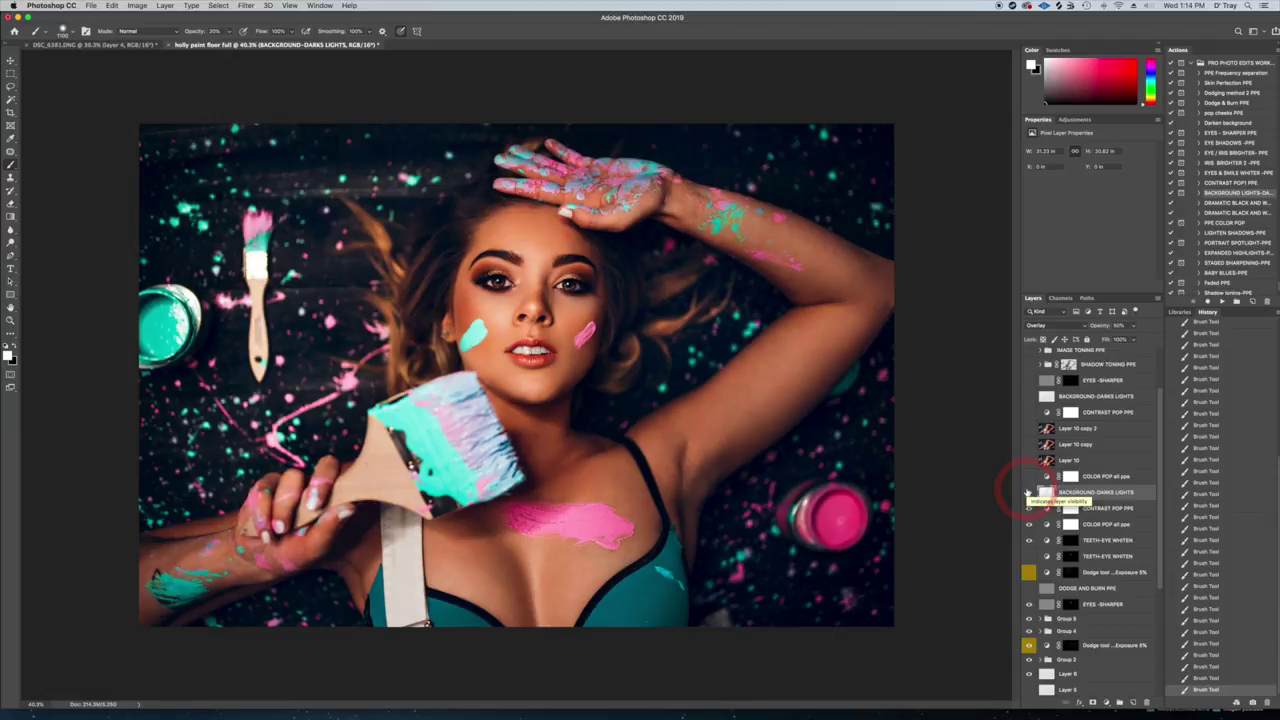
Step: Set the new BACKGROUND-DARKS LIGHTS layer's opacity to 47%
left_click(1143, 493)
left_click(1134, 329)
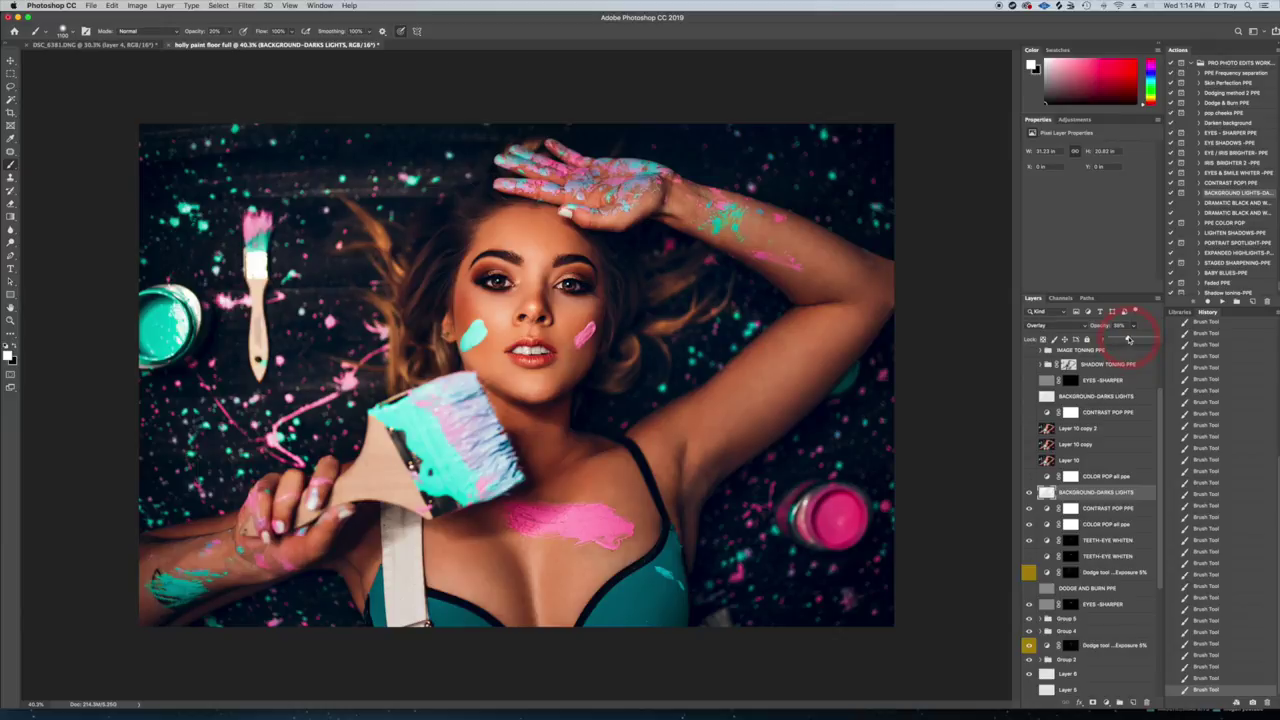
left_click_drag(1132, 339, 1133, 339)
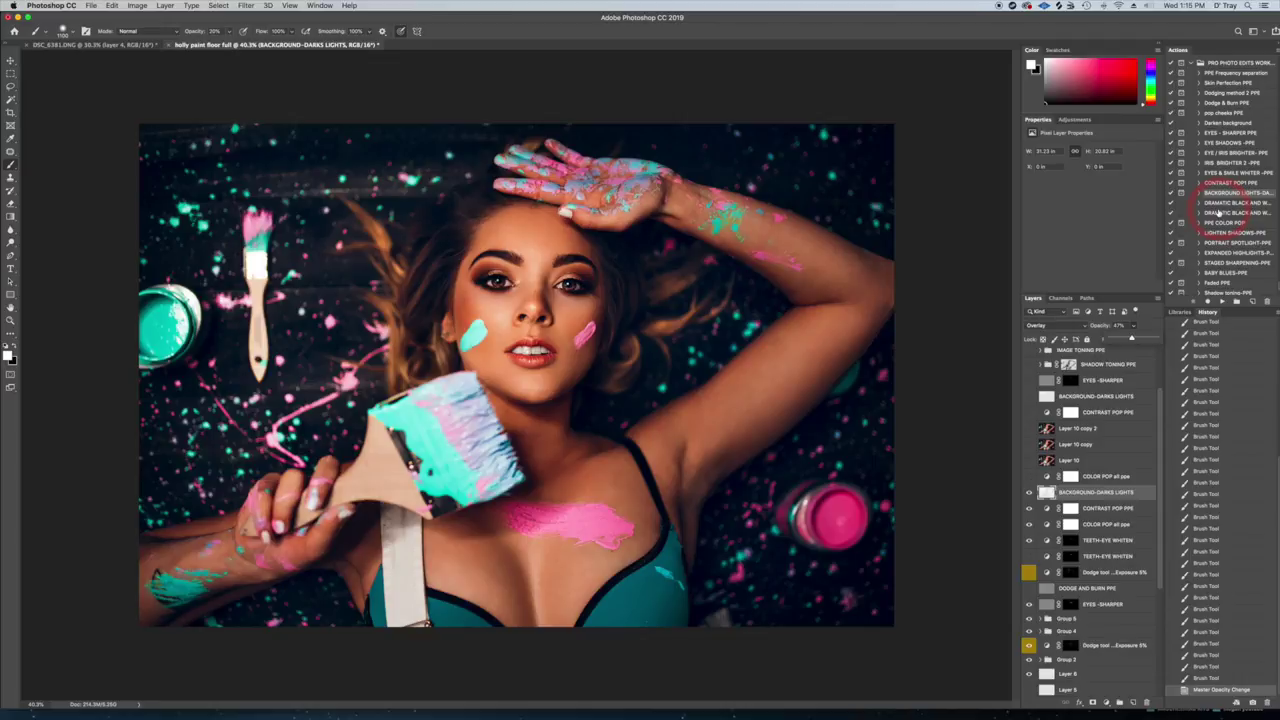
Step: Run the Shadow toning-PPE action above the new BACKGROUND-DARKS LIGHTS layer, continuing through its prompts
left_click(1194, 397)
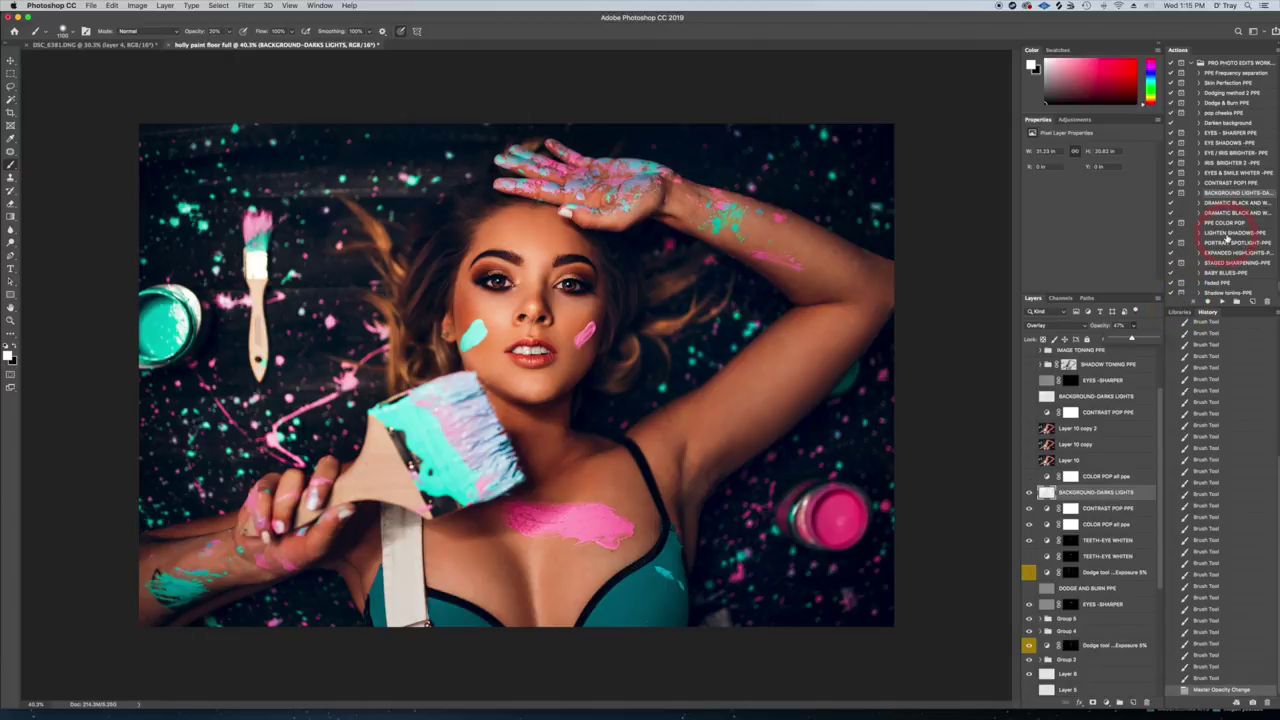
scroll(1228, 238, "down", 3)
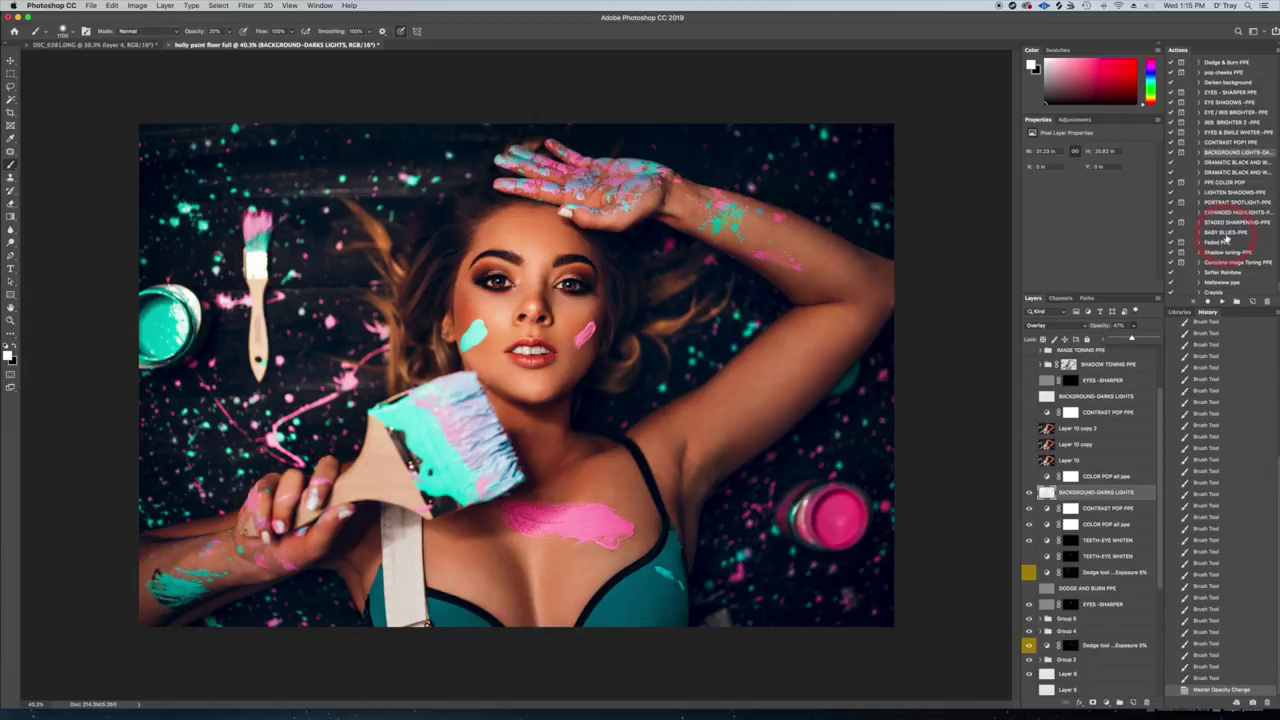
scroll(1228, 238, "down", 1)
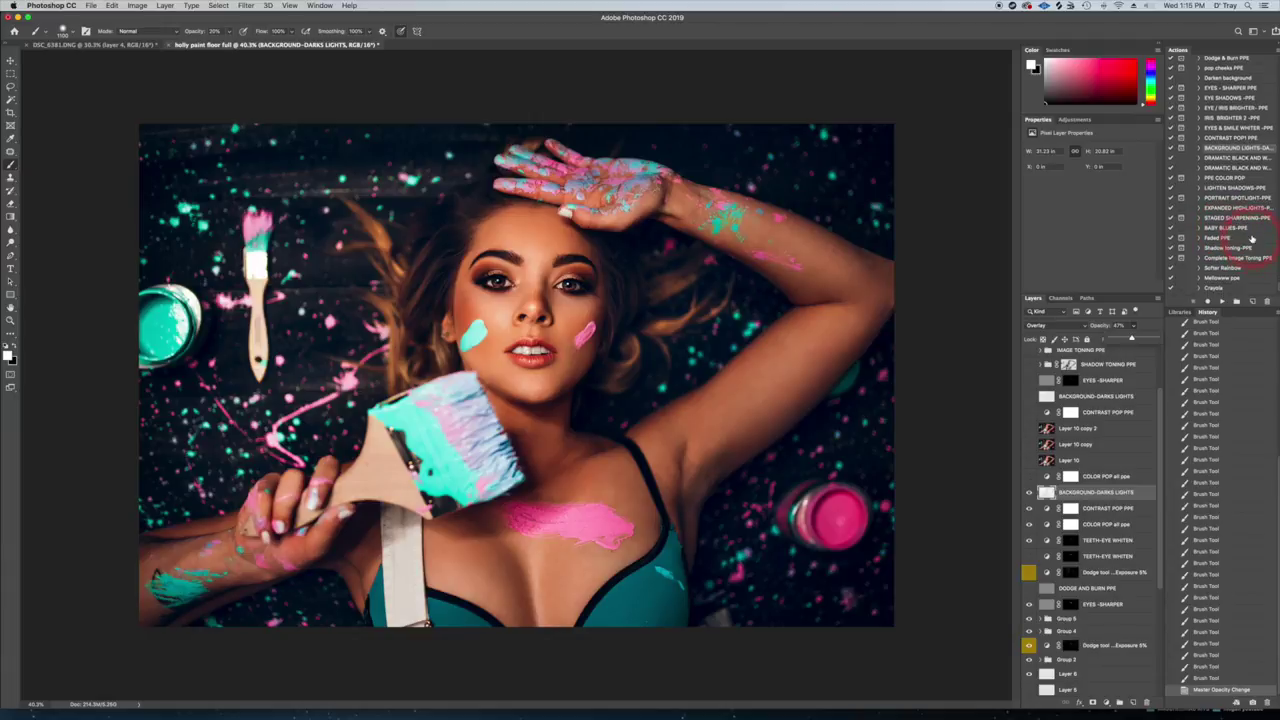
left_click(1228, 248)
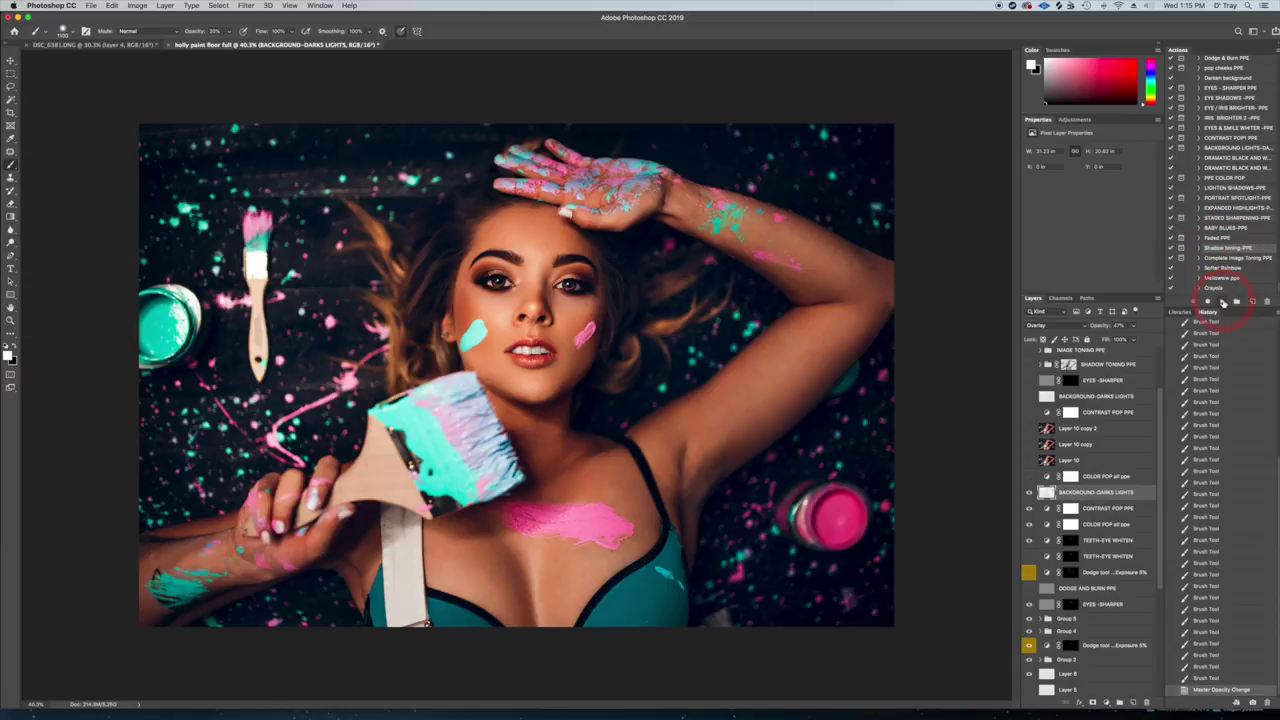
left_click(700, 234)
left_click(709, 235)
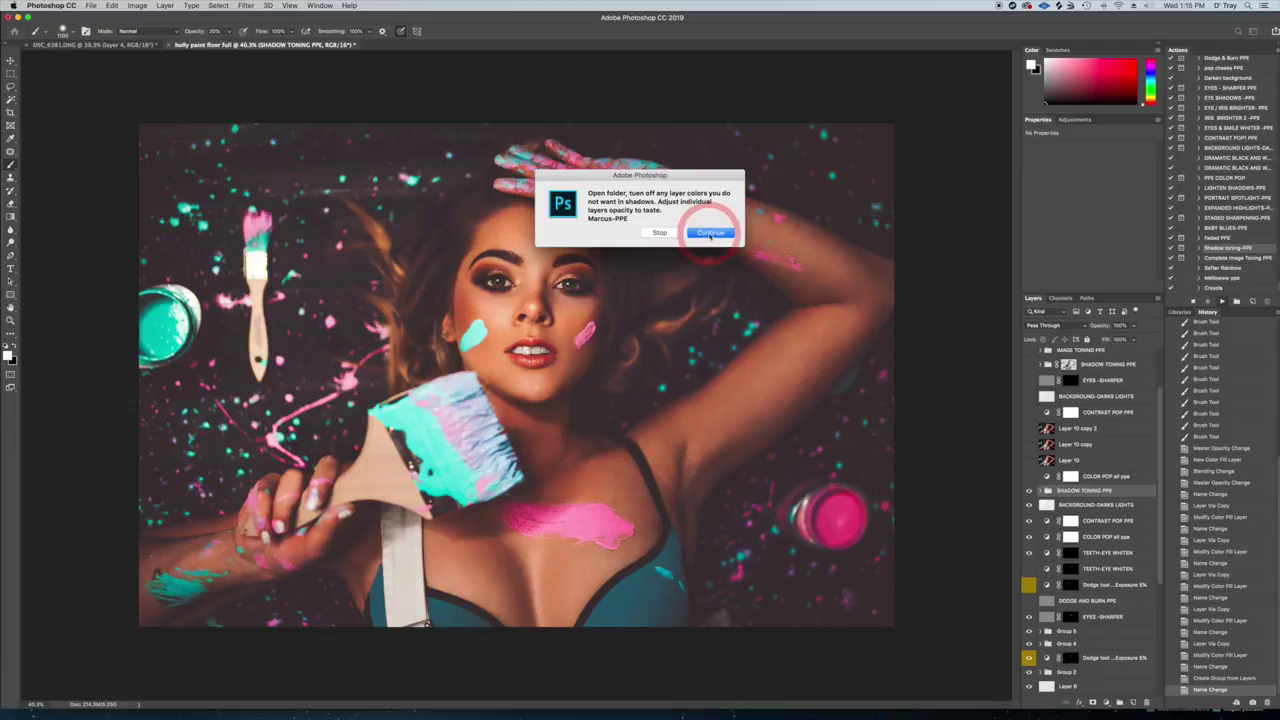
left_click(710, 234)
left_click(708, 232)
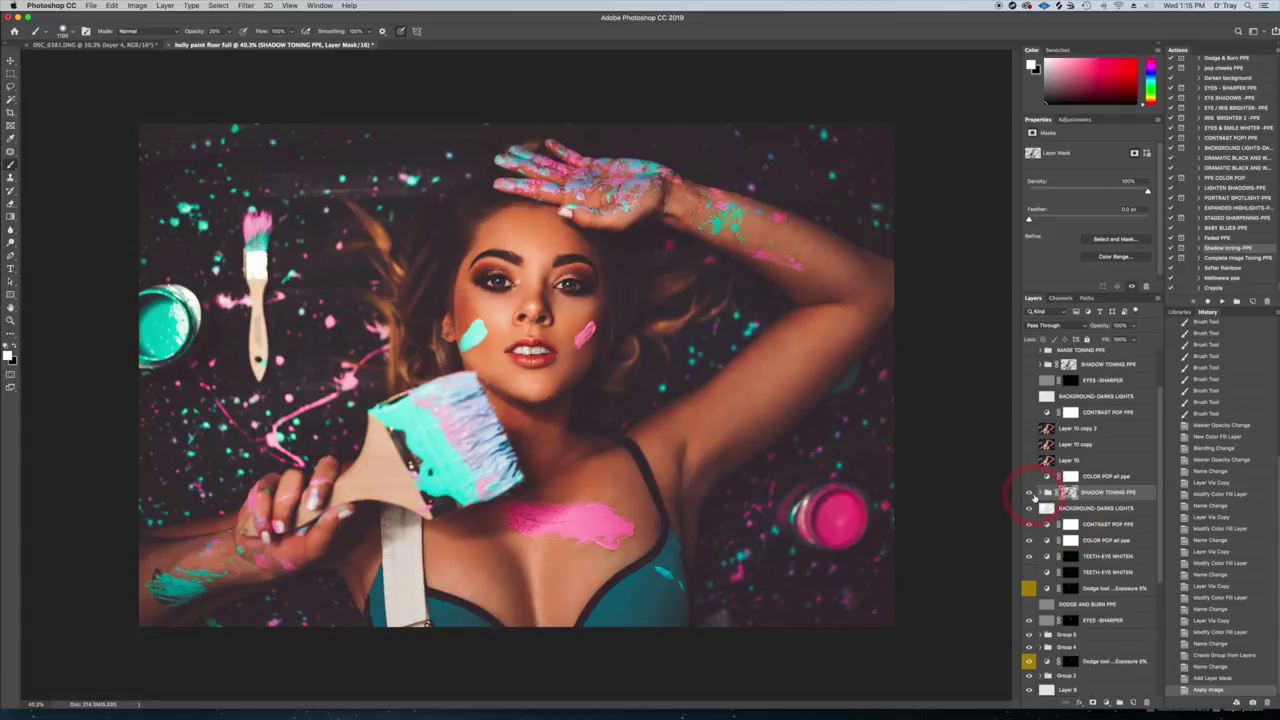
Step: Compare the portrait with and without the new SHADOW TONING PPE group, and hide all six colour layers inside it
left_click(1029, 494)
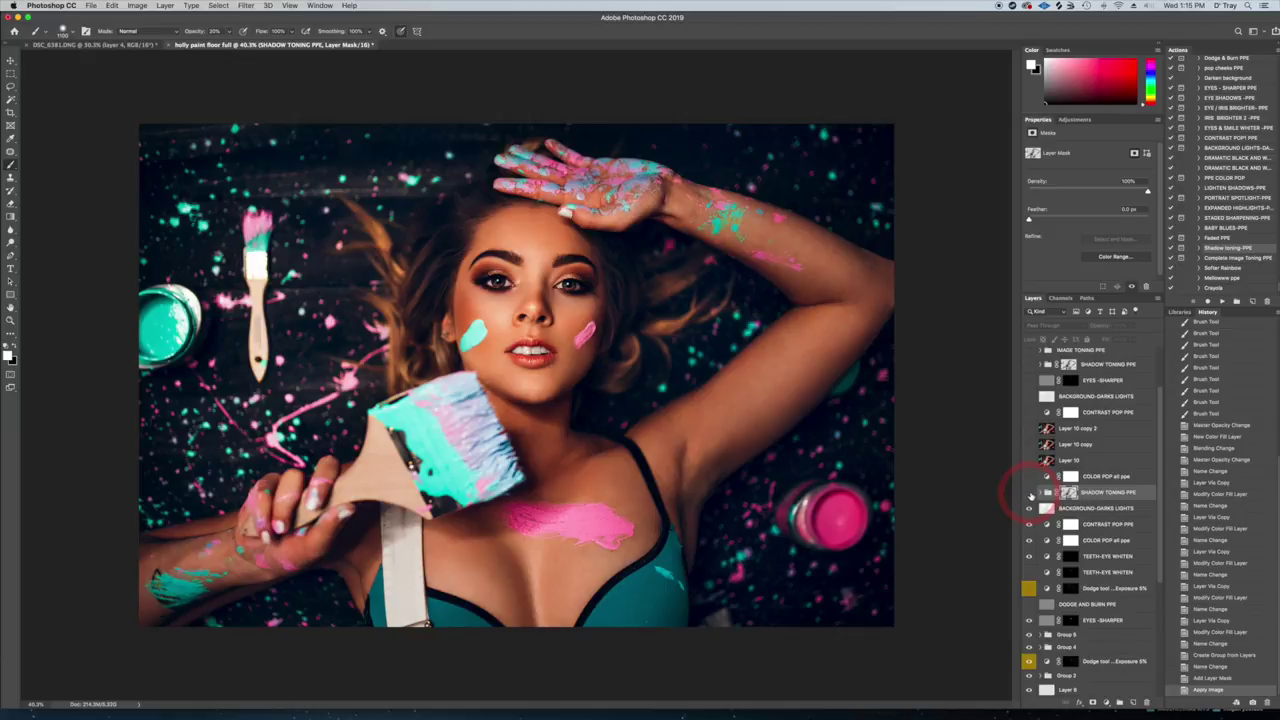
left_click(1029, 493)
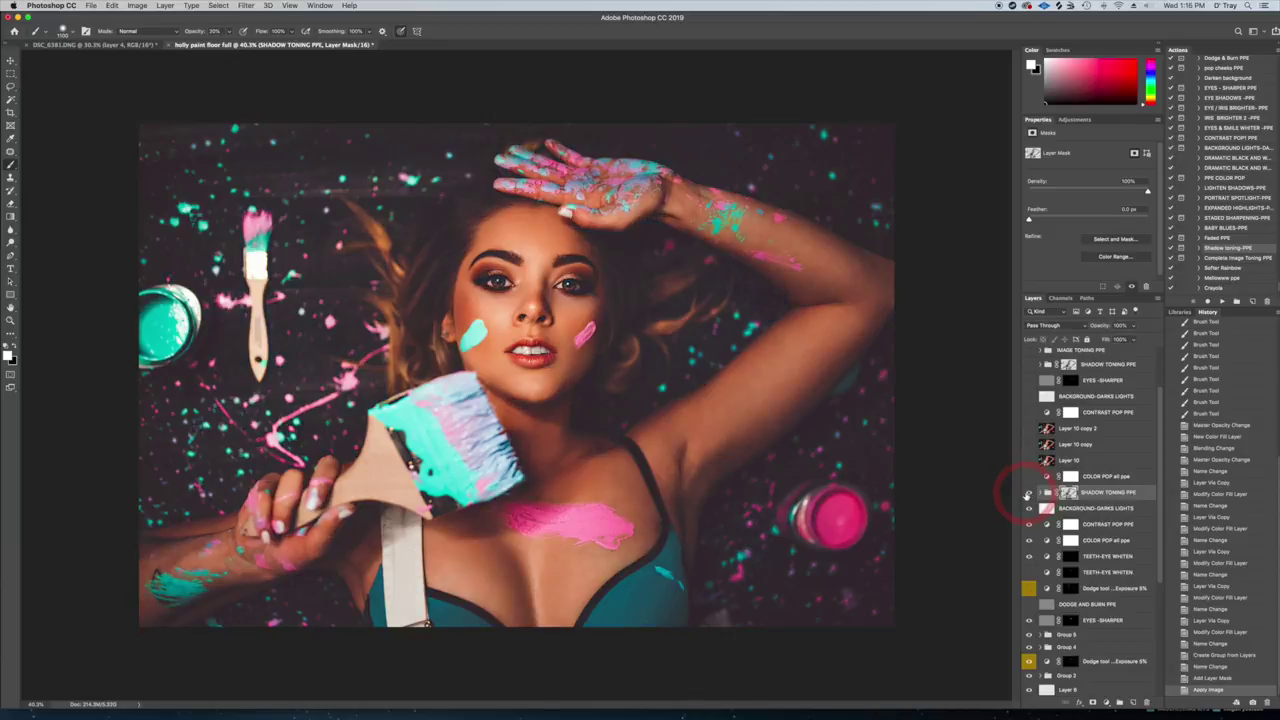
left_click(1041, 493)
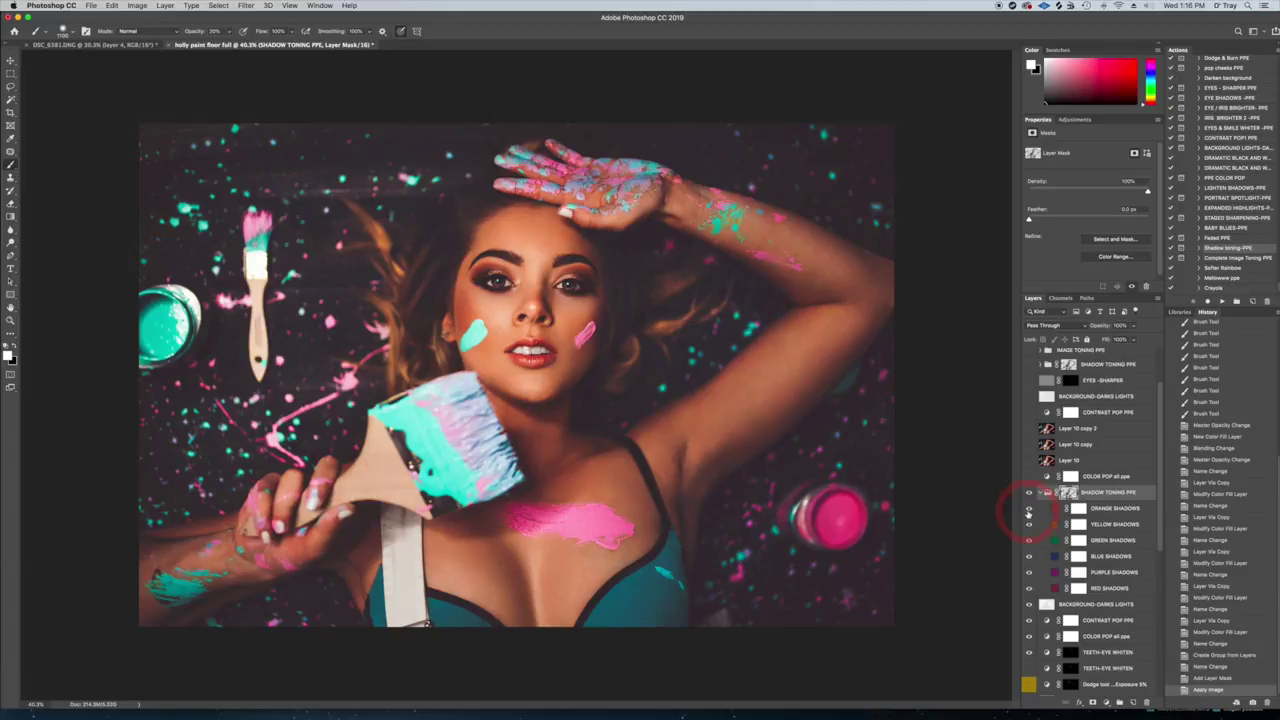
left_click_drag(1029, 524, 1030, 590)
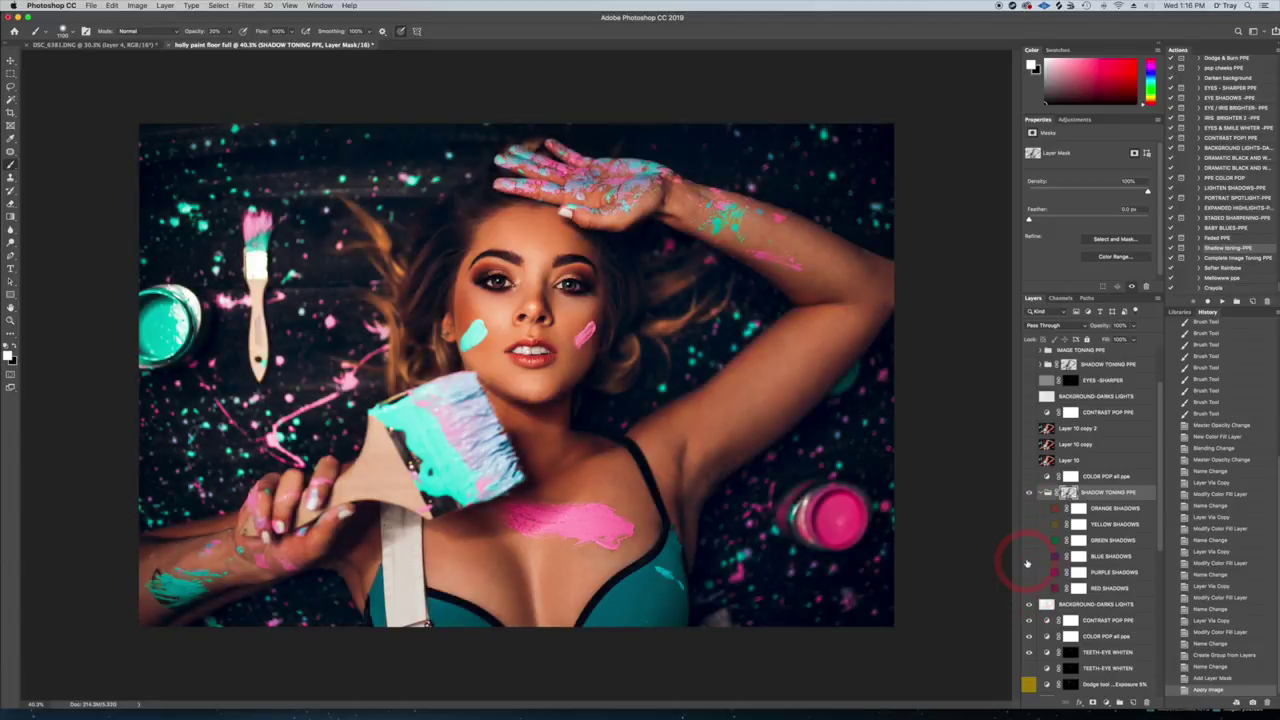
Step: Preview the purple, yellow, orange and green colour layers of the SHADOW TONING PPE group one at a time
left_click_drag(1037, 566, 1028, 560)
left_click_drag(1028, 558, 1030, 577)
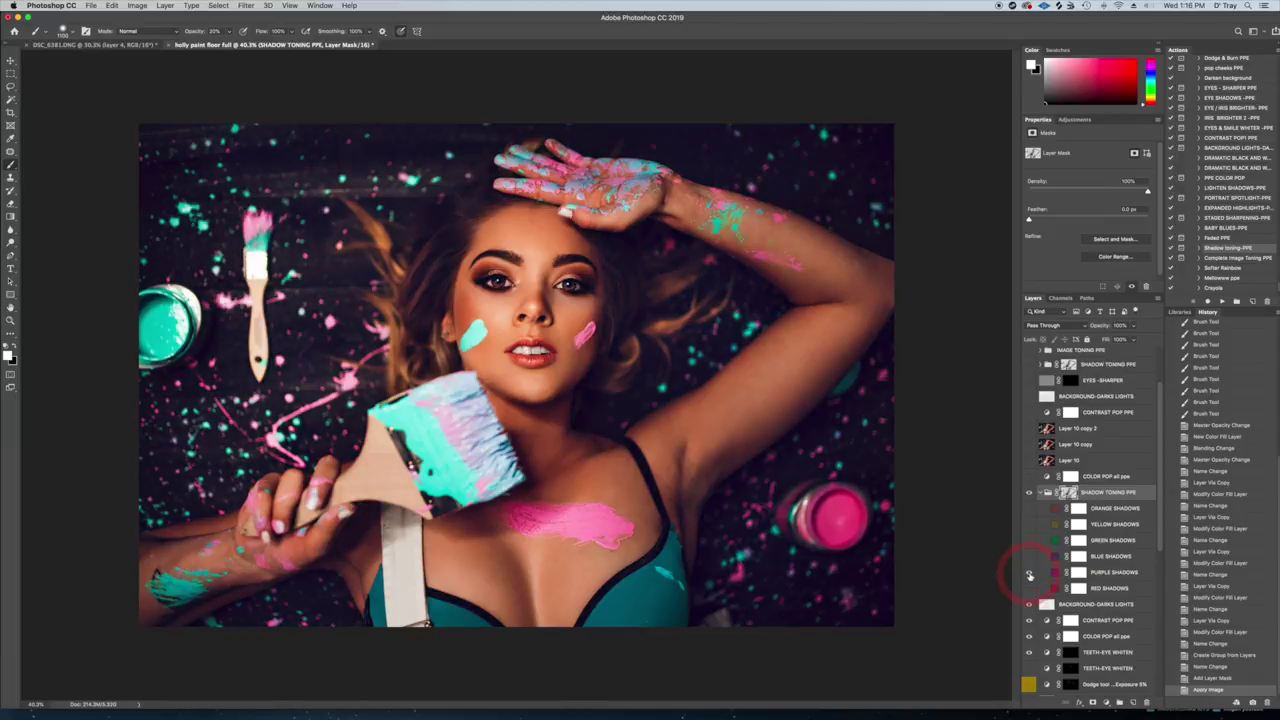
left_click(1030, 575)
left_click(1030, 576)
left_click(1030, 576)
left_click(1030, 576)
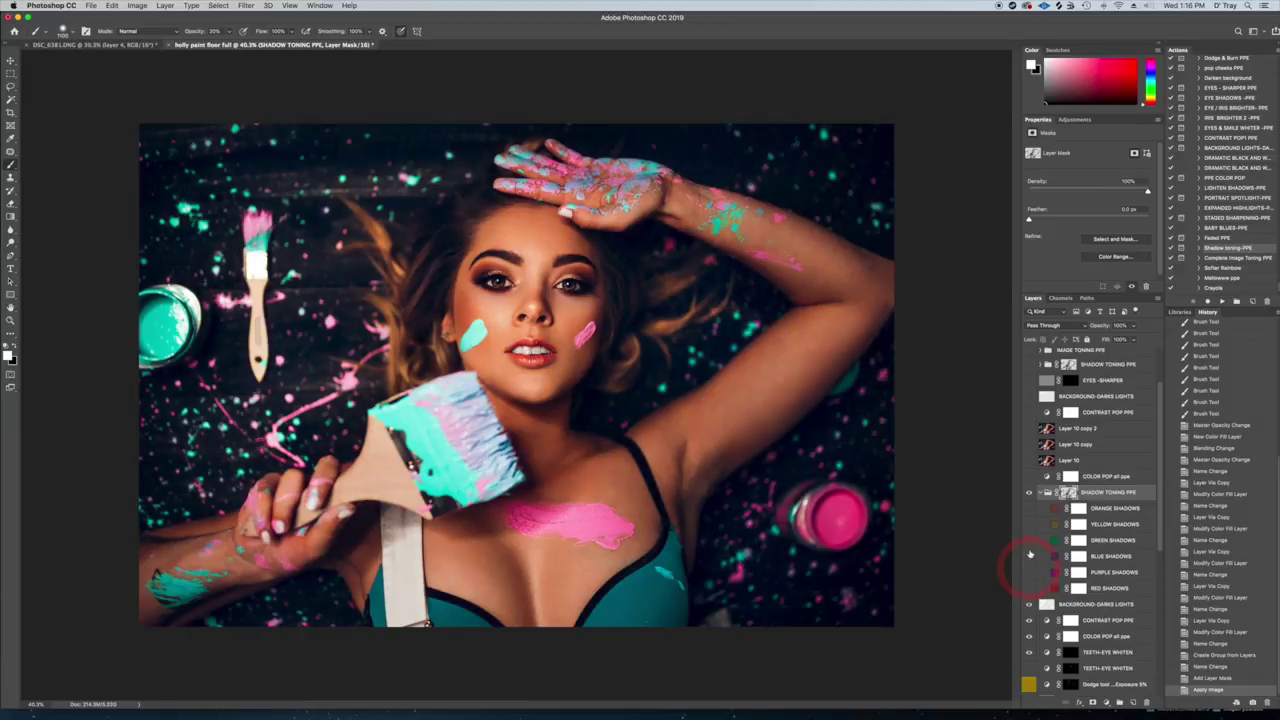
left_click(1029, 525)
left_click(1029, 525)
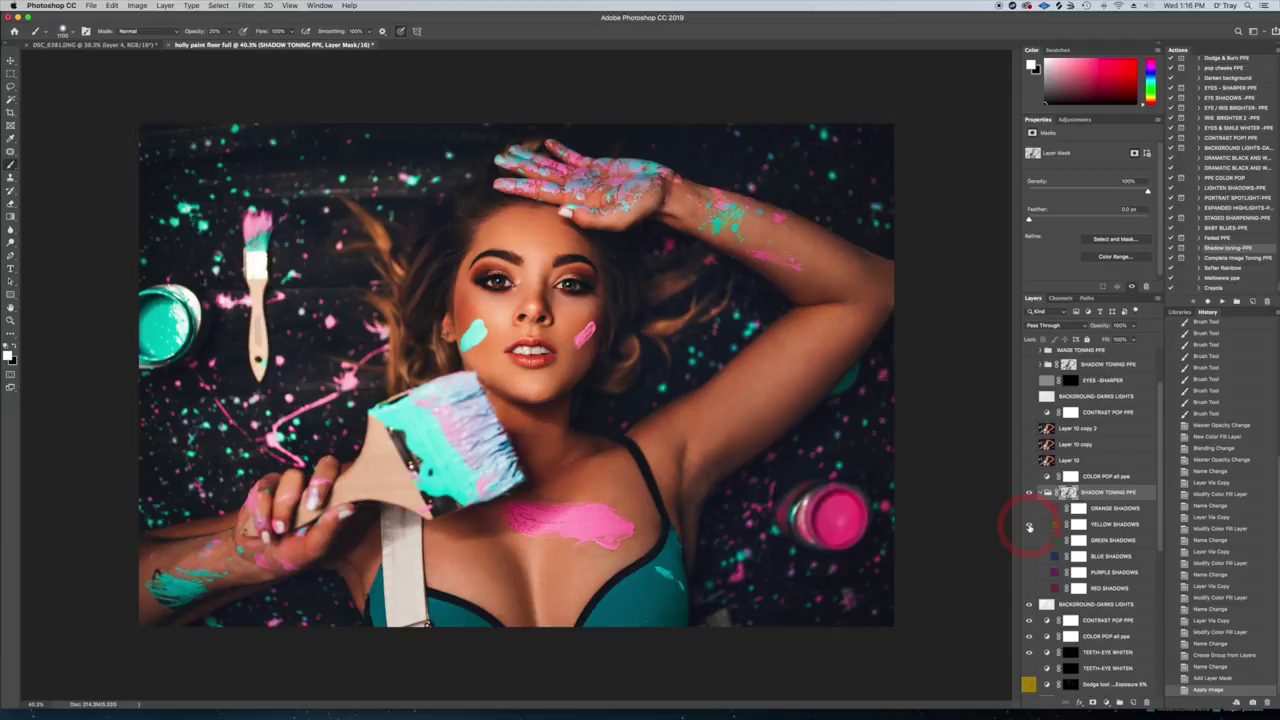
left_click(1029, 525)
left_click(1029, 510)
left_click(1029, 510)
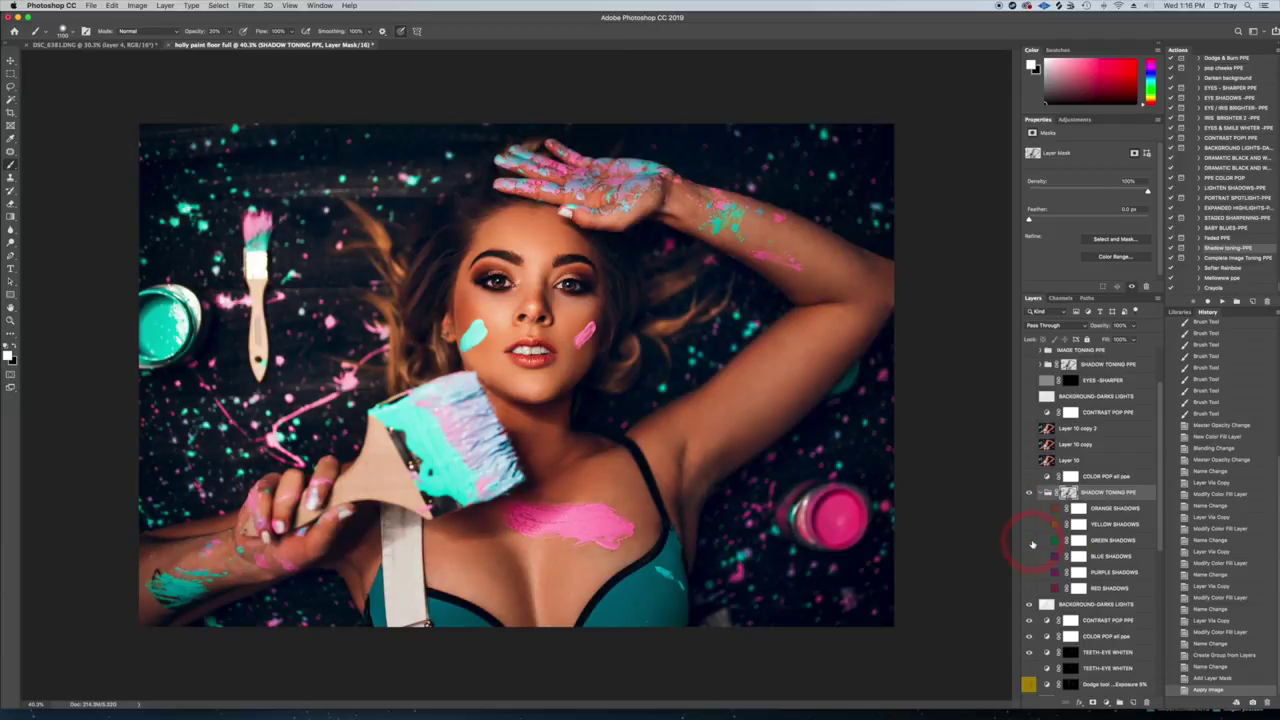
left_click(1030, 541)
left_click(1030, 541)
left_click(1029, 541)
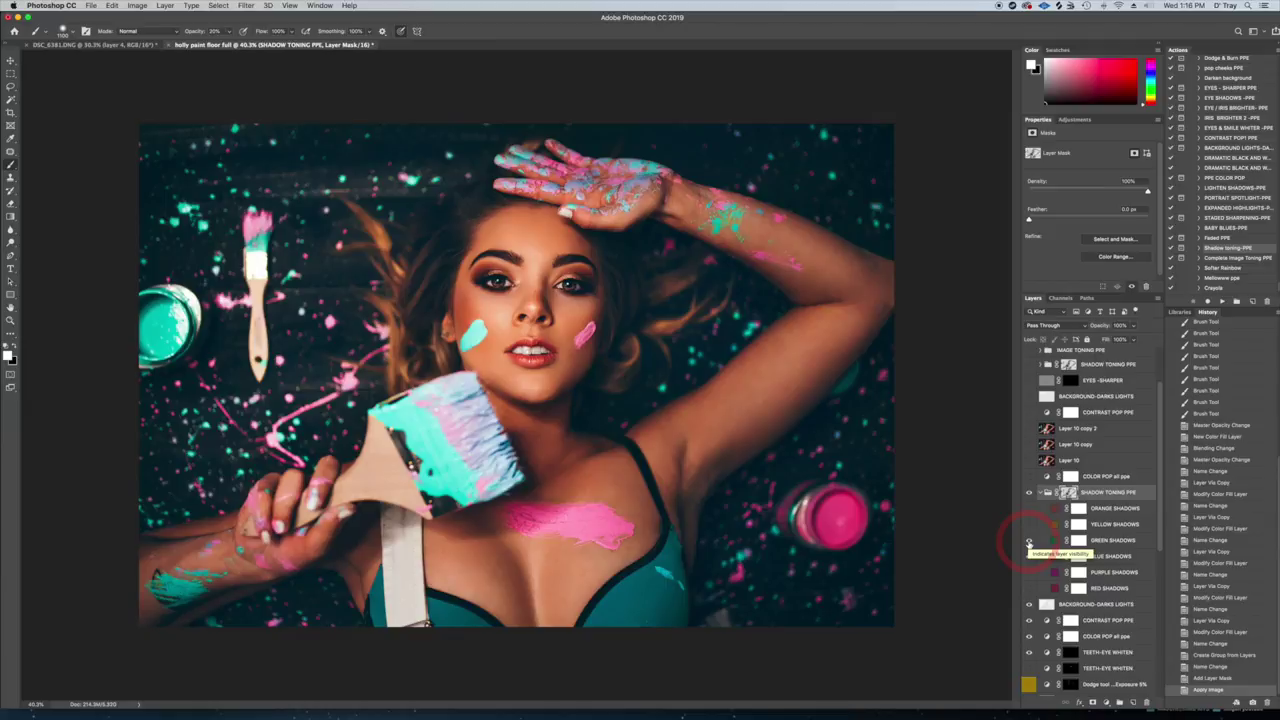
Step: Show the BLUE SHADOWS layer and change its fill to a darker navy blue, trying brighter and darker shades against the portrait
left_click(1030, 557)
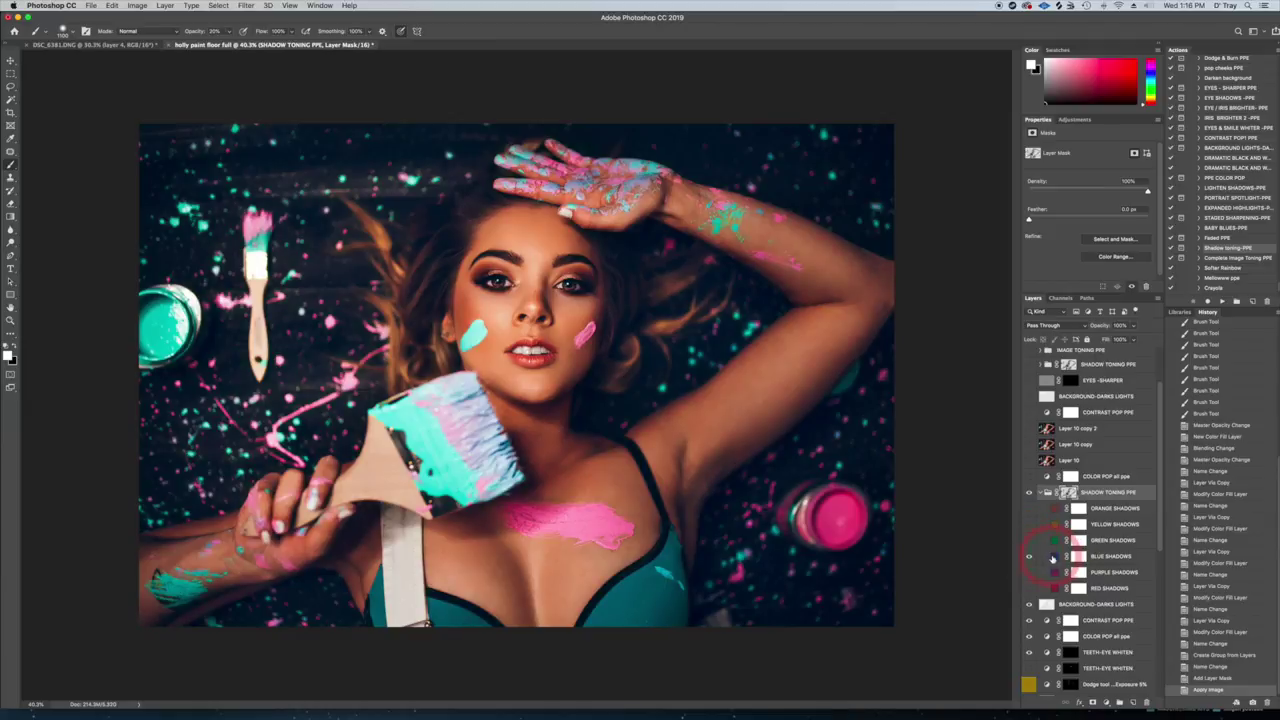
left_click(1054, 561)
double_click(1054, 561)
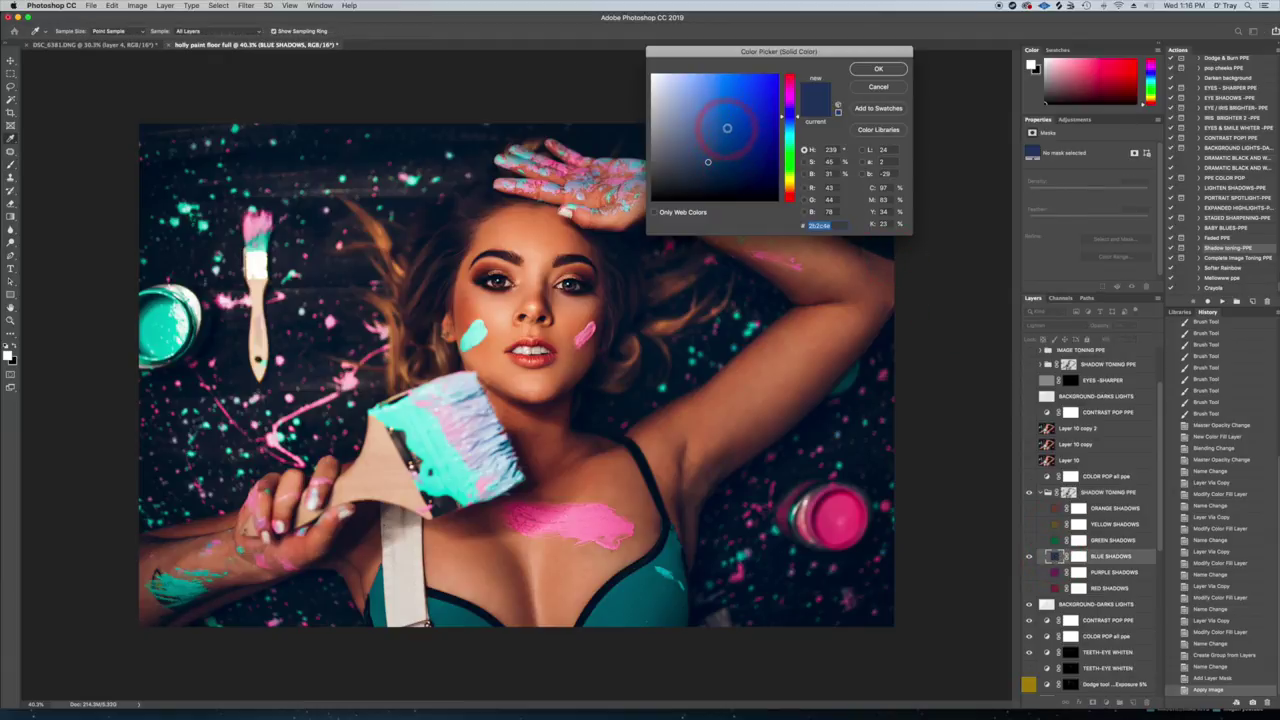
left_click(729, 126)
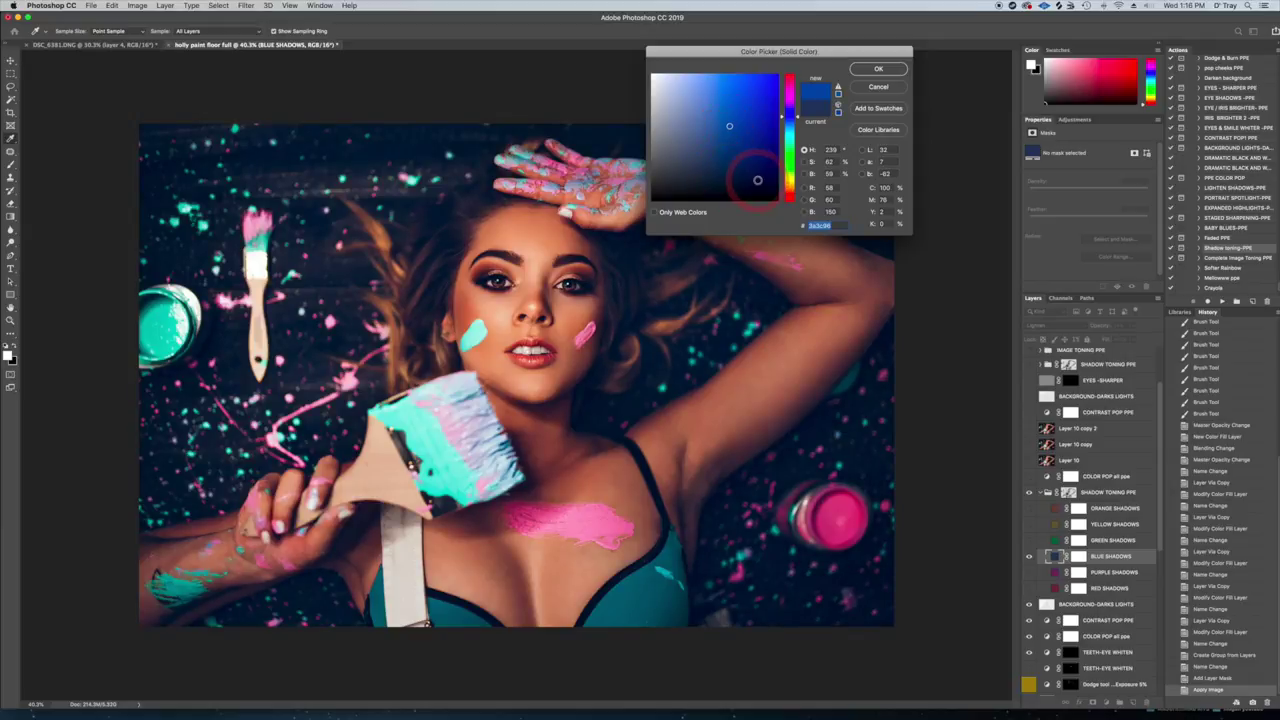
left_click(762, 188)
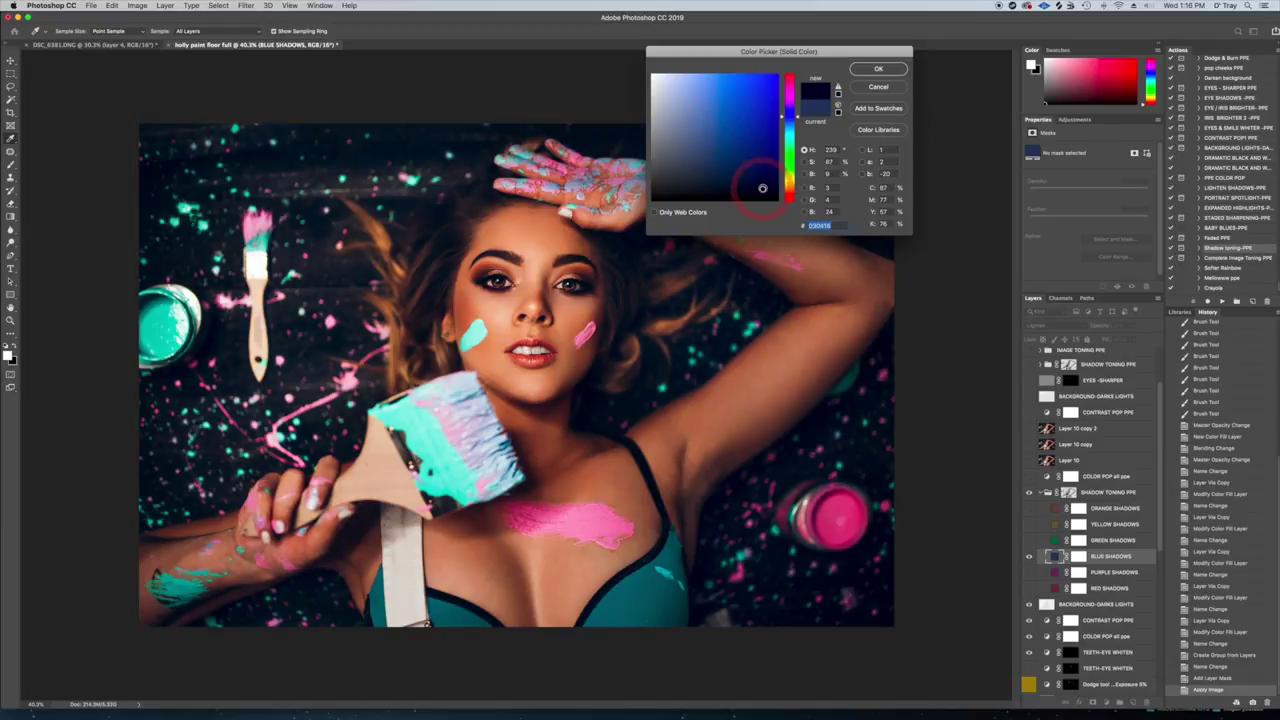
left_click(768, 84)
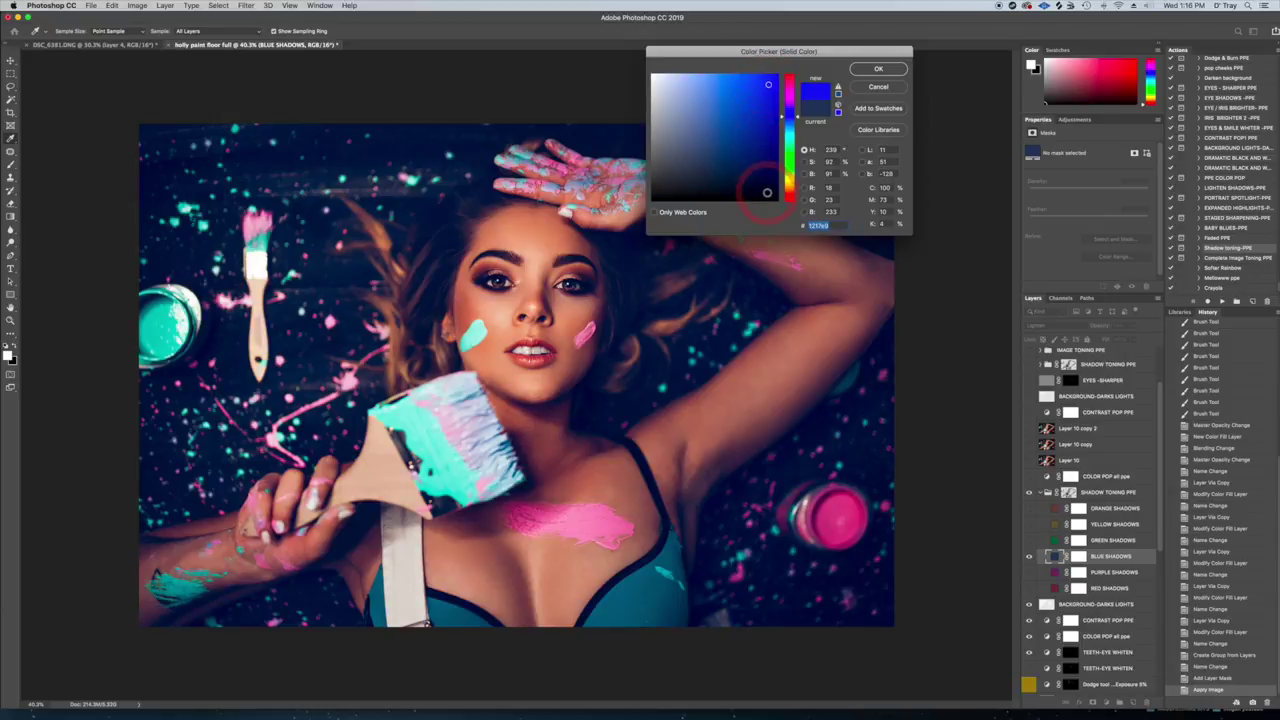
left_click(733, 147)
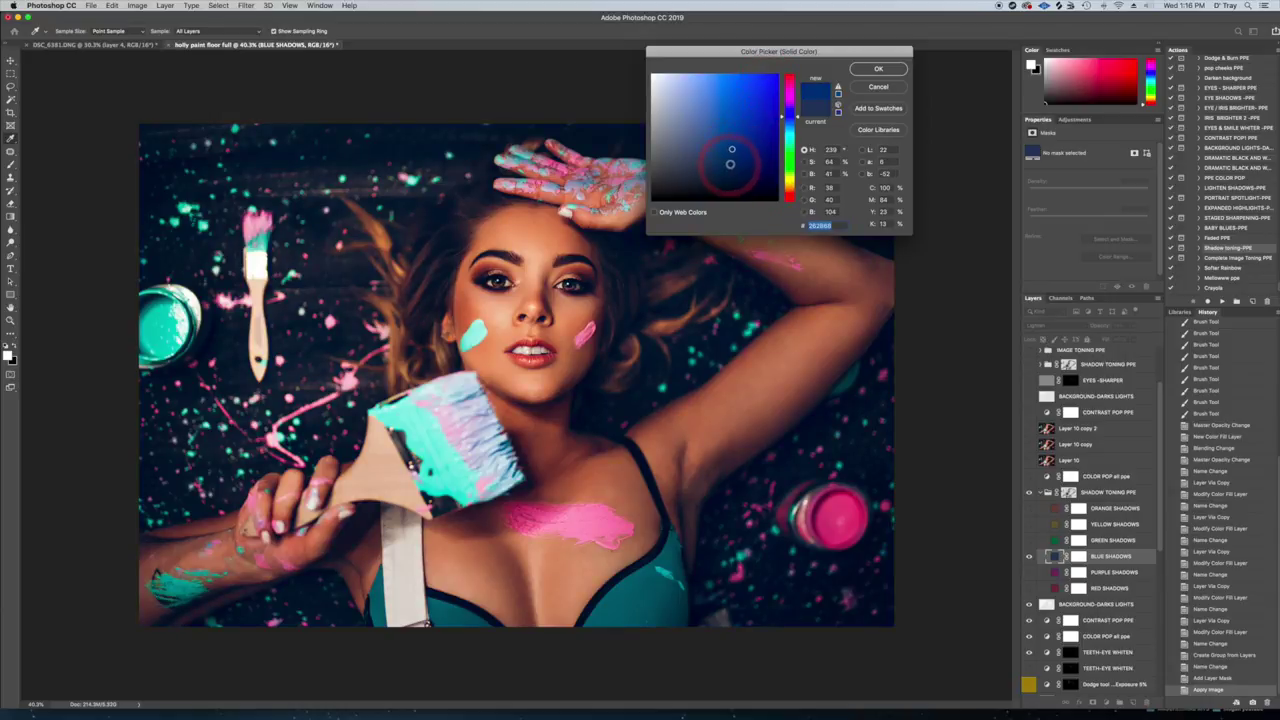
left_click(716, 154)
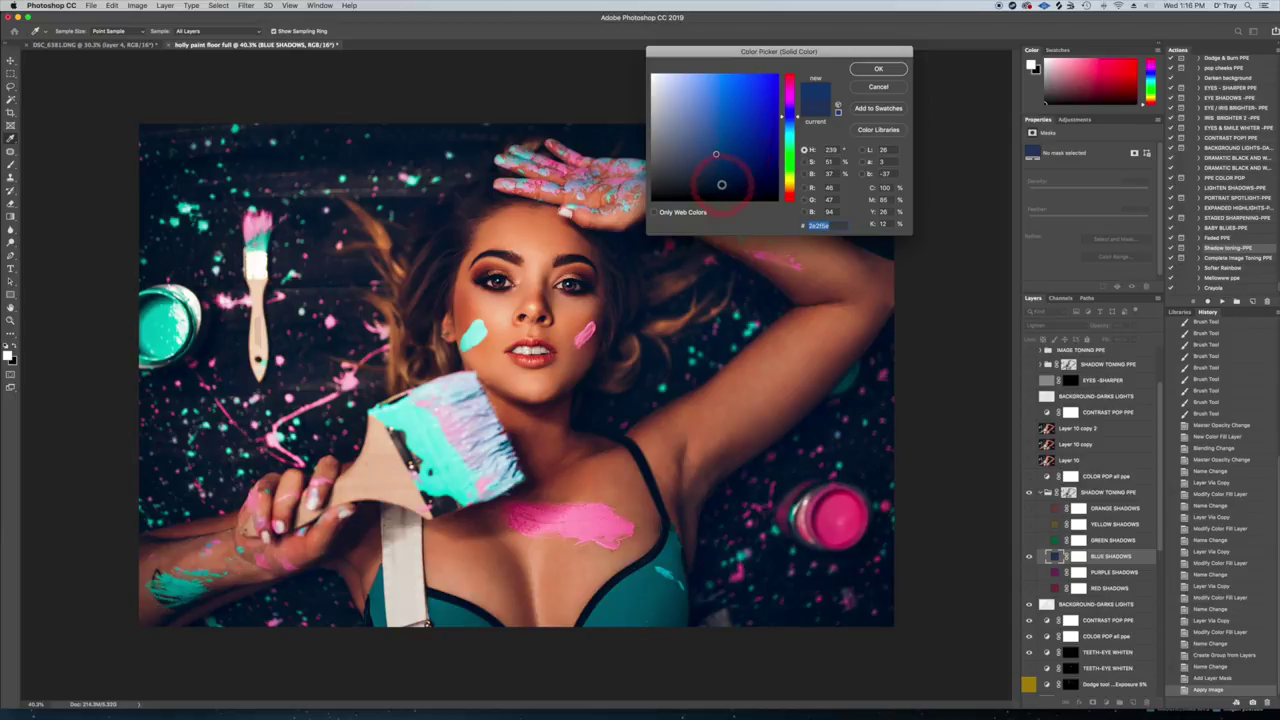
left_click(716, 185)
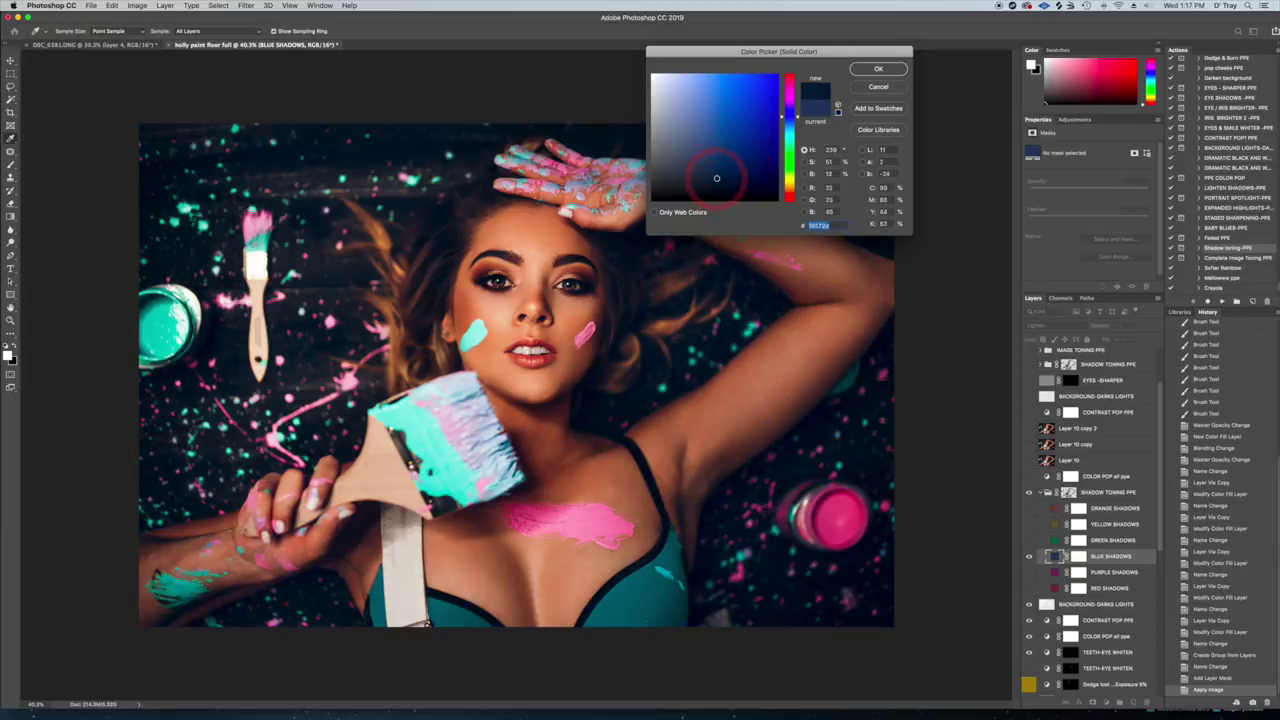
left_click(715, 149)
left_click(716, 186)
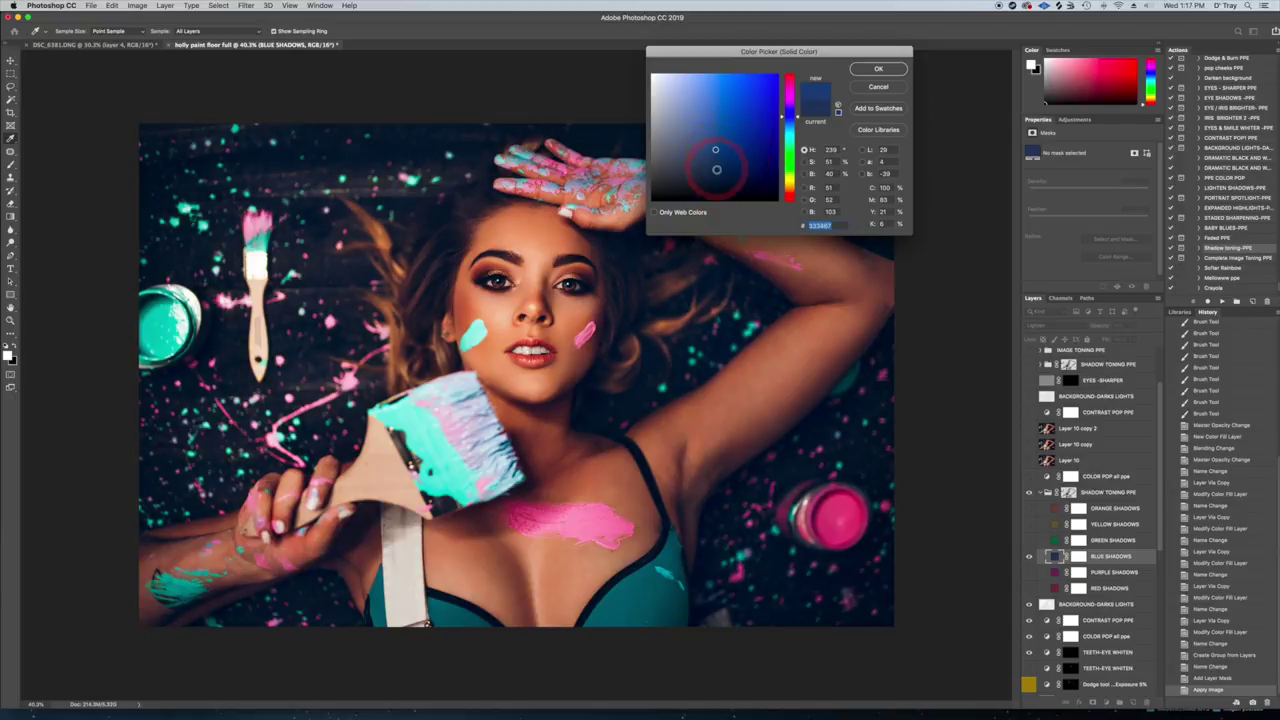
left_click(716, 193)
left_click(716, 167)
left_click(716, 172)
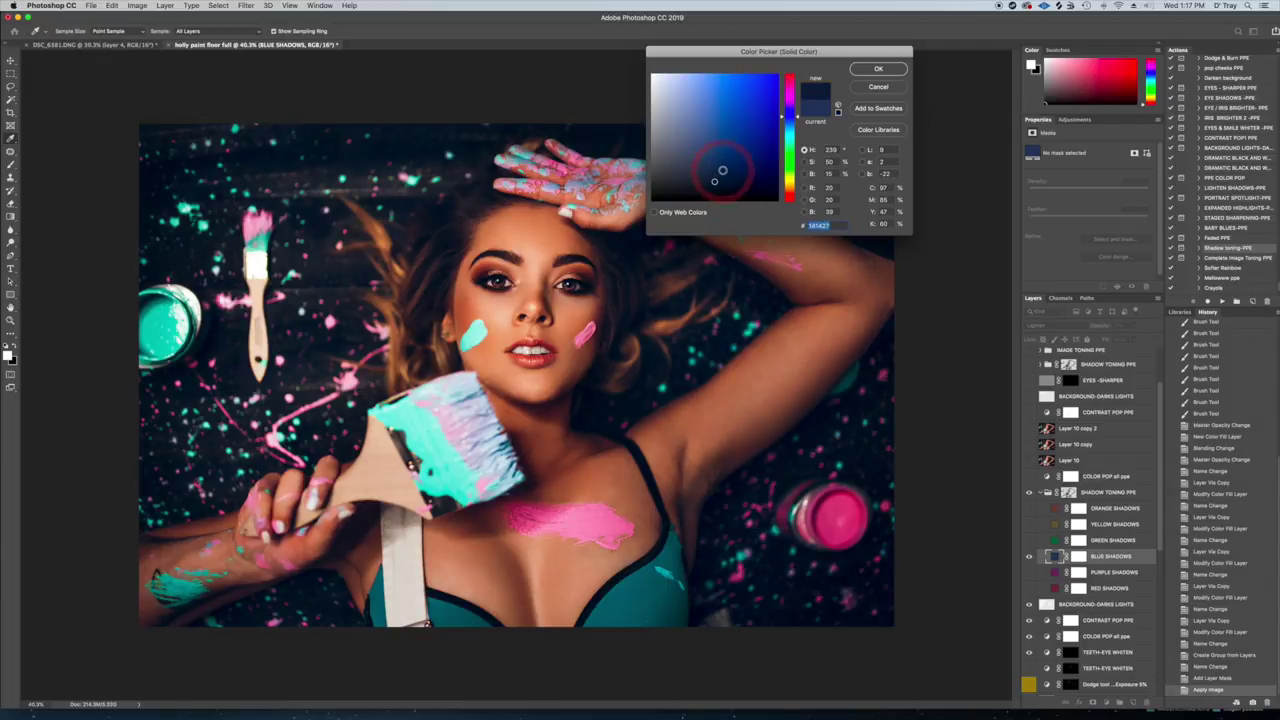
left_click(715, 176)
left_click(877, 69)
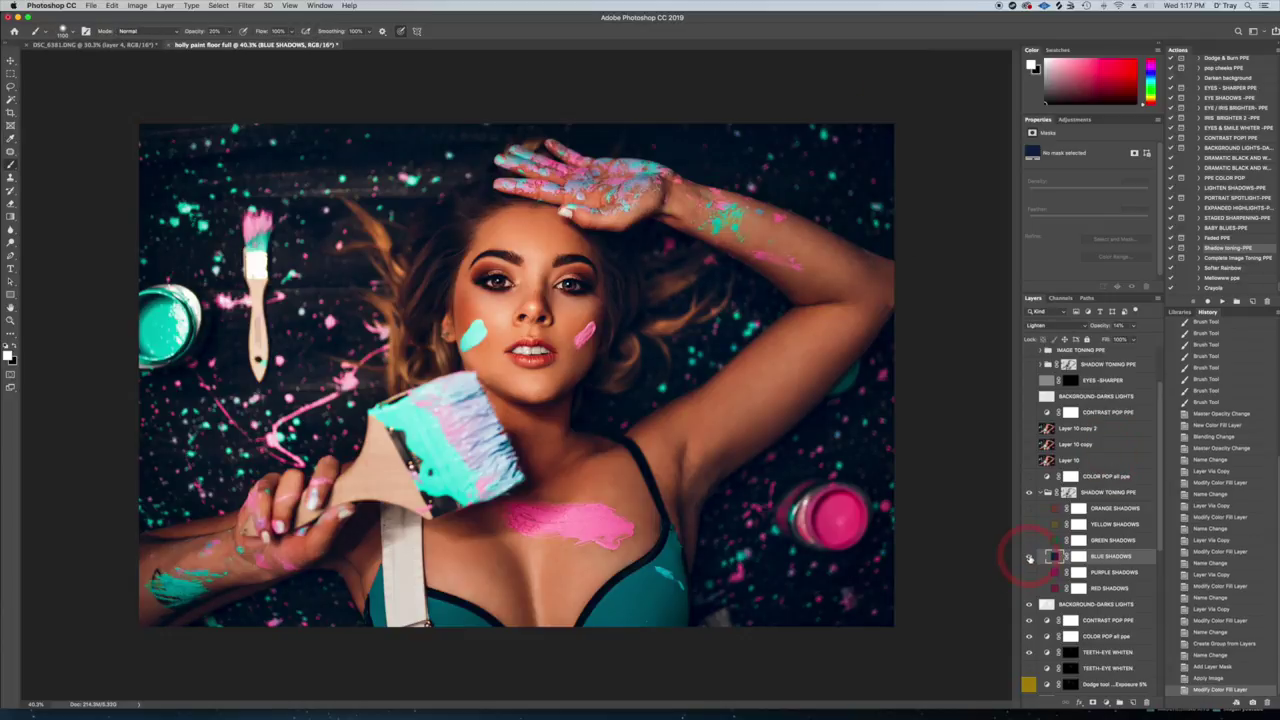
Step: Show the GREEN SHADOWS layer together with BLUE SHADOWS and set the green layer's opacity to 3%
left_click(1029, 557)
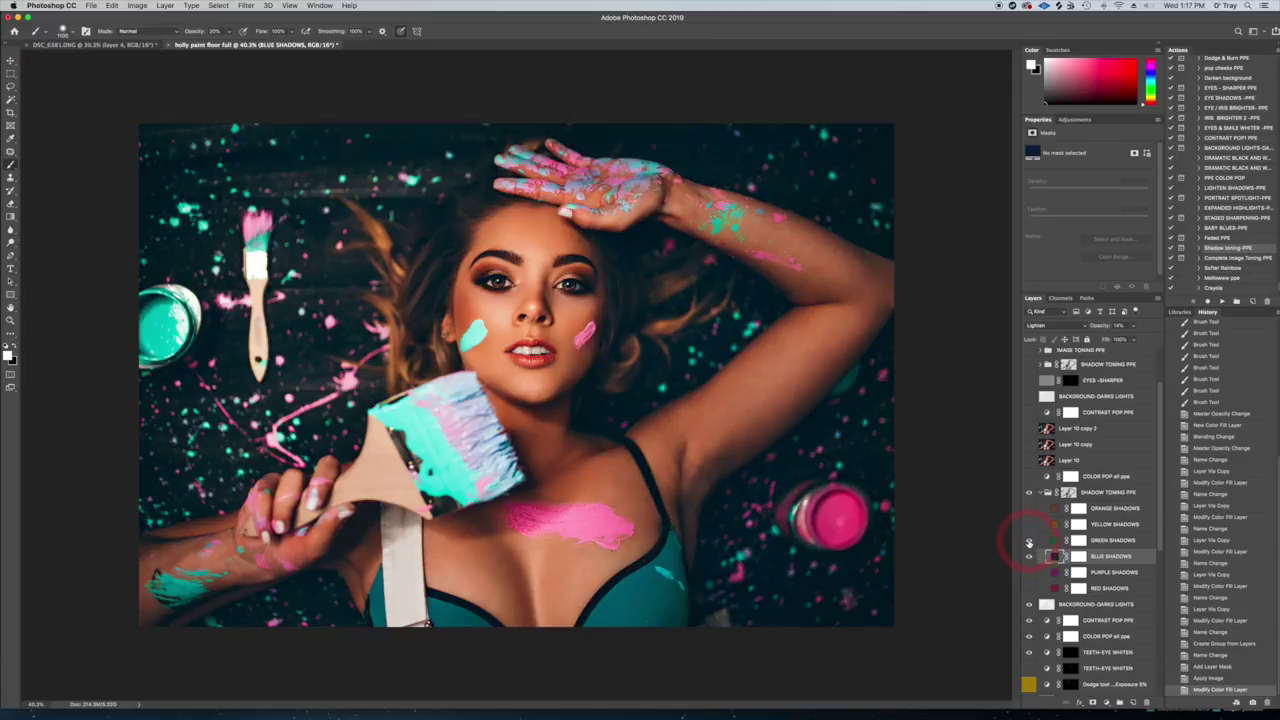
left_click(1095, 540)
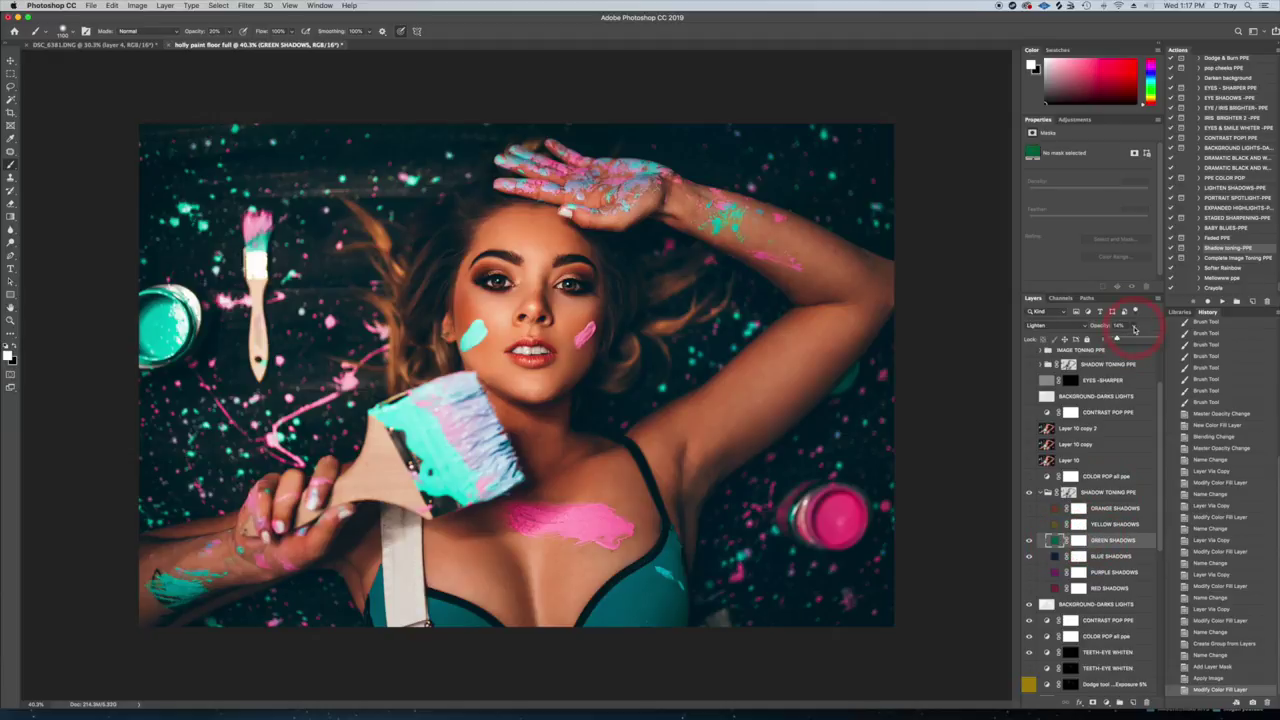
left_click_drag(1116, 339, 1112, 340)
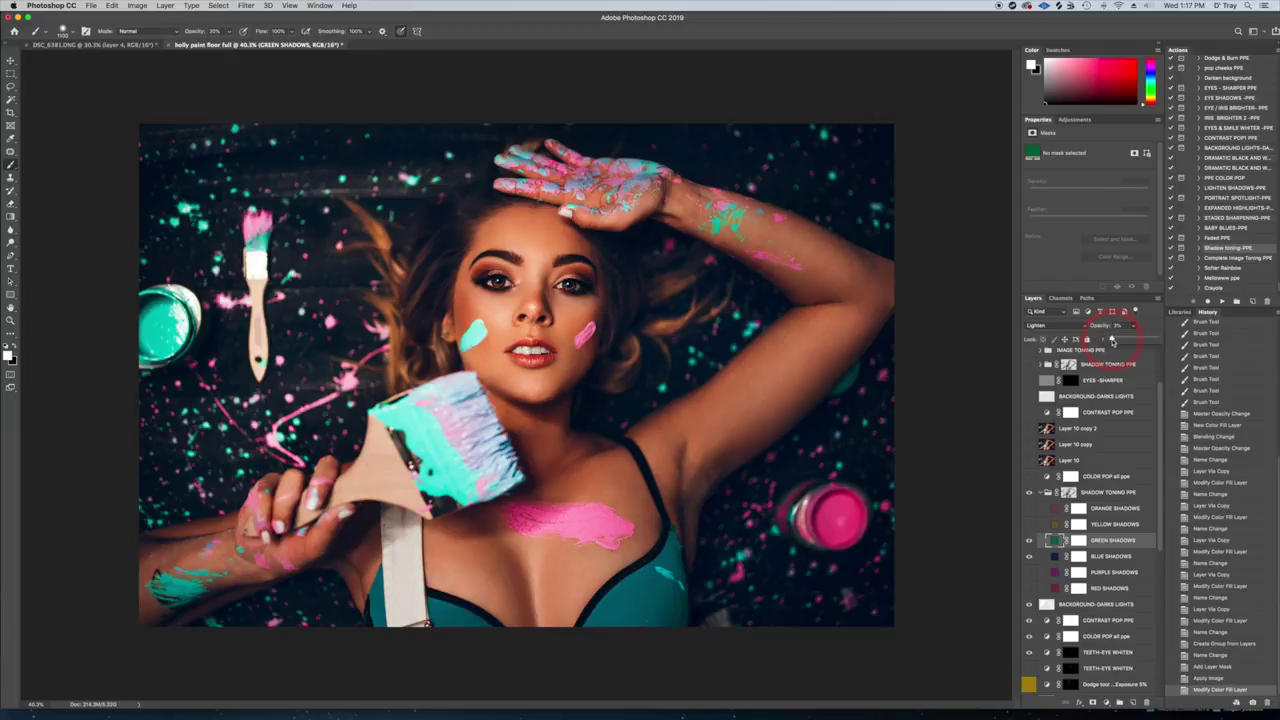
left_click_drag(1112, 340, 1112, 340)
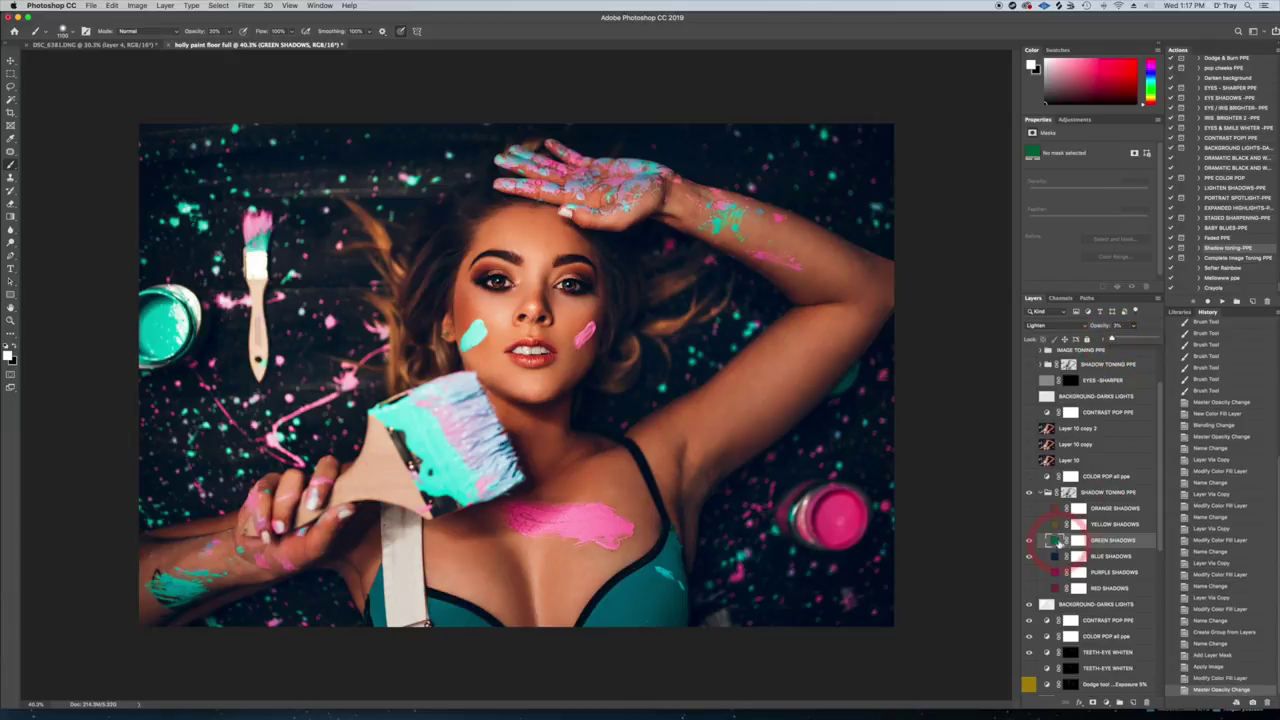
Step: Check the portrait without the SHADOW TONING PPE group, collapse the group and set its opacity to 30%
left_click(1030, 494)
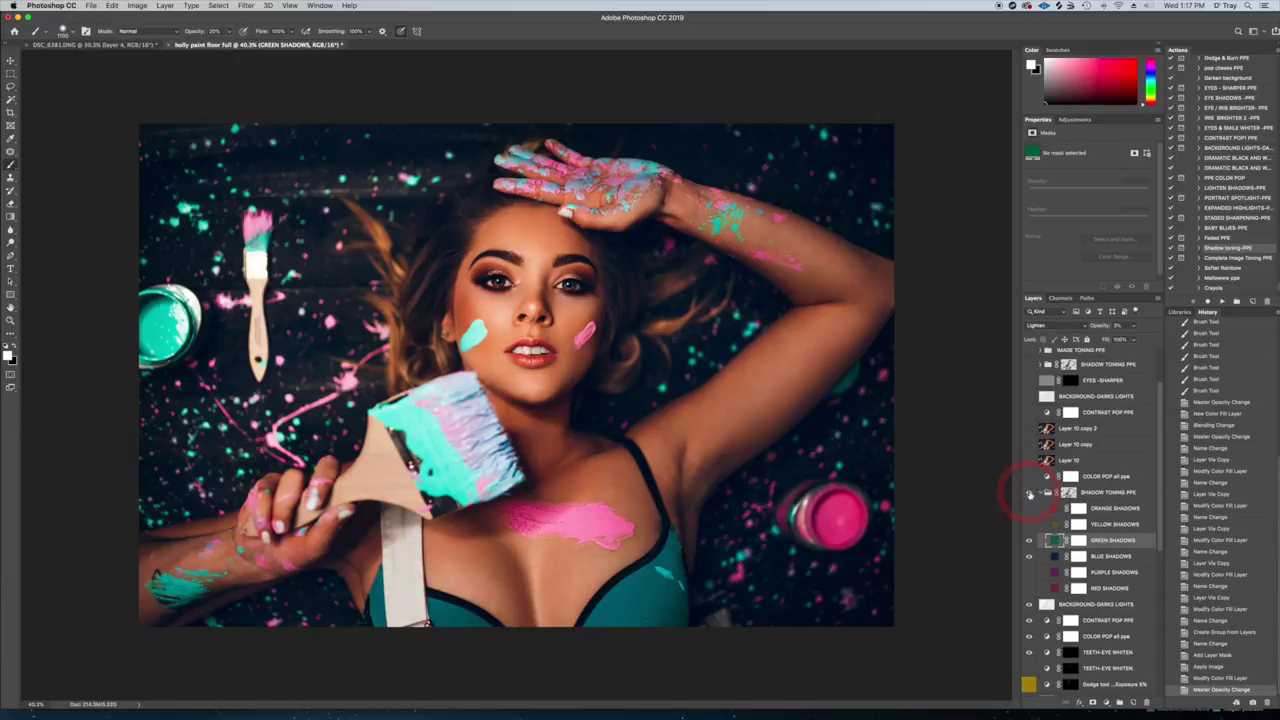
left_click(1110, 492)
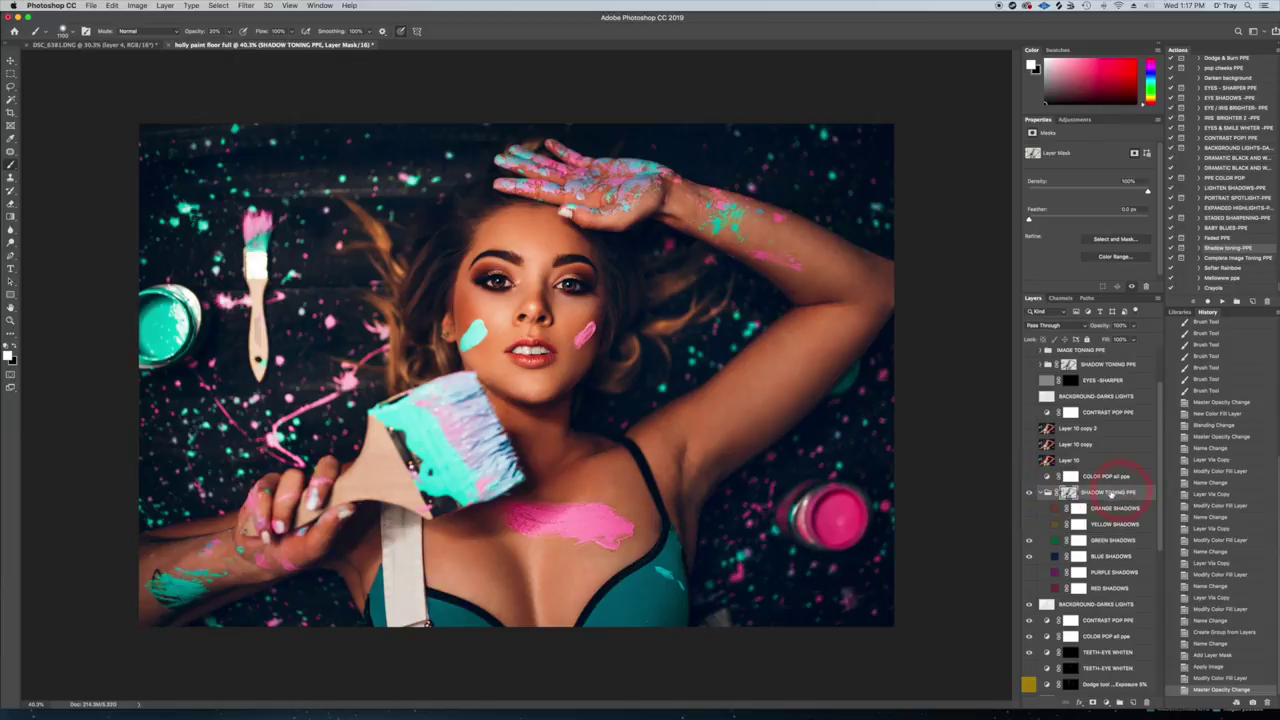
left_click(1040, 493)
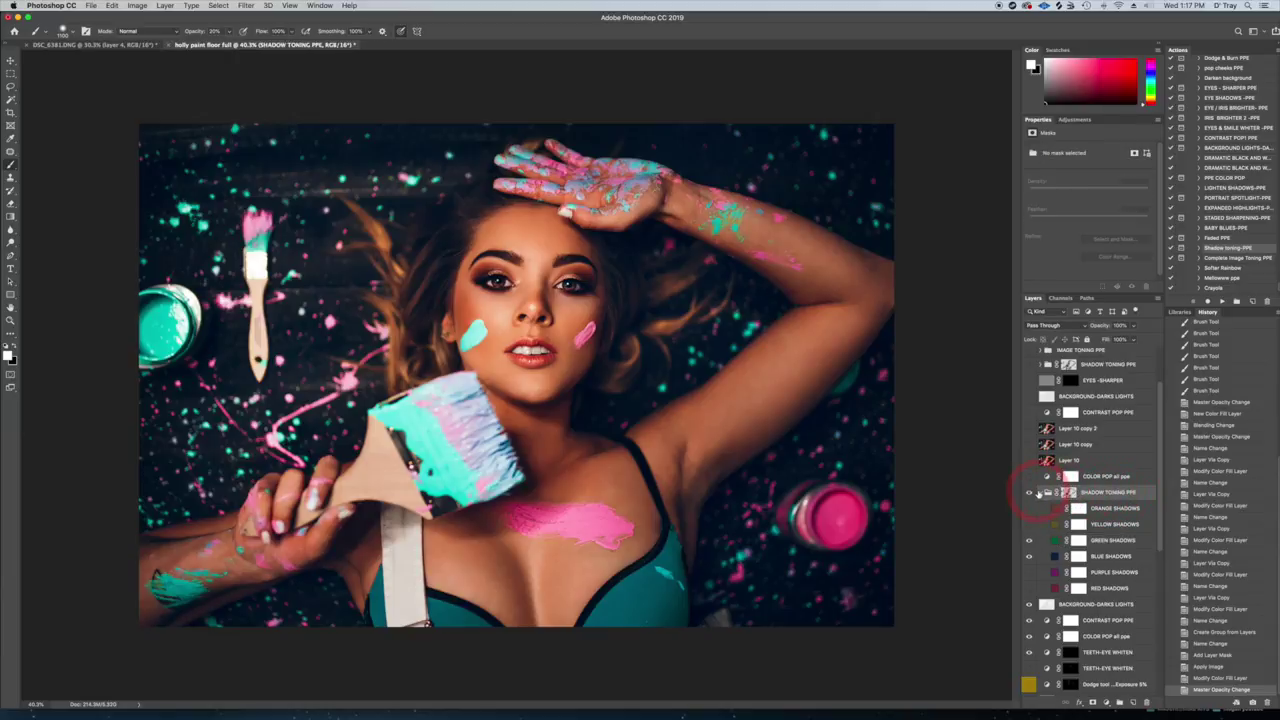
left_click(1047, 492)
left_click(1132, 279)
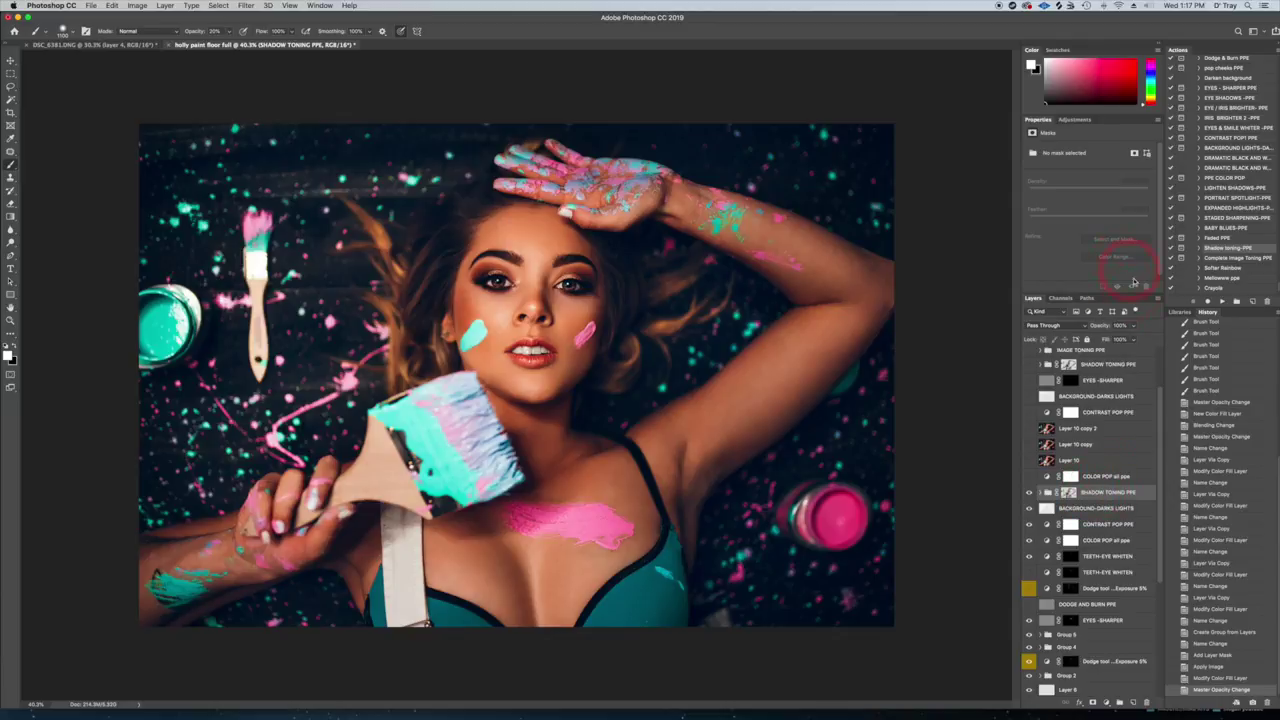
left_click(1133, 326)
left_click_drag(1136, 338, 1103, 341)
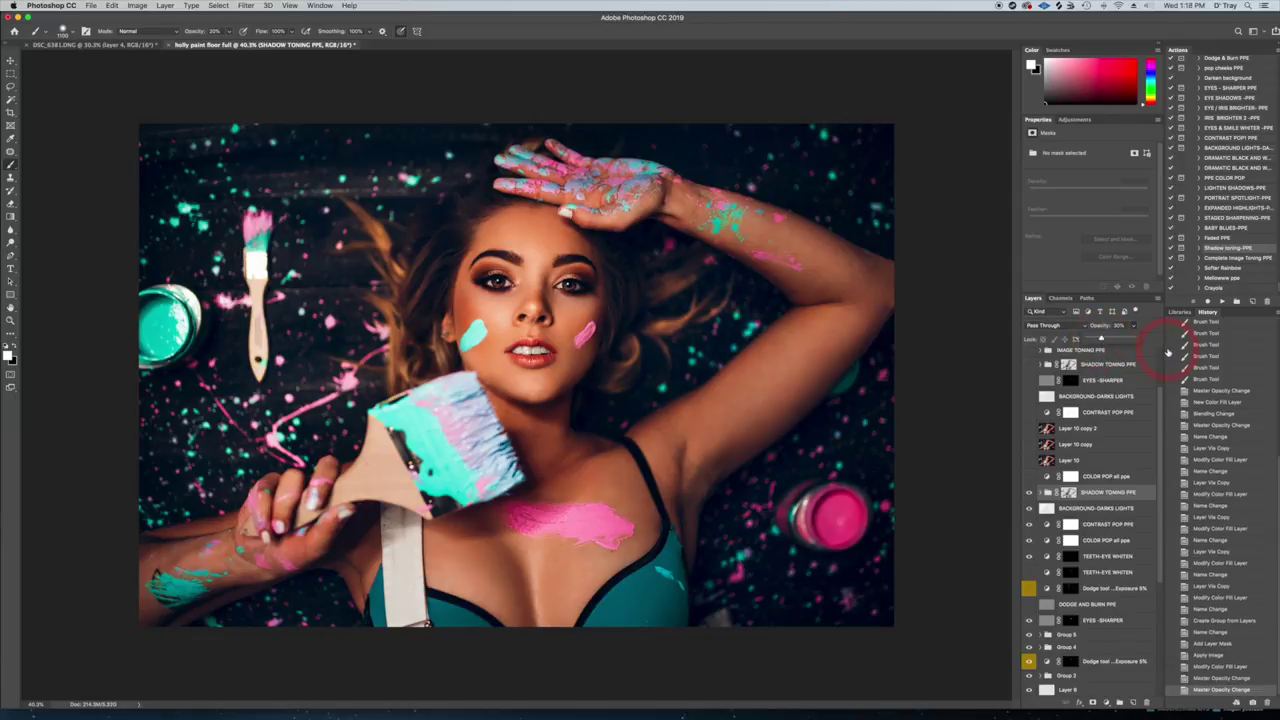
Step: Run the Complete Image Toning PPE action above the SHADOW TONING PPE group, continuing through its prompt
left_click(1225, 259)
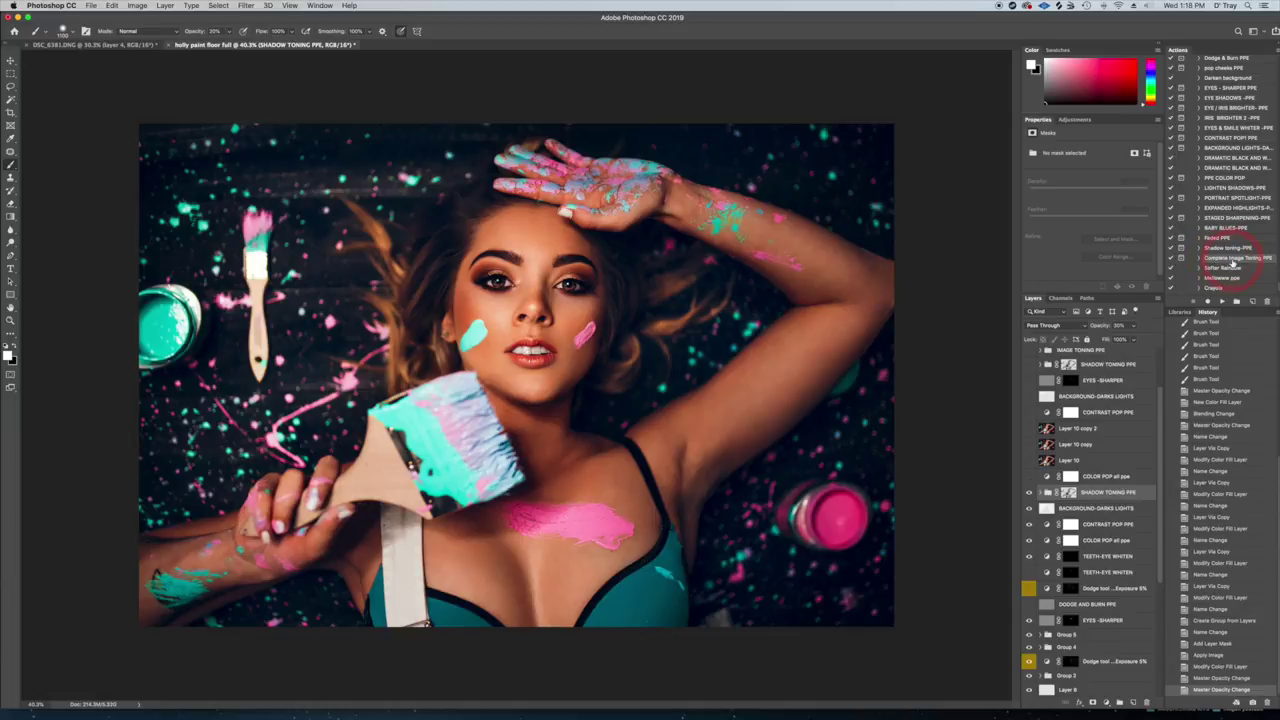
left_click(1224, 302)
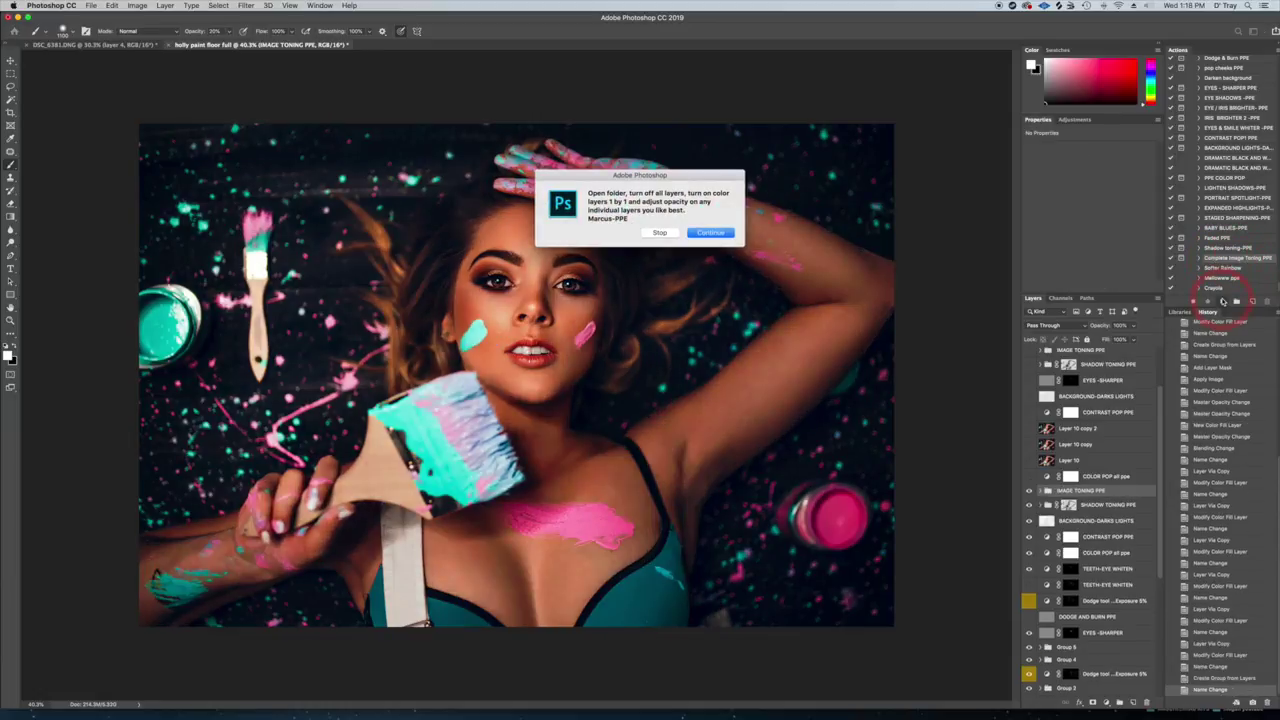
left_click(710, 232)
Step: Expand the new IMAGE TONING PPE group and hide all seven colour toning layers inside it
left_click(1031, 490)
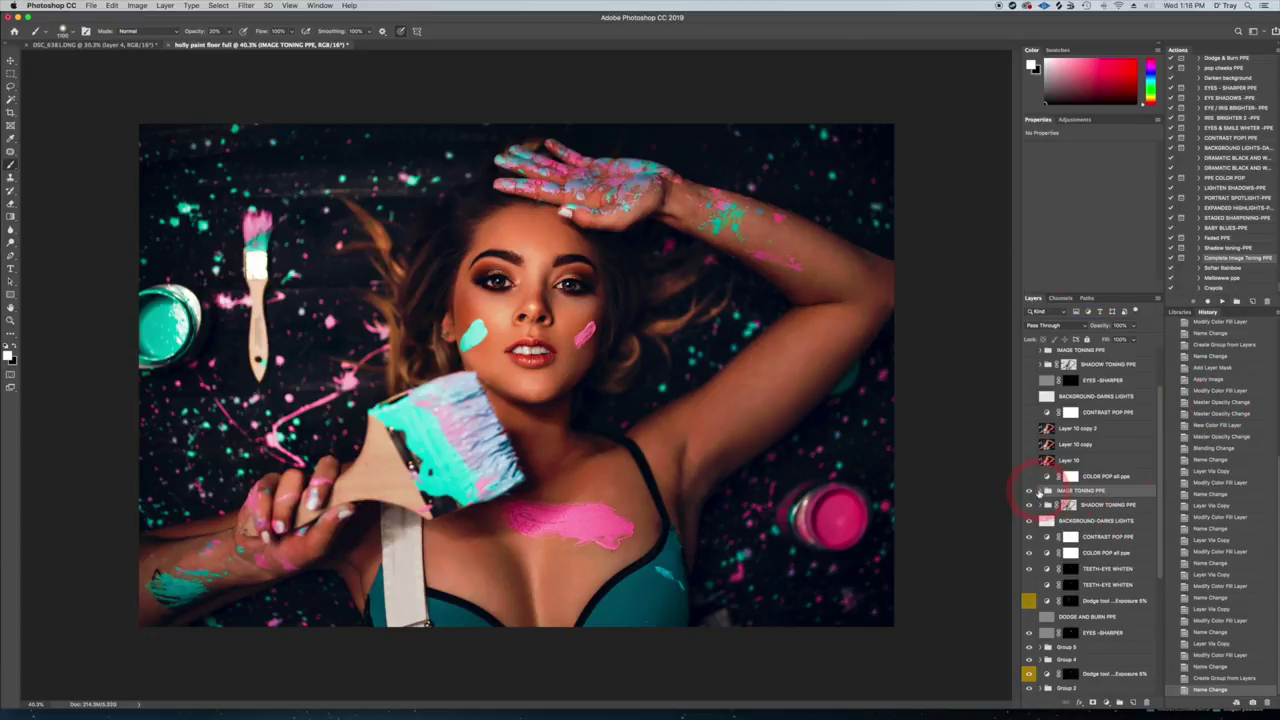
left_click(1040, 491)
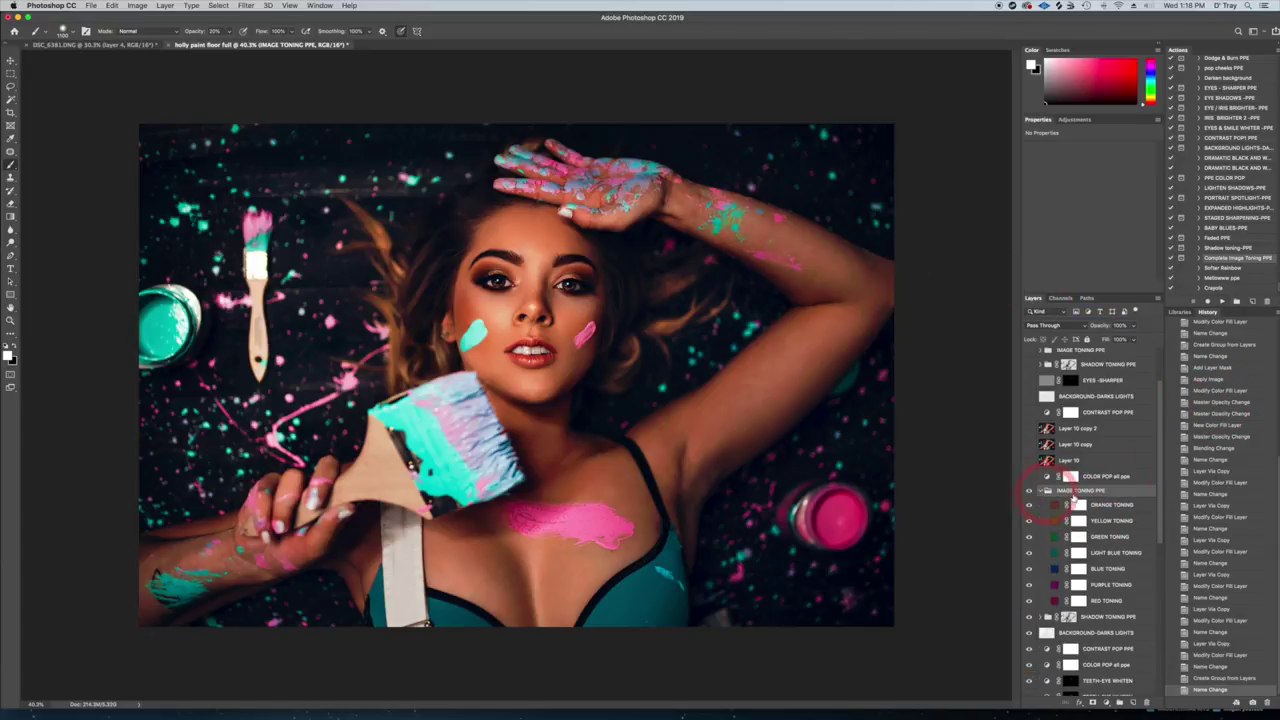
left_click(1031, 520)
left_click(1030, 537)
left_click(1030, 556)
left_click_drag(1029, 580, 1031, 604)
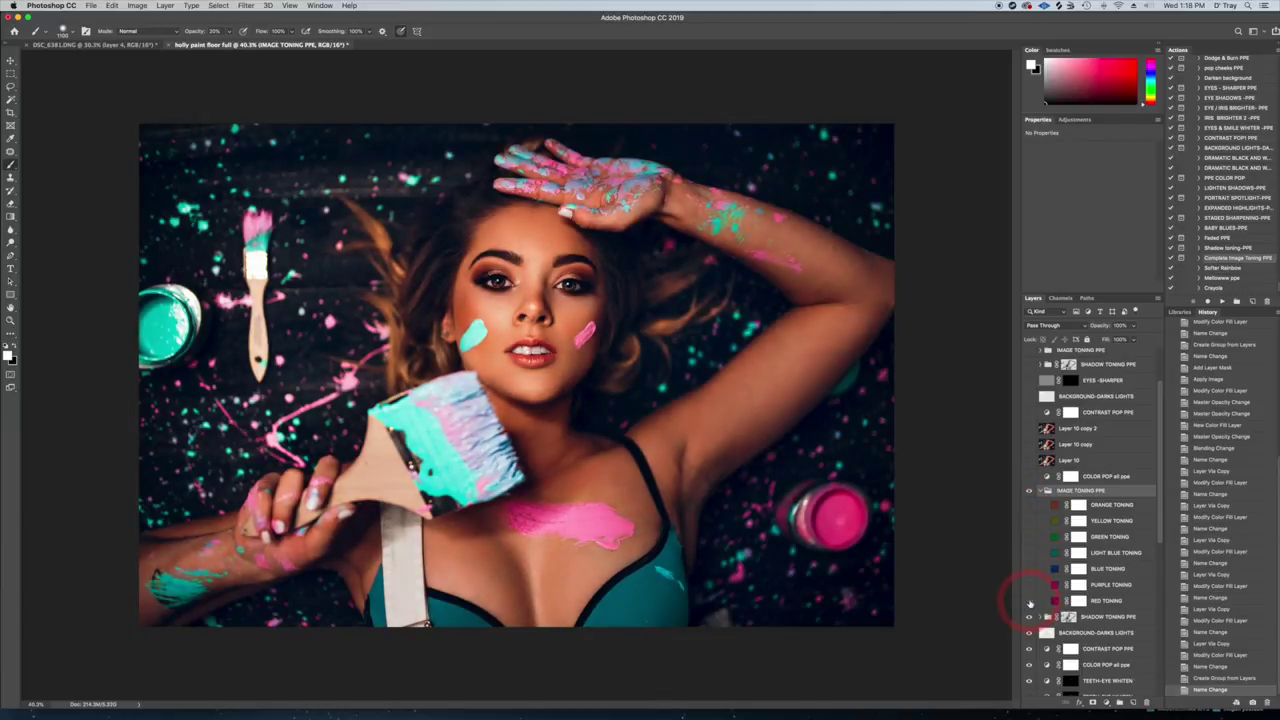
Step: Preview the green, light blue, blue, purple, yellow and orange toning layers on the portrait one at a time
left_click(1029, 537)
left_click(1029, 553)
left_click(1029, 569)
left_click(1029, 585)
left_click(1029, 522)
left_click(1030, 508)
Step: Show only the LIGHT BLUE TONING layer in the IMAGE TONING PPE group and set its blend mode to Overlay
left_click(1031, 556)
left_click(1077, 553)
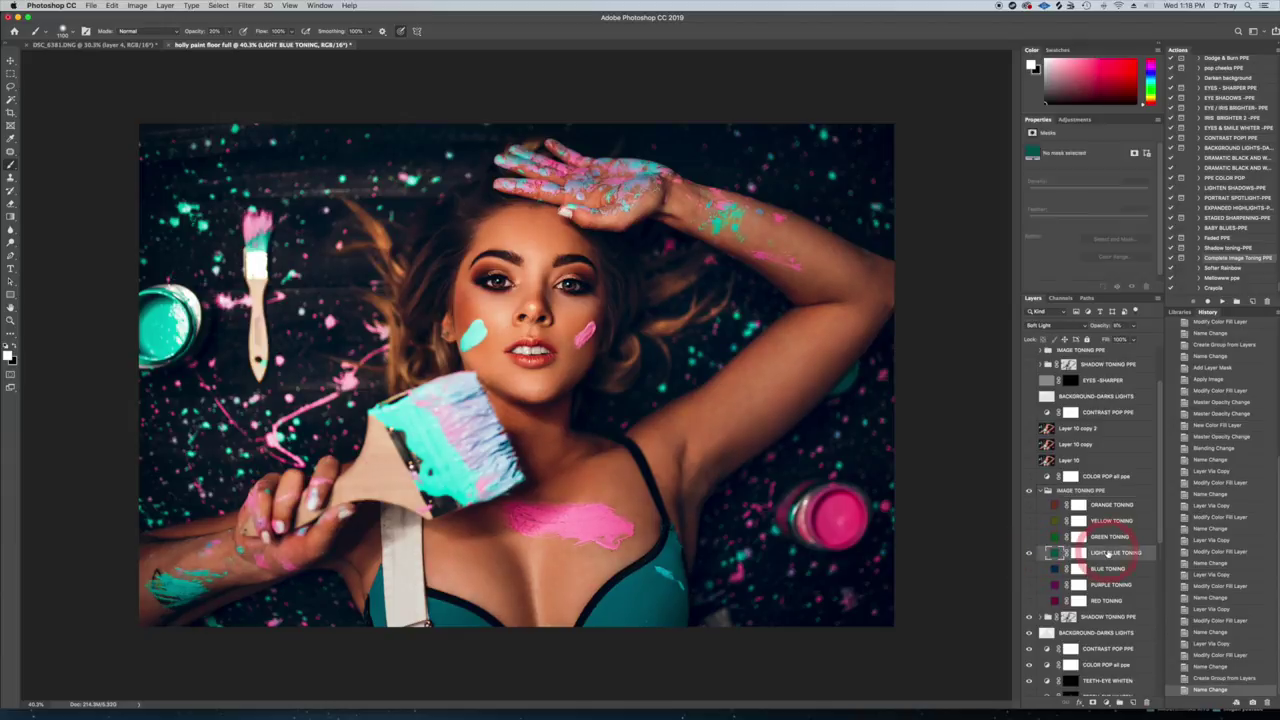
left_click(1083, 325)
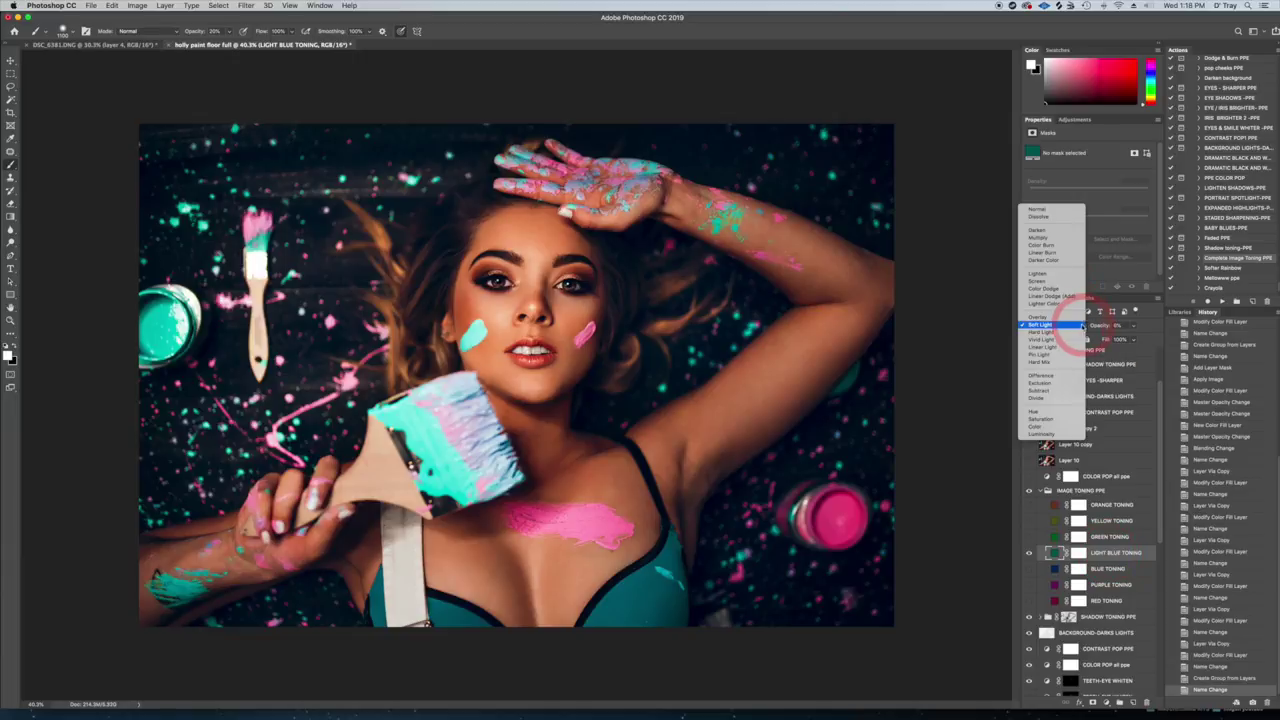
left_click(1061, 318)
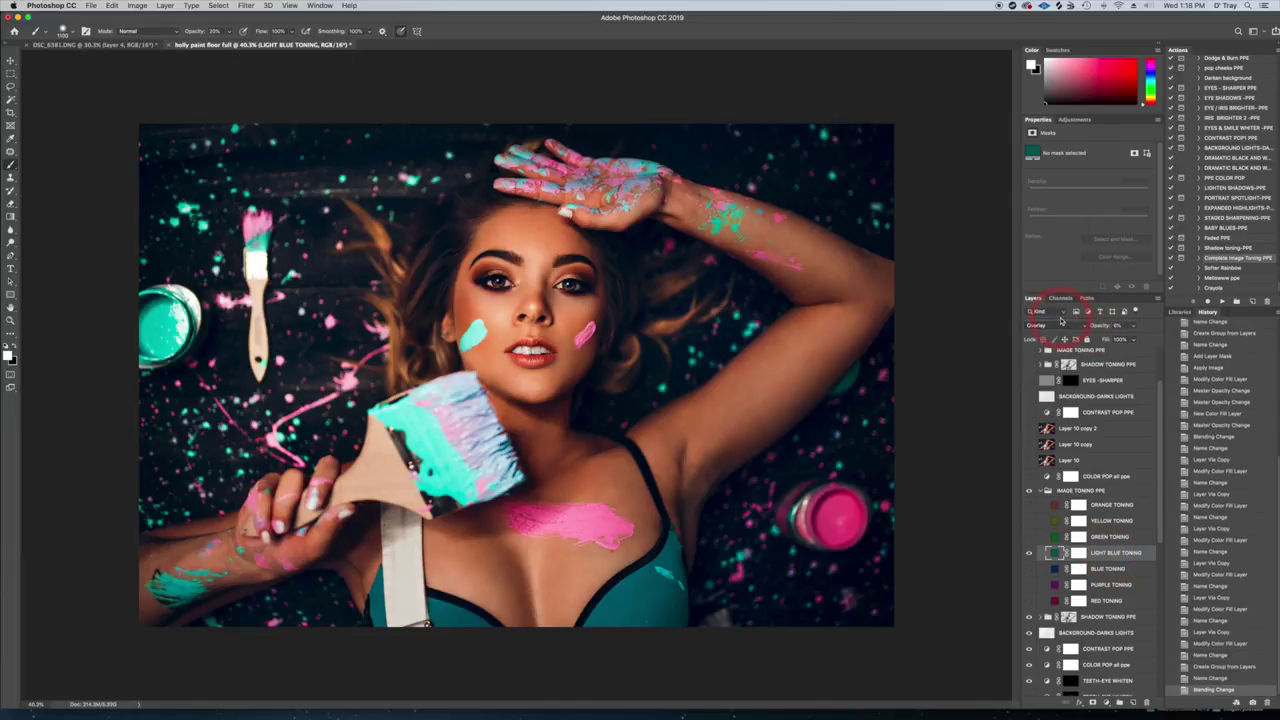
Step: Compare the portrait with and without the LIGHT BLUE TONING layer
left_click(1030, 553)
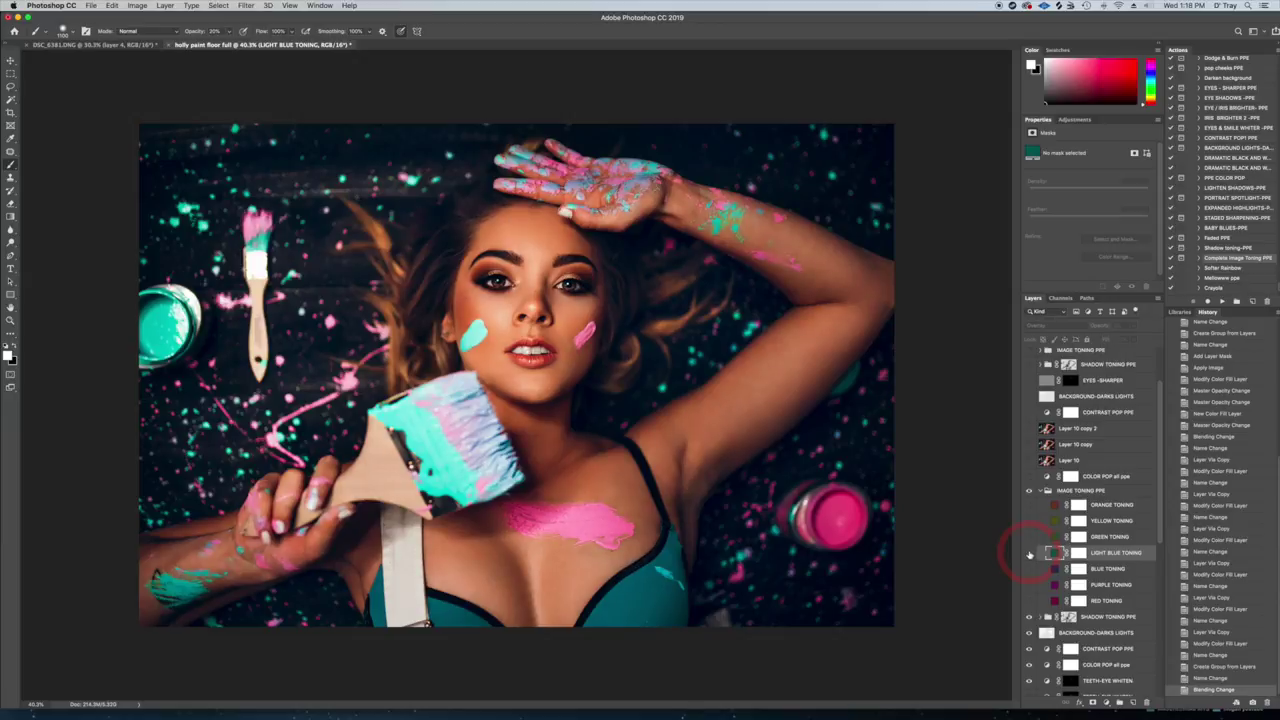
left_click(1030, 553)
left_click(1030, 553)
left_click(1030, 553)
Step: Try the Soft Light blend mode on the LIGHT BLUE TONING layer, return it to Overlay and compare the layer on and off
left_click(1048, 325)
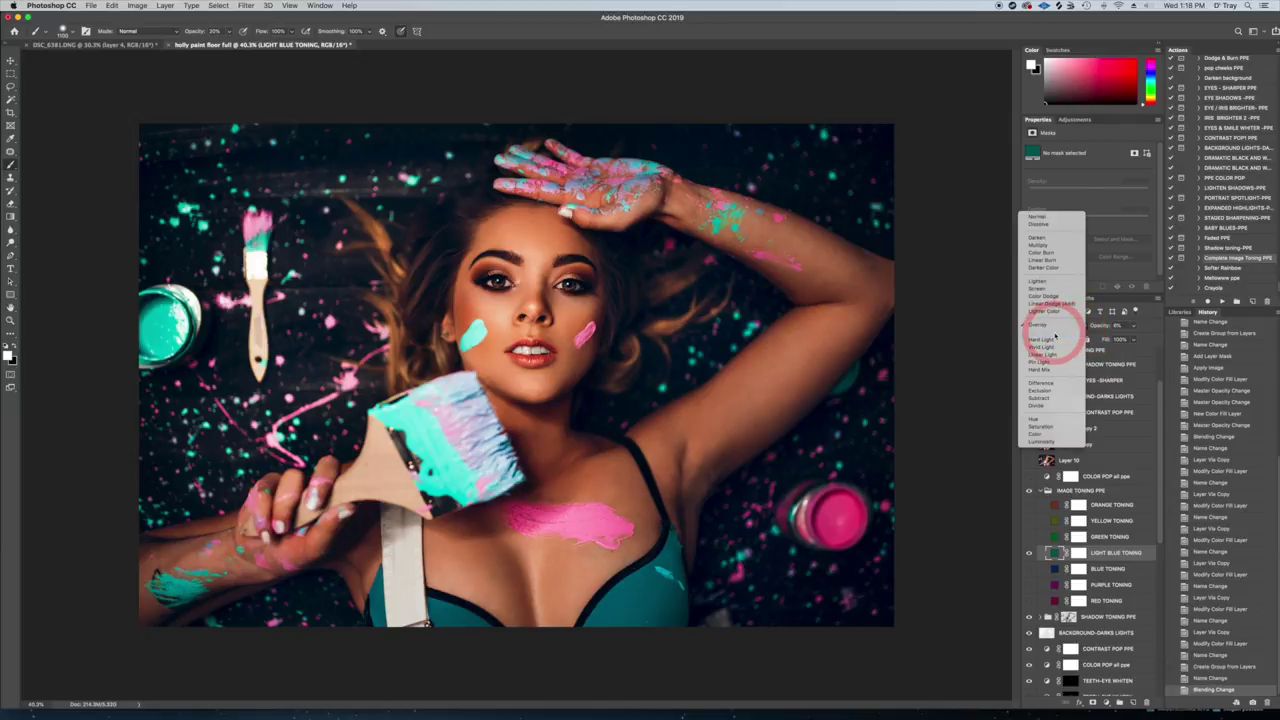
left_click(1055, 335)
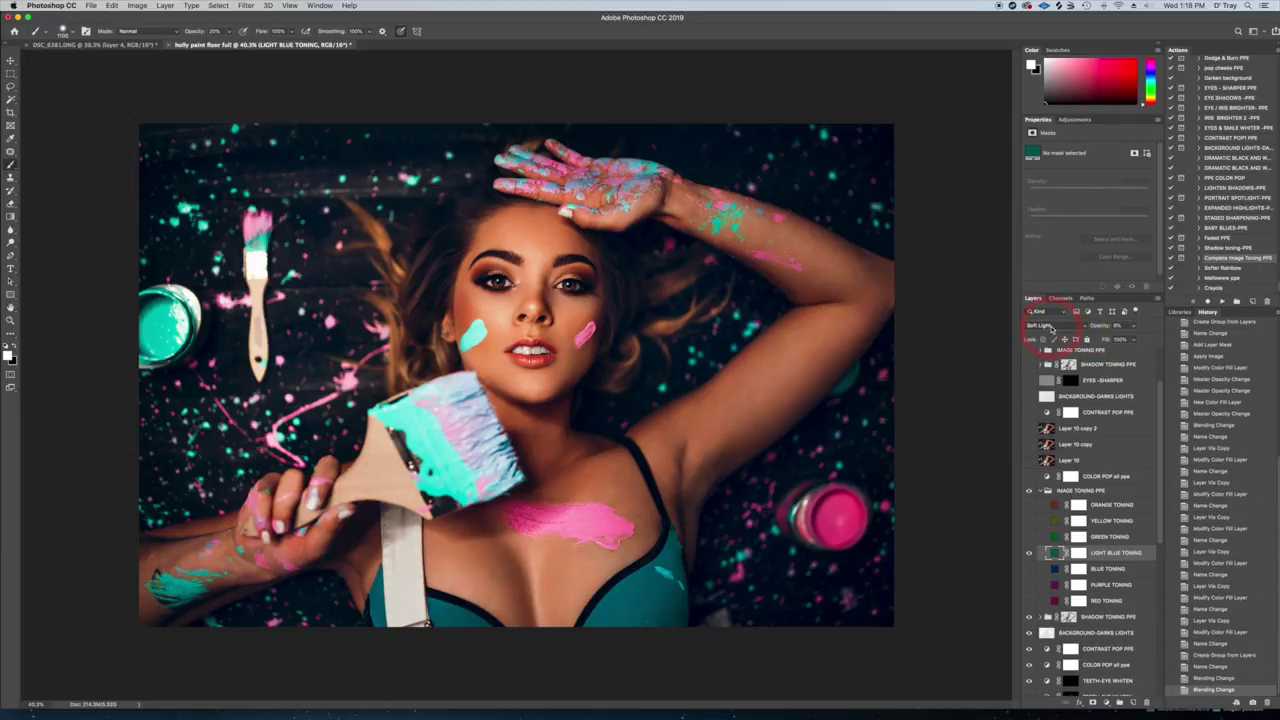
left_click(1052, 325)
left_click(1051, 323)
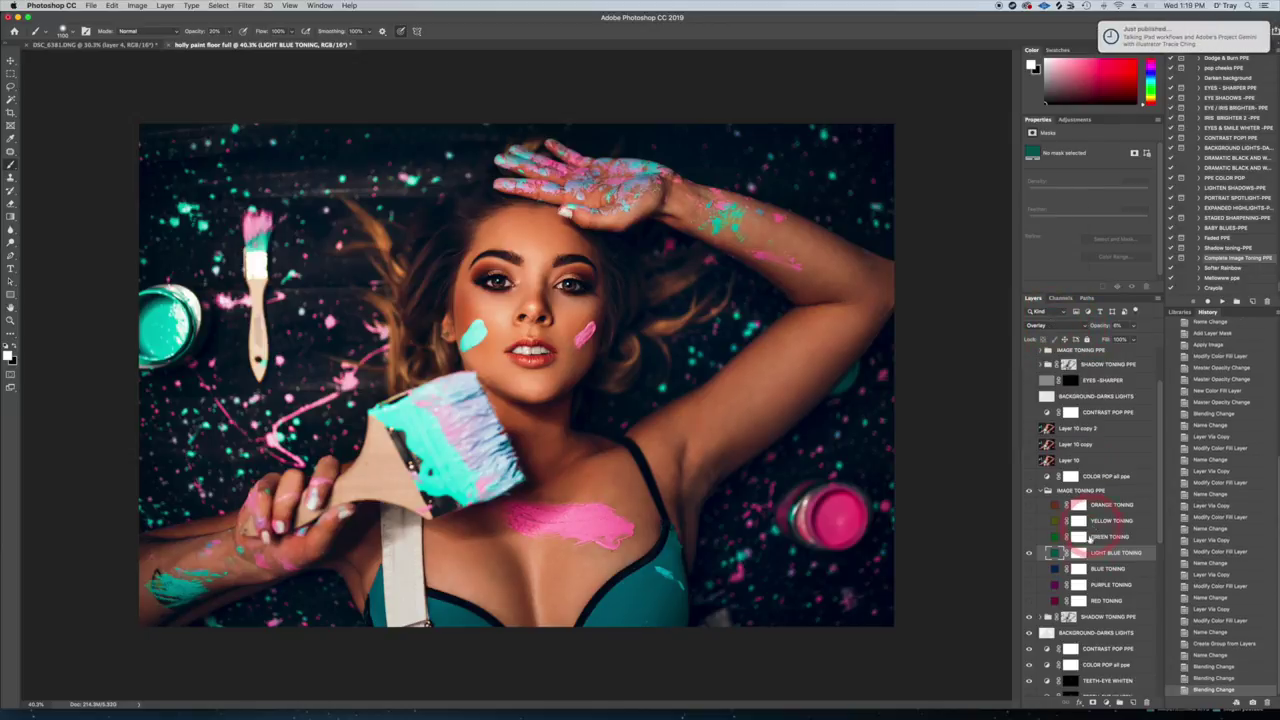
left_click(1029, 553)
left_click(1029, 554)
Step: Collapse the visible IMAGE TONING PPE group and reduce the whole group's opacity to about 28%
left_click(1089, 494)
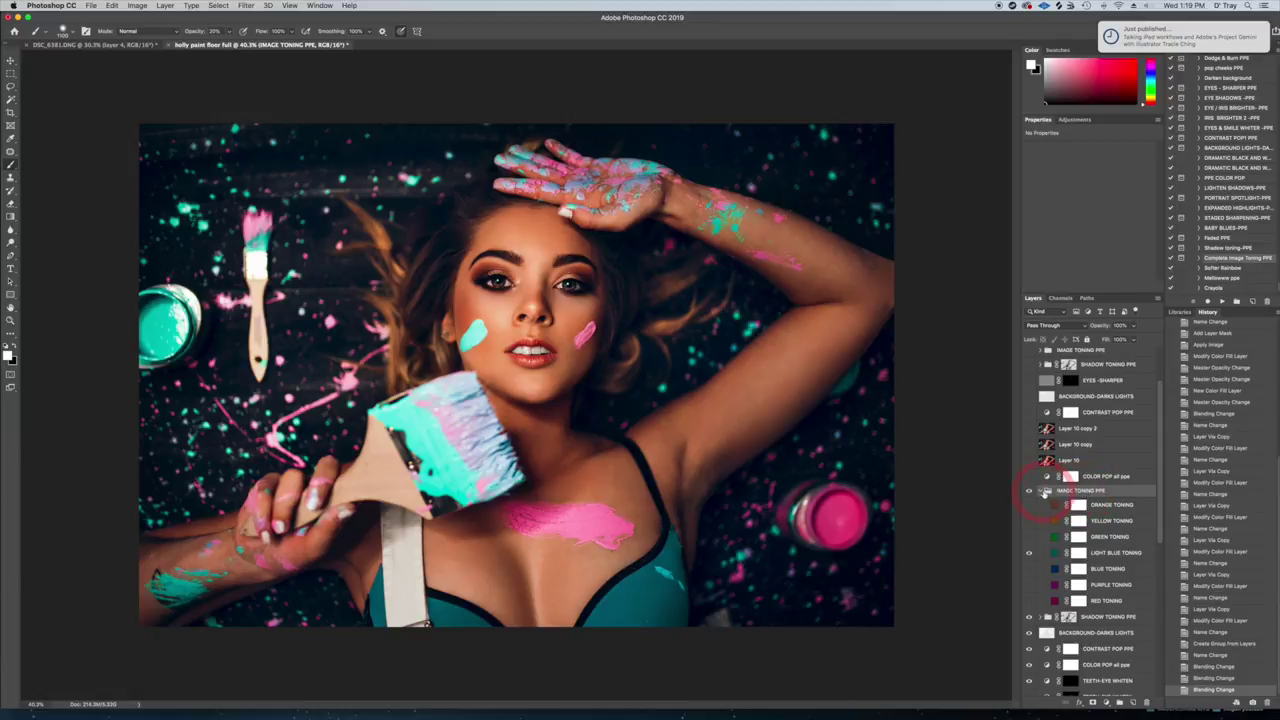
left_click(1042, 491)
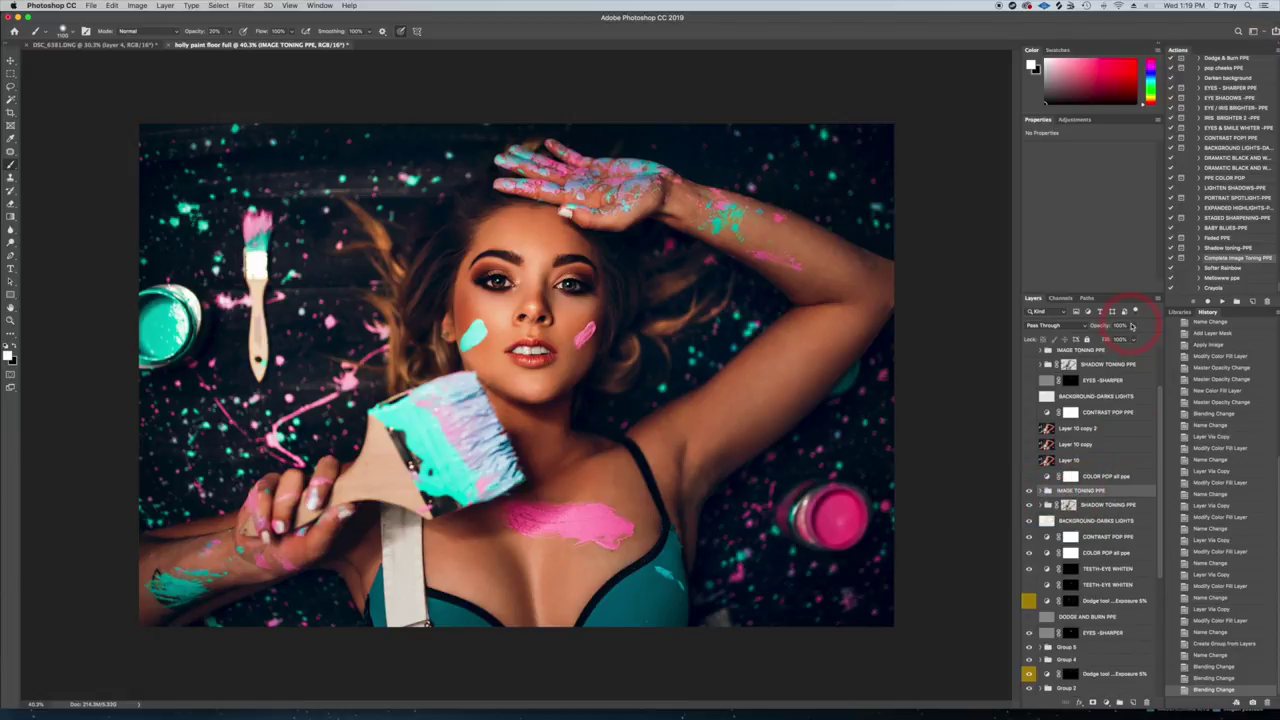
left_click(1134, 328)
left_click_drag(1133, 339, 1100, 340)
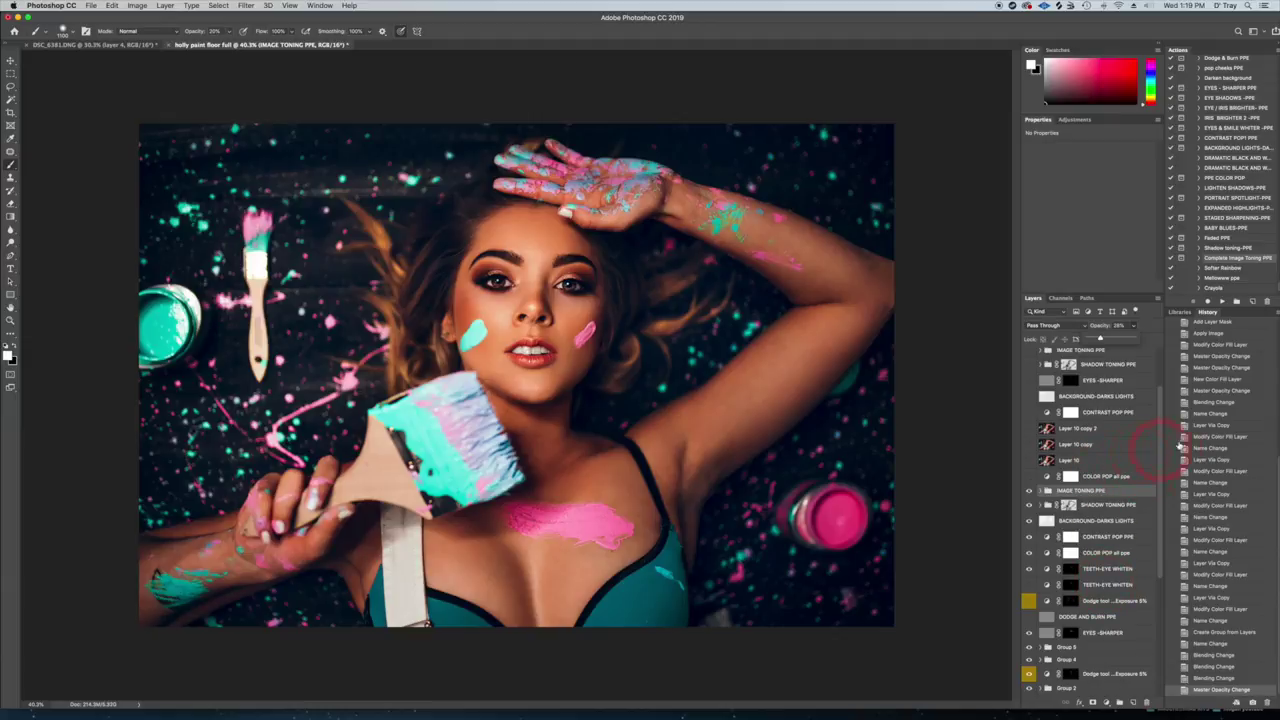
Step: Run the STAGED SHARPENING-PPE action above the IMAGE TONING PPE group, continuing through its opacity prompt
left_click(1236, 218)
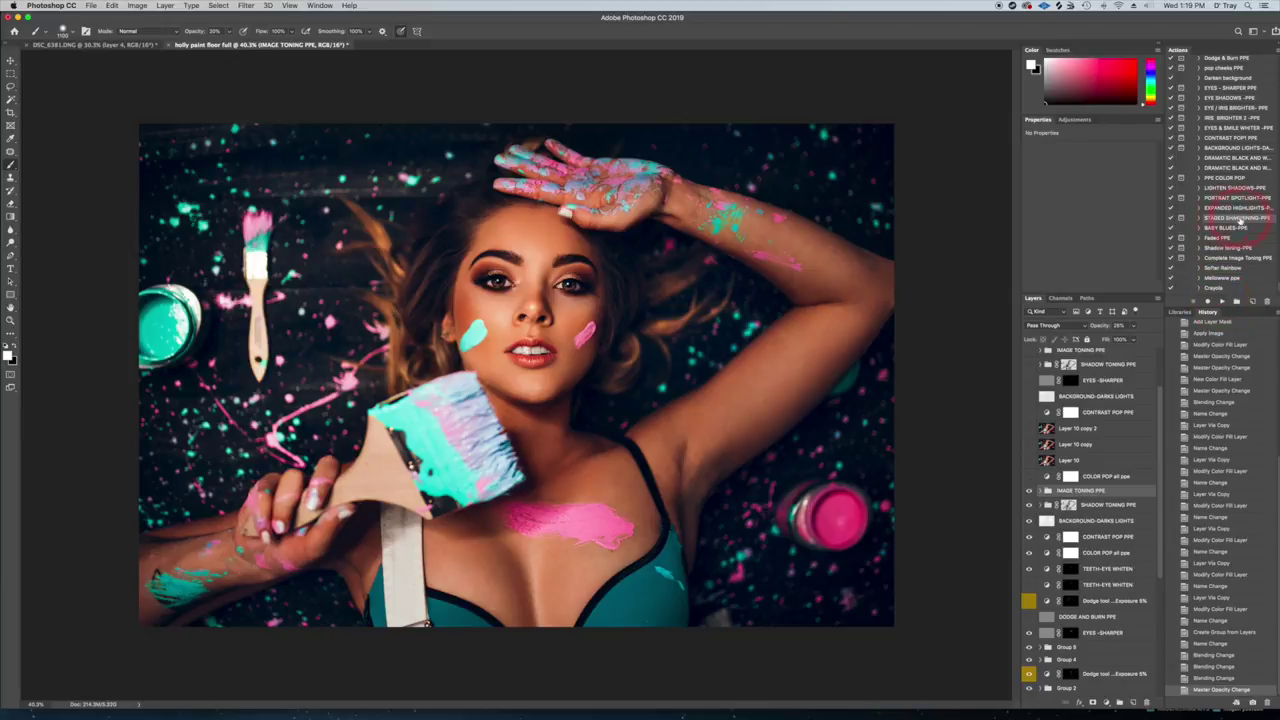
left_click(1200, 217)
left_click(1221, 298)
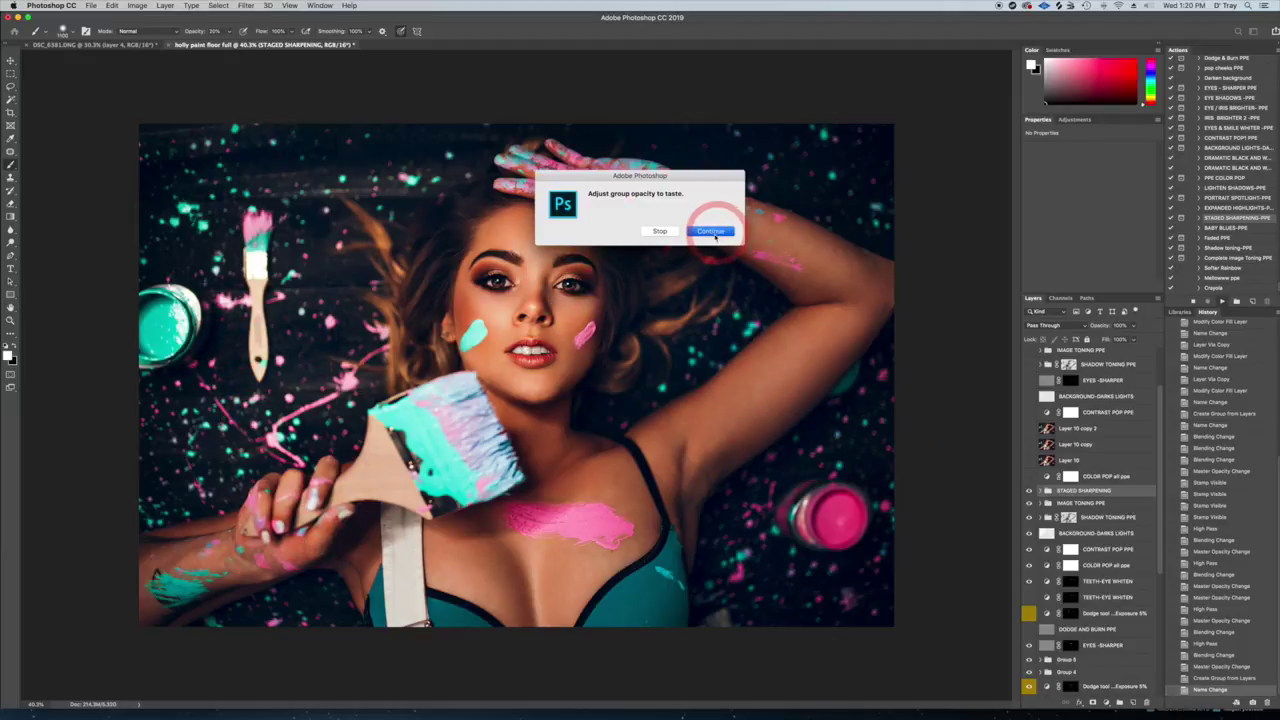
left_click(715, 232)
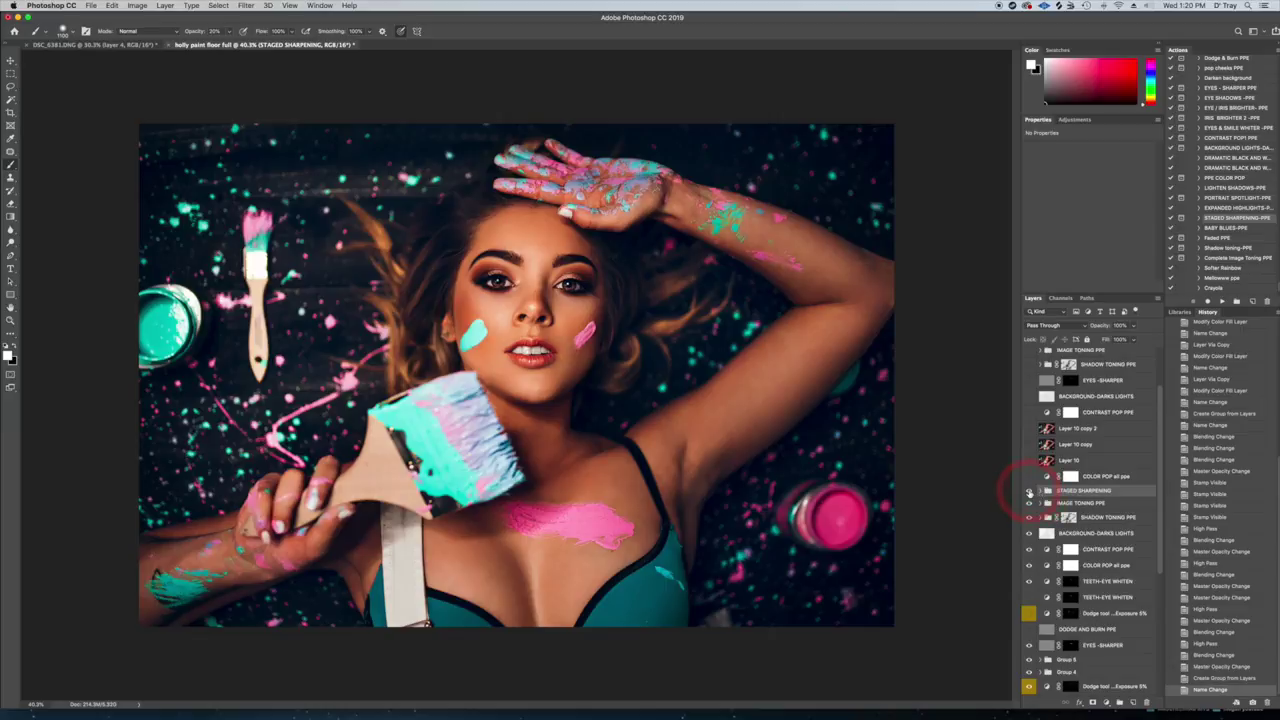
Step: Compare the portrait with and without the STAGED SHARPENING group, examining the eyes, skin and lips up close
left_click(1030, 492)
left_click(1031, 492)
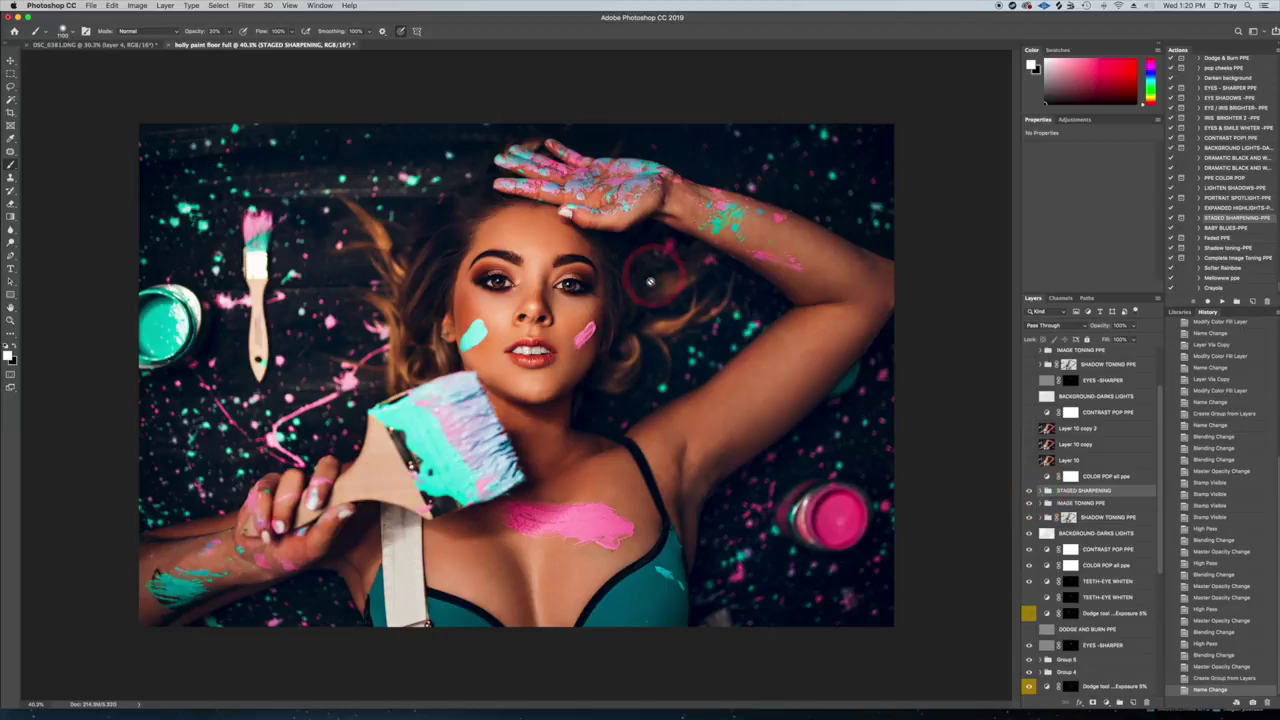
scroll(510, 311, "up", 2)
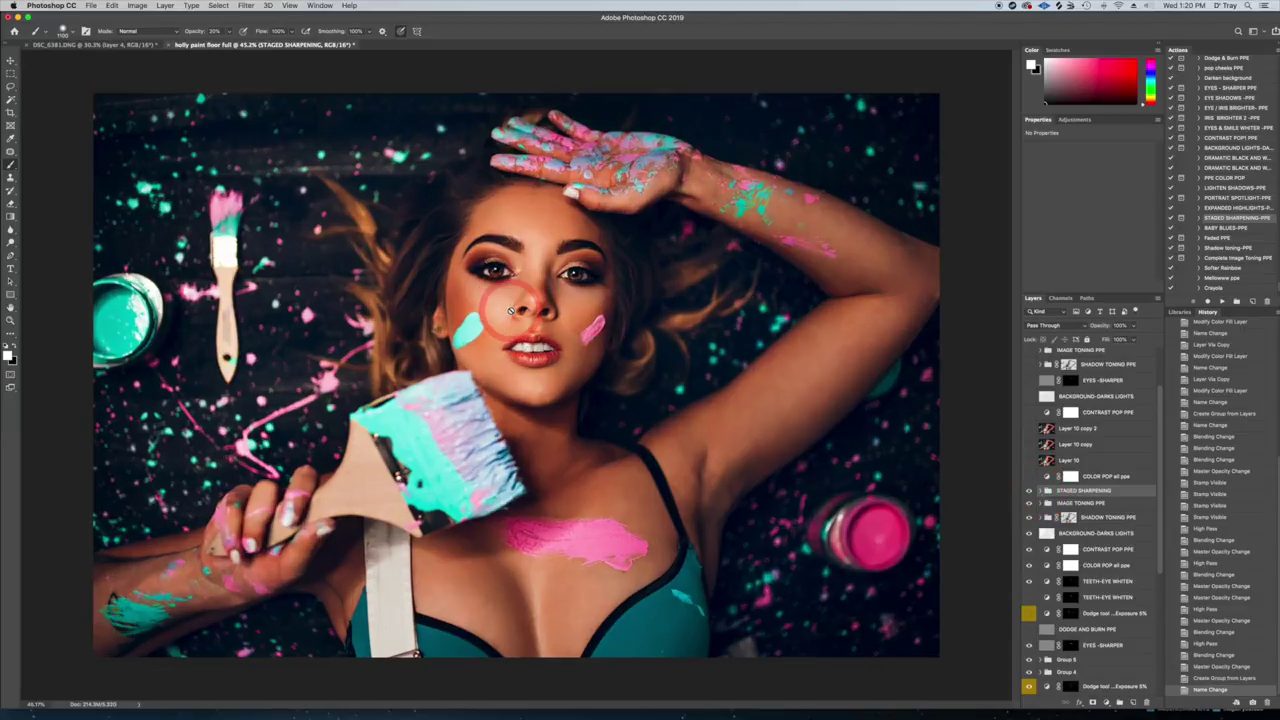
left_click(510, 312, "super")
scroll(509, 311, "up", 10)
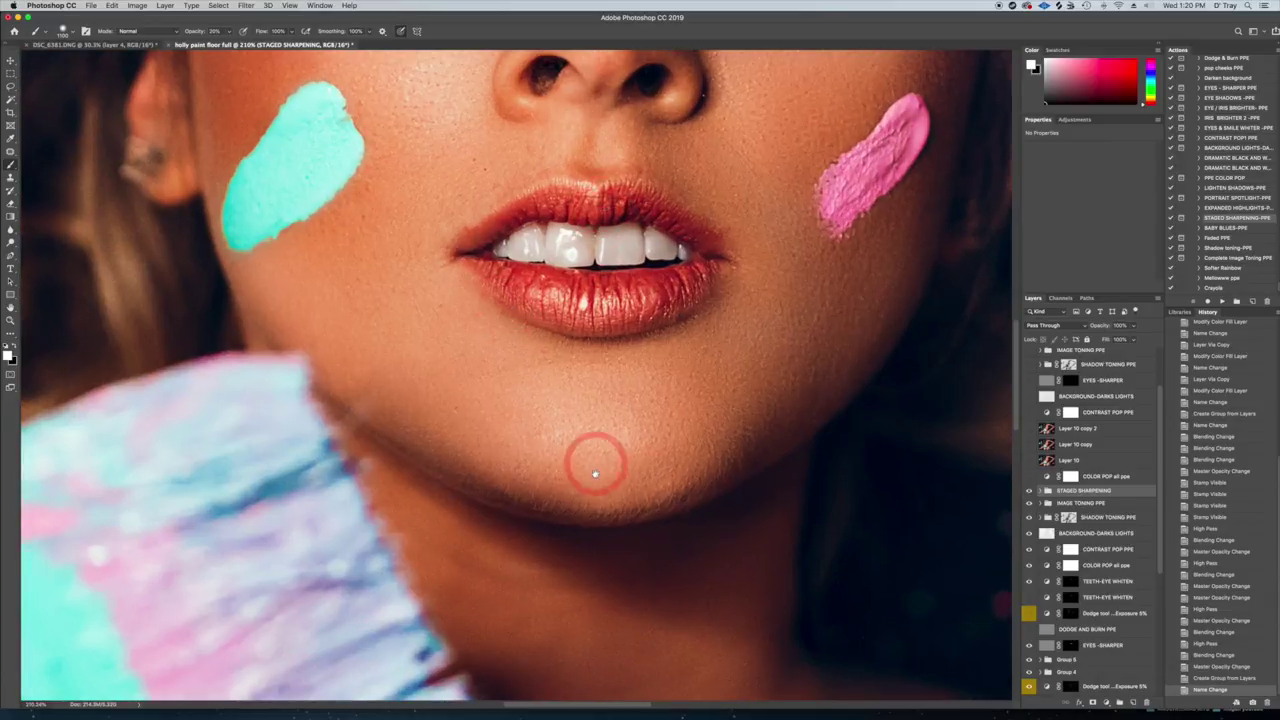
scroll(595, 473, "up", 6)
left_click(1030, 491)
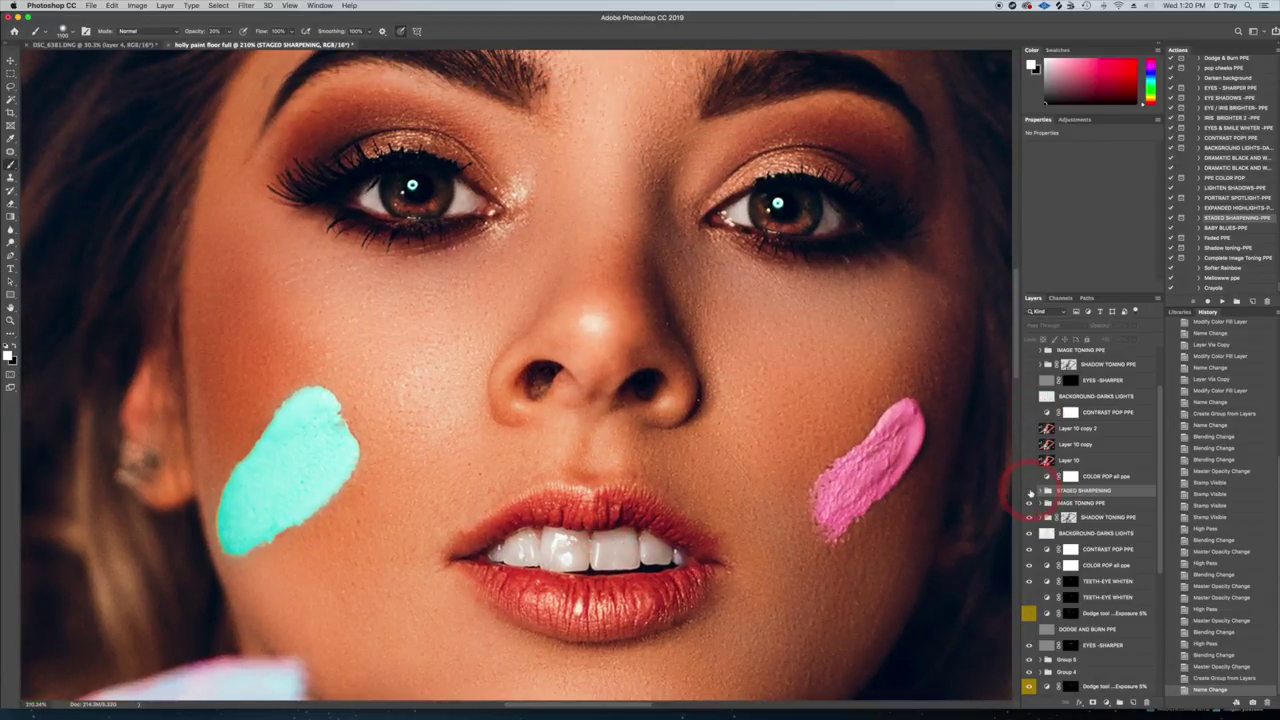
left_click(1030, 491)
left_click(1030, 491)
left_click(1030, 491)
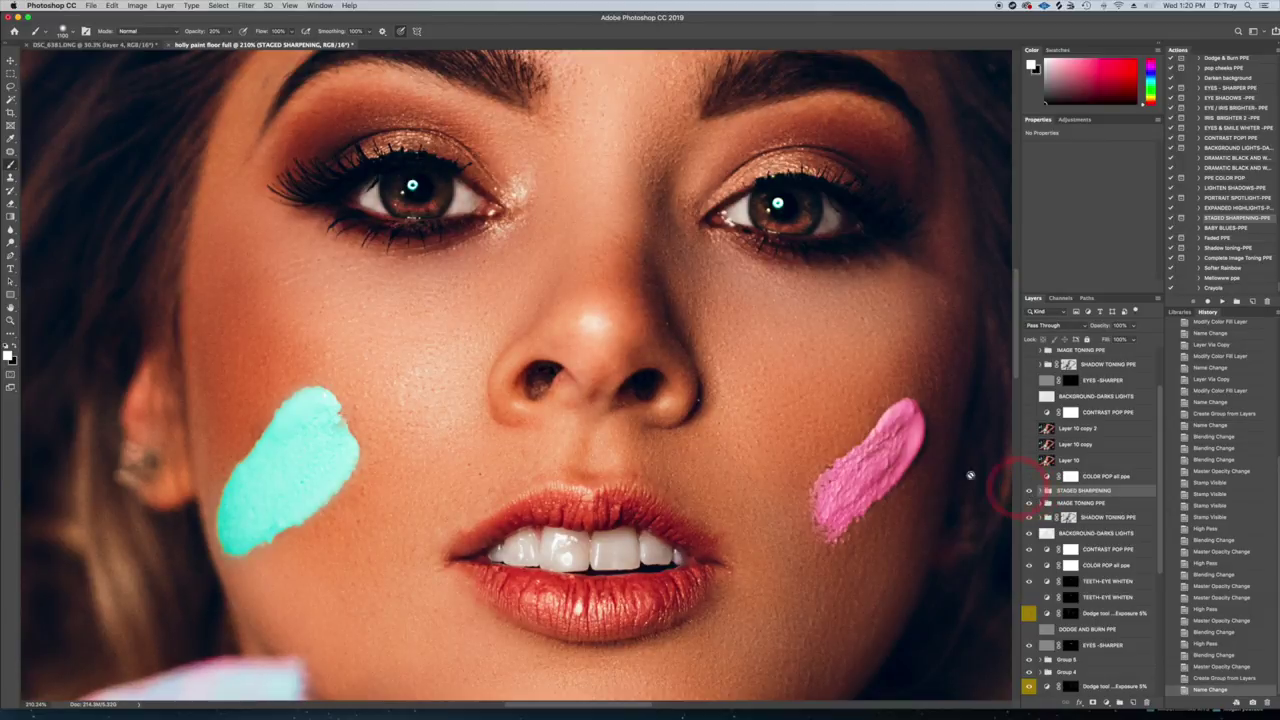
Step: Expand the STAGED SHARPENING group and examine the blend mode and opacity of each of its four sharpening layers
left_click(1046, 491)
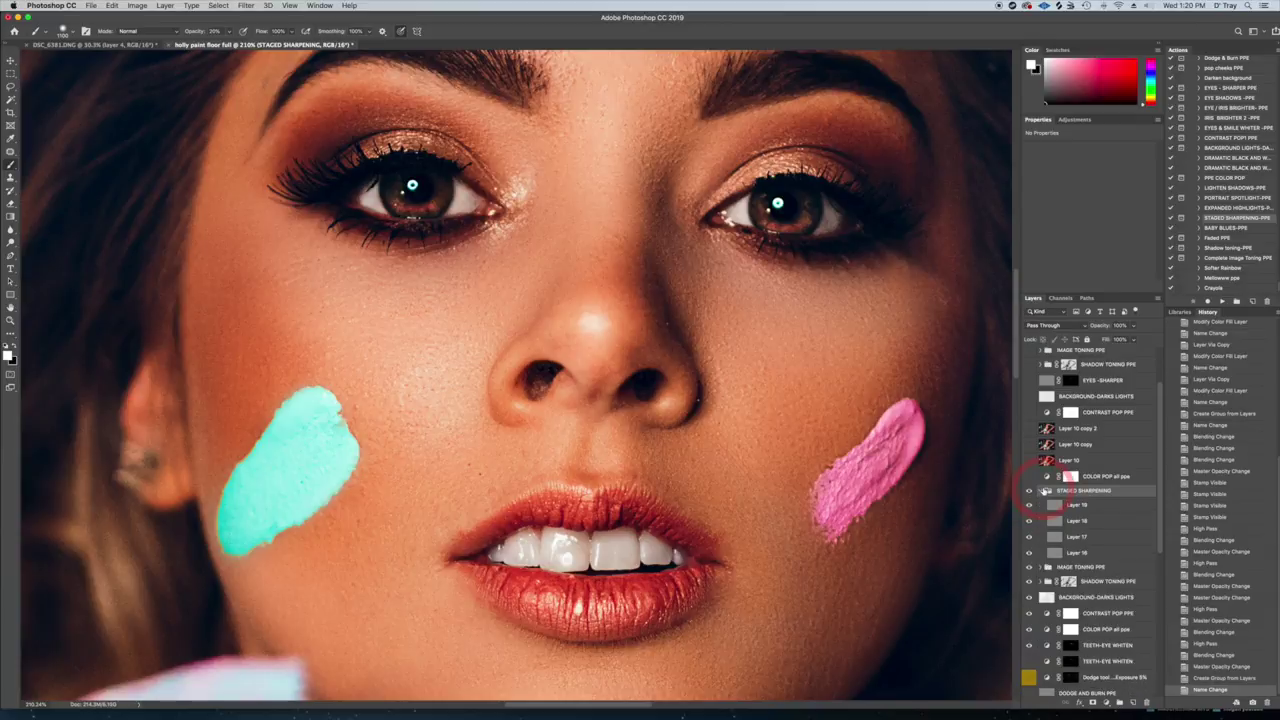
left_click(1030, 554)
left_click(1030, 554)
left_click(1030, 506)
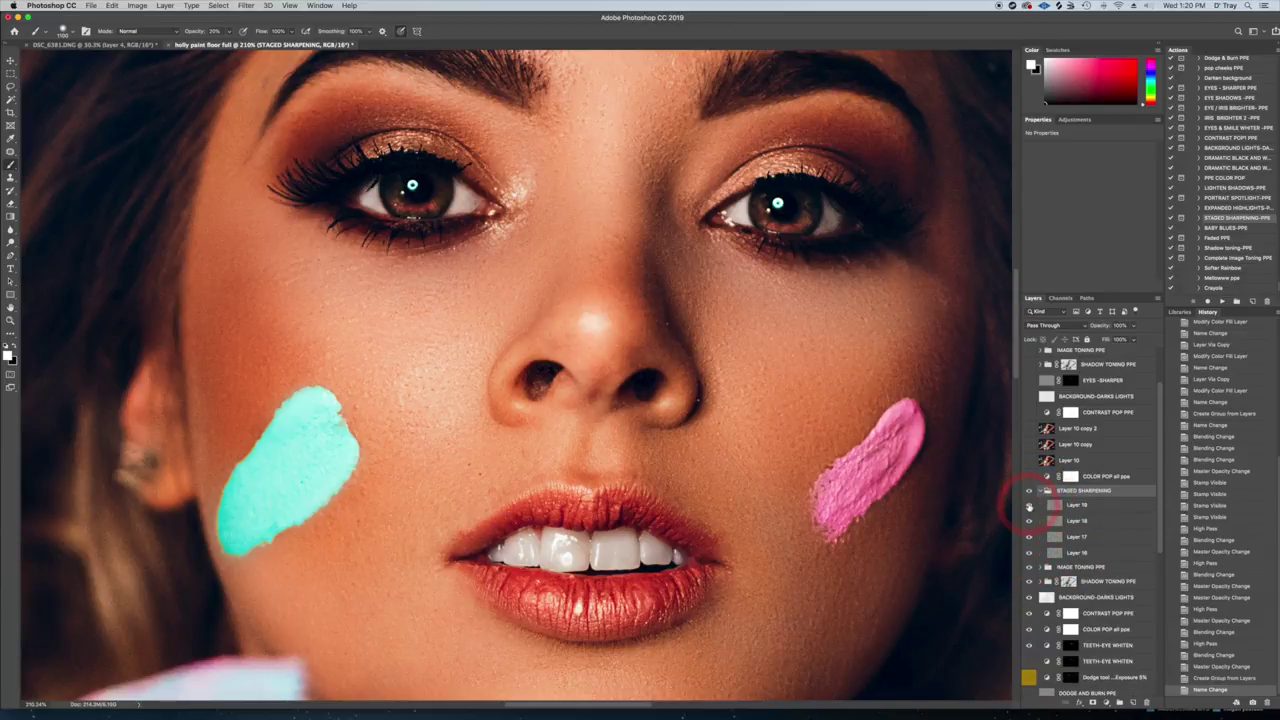
left_click(1080, 506)
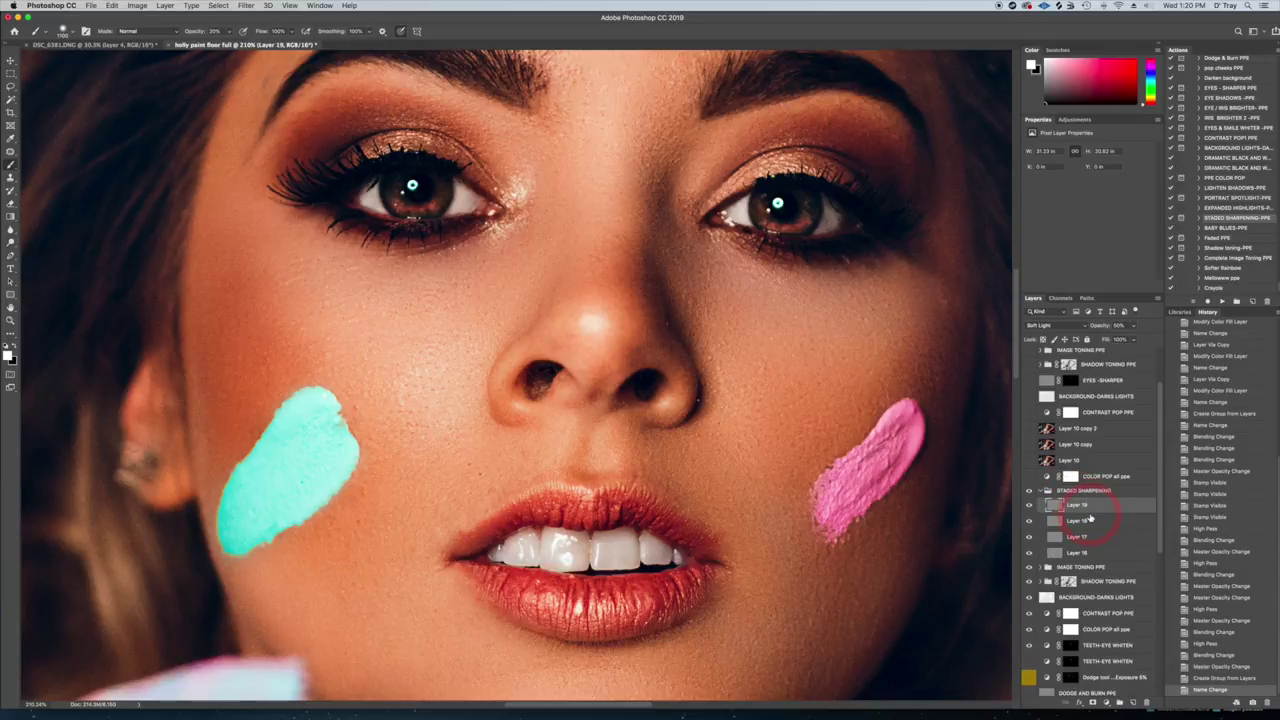
left_click(1088, 521)
left_click(1090, 537)
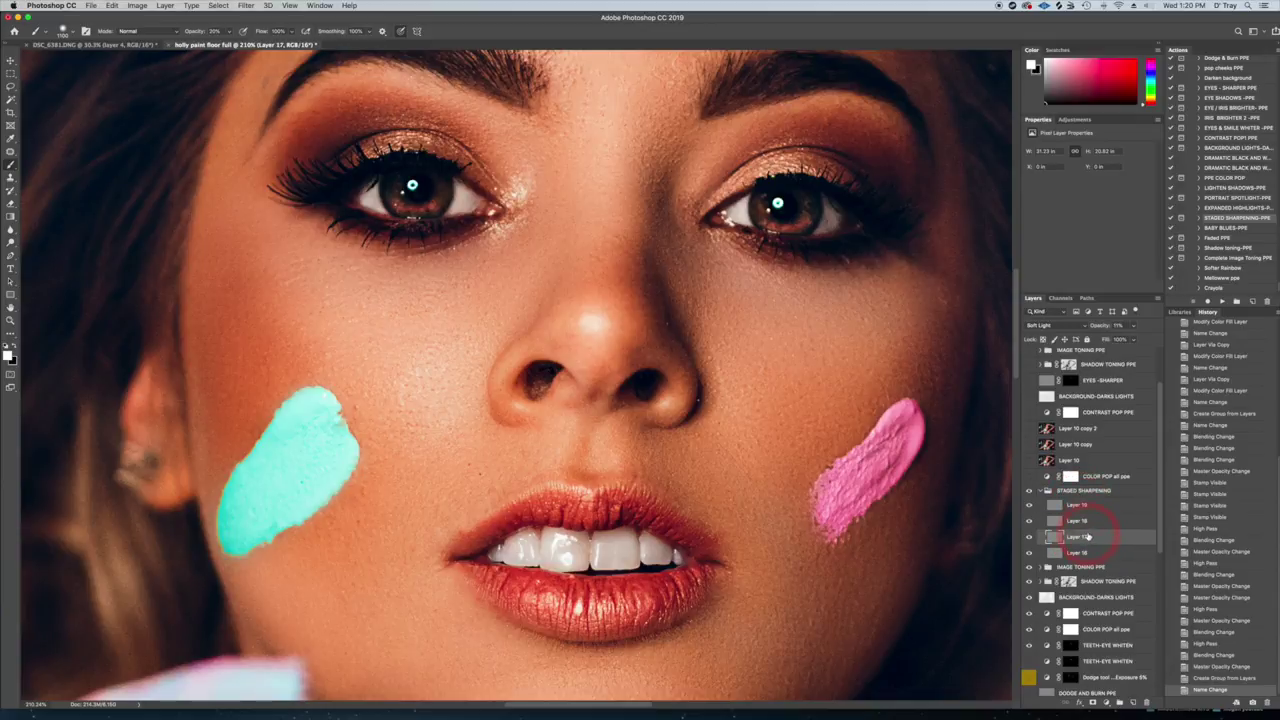
left_click(1092, 553)
left_click(1086, 508)
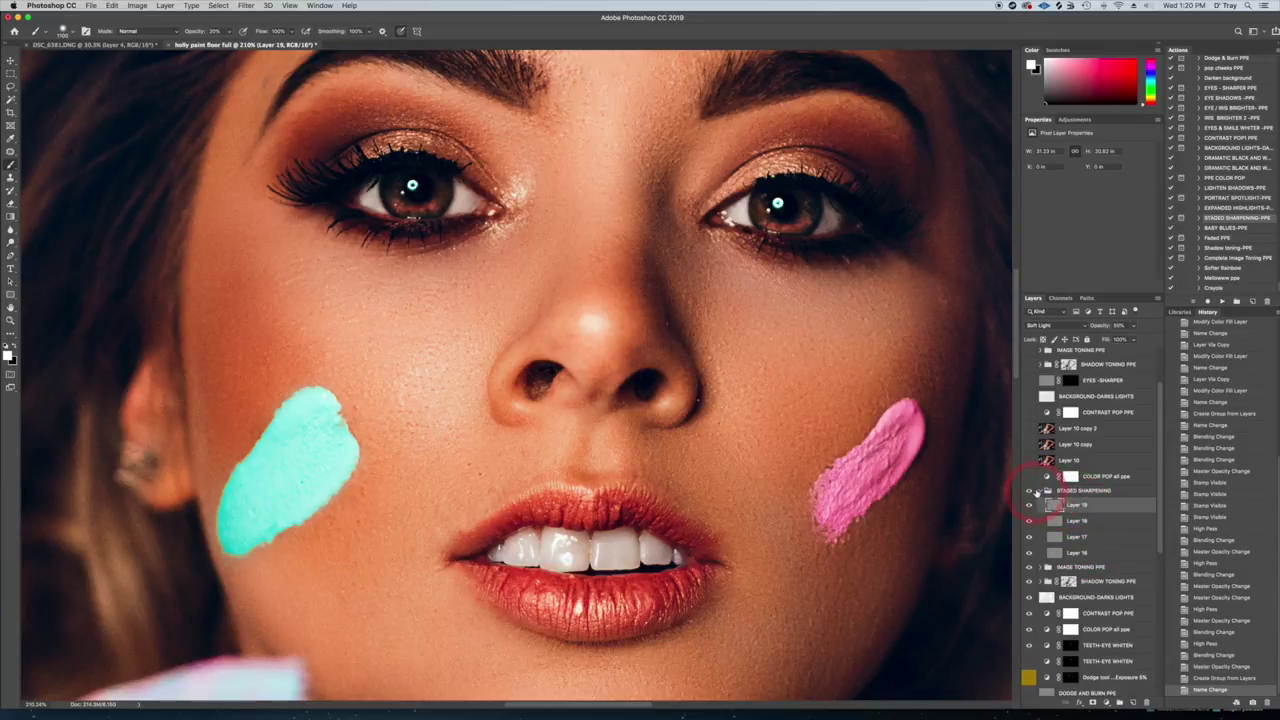
Step: Collapse the STAGED SHARPENING group and lower its opacity slightly, judging the sharpening on the face and the whole image
left_click(1046, 491)
left_click(1082, 491)
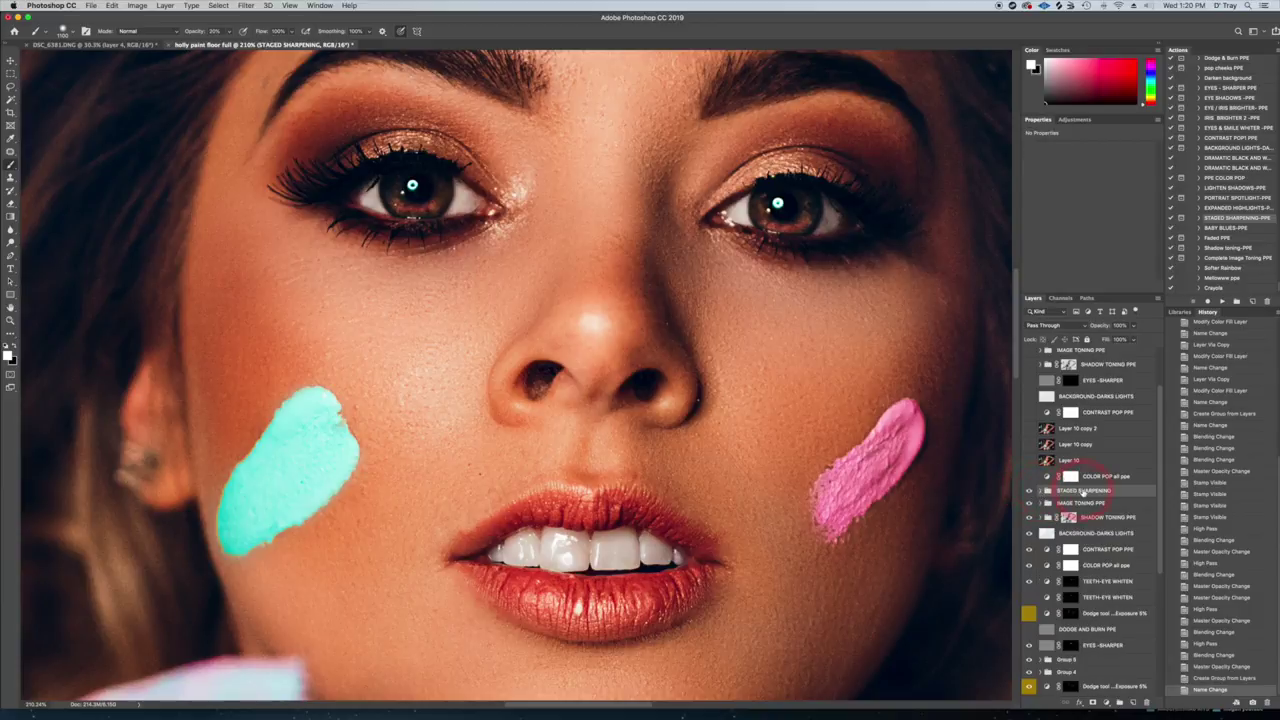
left_click(1133, 327)
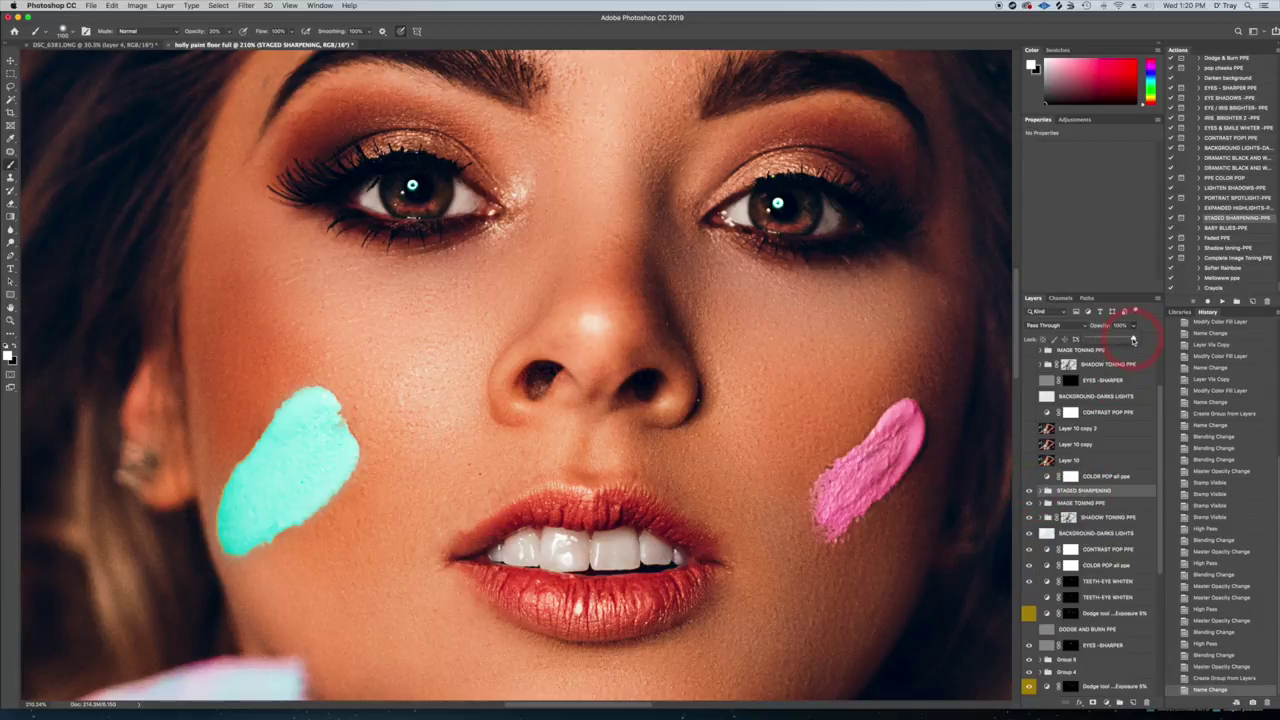
mouse_move(1132, 339)
left_mouse_down()
mouse_move(1108, 341)
mouse_move(1130, 341)
left_mouse_up()
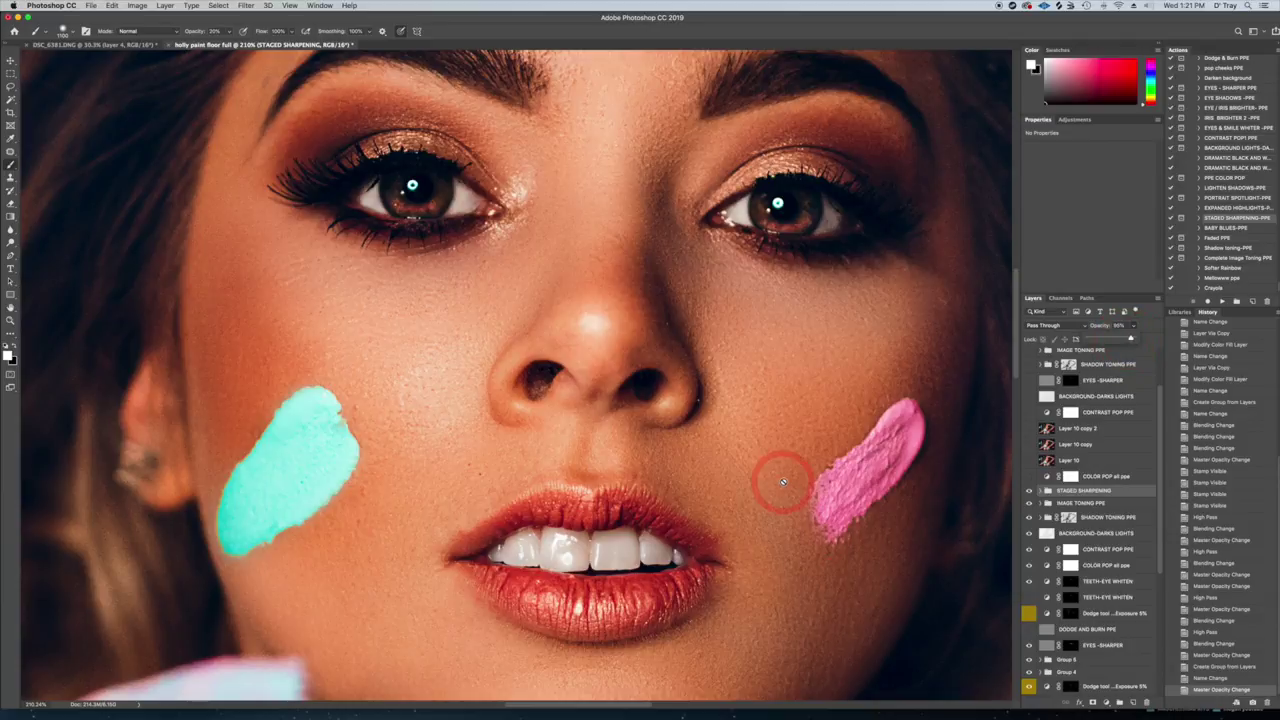
key("super+minus")
key("super+0")
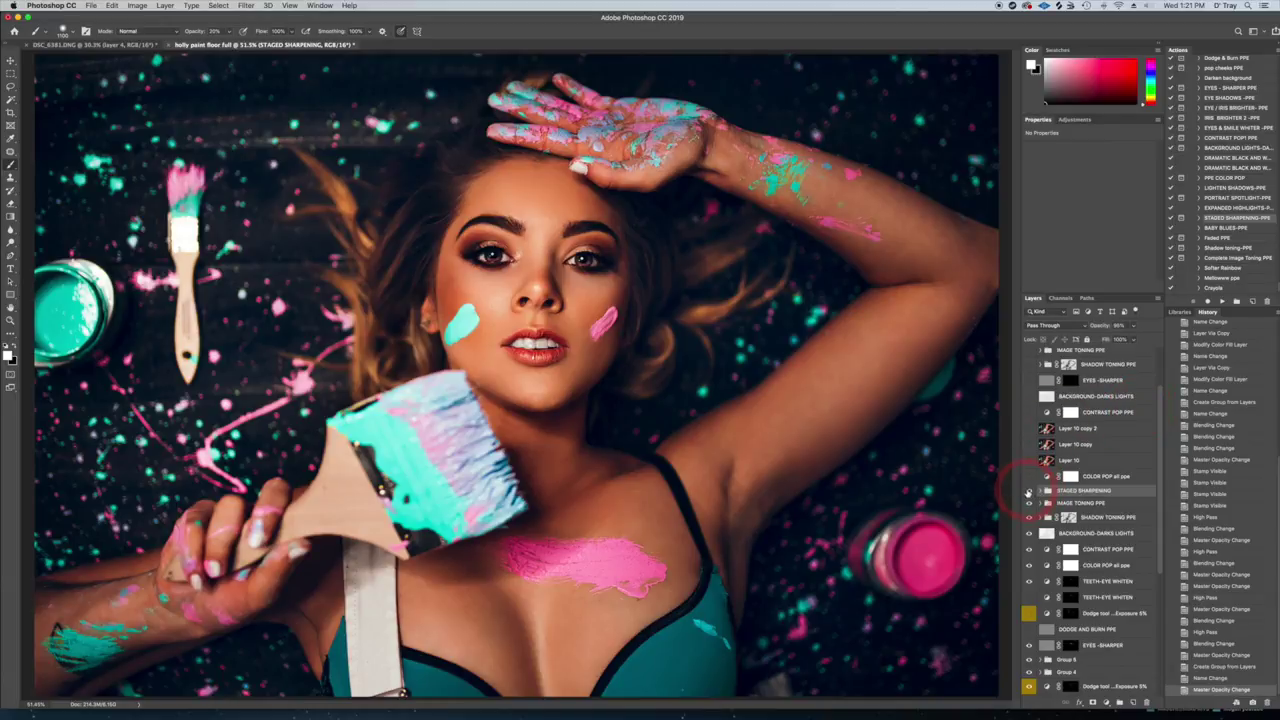
left_click(1134, 326)
left_click_drag(1139, 340, 1130, 340)
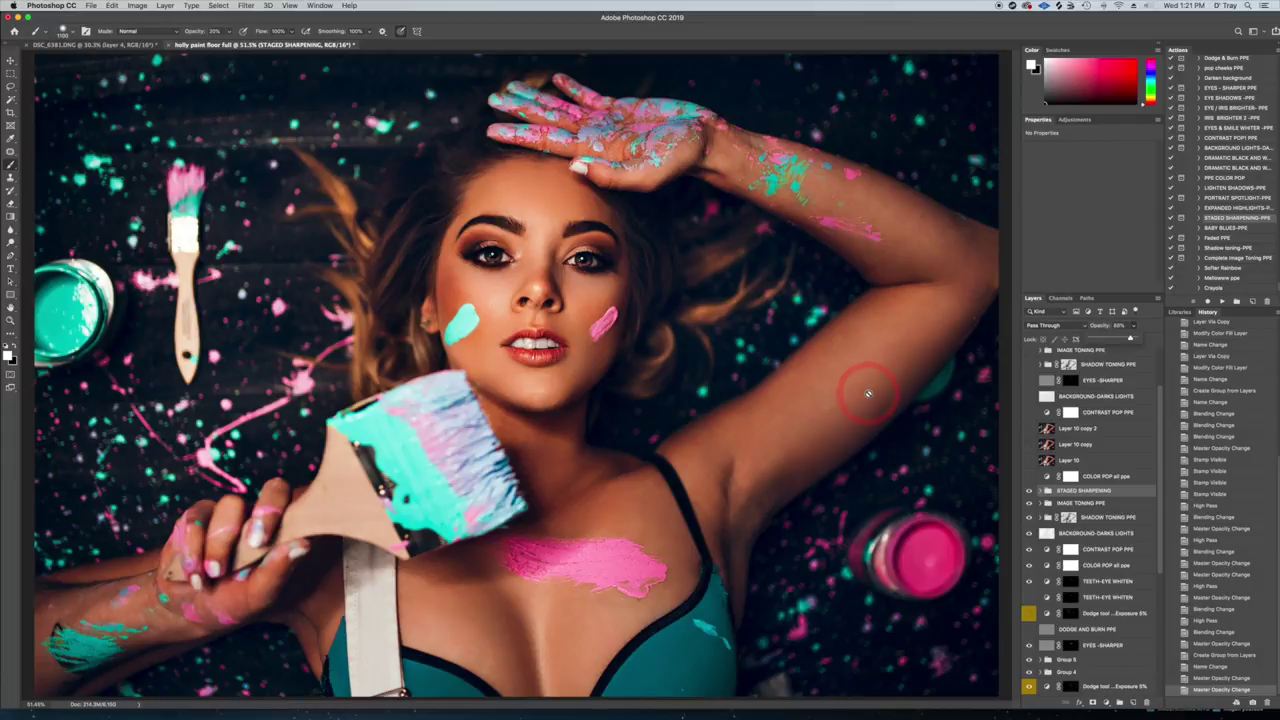
Step: Stamp all visible layers into a new layer above the STAGED SHARPENING group and check it on and off
scroll(868, 393, "down", 2)
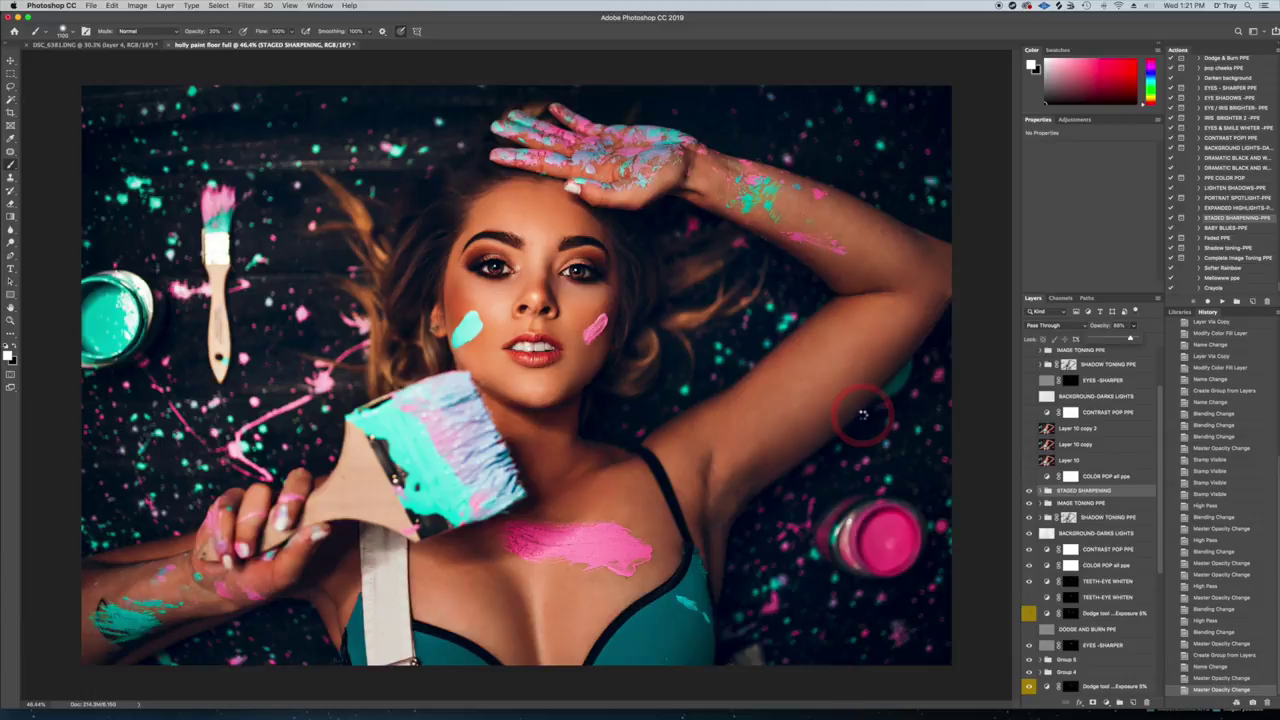
key("super+alt+shift+e")
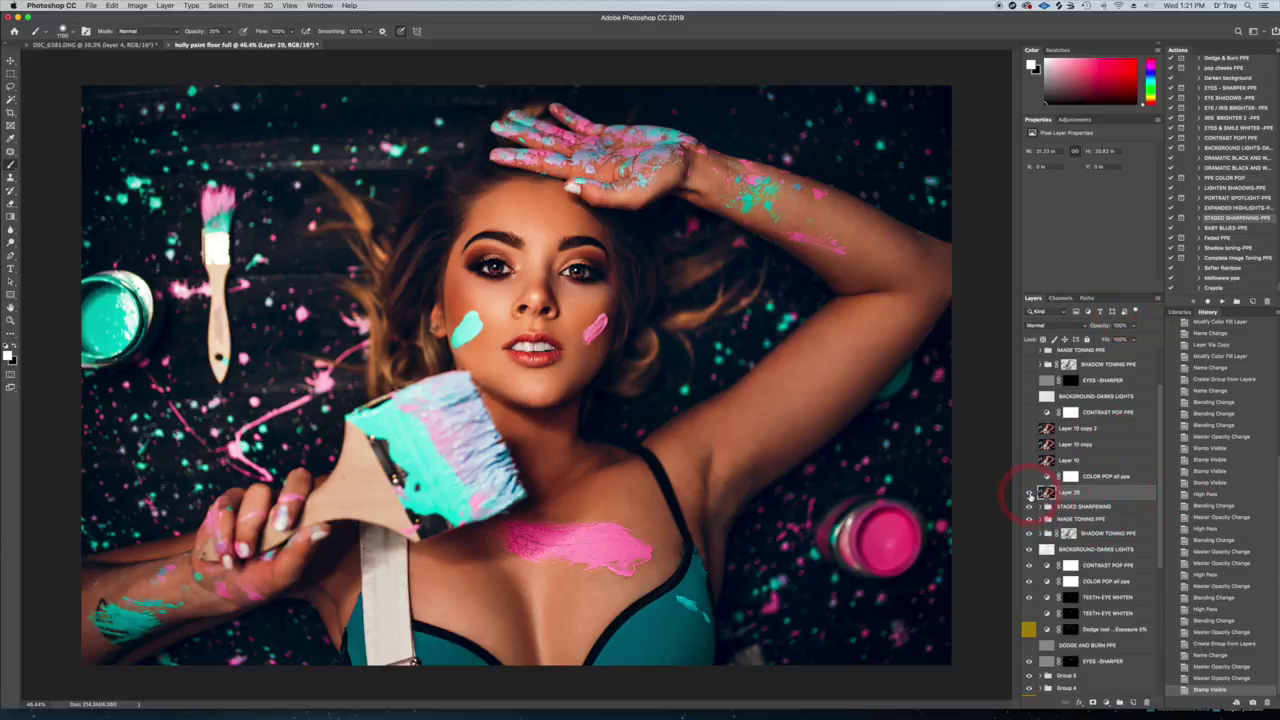
left_click(1029, 494)
left_click(1029, 494)
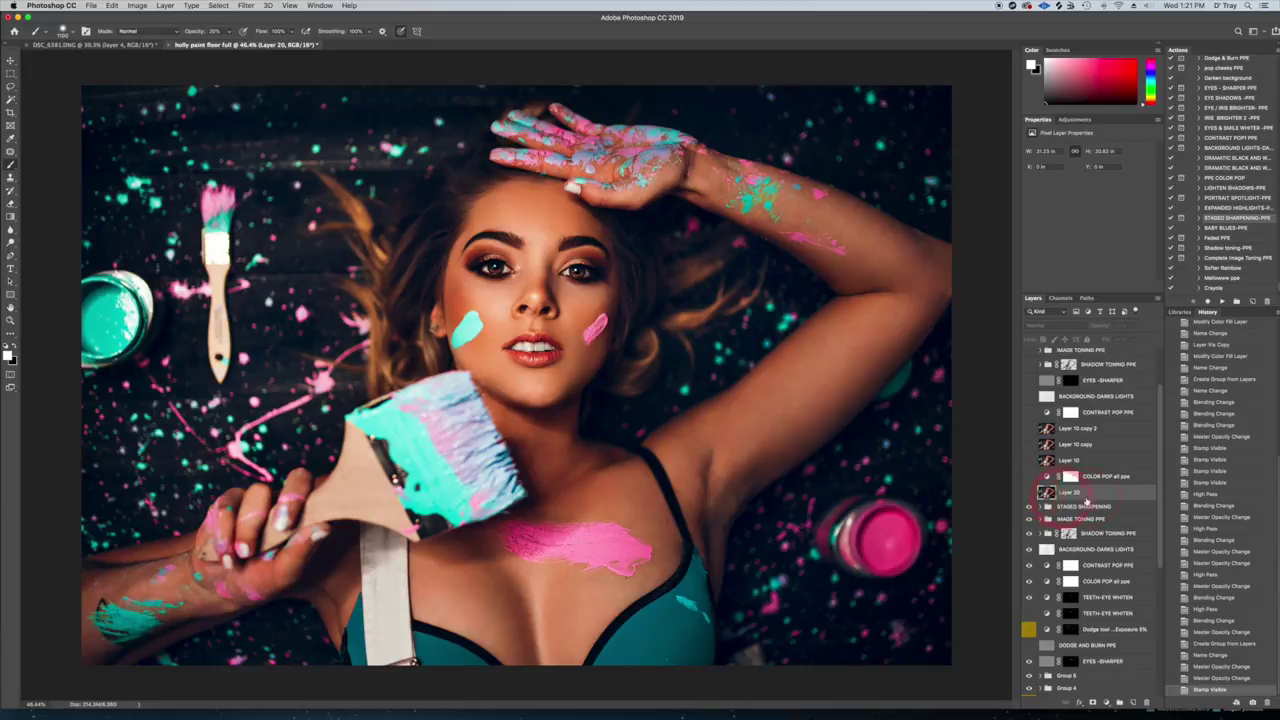
left_click(490, 102)
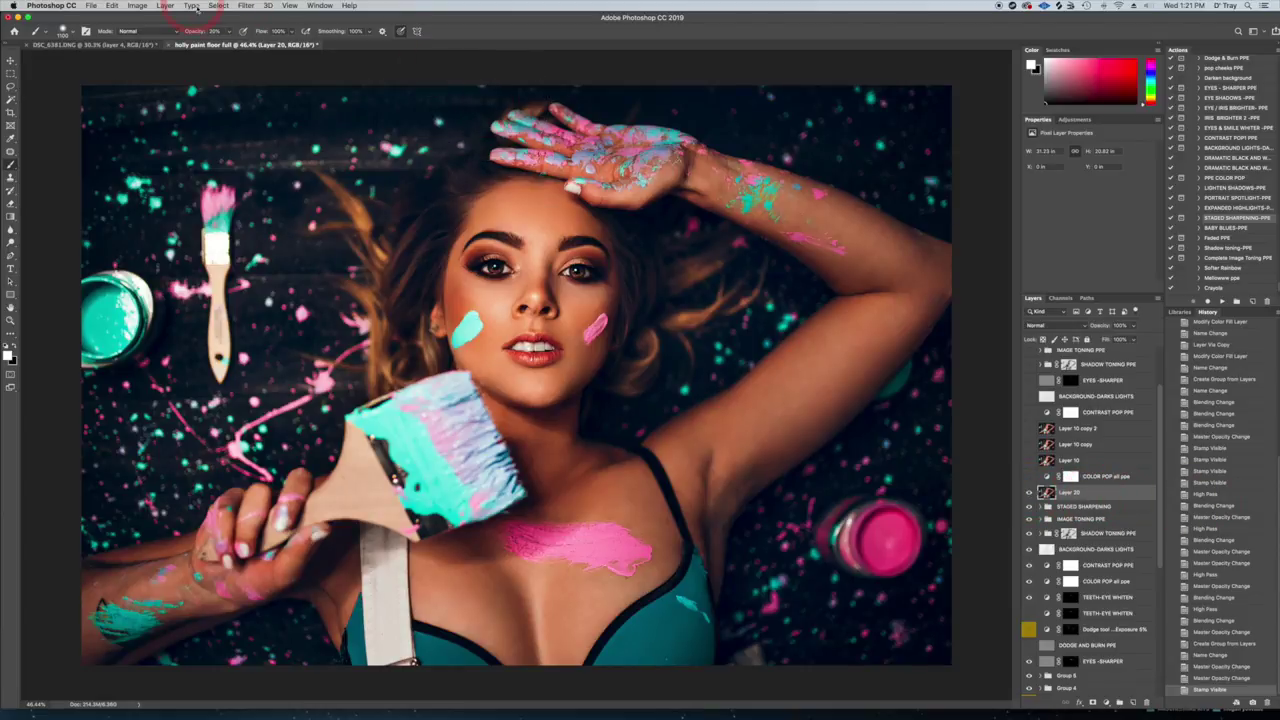
Step: Open the stamped layer in Liquify and freeze the face and neck with a size 300 Freeze Mask brush
left_click(246, 6)
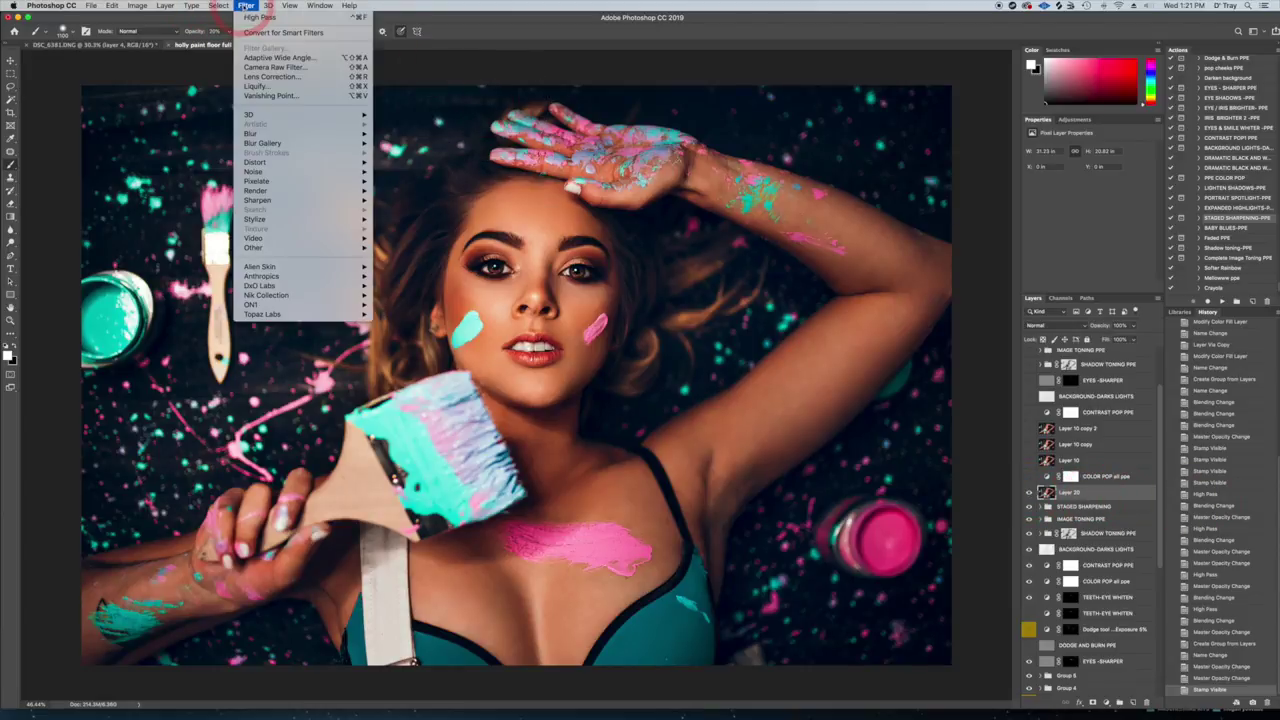
left_click(262, 87)
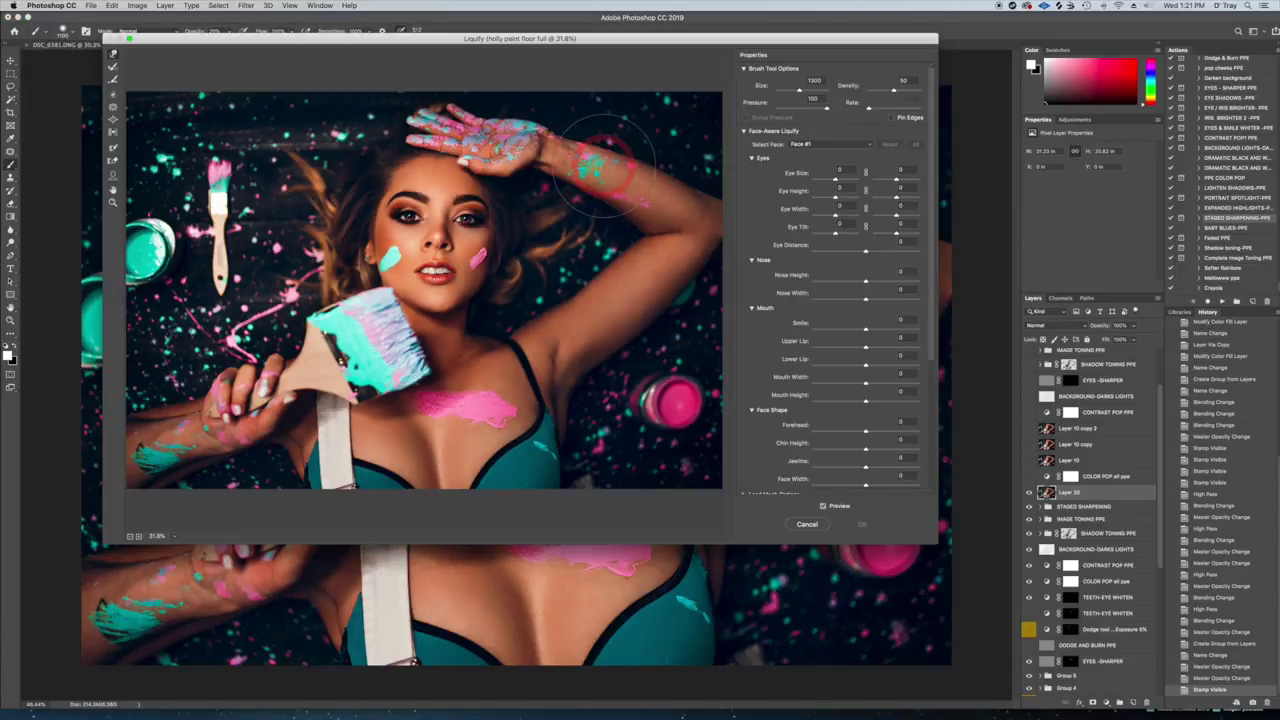
left_click(114, 56)
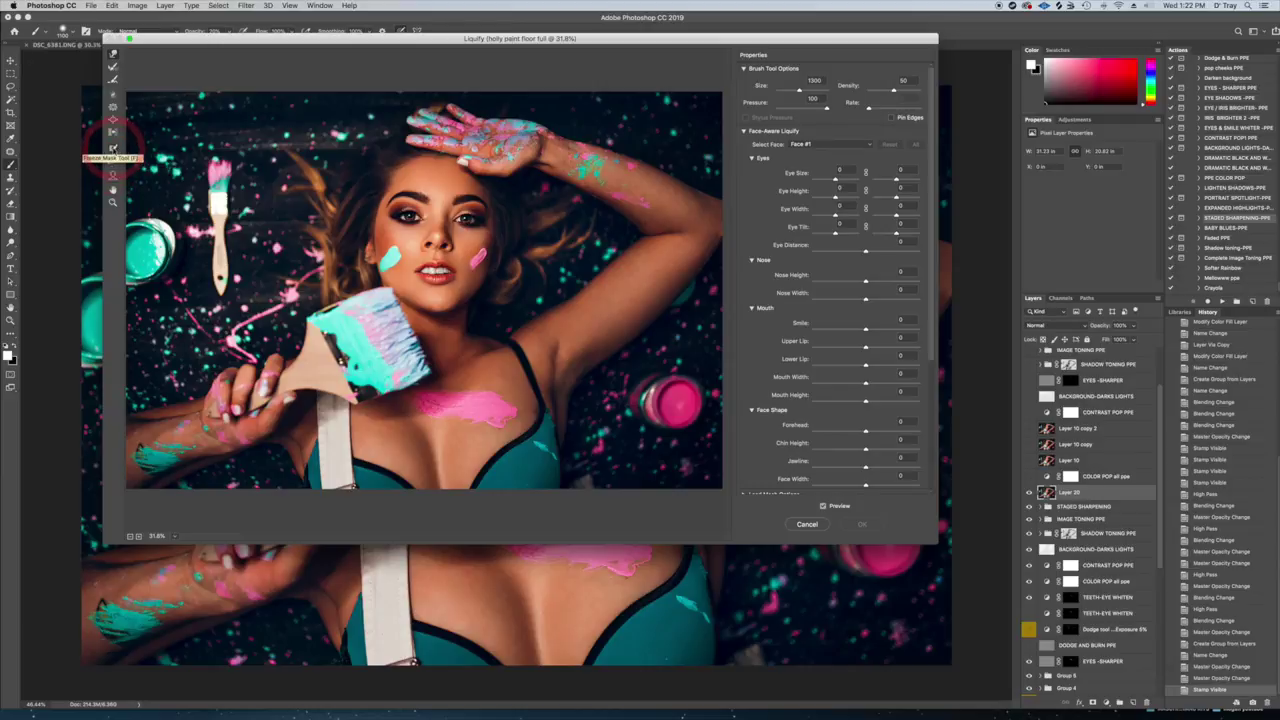
left_click(113, 148)
mouse_move(424, 212)
left_mouse_down()
mouse_move(398, 255)
mouse_move(378, 213)
mouse_move(375, 268)
mouse_move(356, 226)
mouse_move(410, 142)
mouse_move(478, 150)
mouse_move(405, 185)
mouse_move(390, 160)
mouse_move(390, 285)
mouse_move(420, 215)
mouse_move(430, 300)
mouse_move(440, 185)
mouse_move(445, 300)
mouse_move(440, 290)
mouse_move(465, 235)
mouse_move(492, 290)
mouse_move(481, 265)
mouse_move(502, 193)
mouse_move(455, 160)
mouse_move(448, 200)
mouse_move(455, 220)
mouse_move(470, 205)
mouse_move(486, 280)
mouse_move(405, 146)
mouse_move(378, 177)
mouse_move(379, 297)
mouse_move(470, 305)
mouse_move(485, 290)
mouse_move(455, 340)
left_mouse_up()
left_click_drag(425, 318, 390, 316)
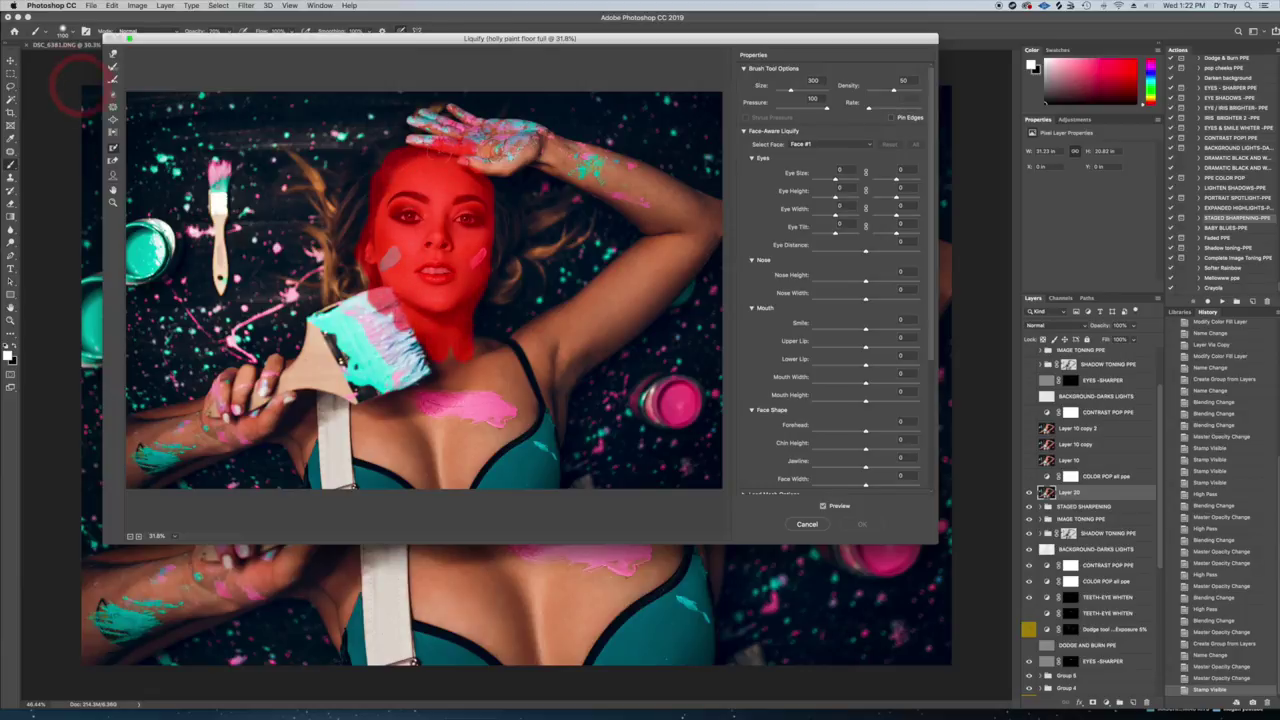
Step: Push the hair on the paintbrush side of the face into a fuller shape with a Forward Warp brush of about size 1500 to 1700
left_click(114, 54)
left_click(115, 55)
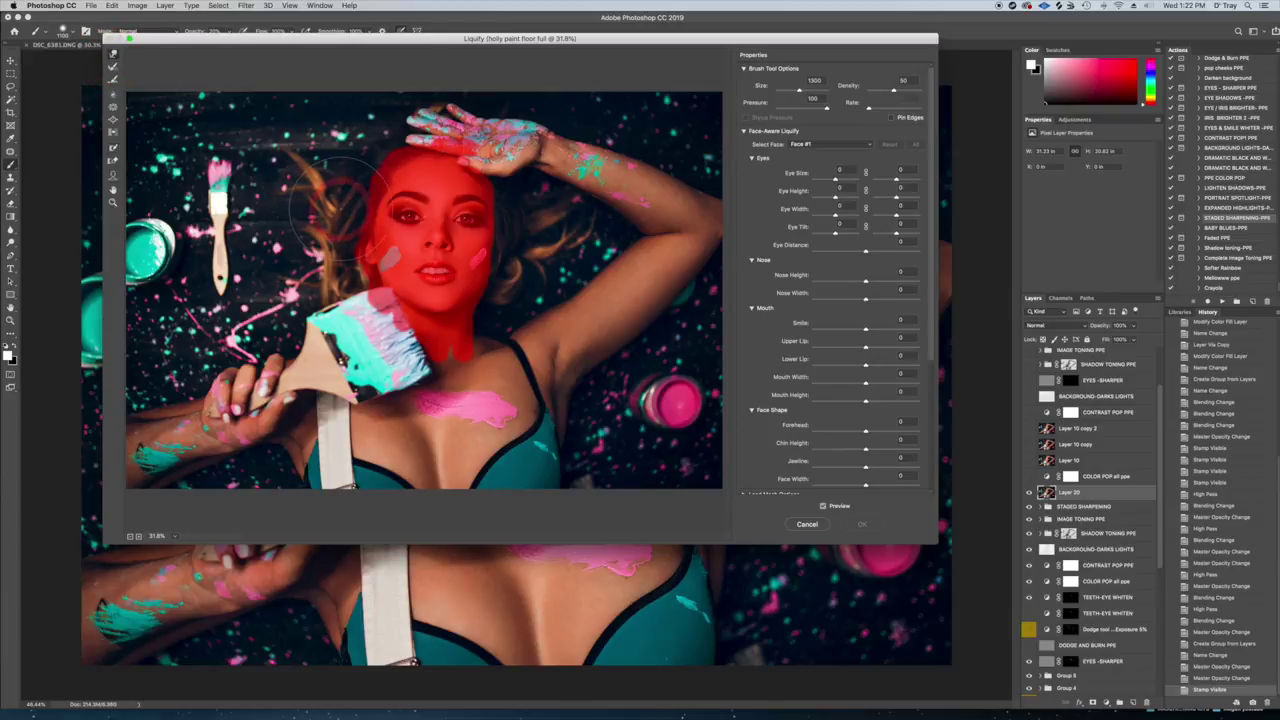
left_click(114, 54)
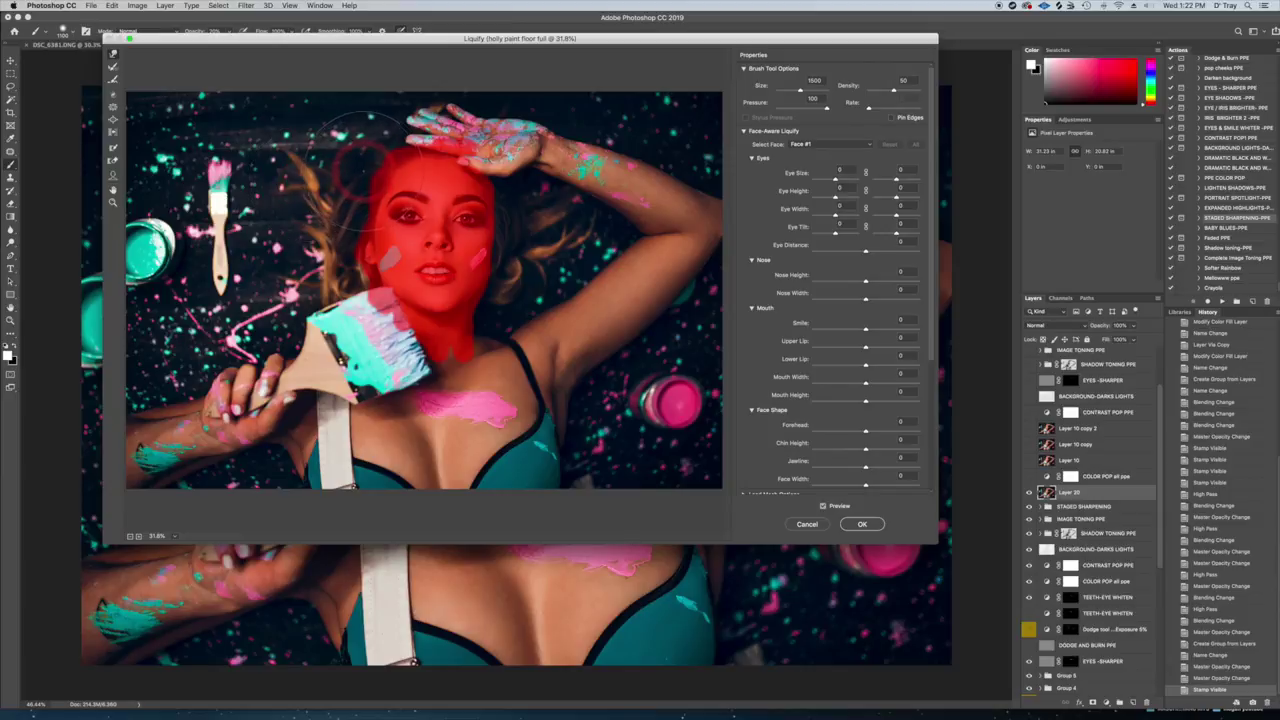
mouse_move(330, 270)
left_mouse_down()
mouse_move(317, 282)
mouse_move(312, 267)
left_mouse_up()
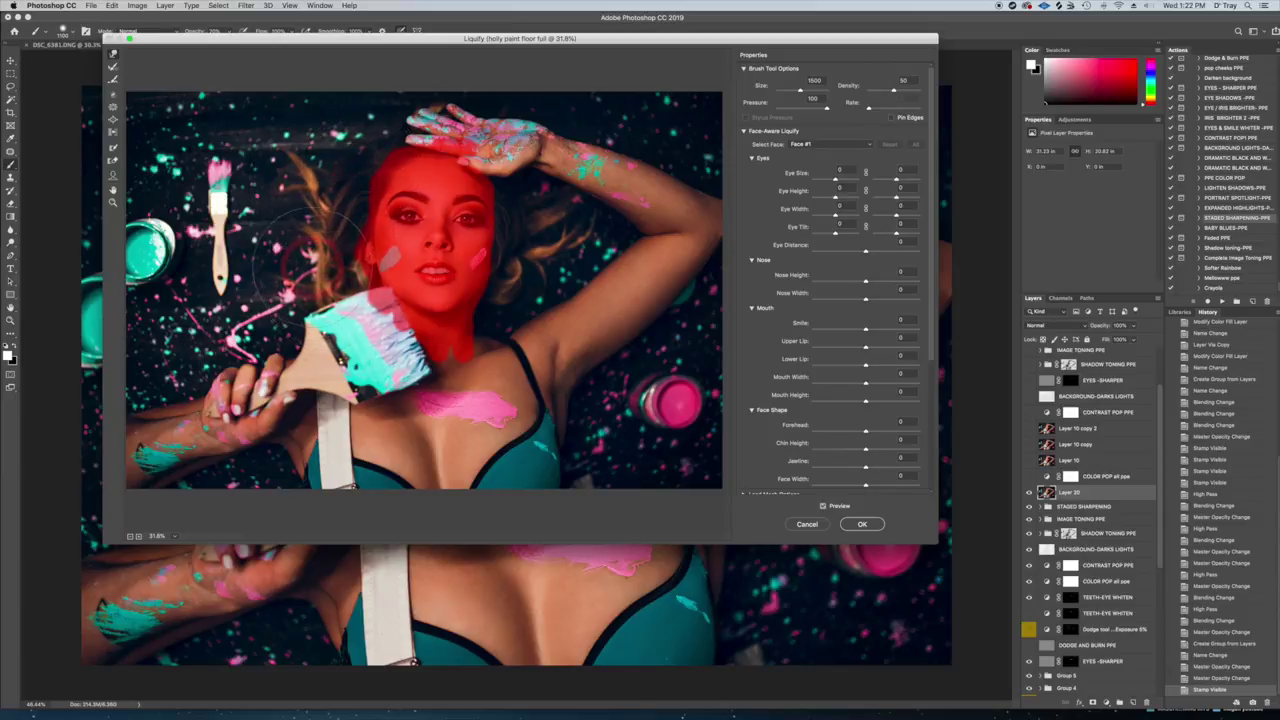
mouse_move(304, 228)
left_mouse_down()
mouse_move(302, 183)
mouse_move(298, 208)
mouse_move(285, 198)
mouse_move(301, 155)
mouse_move(295, 135)
mouse_move(277, 137)
mouse_move(294, 106)
left_mouse_up()
key("]")
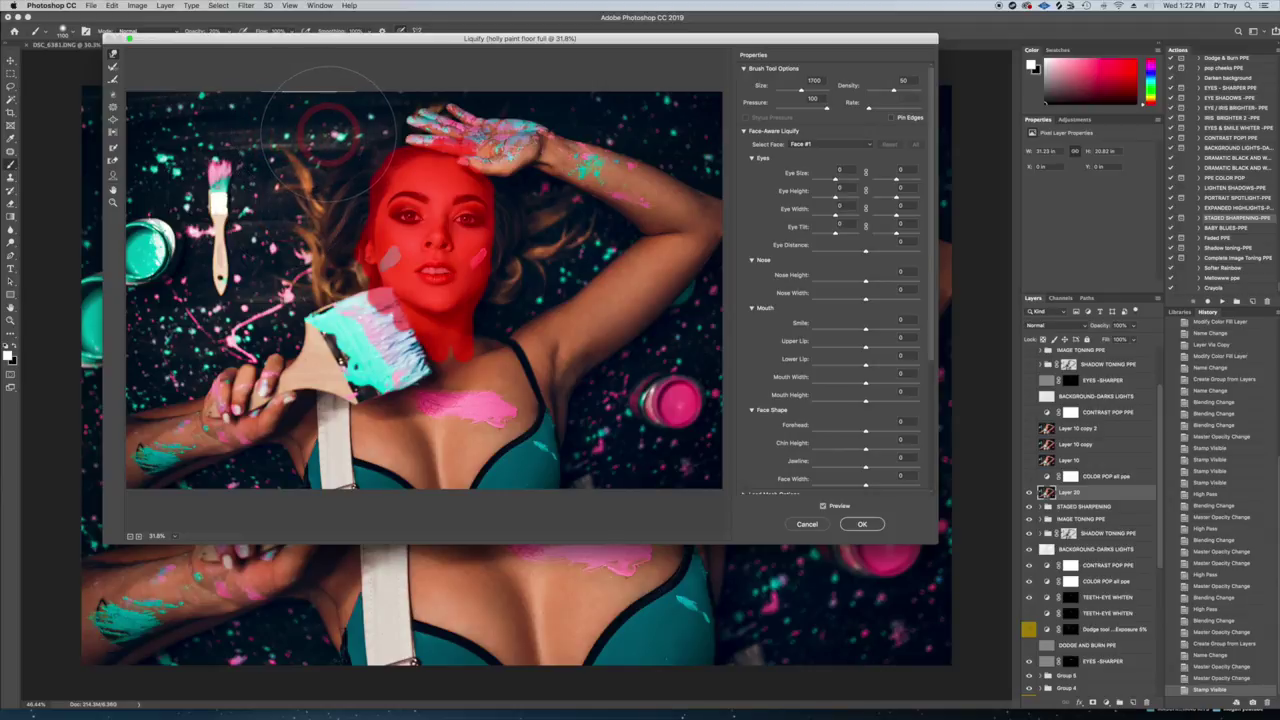
key("bracketleft")
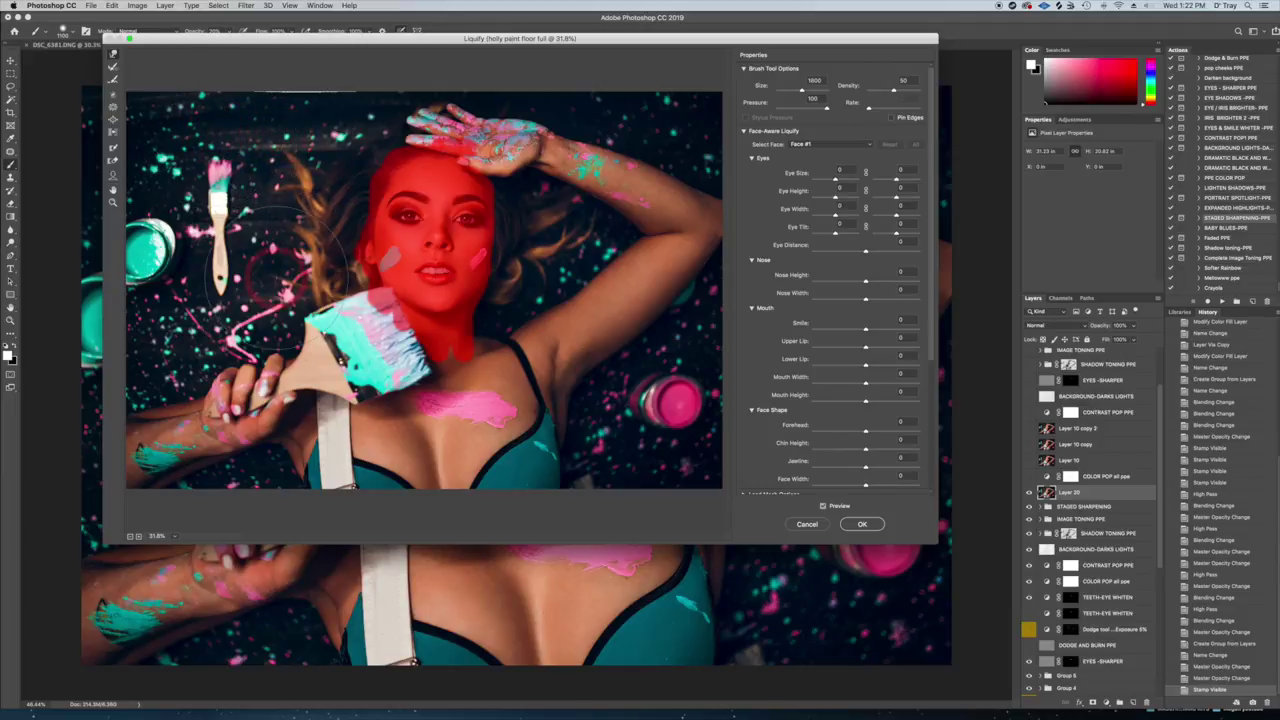
Step: Reduce the warp brush to size 1000 and reshape the curls between the face and the raised arm
key("bracketleft")
key("bracketleft")
key("bracketleft")
key("bracketleft")
key("bracketleft")
key("bracketleft")
key("bracketleft")
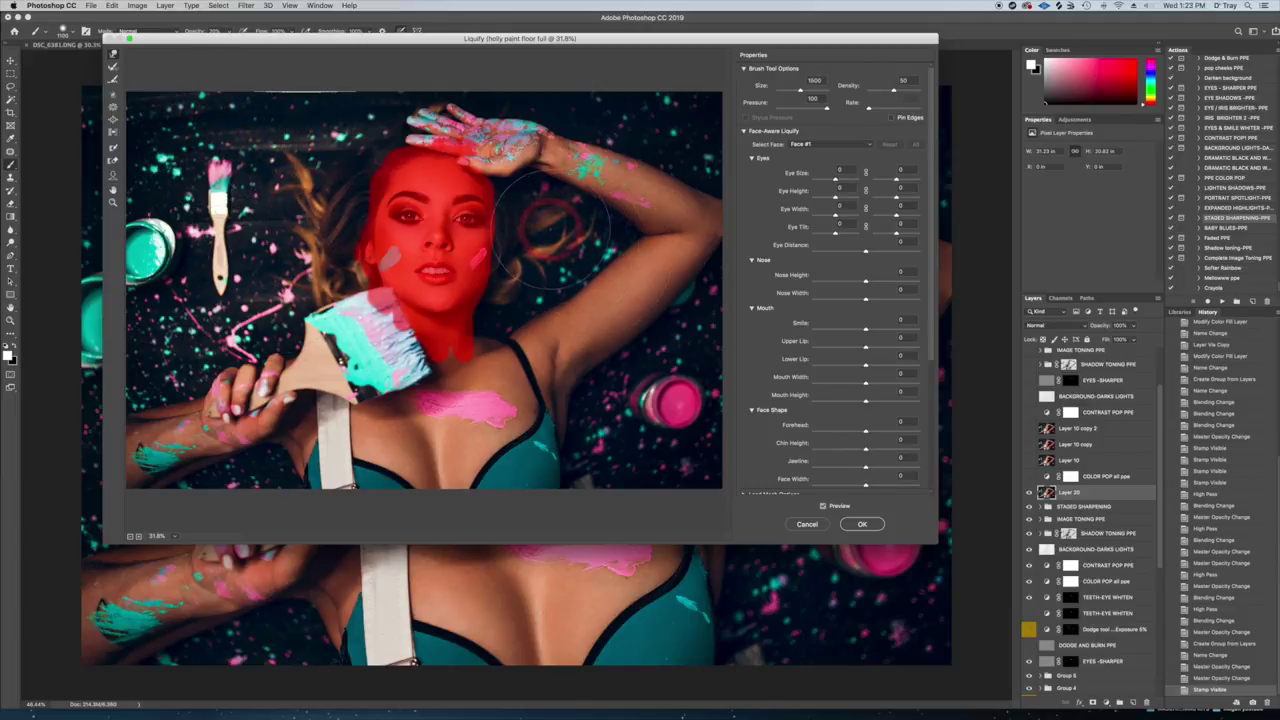
key("bracketright")
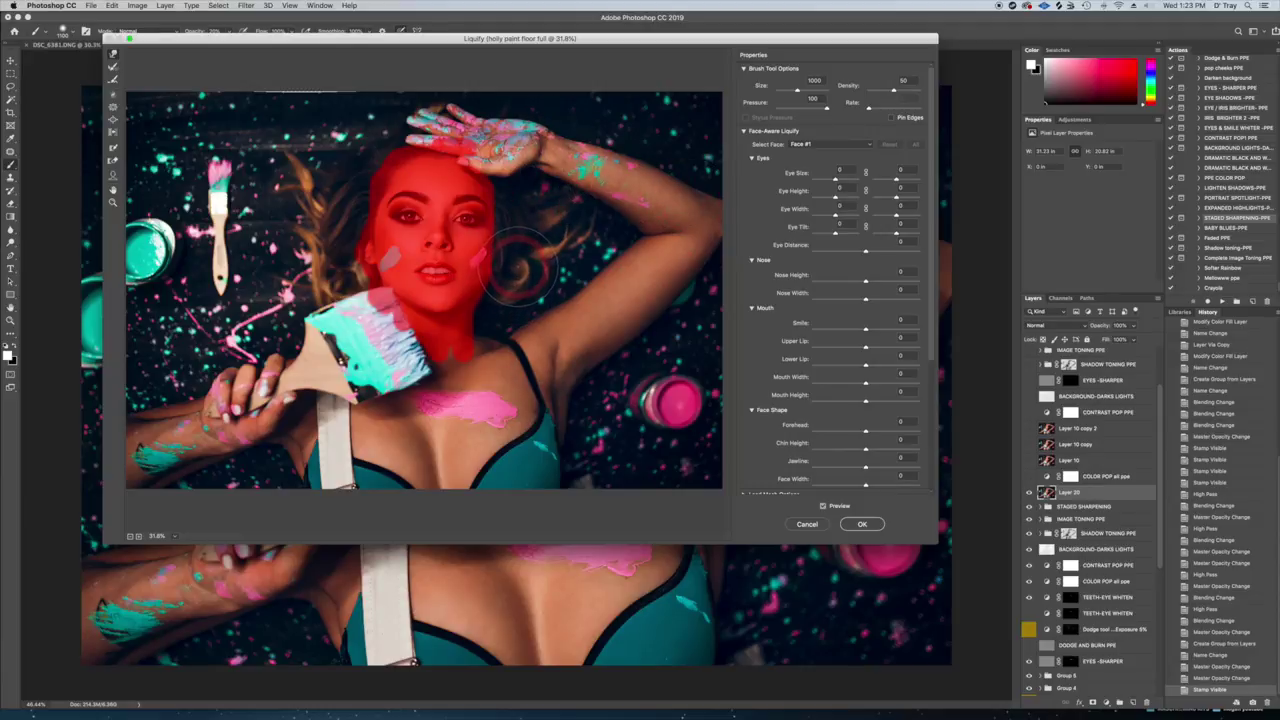
mouse_move(533, 217)
left_mouse_down()
mouse_move(525, 200)
mouse_move(538, 190)
mouse_move(548, 258)
mouse_move(516, 290)
mouse_move(535, 270)
left_mouse_up()
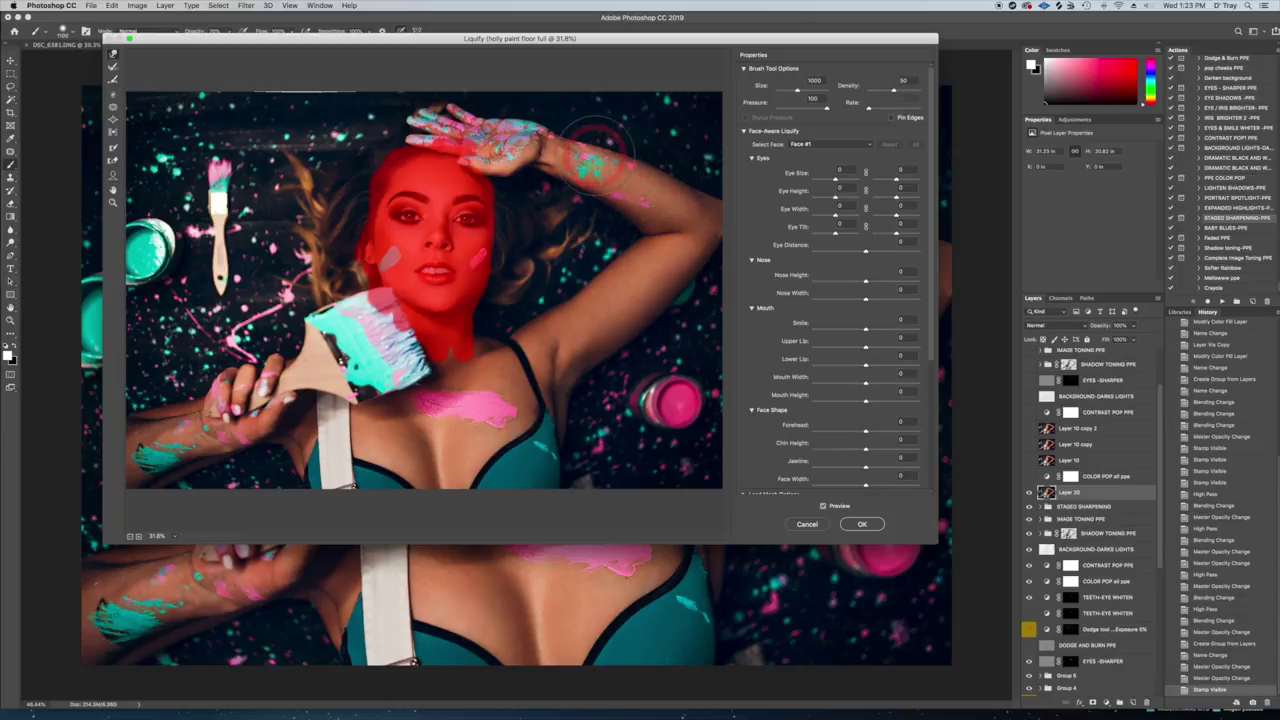
Step: Enlarge the warp brush to size 2100 and apply the Liquify changes to the stamped layer
key("bracketright")
key("bracketright")
key("bracketright")
key("bracketright")
key("bracketright")
key("bracketright")
key("bracketright")
key("bracketright")
key("bracketright")
key("bracketright")
key("bracketright")
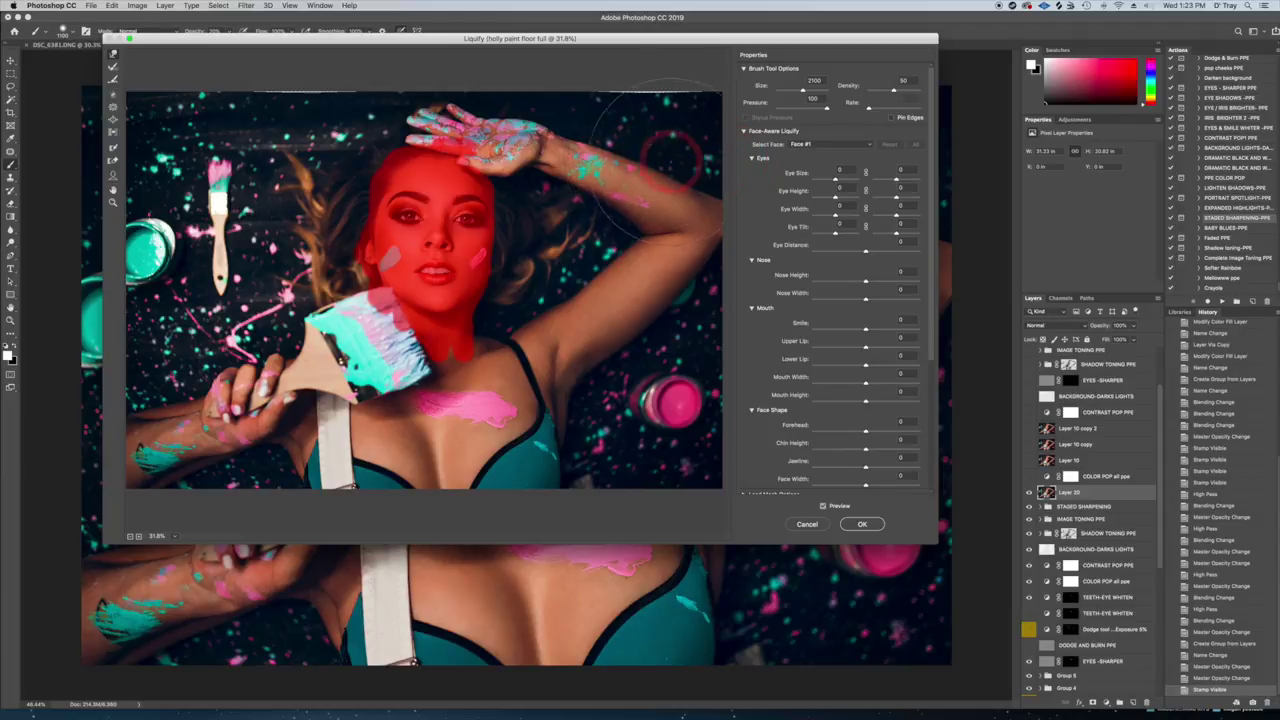
left_click(858, 525)
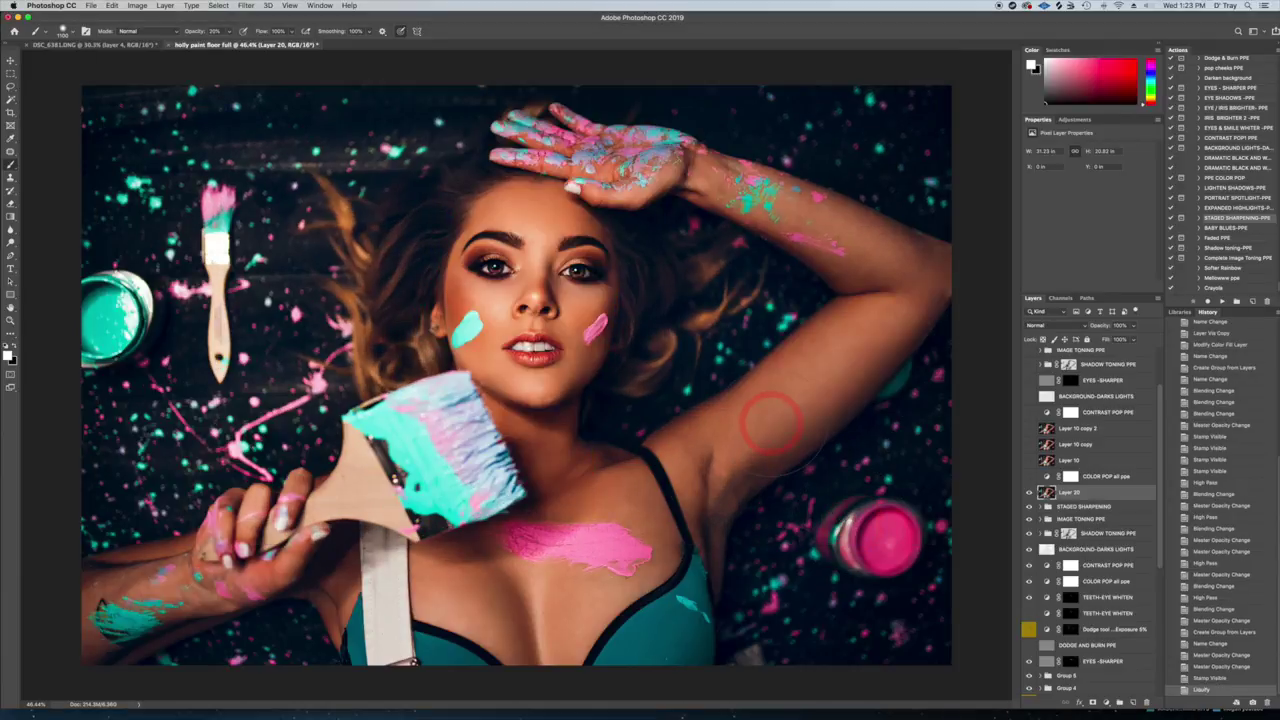
Step: Switch Layer 20 off and on repeatedly to compare the hair before and after Liquify across the whole image
scroll(772, 424, "down", 2)
left_click(1028, 492)
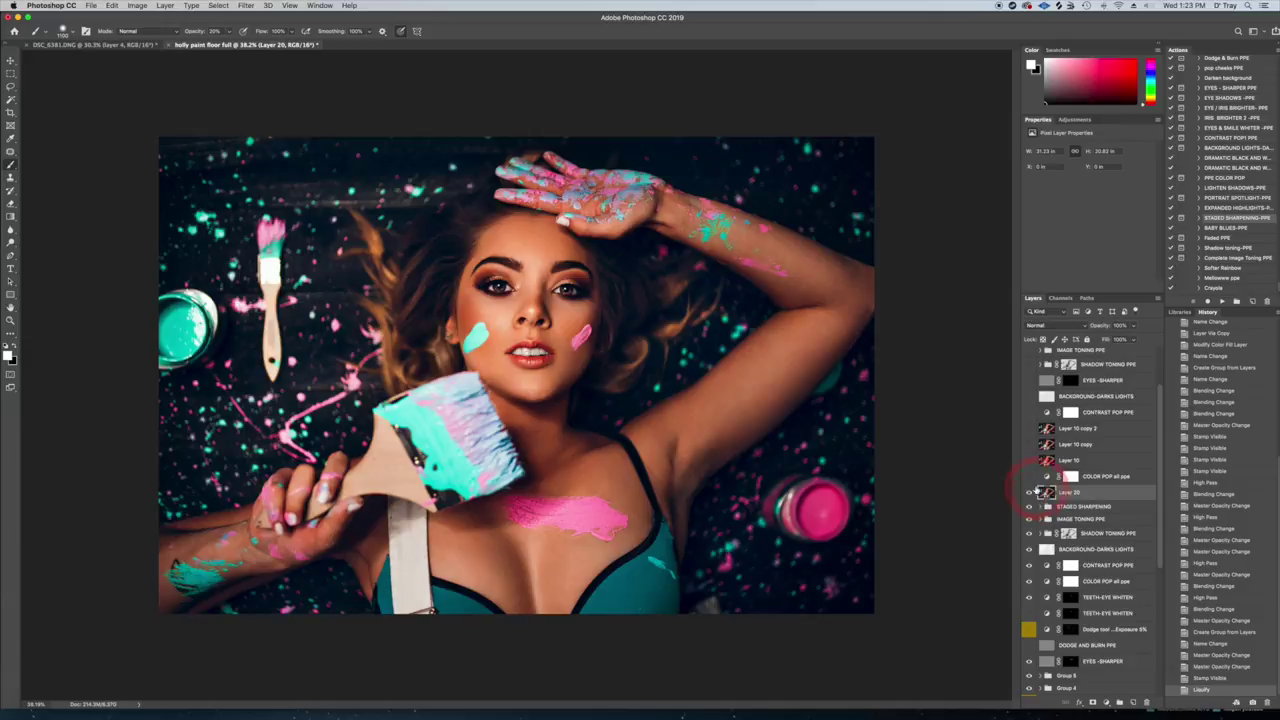
left_click(1028, 493)
left_click(1028, 493)
left_click(1028, 493)
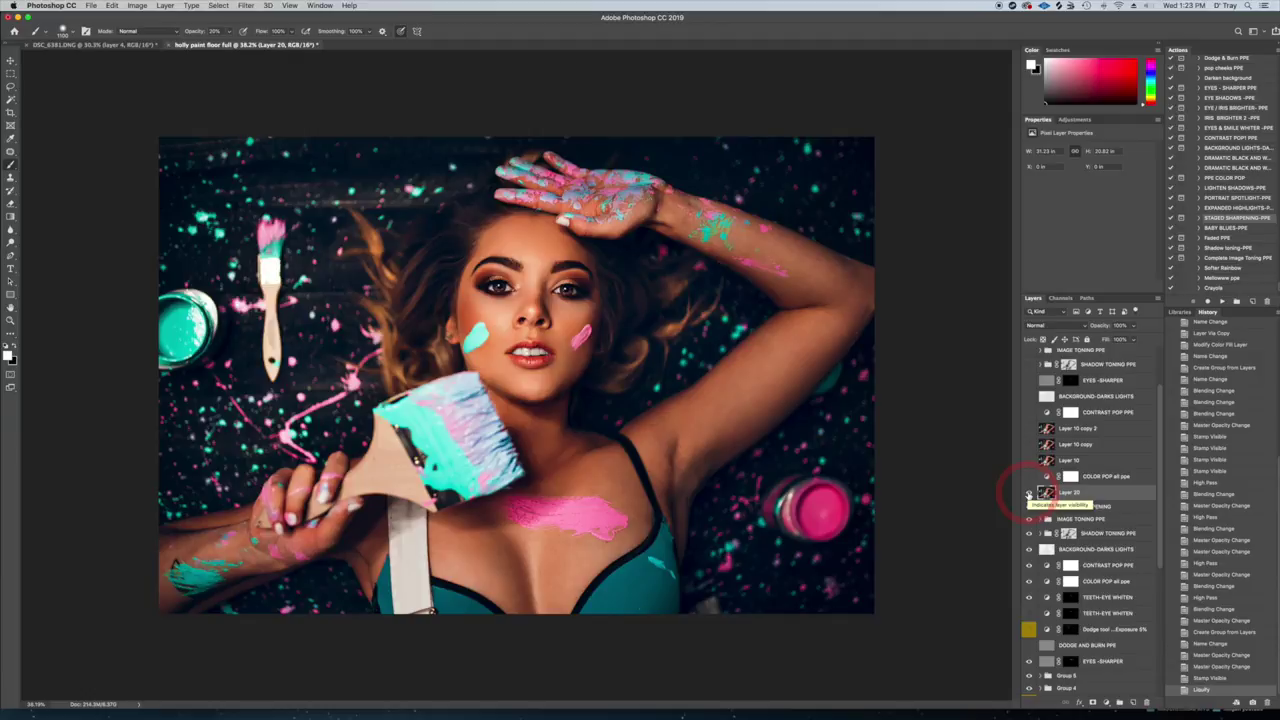
left_click(1028, 493)
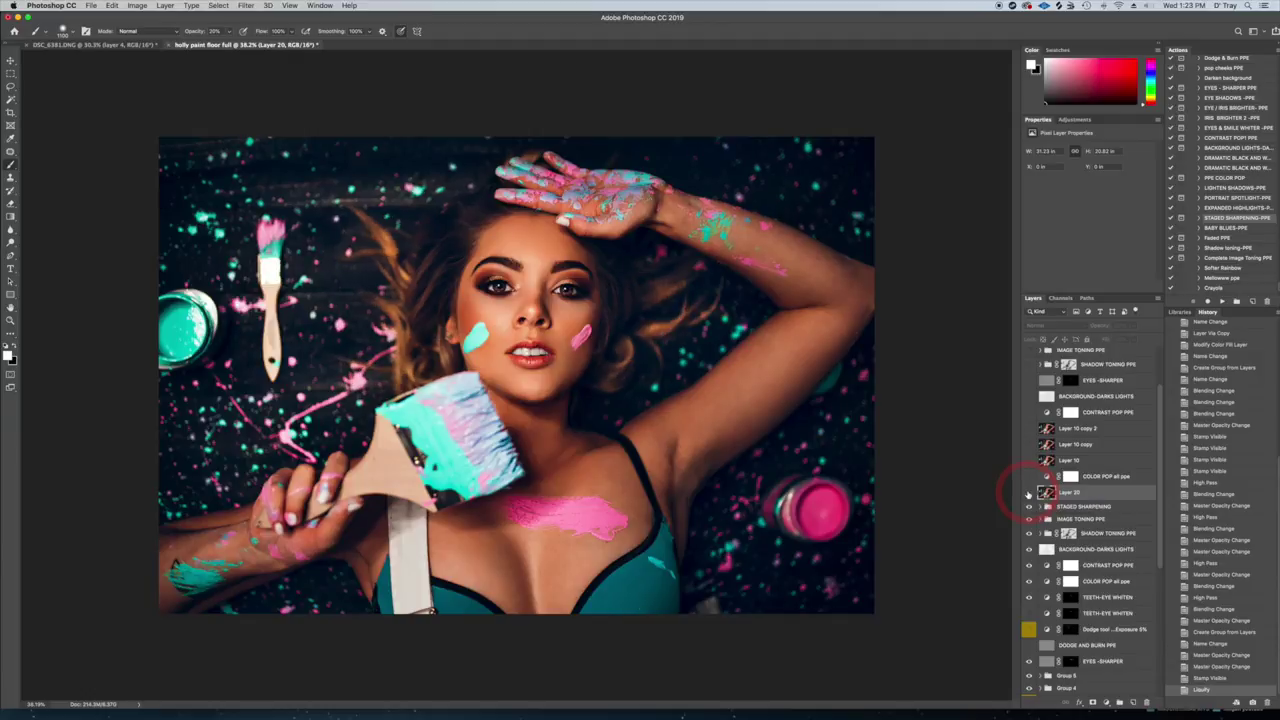
left_click(1028, 494)
left_click(1028, 494)
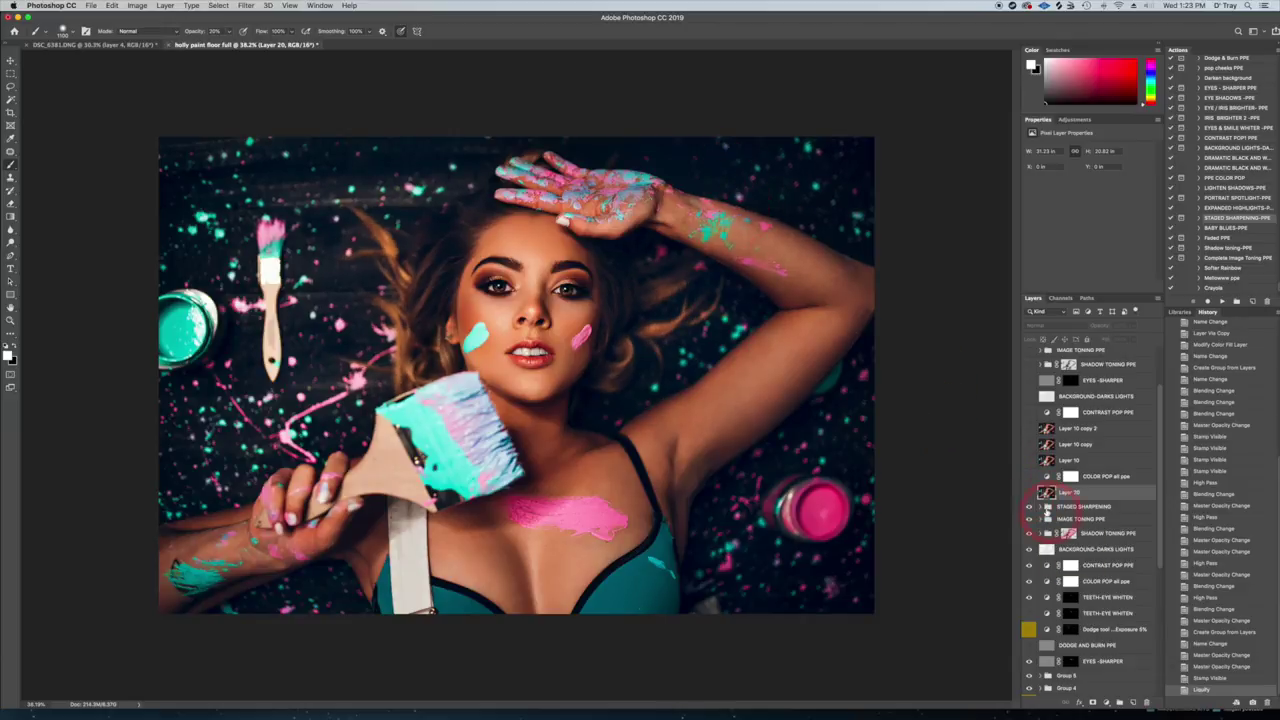
left_click(1028, 494)
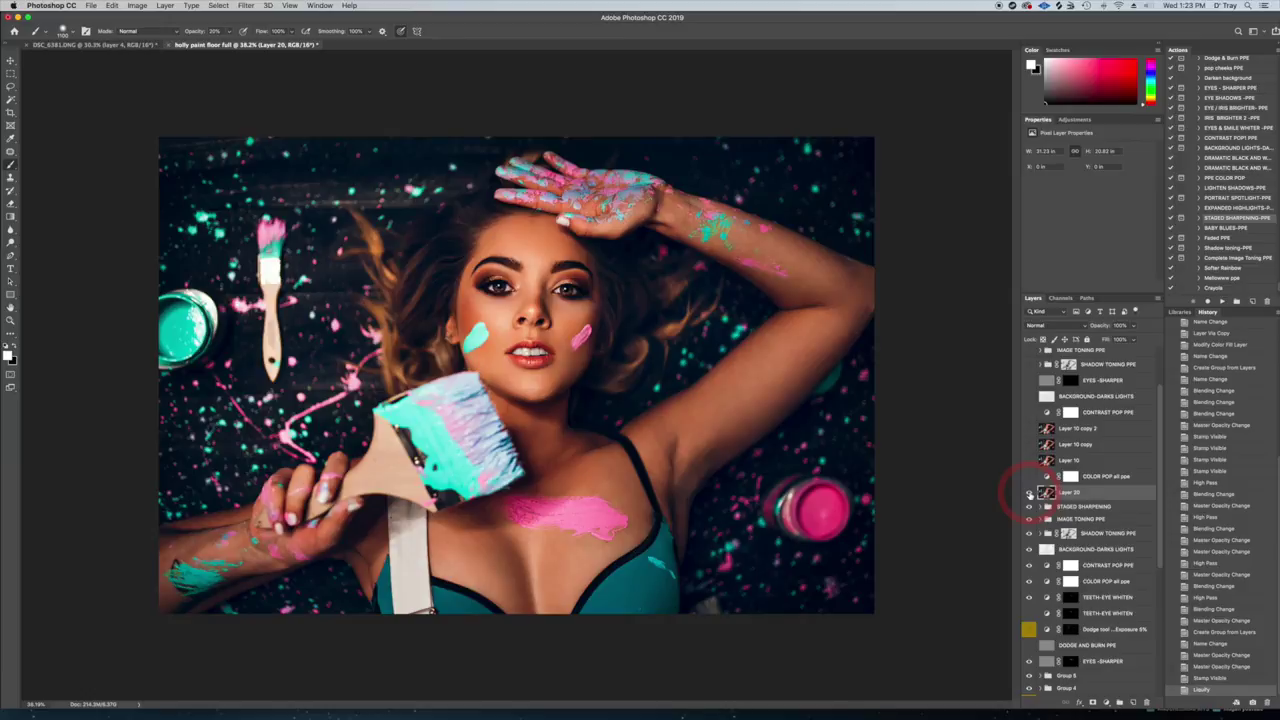
left_click(1028, 494)
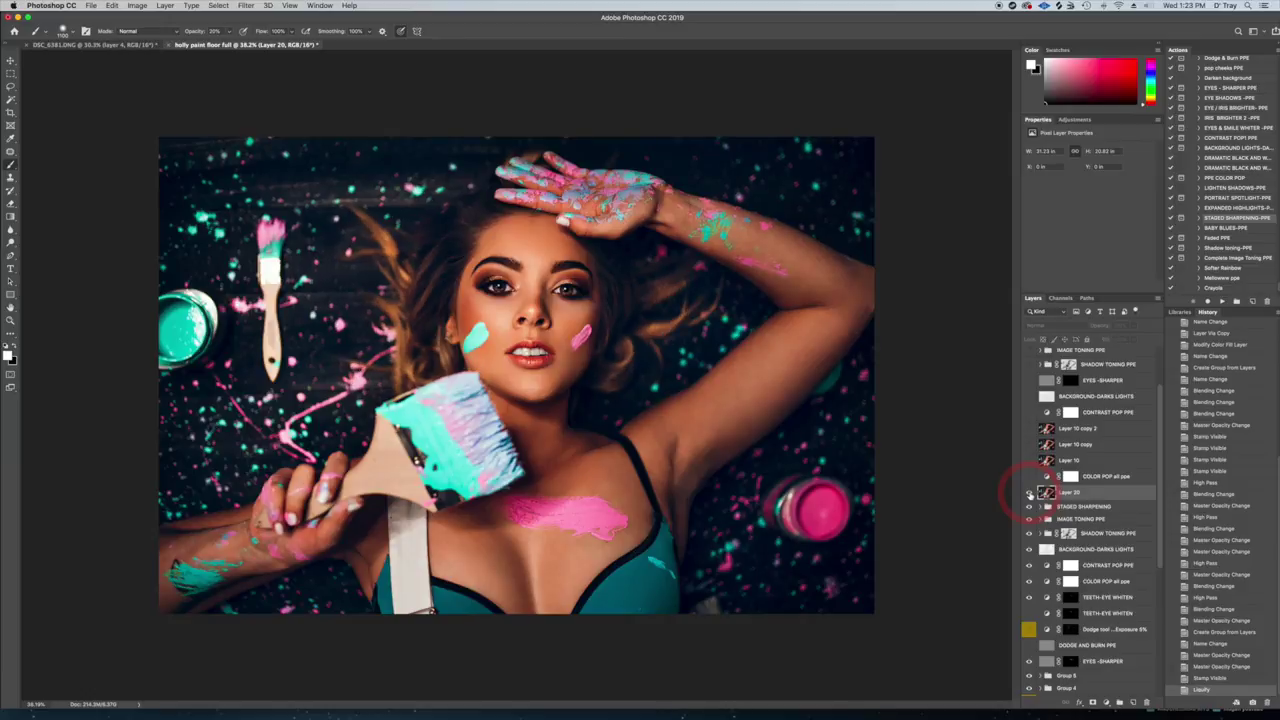
left_click(1028, 494)
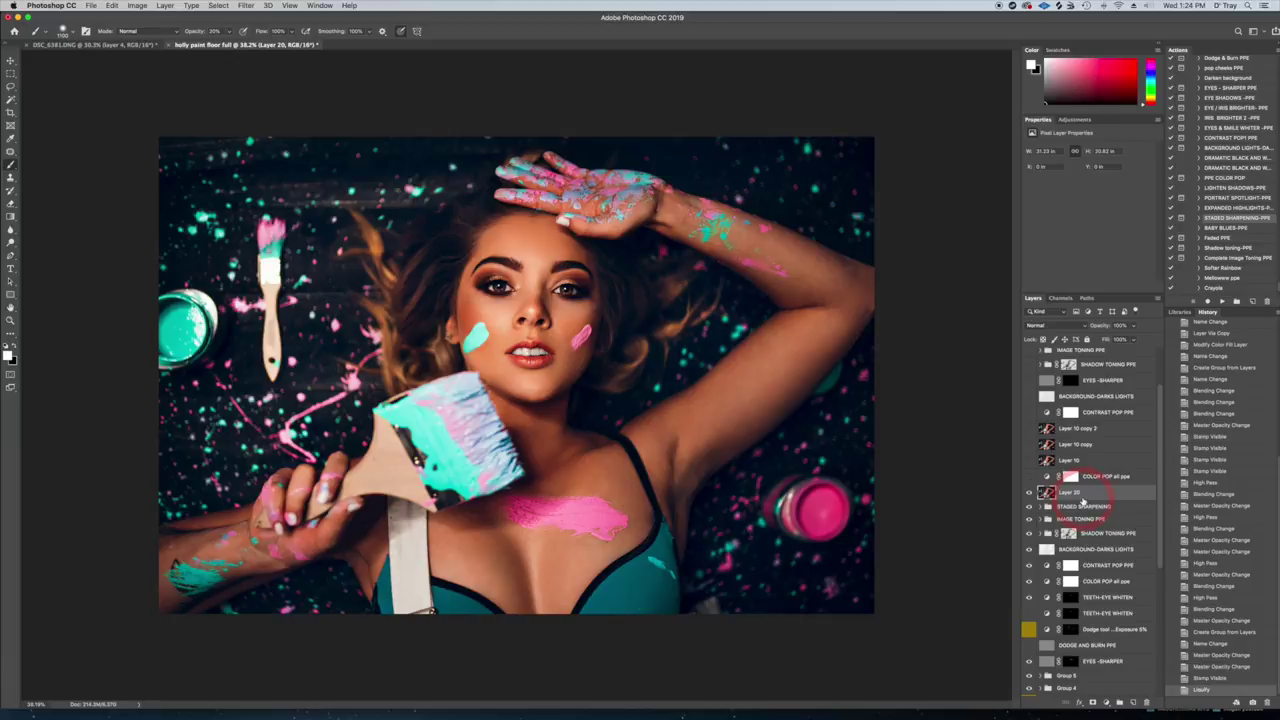
Step: Duplicate Layer 20 and choose the Sponge tool in Saturate mode at 14% flow
key("super+j")
left_click(11, 256)
left_click(13, 245)
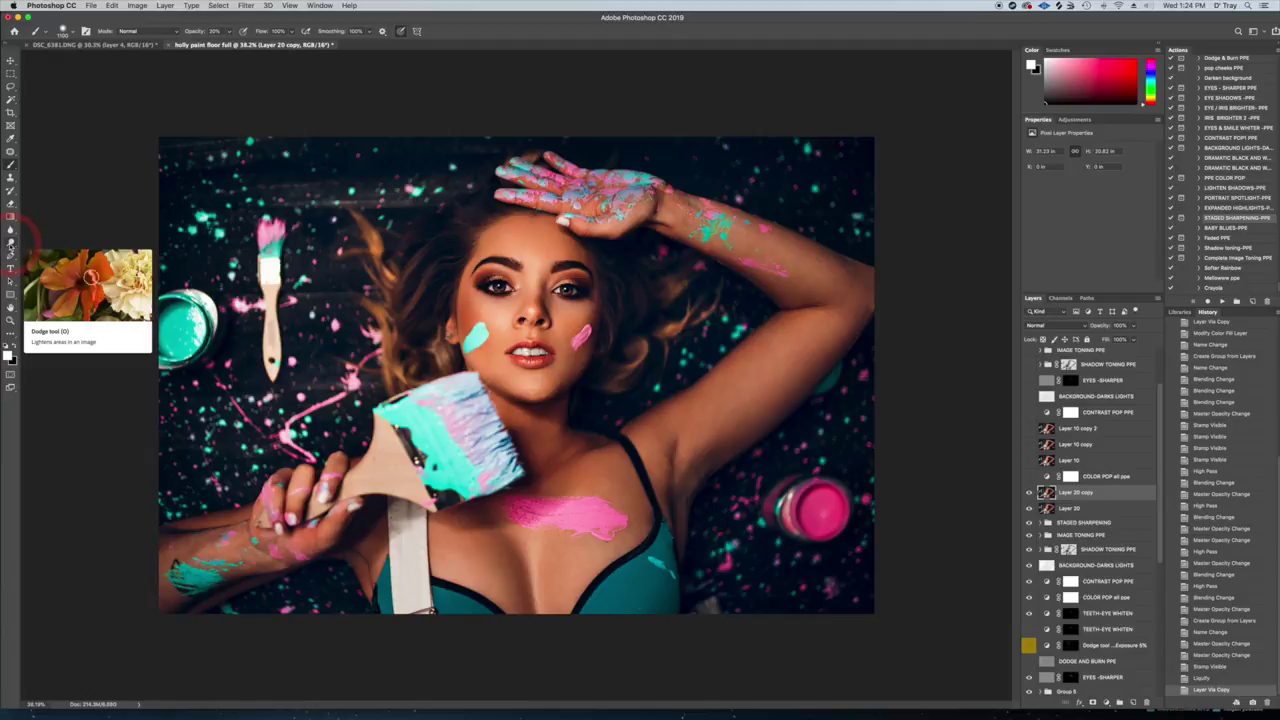
left_click(11, 243)
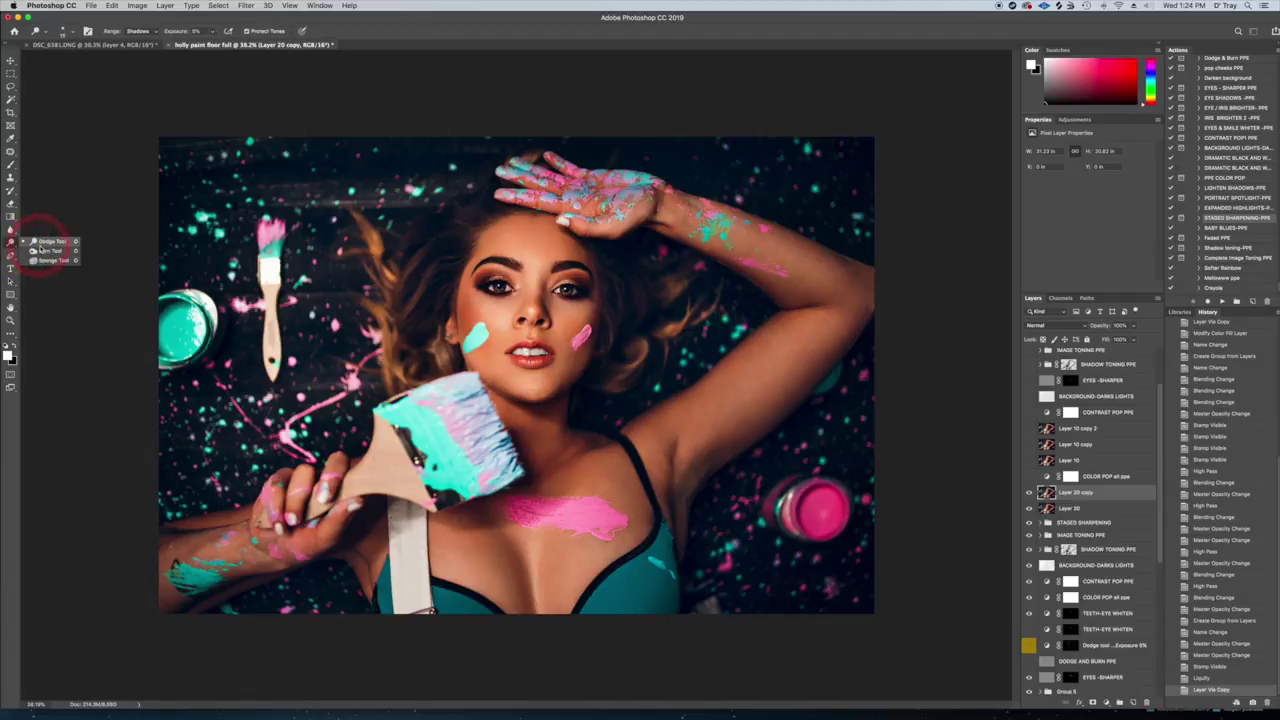
left_click(42, 260)
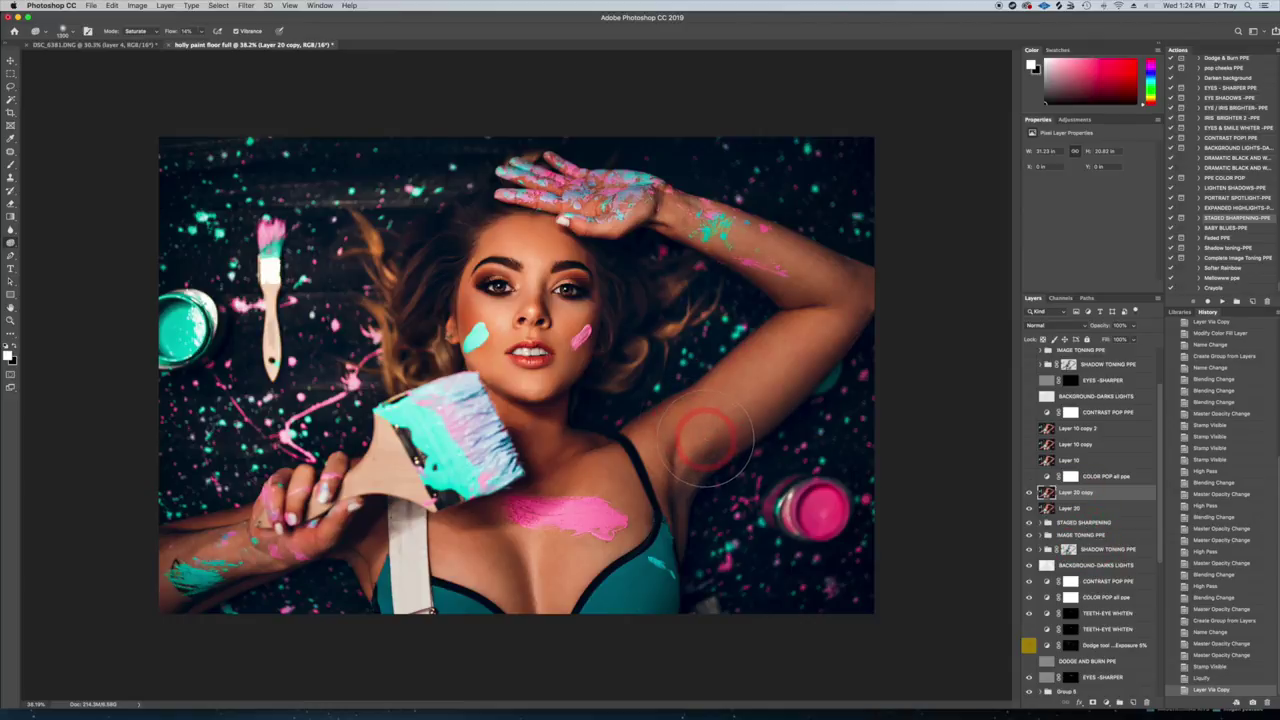
Step: Saturate the chest paint, face, painted hand and pink paint jar with the Sponge tool, adjusting the brush size to each area
left_click_drag(620, 518, 548, 522)
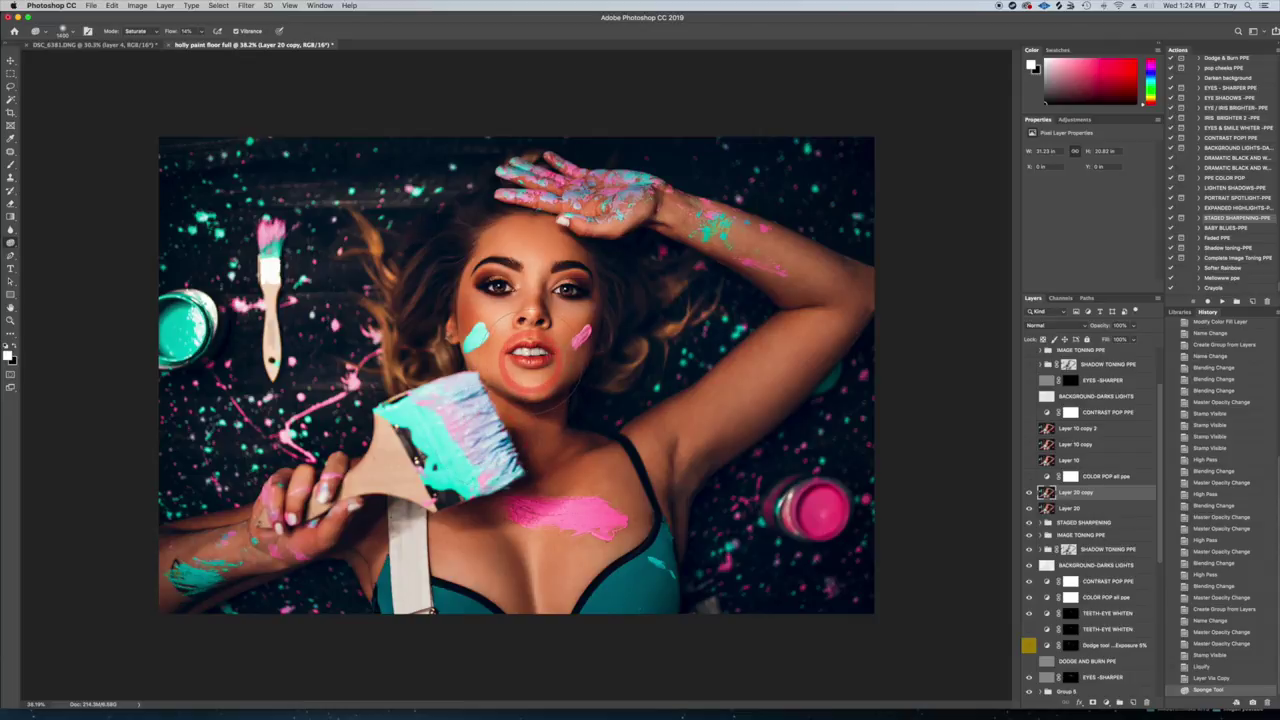
mouse_move(545, 359)
left_mouse_down()
mouse_move(511, 352)
mouse_move(541, 353)
left_mouse_up()
key("bracketright")
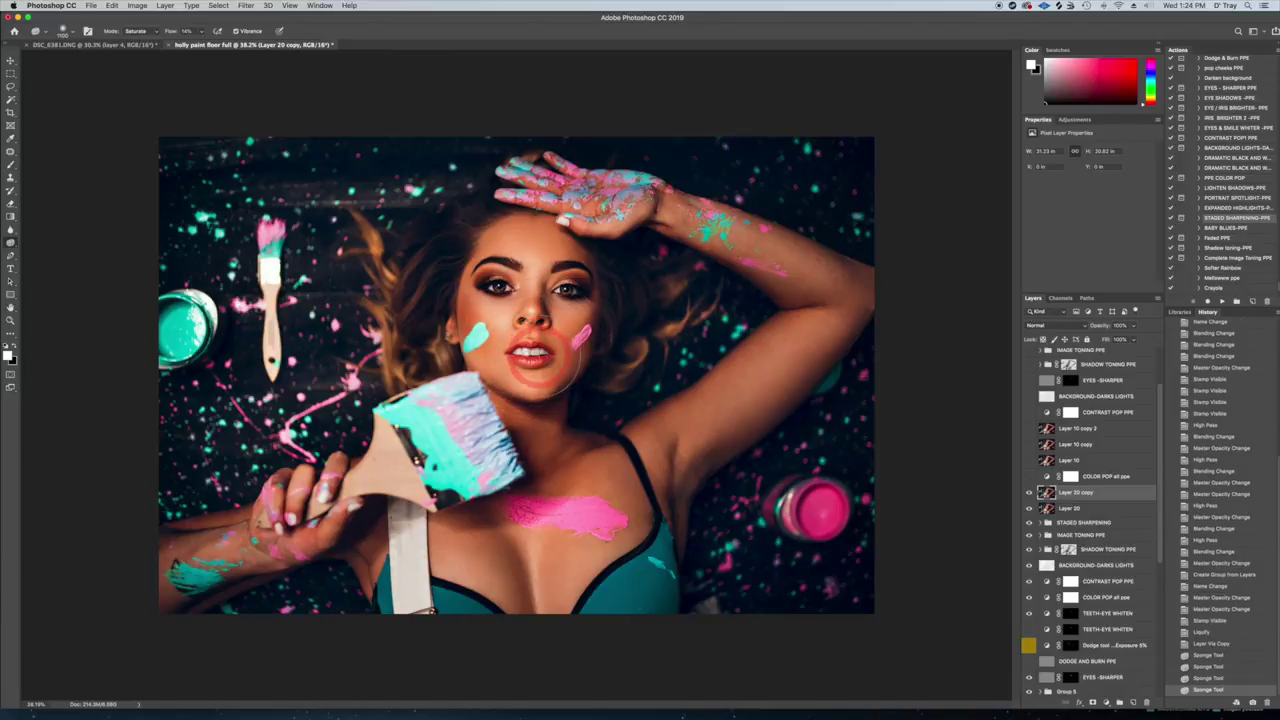
key("bracketleft")
mouse_move(568, 280)
left_mouse_down()
mouse_move(470, 265)
mouse_move(508, 267)
left_mouse_up()
left_click_drag(619, 181, 640, 183)
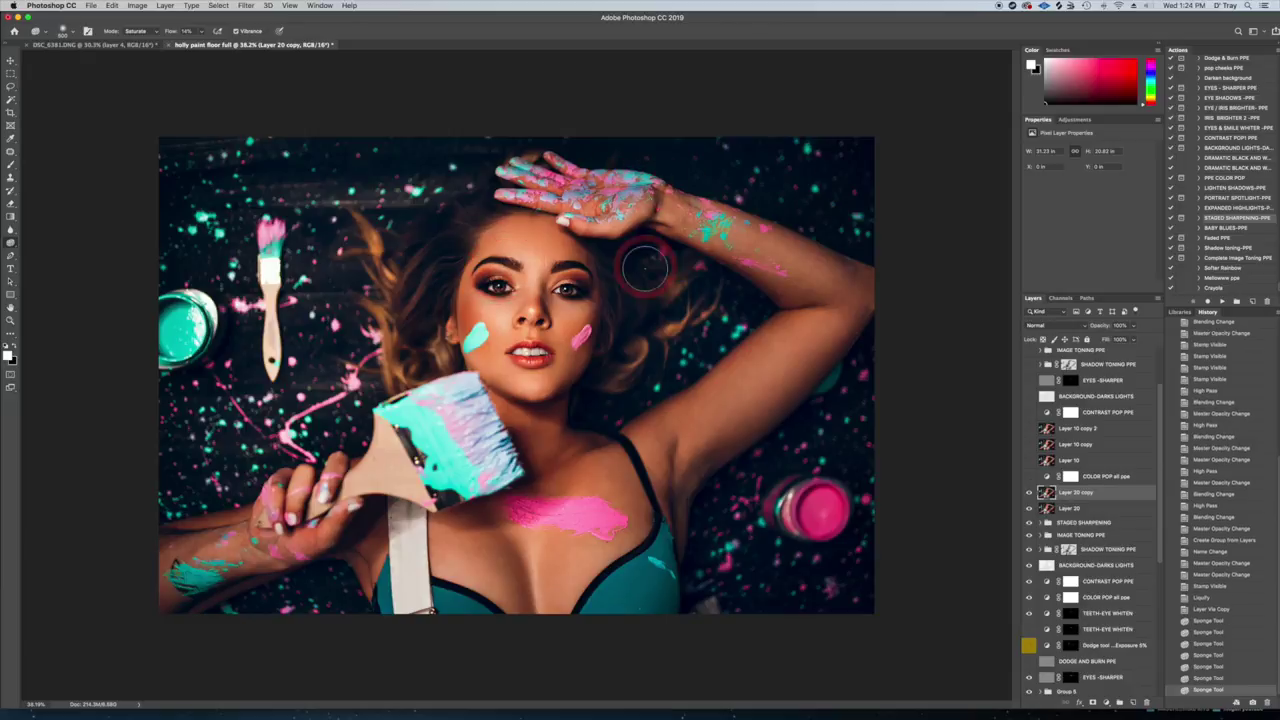
mouse_move(600, 504)
left_mouse_down()
mouse_move(549, 525)
mouse_move(522, 518)
left_mouse_up()
left_click_drag(831, 503, 816, 534)
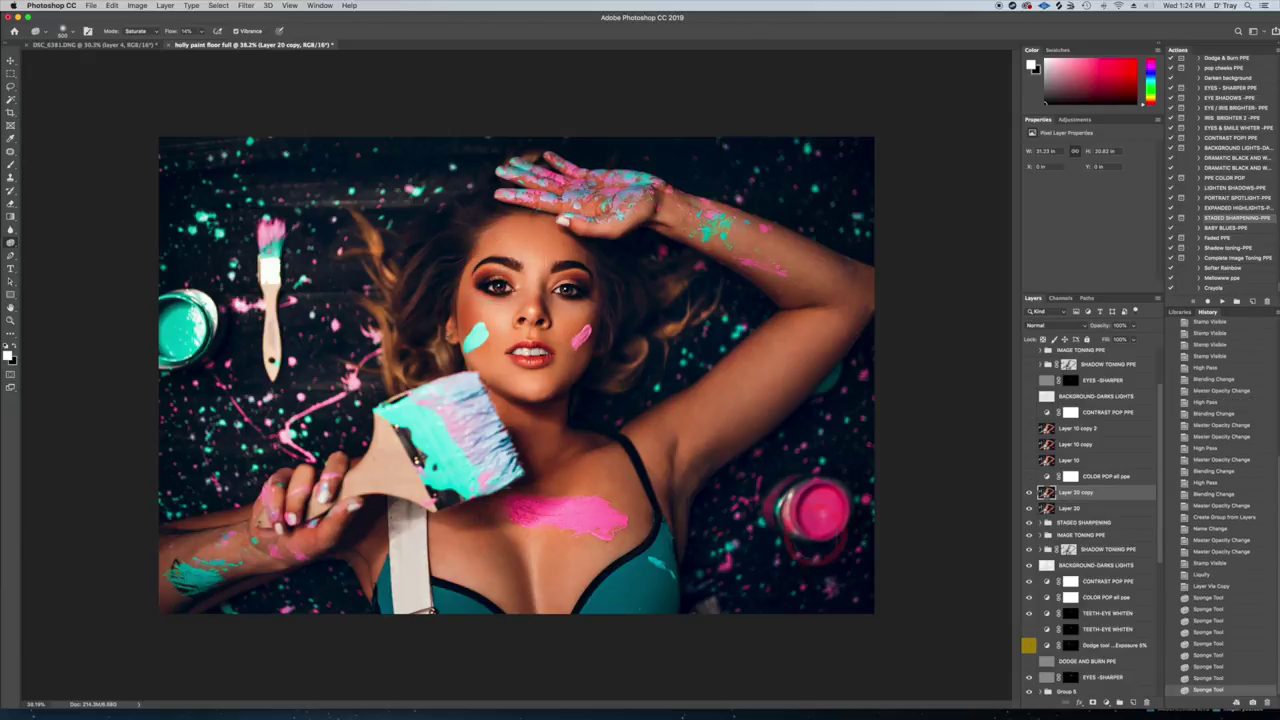
Step: Sponge more saturation into the held paintbrush, forearm, strap, hair, small brush, teal jar, raised arm, pink jar and nearby background splatters
mouse_move(453, 455)
left_mouse_down()
mouse_move(474, 466)
mouse_move(457, 483)
left_mouse_up()
mouse_move(232, 610)
left_mouse_down()
mouse_move(201, 596)
mouse_move(215, 604)
left_mouse_up()
left_click_drag(434, 631, 433, 603)
left_click_drag(447, 262, 439, 268)
left_click_drag(353, 320, 310, 262)
mouse_move(244, 230)
left_mouse_down()
mouse_move(274, 229)
mouse_move(256, 264)
left_mouse_up()
mouse_move(186, 350)
left_mouse_down()
mouse_move(182, 296)
mouse_move(174, 312)
left_mouse_up()
left_click_drag(516, 184, 713, 210)
left_click_drag(851, 598, 825, 541)
left_click_drag(832, 396, 843, 388)
mouse_move(676, 321)
left_mouse_down()
mouse_move(671, 311)
mouse_move(660, 345)
mouse_move(669, 386)
left_mouse_up()
Step: Saturate the lips and both eyes using progressively smaller Sponge brushes
key("bracketleft")
key("bracketleft")
key("bracketleft")
left_click_drag(541, 364, 512, 358)
key("bracketleft")
key("bracketleft")
key("bracketleft")
key("bracketleft")
mouse_move(600, 288)
left_mouse_down()
mouse_move(529, 265)
mouse_move(537, 302)
mouse_move(478, 287)
left_mouse_up()
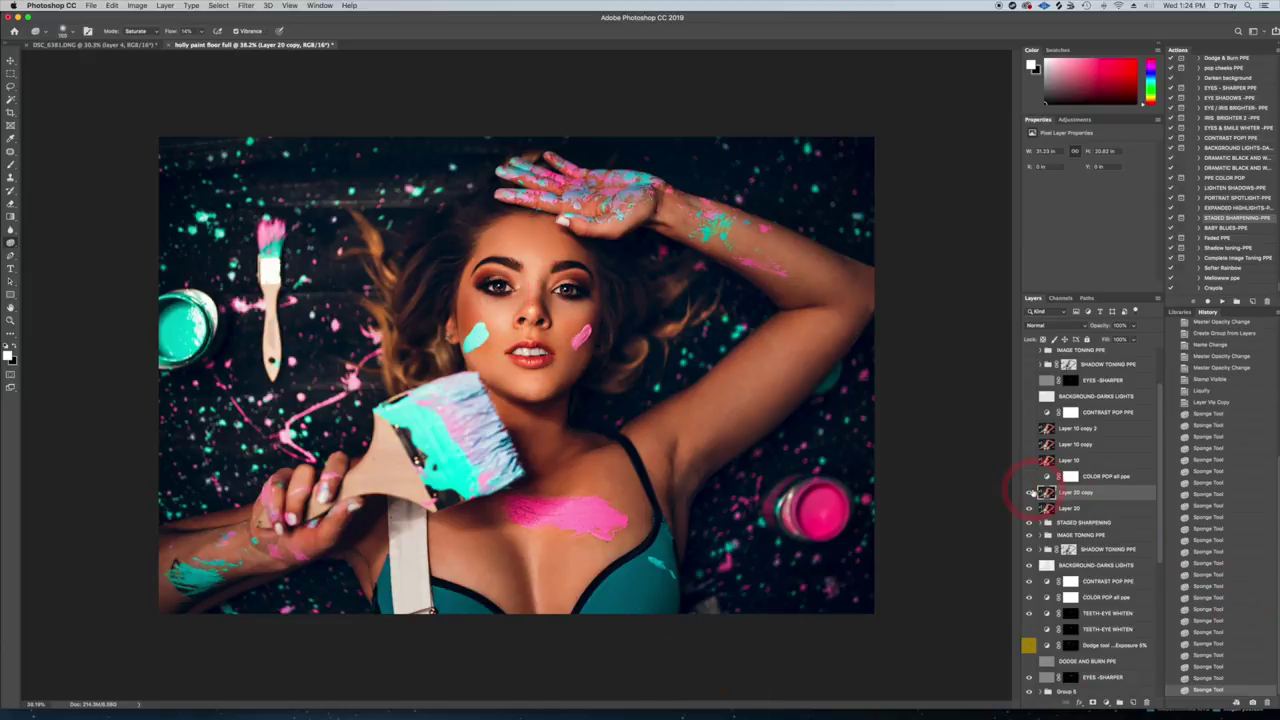
Step: Switch Layer 20 copy off and on to judge the added saturation
left_click(1030, 493)
left_click(1030, 493)
left_click(1030, 493)
left_click(1030, 493)
left_click(1030, 493)
left_click(1030, 493)
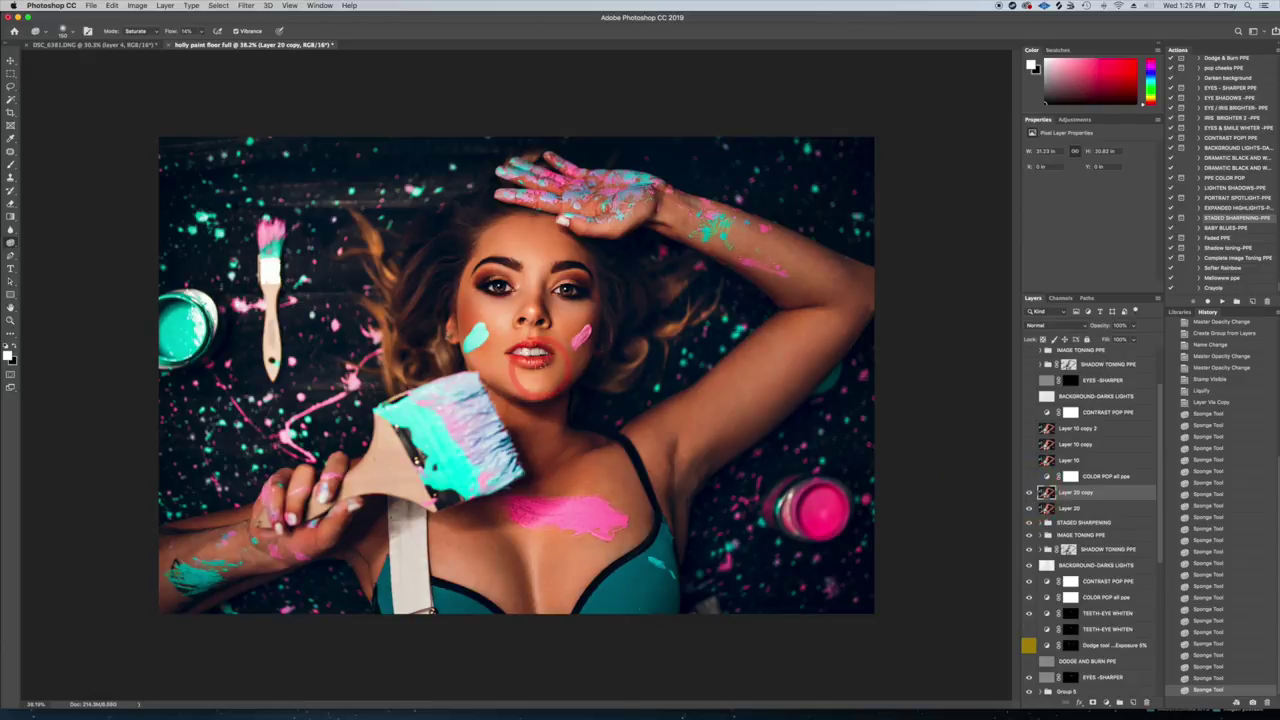
Step: Add more saturation from the lips up to the eye, and over the painted hand with a larger Sponge brush
mouse_move(524, 376)
left_mouse_down()
mouse_move(548, 382)
mouse_move(490, 350)
mouse_move(574, 316)
mouse_move(558, 290)
mouse_move(481, 281)
left_mouse_up()
key("bracketright")
key("bracketright")
key("bracketright")
left_click_drag(550, 190, 591, 200)
Step: Enlarge the Sponge brush further and boost the saturation of the chest paint, held paintbrush, painted forearm and teal jar
key("bracketright")
key("bracketright")
key("bracketright")
key("bracketright")
key("bracketright")
left_click_drag(594, 521, 520, 506)
mouse_move(457, 433)
left_mouse_down()
mouse_move(484, 464)
mouse_move(447, 458)
left_mouse_up()
left_click_drag(262, 562, 216, 582)
key("bracketright")
key("bracketright")
key("bracketright")
left_click_drag(188, 345, 190, 325)
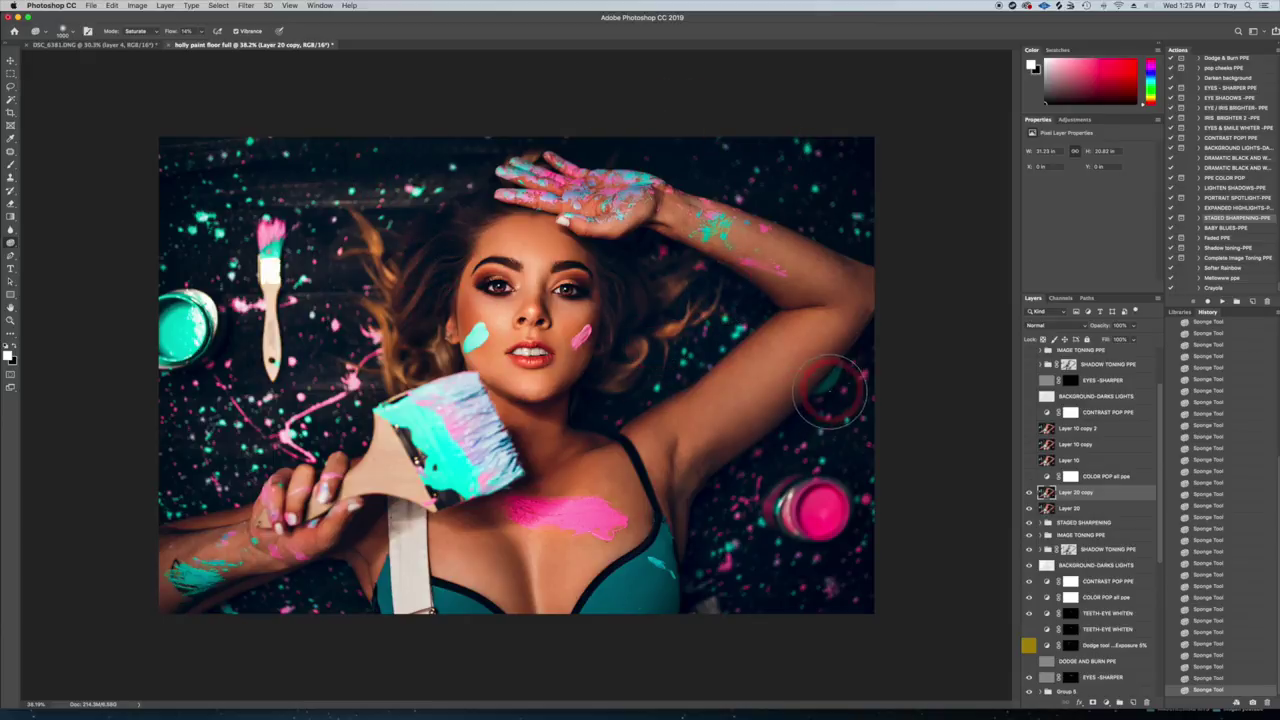
Step: Compare the image with and without the sponged Layer 20 copy once more
left_click(1029, 494)
left_click(1029, 494)
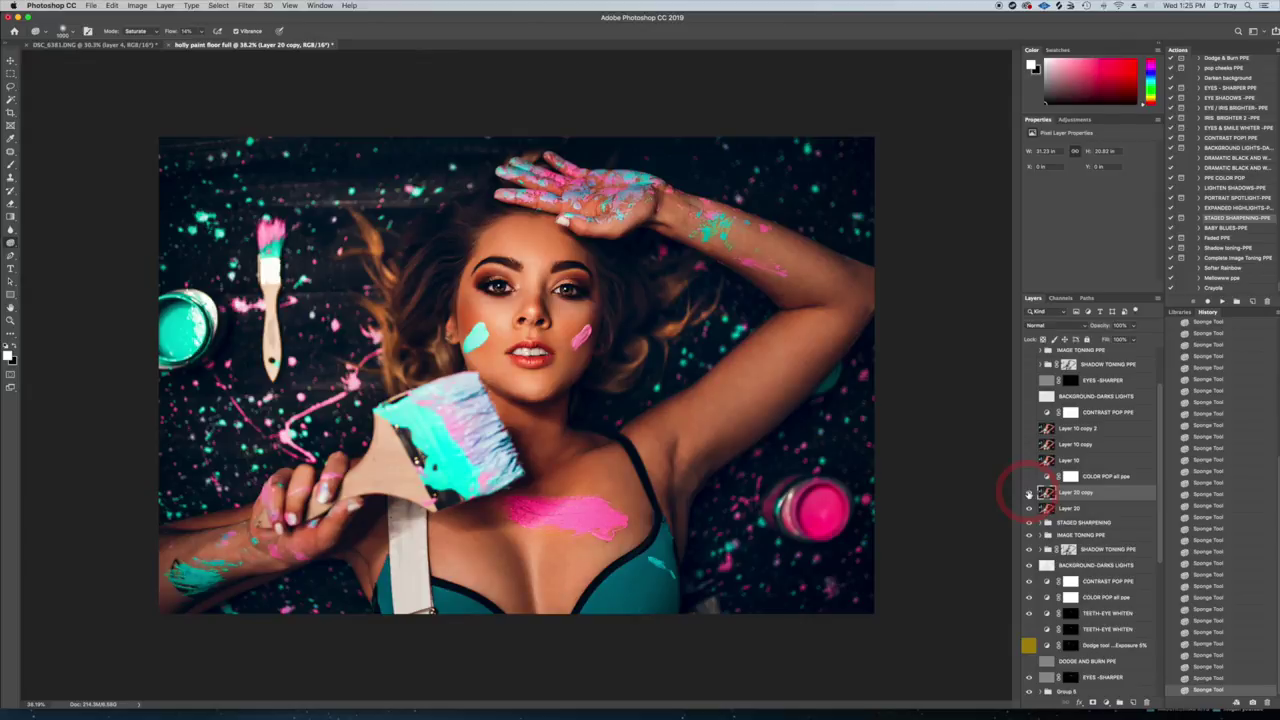
left_click(1029, 494)
left_click(1029, 494)
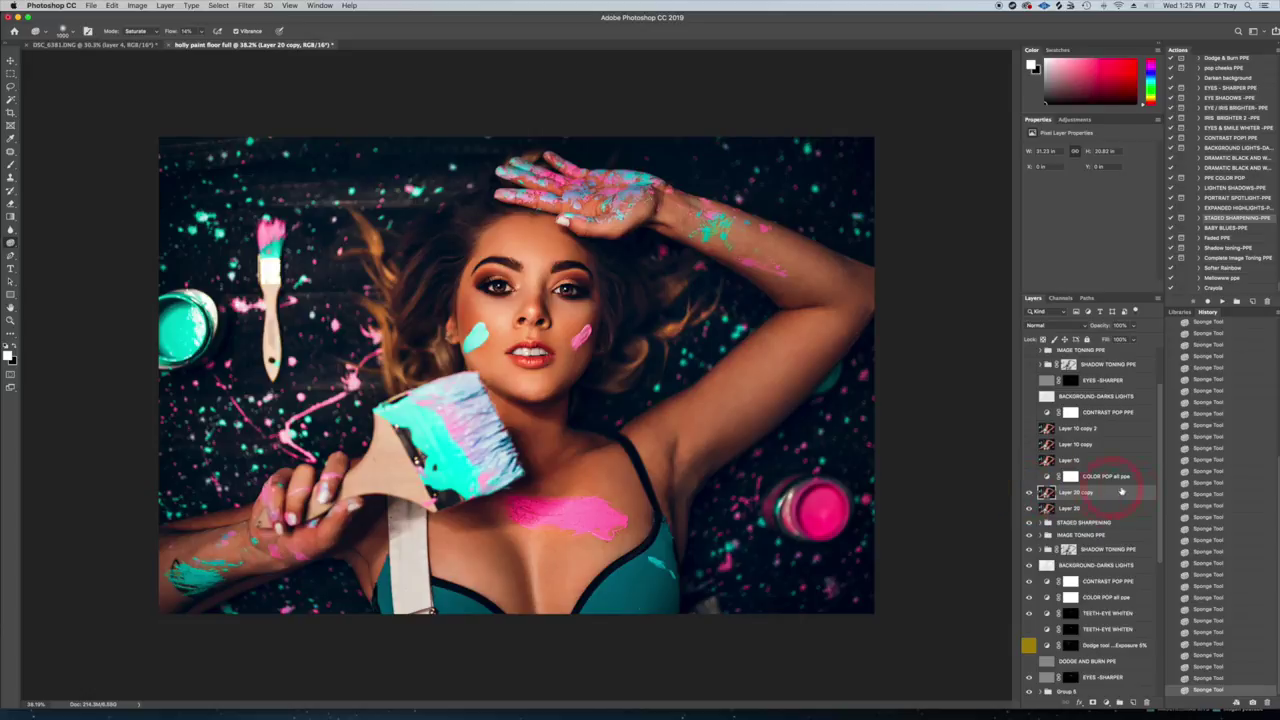
Step: Group all layers from Layer 20 copy down to Background copy, leaving only the Background layer beneath the group
left_click_drag(1159, 510, 1167, 707)
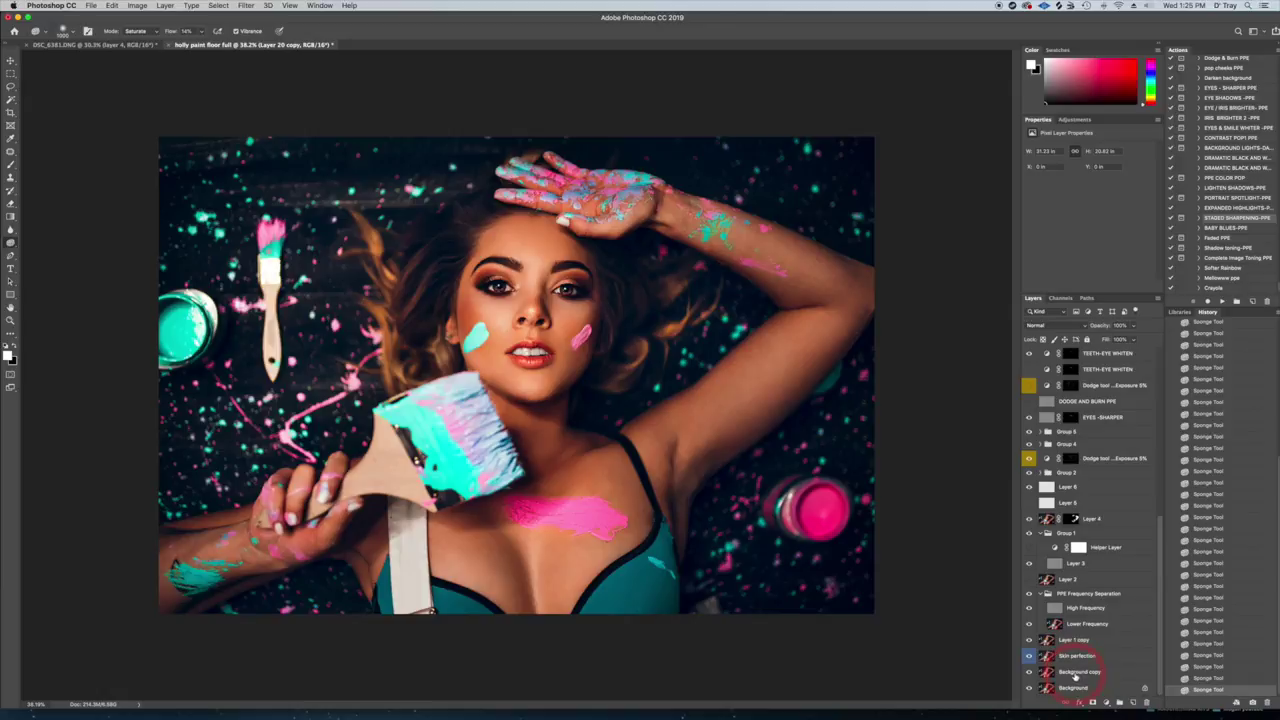
left_click(1076, 675, "shift")
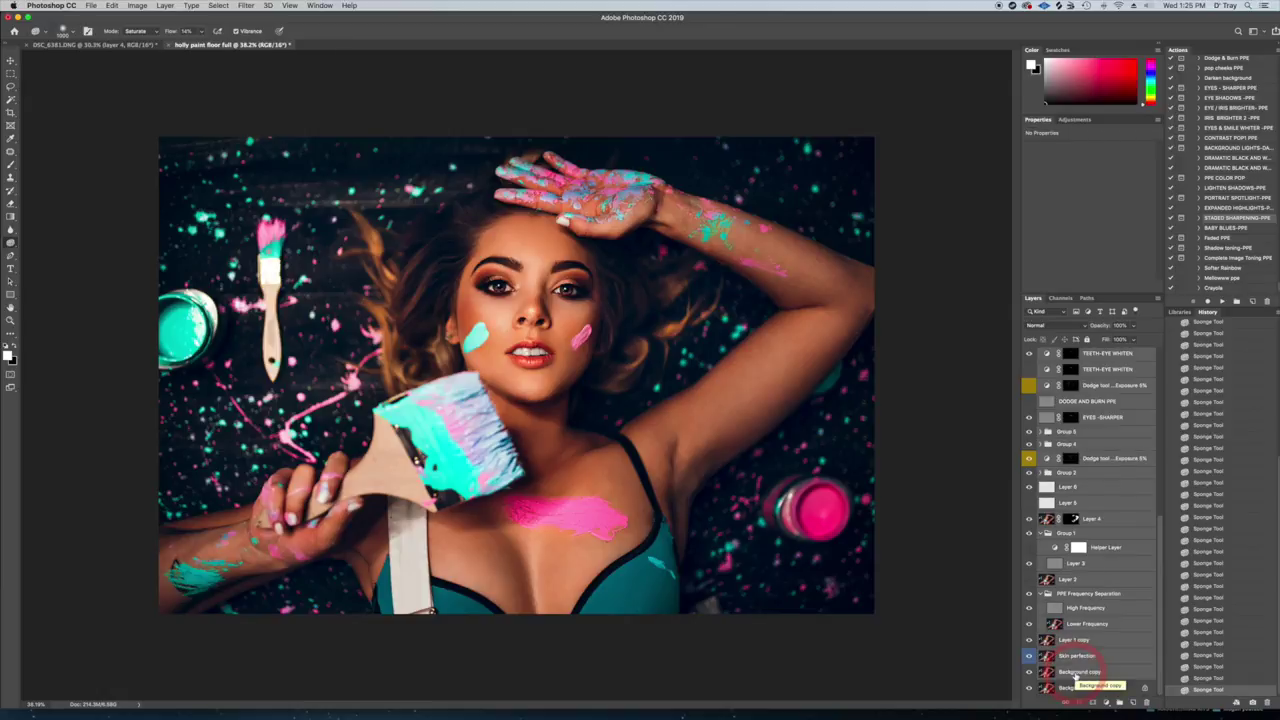
key("super+g")
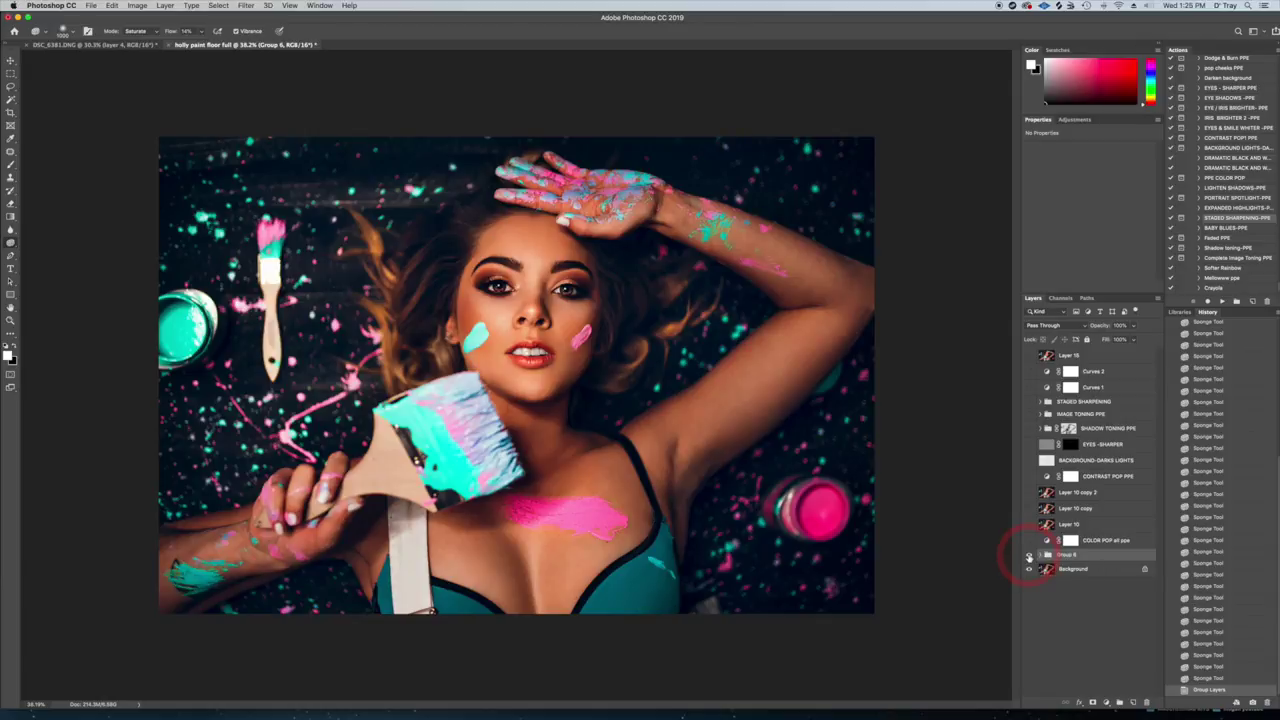
Step: Switch the new group off and on to compare the original photo with the complete retouch
left_click(1029, 556)
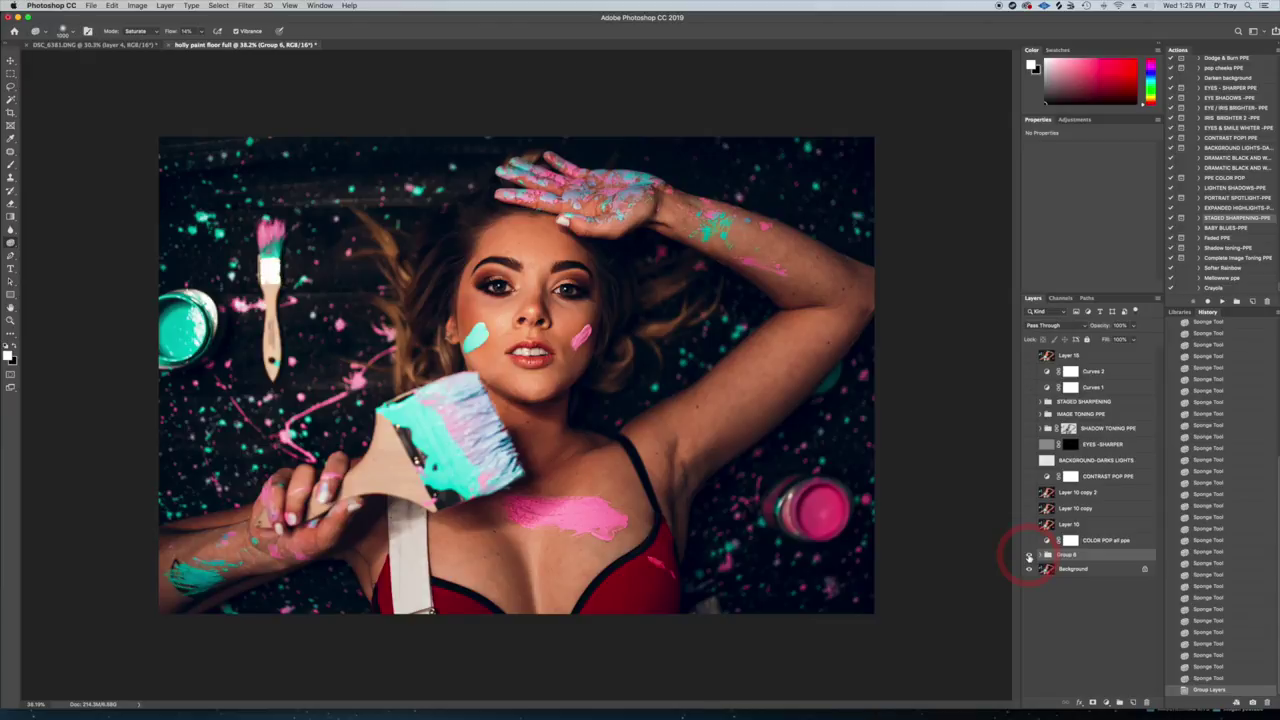
left_click(1029, 556)
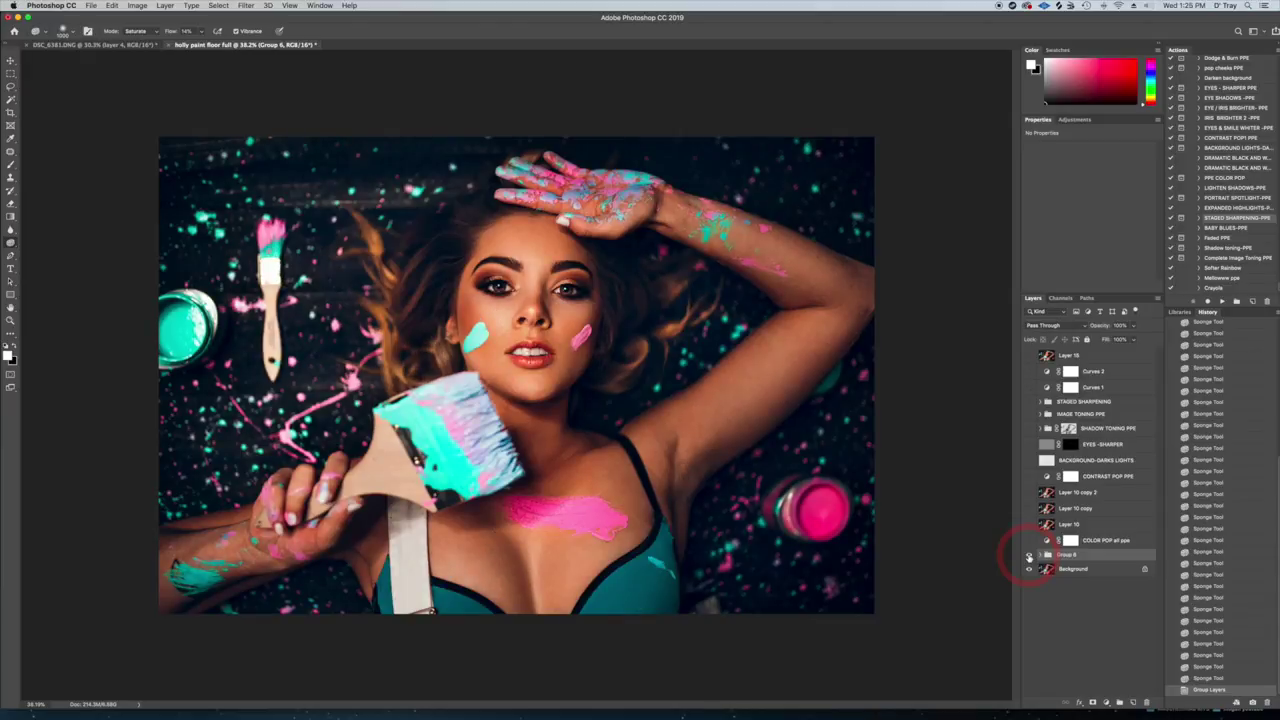
left_click(1029, 556)
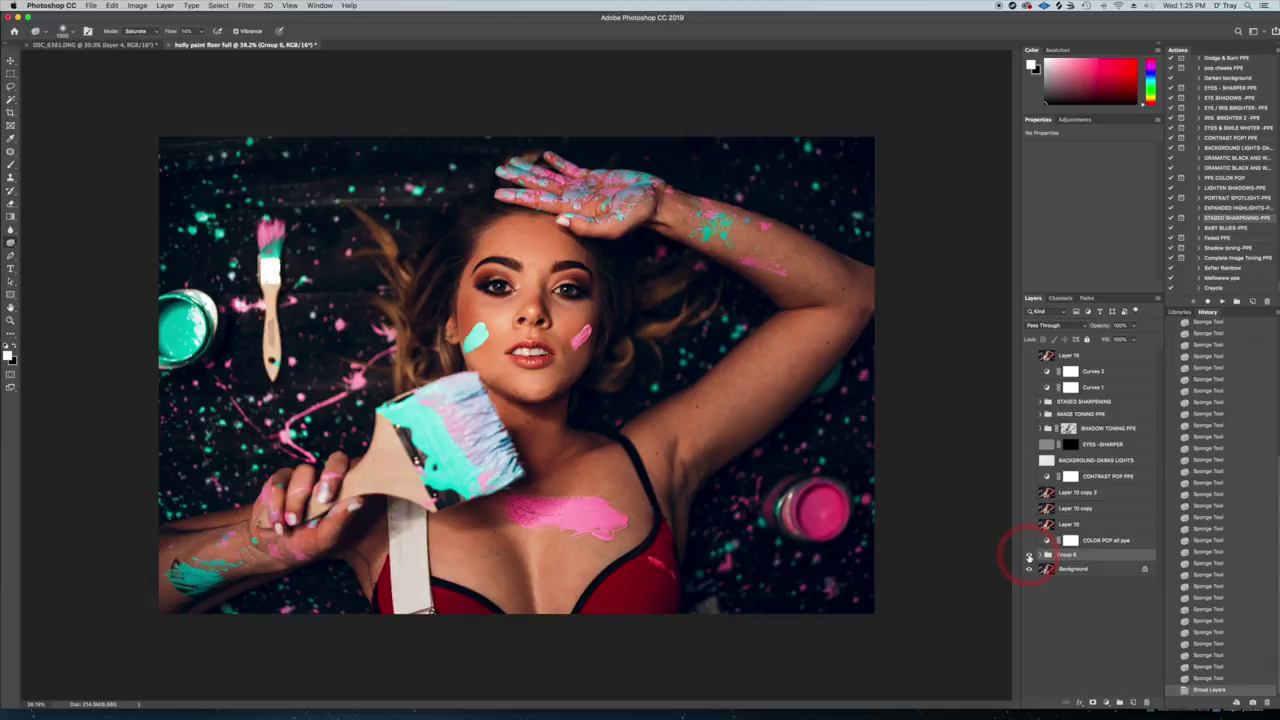
left_click(1029, 556)
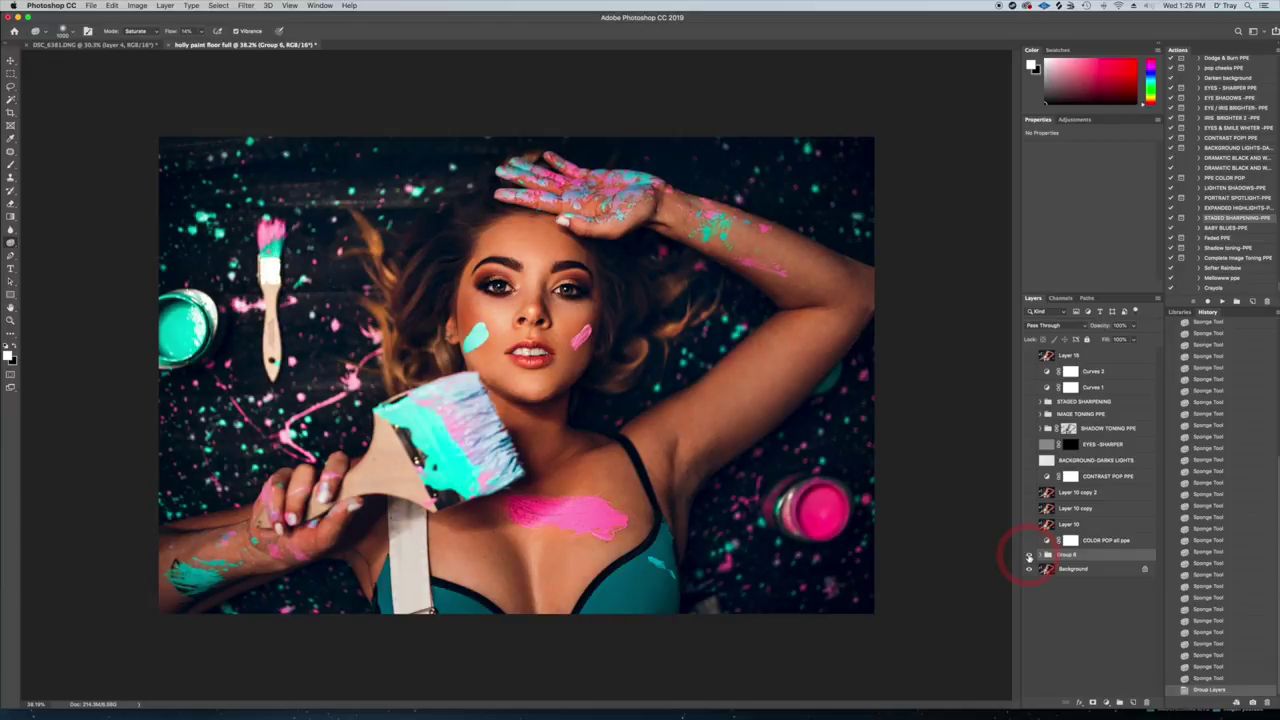